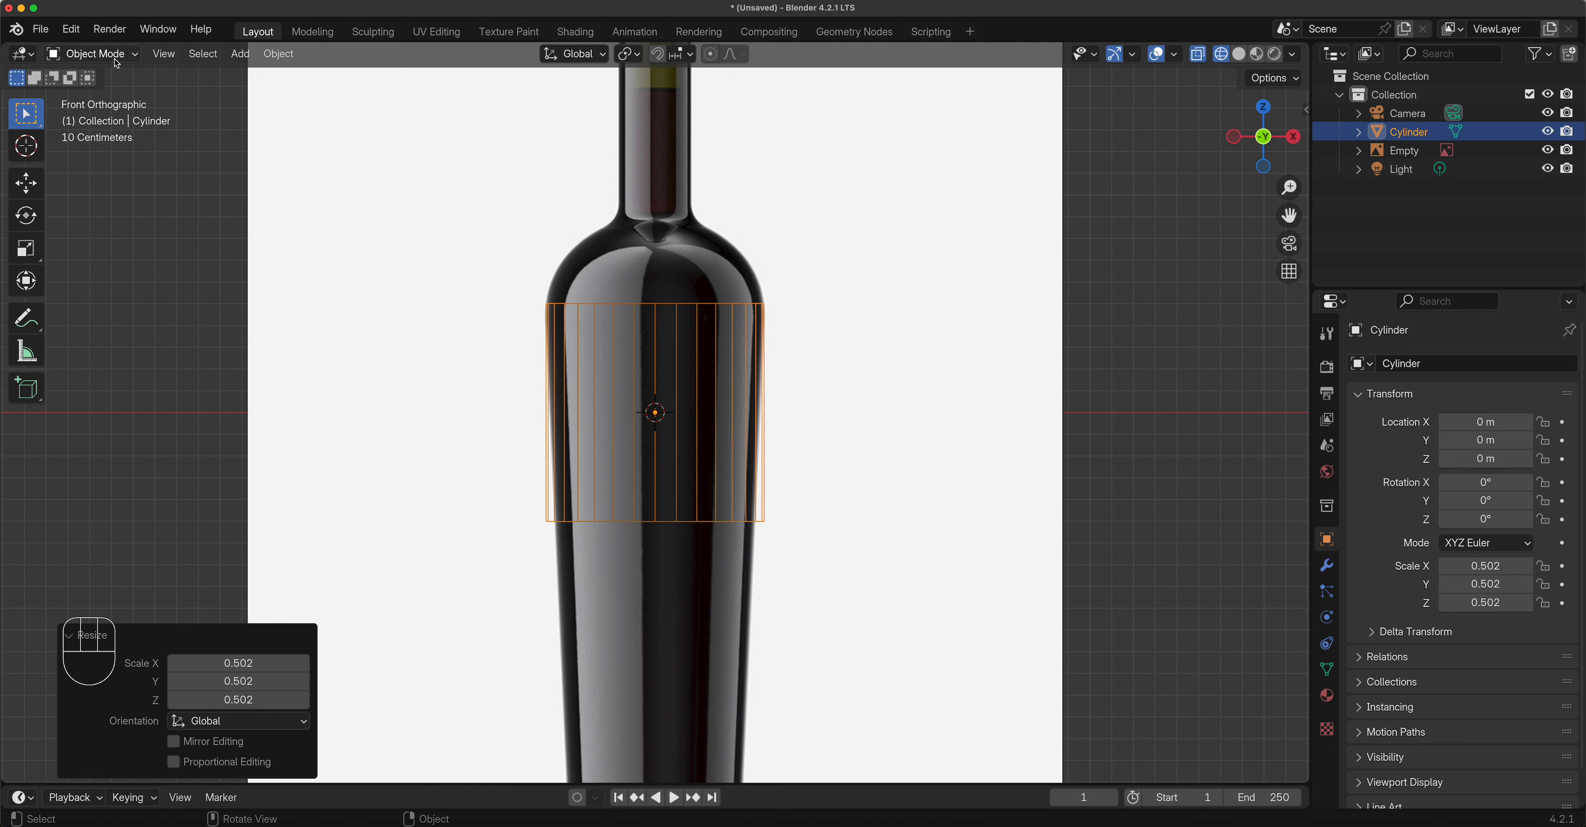
Put the cylinder in Edit Mode, settle on Vertex select, and box-select its bottom vertex ring.
left_click_drag(92, 54, 102, 97)
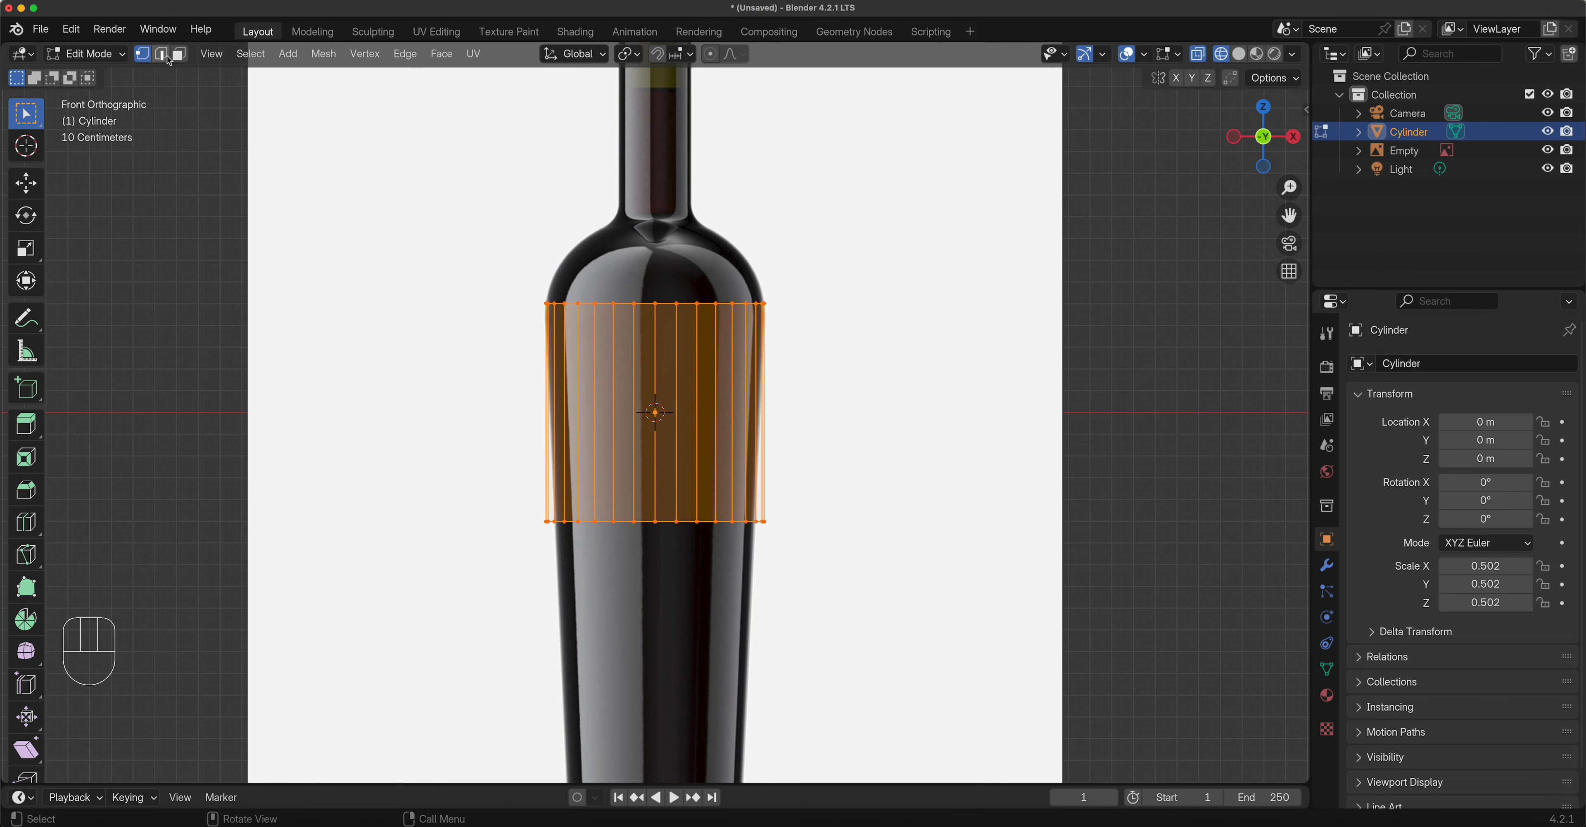
key("1")
key("2")
key("1")
key("1")
key("2")
key("3")
left_click(143, 56)
left_click_drag(492, 466, 853, 604)
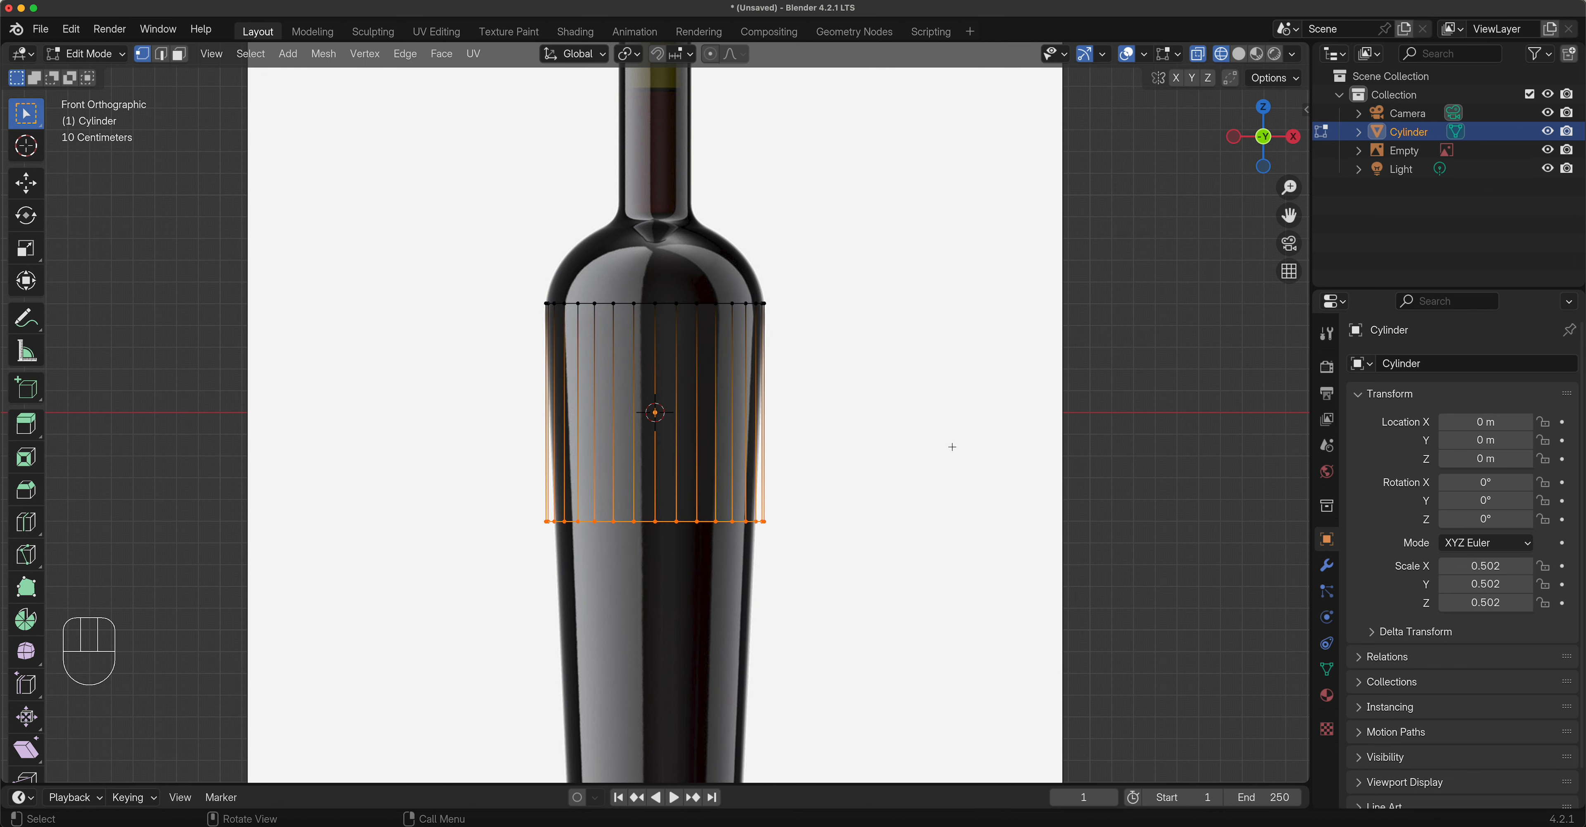
Move the bottom vertex ring down 1.658 m along Z to the bottle's base.
middle_click_drag(931, 541, 921, 336, "shift")
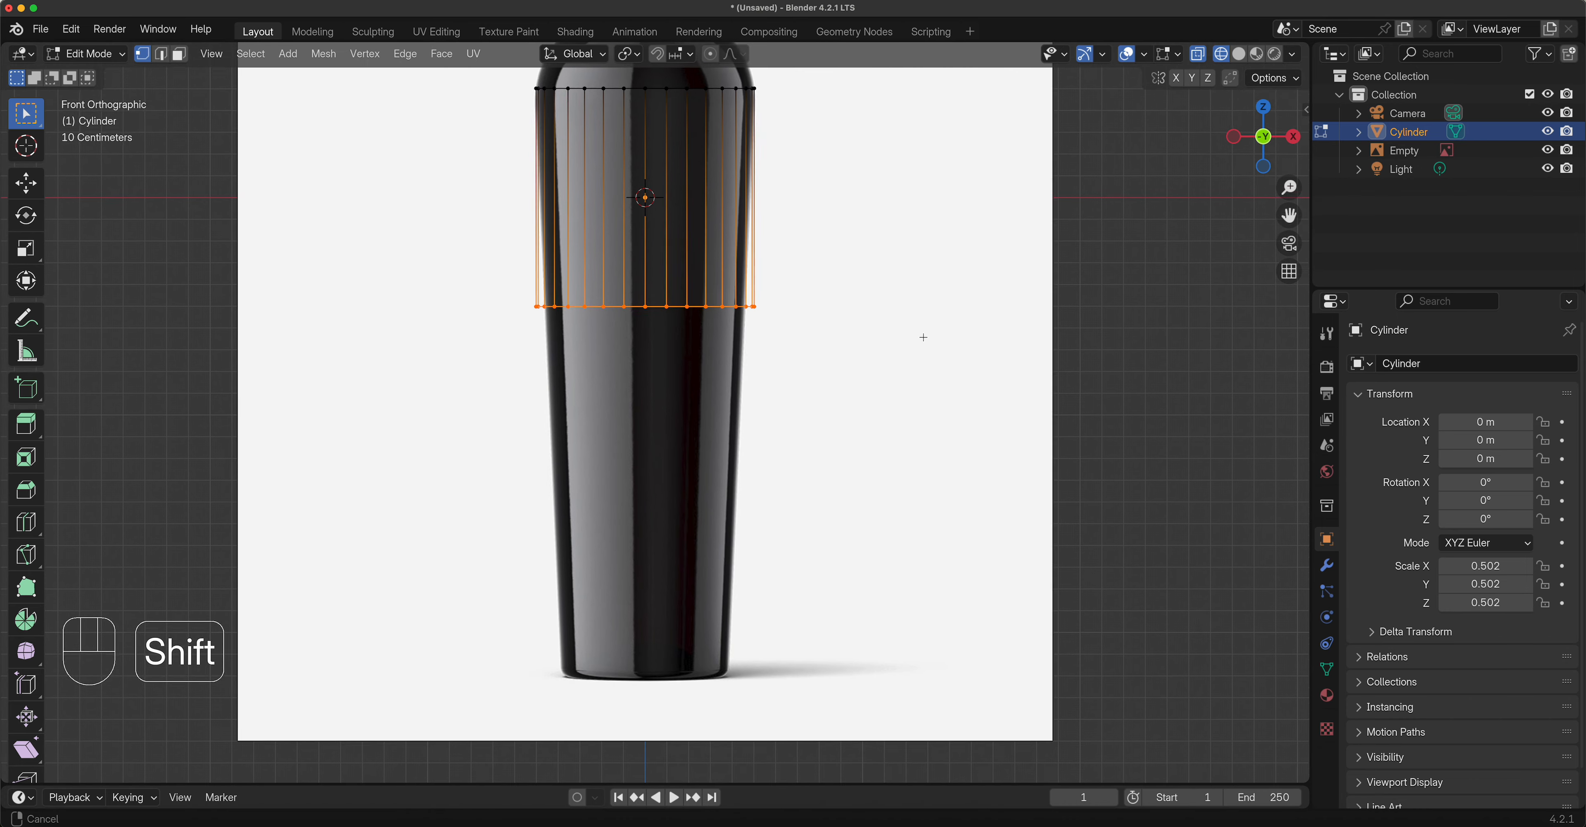
left_click_drag(1289, 216, 1343, 112)
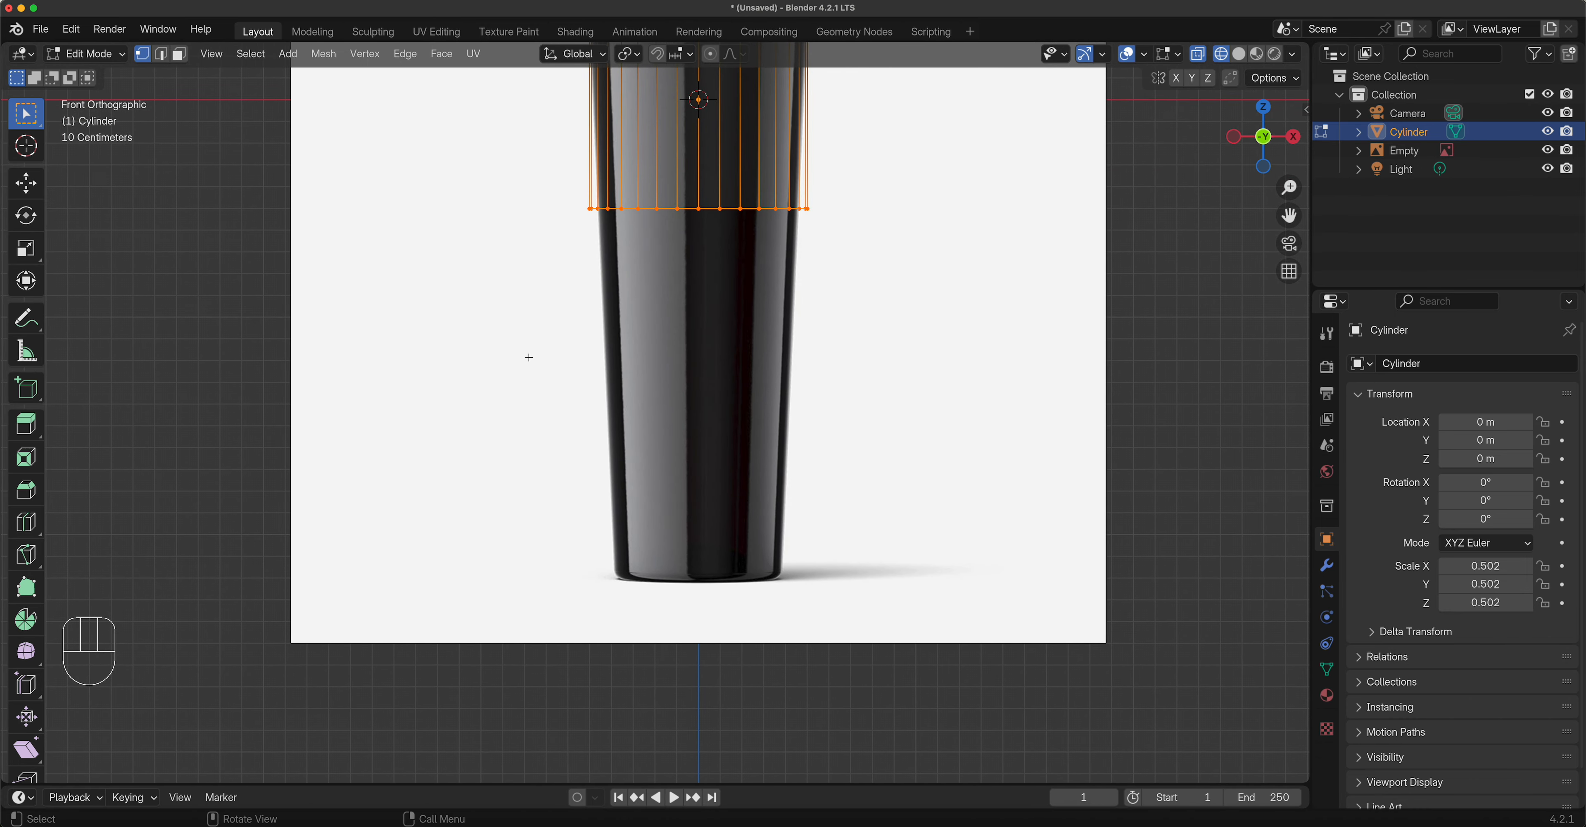
left_click(31, 184)
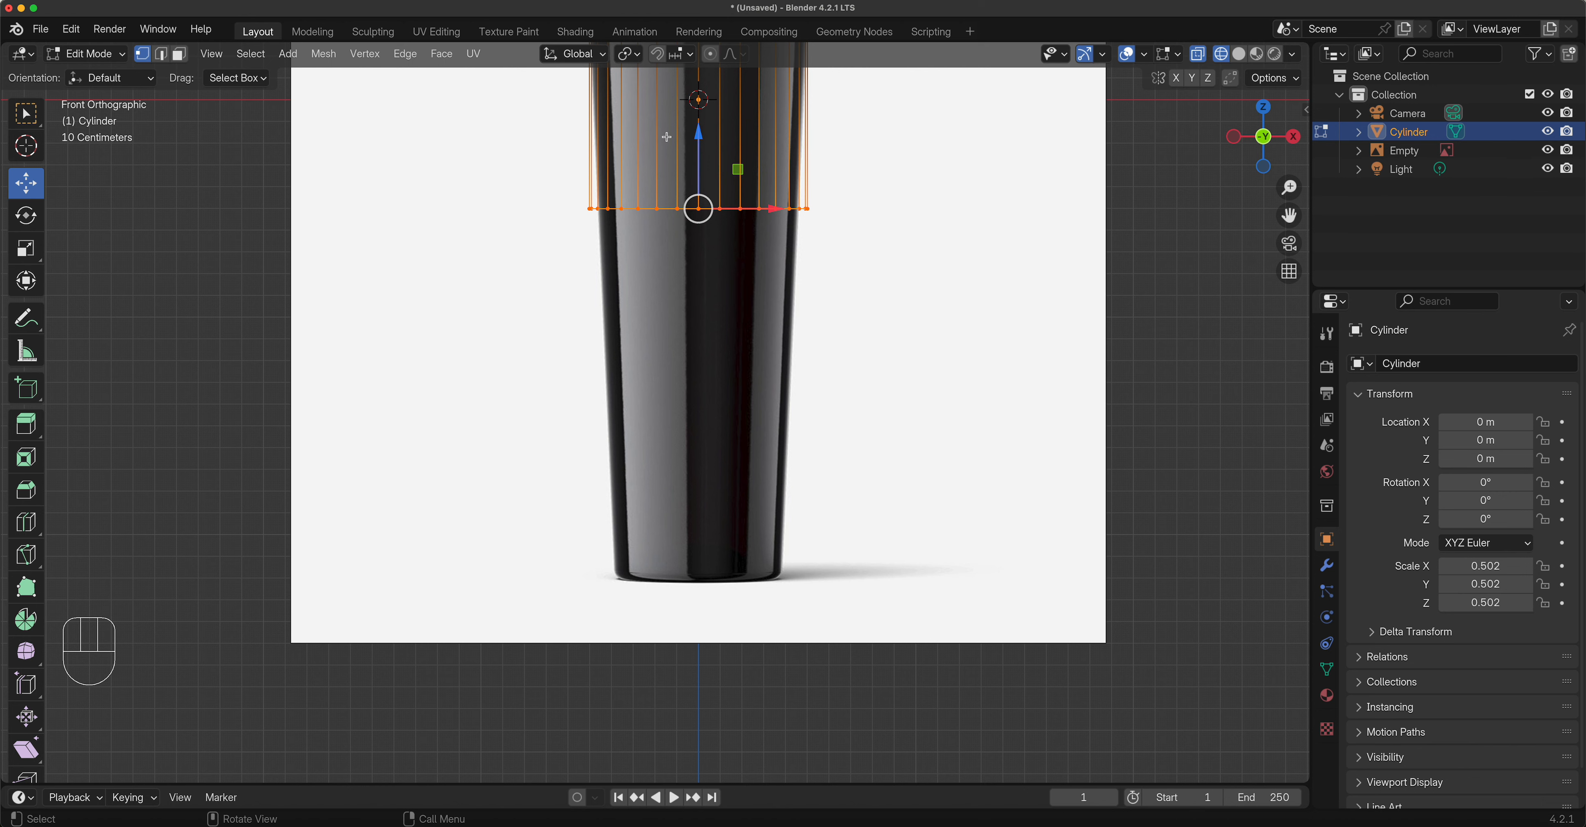
left_click_drag(698, 136, 705, 498)
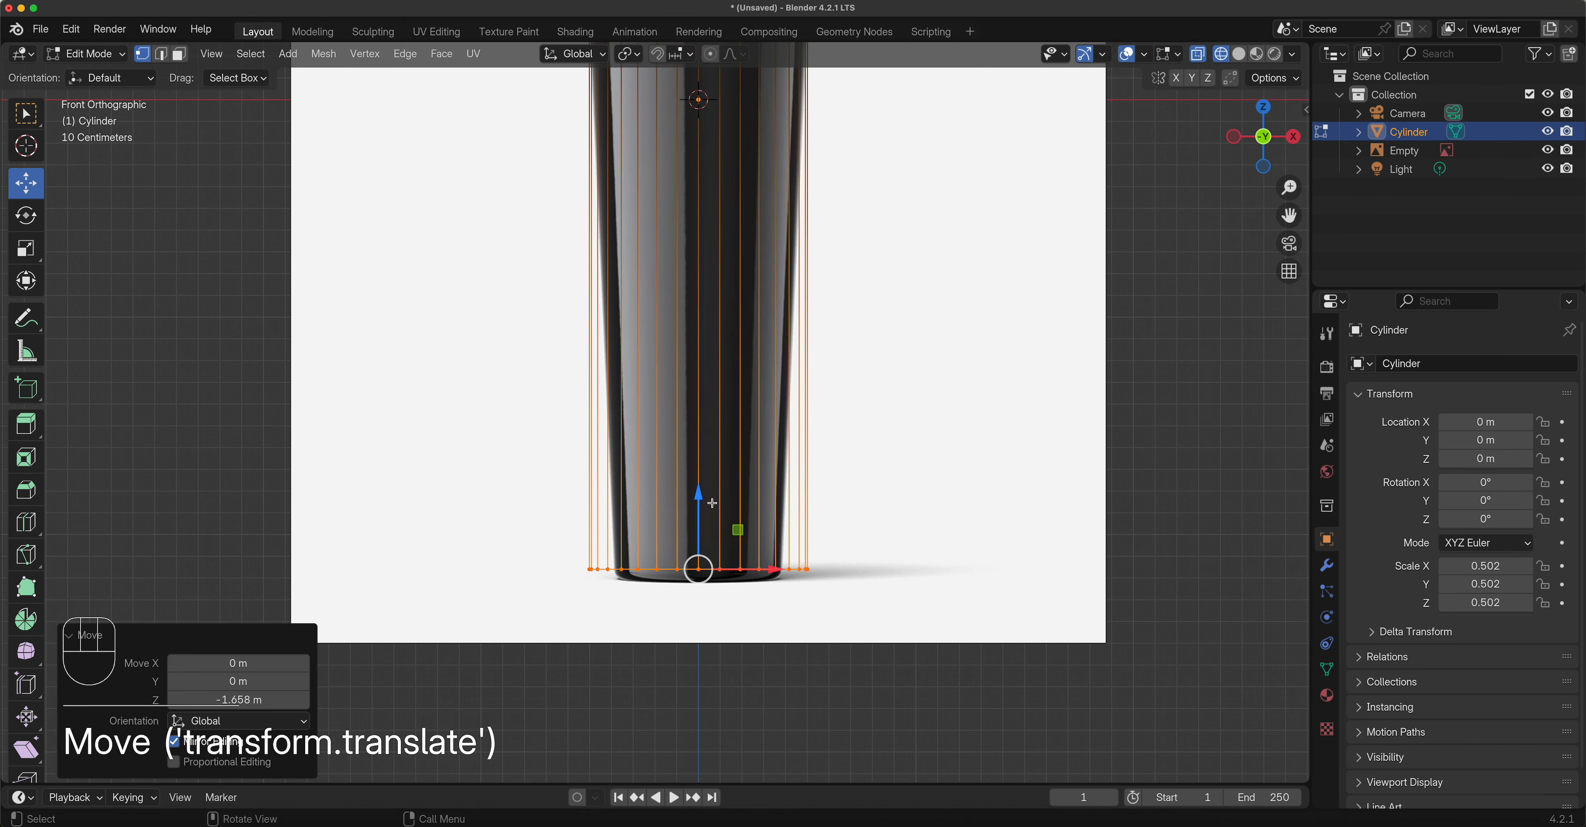
Nudge the bottom ring a further 0.01673 m down onto the base line and begin scaling it.
scroll(708, 567, "down", 2)
scroll(709, 568, "up", 7)
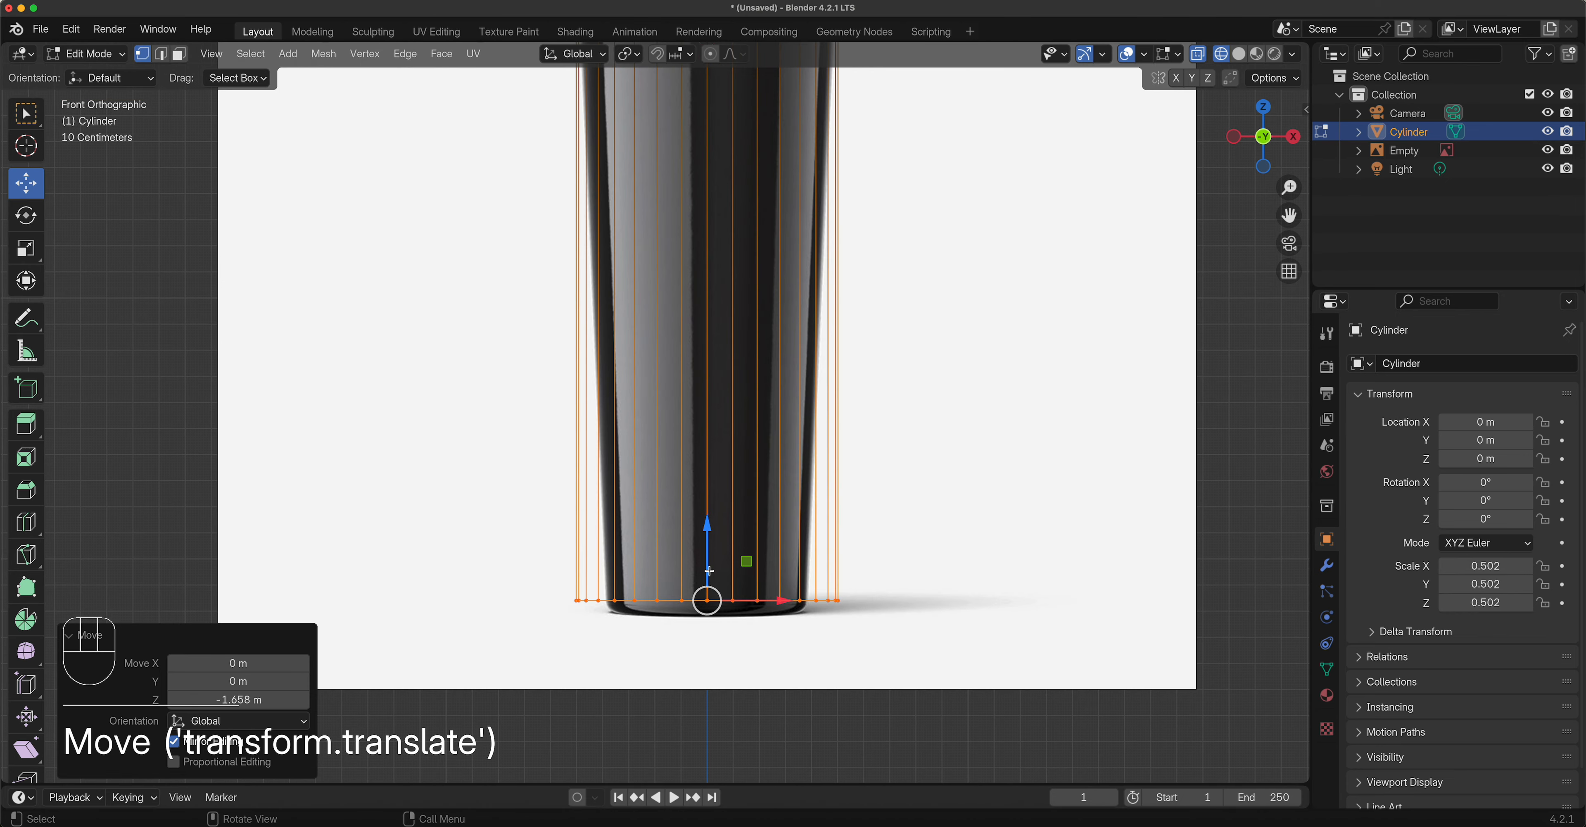
middle_click_drag(758, 582, 672, 205, "shift")
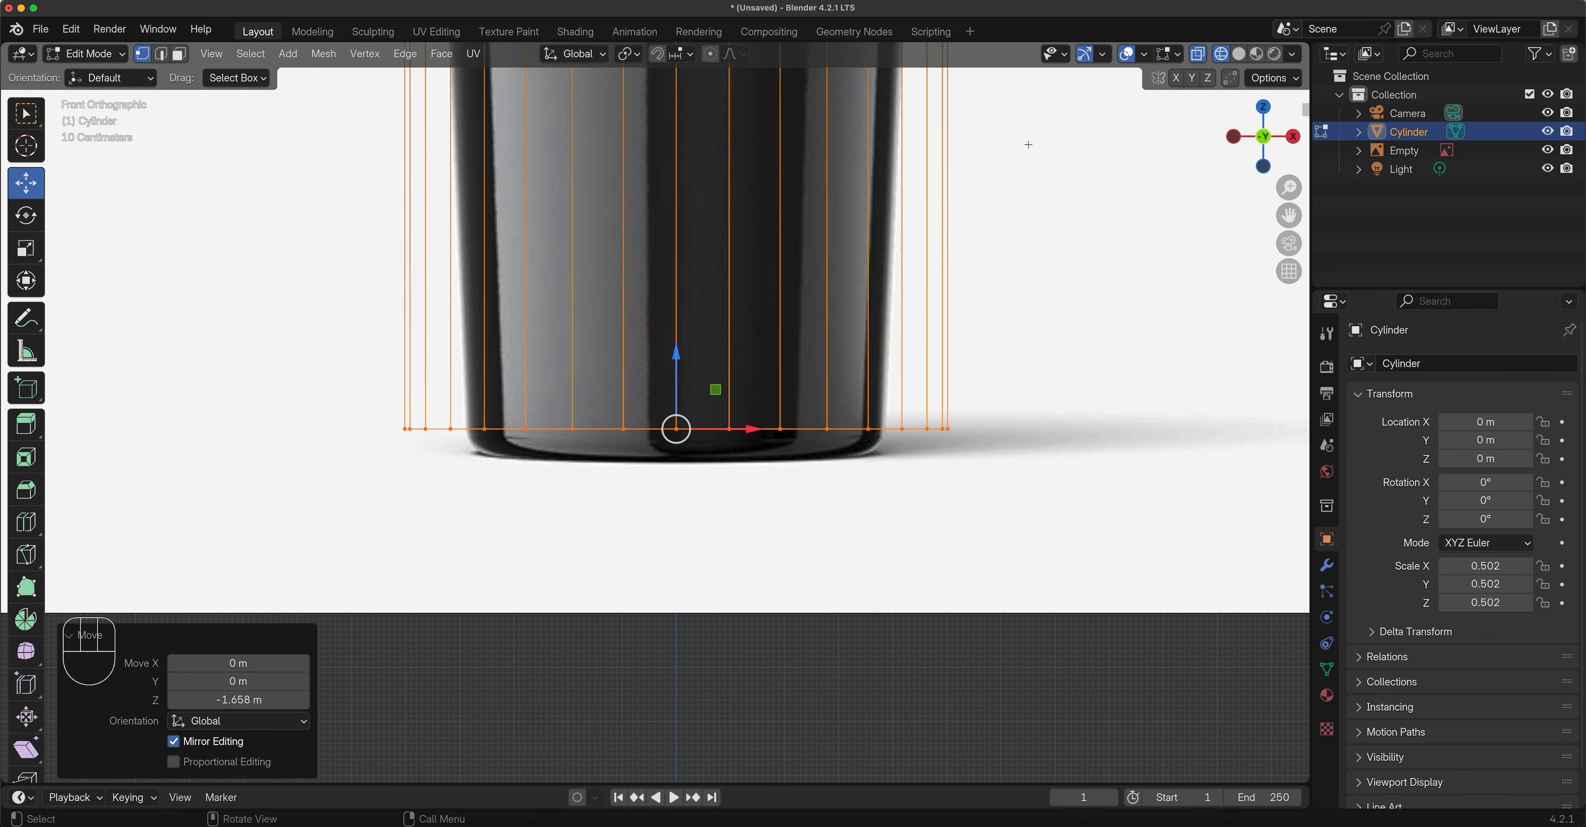
left_click_drag(1289, 188, 1289, 150)
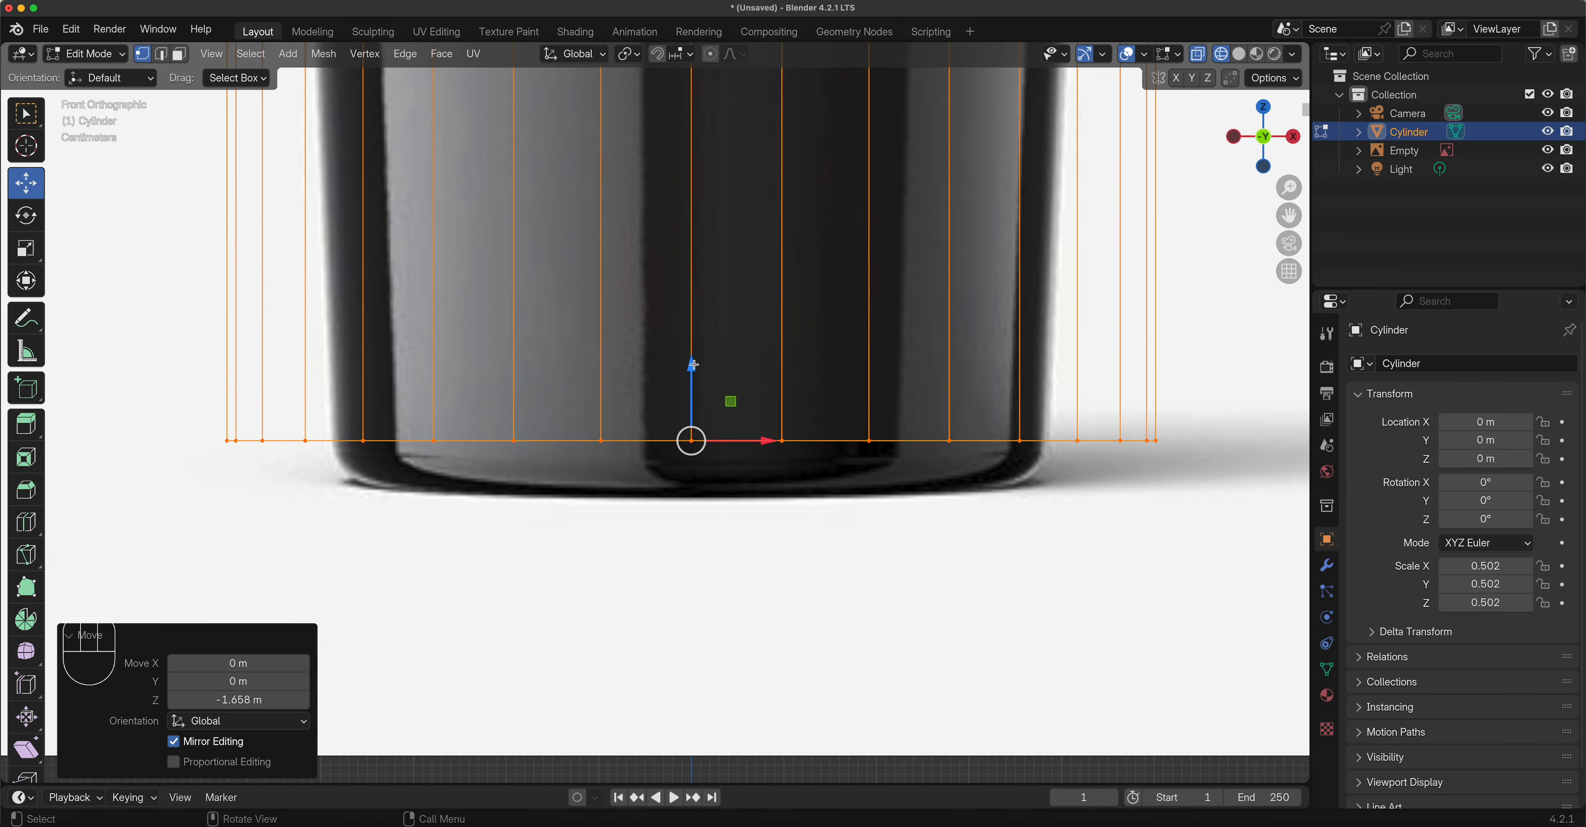
left_click_drag(690, 368, 684, 379)
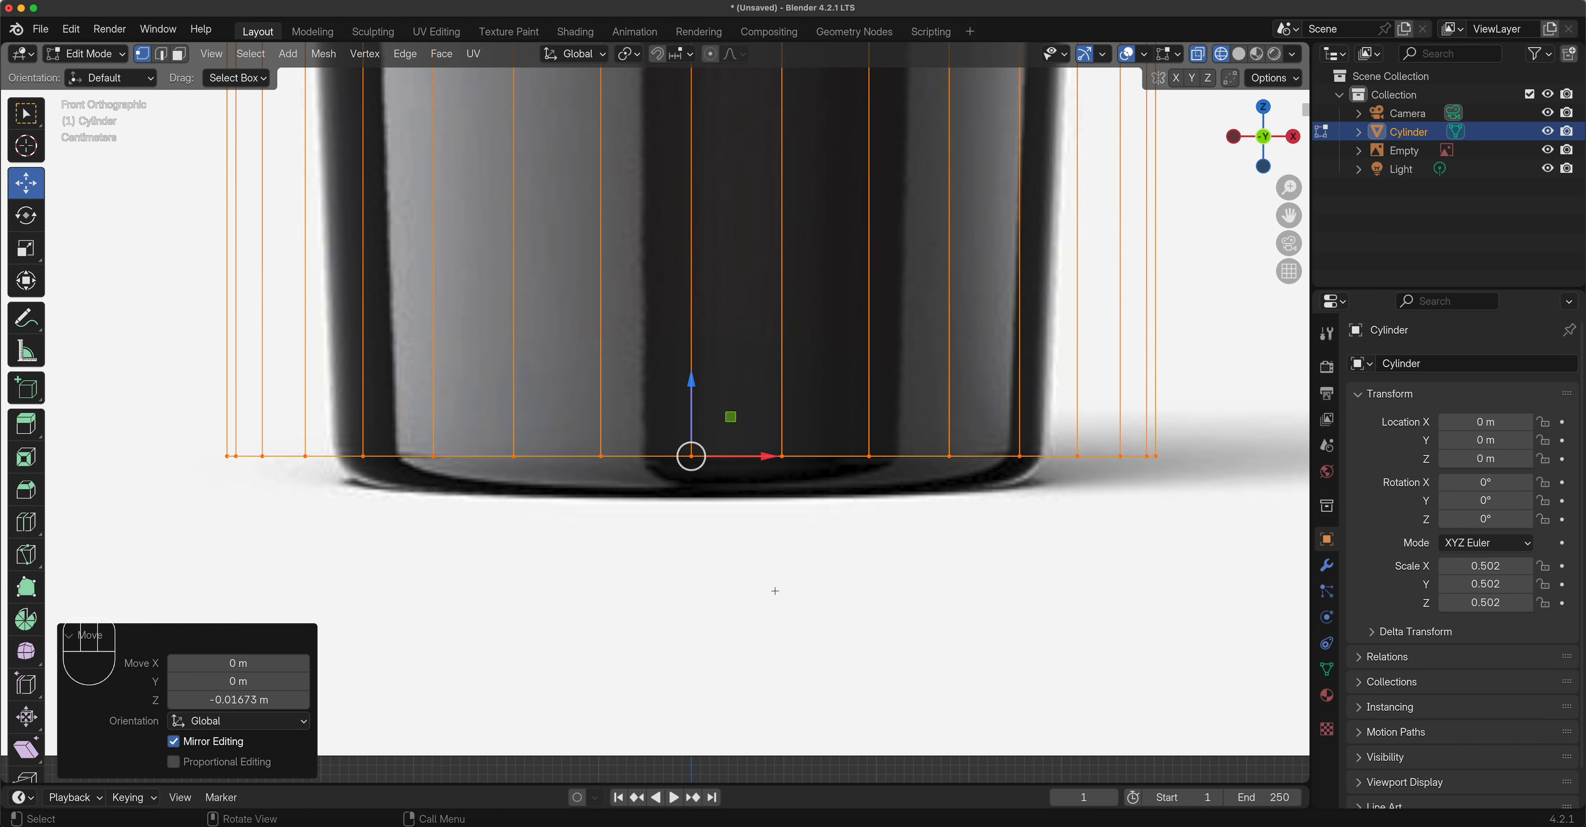
key("s")
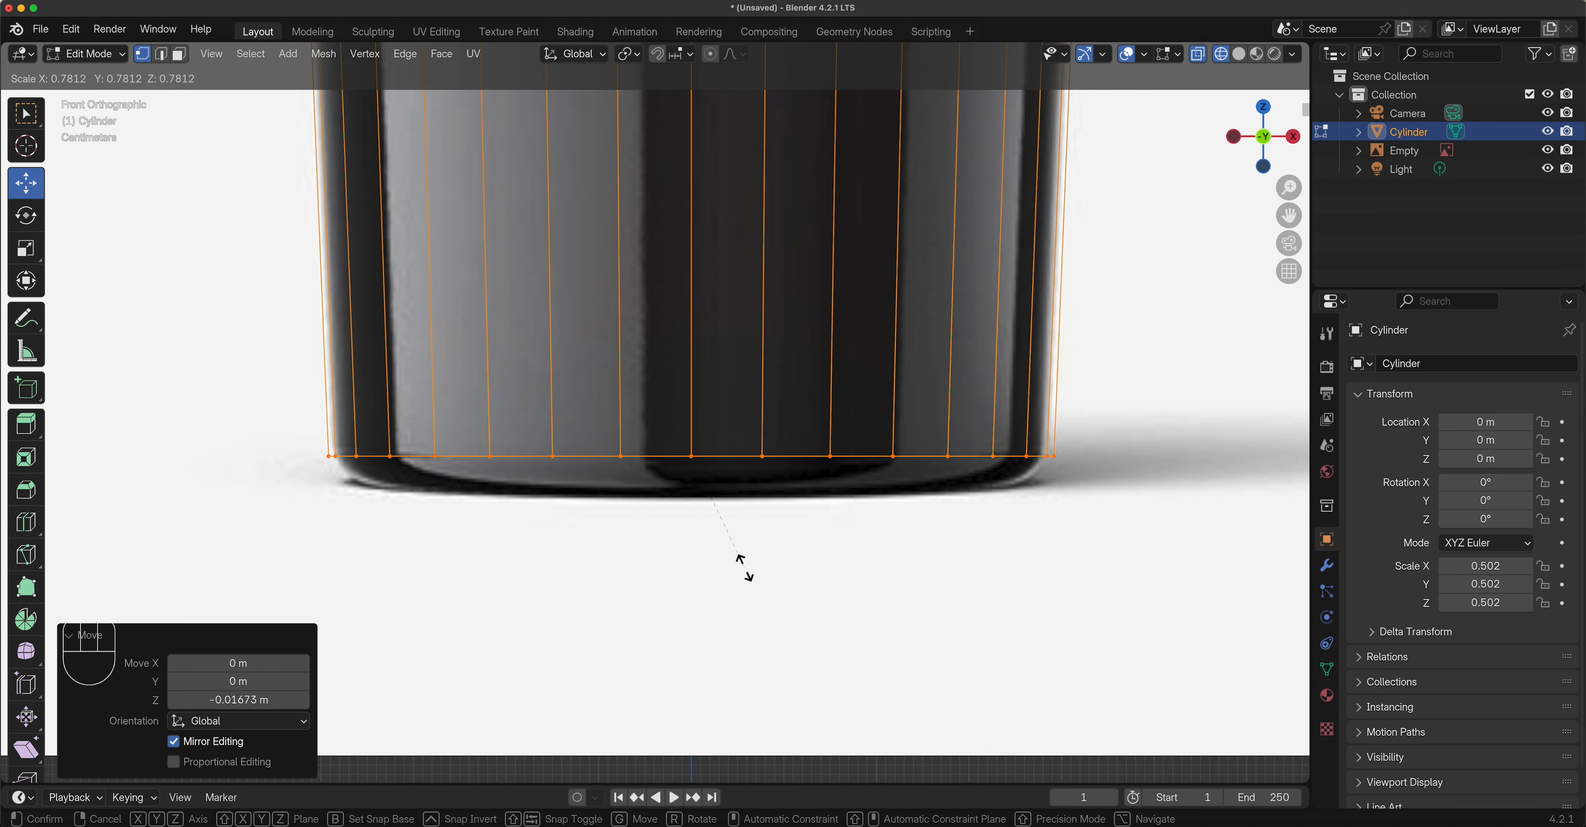
Scale the bottom ring inward to 0.778, then a further 0.982 to fit the bottle's base.
left_click(747, 568)
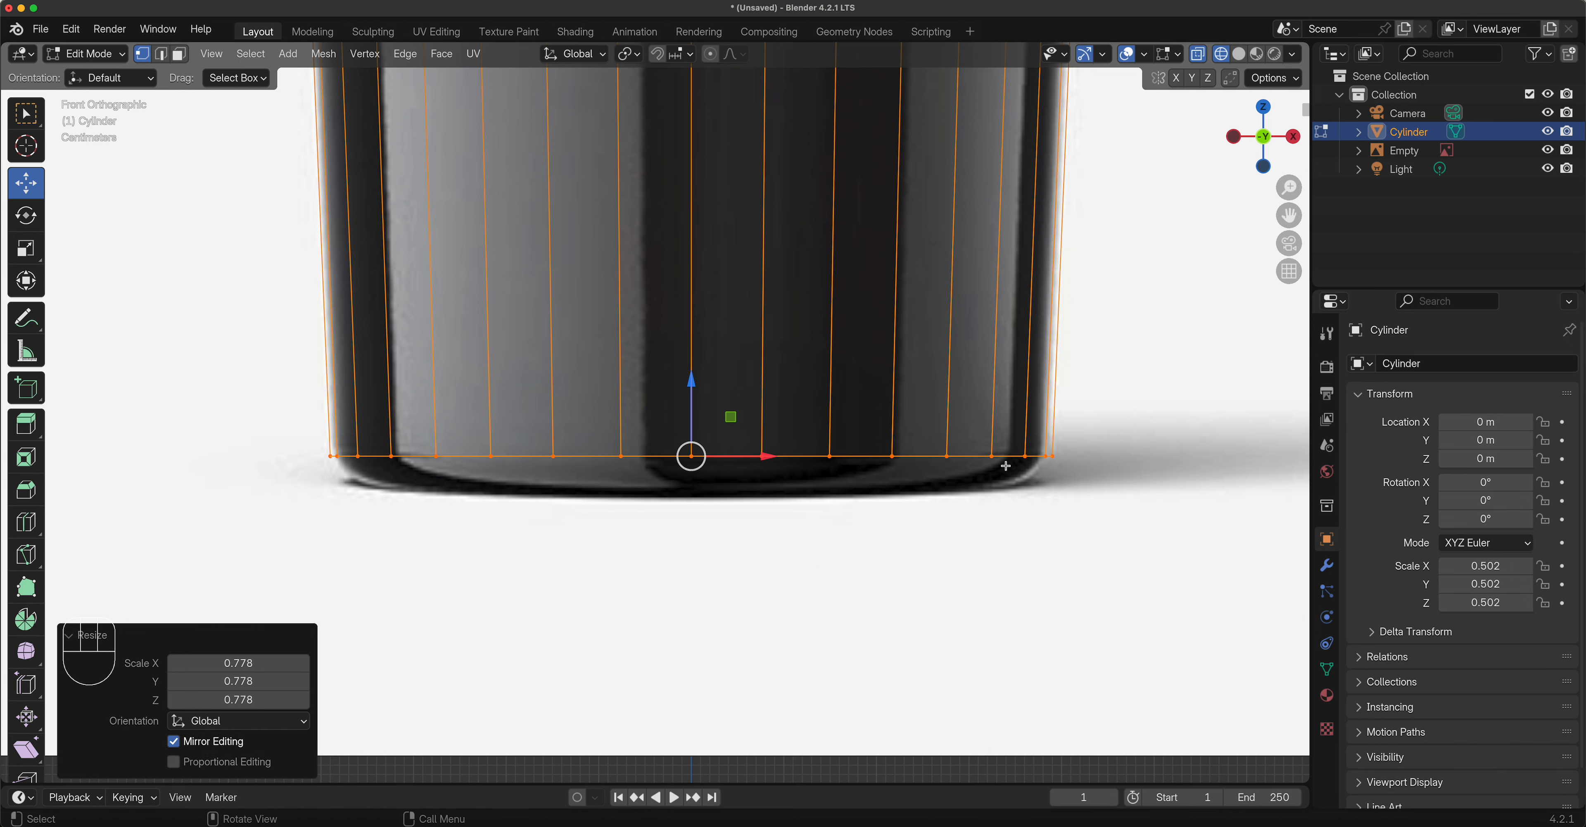
key("s")
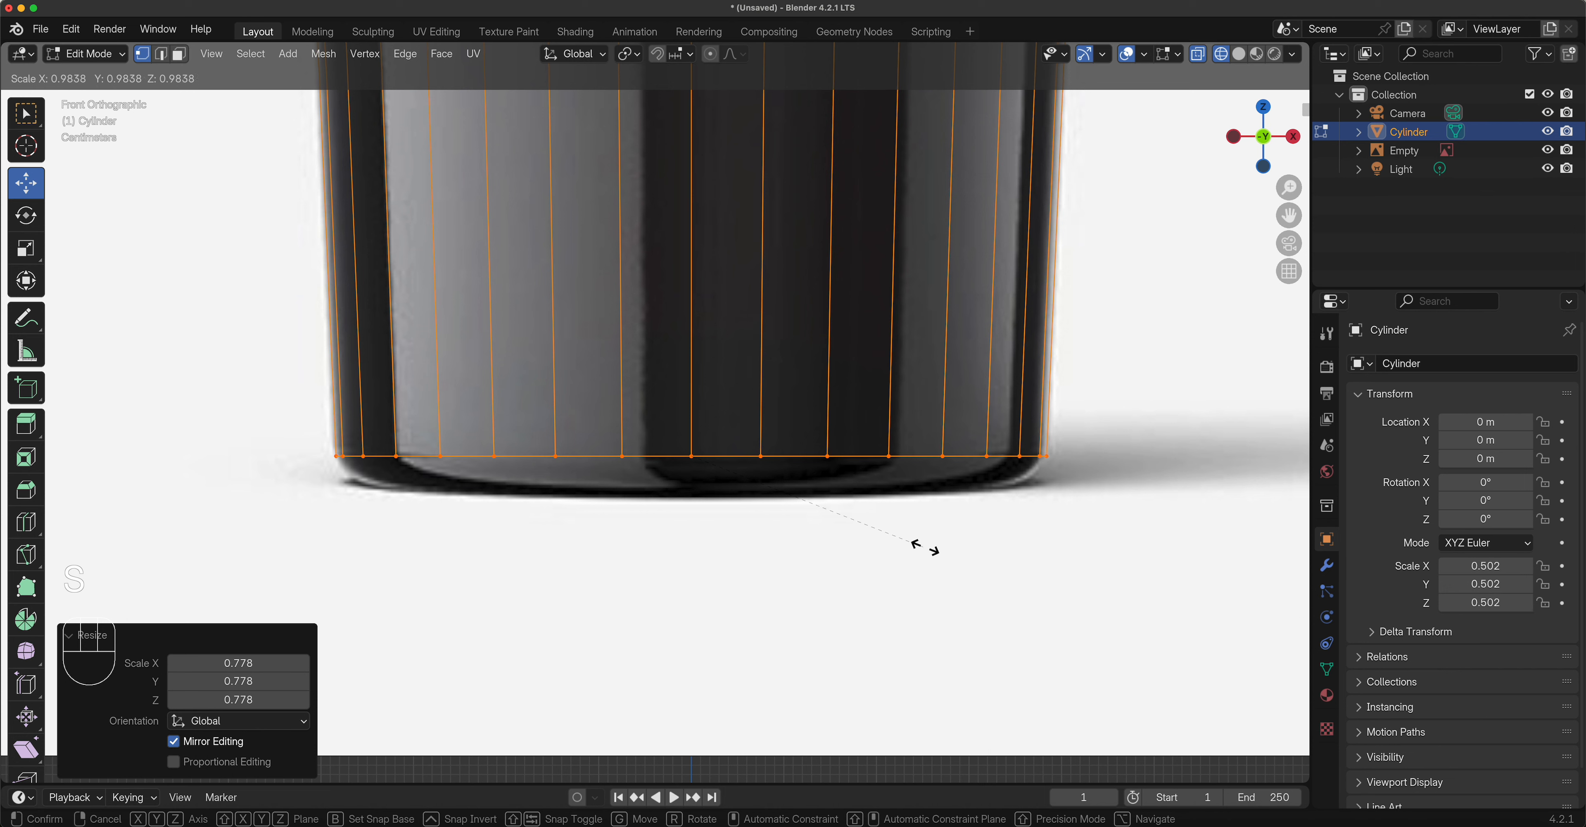
left_click(989, 464)
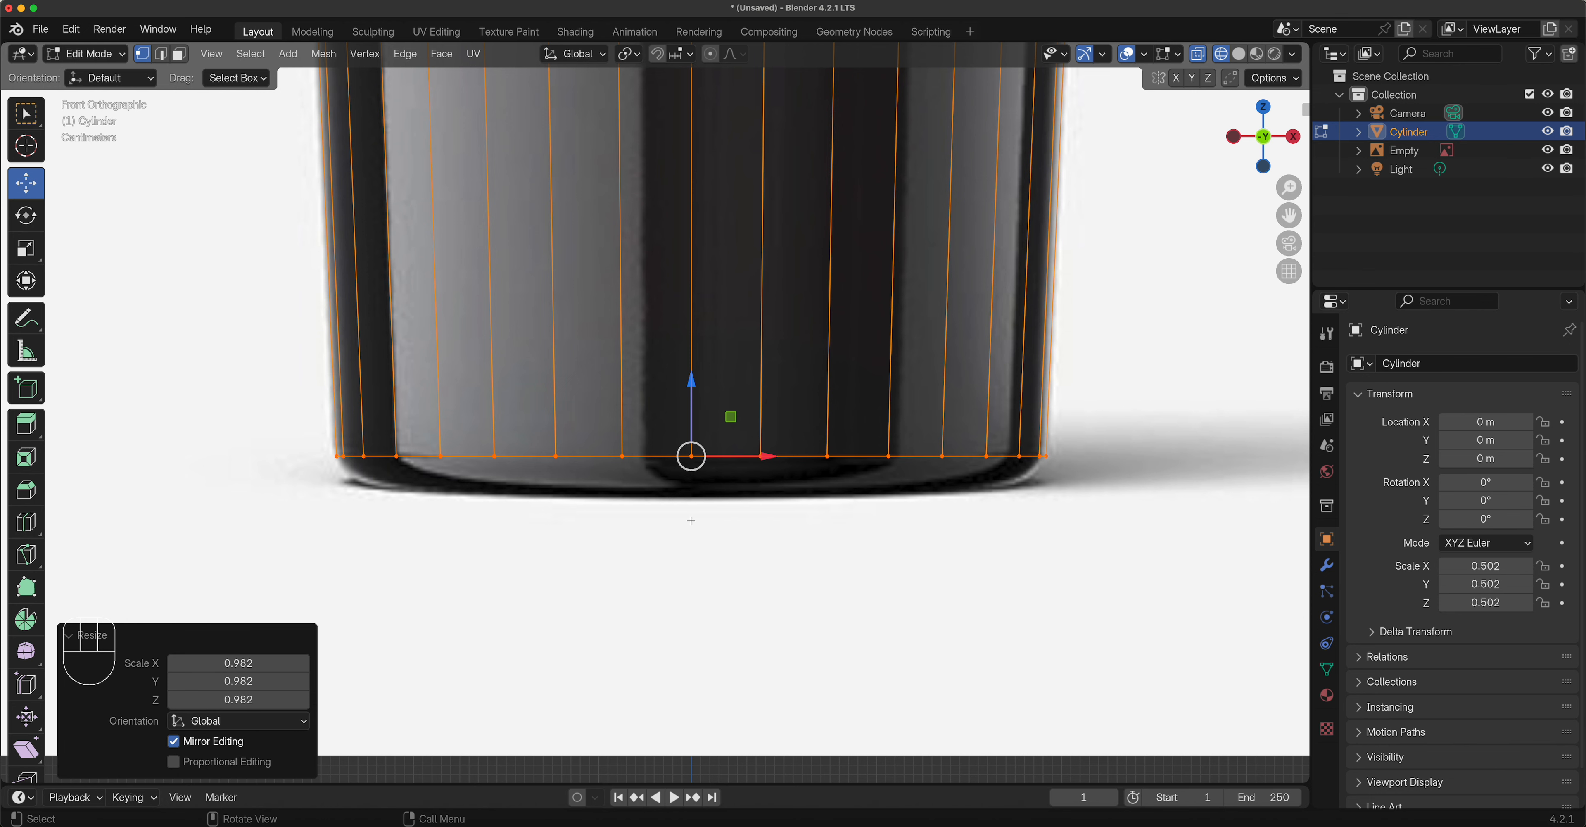
scroll(682, 504, "down", 6)
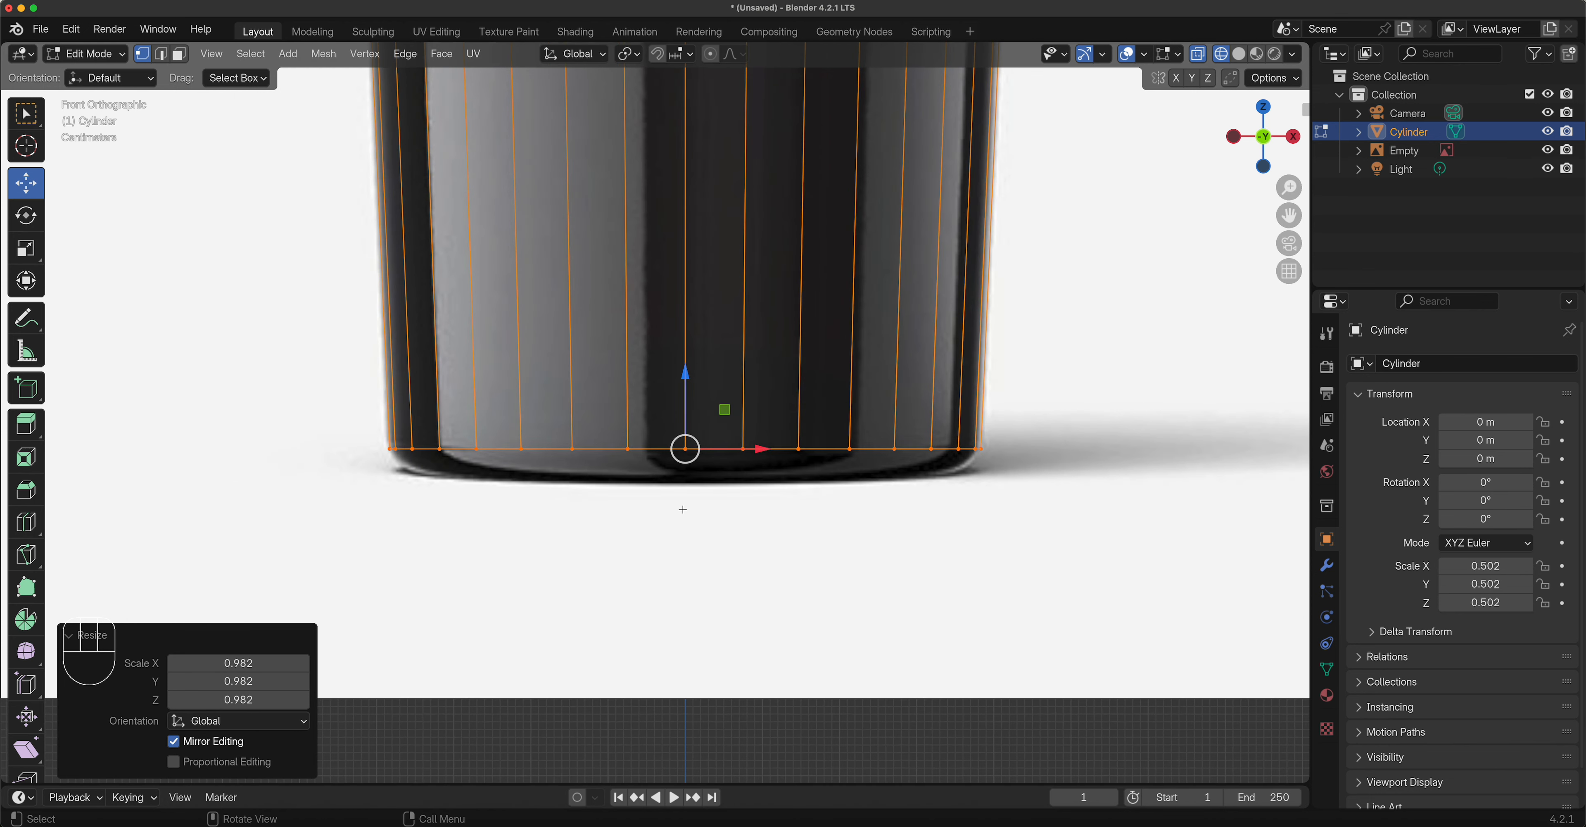
scroll(683, 509, "up", 10, "shift")
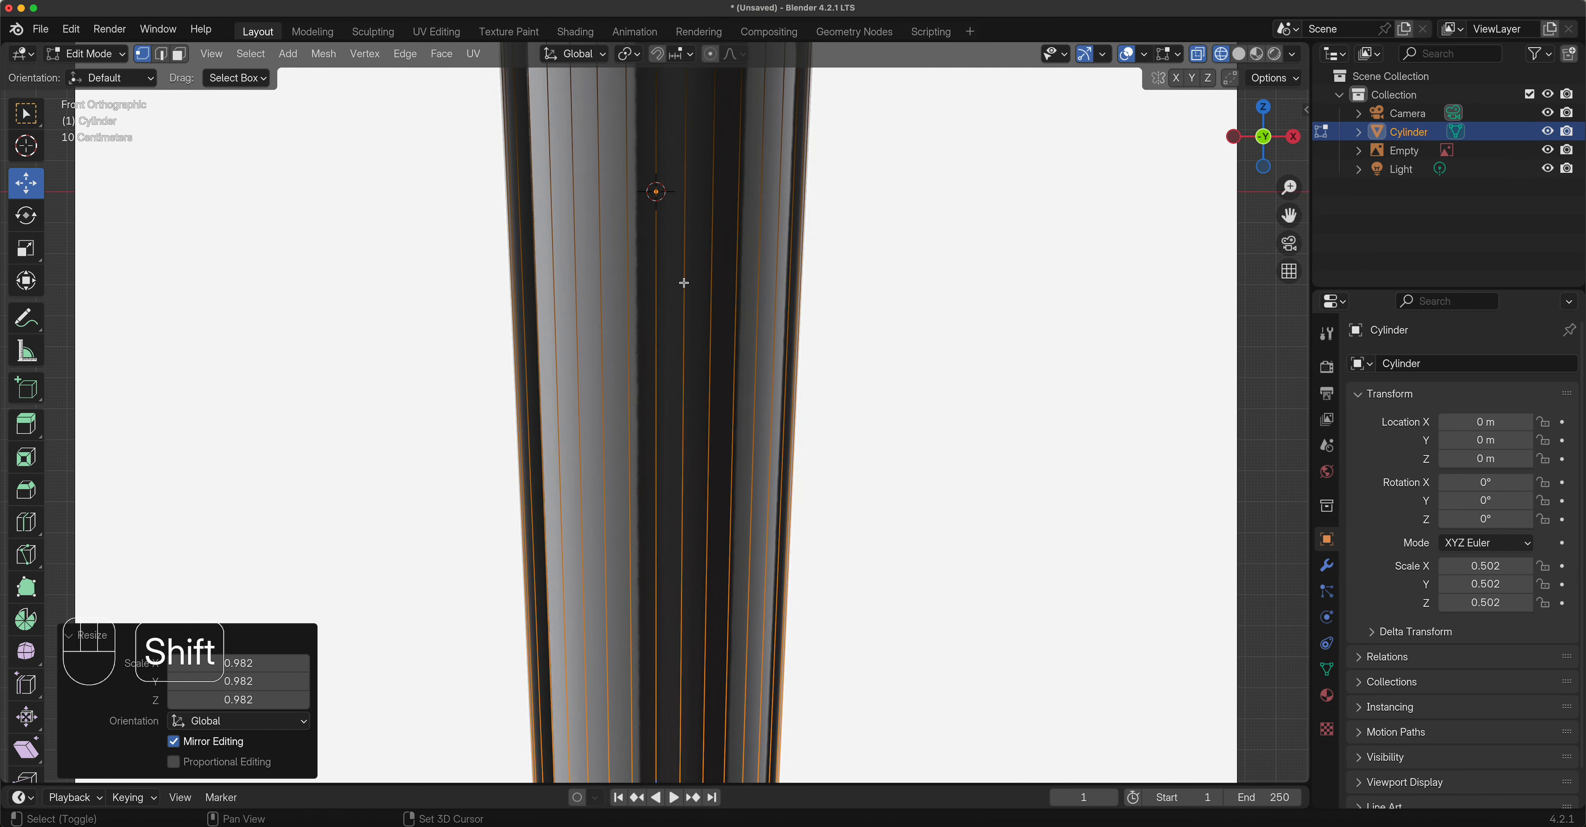
Switch to Face select and select the cylinder's top face.
middle_click_drag(692, 349, 729, 478, "shift")
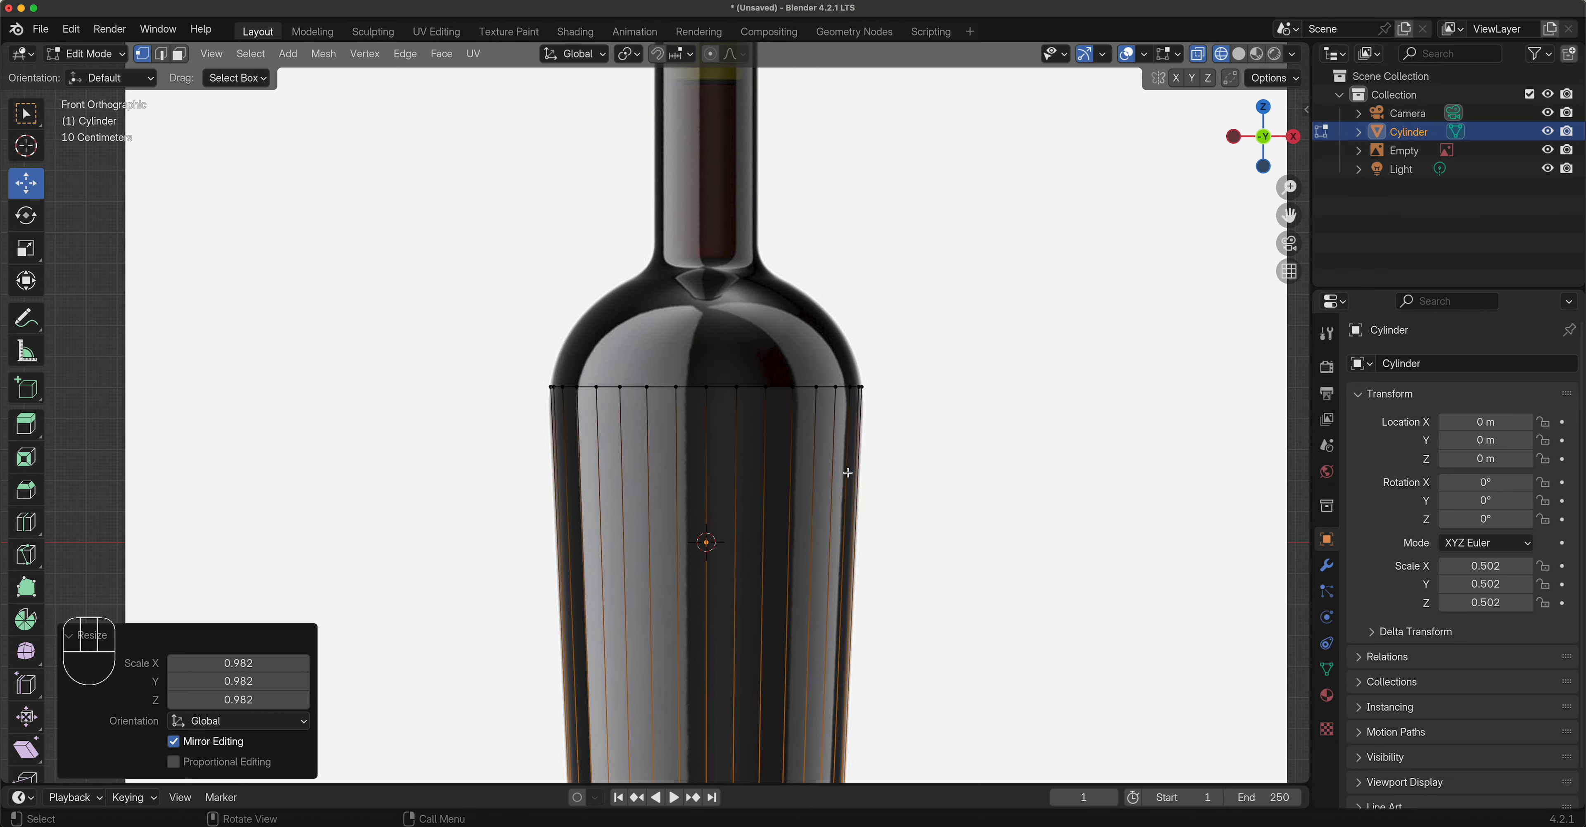
middle_click_drag(904, 429, 885, 446)
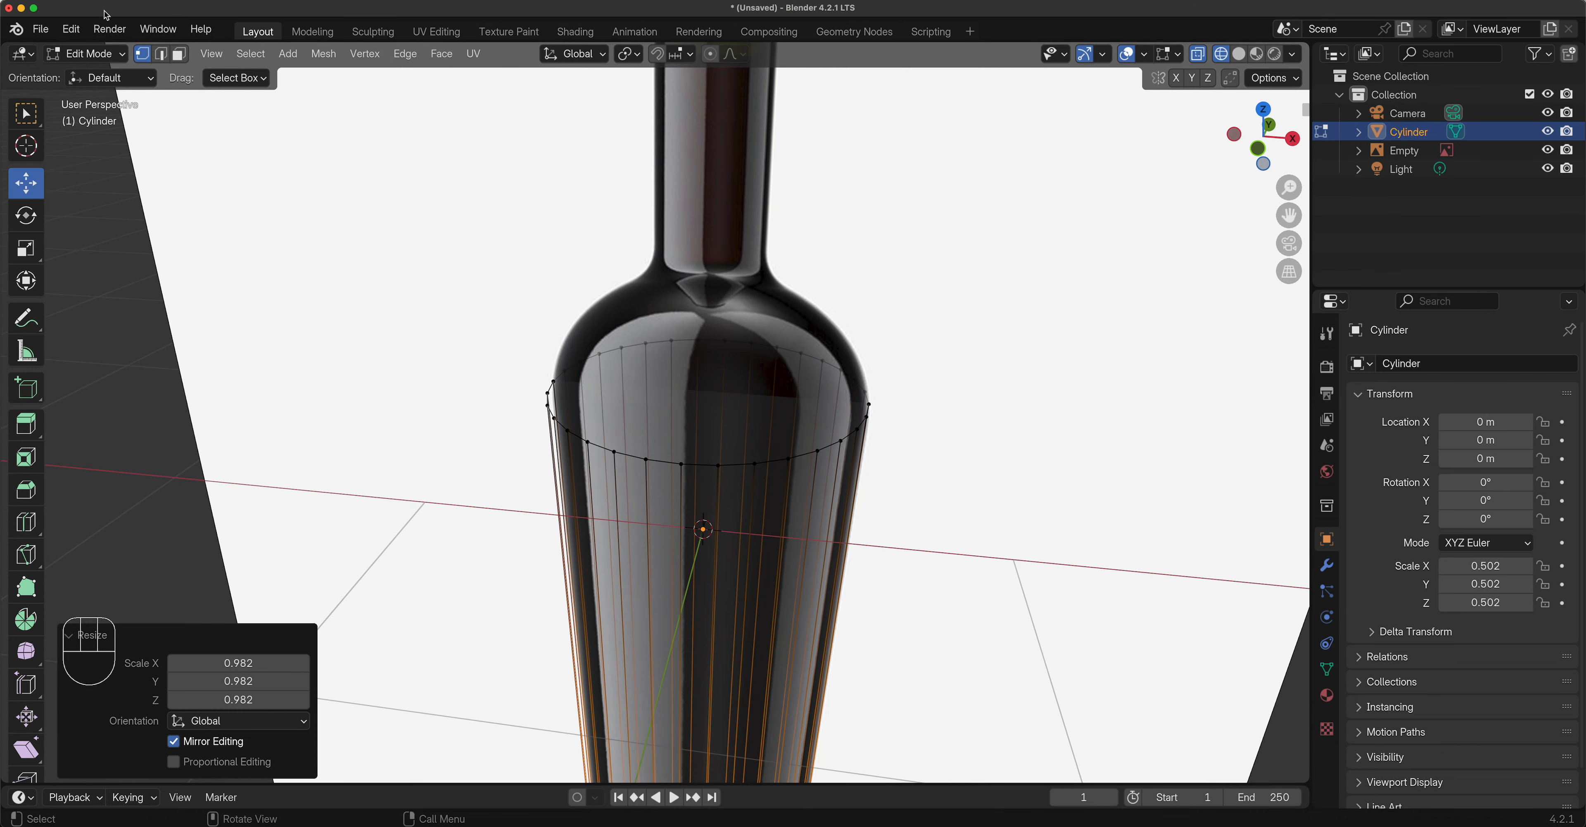
left_click(182, 52)
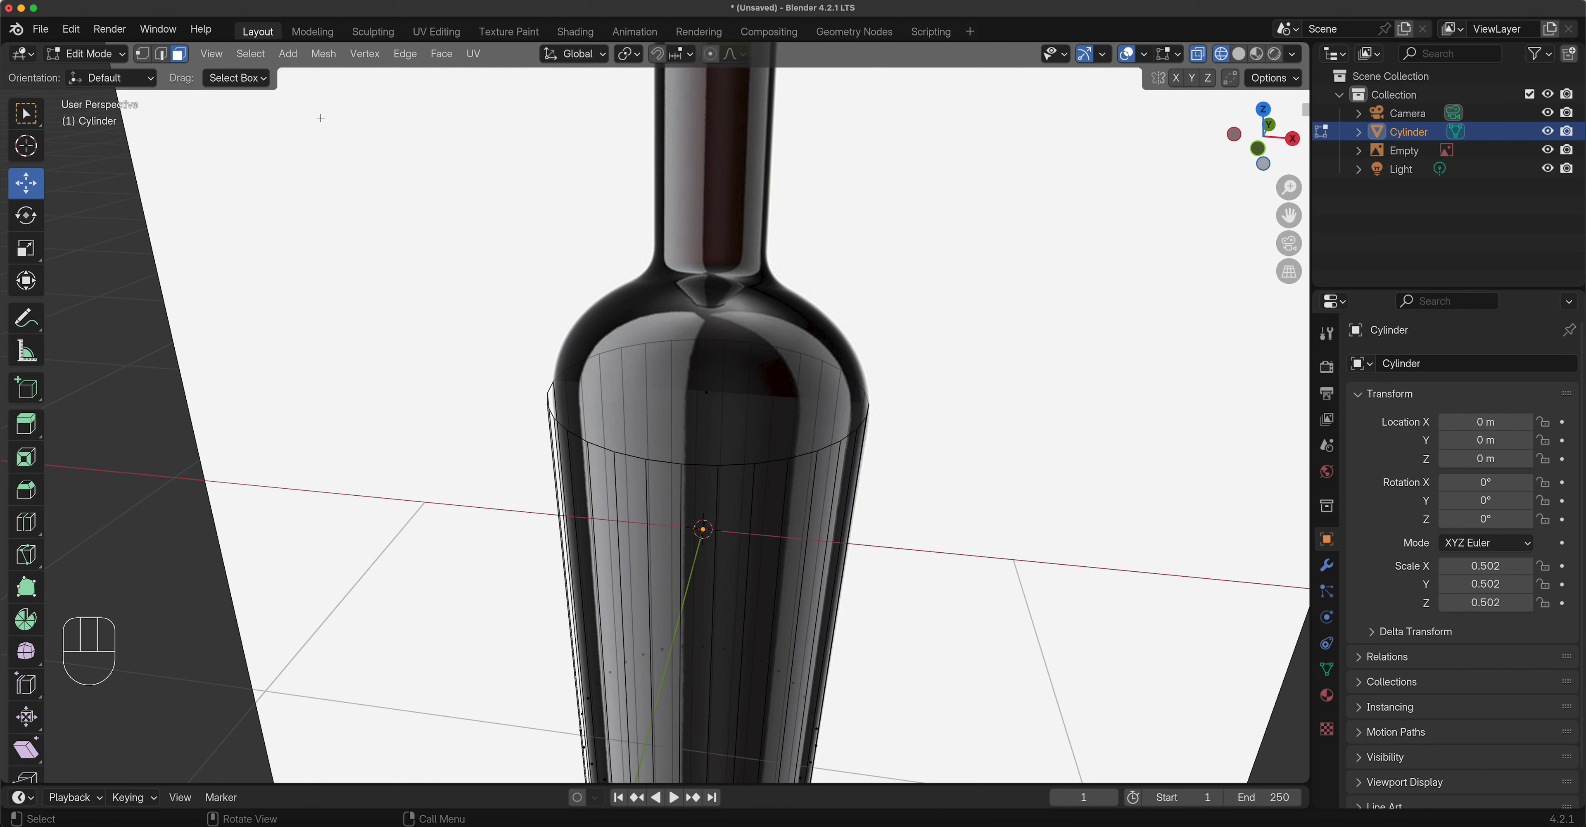
left_click(708, 390)
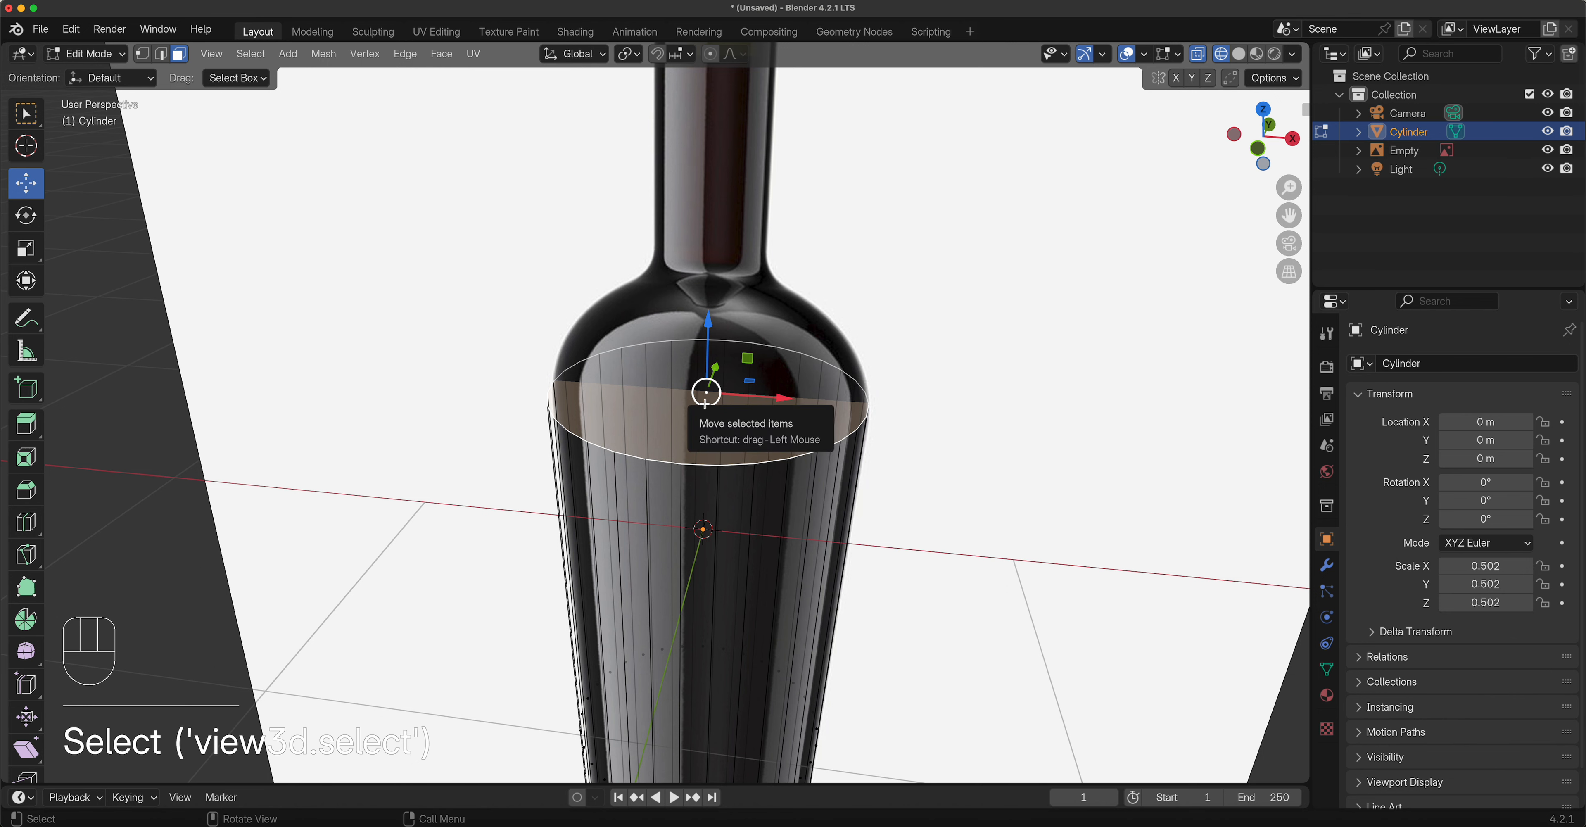
Return to the front view and begin extruding the top face upward.
key("grave")
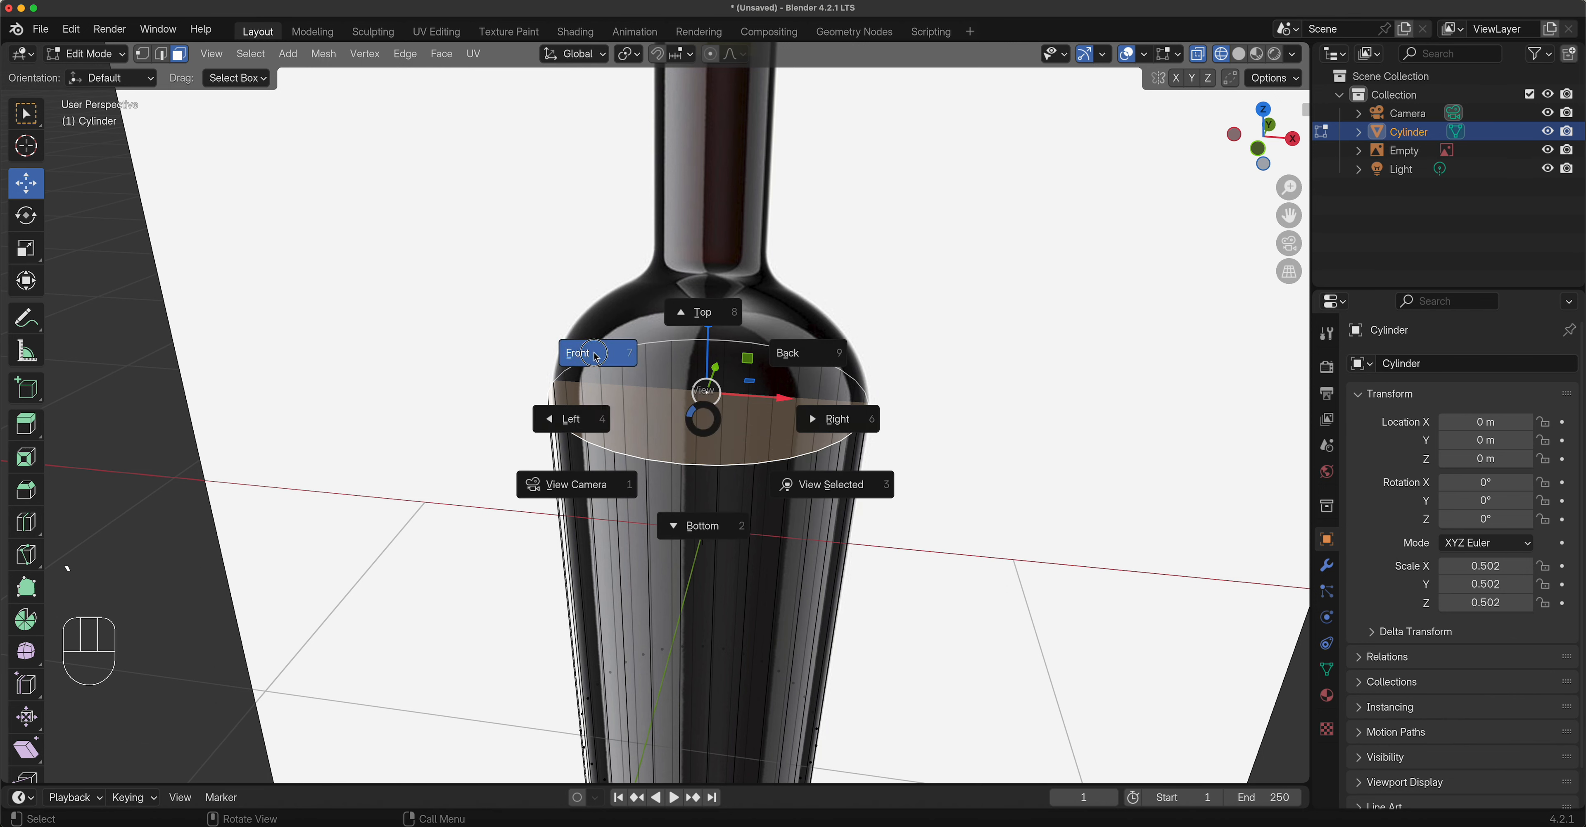
left_click(599, 357)
key("grave")
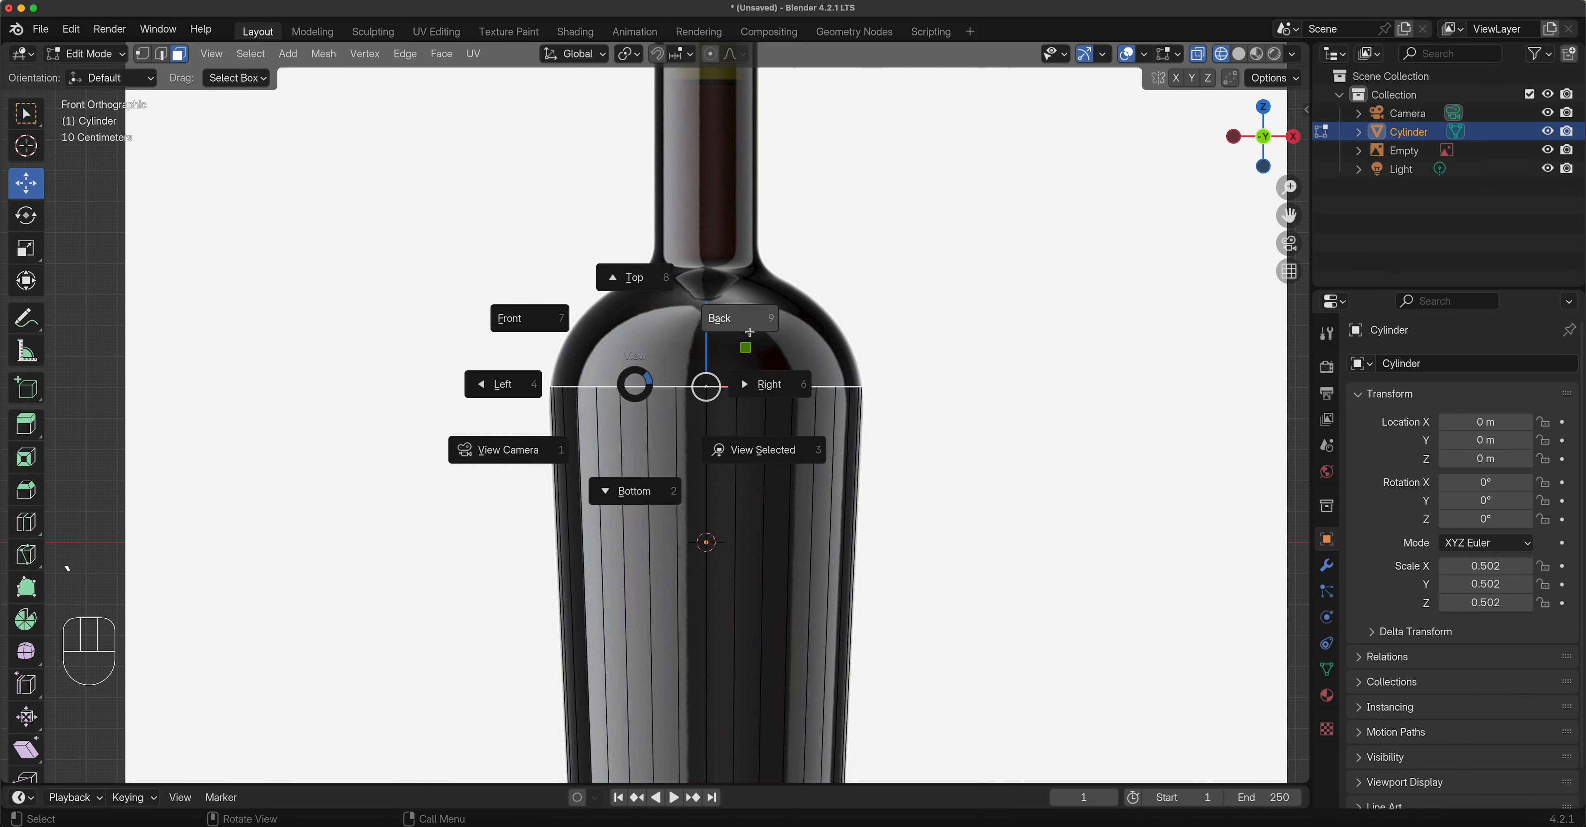
key("Escape")
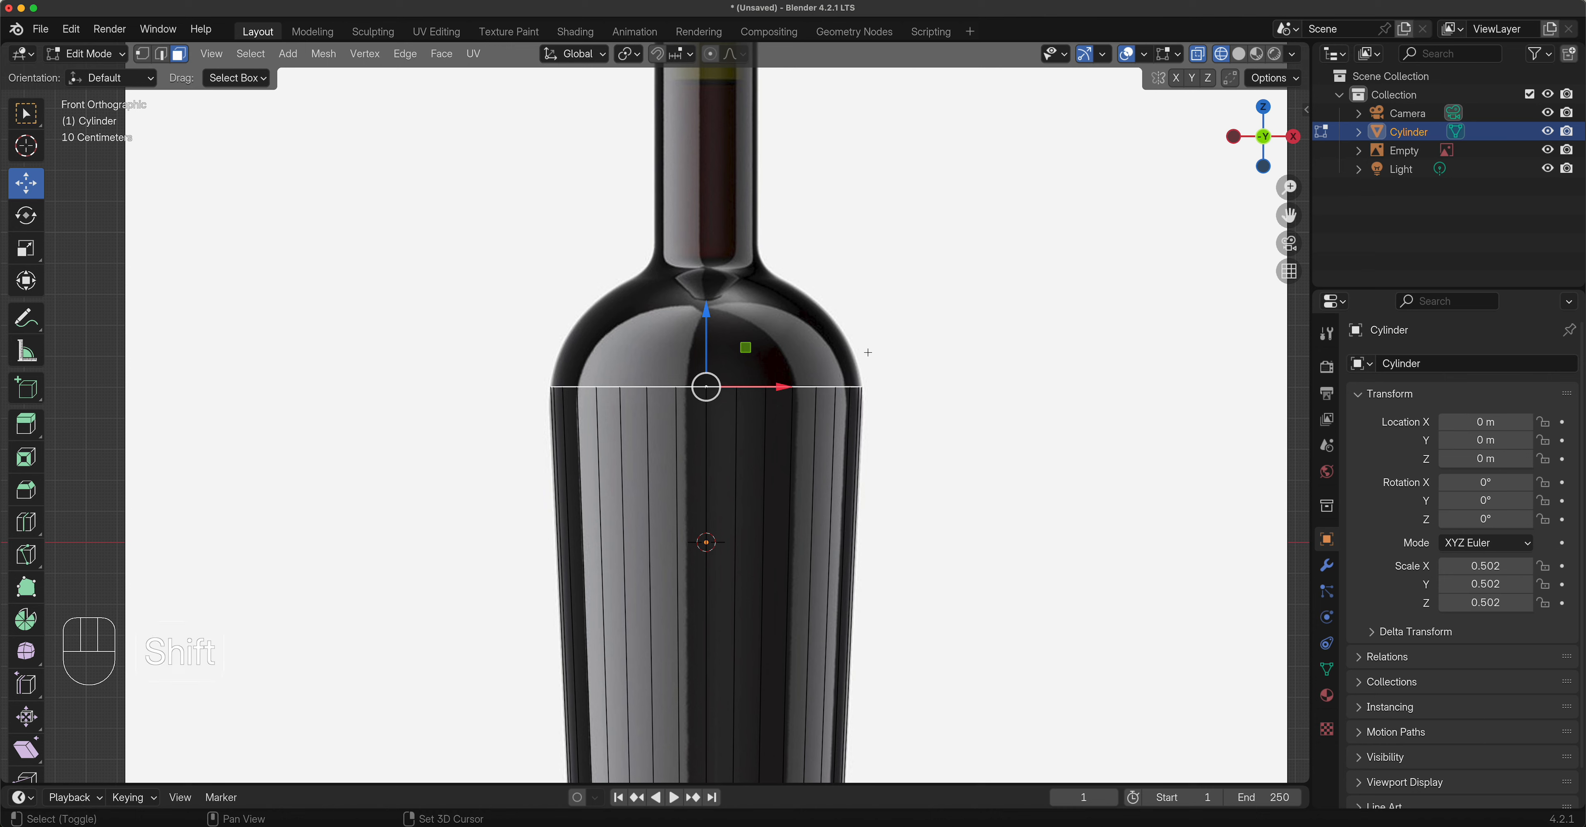
middle_click_drag(749, 406, 878, 587, "shift")
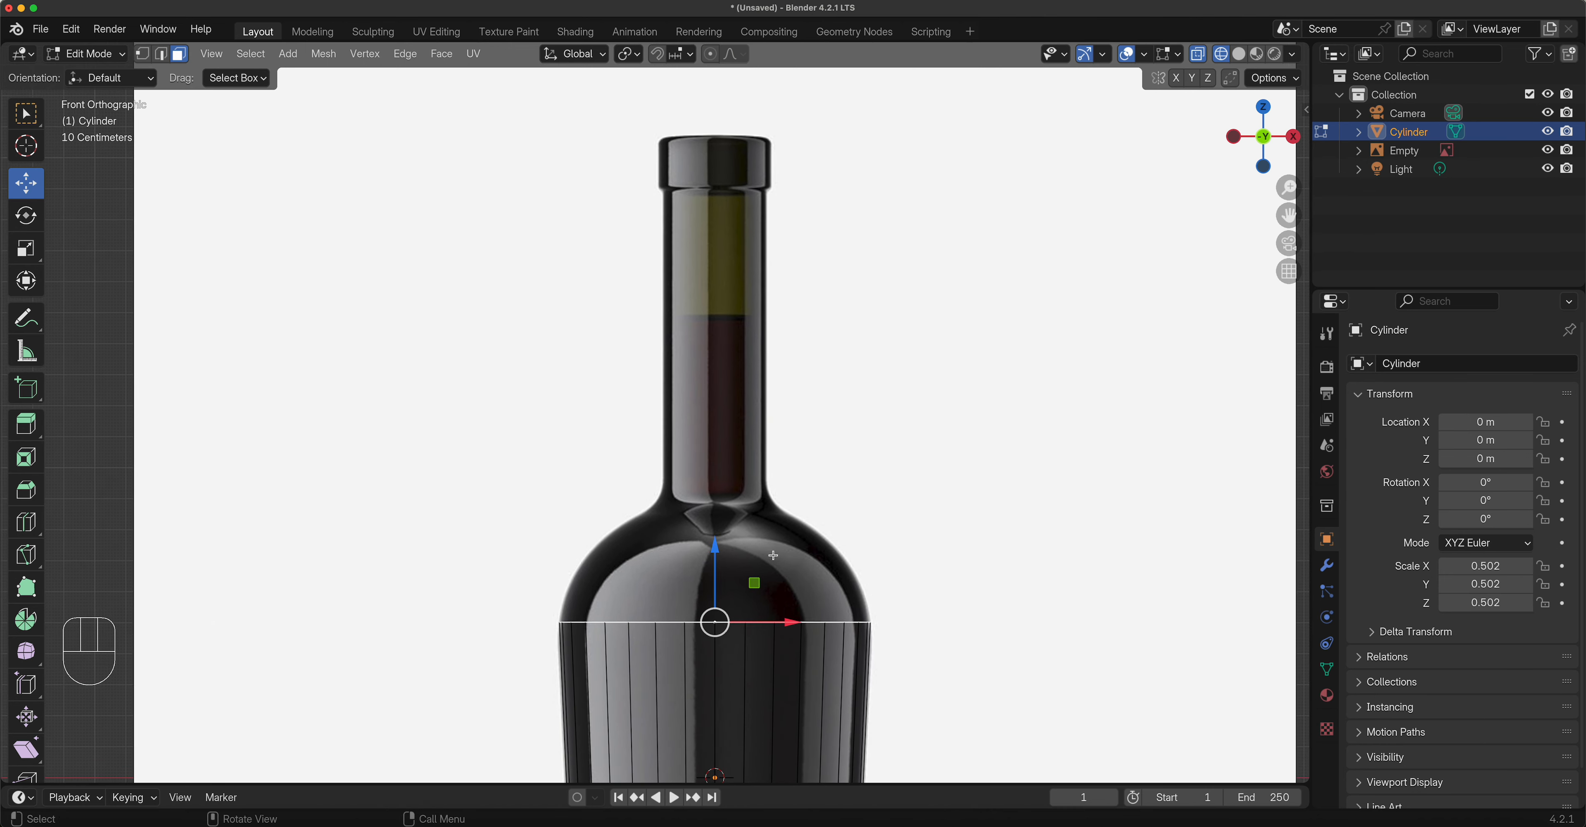
key("e")
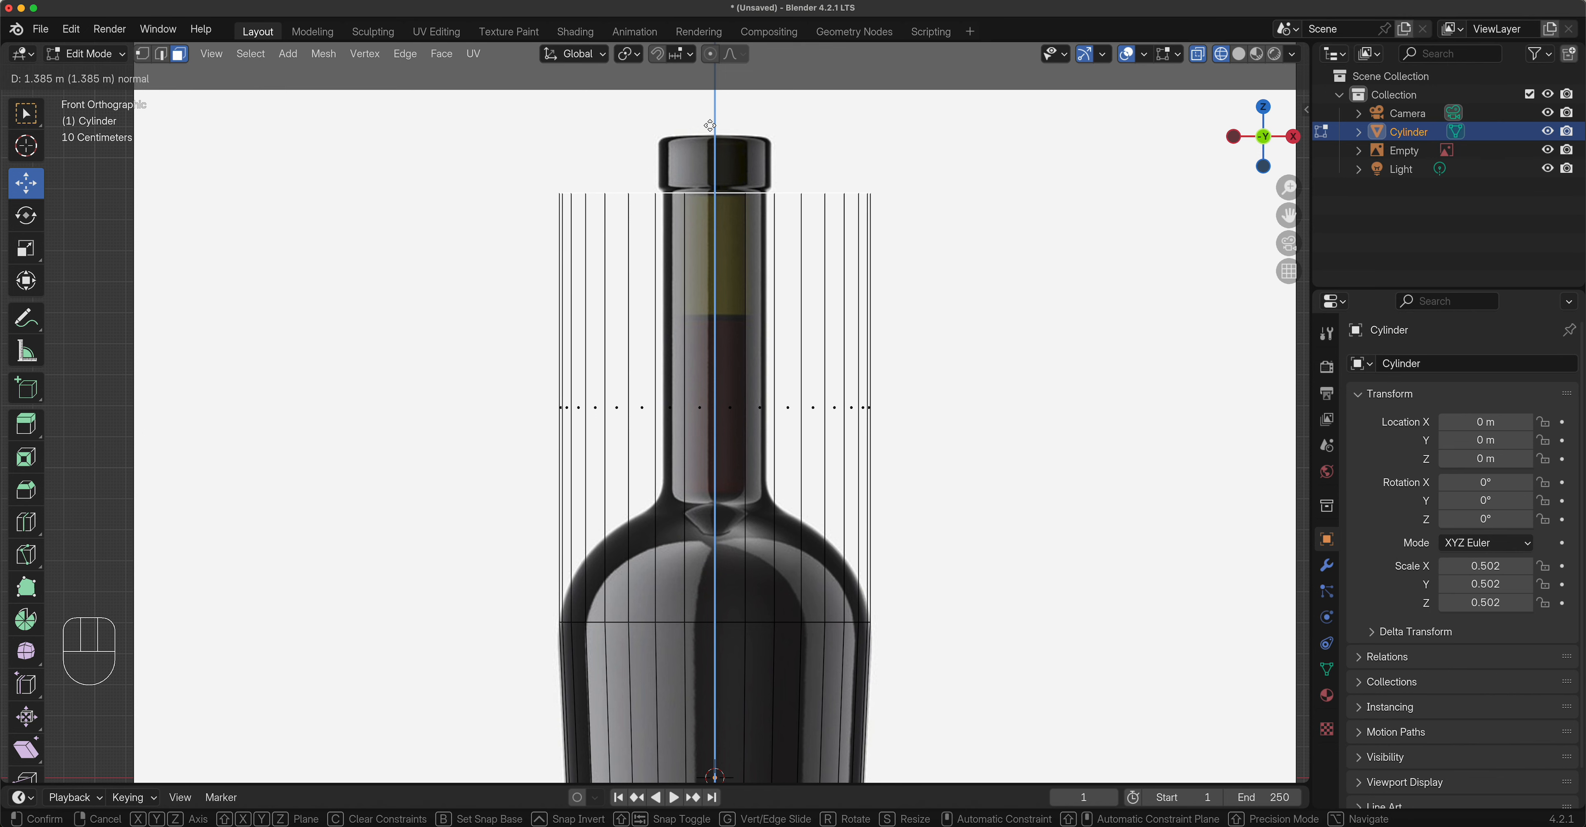
Extrude the top face up 1.385 m and scale the new ring to 0.329 for the neck.
left_click(710, 126)
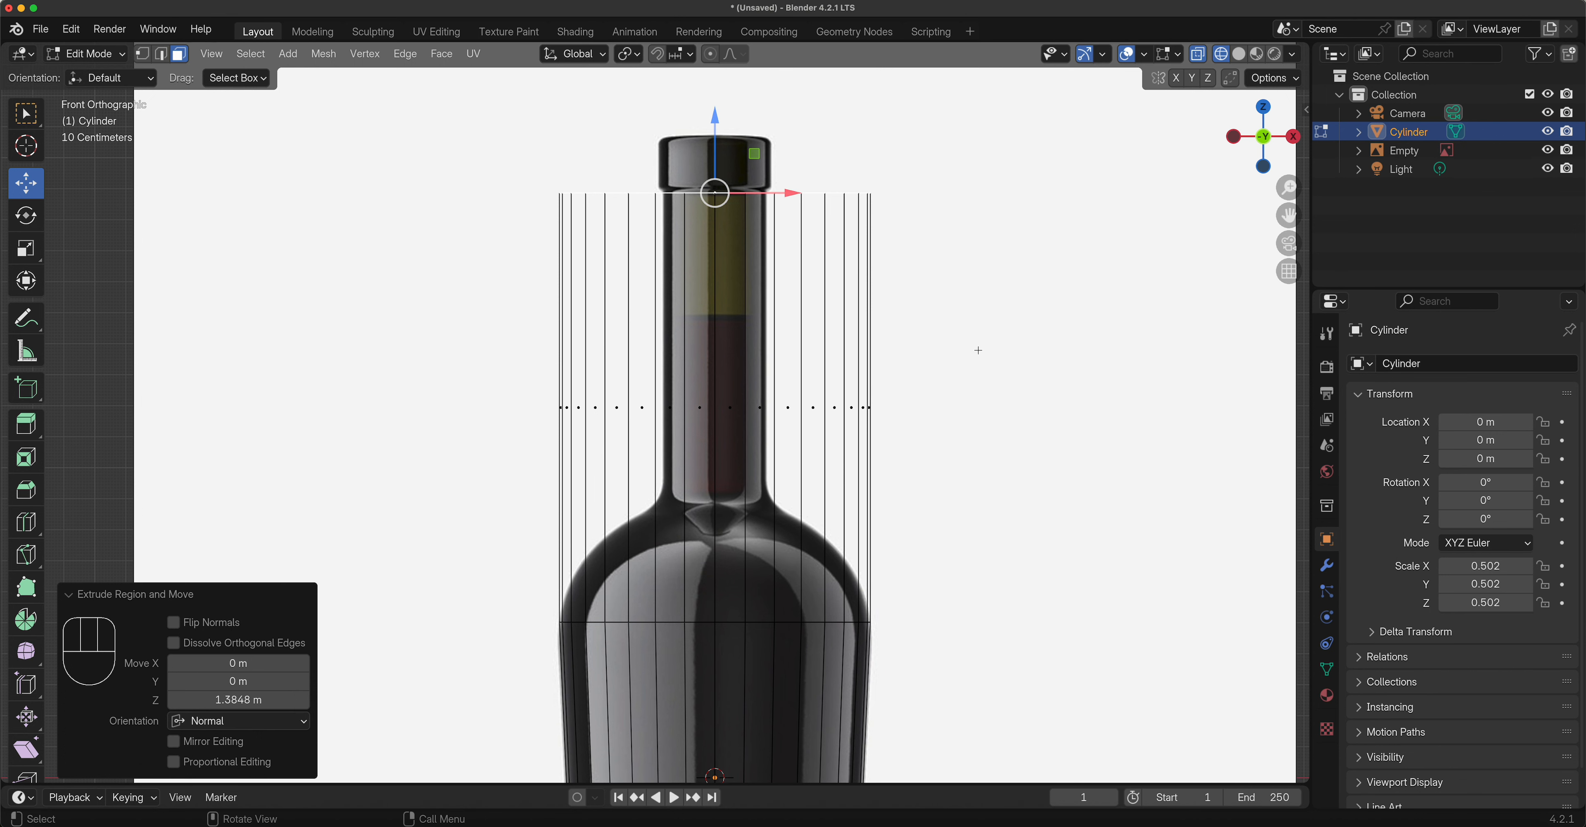
key("s")
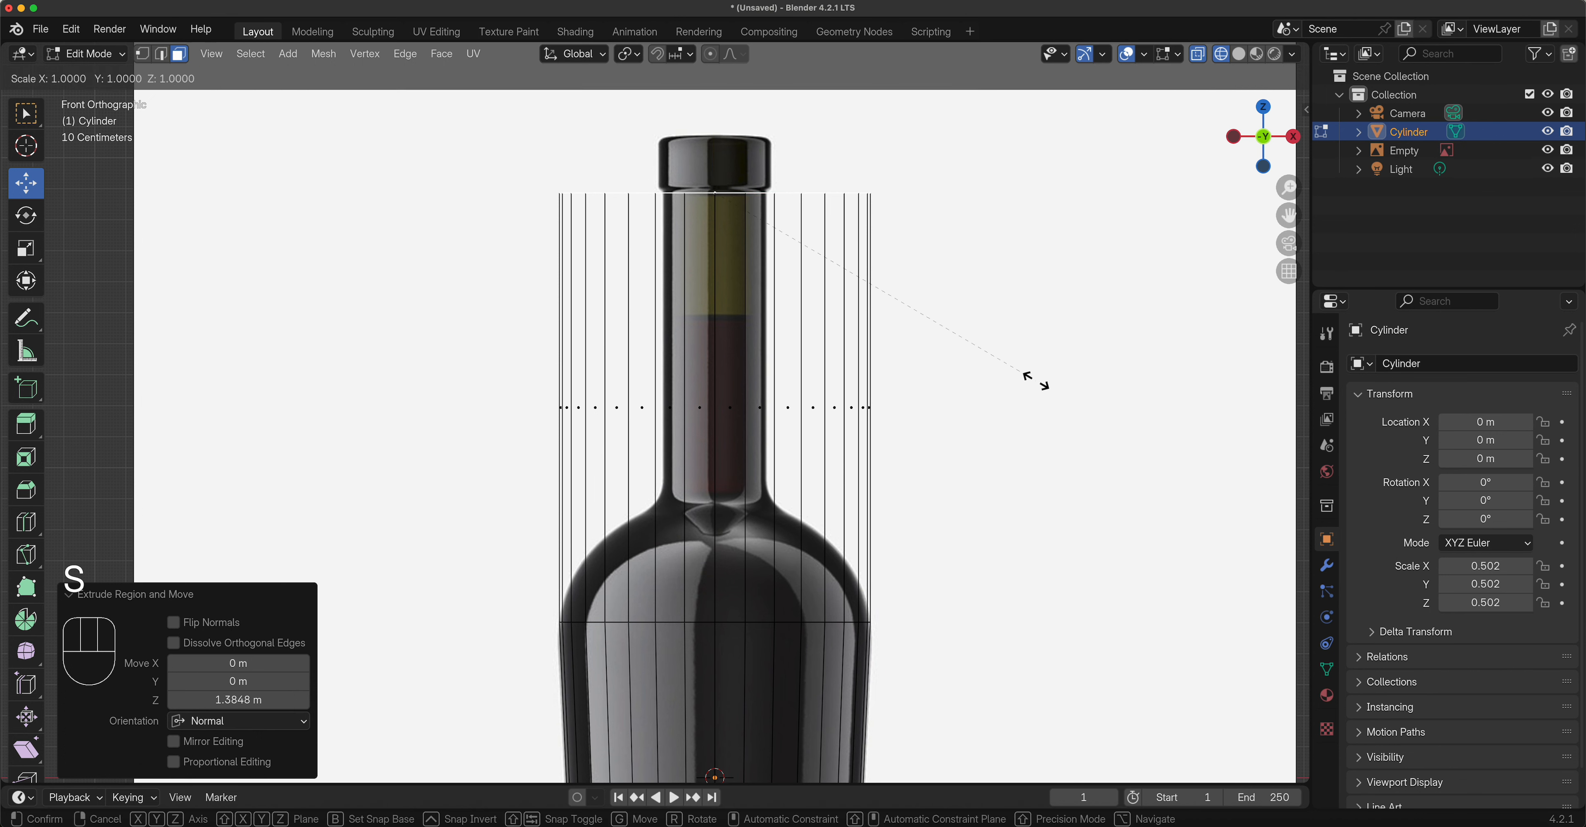
right_click(861, 348)
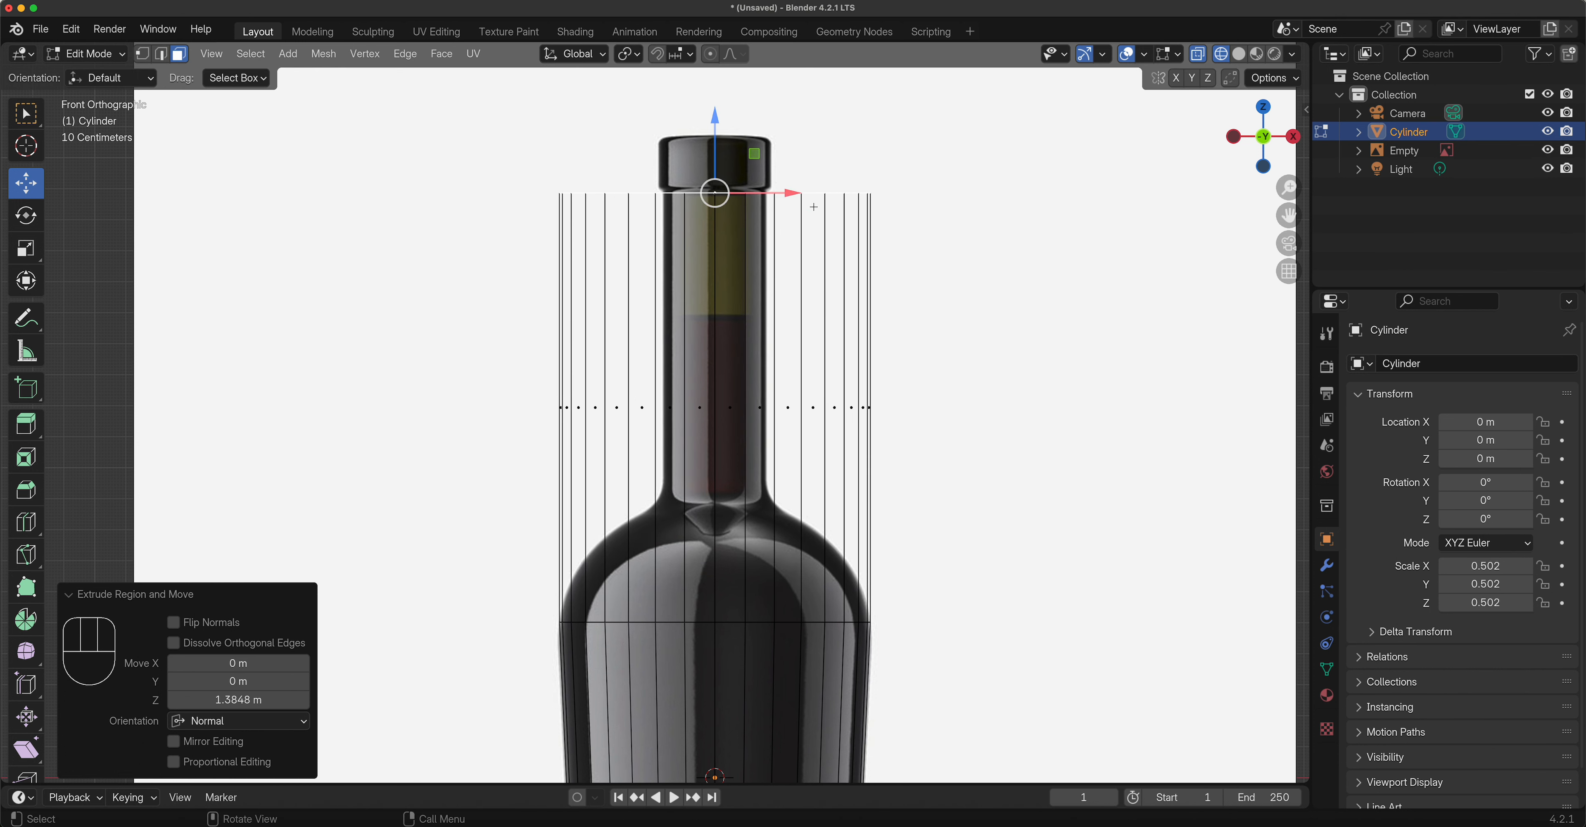
key("s")
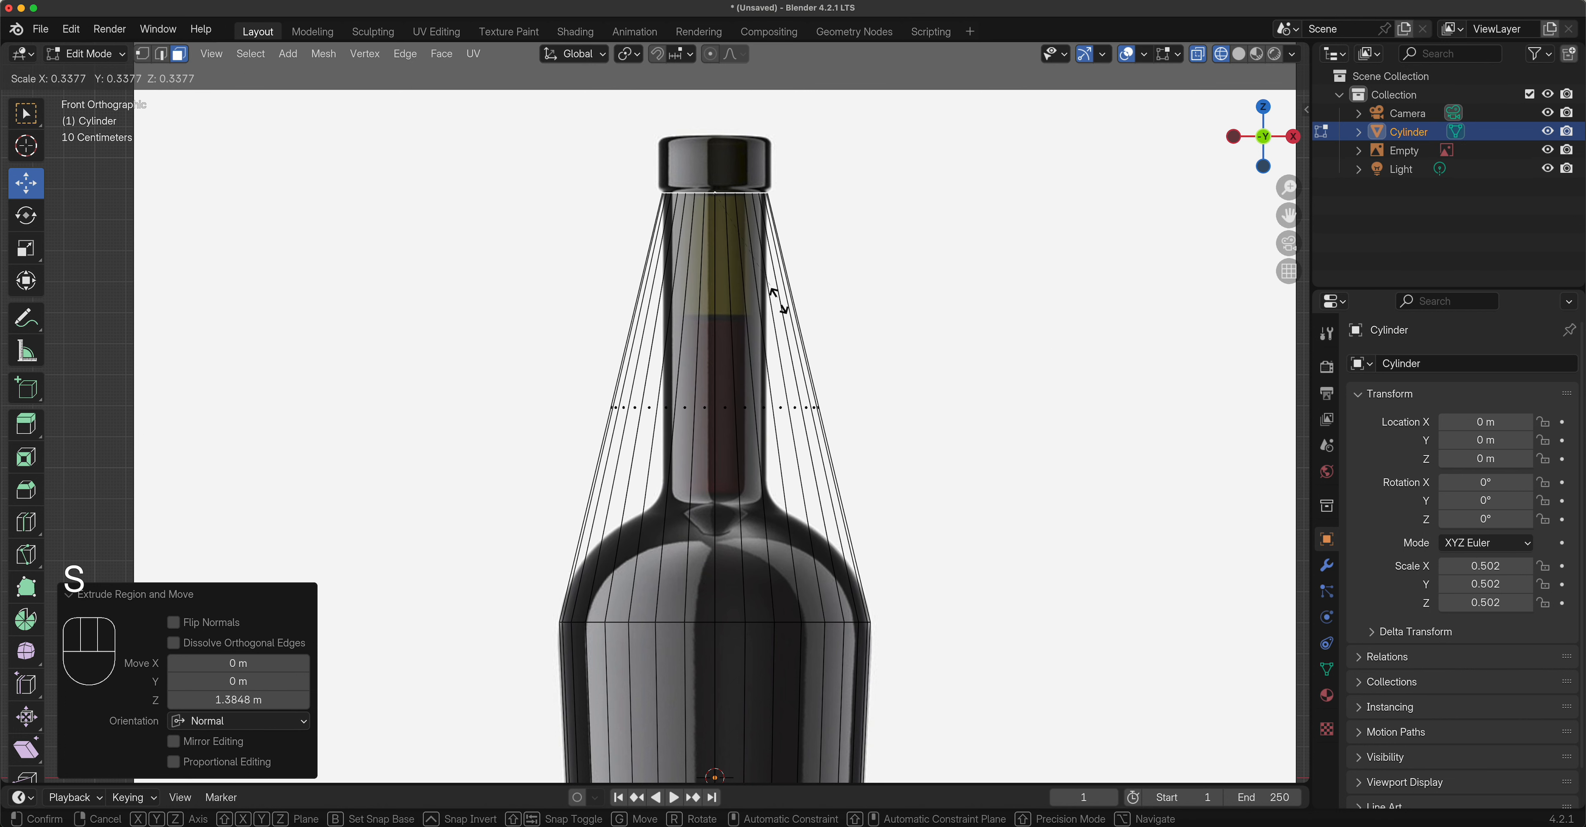
left_click(772, 300)
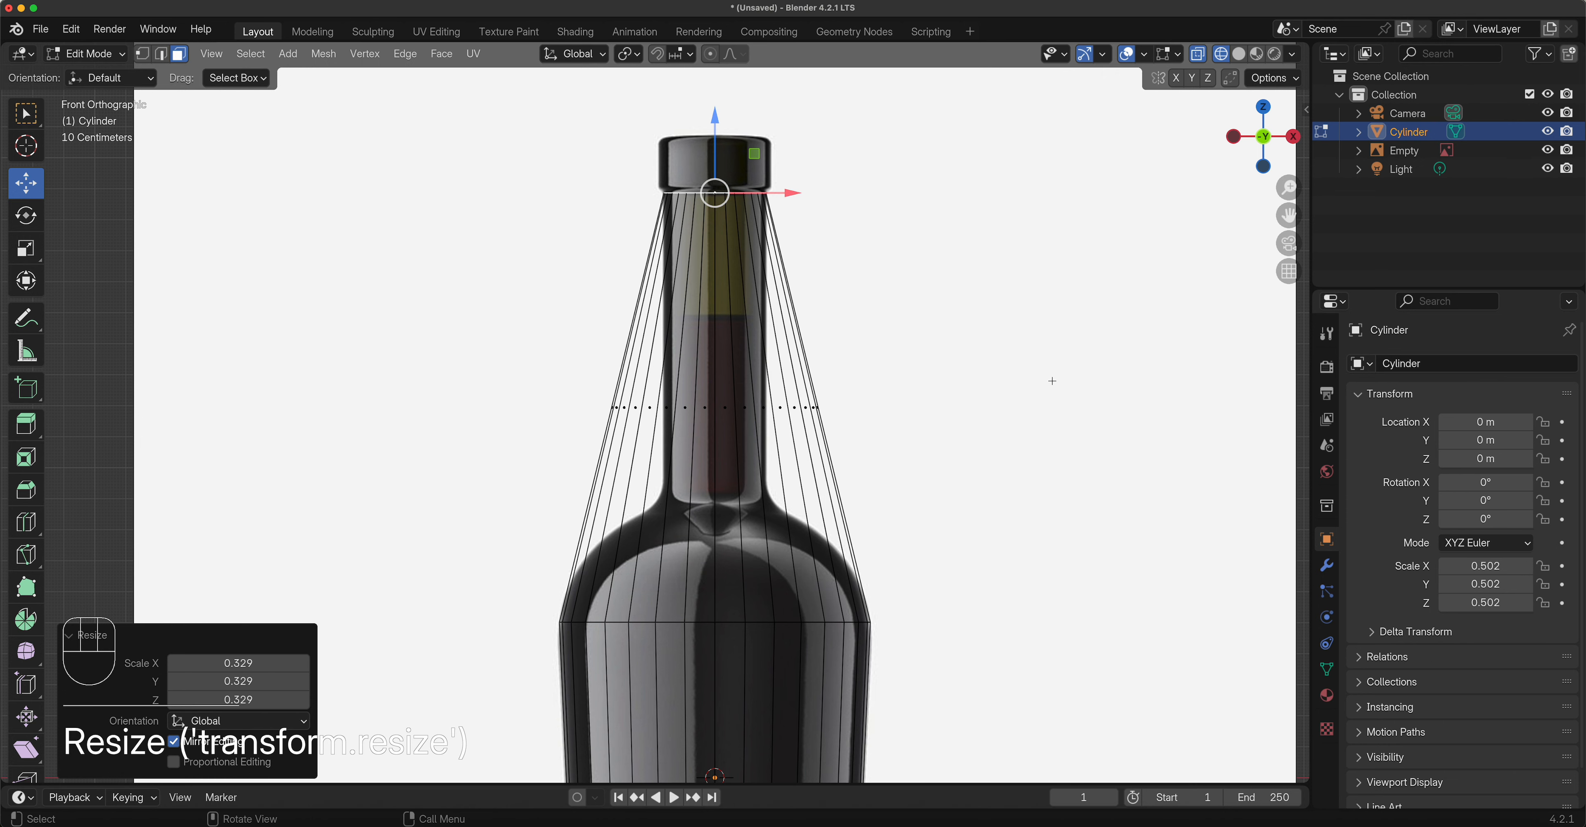
middle_click_drag(760, 192, 791, 457, "shift")
scroll(790, 457, "down", 2)
scroll(790, 457, "up", 10)
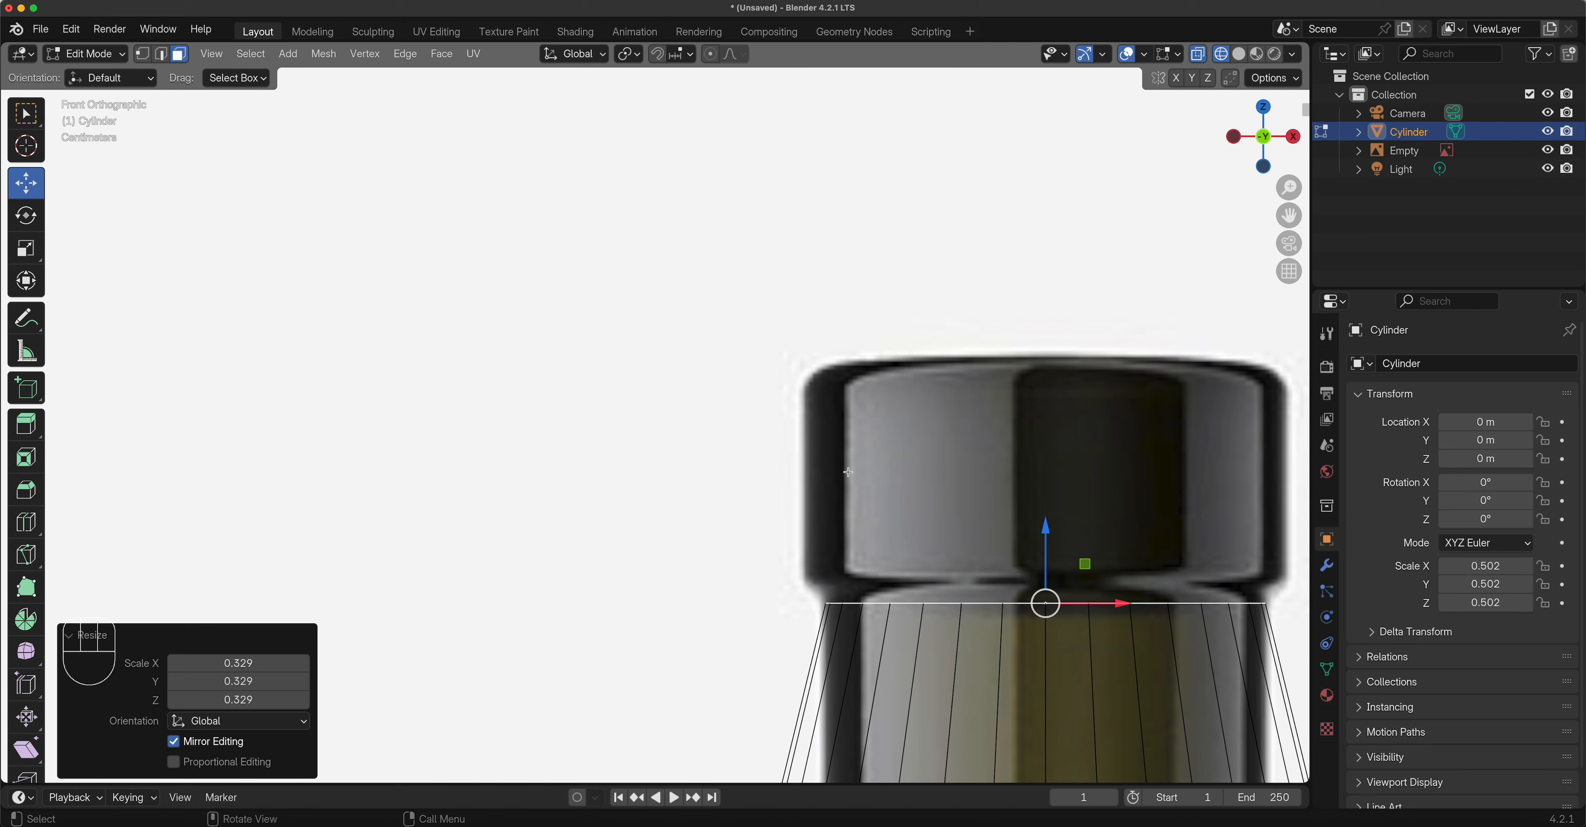
Extrude a short ring from the neck top and widen it by 1.089 into the cap lip.
middle_click_drag(919, 479, 627, 368, "shift")
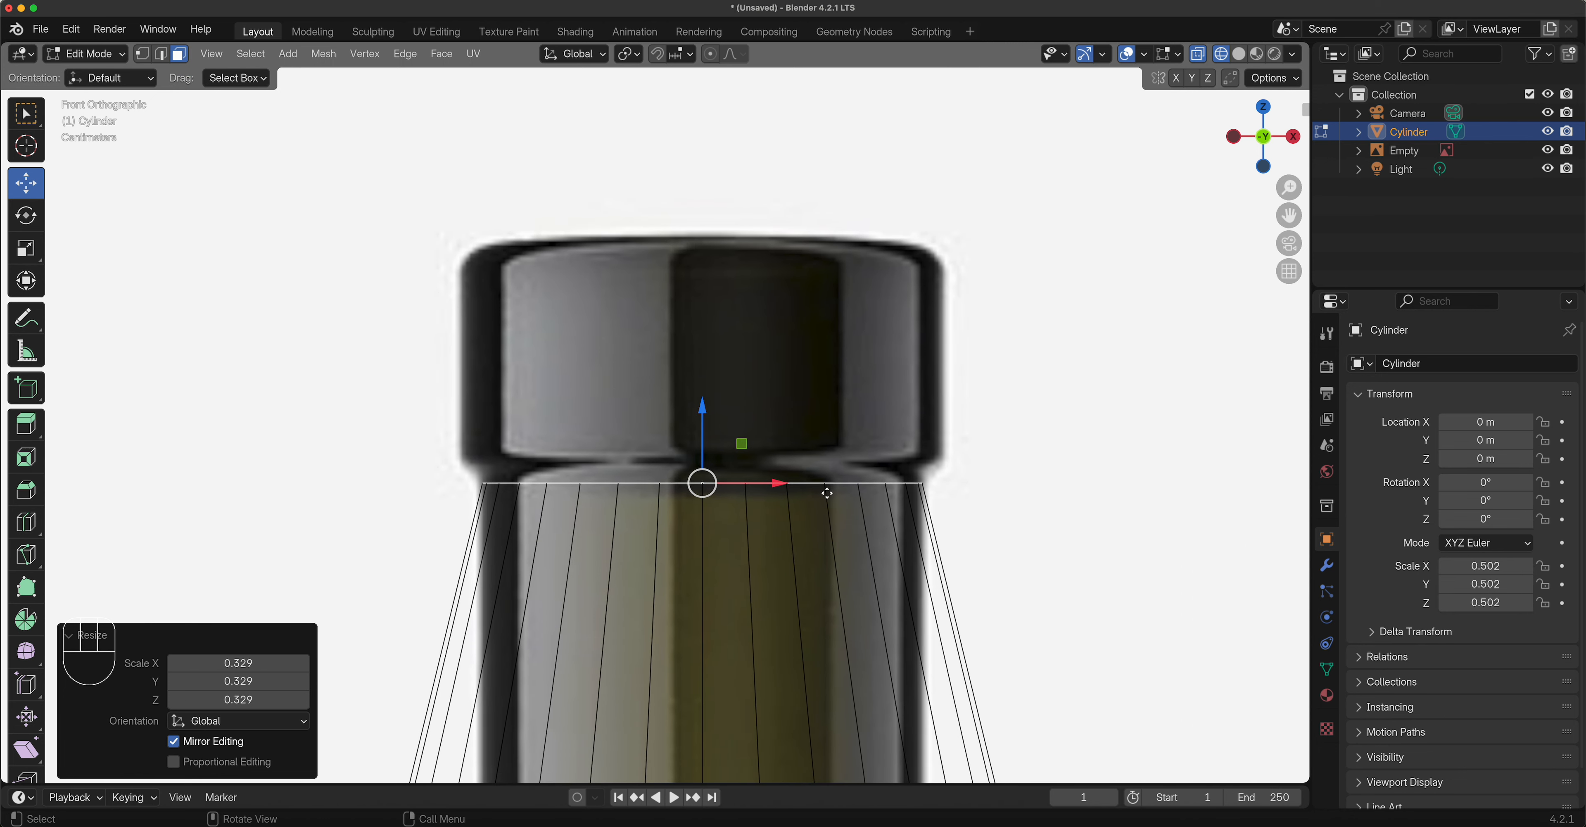
key("e")
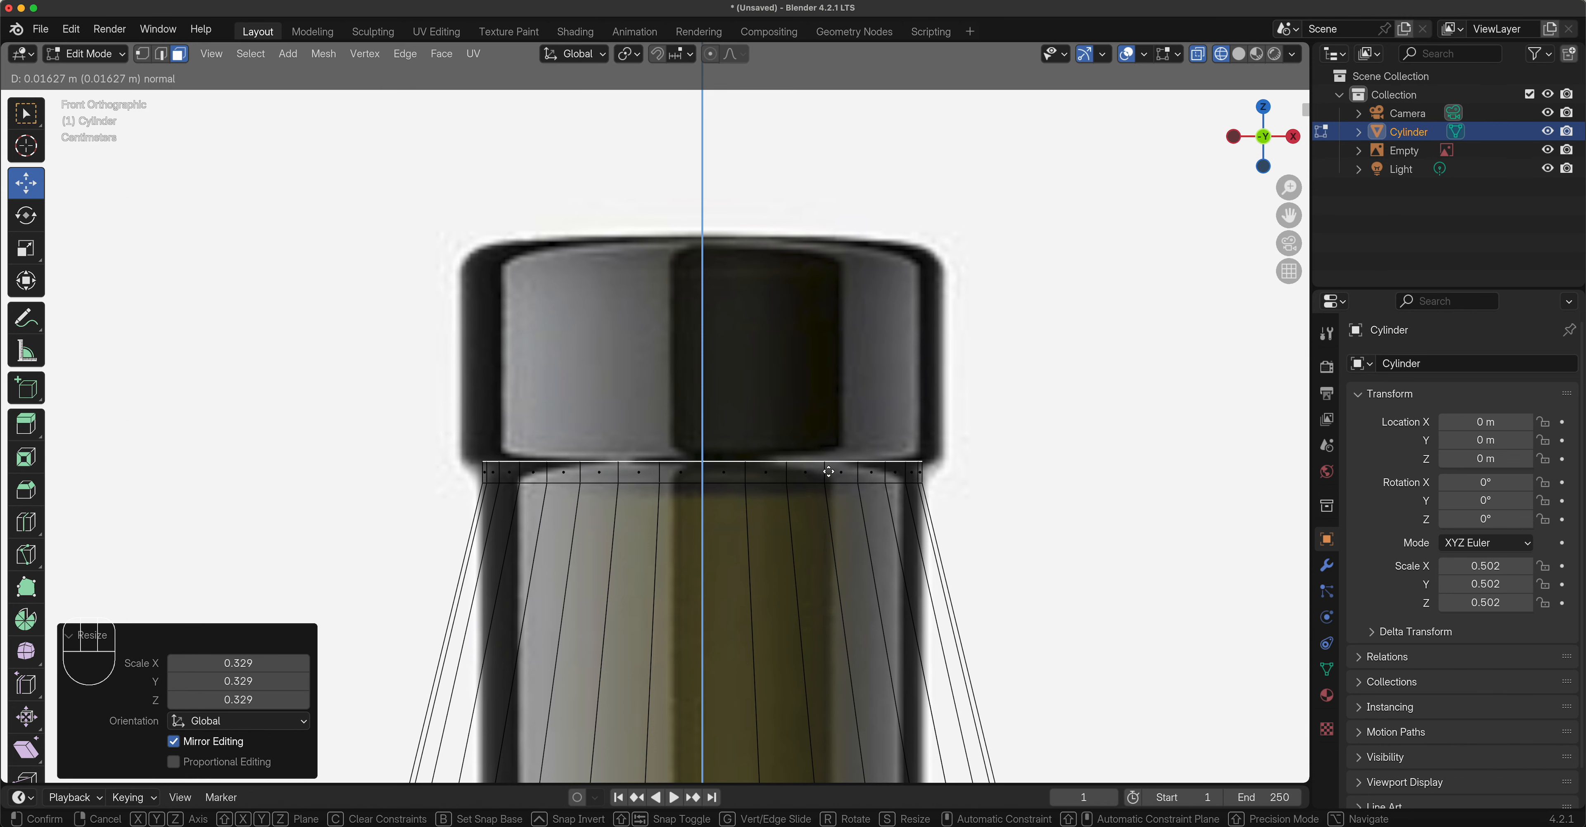
left_click(829, 471)
key("s")
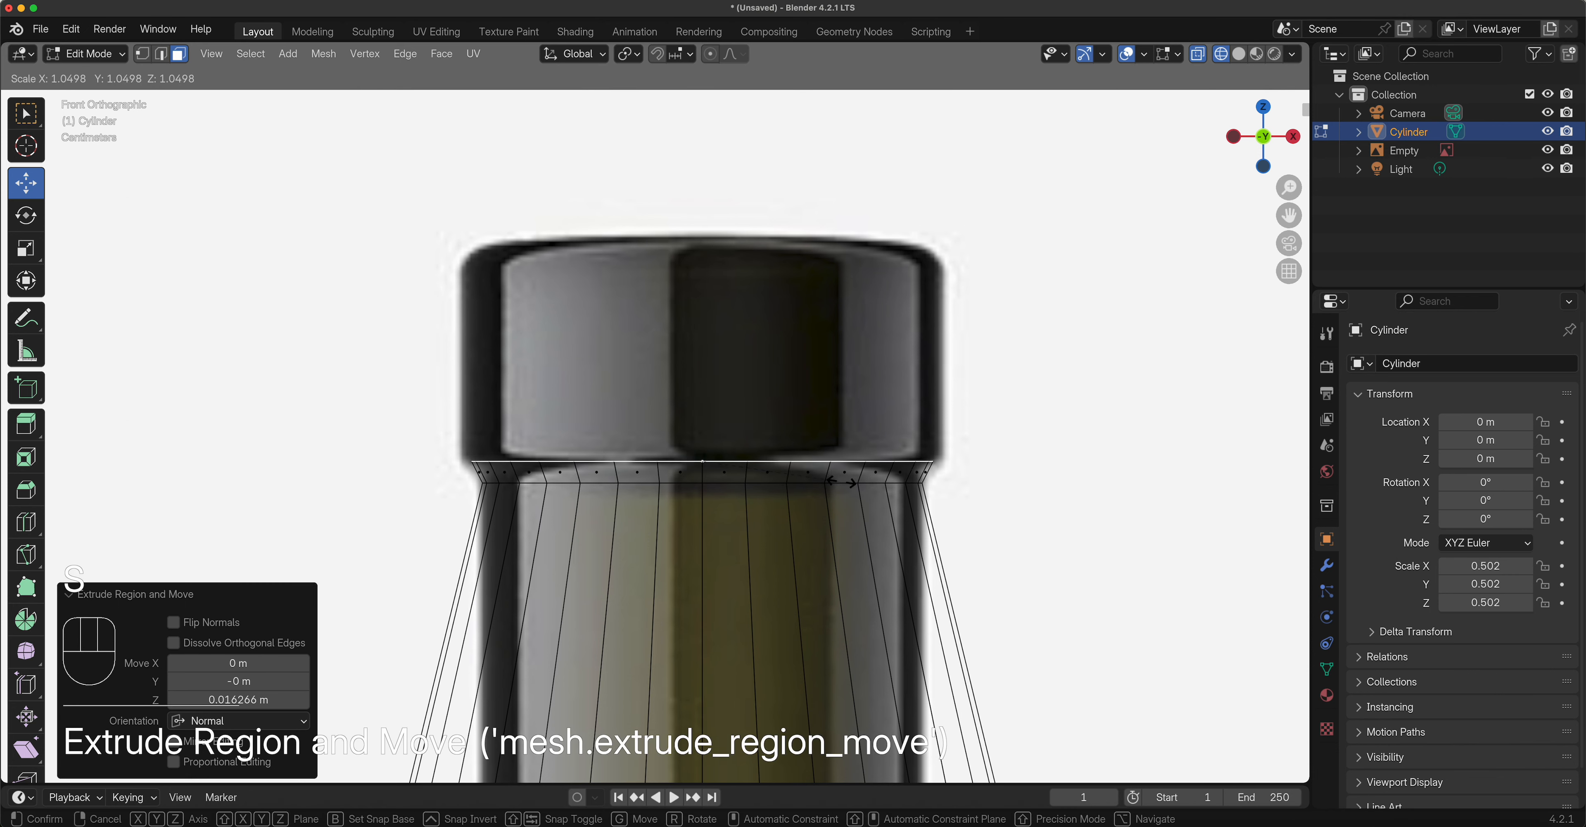
left_click(847, 479)
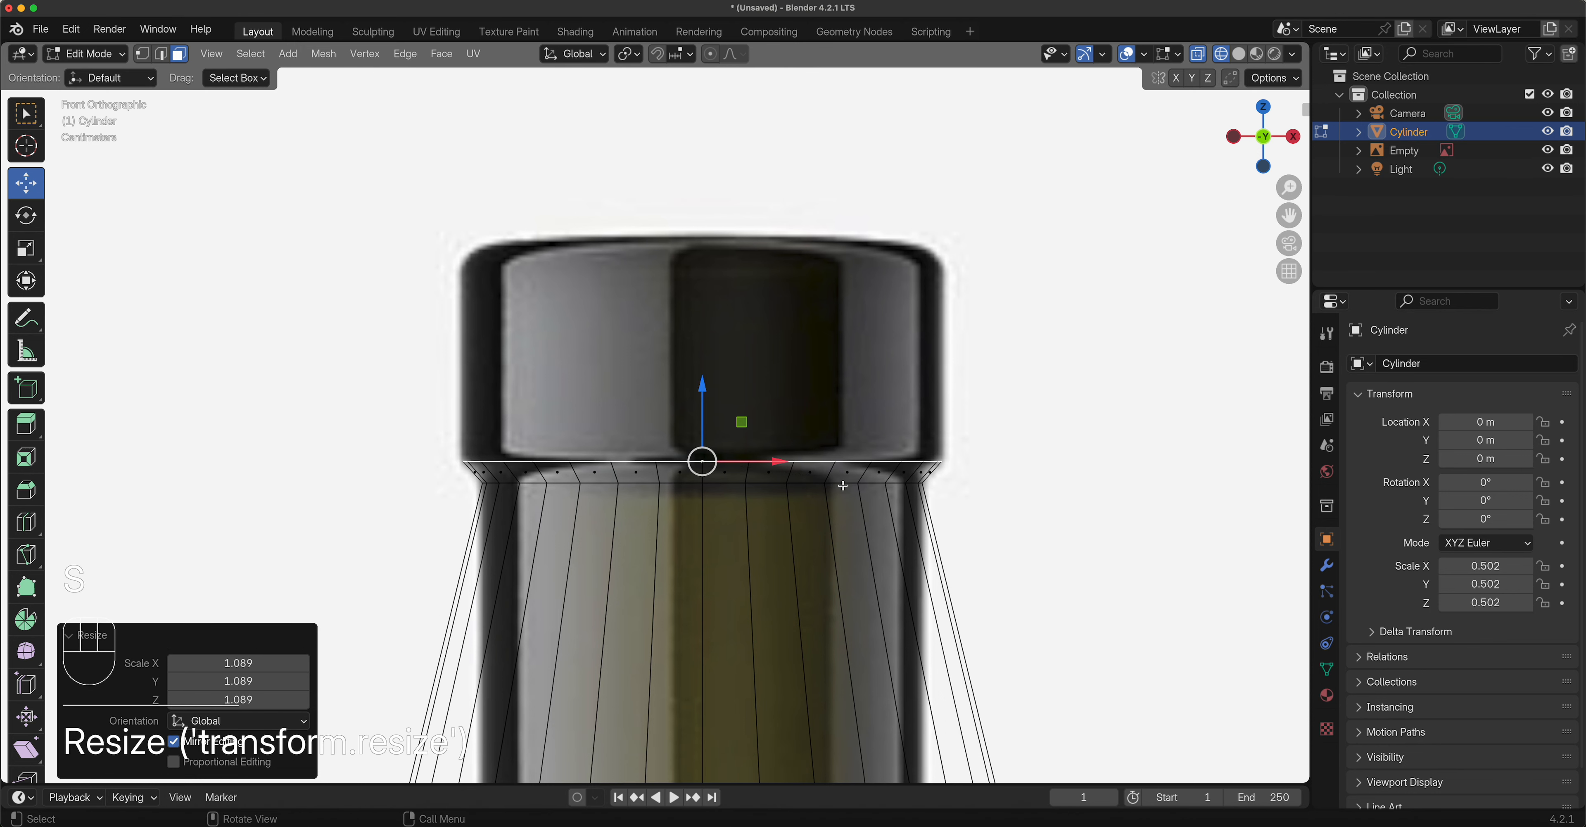
Extrude the cap up 0.147 m, add a 0.02 m top ring, and scale it to 0.911.
key("e")
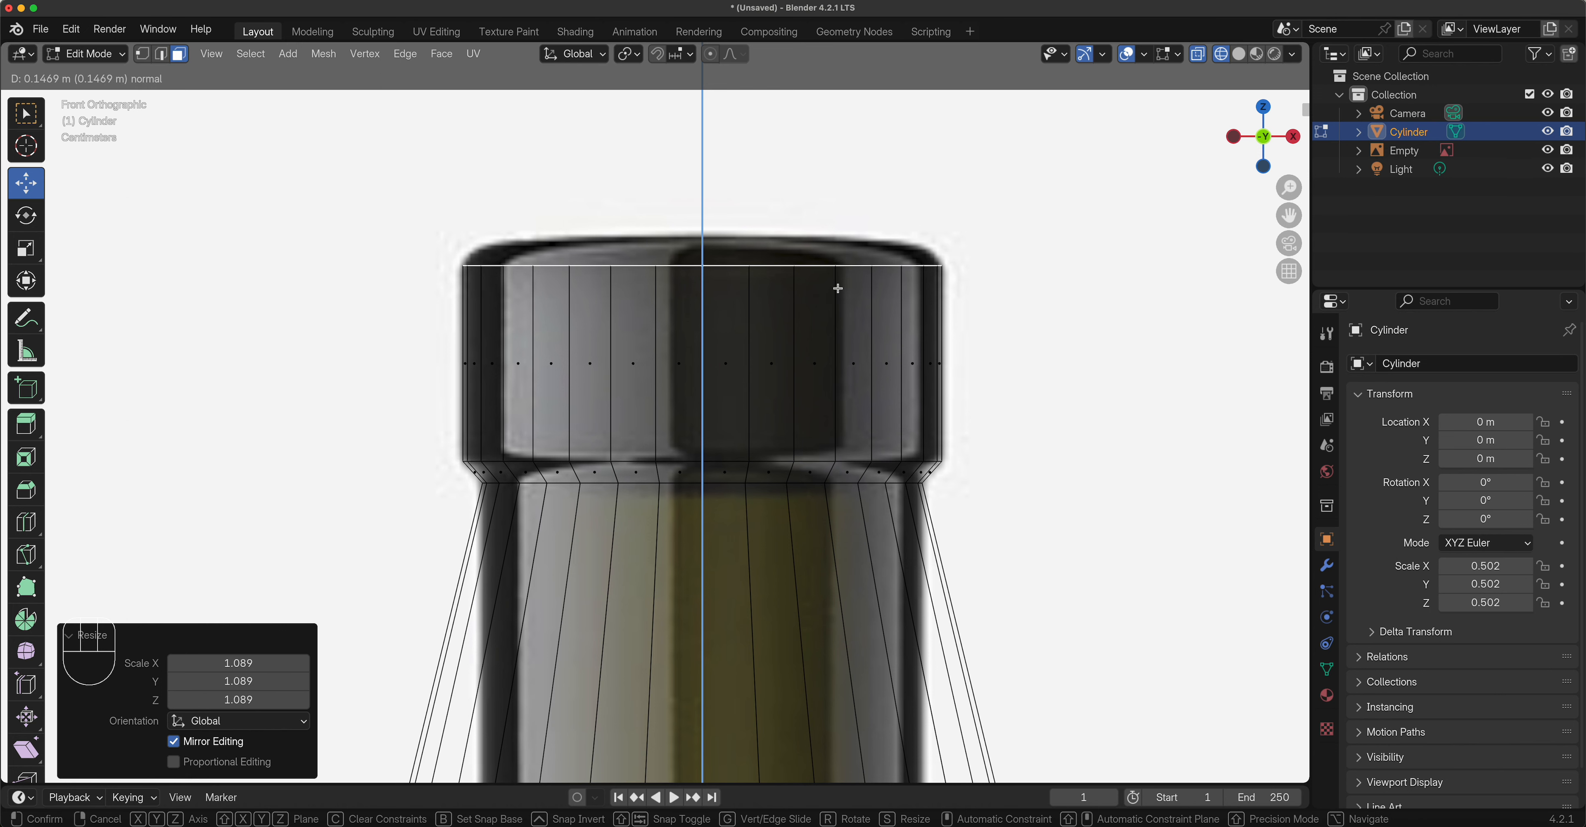
left_click(838, 289)
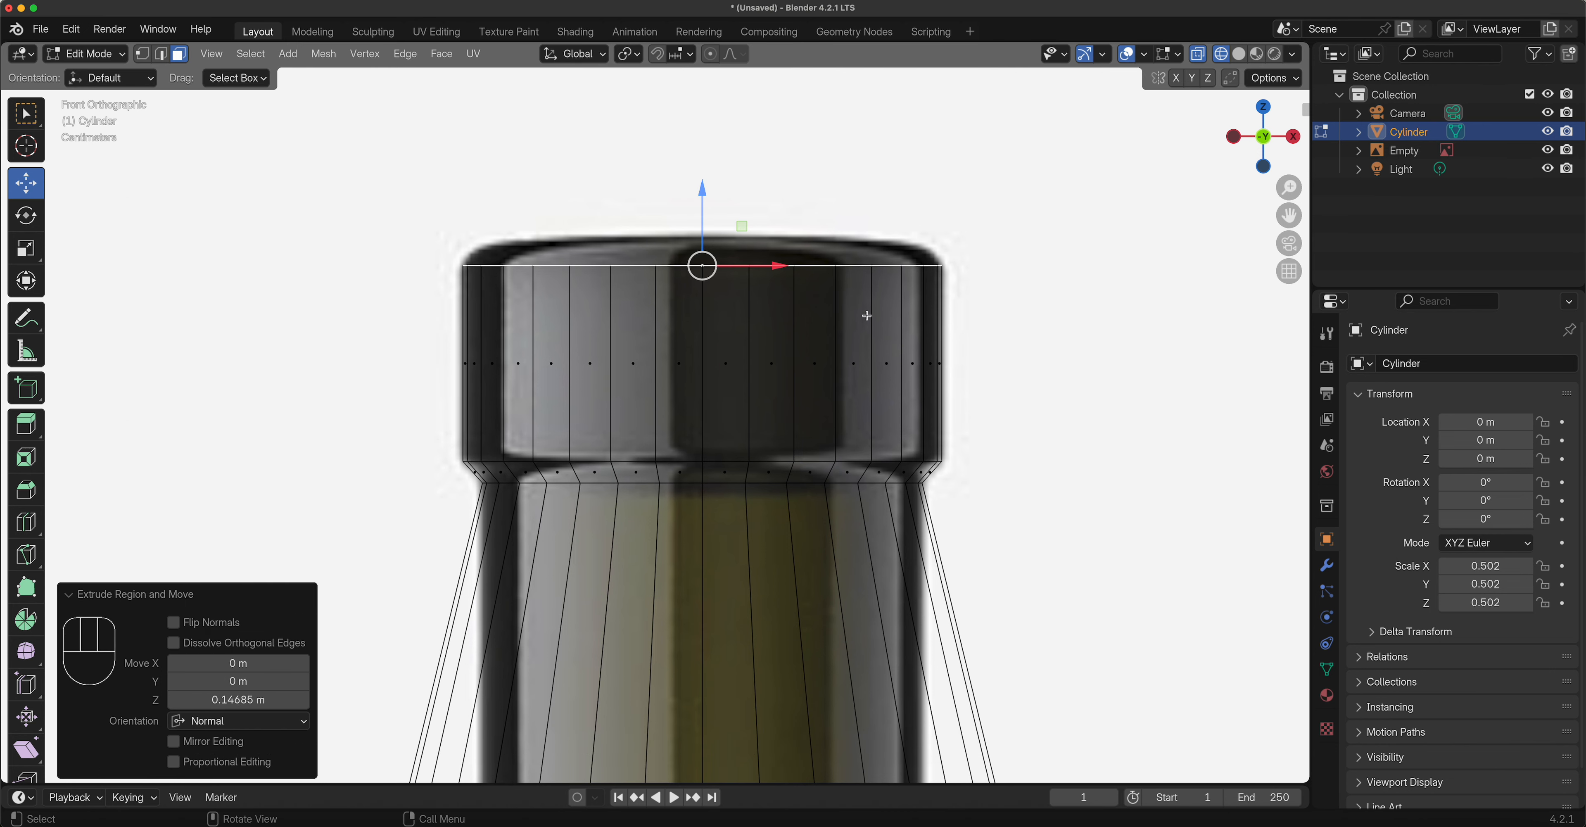
key("e")
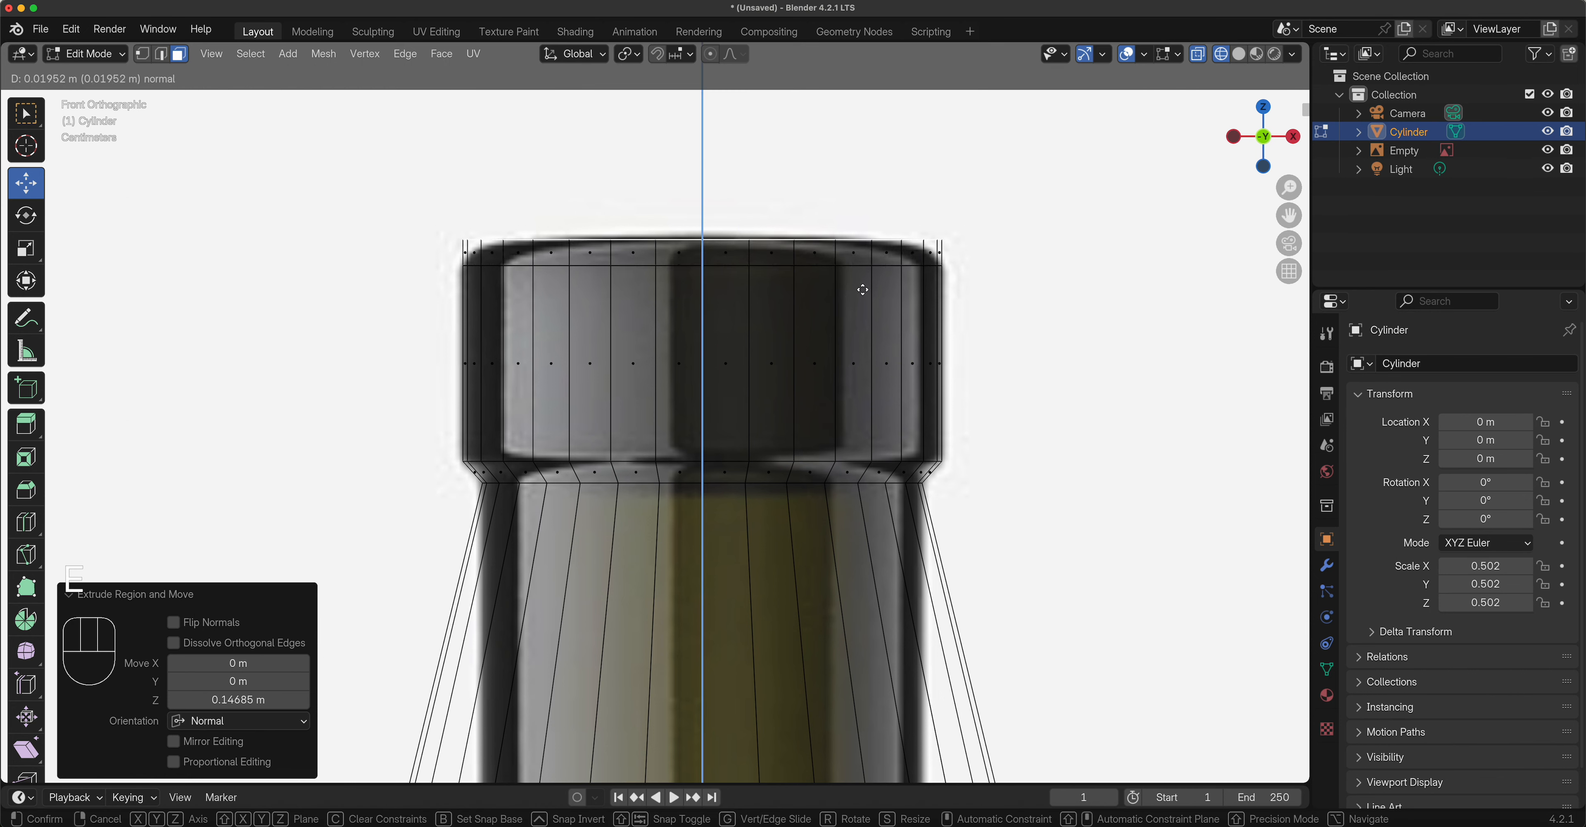
left_click(863, 290)
key("s")
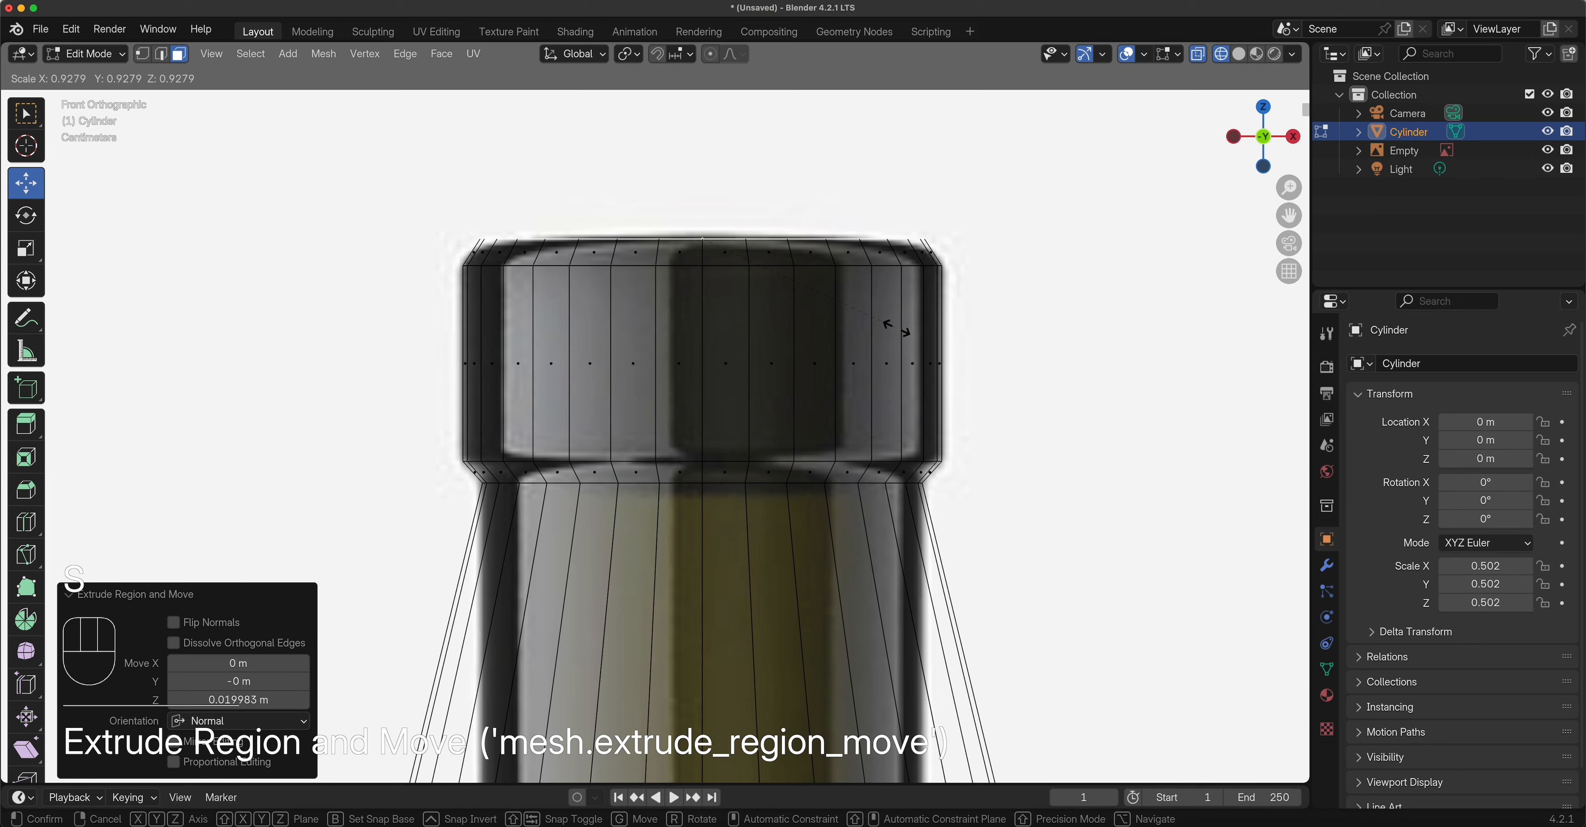
left_click(887, 321)
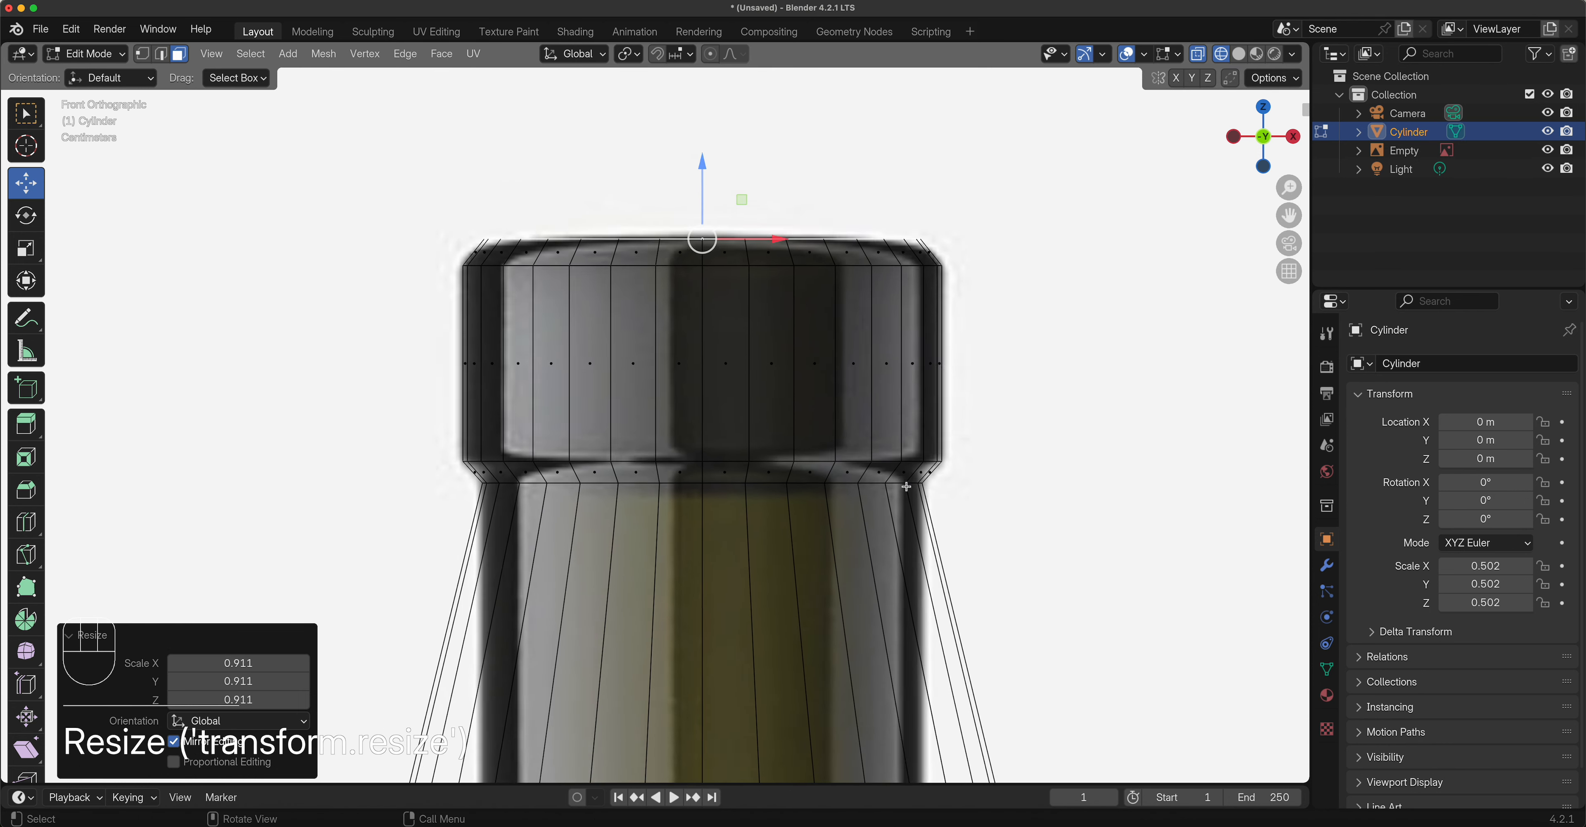
scroll(905, 504, "down", 3)
scroll(903, 576, "down", 3)
middle_click_drag(896, 576, 891, 78, "shift")
Frame the bottle's base, select the cylinder's bottom face, and switch to front view.
mouse_move(760, 652)
middle_mouse_down("shift")
mouse_move(789, 586)
mouse_move(742, 184)
middle_mouse_up("shift")
middle_click_drag(778, 688, 800, 289, "shift")
middle_click_drag(765, 439, 743, 315, "shift")
middle_click_drag(746, 495, 700, 471)
left_click(695, 472)
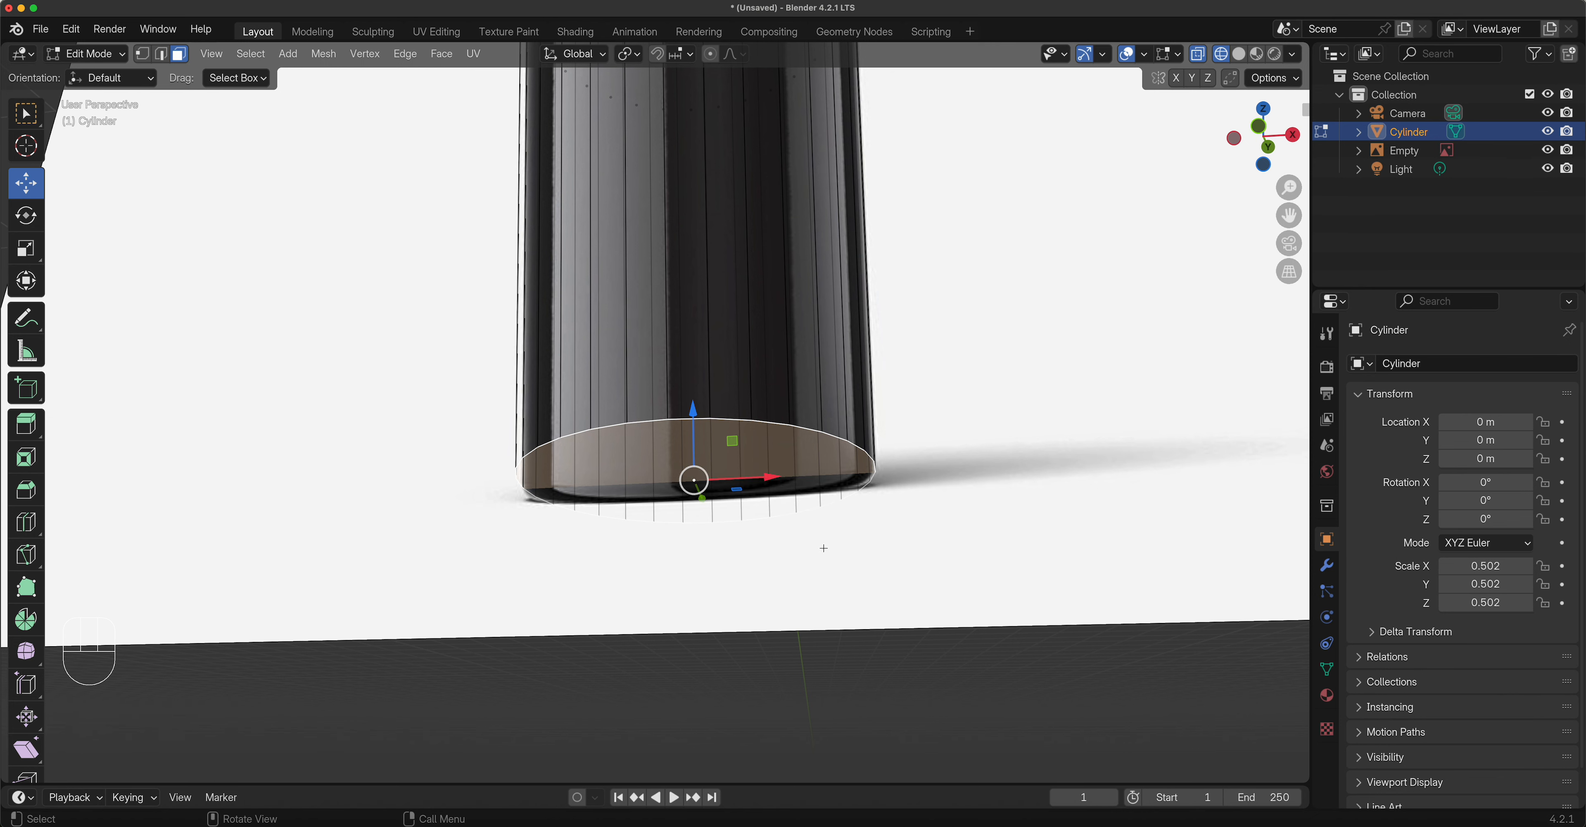
key("KP_1")
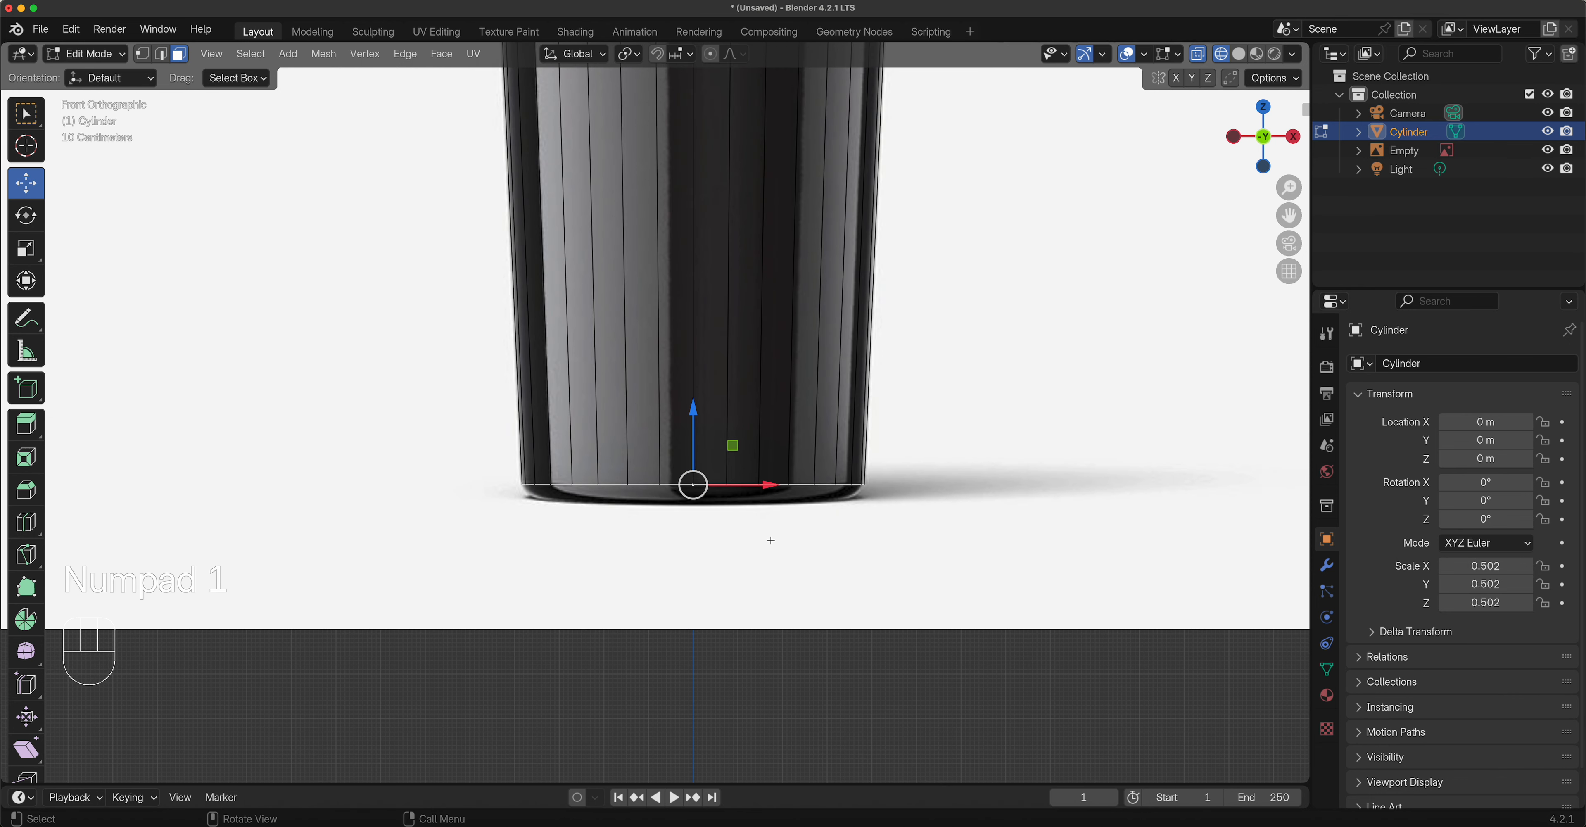
Extrude the bottom face about 0.04 m down and scale it inward to 0.864.
scroll(728, 550, "up", 4)
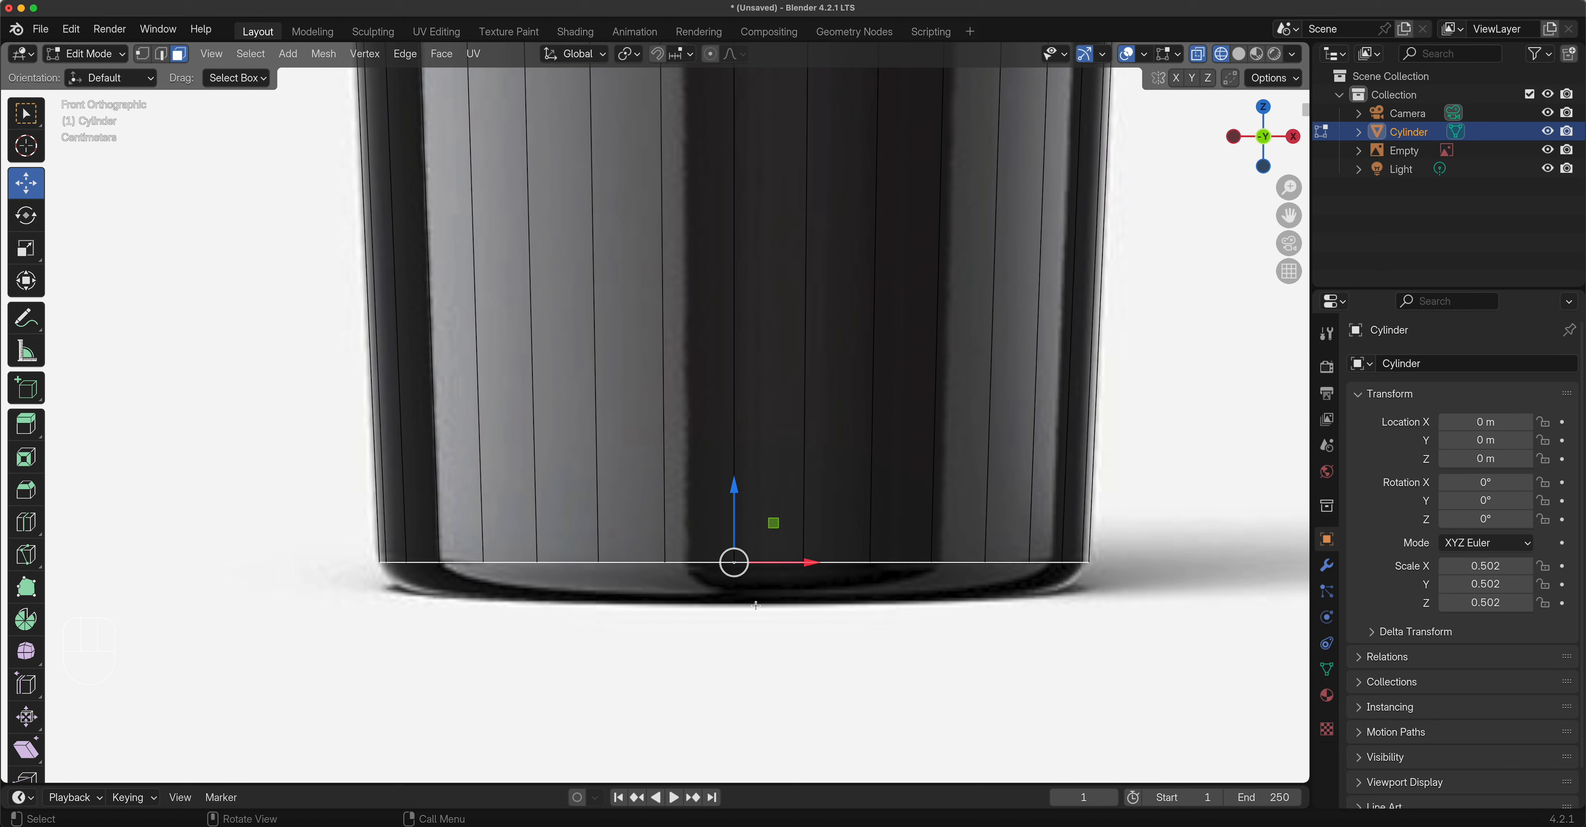
key("e")
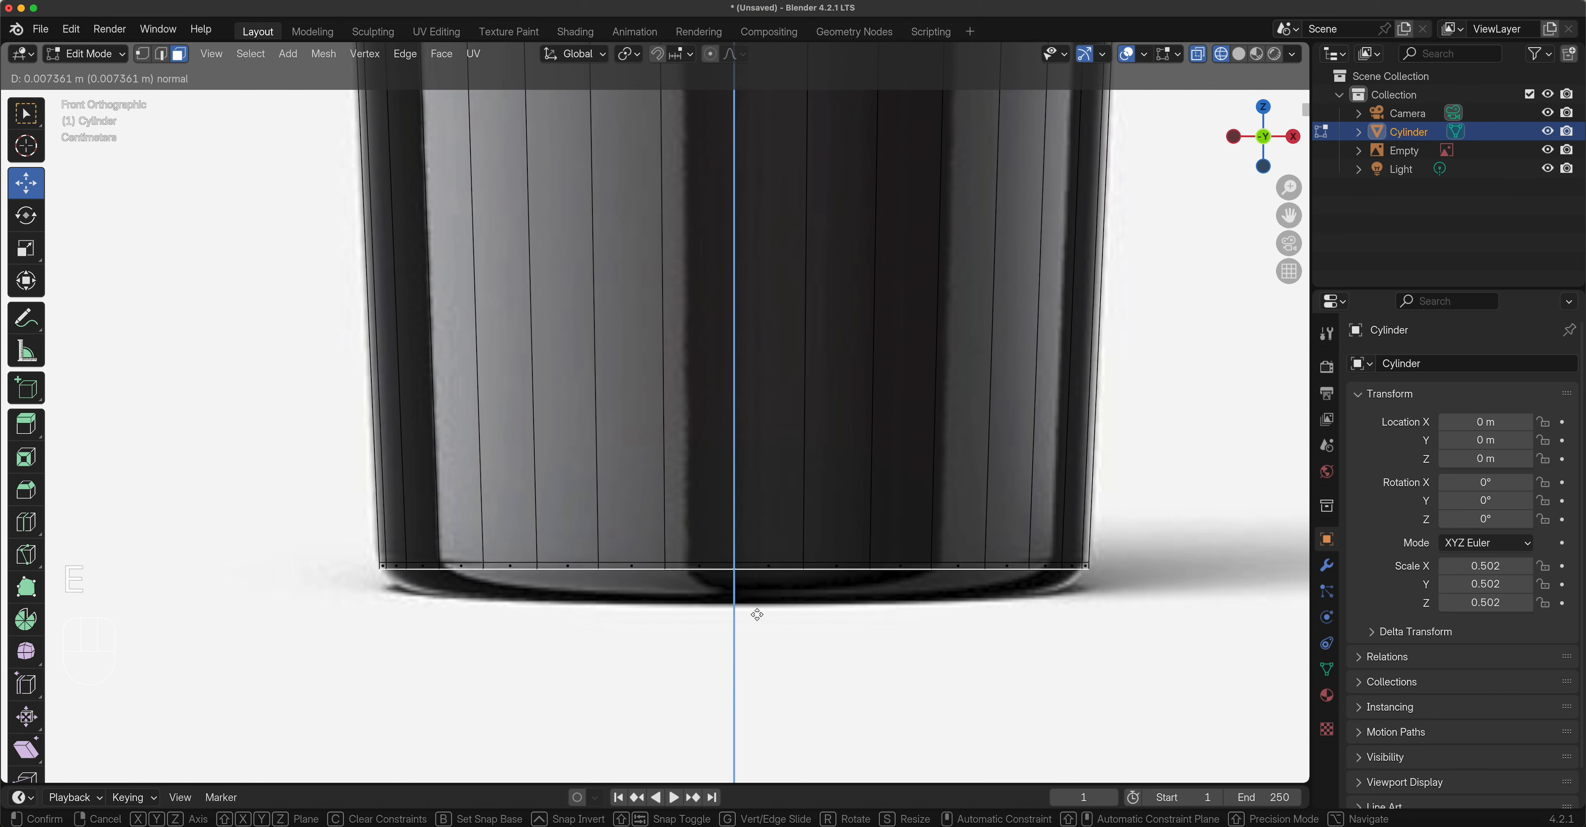
left_click(756, 643)
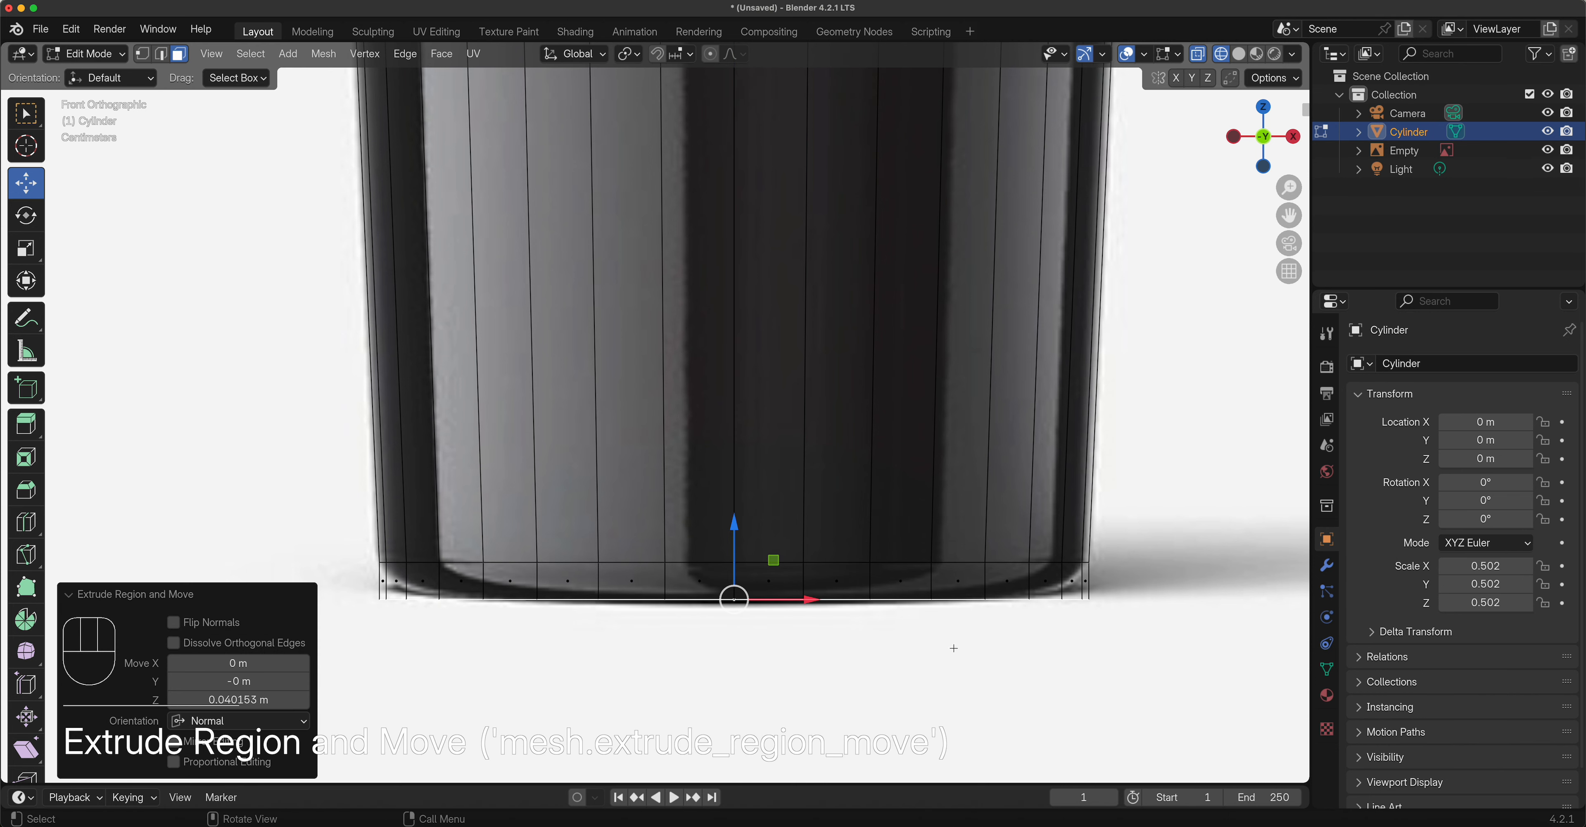
key("s")
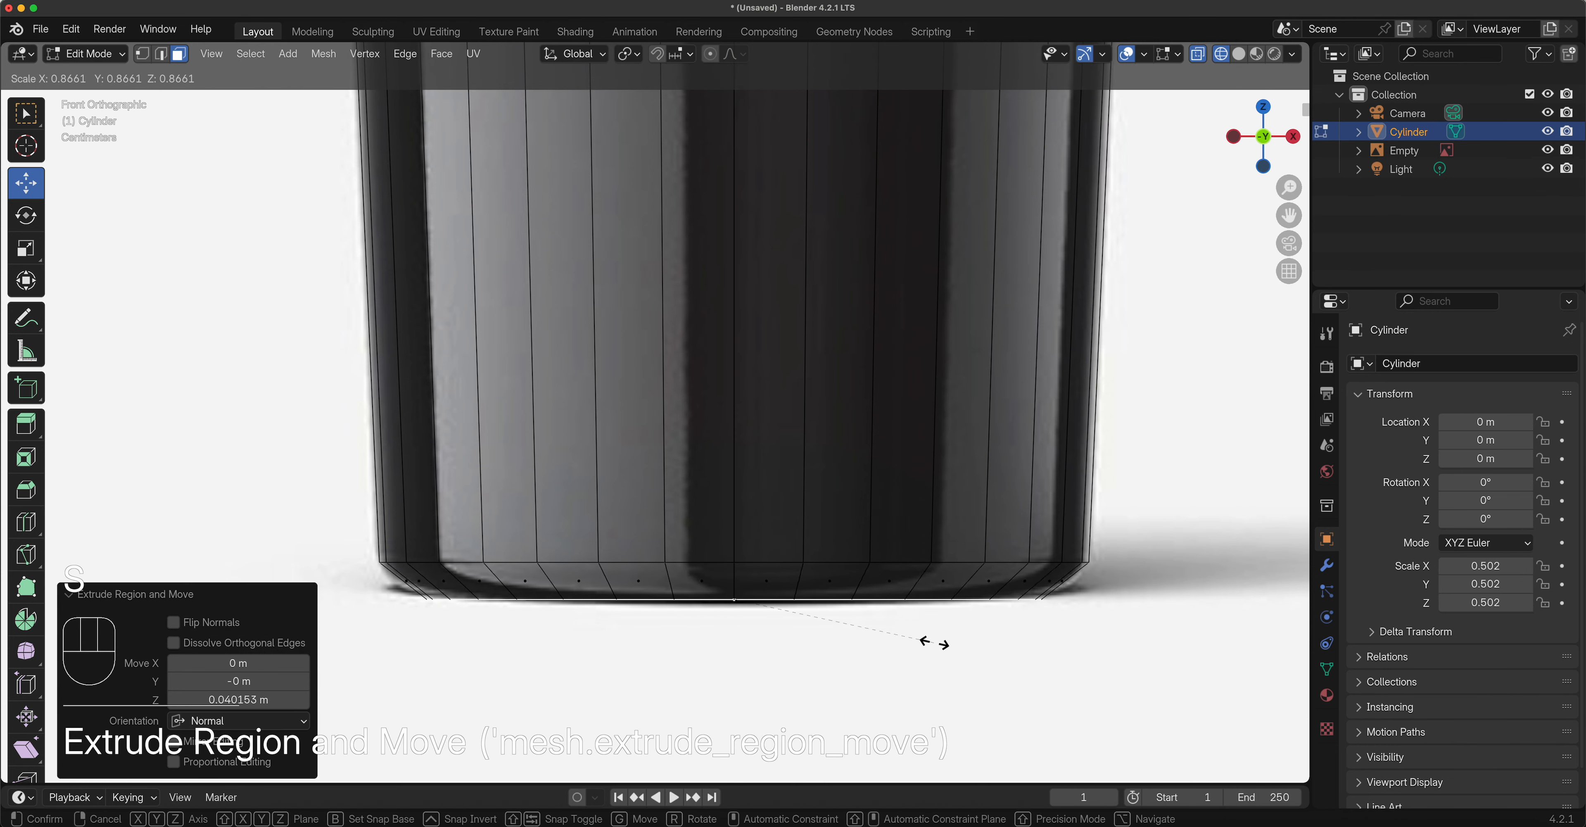
left_click(928, 641)
scroll(903, 630, "up", 2)
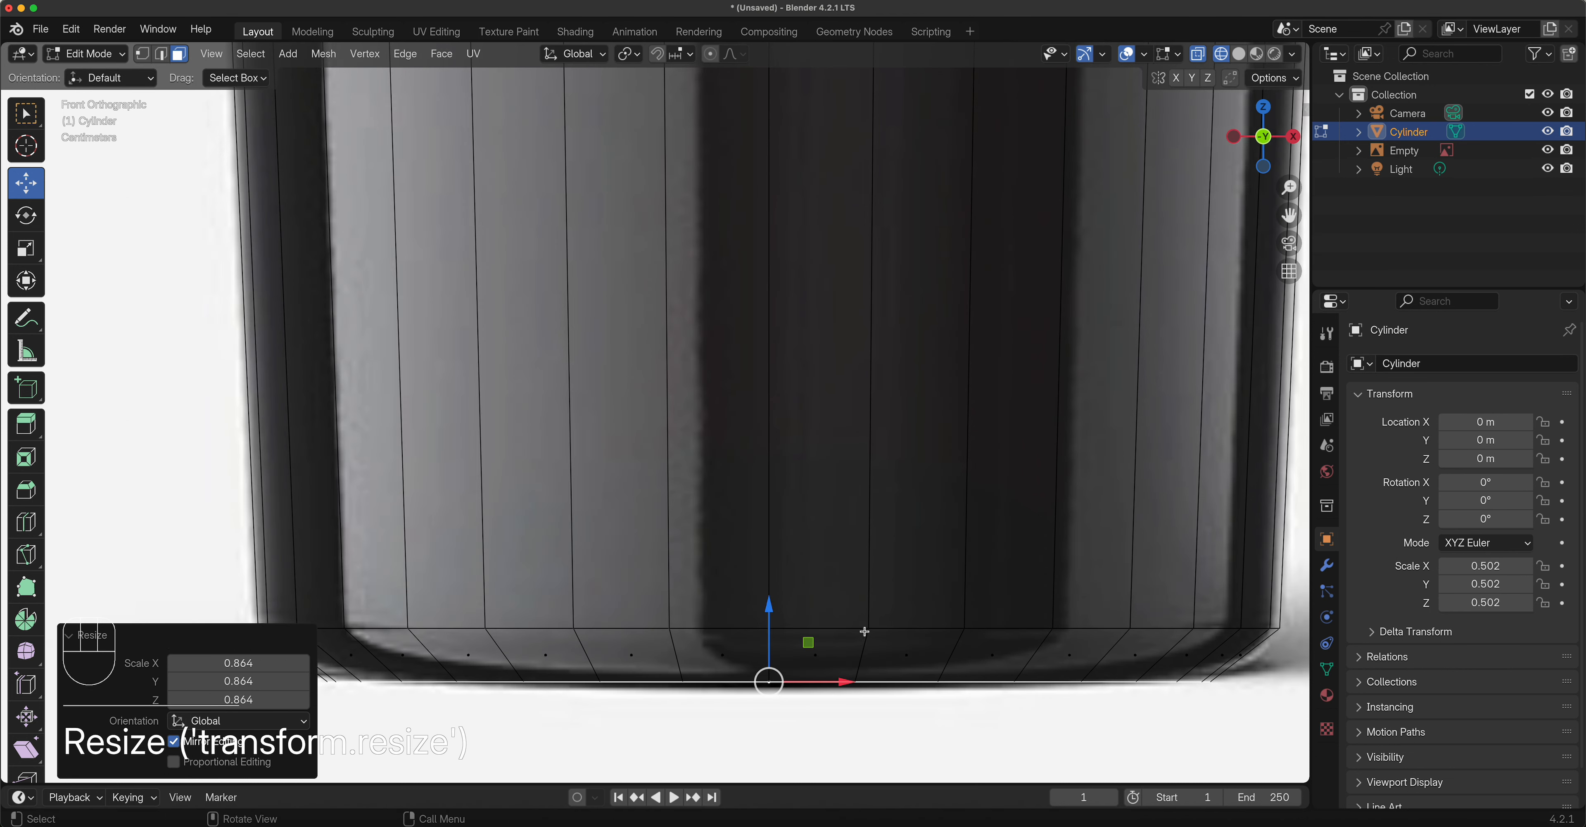
middle_click_drag(836, 568, 860, 347, "shift")
Zoom in on the base and preview a single Ctrl+R loop cut just above the bottom edge.
scroll(729, 401, "up", 2)
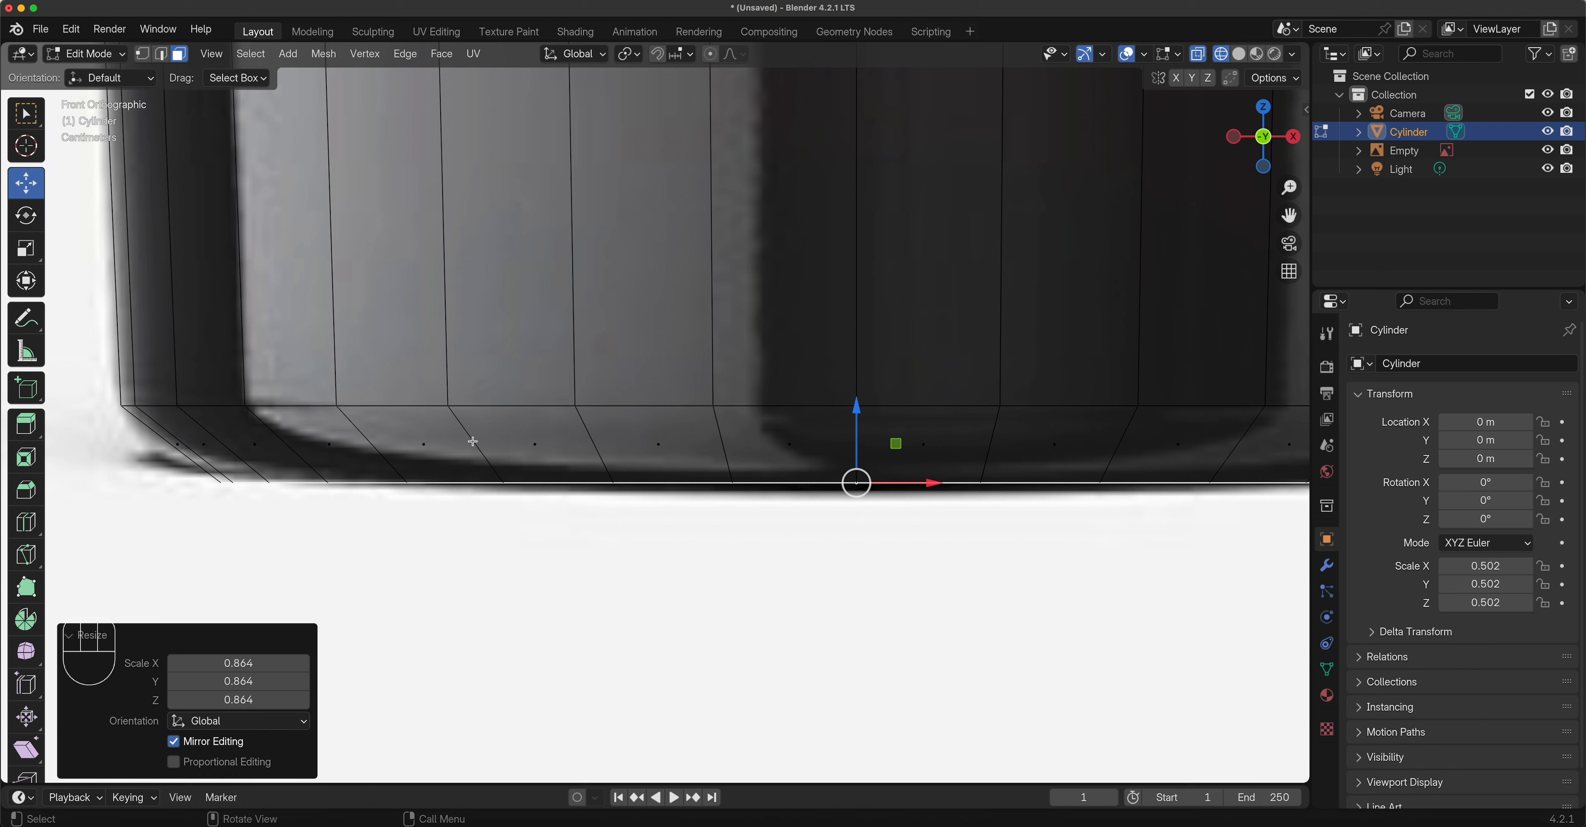
key("ctrl")
key("ctrl+r")
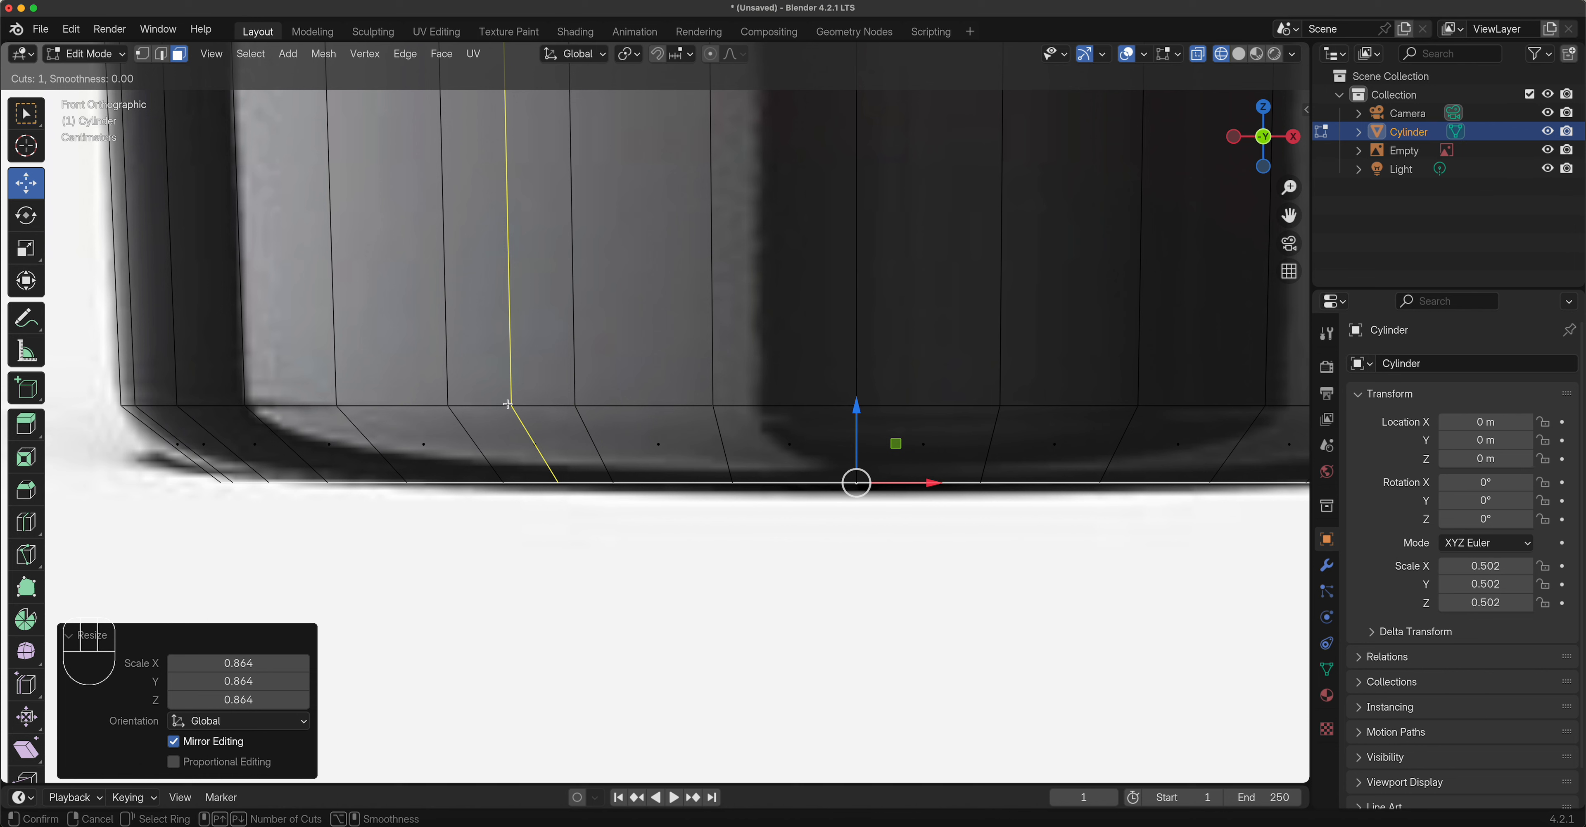
Place the loop cut unslid around the base and scale it outward to 1.045.
left_click(483, 437)
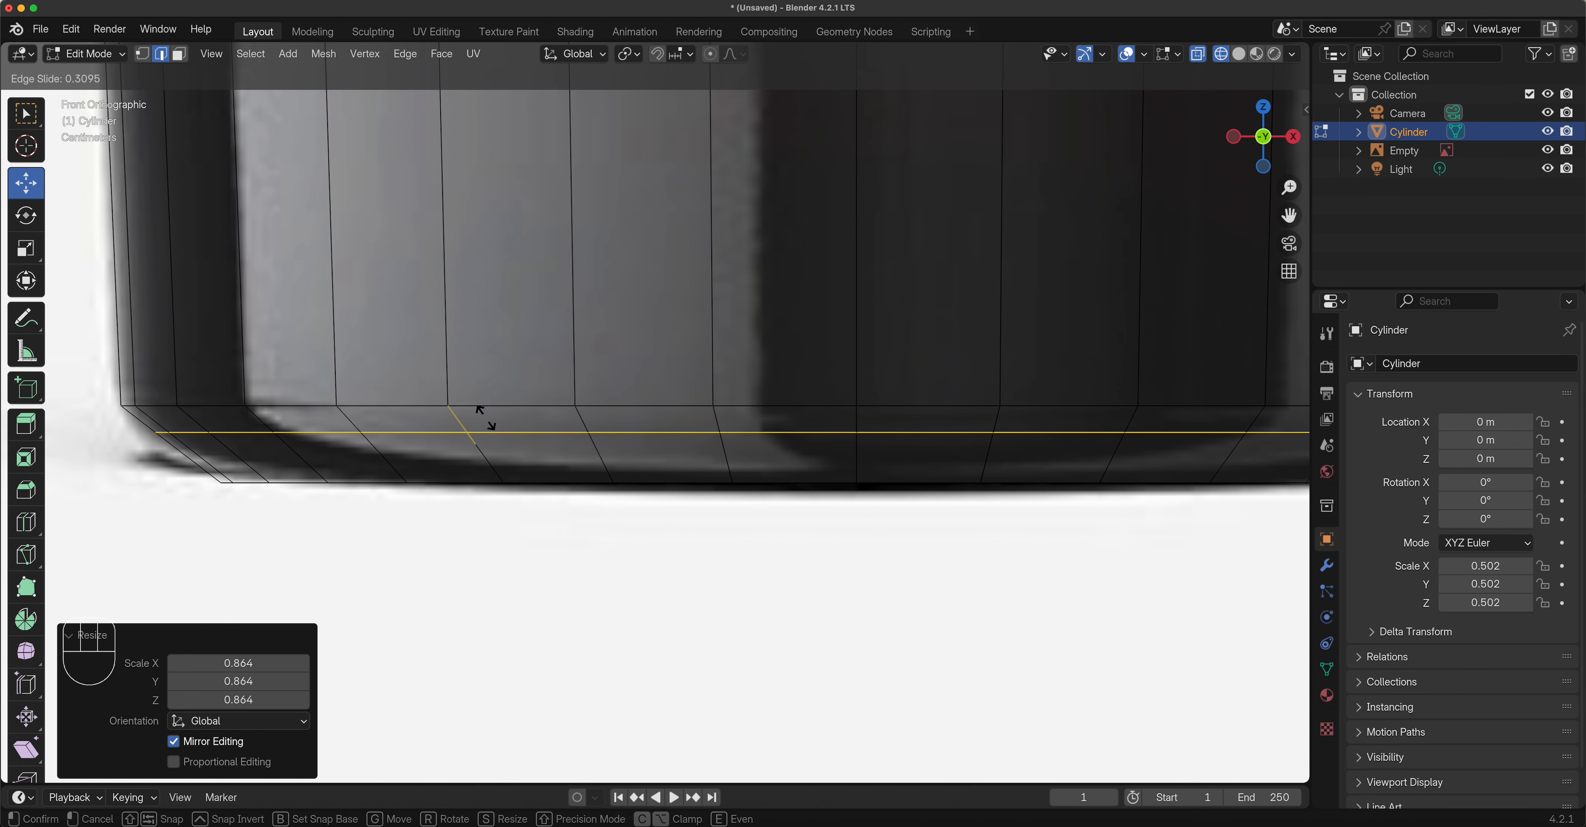
right_click(487, 419)
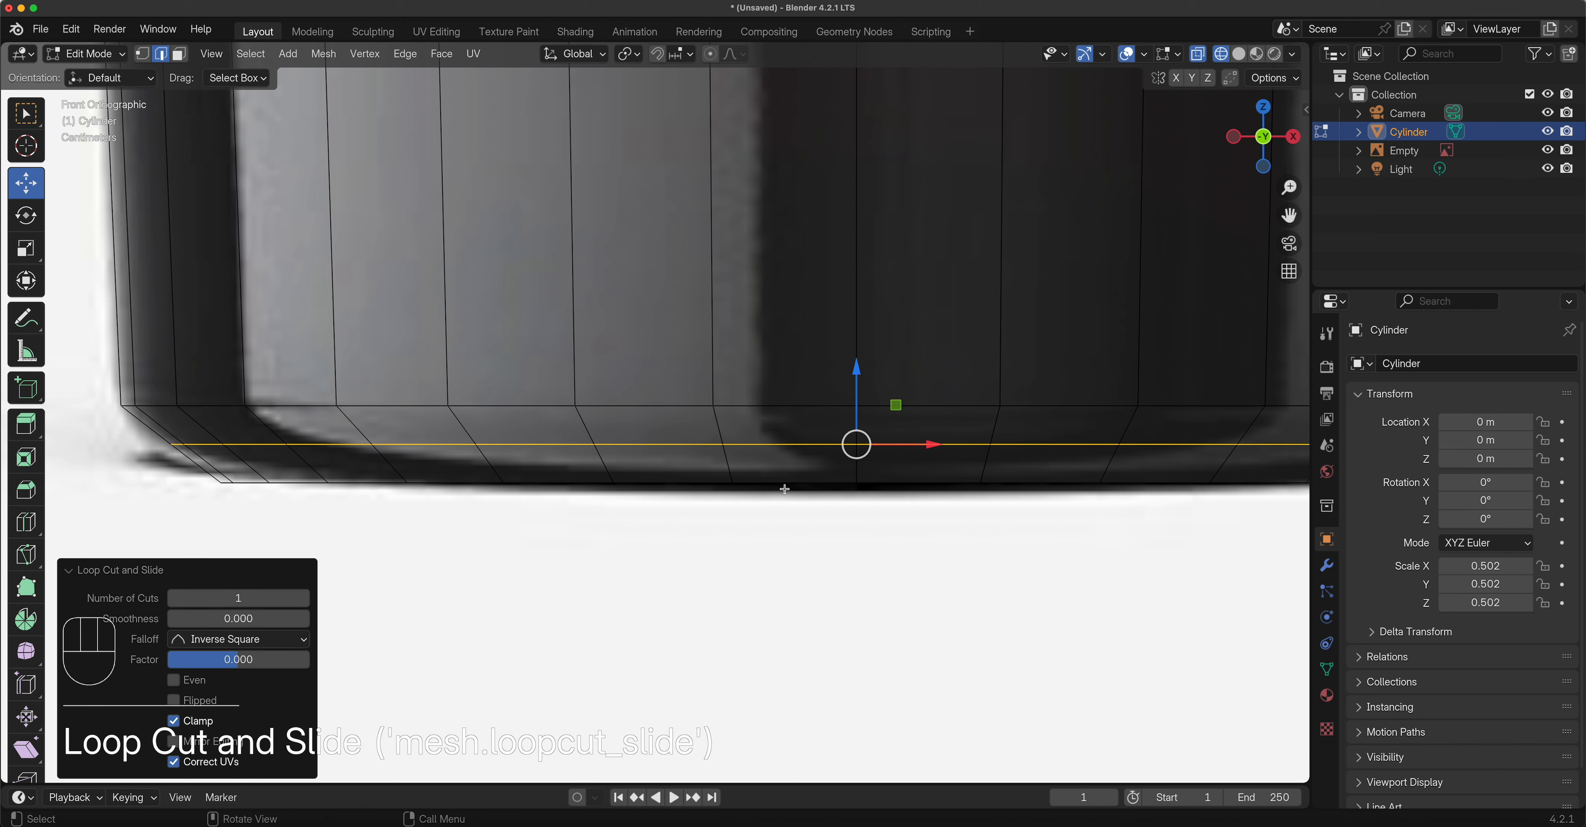
key("s")
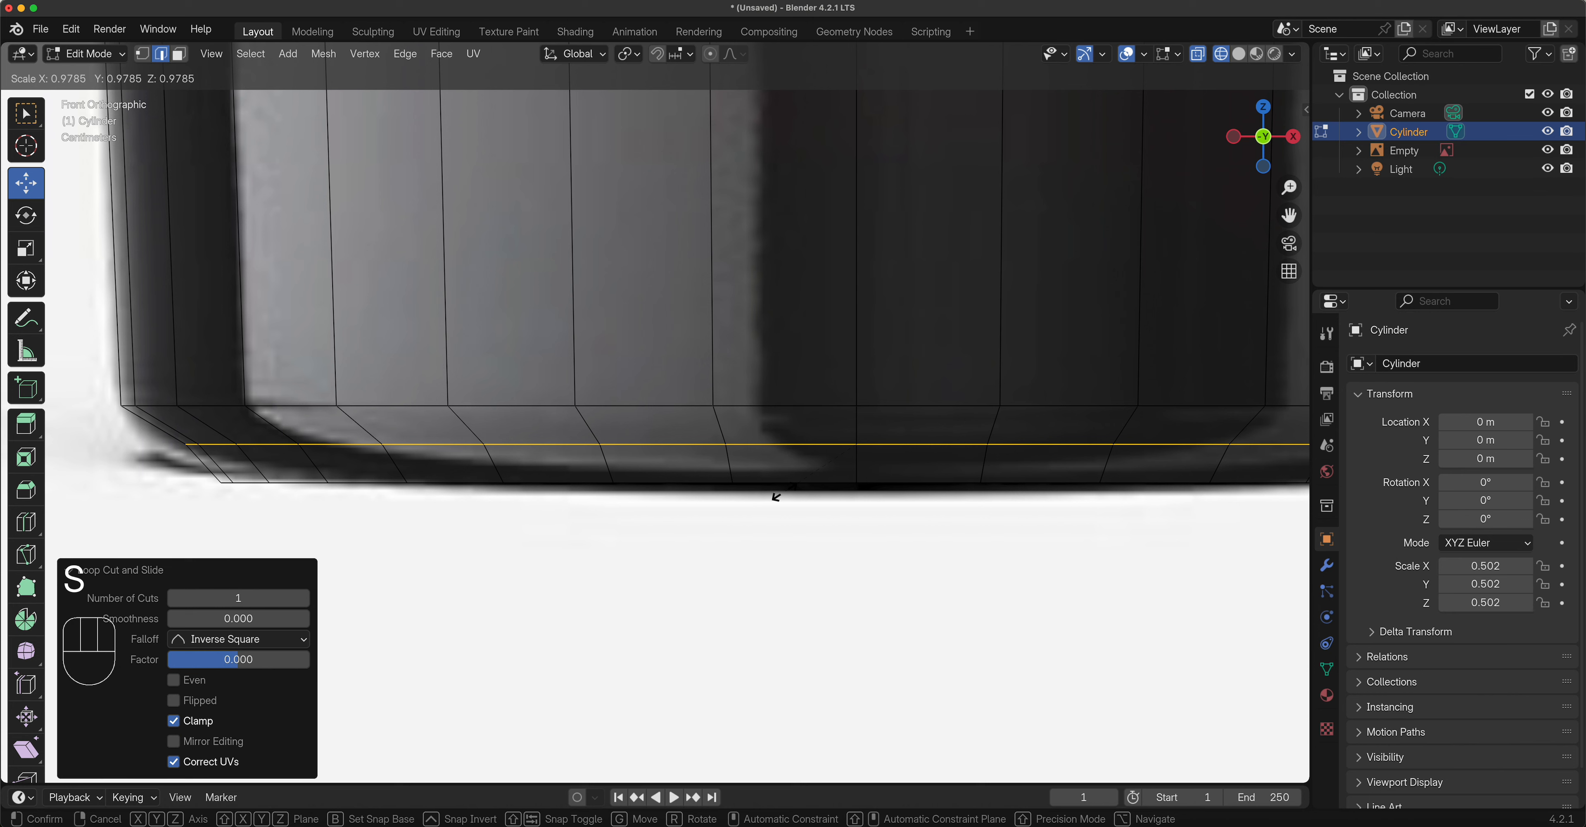
left_click(781, 498)
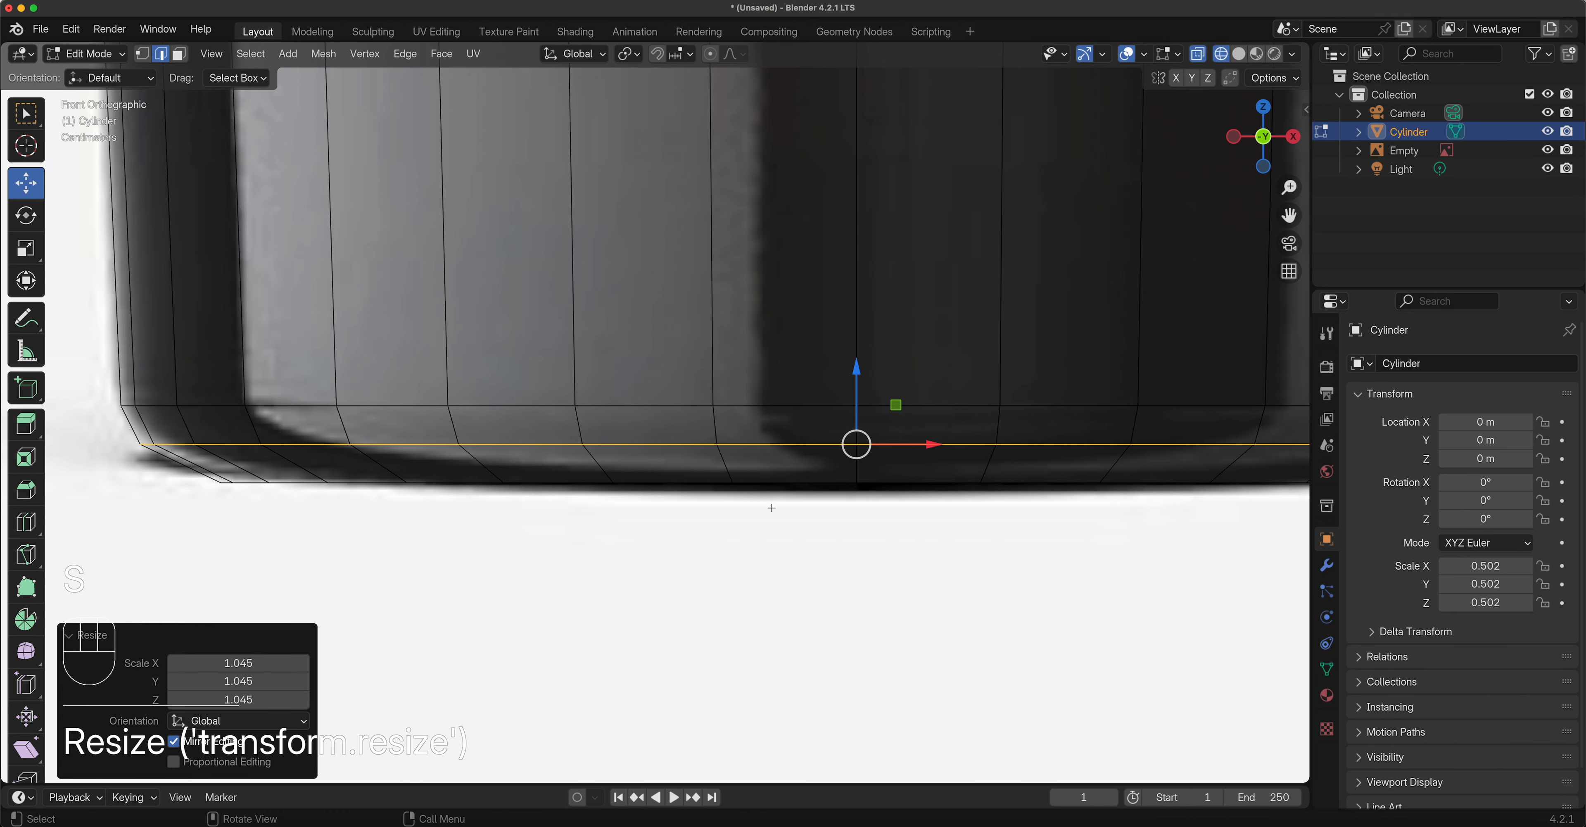
scroll(801, 277, "down", 4)
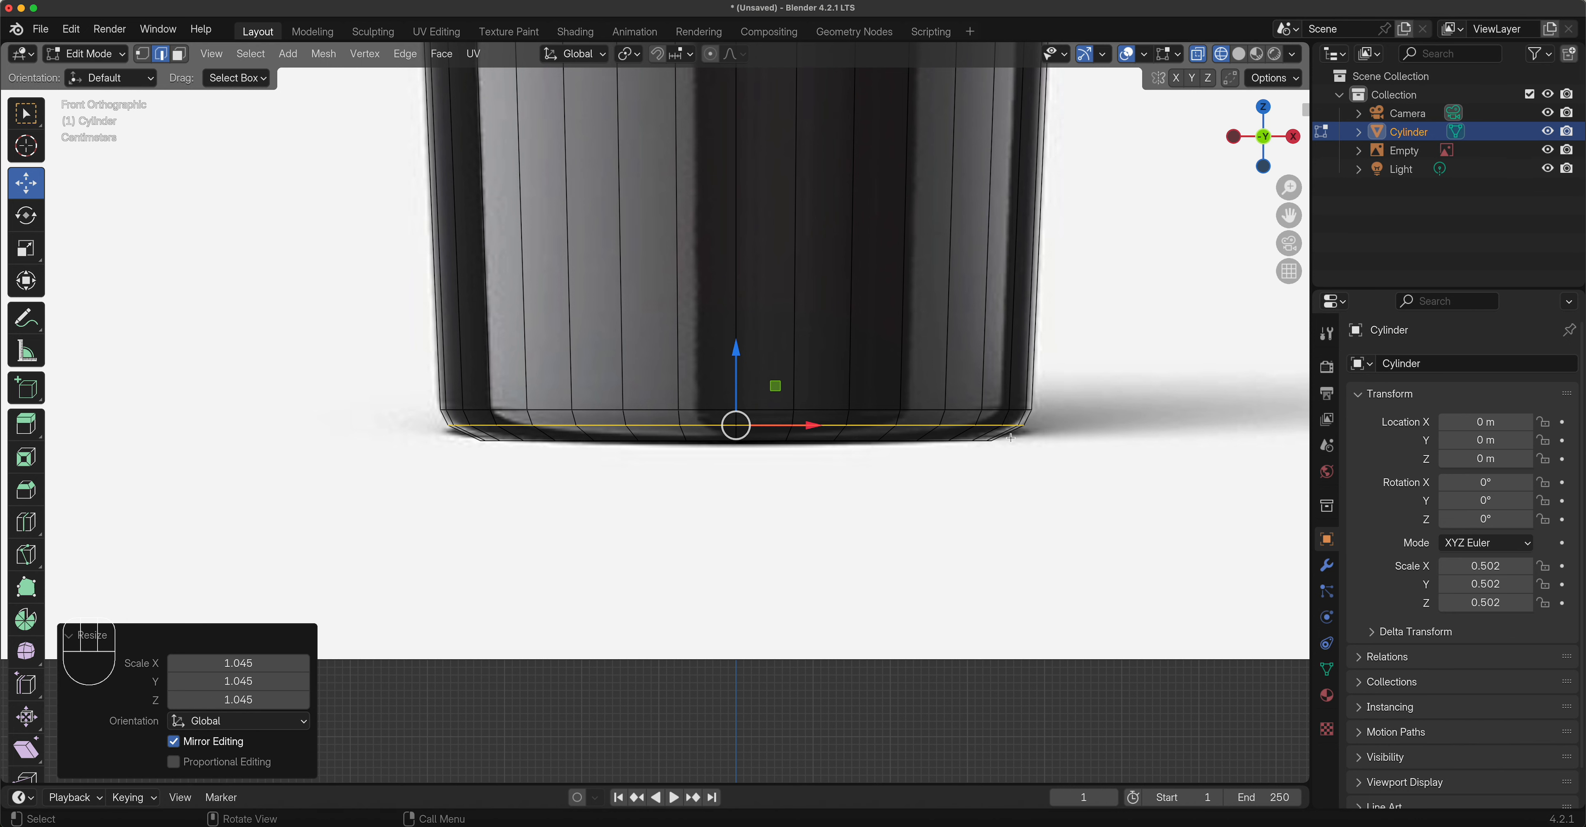
Cut an edge loop at the base of the neck, slide it to 0.365, and scale it inward to about 0.43.
mouse_move(641, 237)
middle_mouse_down("shift")
mouse_move(737, 467)
mouse_move(704, 527)
mouse_move(747, 720)
middle_mouse_up("shift")
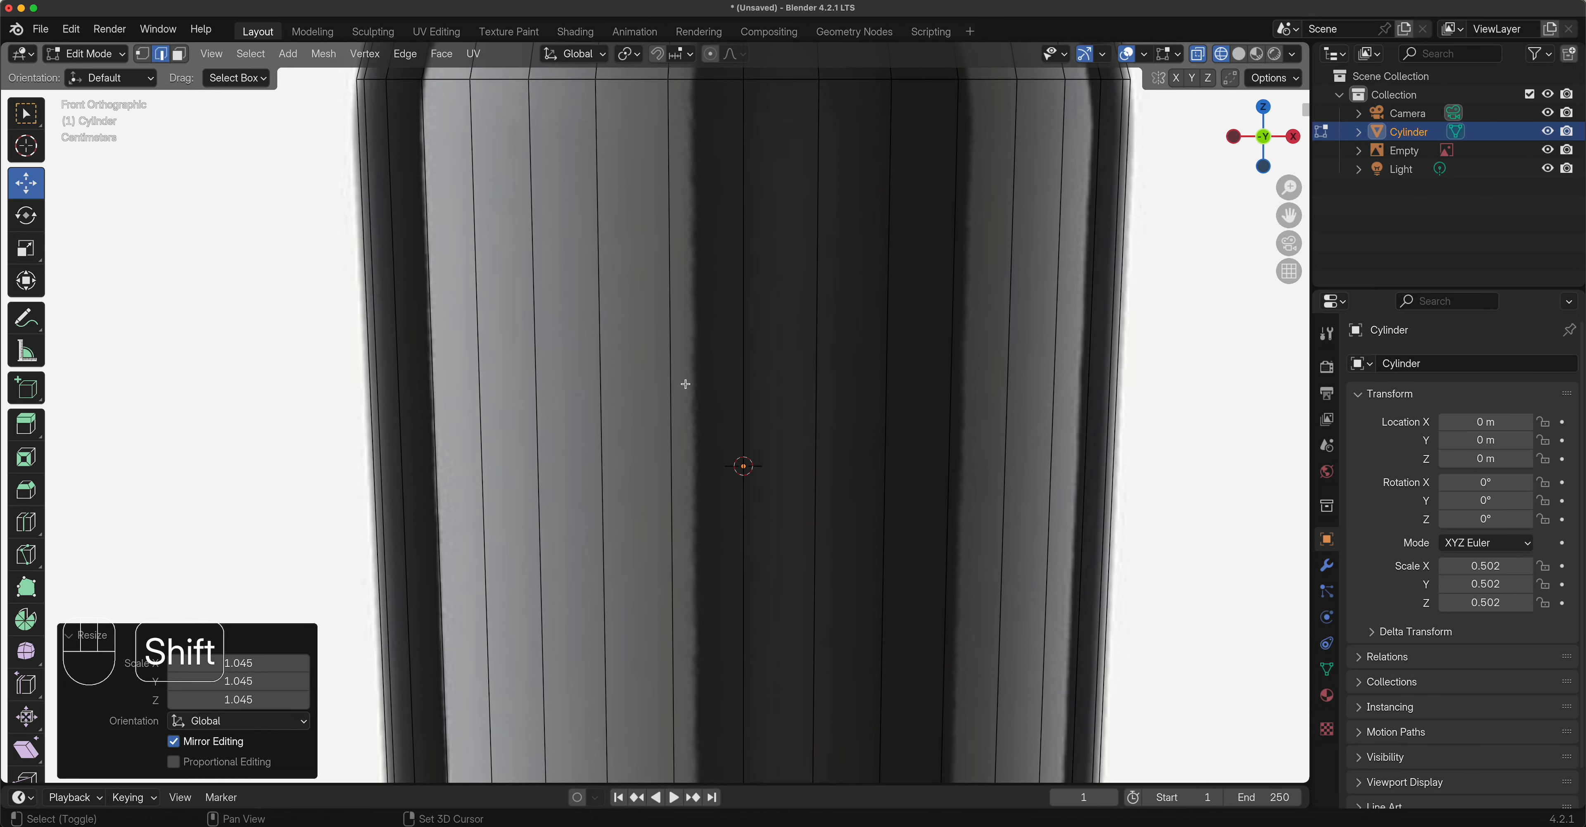
middle_click_drag(692, 357, 643, 634, "shift")
middle_click_drag(667, 378, 657, 595, "shift")
scroll(656, 595, "down", 2)
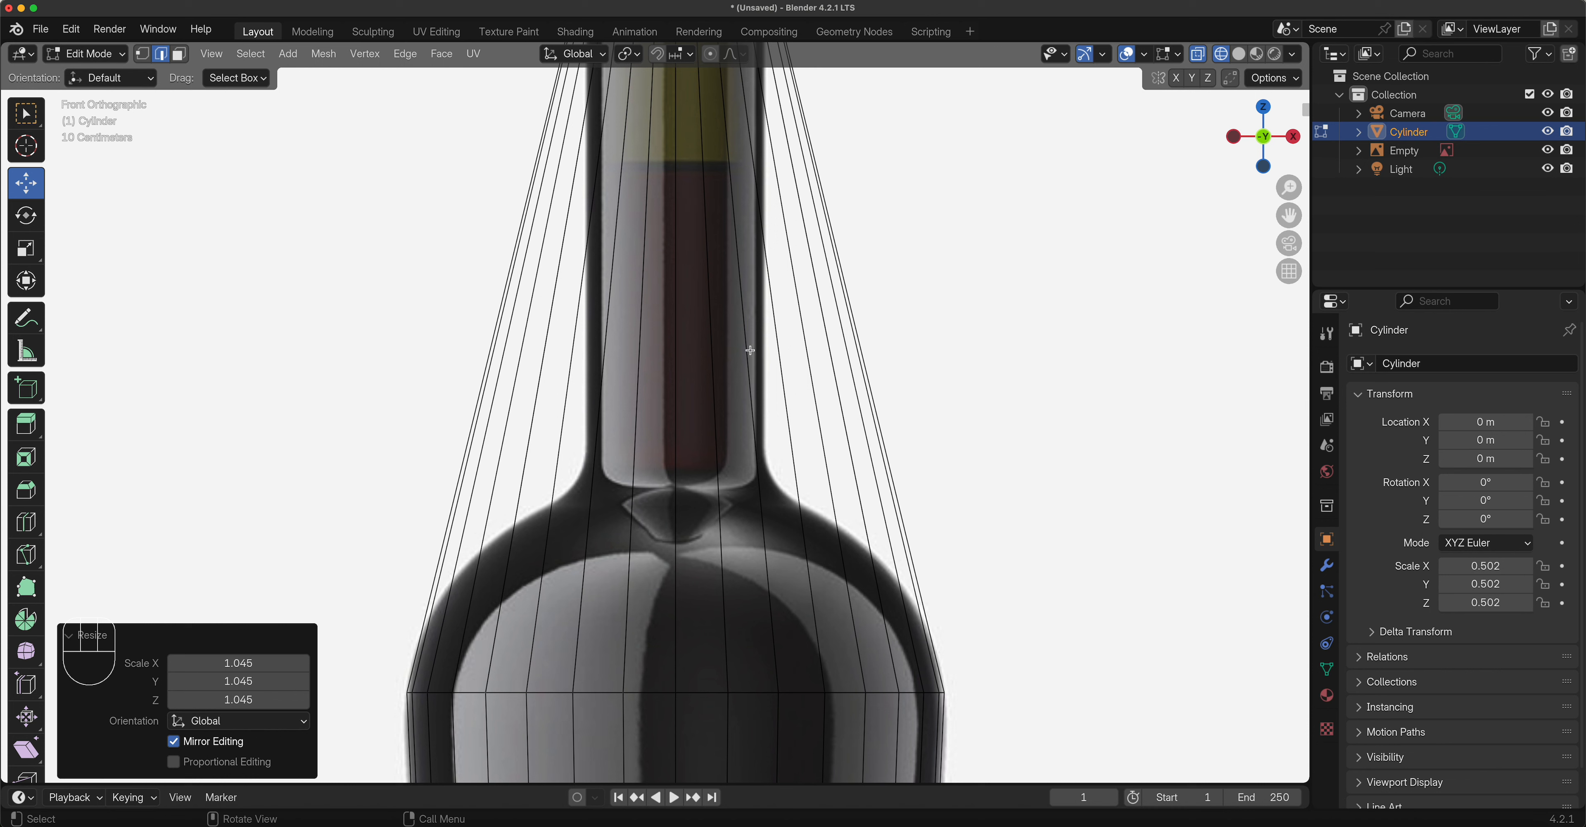
key("ctrl+r")
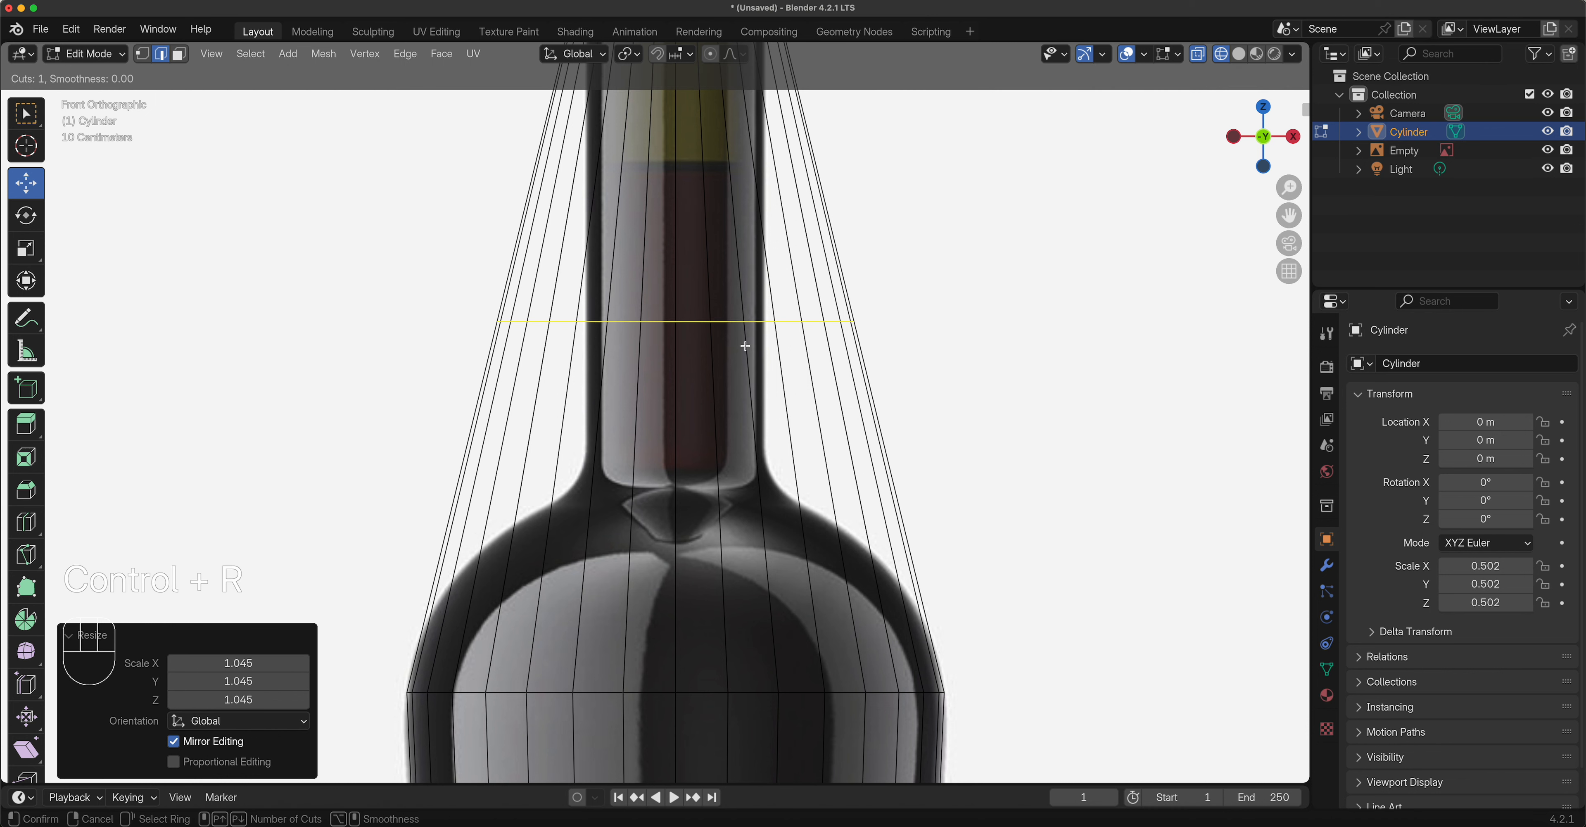
left_click(746, 346)
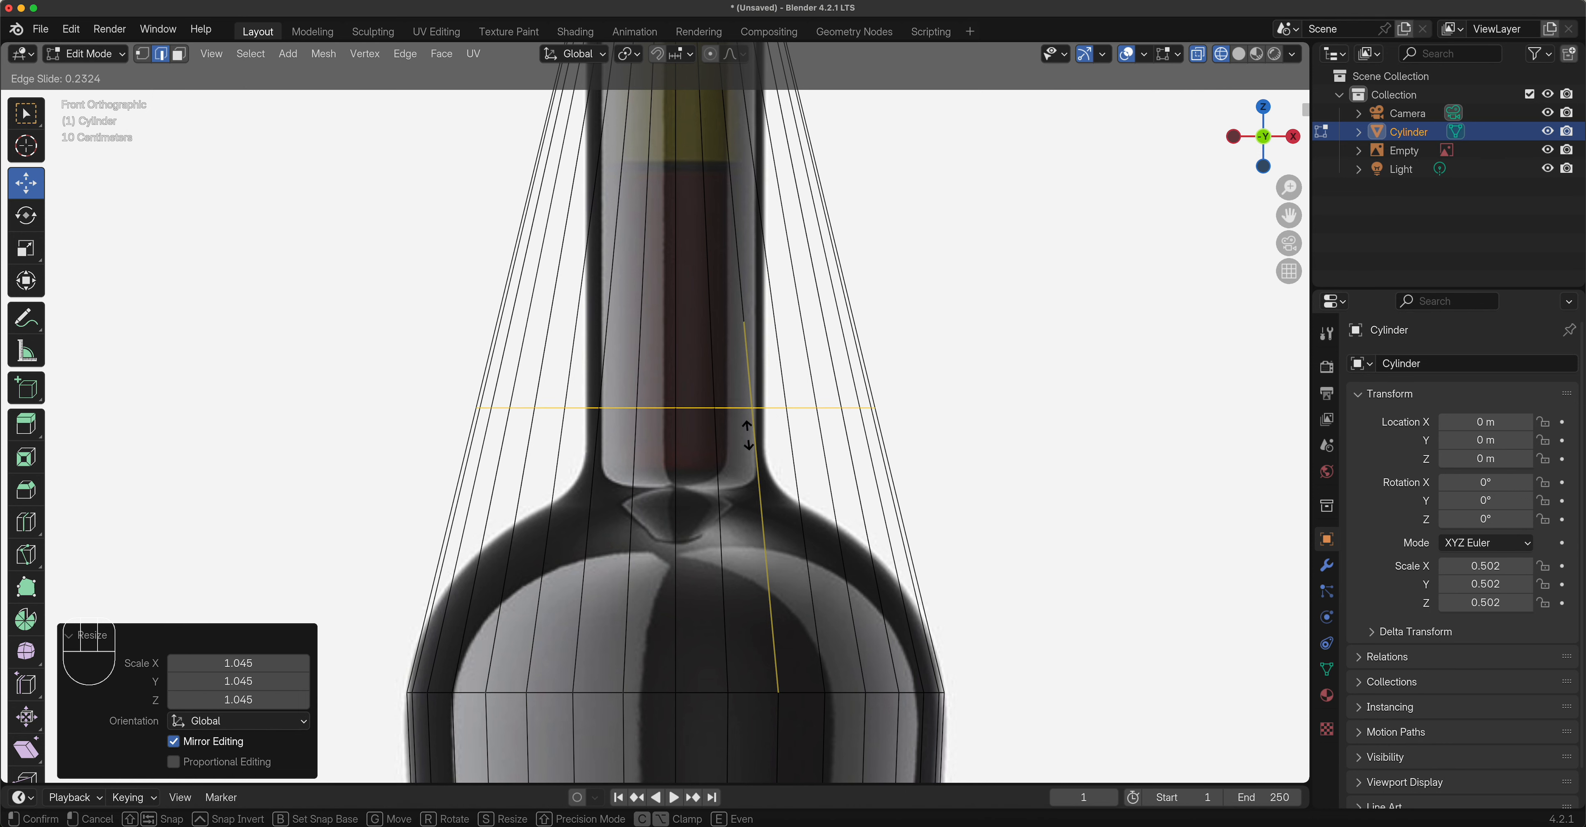
left_click(746, 483)
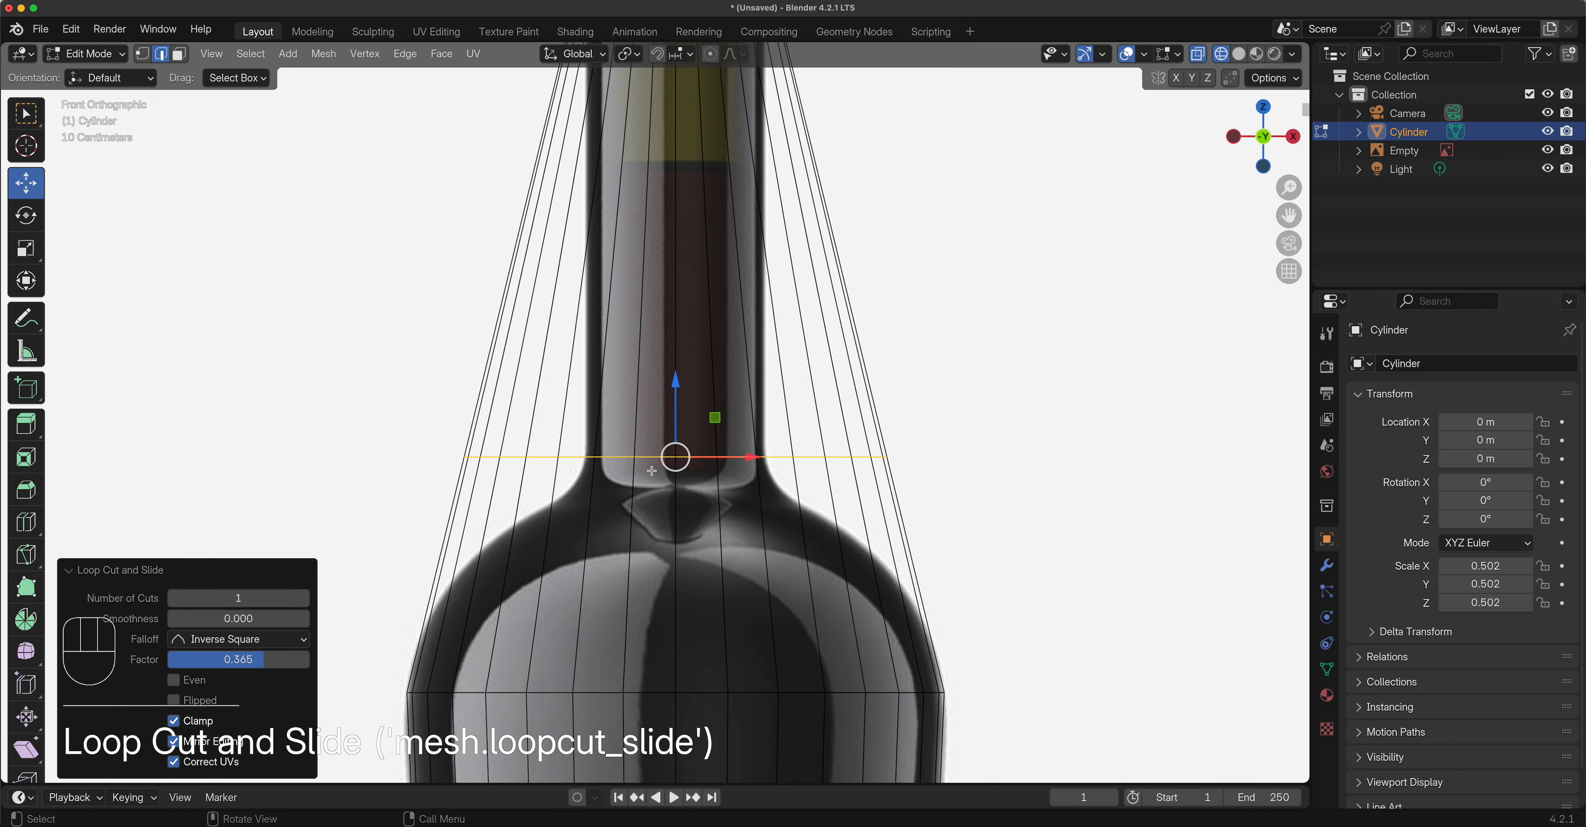
key("s")
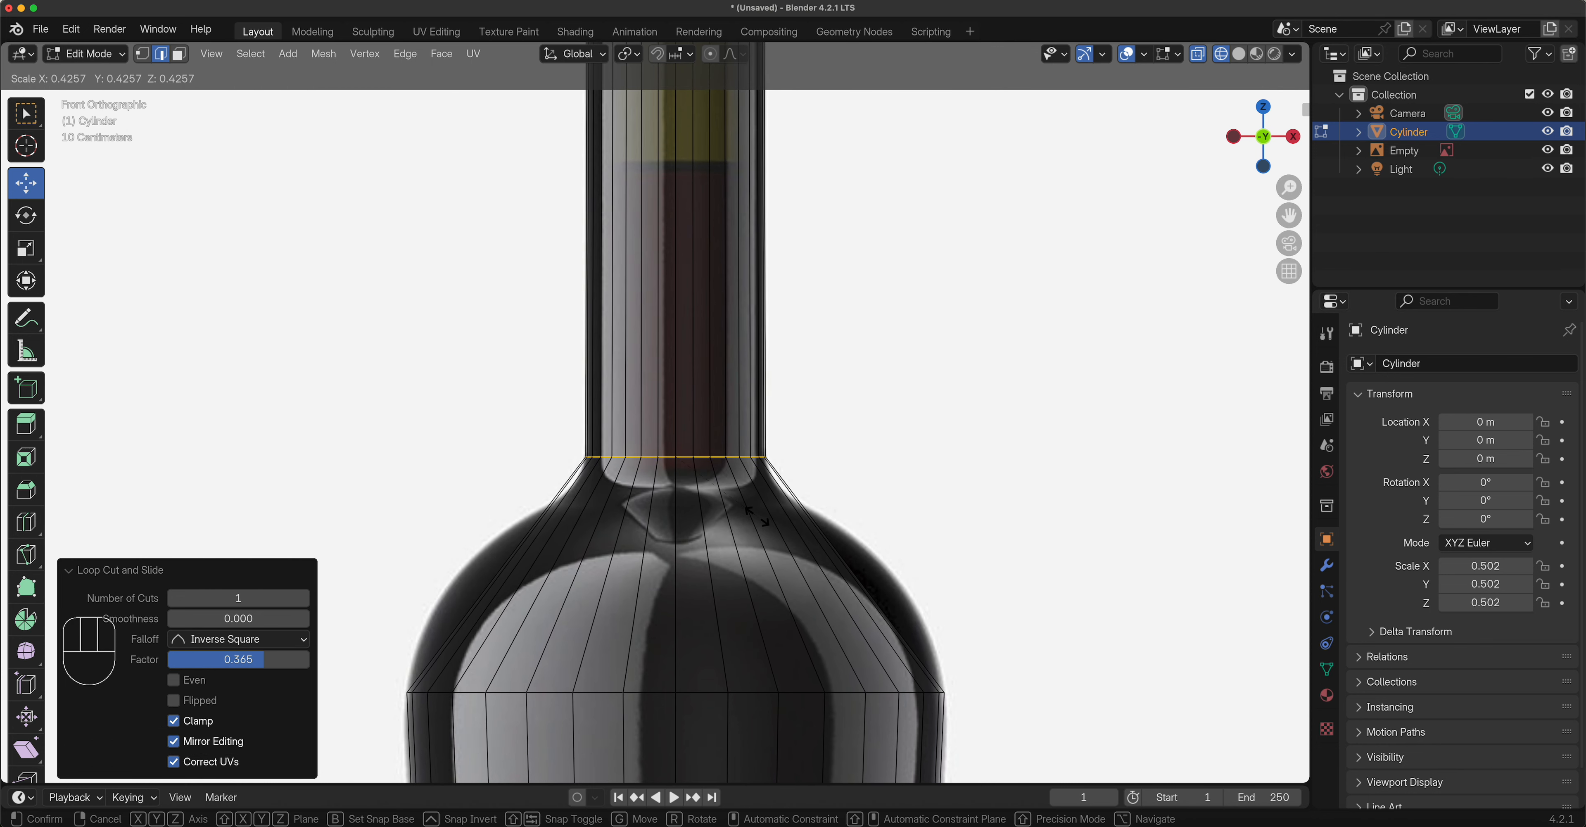
Confirm the narrowed neck-base loop, then add a flare loop slid down and scaled to 0.915.
left_click(756, 517)
scroll(805, 535, "down", 3)
scroll(806, 540, "up", 3)
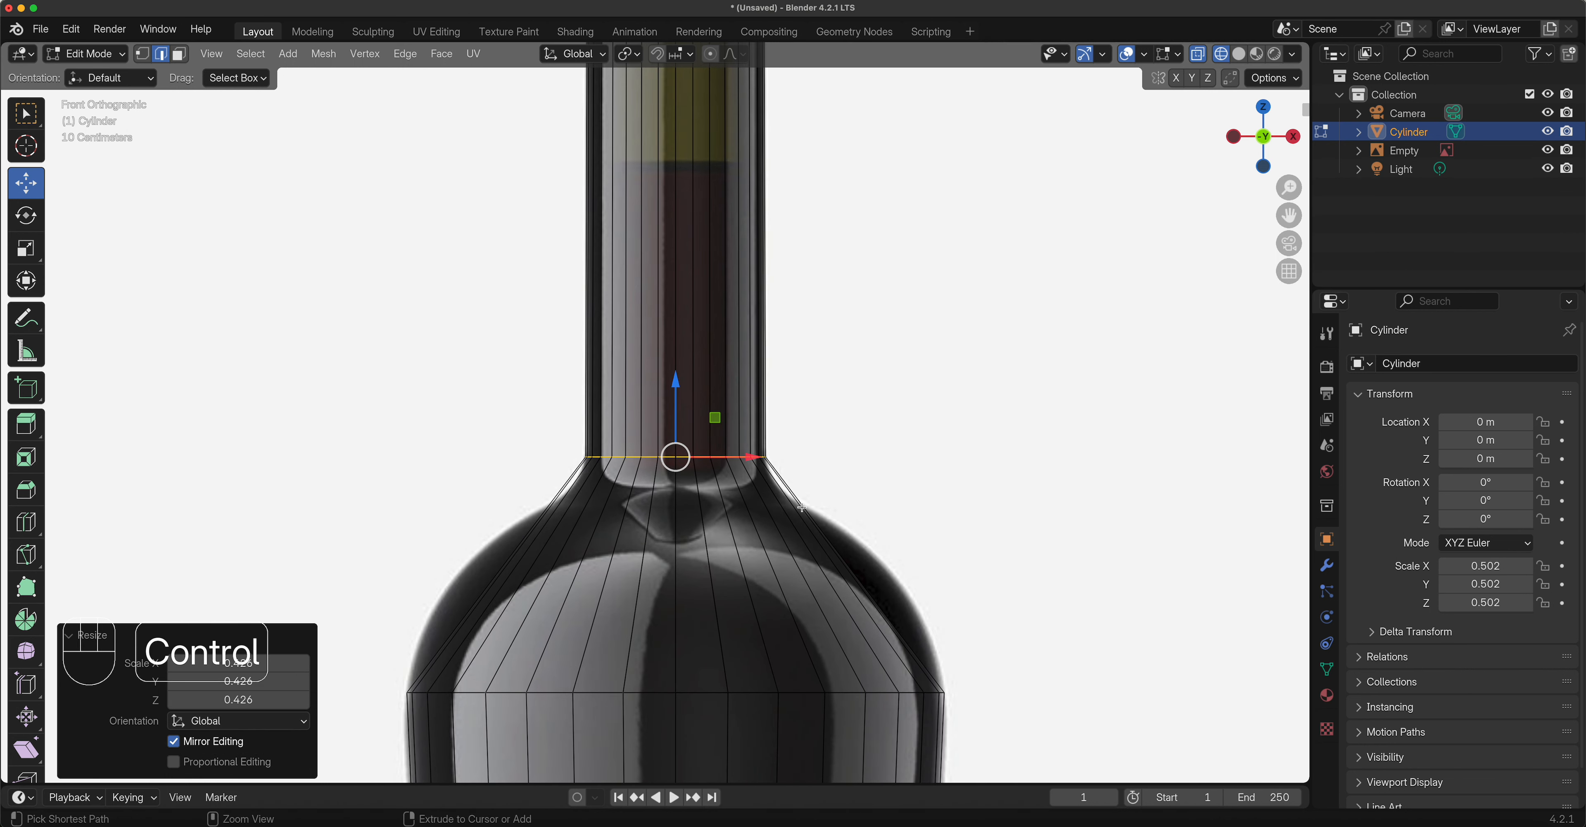
key("ctrl+r")
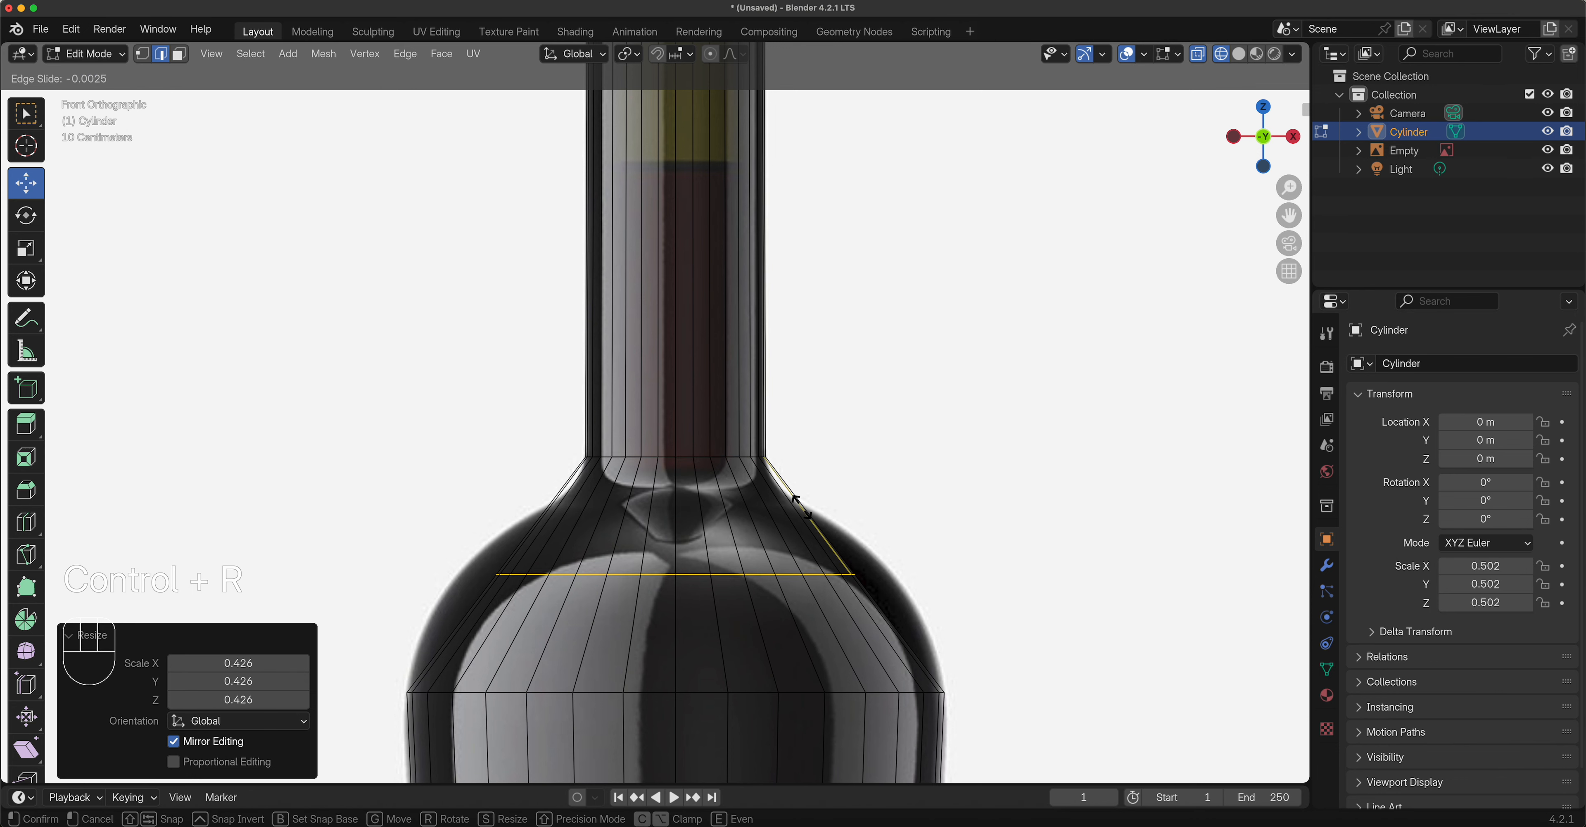
left_click(794, 500)
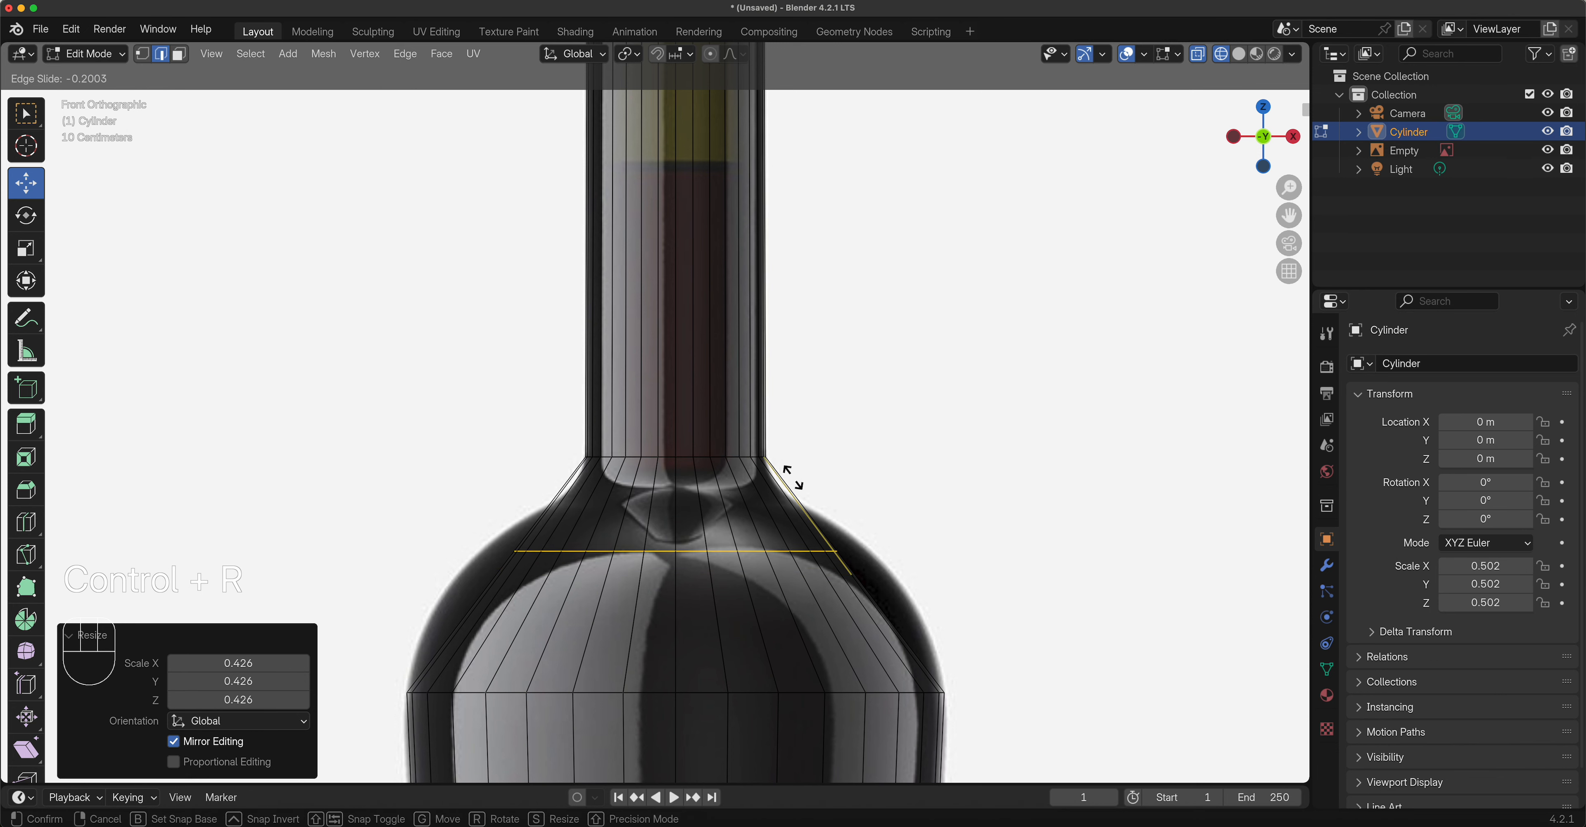
left_click(775, 423)
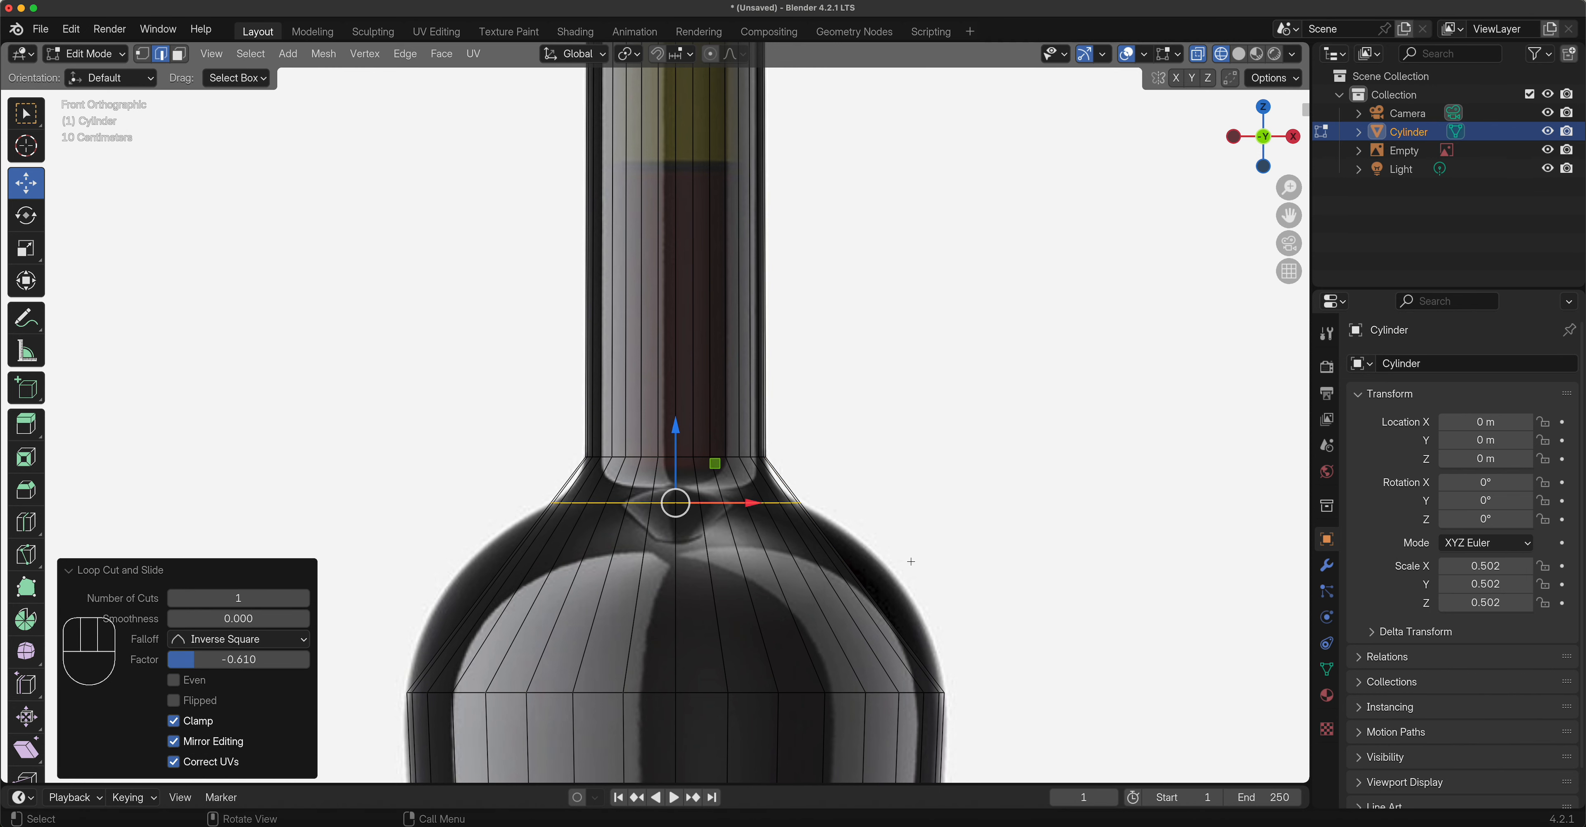
key("s")
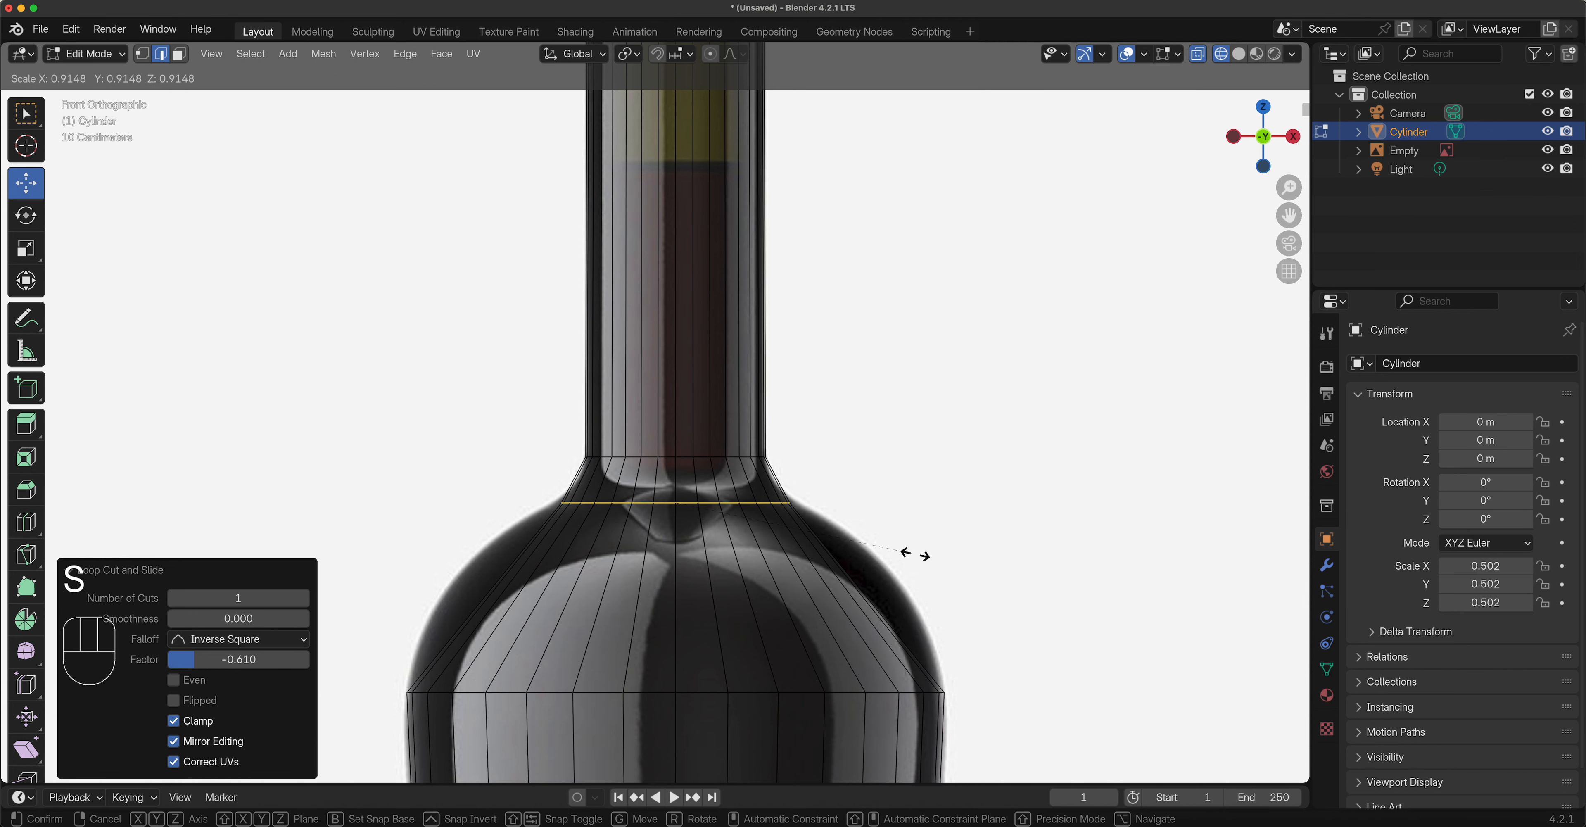
left_click(915, 554)
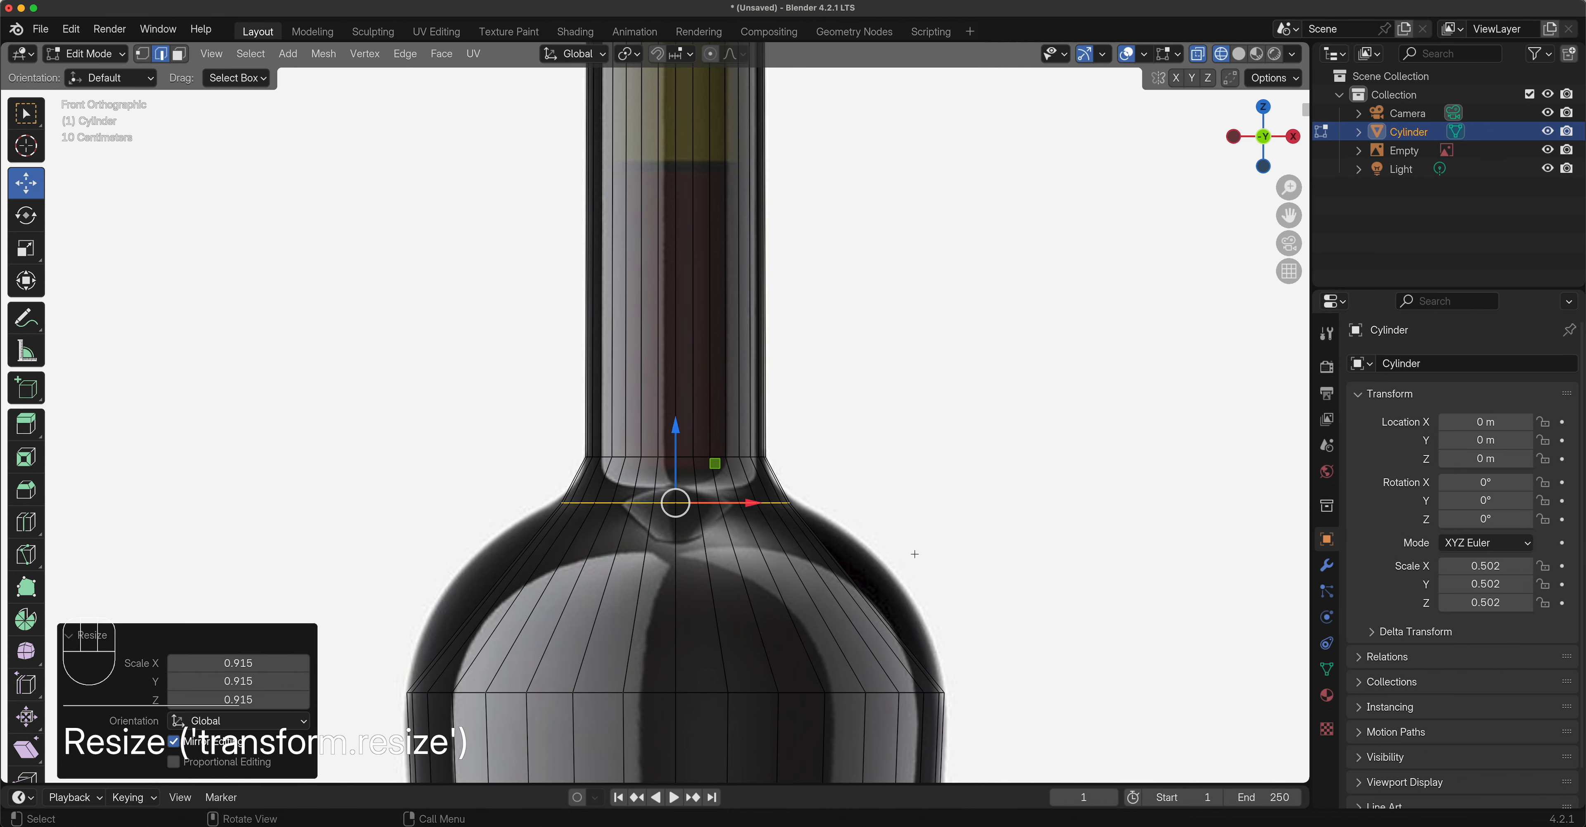
Raise the neck-base loop 0.026 m, shrink it to 0.904, and place another loop cut above it.
scroll(859, 571, "up", 4)
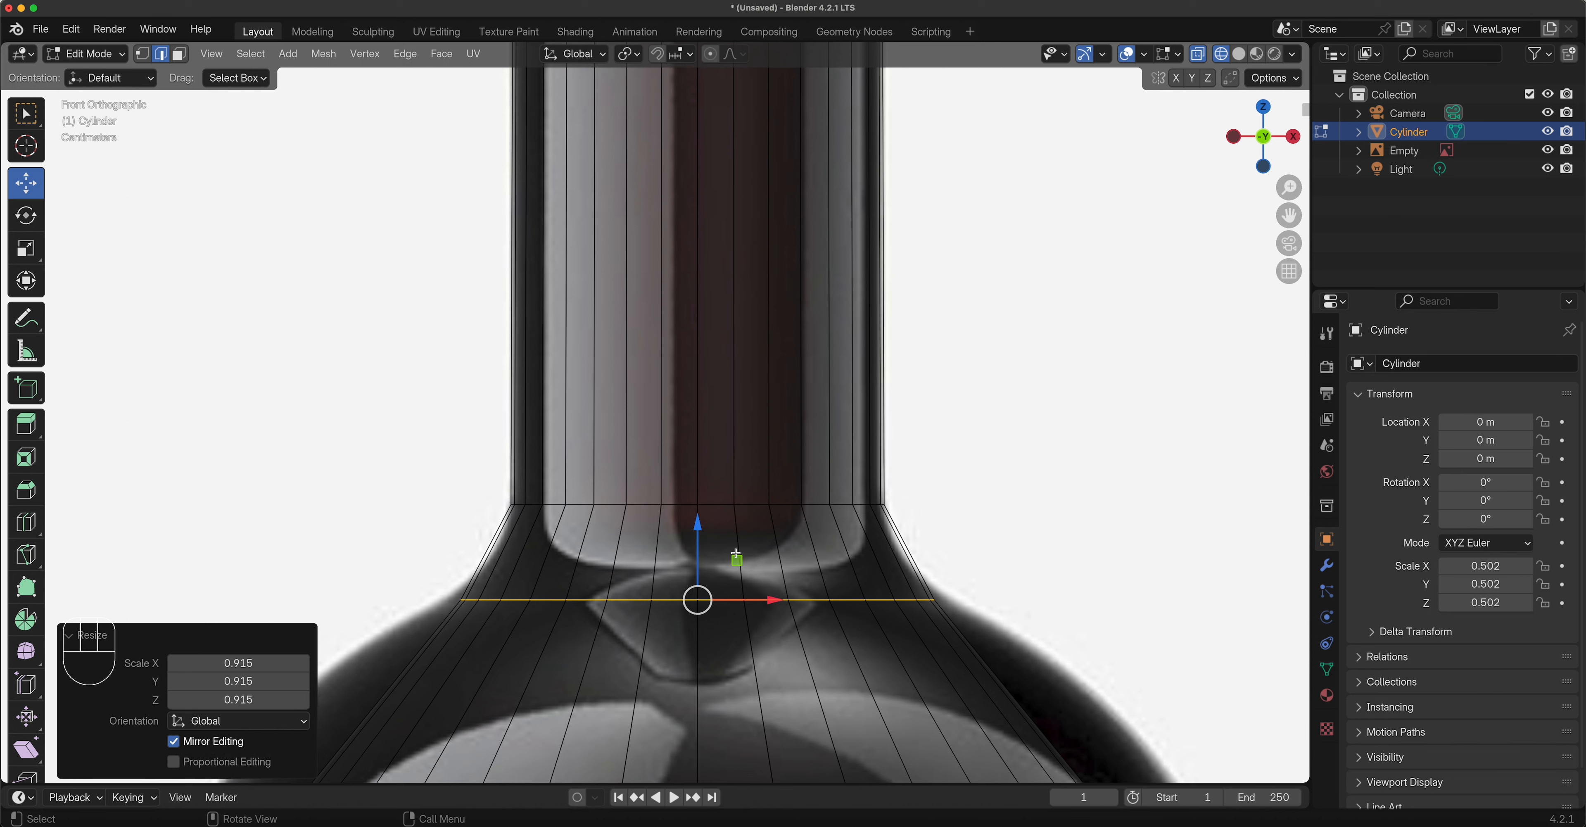
left_click_drag(698, 525, 697, 494)
key("s")
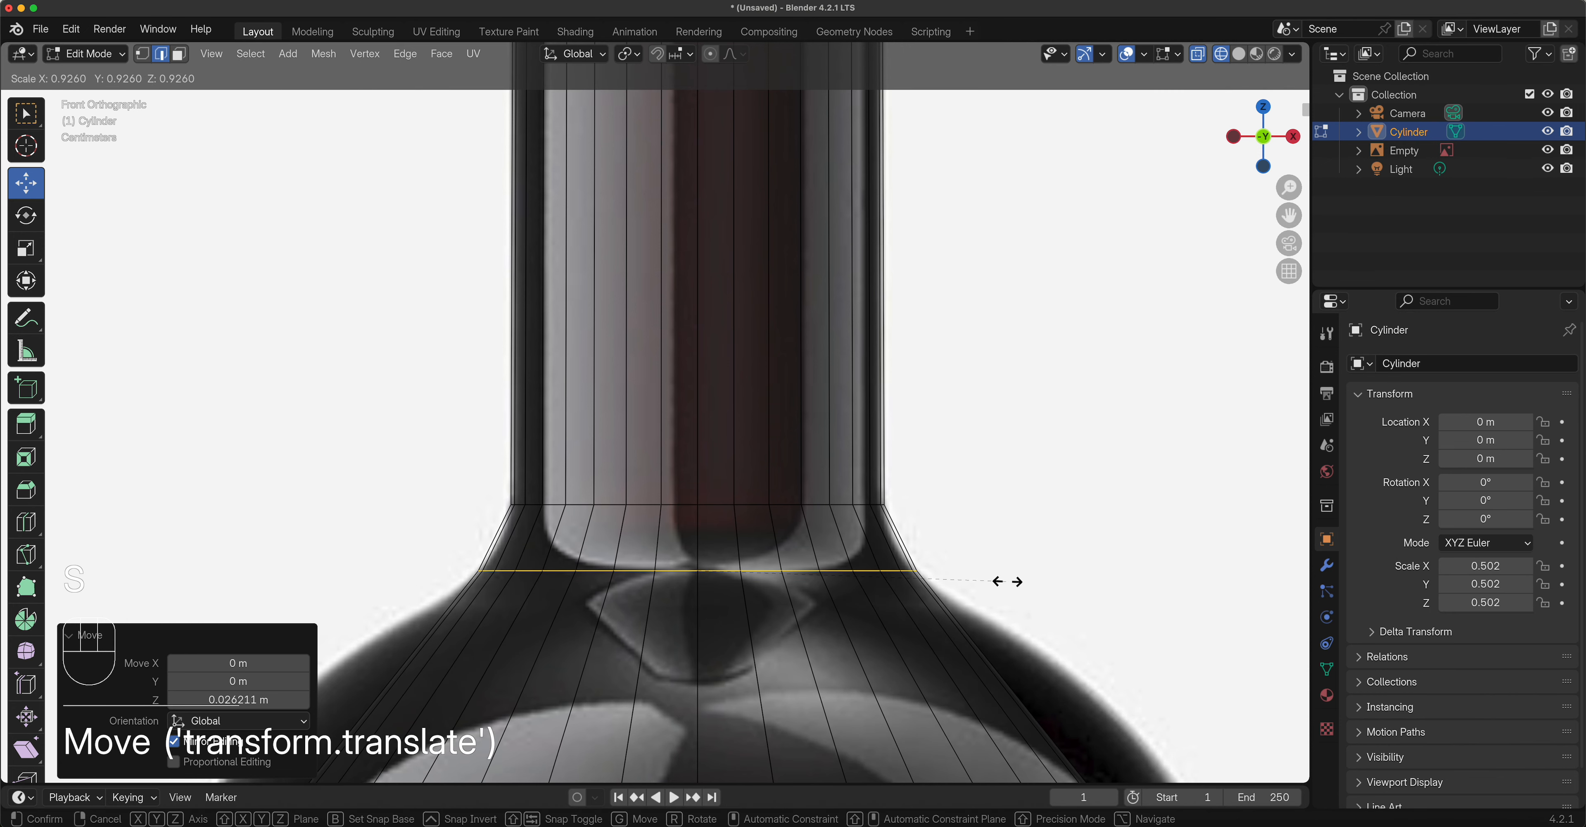
left_click(999, 582)
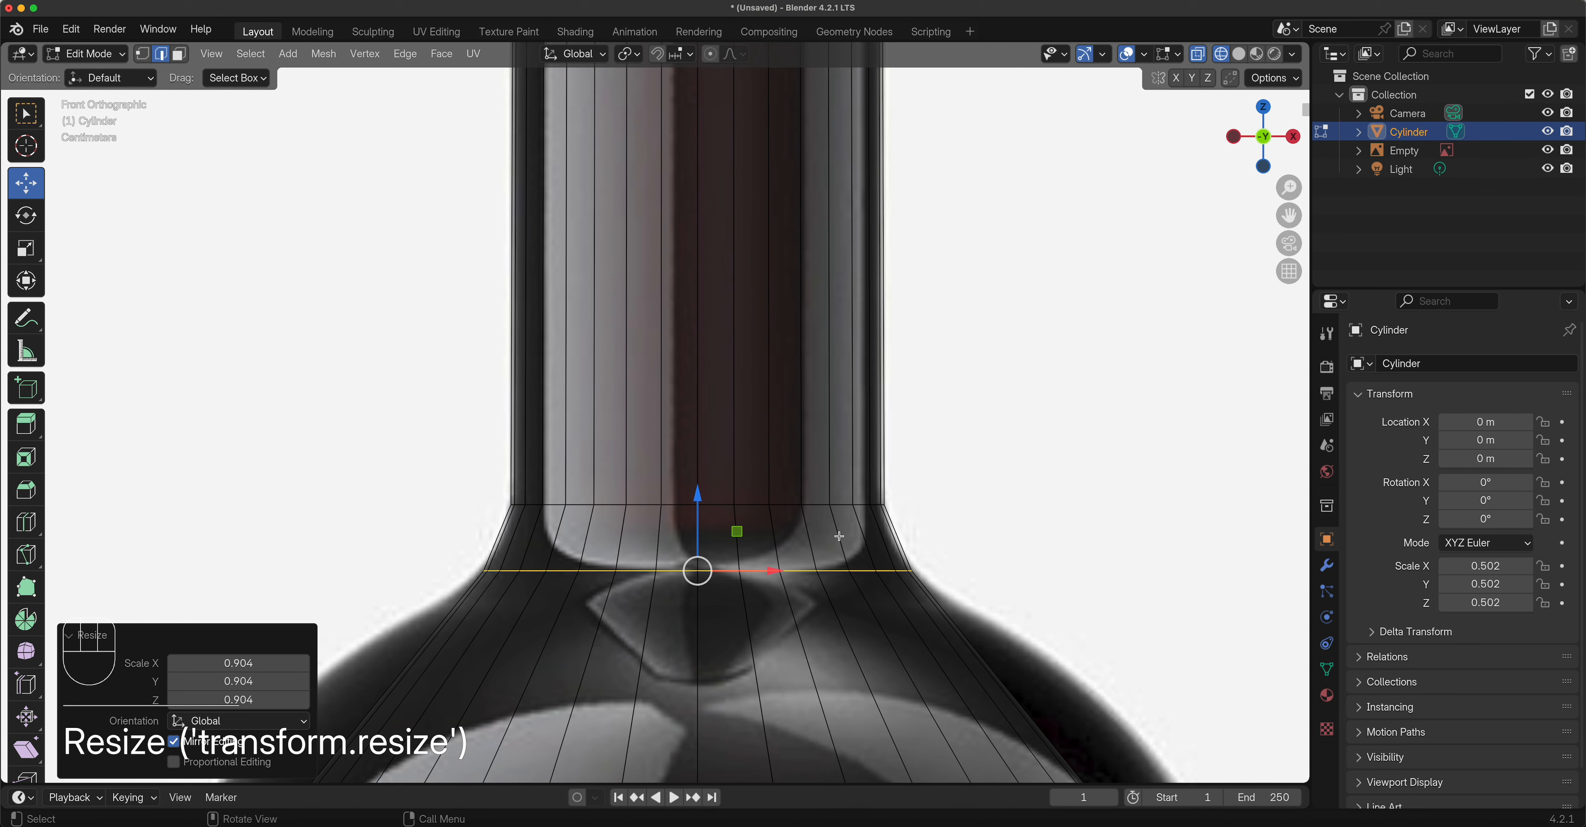
key("ctrl+r")
left_click(876, 530)
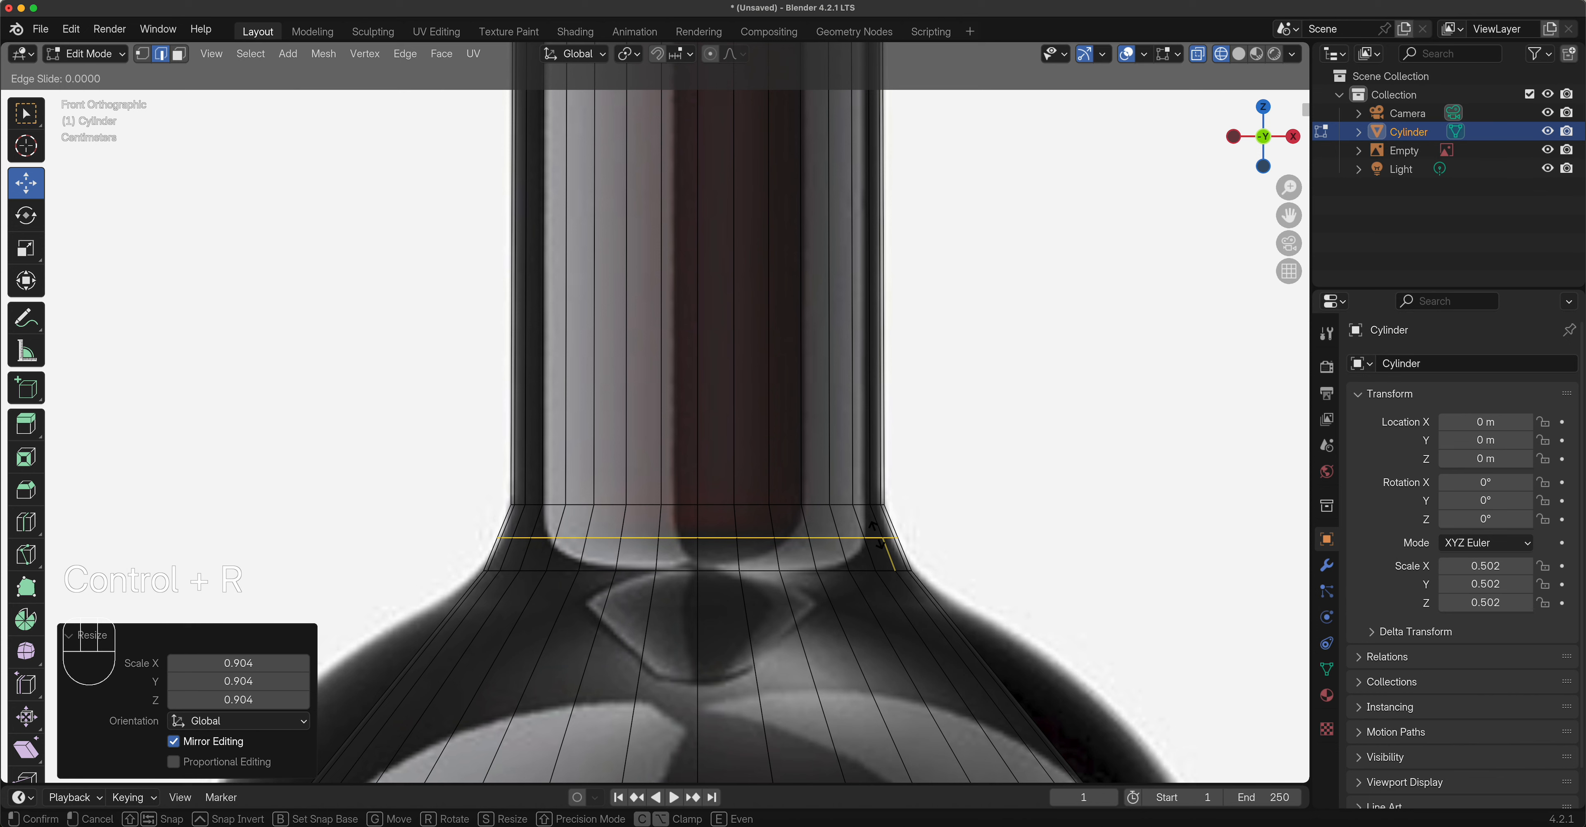
Scale the new flare loop to 0.965 and add an upper-body loop widened to 1.285.
left_click(874, 529)
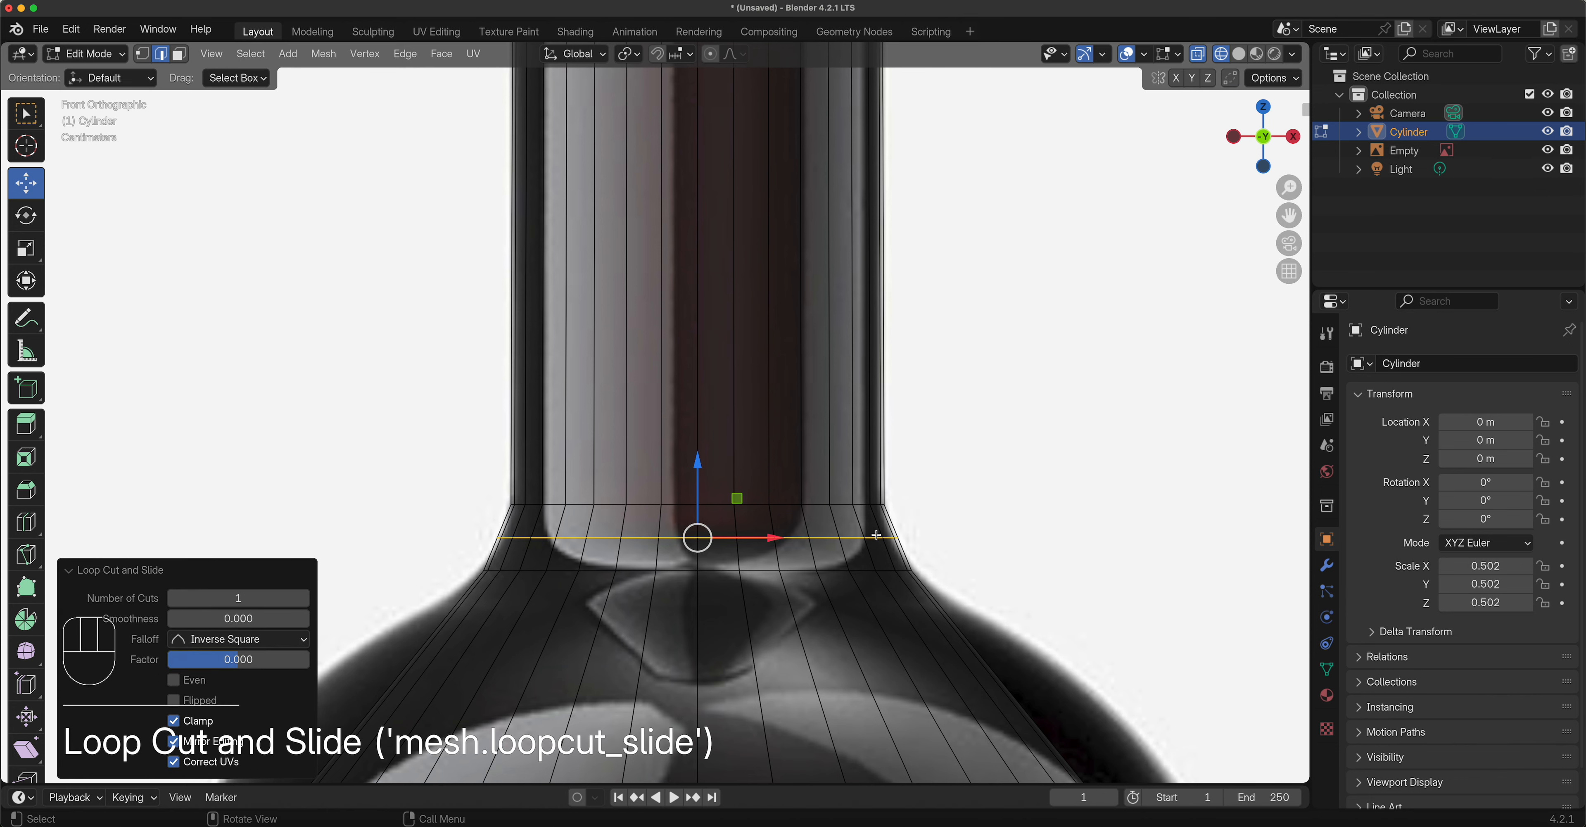
key("s")
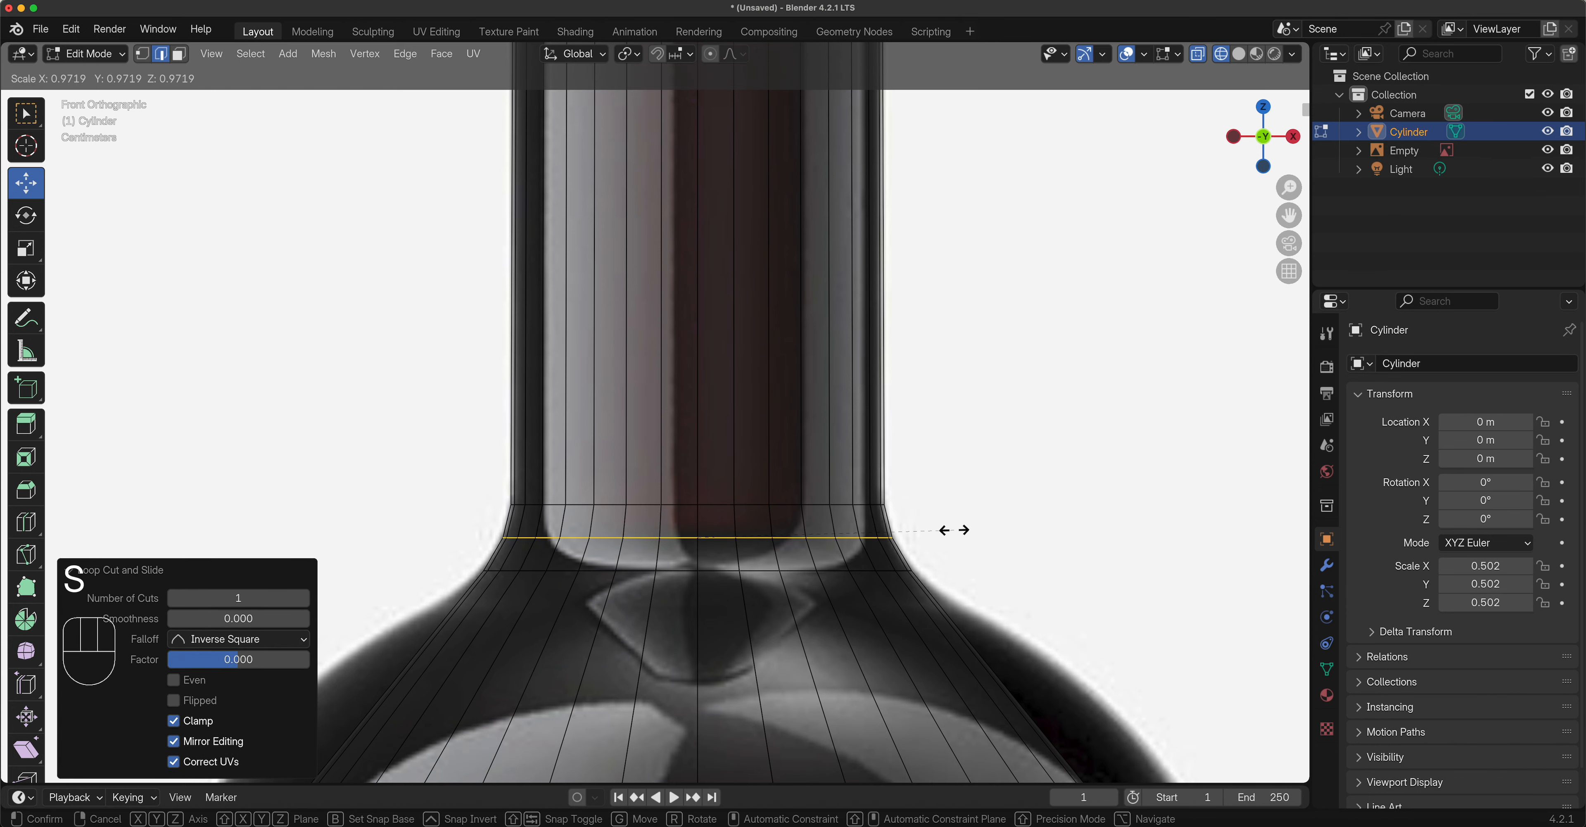
left_click(949, 528)
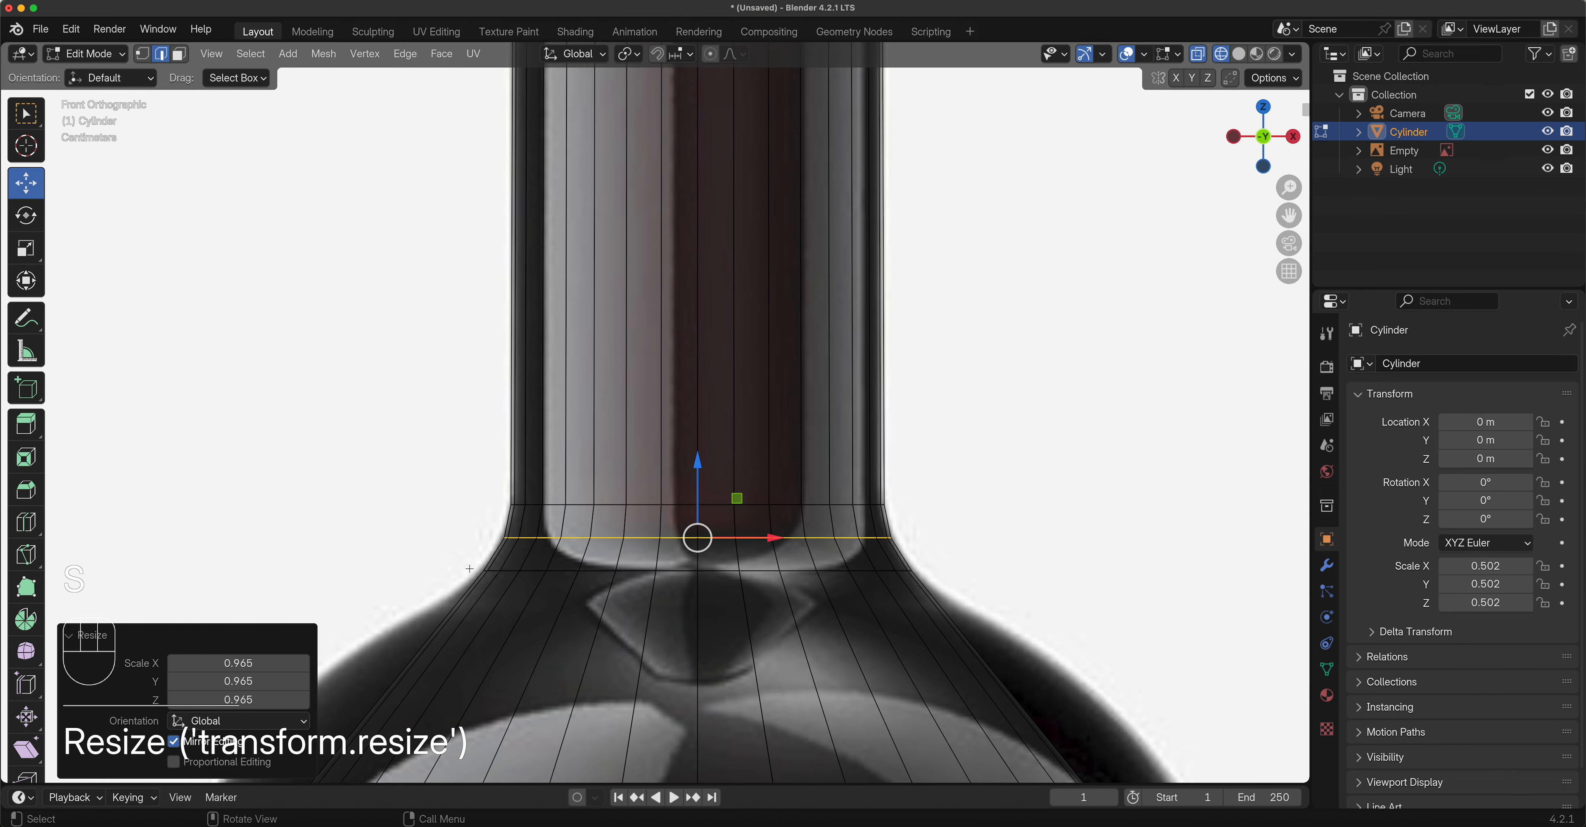
scroll(739, 655, "down", 3)
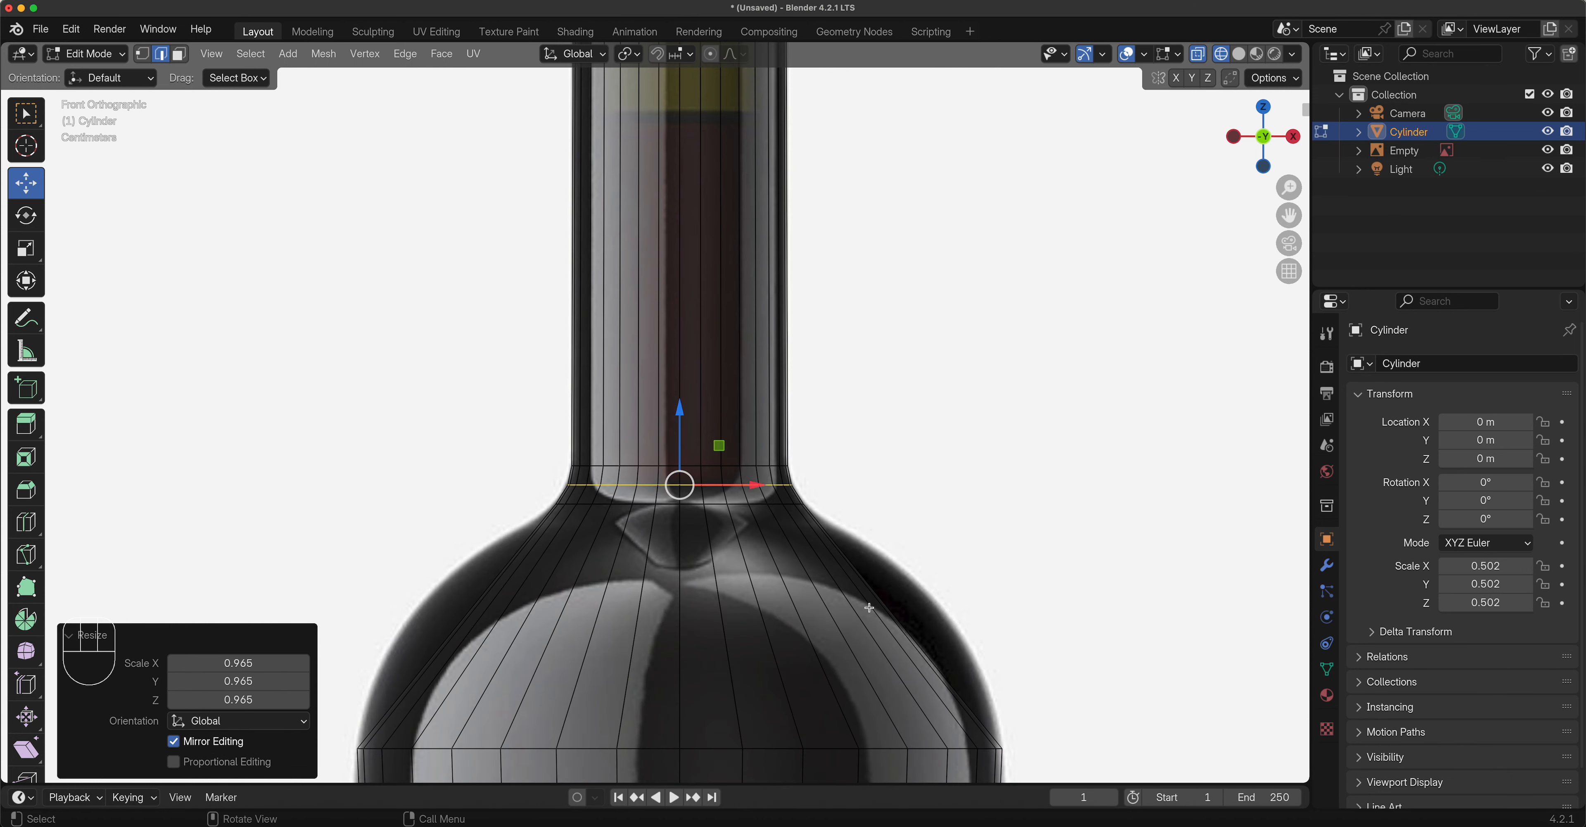
key("ctrl+r")
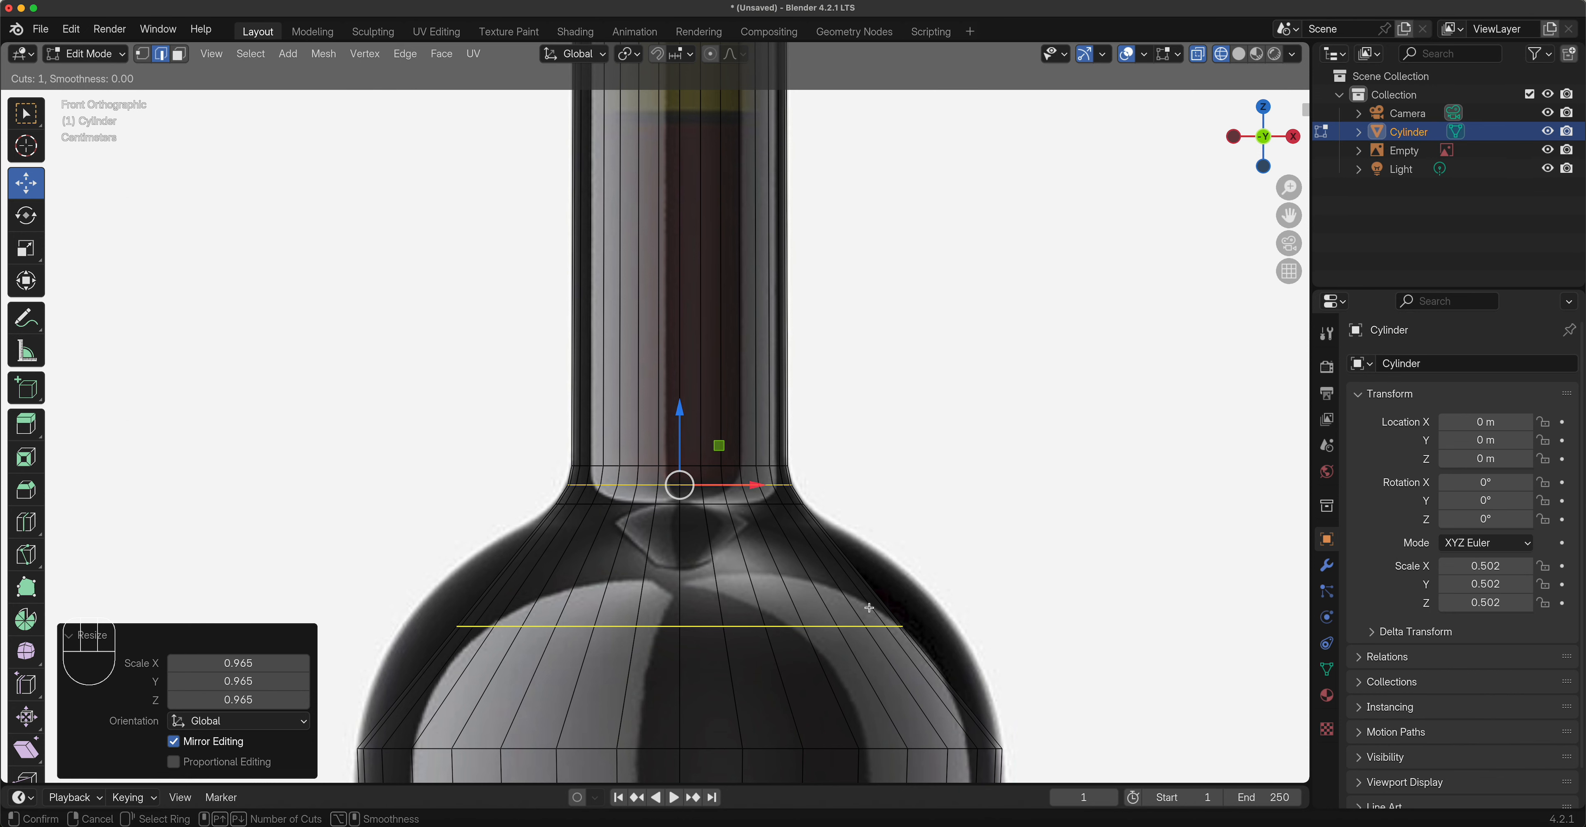
left_click(868, 608)
right_click(868, 608)
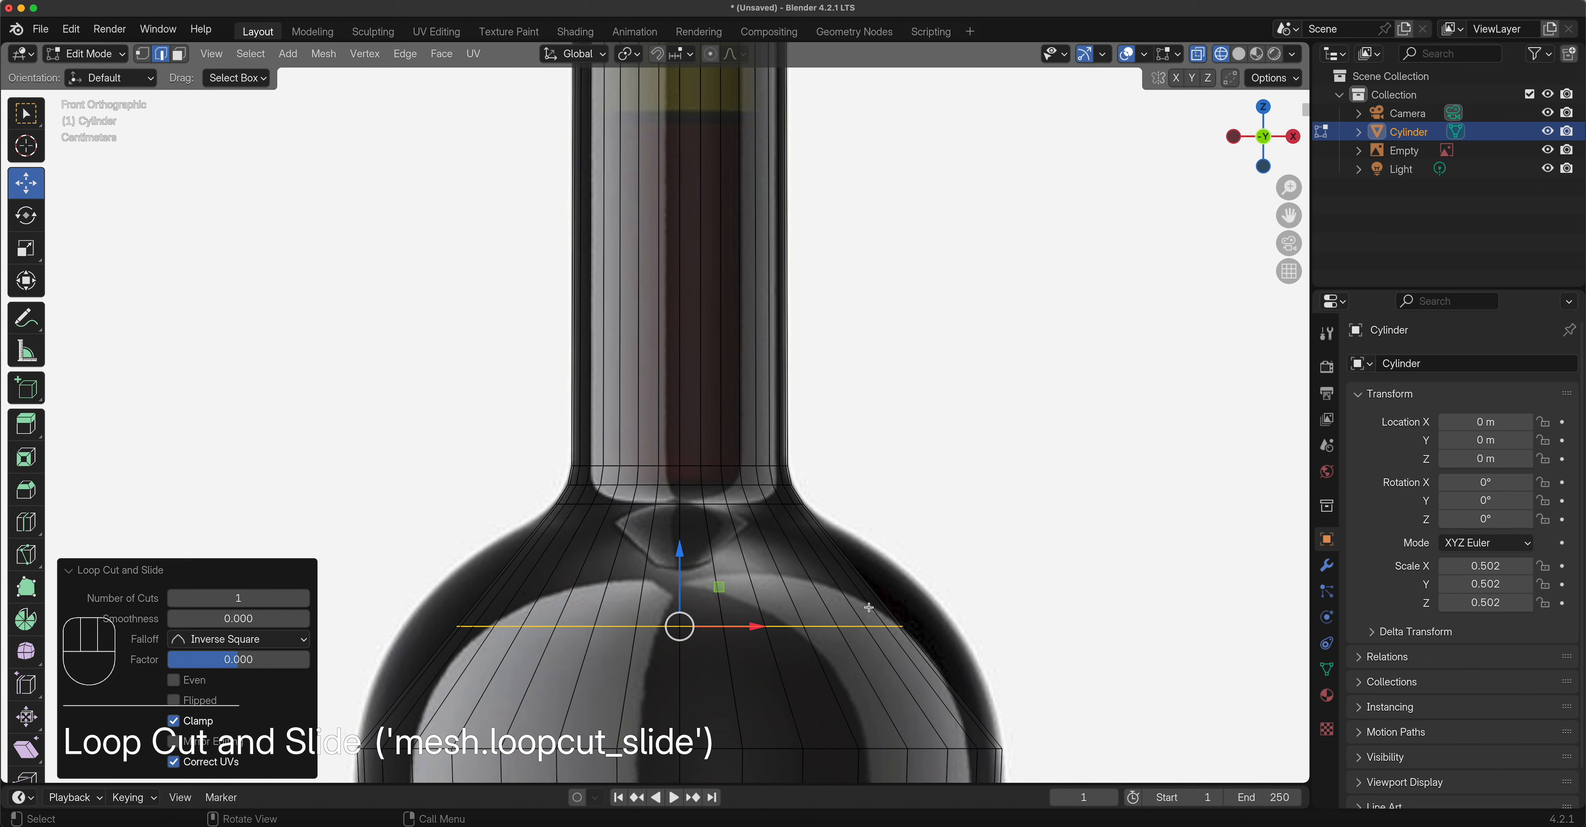
key("s")
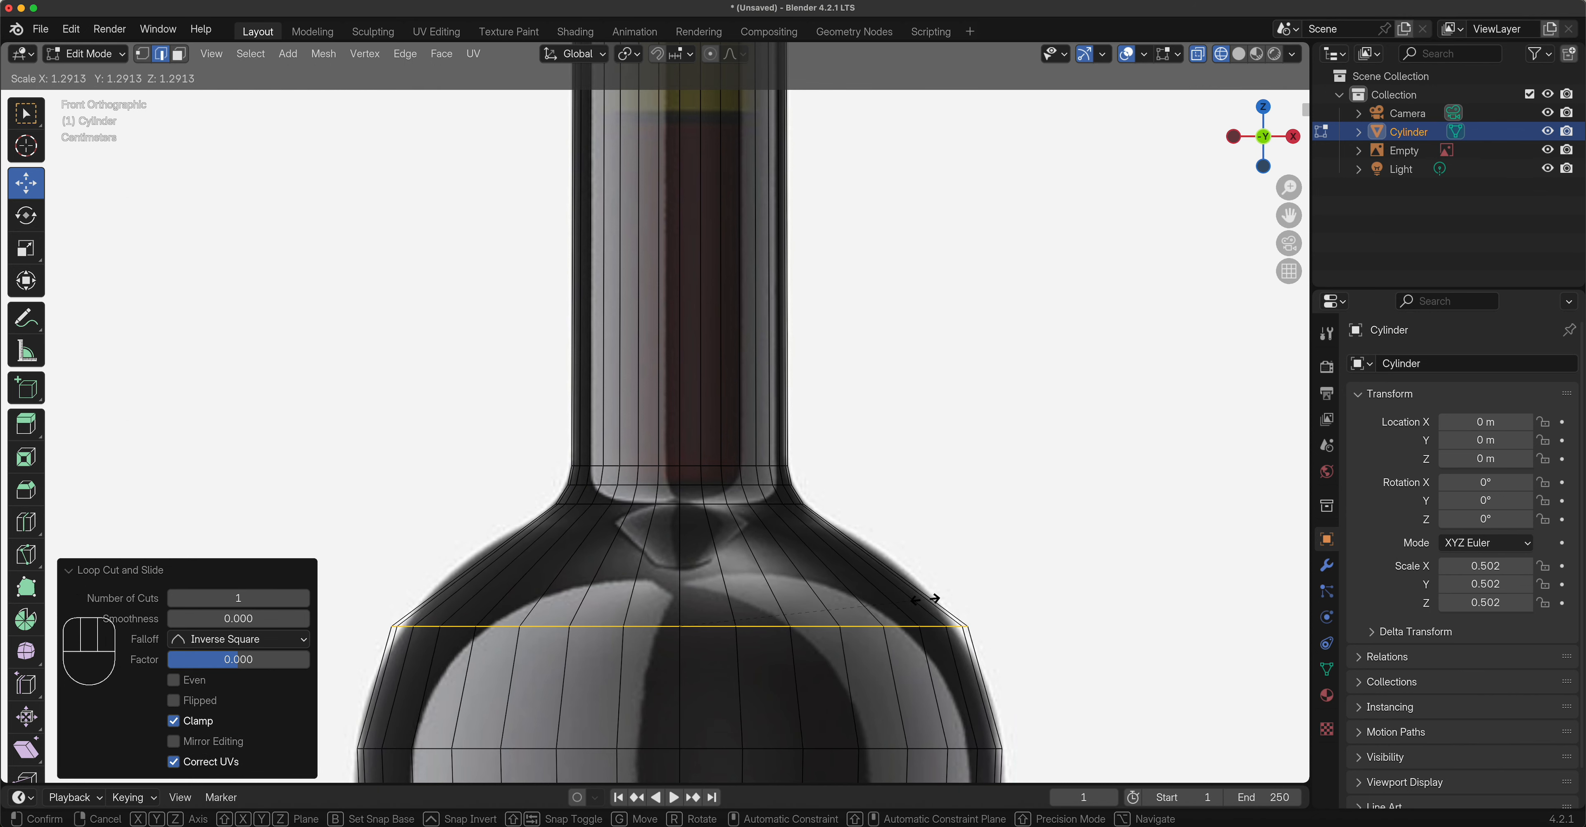
left_click(923, 599)
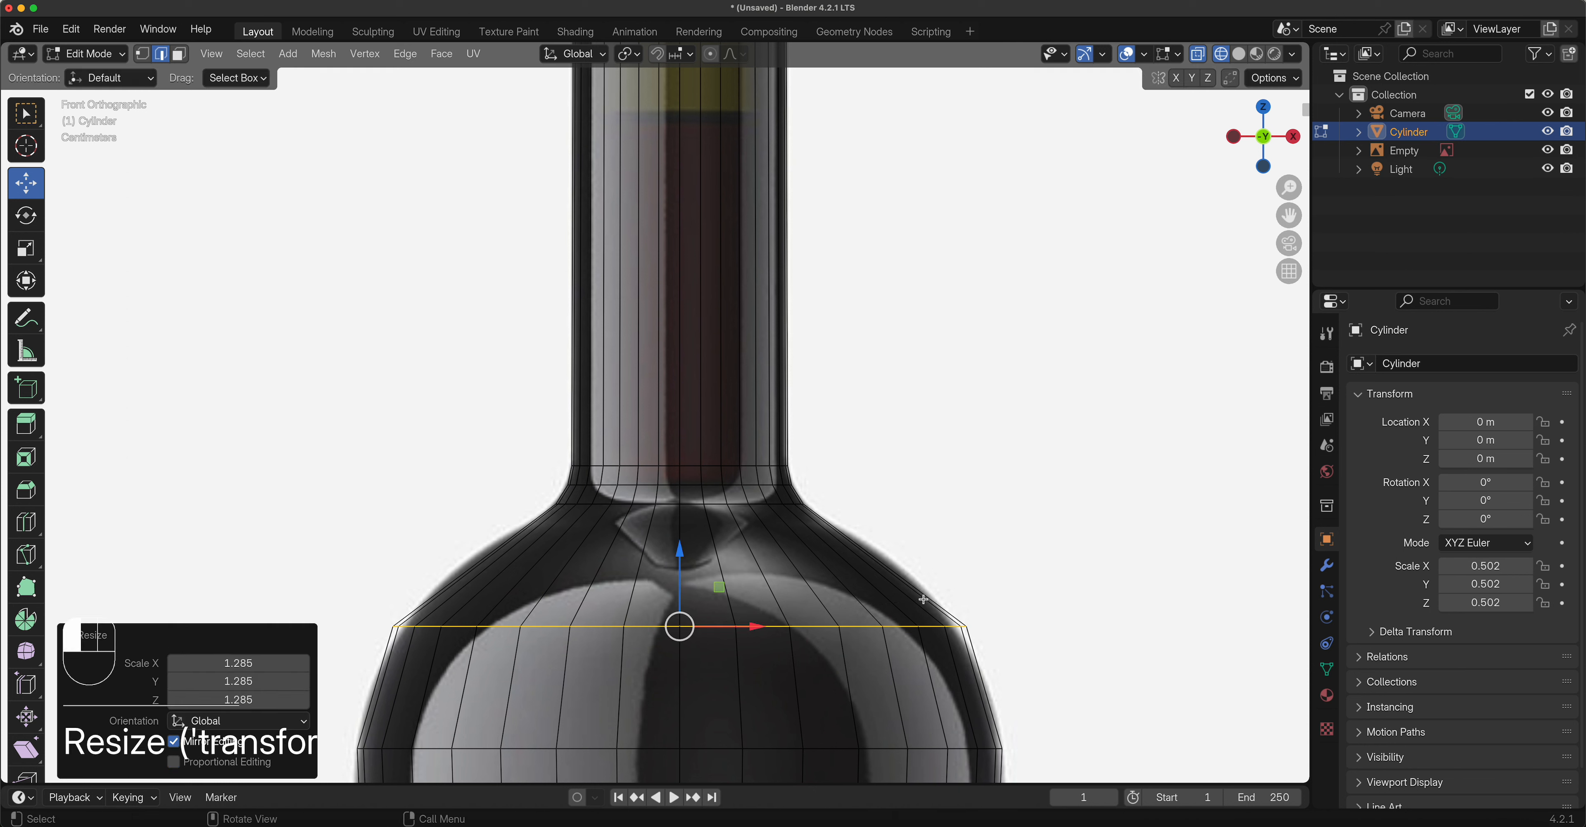
Add a shoulder loop scaled to 1.087 and a lower-body loop scaled to 1.026.
key("ctrl+r")
left_click(869, 556)
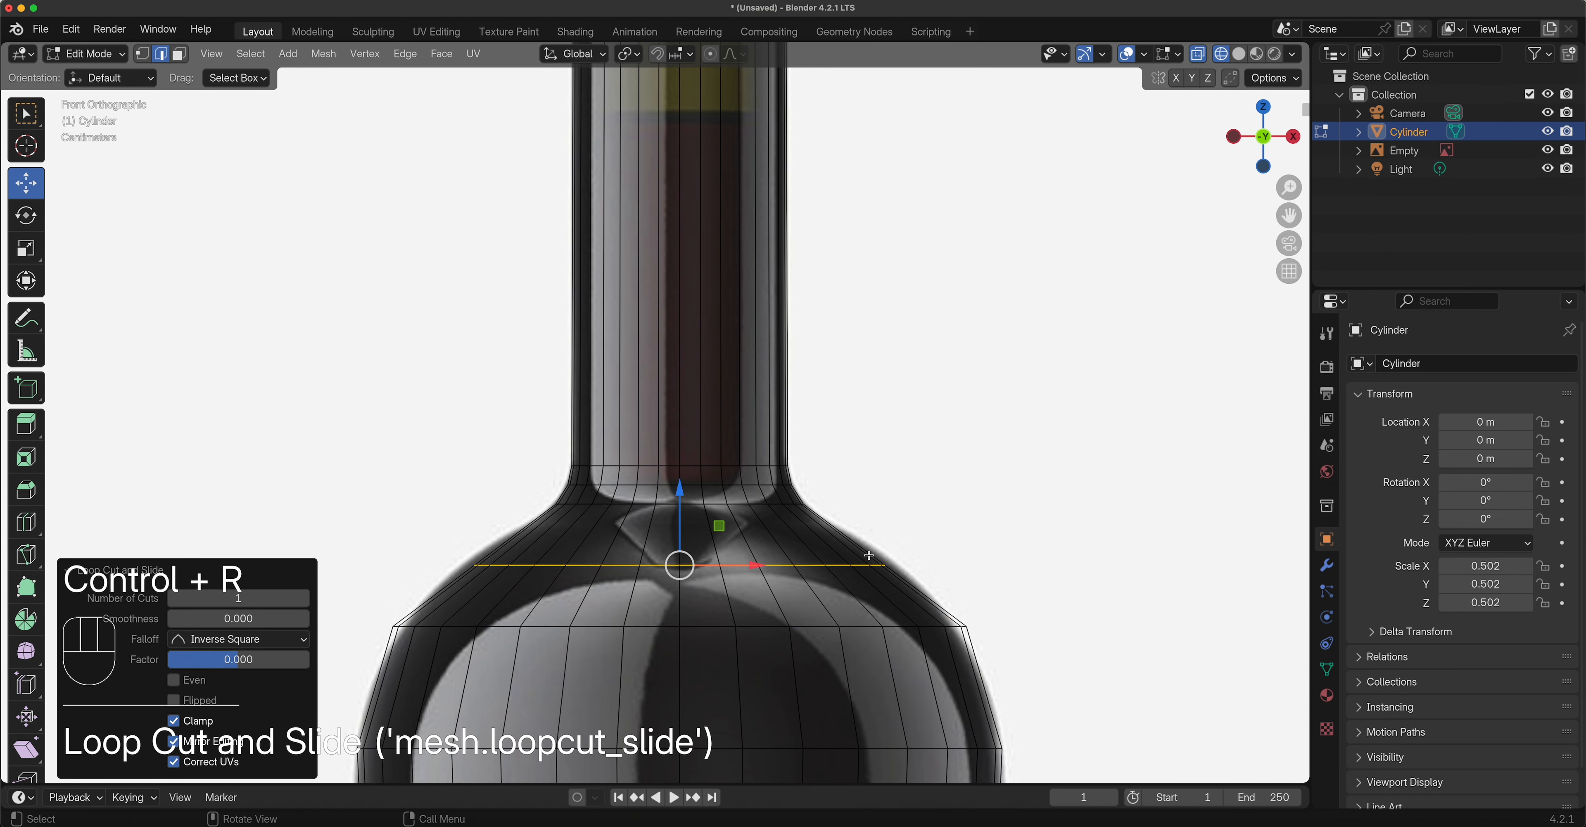
key("s")
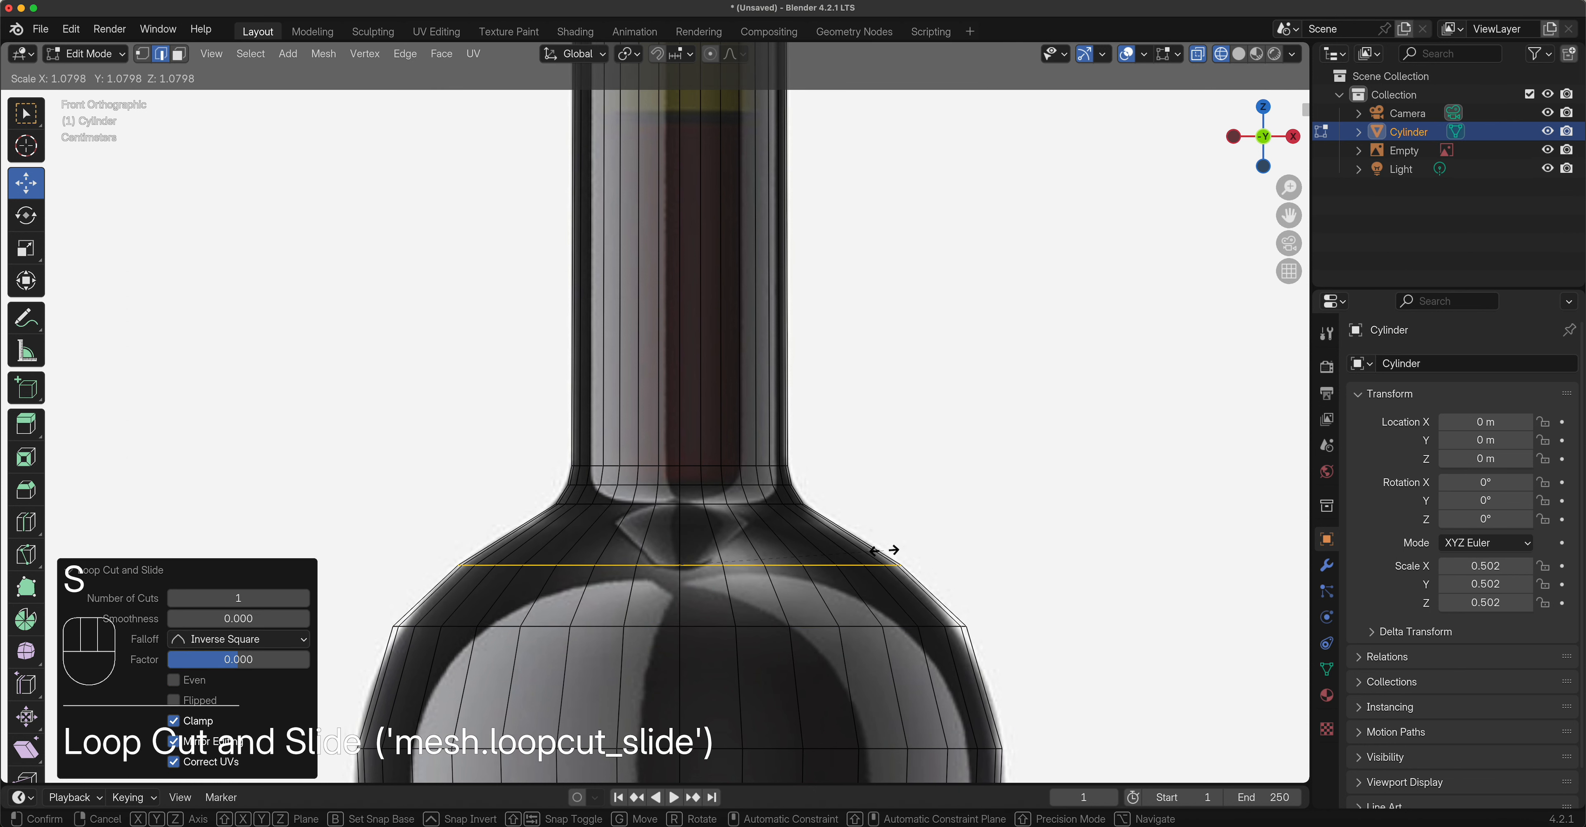
left_click(894, 549)
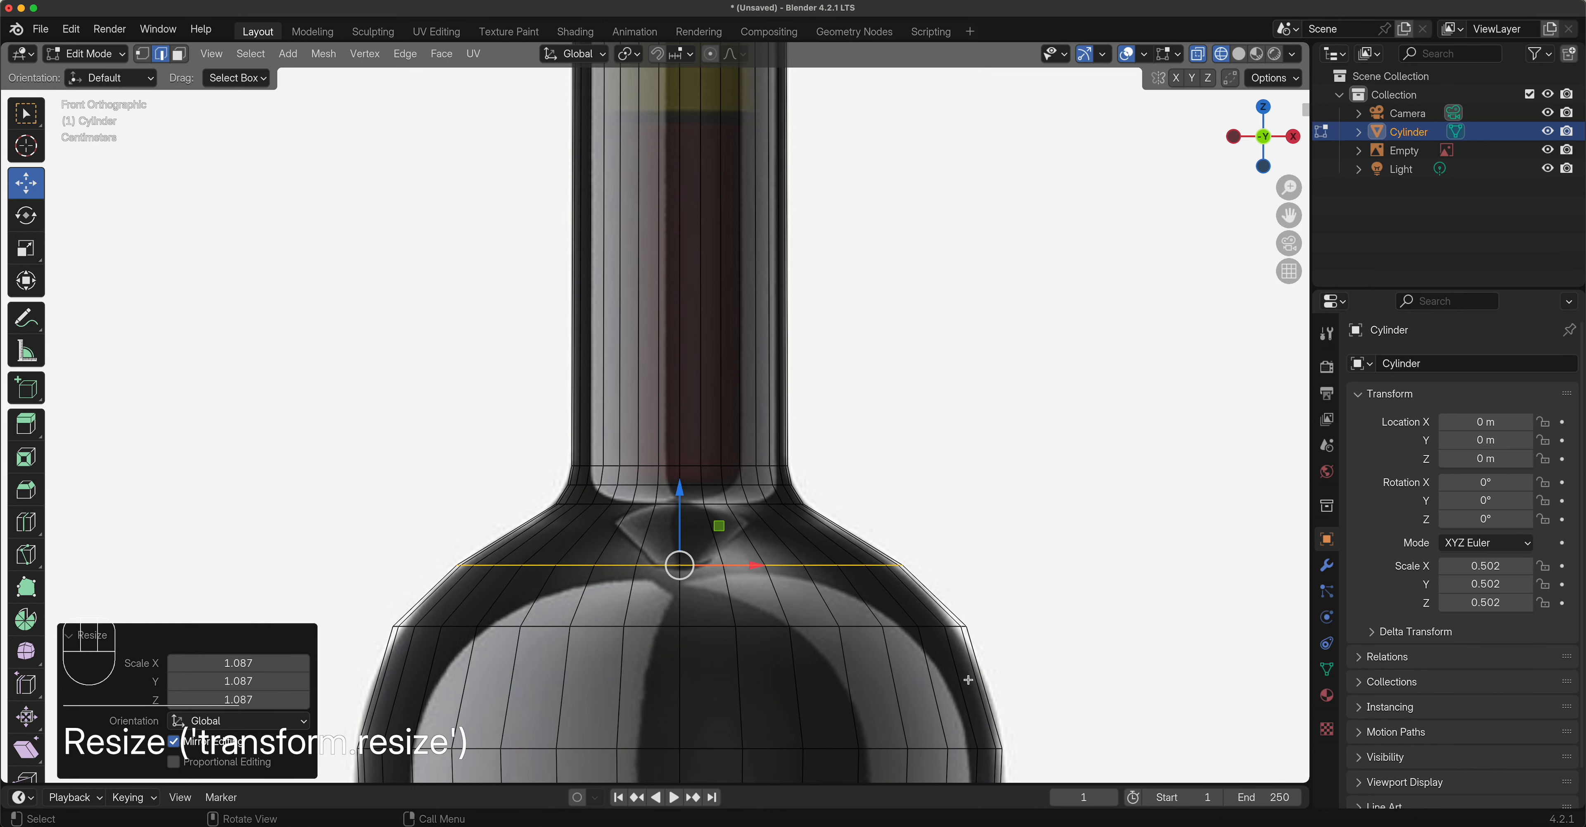
key("ctrl+r")
left_click(969, 678)
key("s")
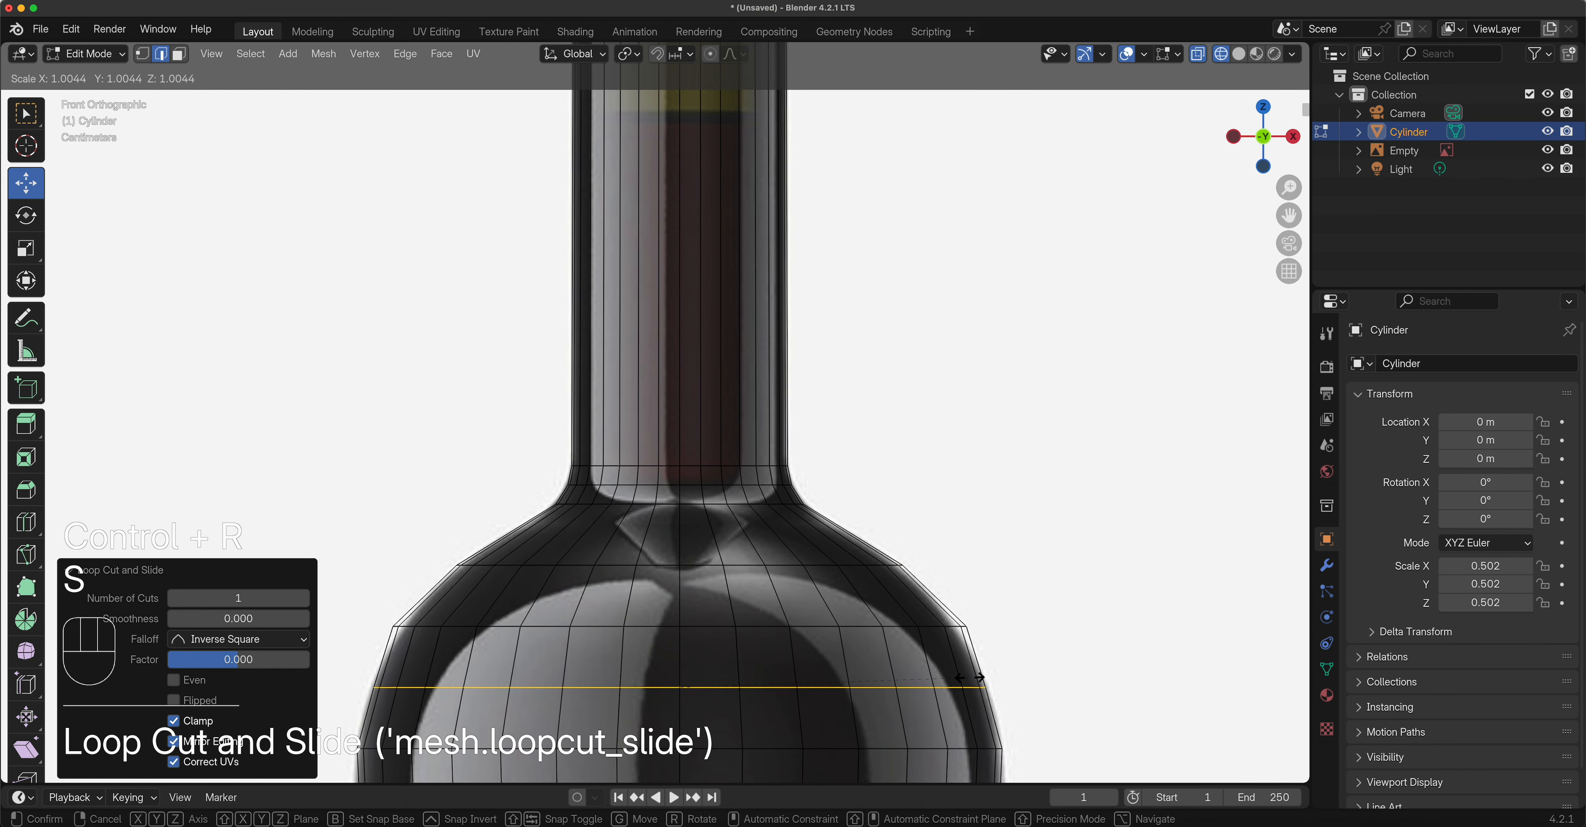
left_click(992, 699)
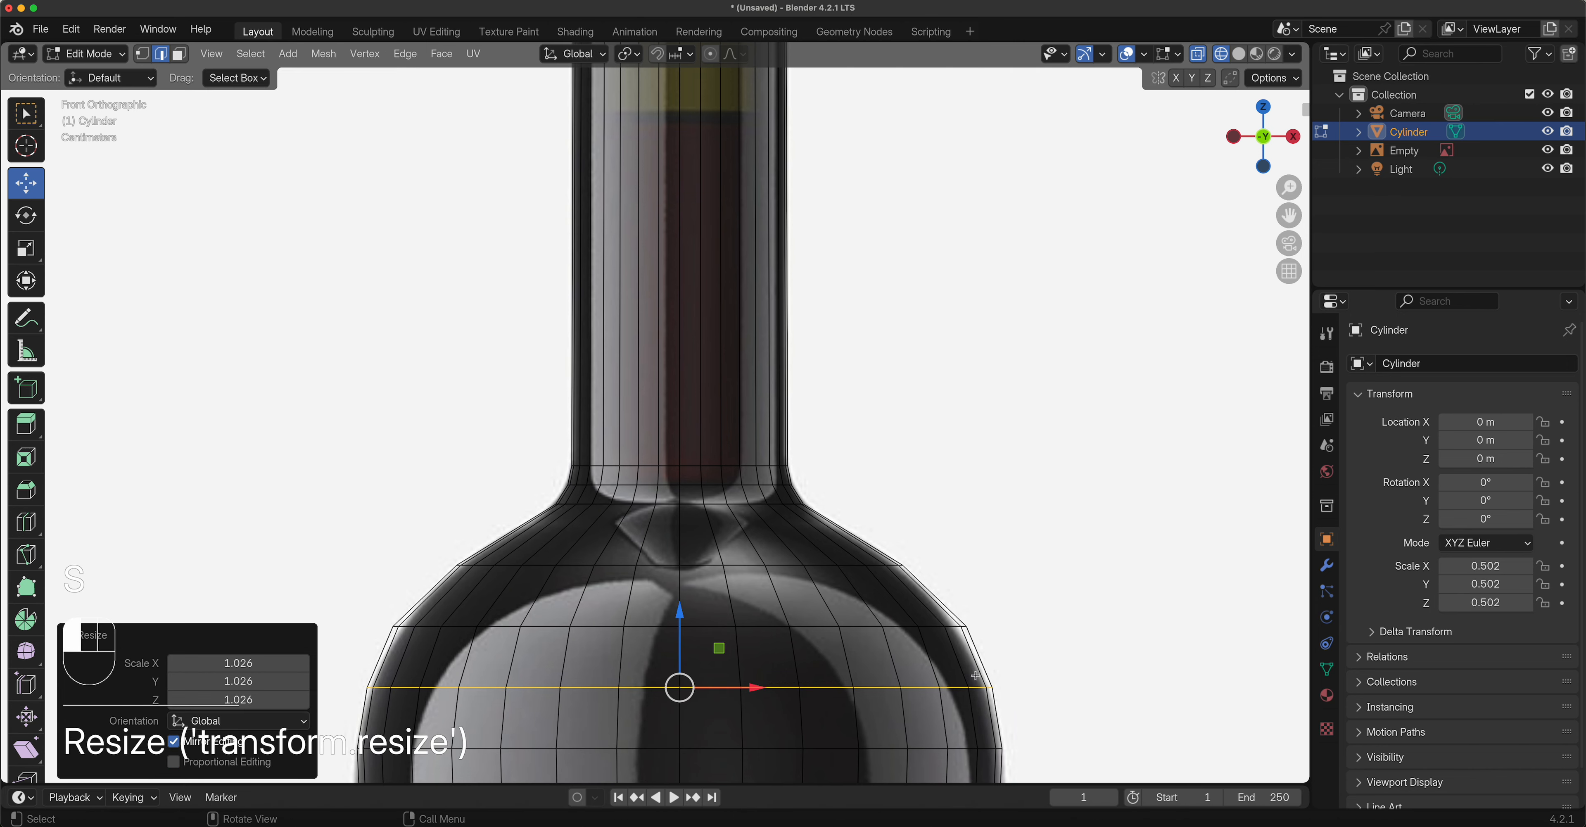
Frame the bottle and switch back to Object Mode.
scroll(840, 617, "down", 6)
middle_click_drag(764, 607, 788, 445, "shift")
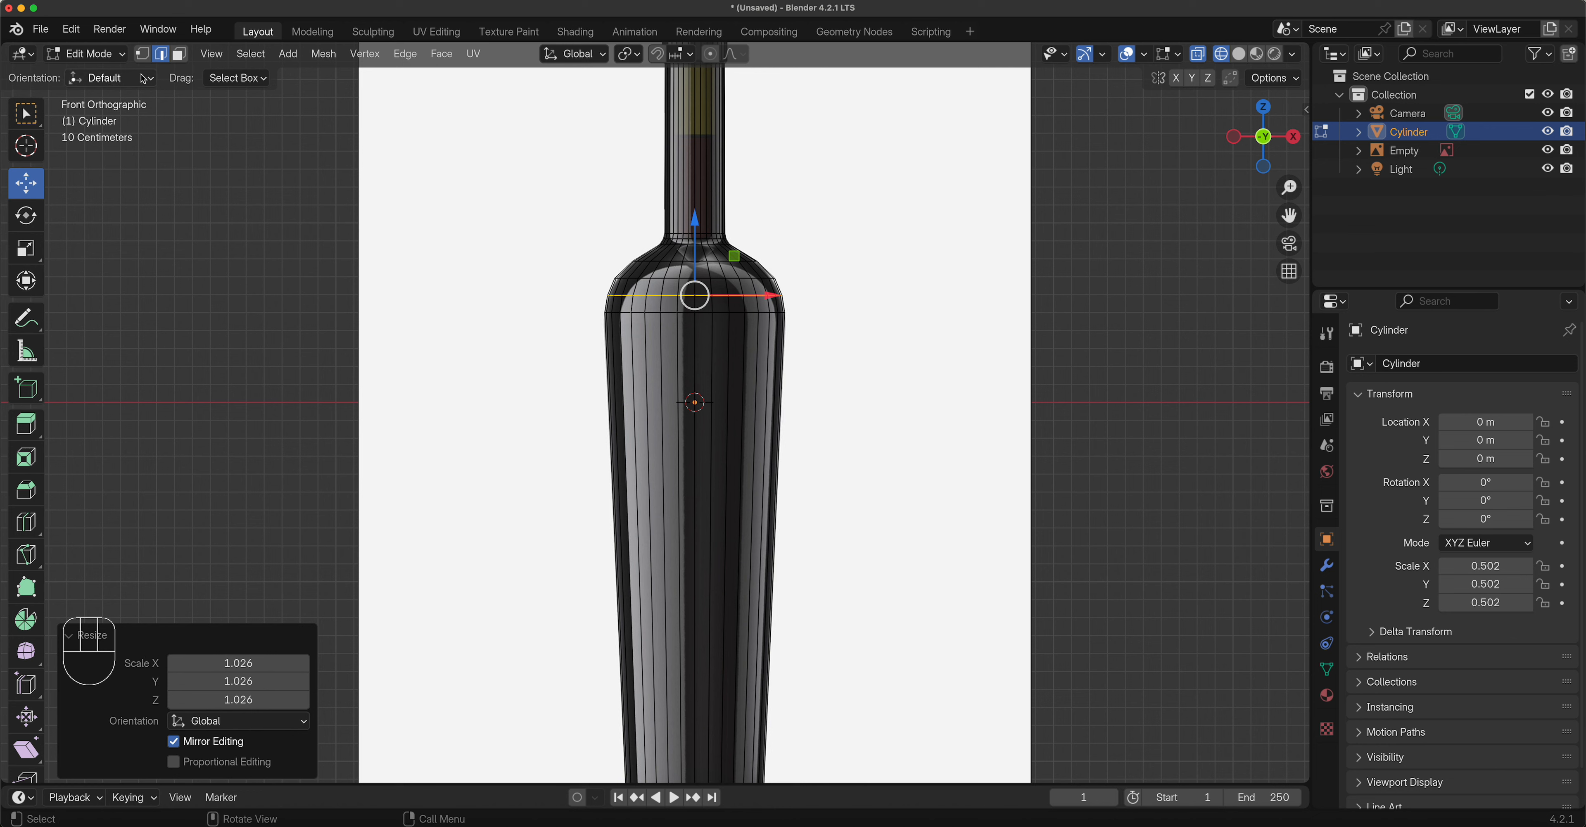
left_click(86, 54)
left_click(99, 75)
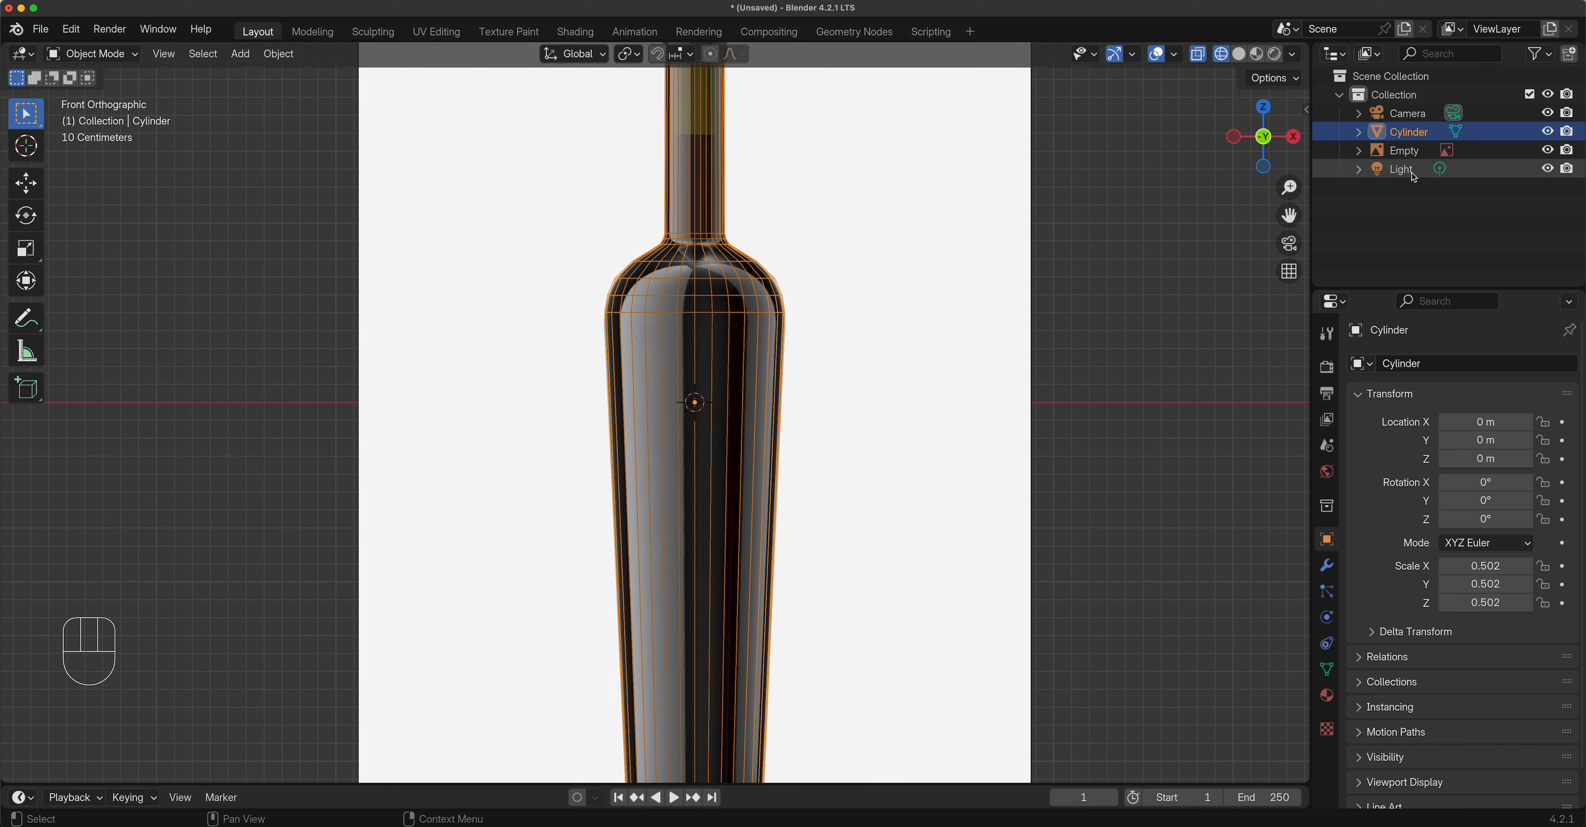
Hide the reference image Empty and view the bottle with Solid shading in perspective.
left_click(1498, 156)
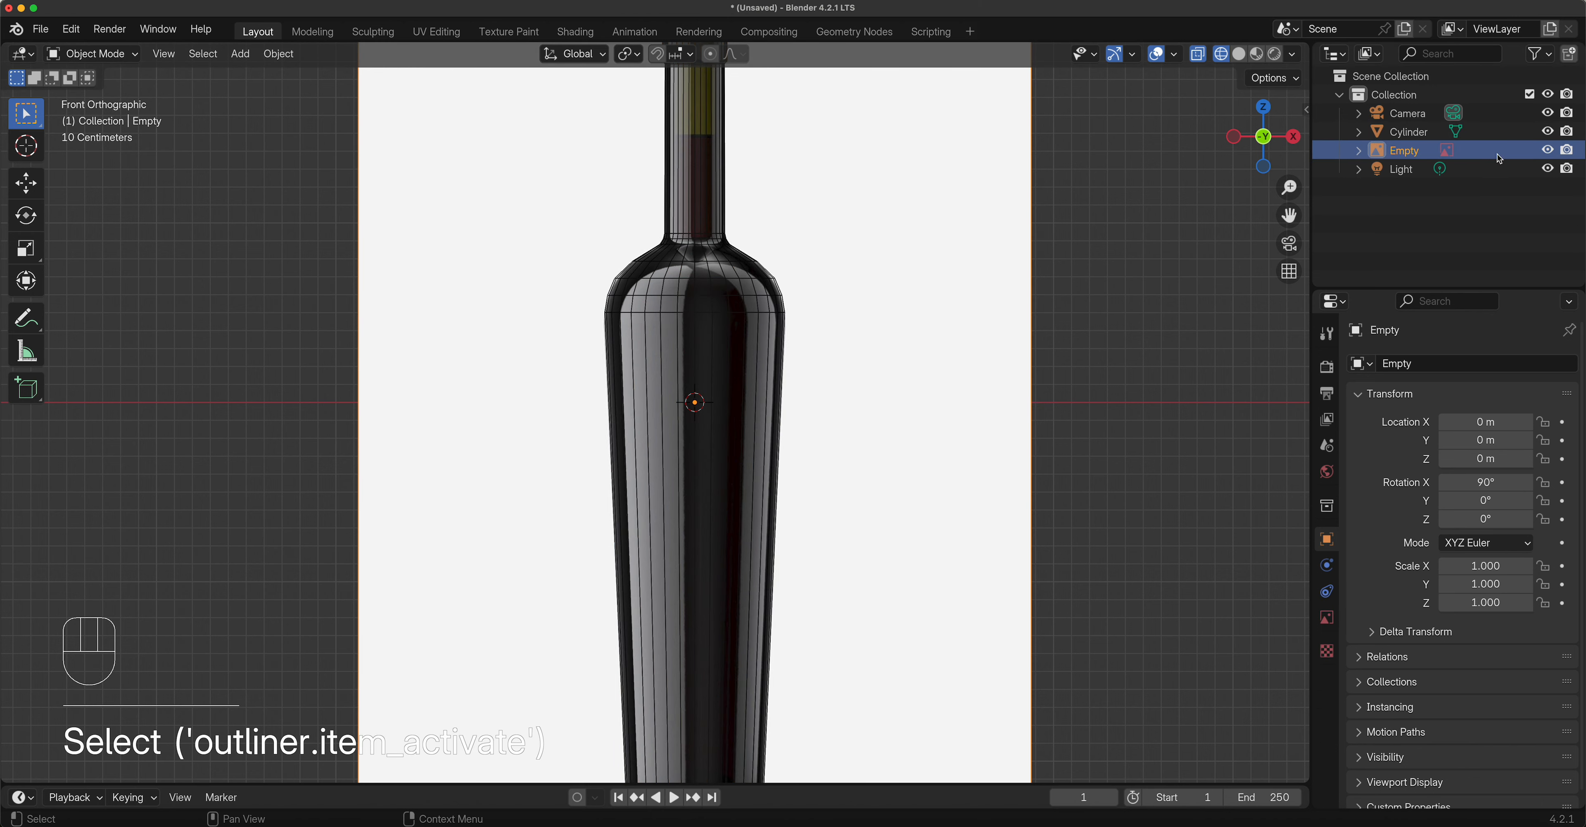
left_click(1548, 150)
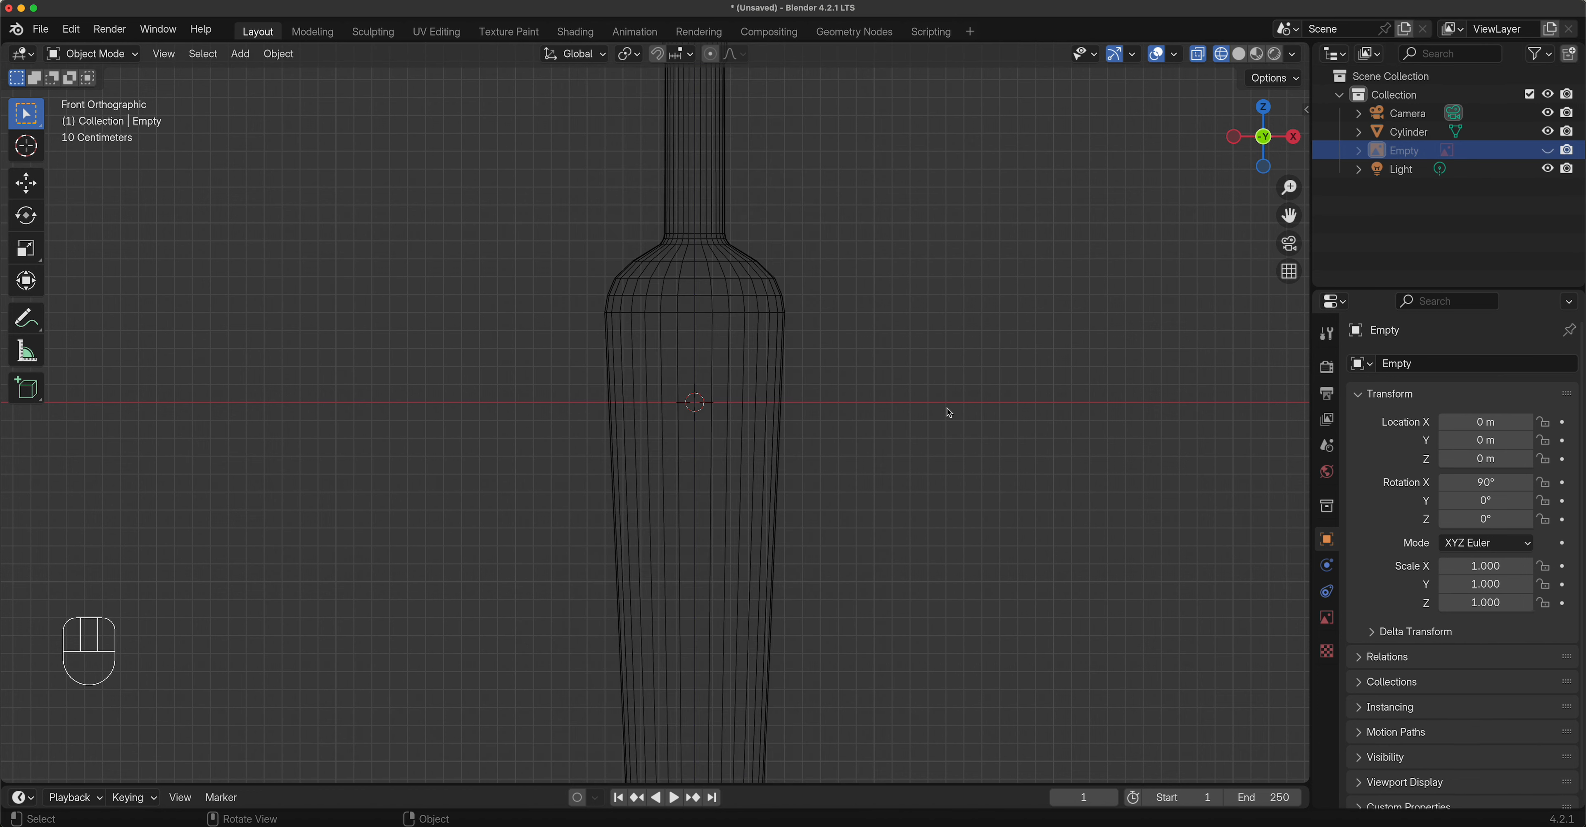
left_click(1238, 54)
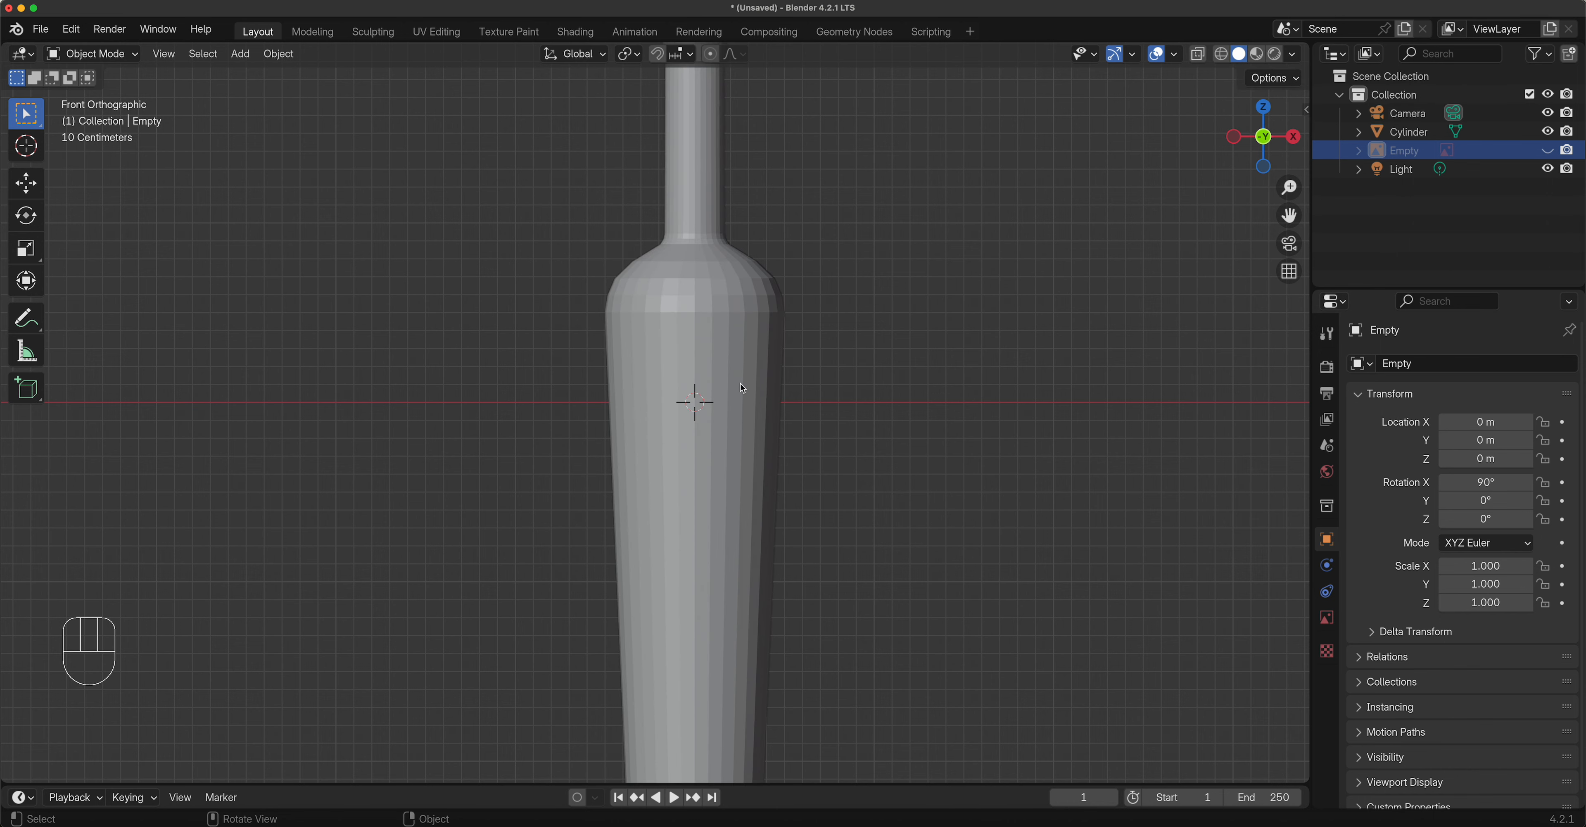
scroll(740, 383, "down", 2)
middle_click_drag(737, 389, 677, 447)
scroll(677, 419, "up", 5)
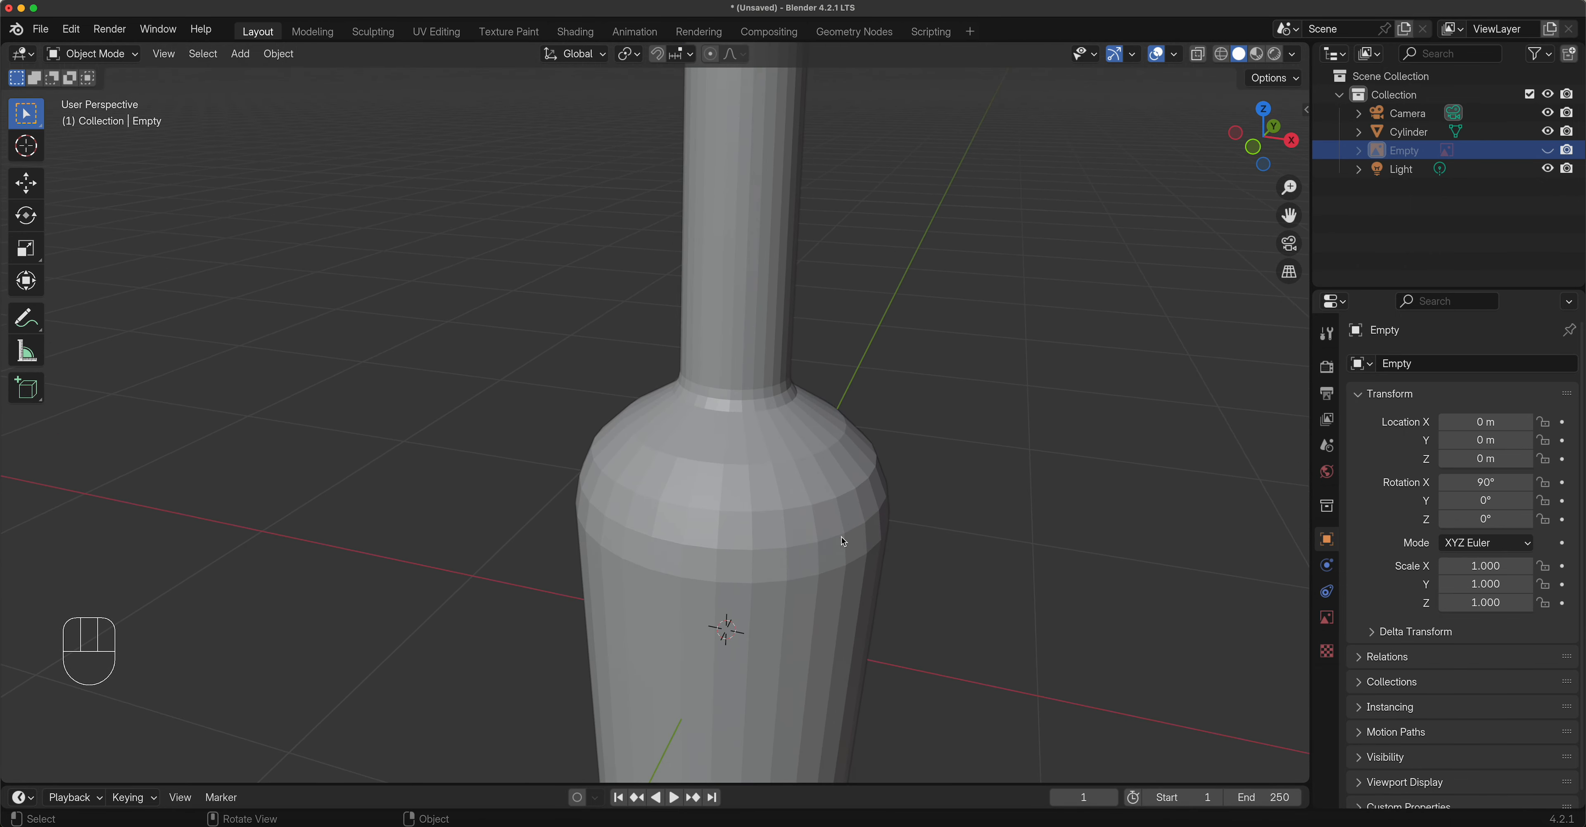
scroll(794, 547, "down", 4)
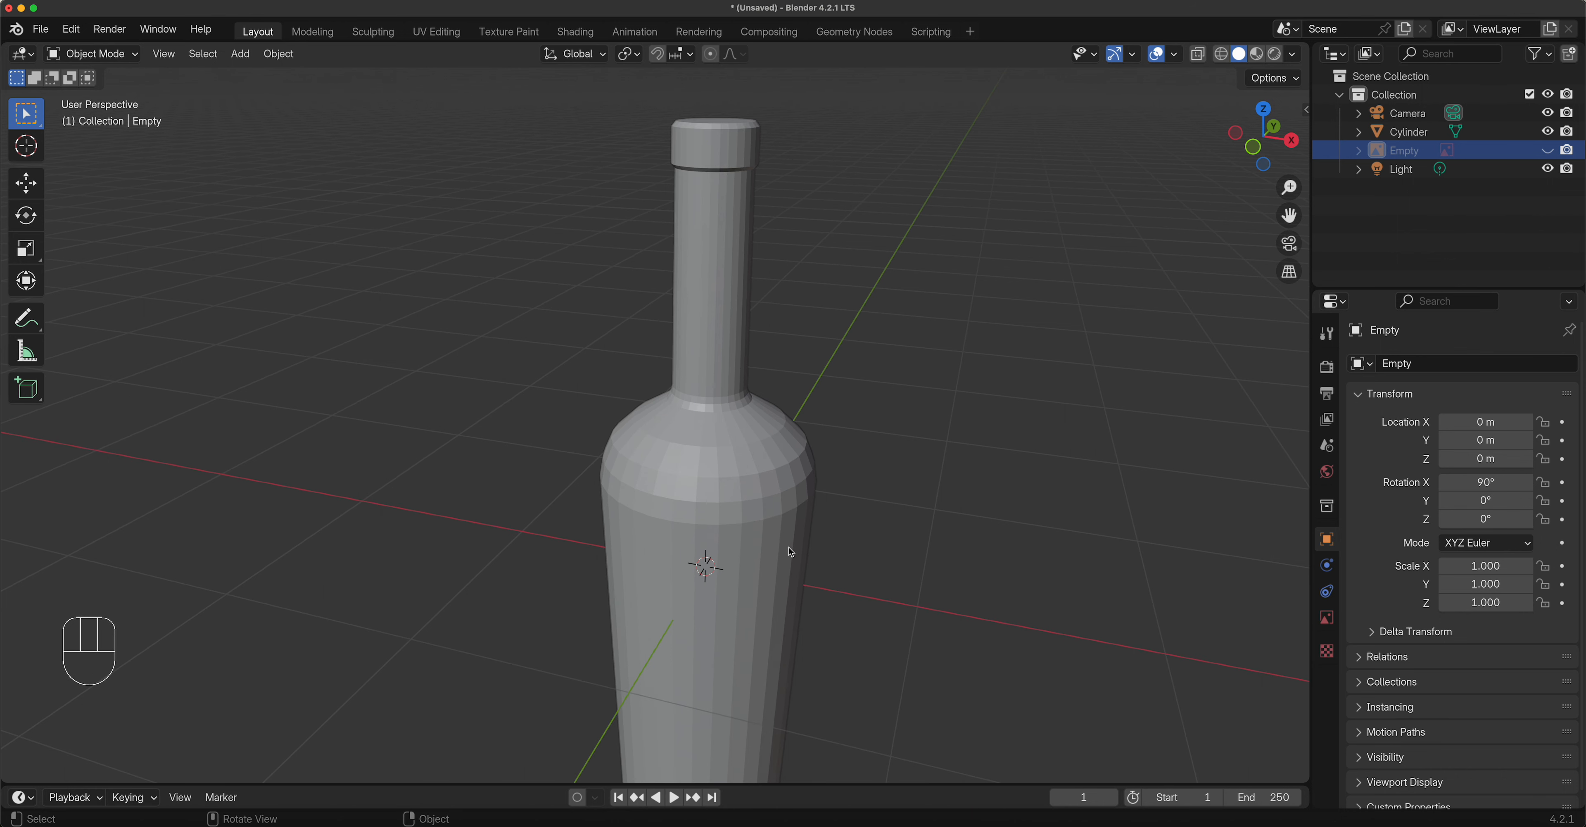
Select the bottle and show its Object Data properties.
left_click(721, 271)
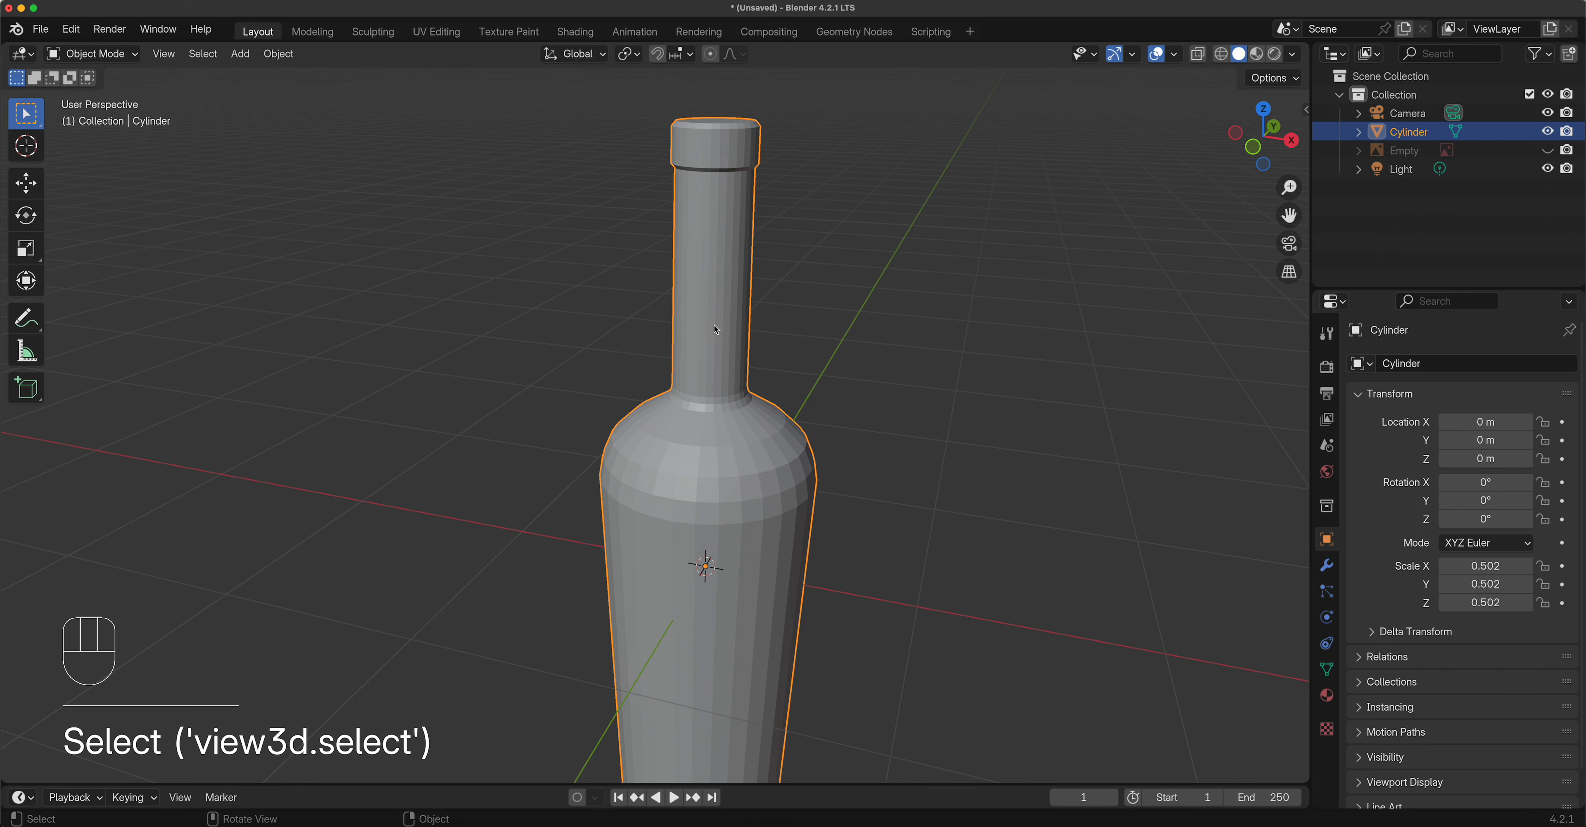
left_click(1325, 671)
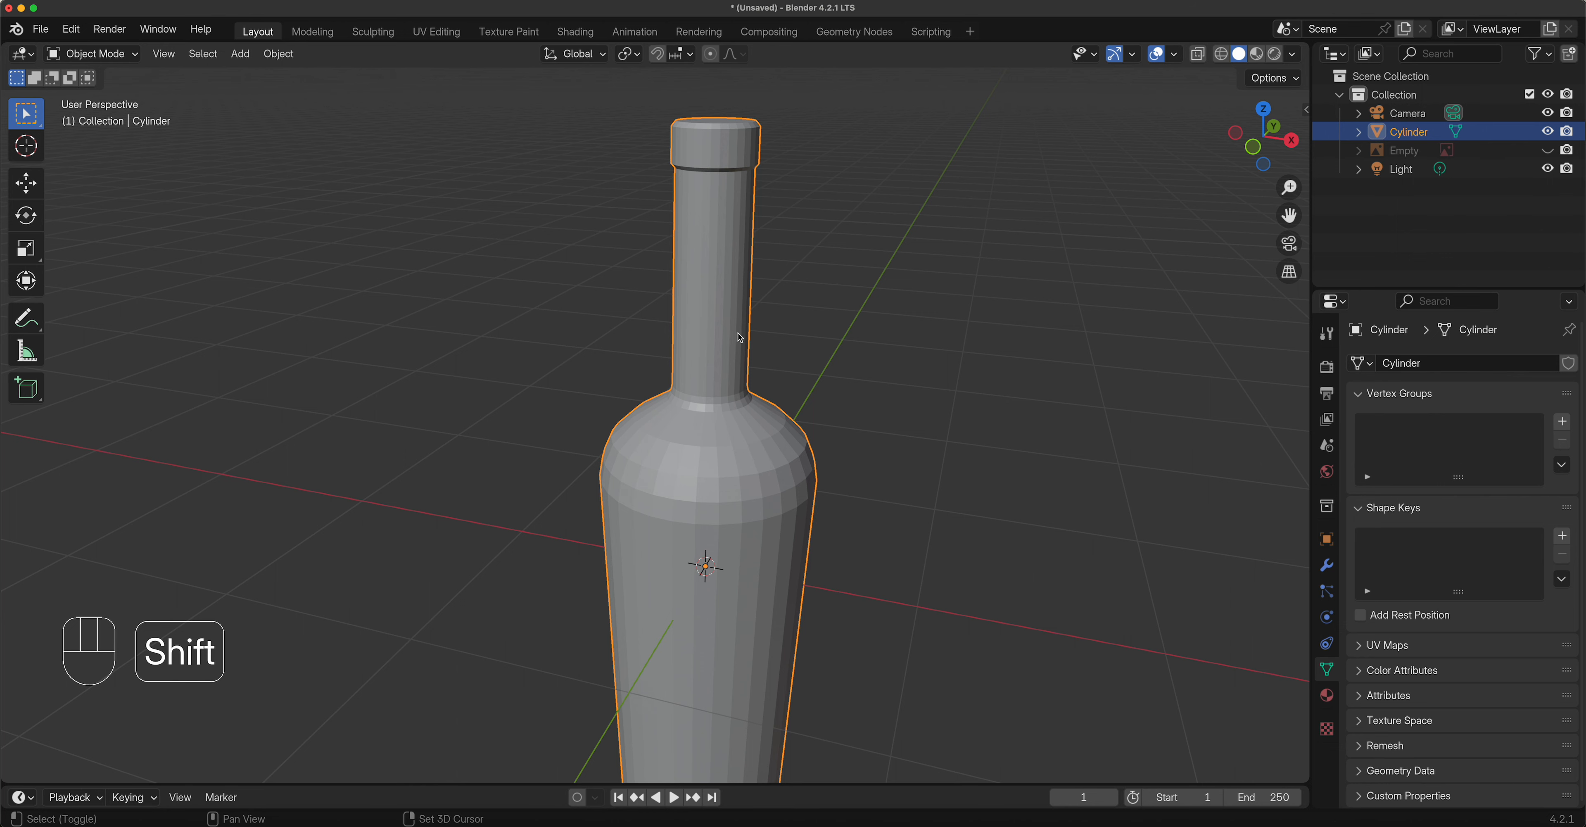
middle_click_drag(739, 337, 706, 391, "shift")
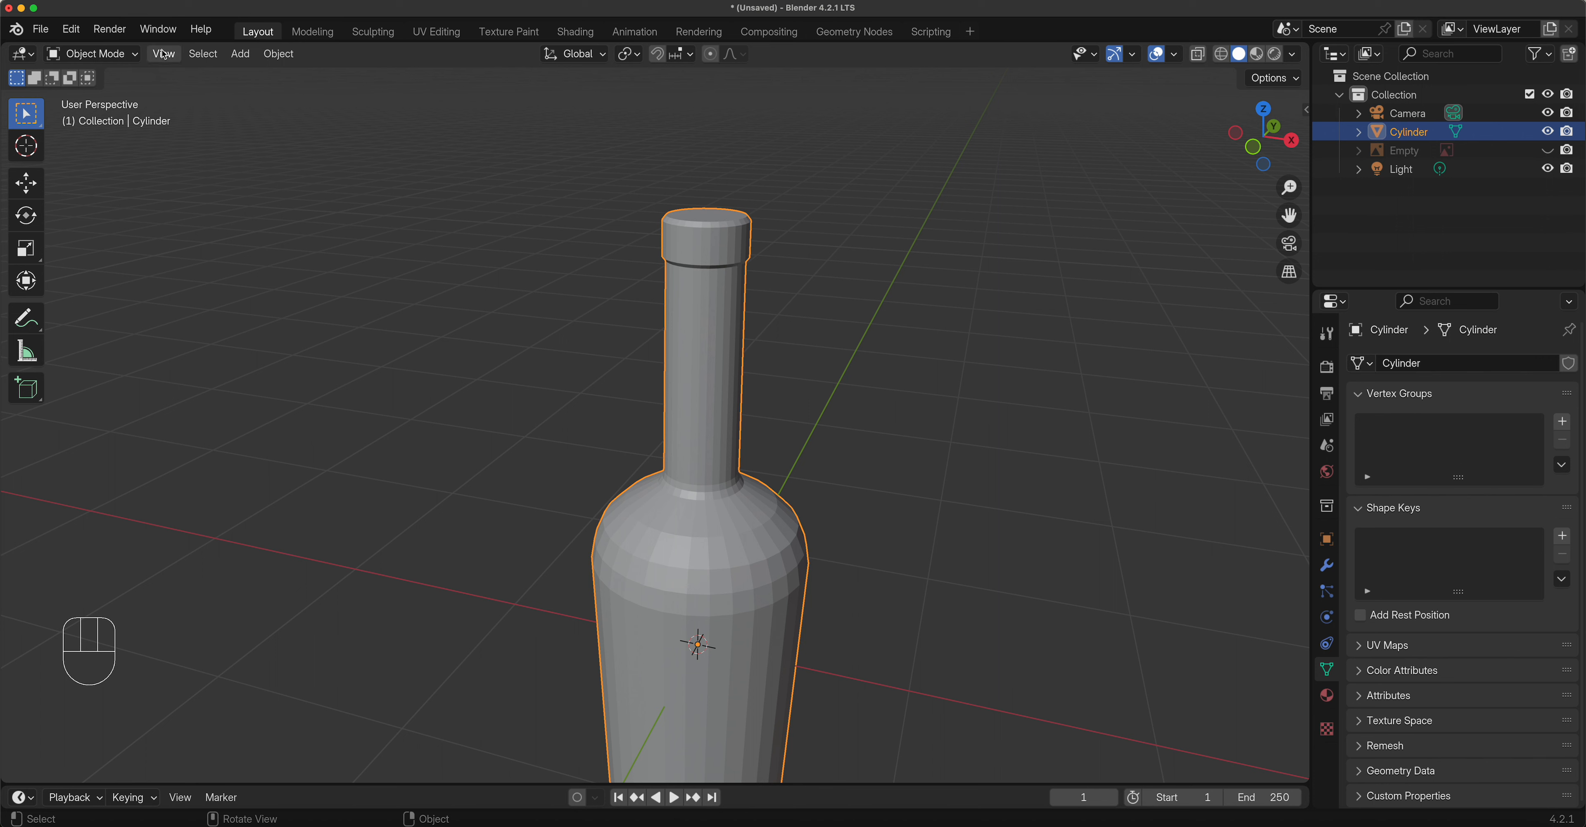
Apply Shade Smooth to the bottle from its Object context menu.
right_click(715, 294)
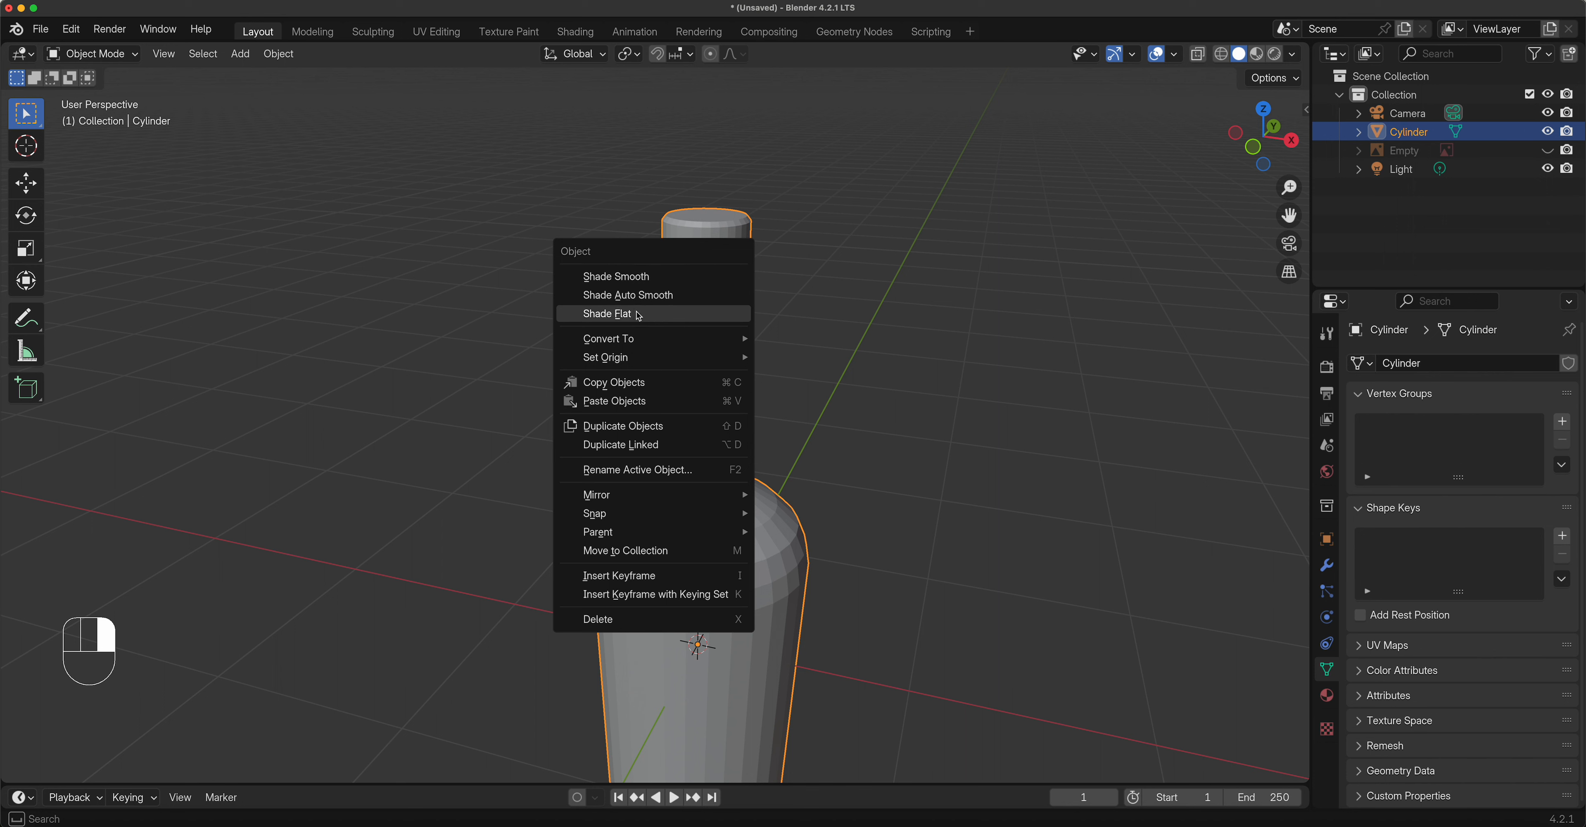
left_click(646, 286)
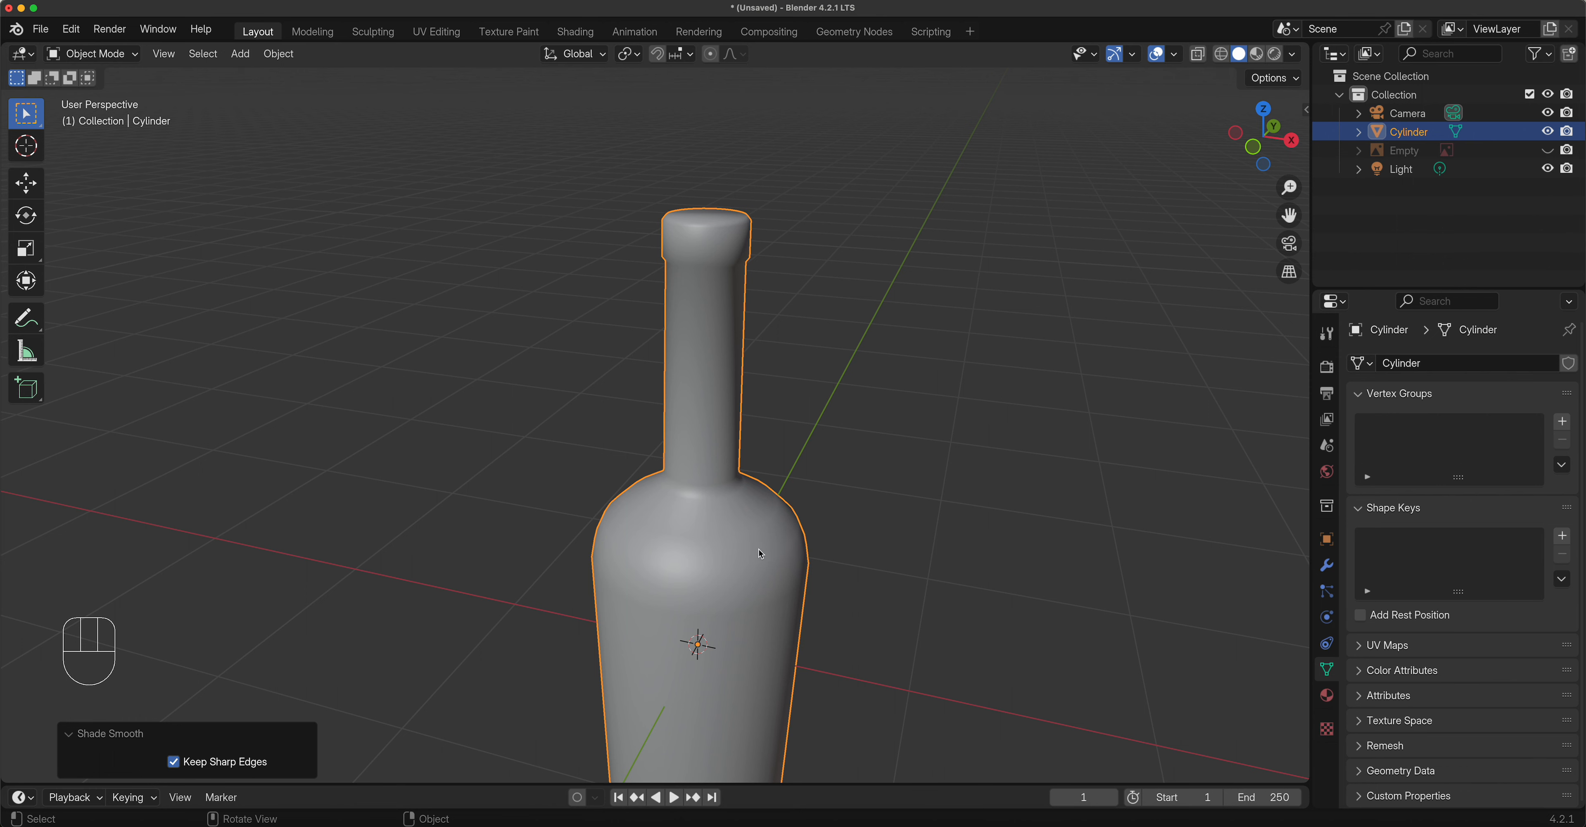
middle_click_drag(658, 579, 717, 443, "shift")
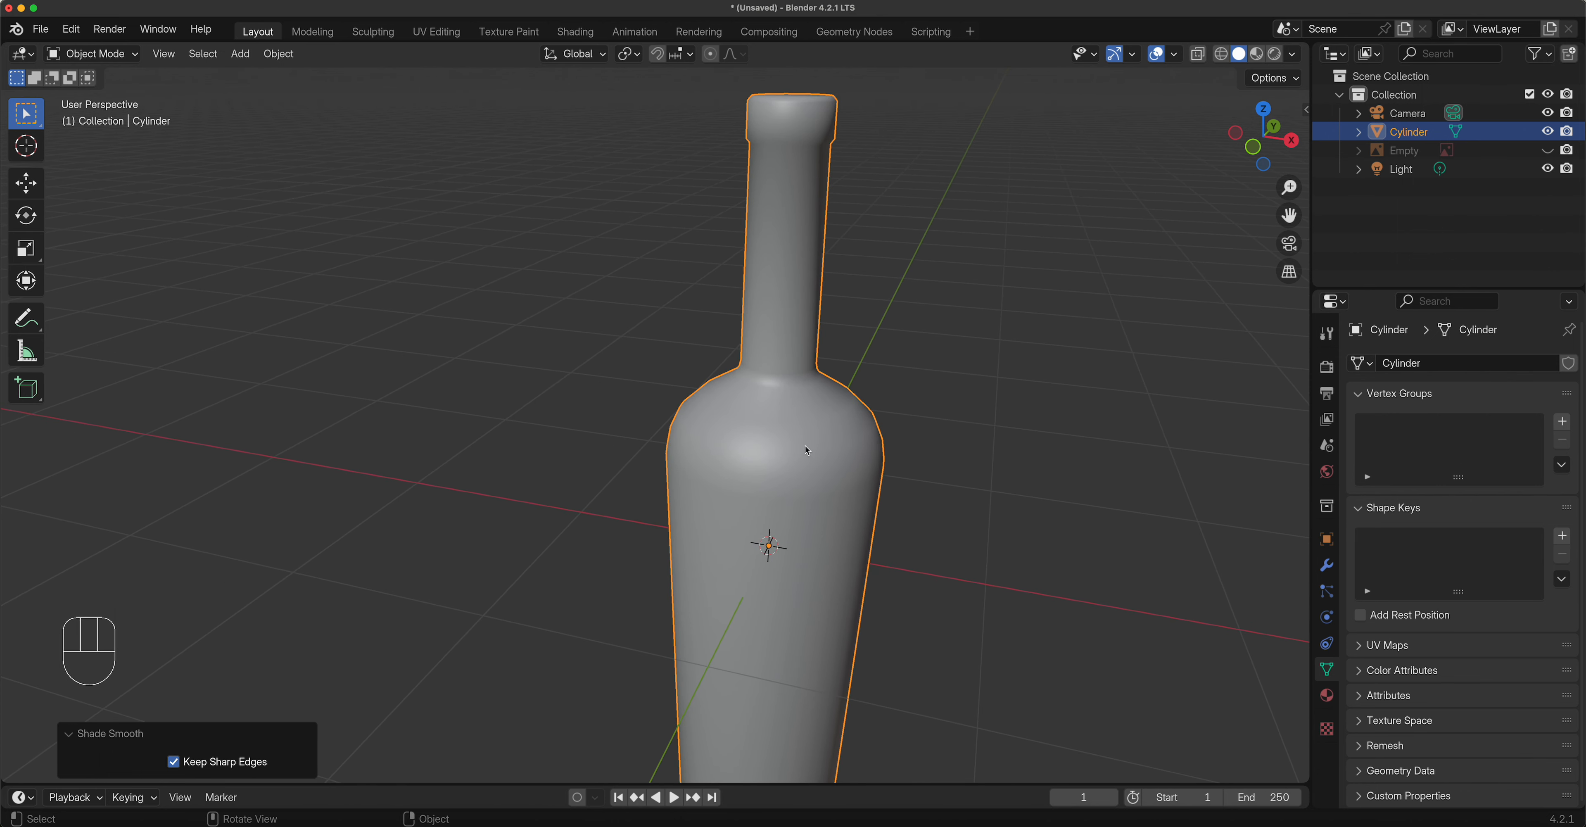
Inspect the smoothed bottle from the front, then orbit down onto its cap.
key("KP_1")
scroll(747, 429, "up", 5)
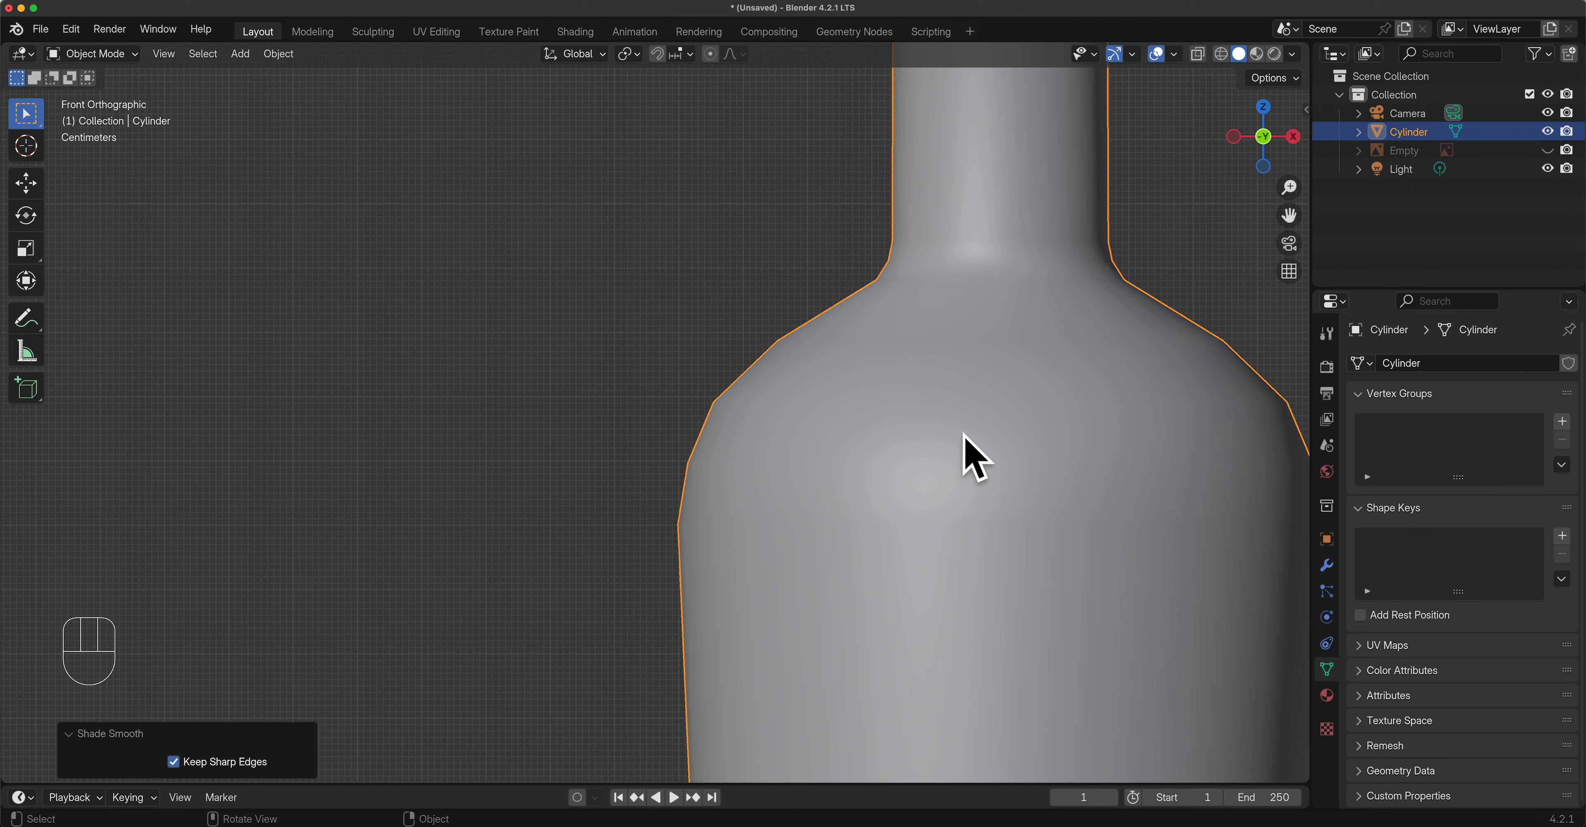
scroll(930, 515, "down", 4)
middle_click_drag(857, 343, 843, 632, "shift")
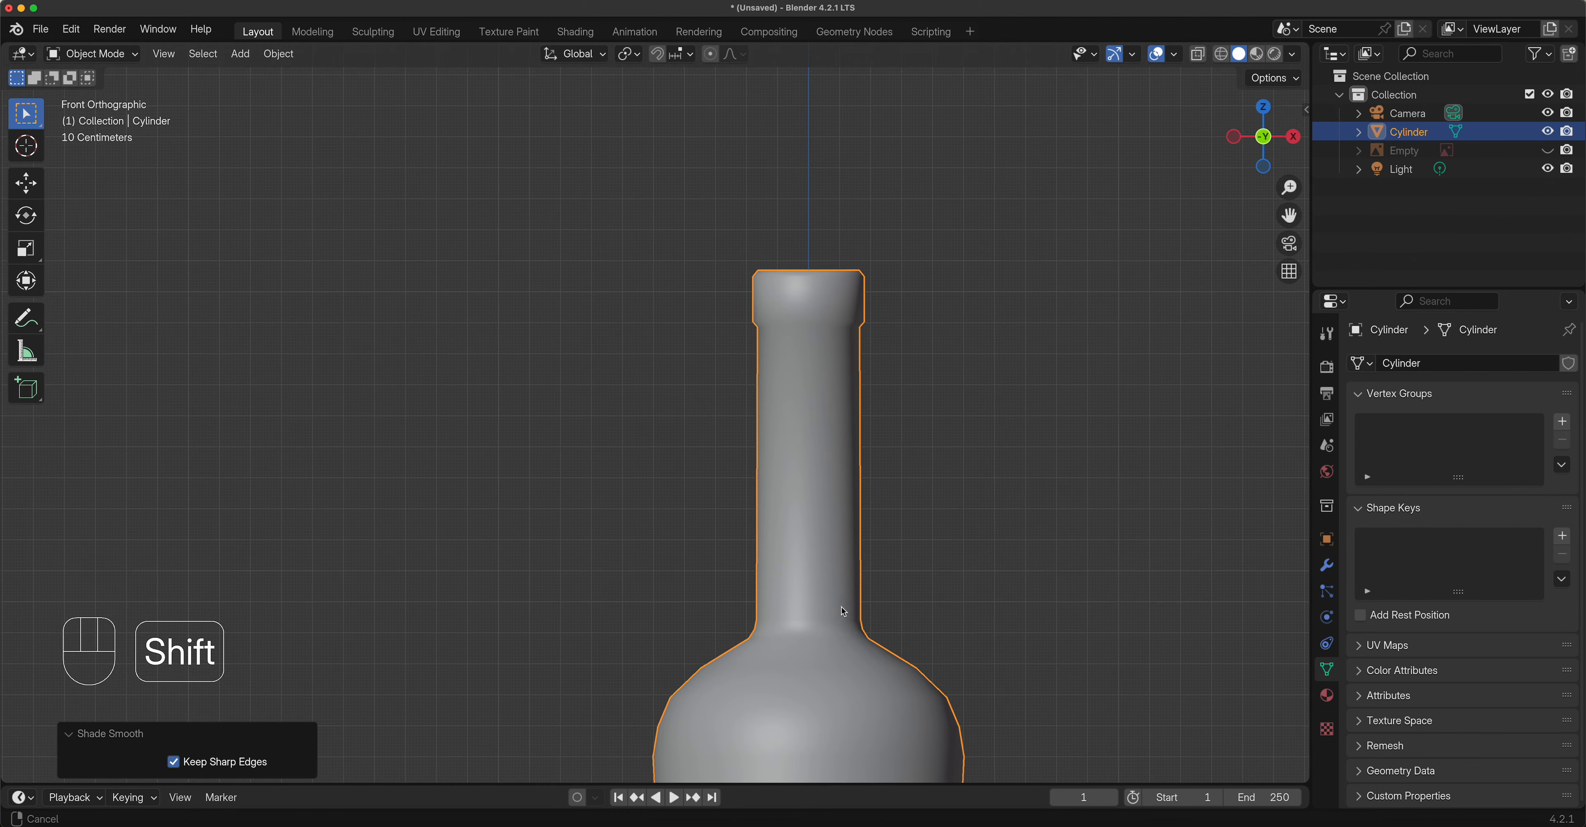
middle_click_drag(820, 391, 813, 581, "shift")
middle_click_drag(817, 506, 848, 484)
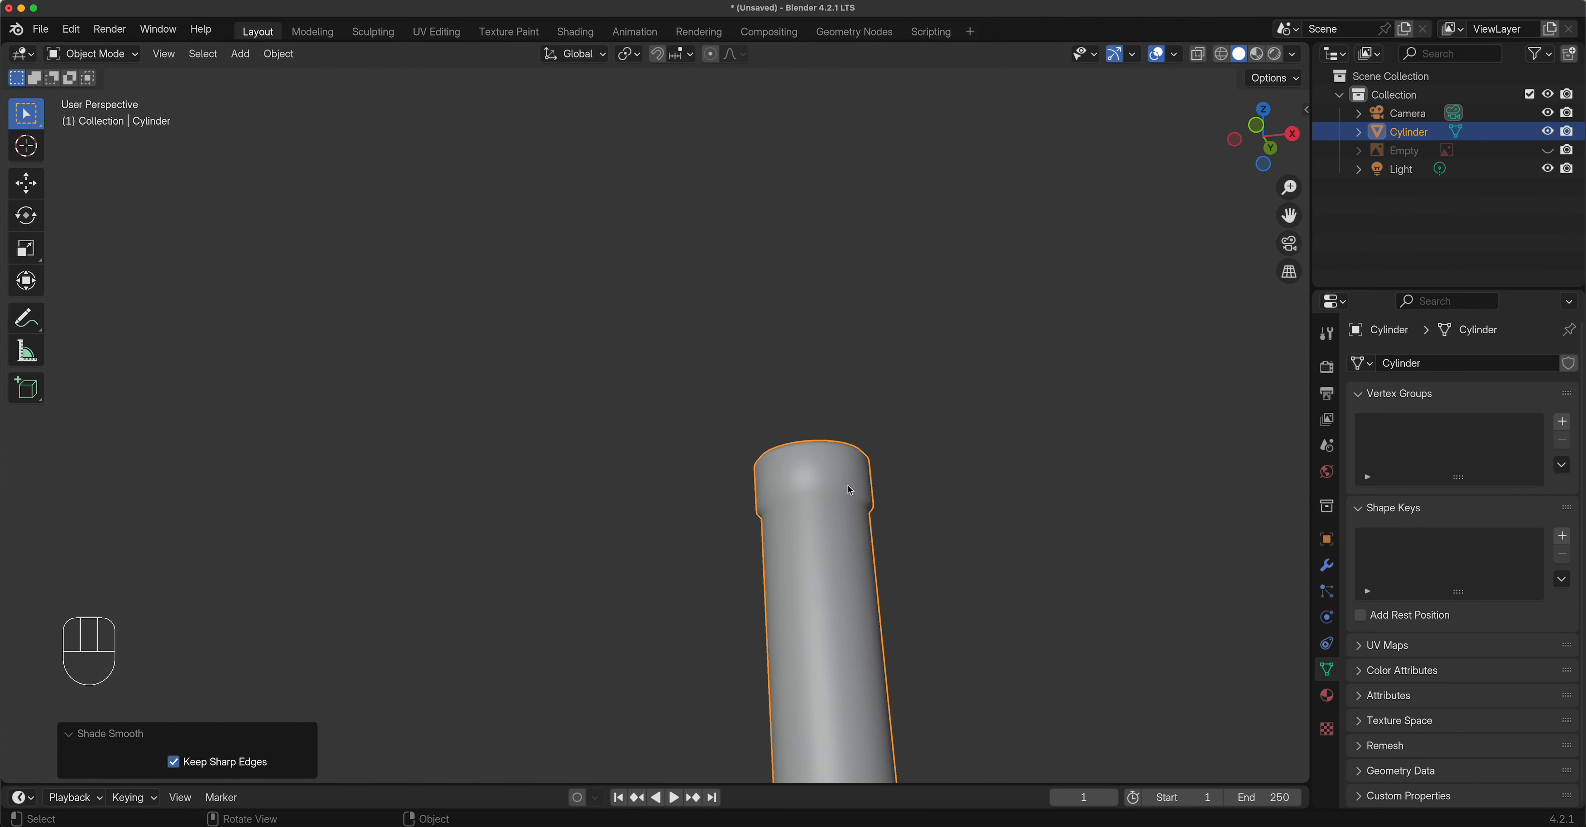
scroll(852, 487, "up", 4)
middle_click_drag(959, 546, 678, 417, "shift")
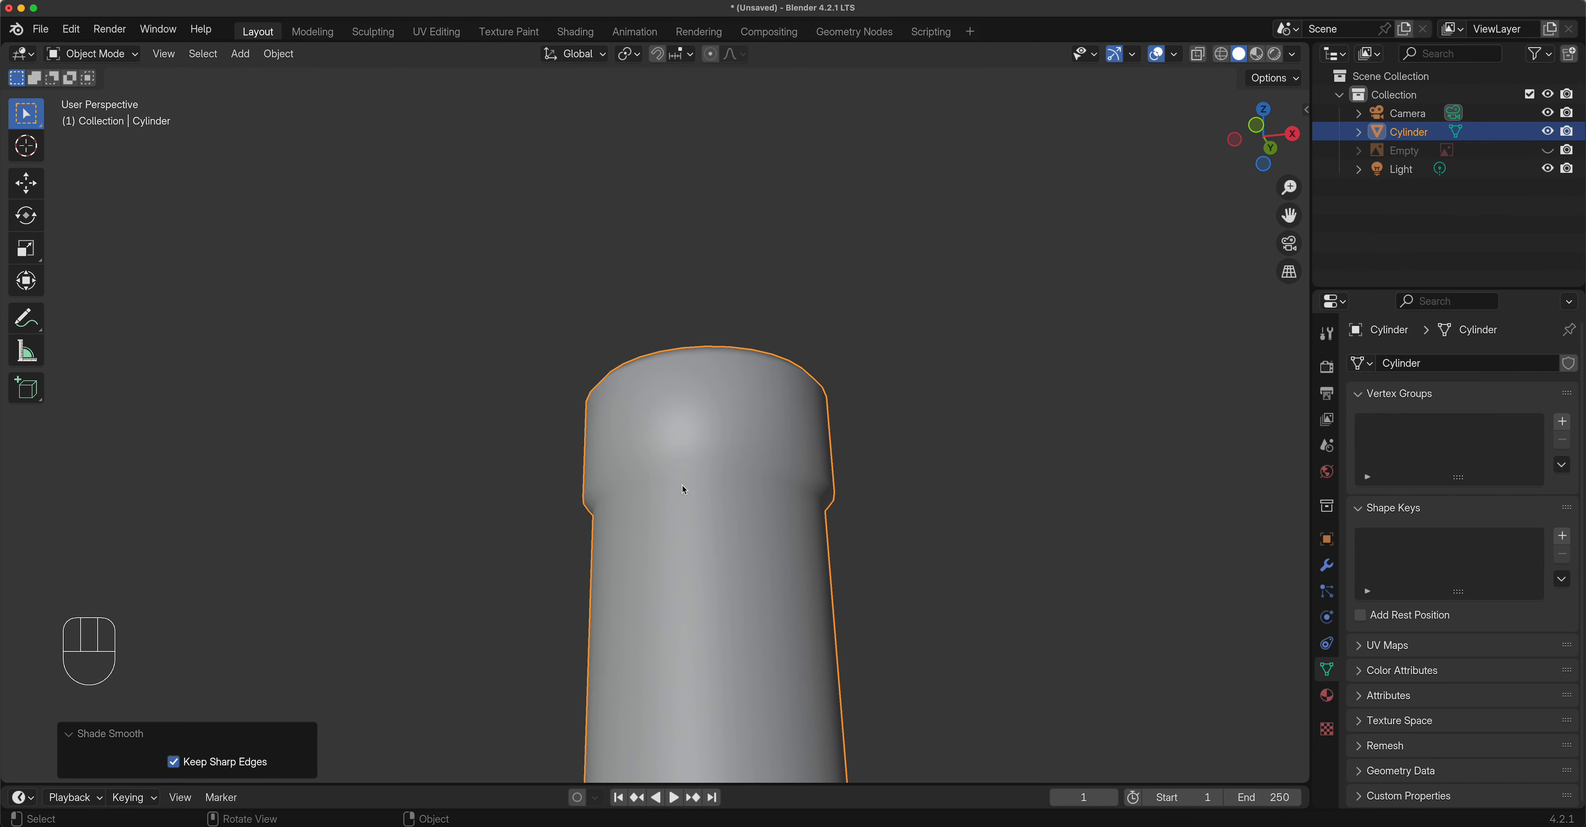
middle_click_drag(684, 490, 752, 559)
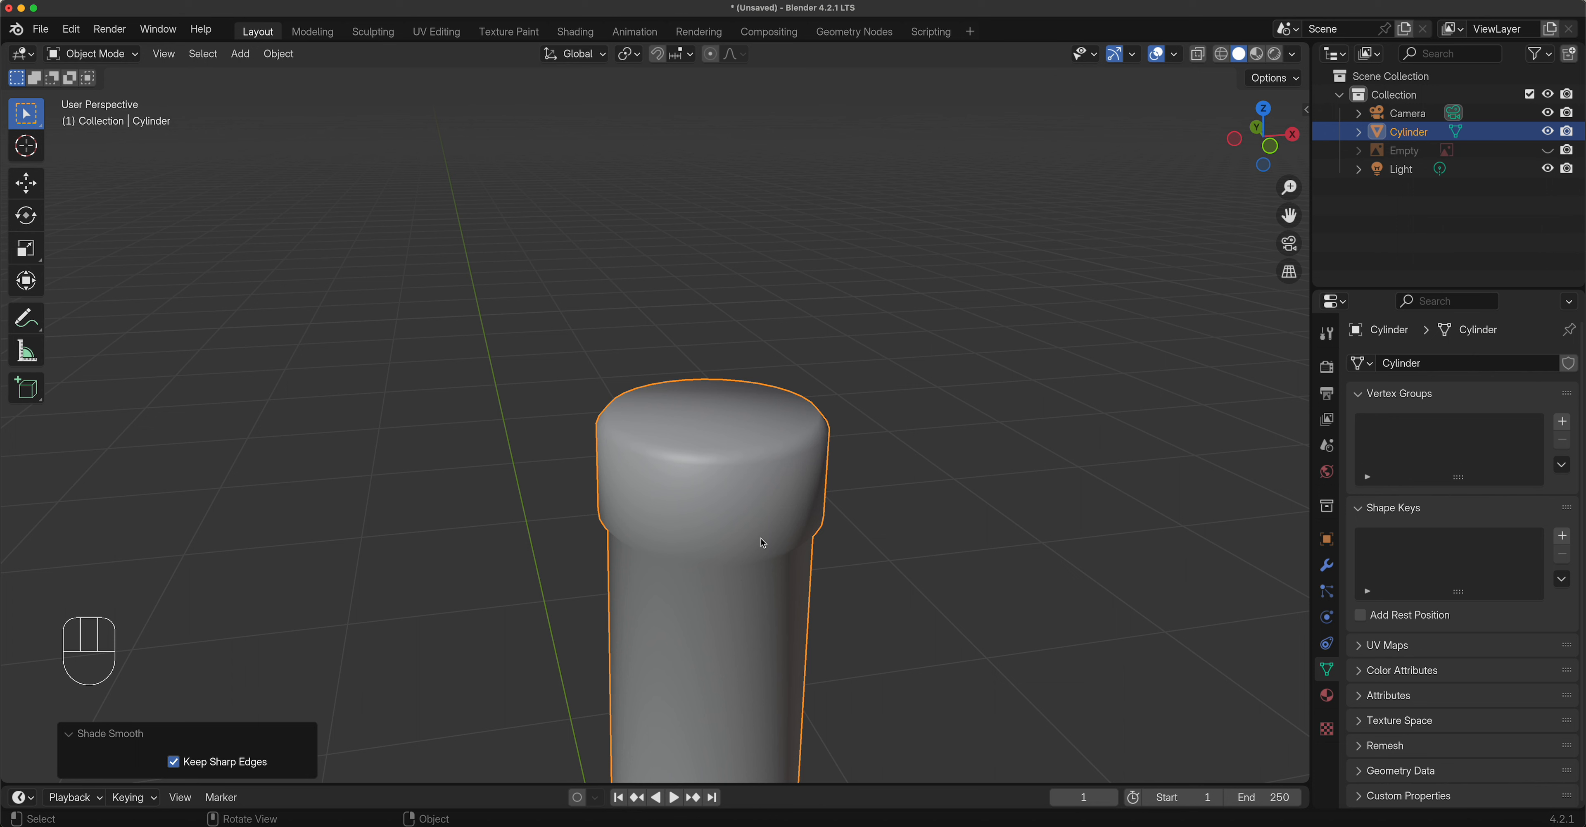
right_click(726, 503)
left_click(629, 506)
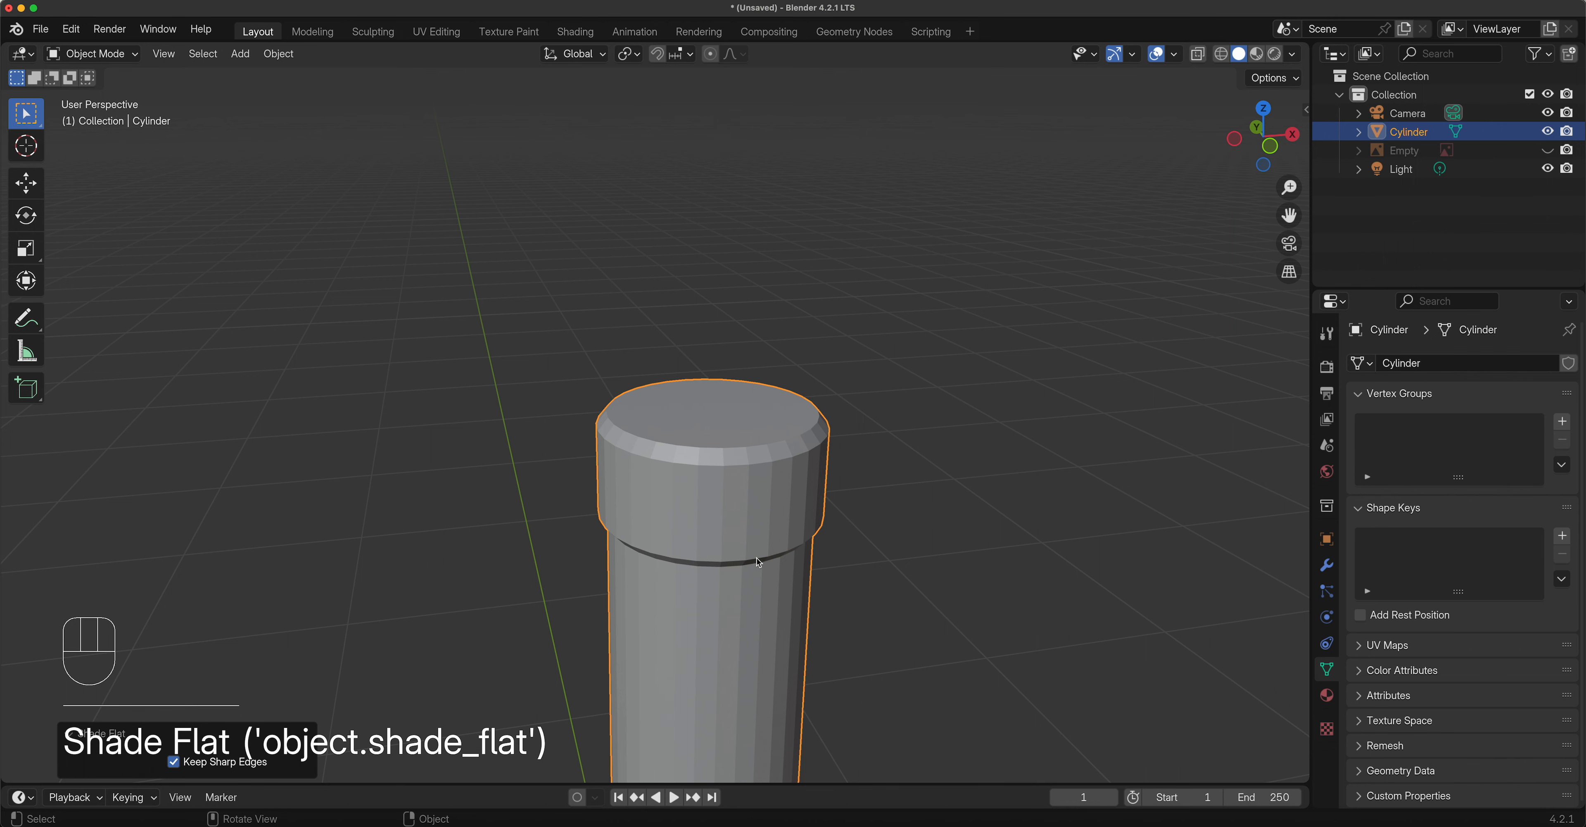
middle_click_drag(735, 628, 757, 131, "shift")
middle_click_drag(696, 408, 682, 700, "shift")
middle_click_drag(768, 298, 725, 346)
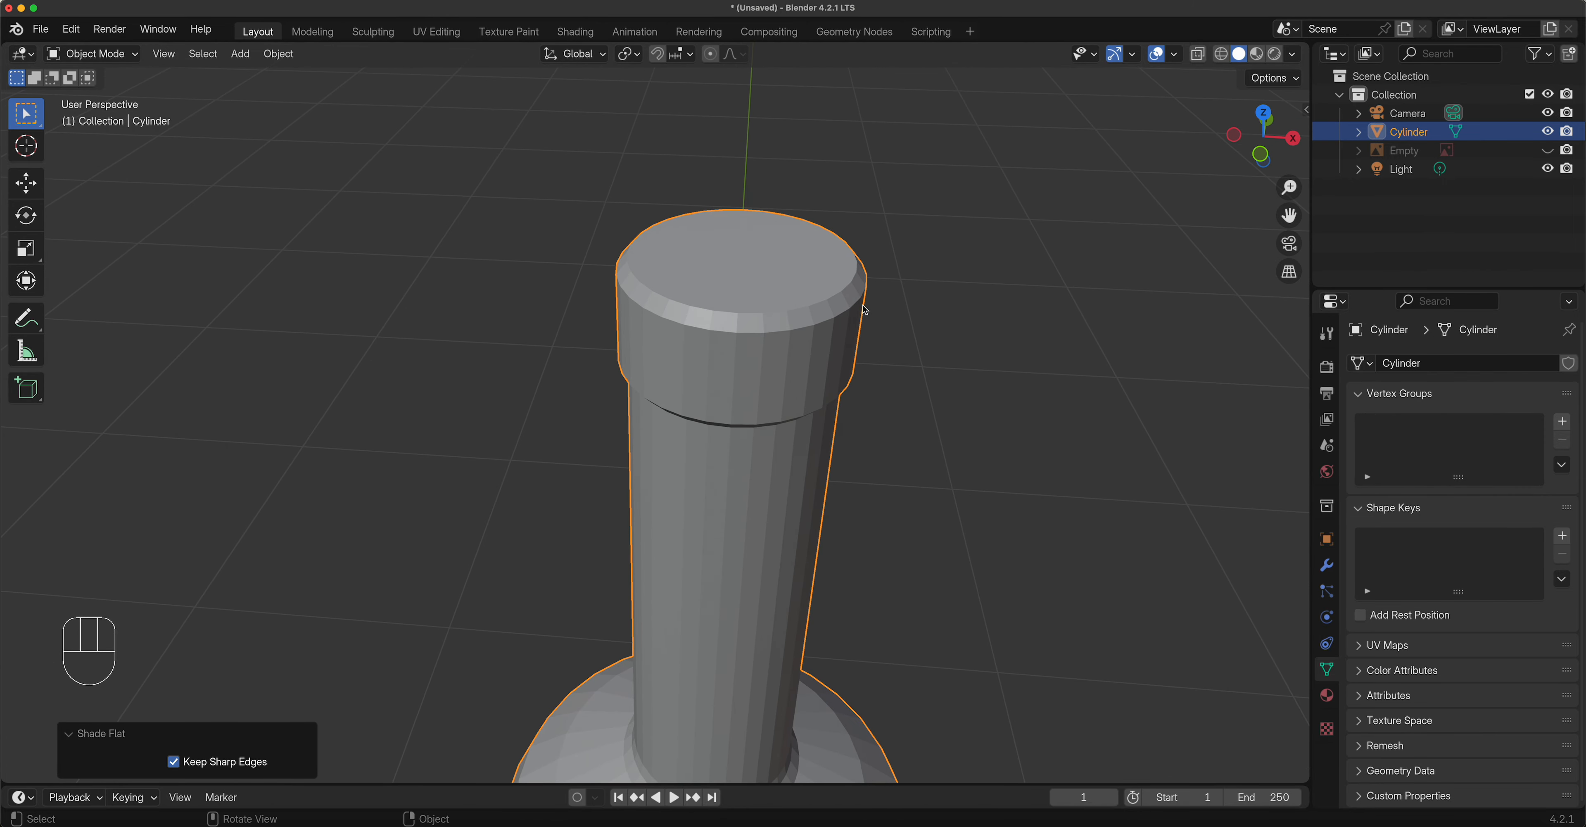
mouse_move(738, 312)
middle_mouse_down()
mouse_move(719, 361)
mouse_move(646, 288)
mouse_move(739, 324)
middle_mouse_up()
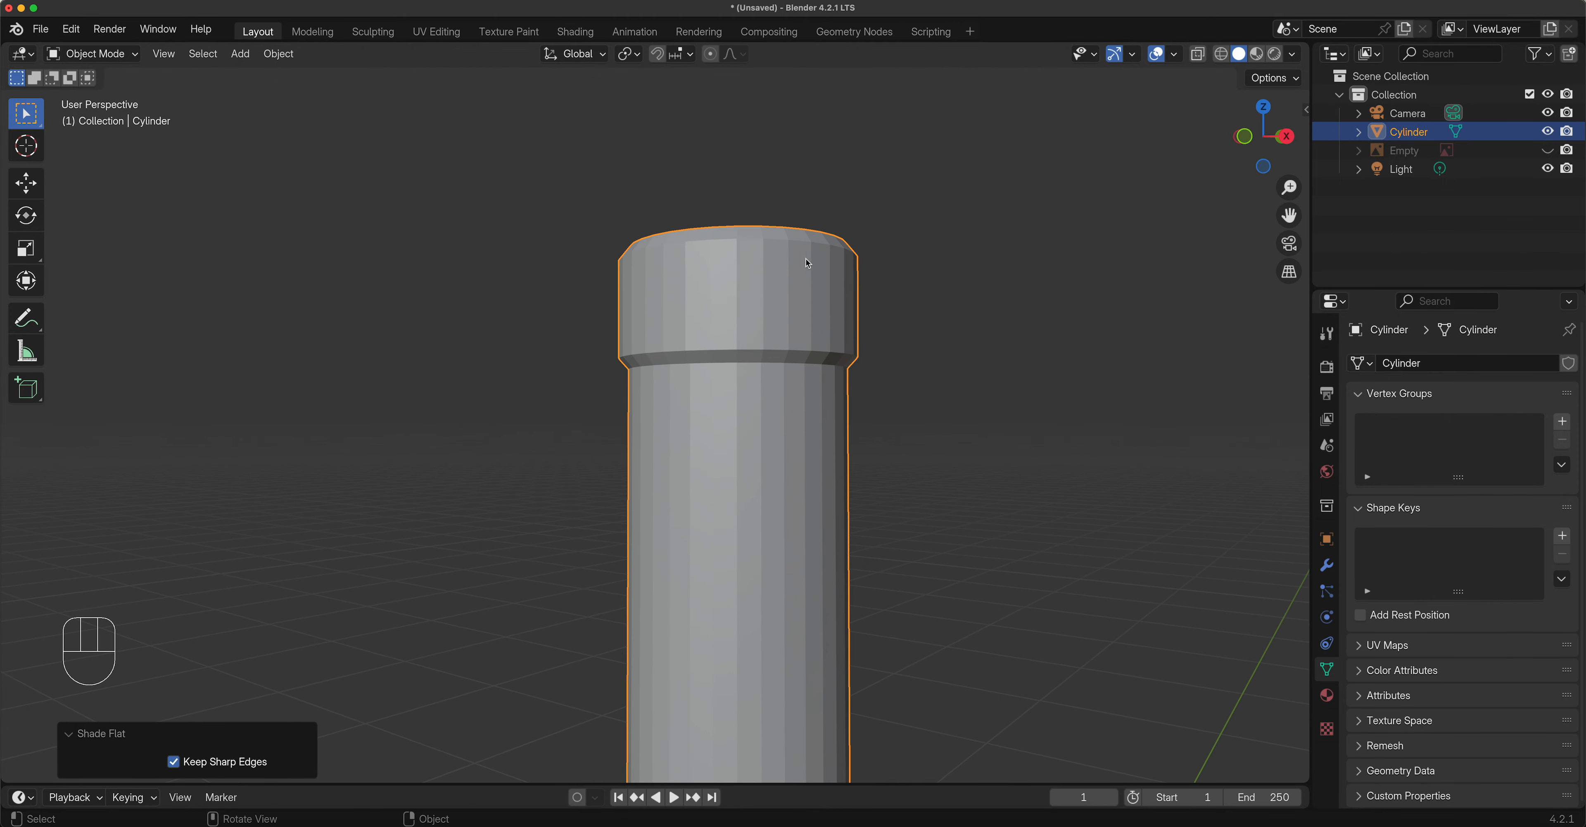
right_click(739, 272)
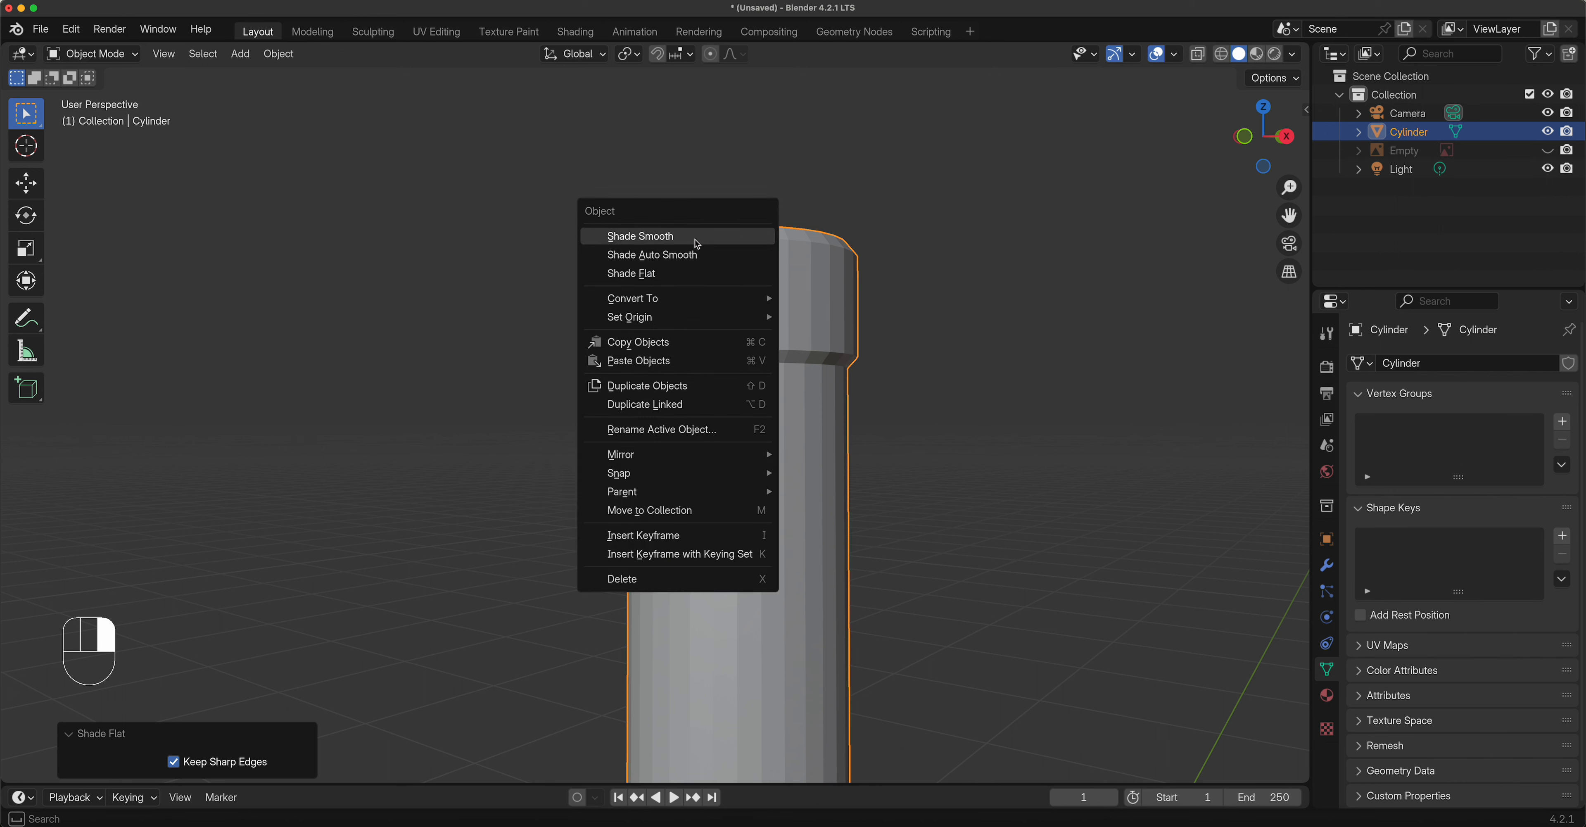
left_click(732, 235)
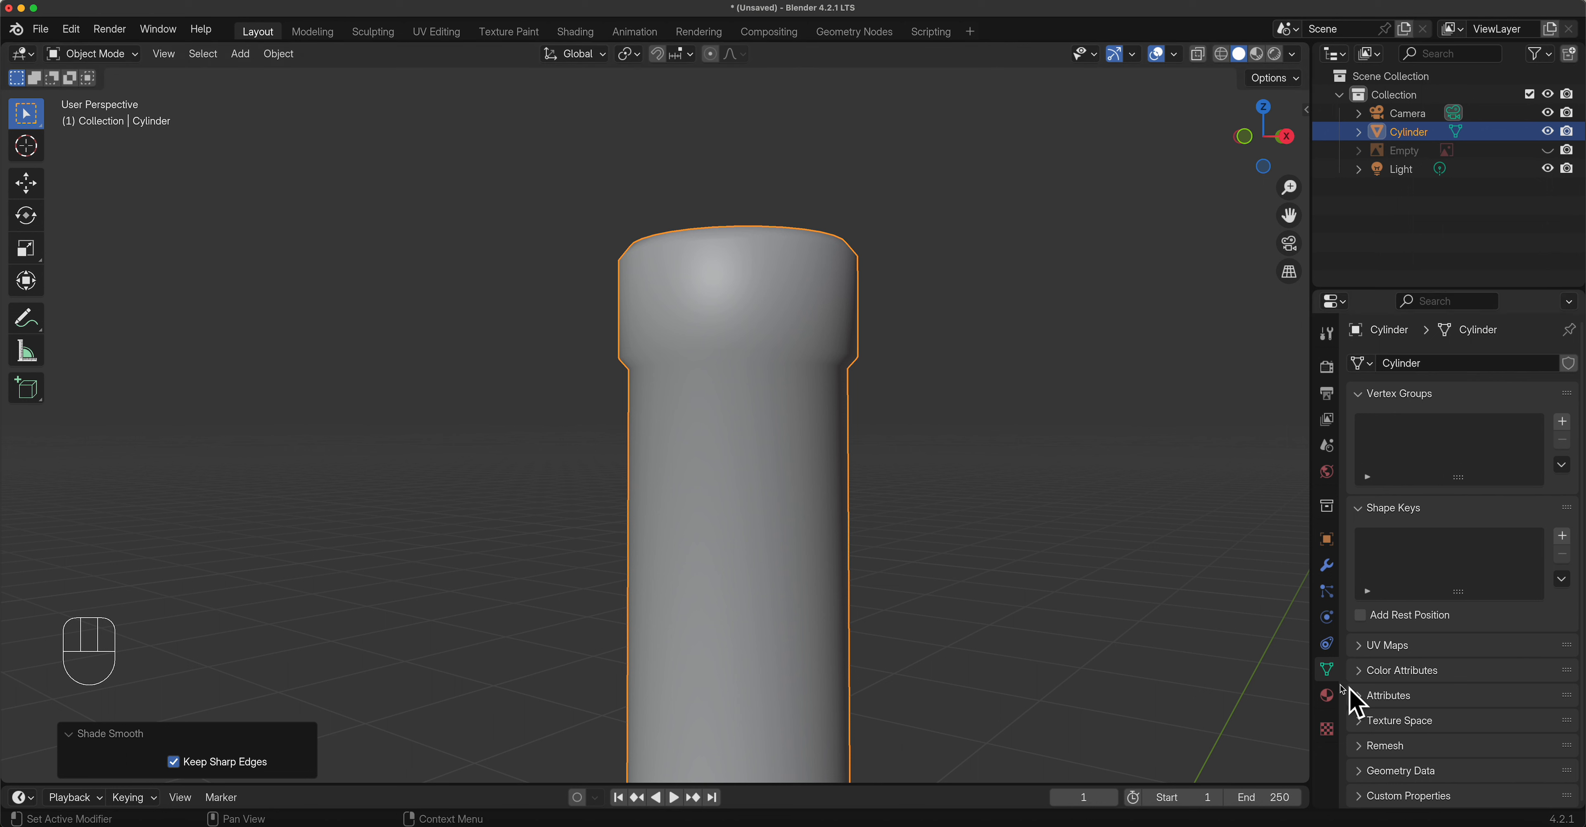
Apply Shade Auto Smooth to the bottle and drag its angle up to 62°.
right_click(719, 264)
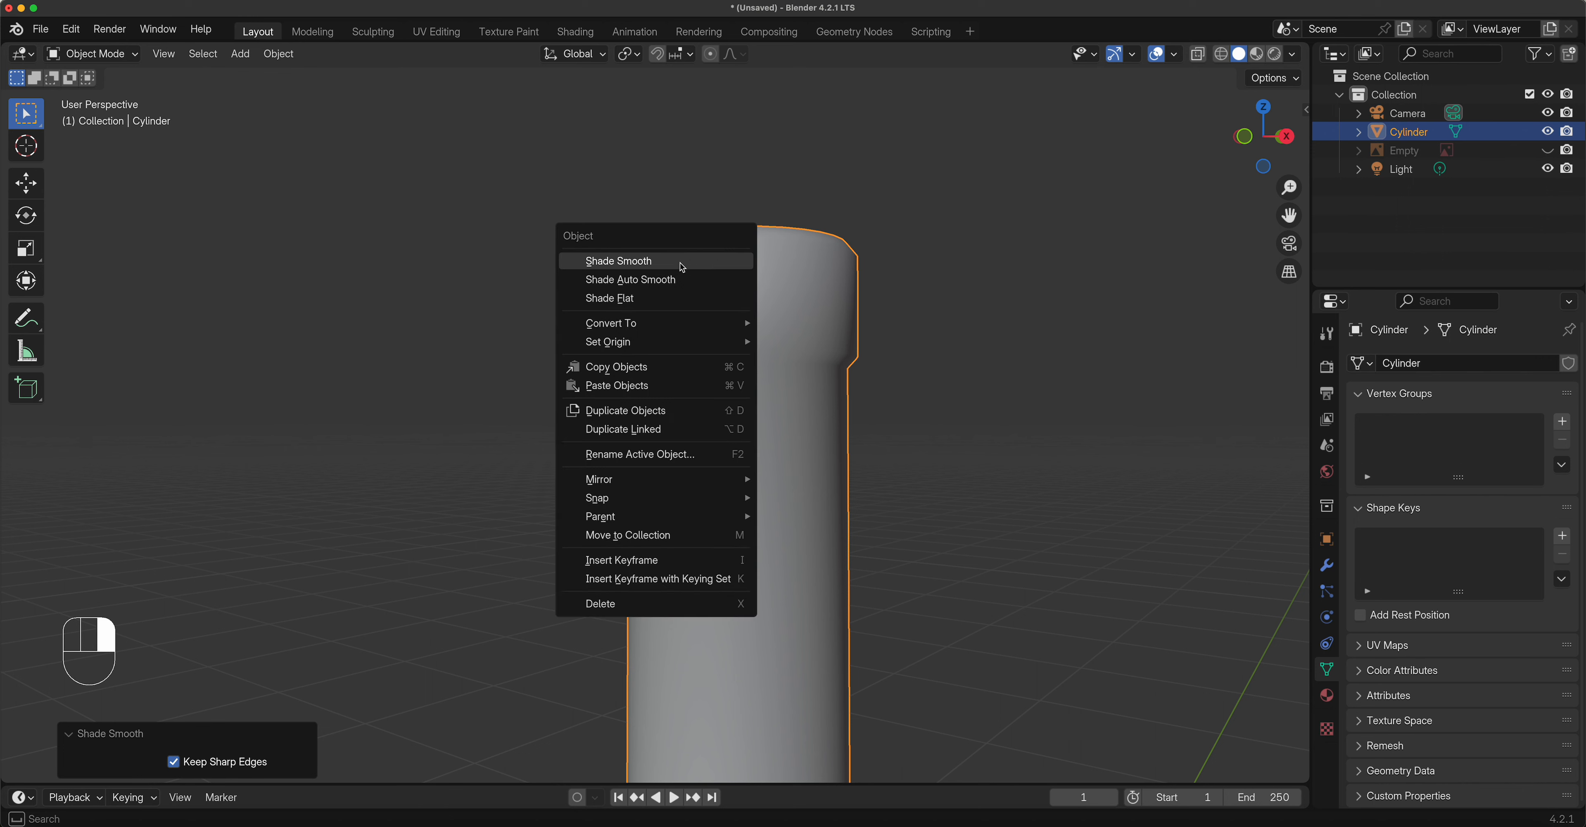
left_click(631, 280)
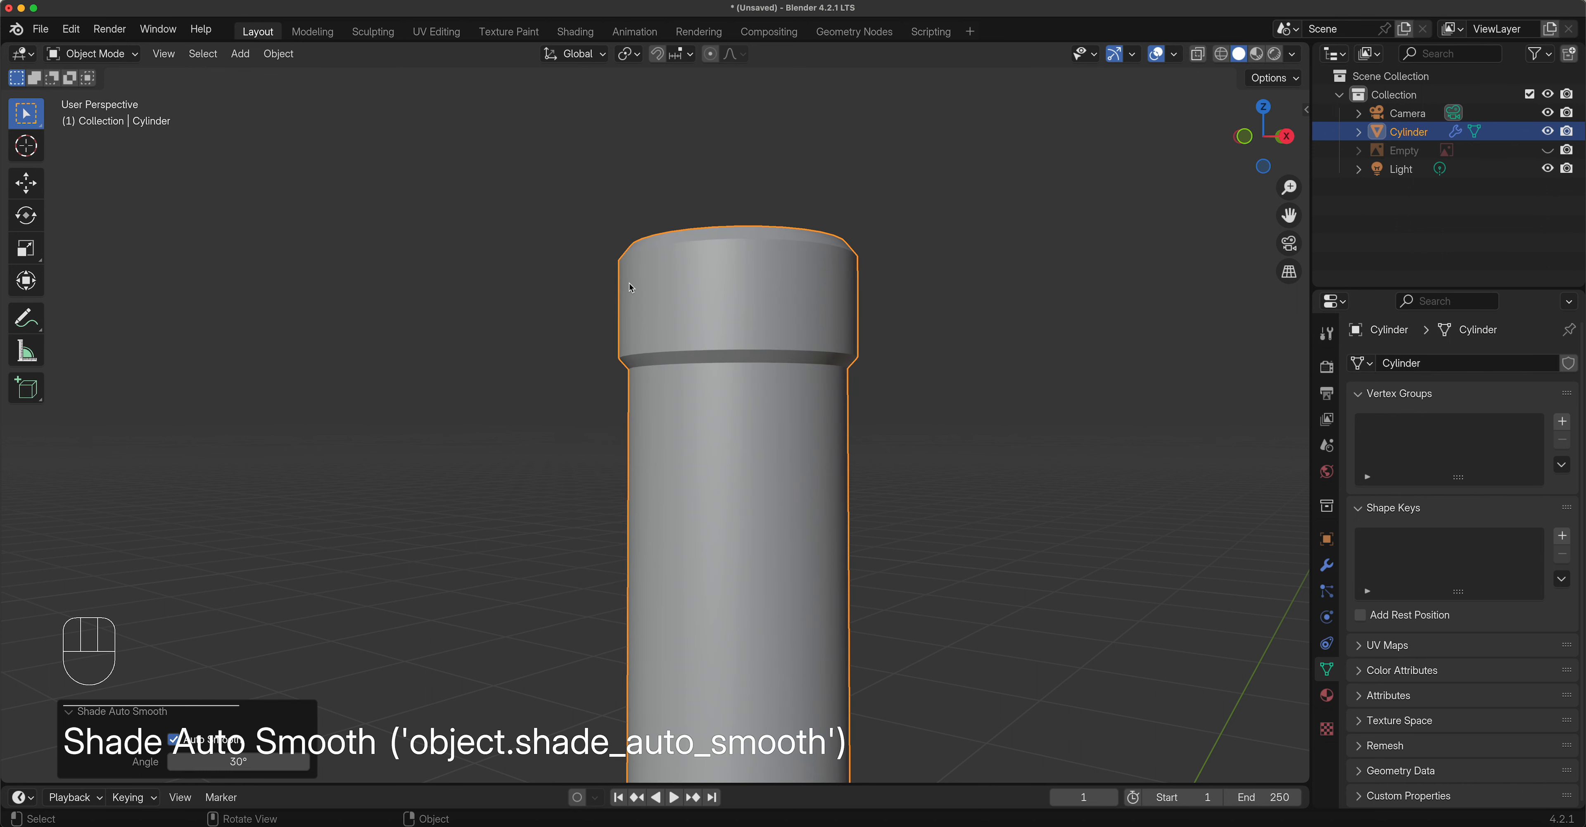
mouse_move(754, 305)
middle_mouse_down()
mouse_move(748, 339)
mouse_move(760, 290)
middle_mouse_up()
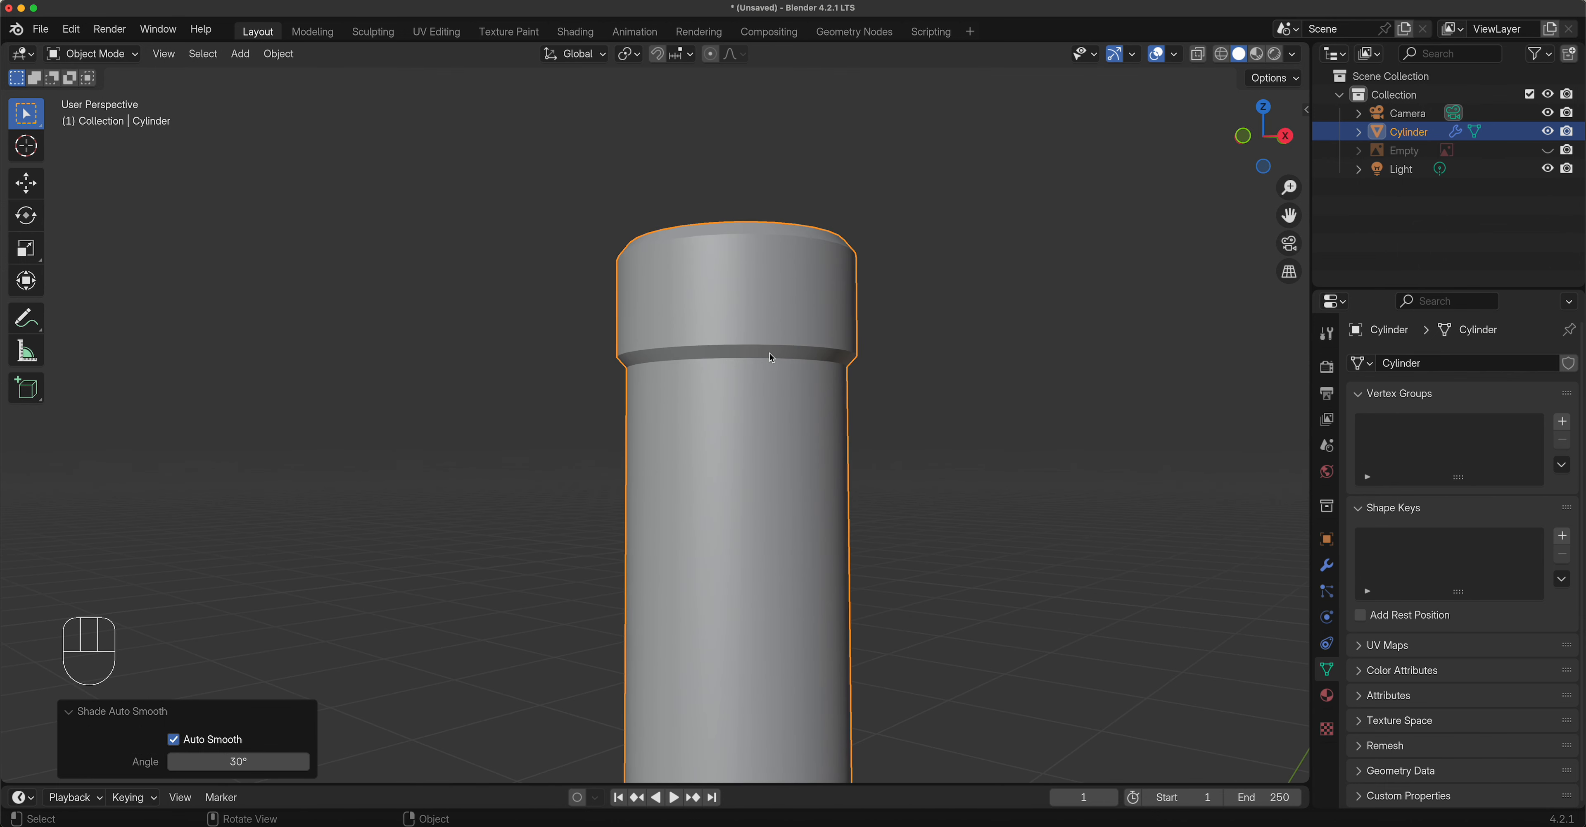
middle_click_drag(770, 359, 785, 612)
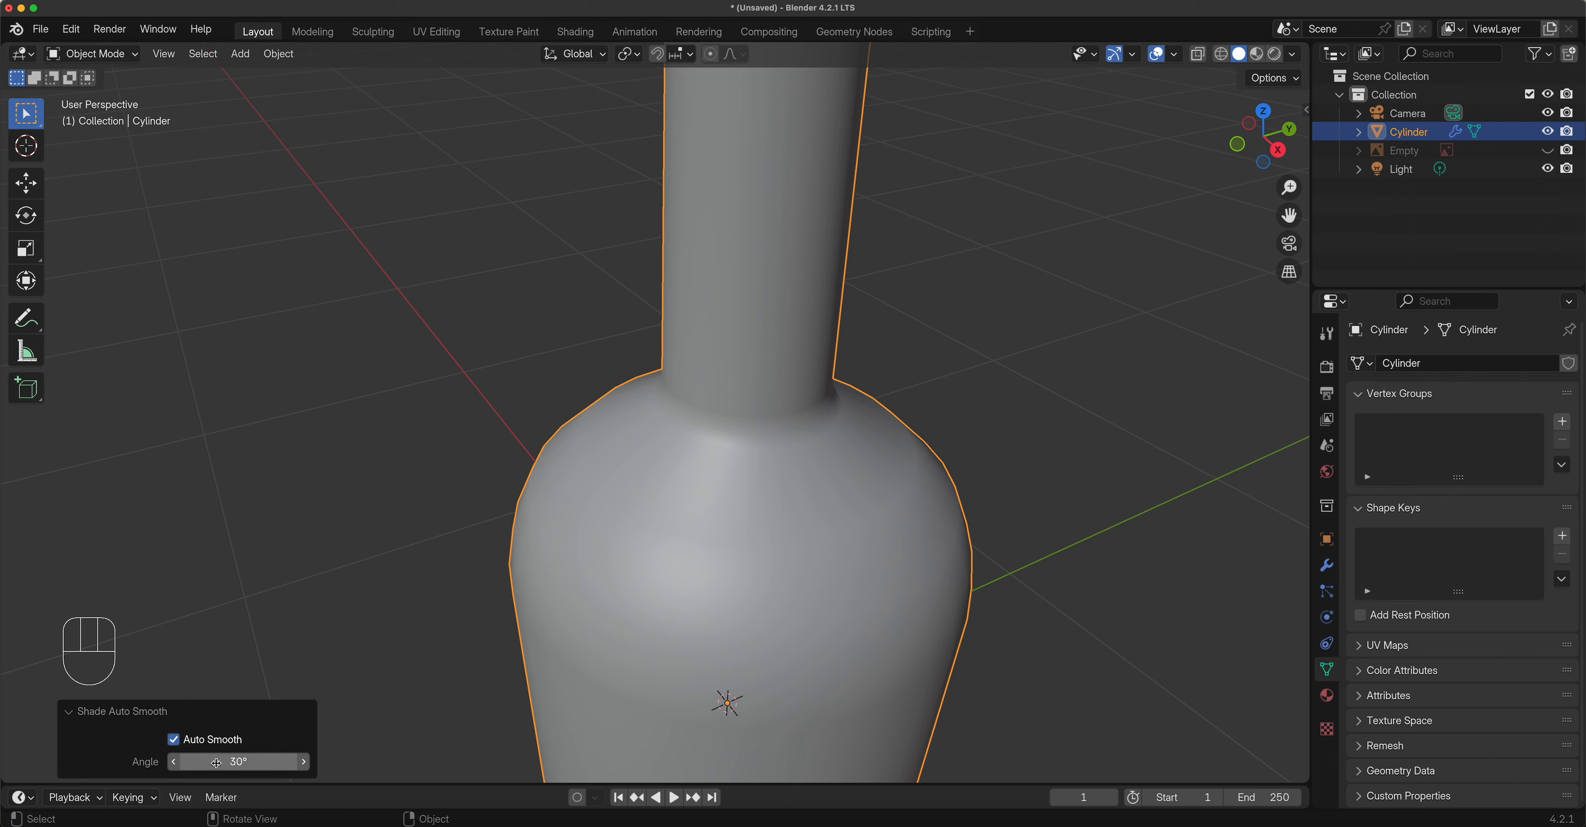
mouse_move(190, 762)
left_mouse_down()
mouse_move(252, 763)
mouse_move(189, 763)
left_mouse_up()
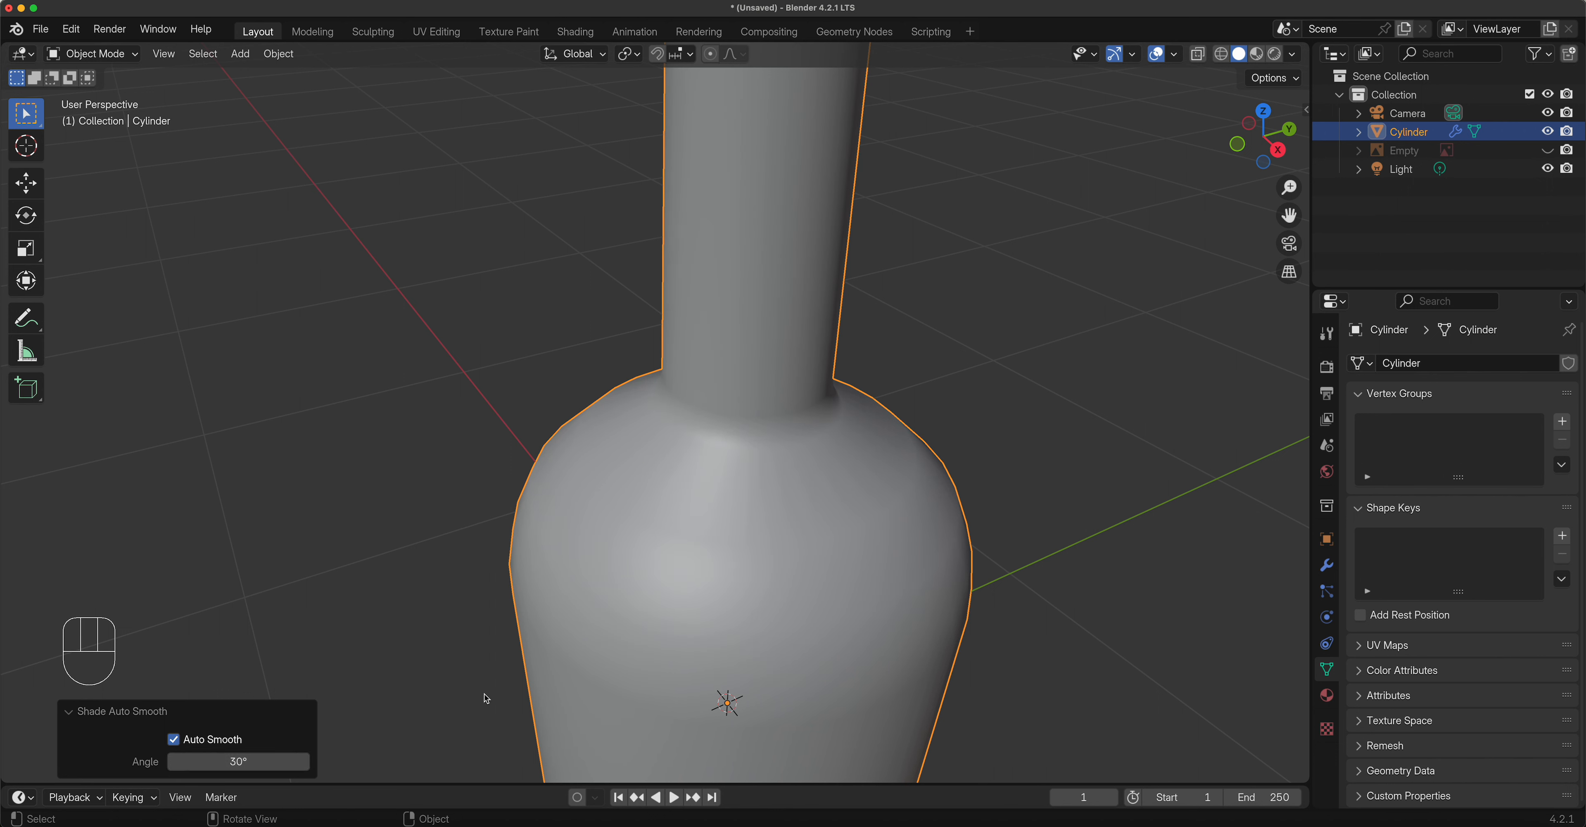
scroll(737, 585, "down", 5)
middle_click_drag(702, 246, 713, 406, "shift")
scroll(715, 406, "up", 3)
scroll(715, 406, "up", 1)
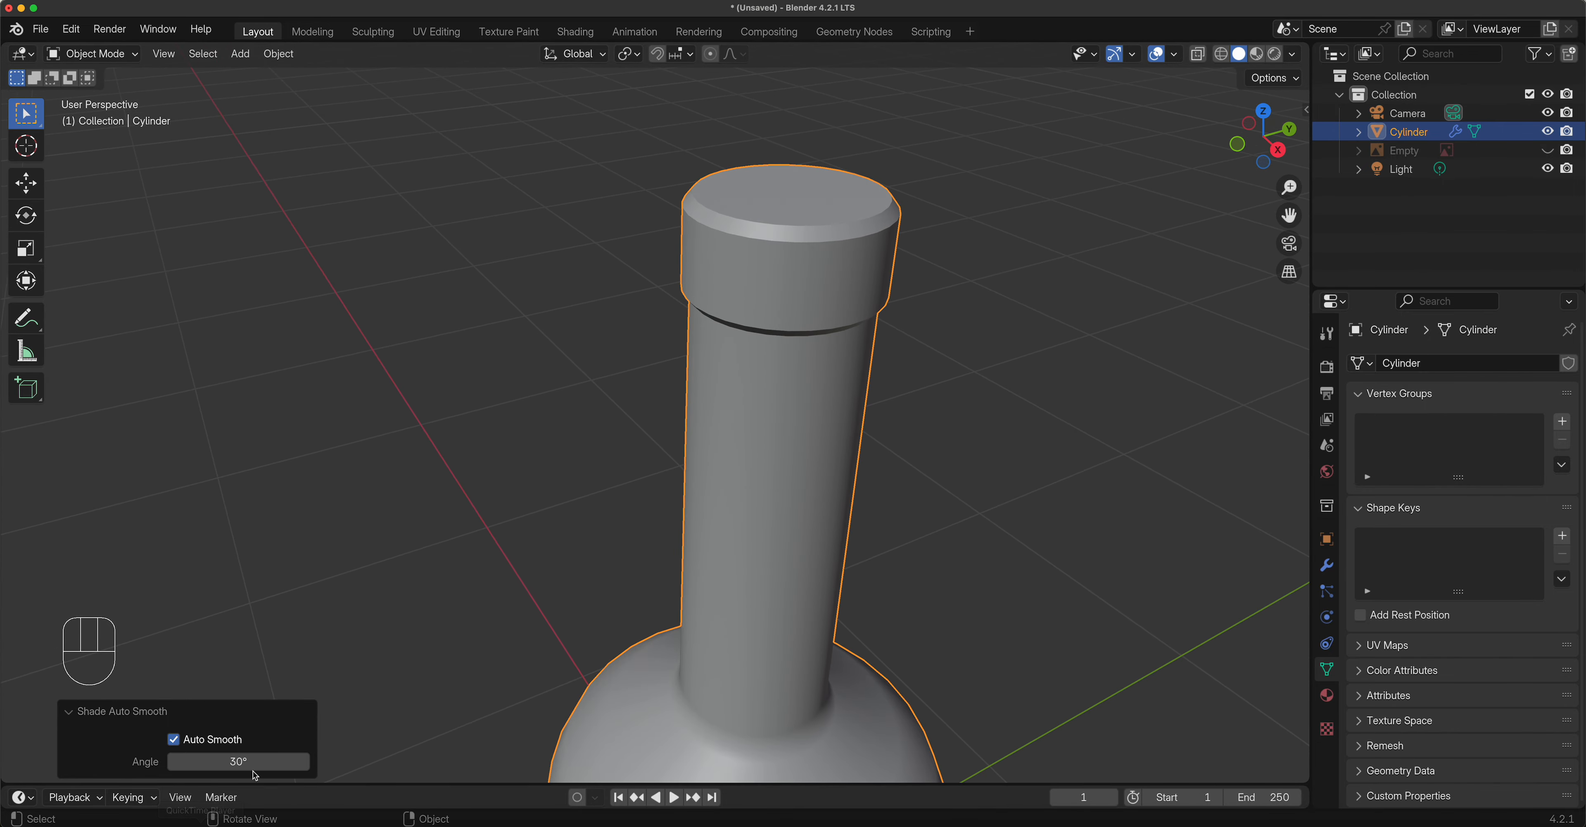
Try a 45° auto smooth angle, then settle on 30°.
left_click(246, 763)
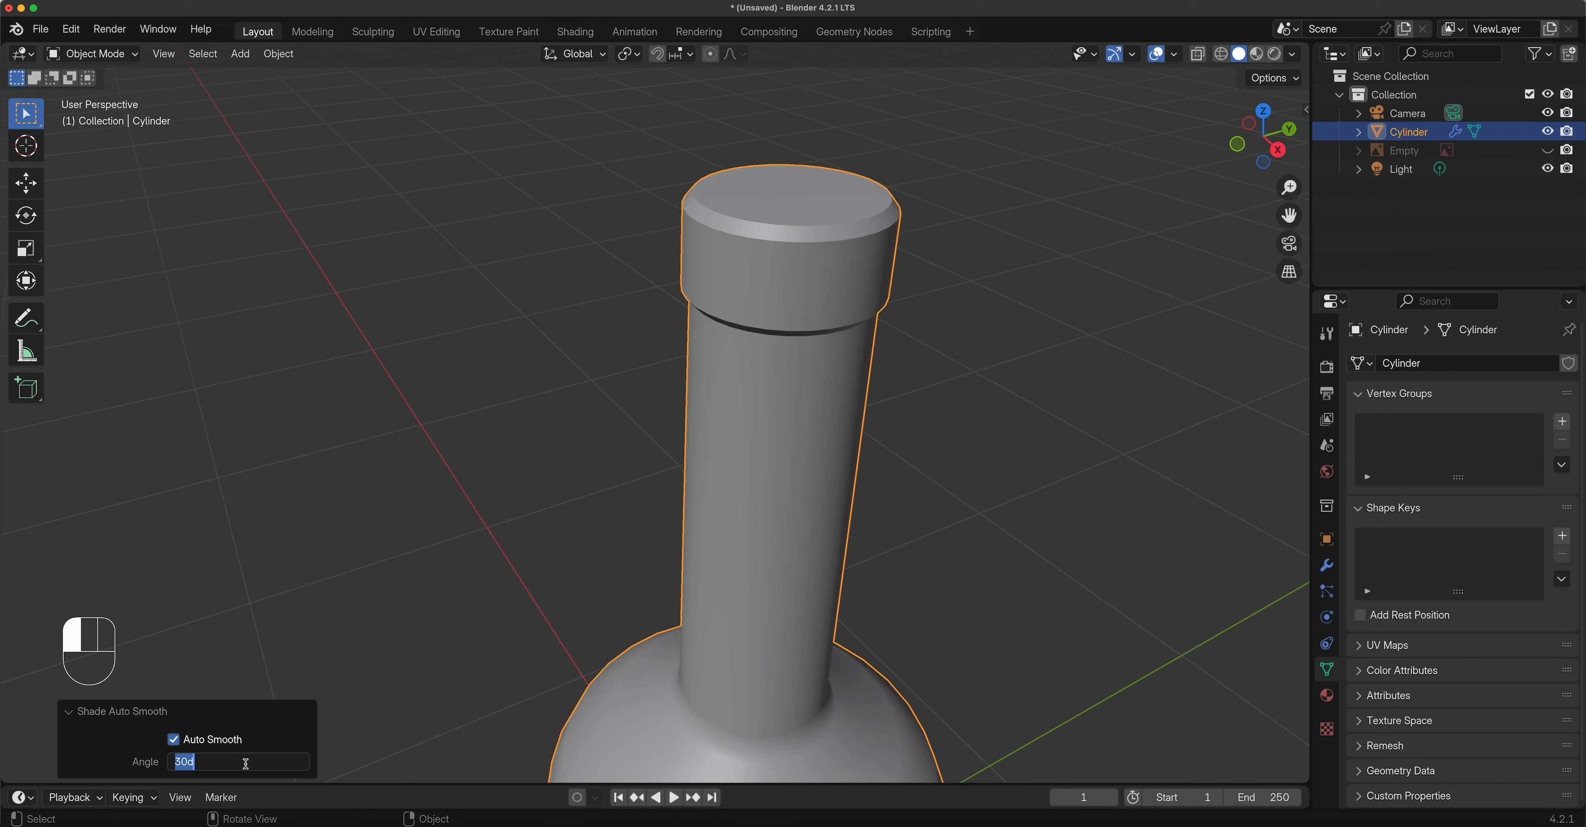
type("45")
key("Return")
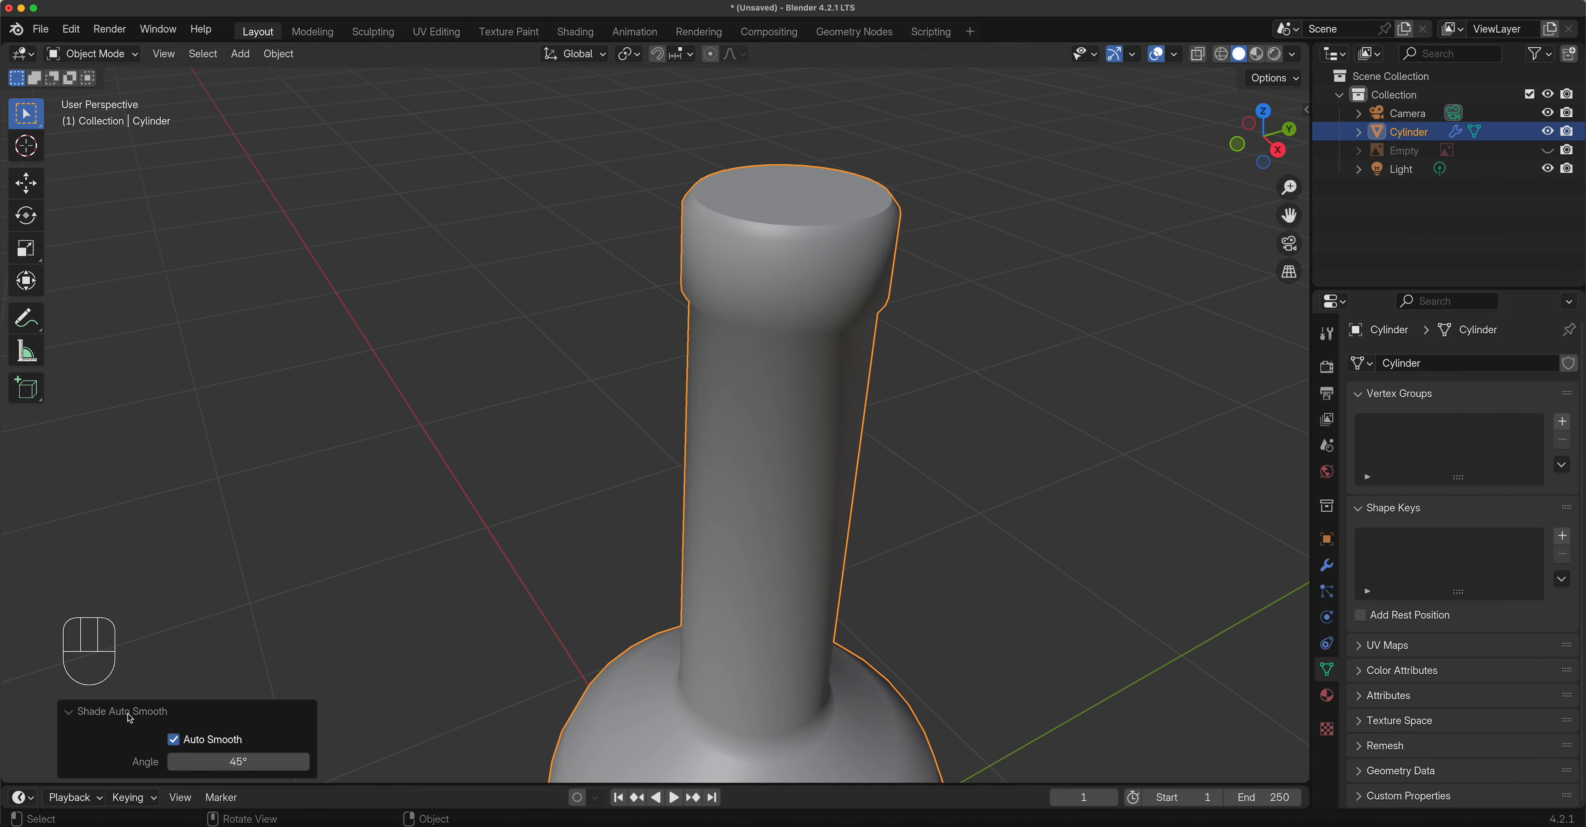
middle_click_drag(462, 541, 599, 444)
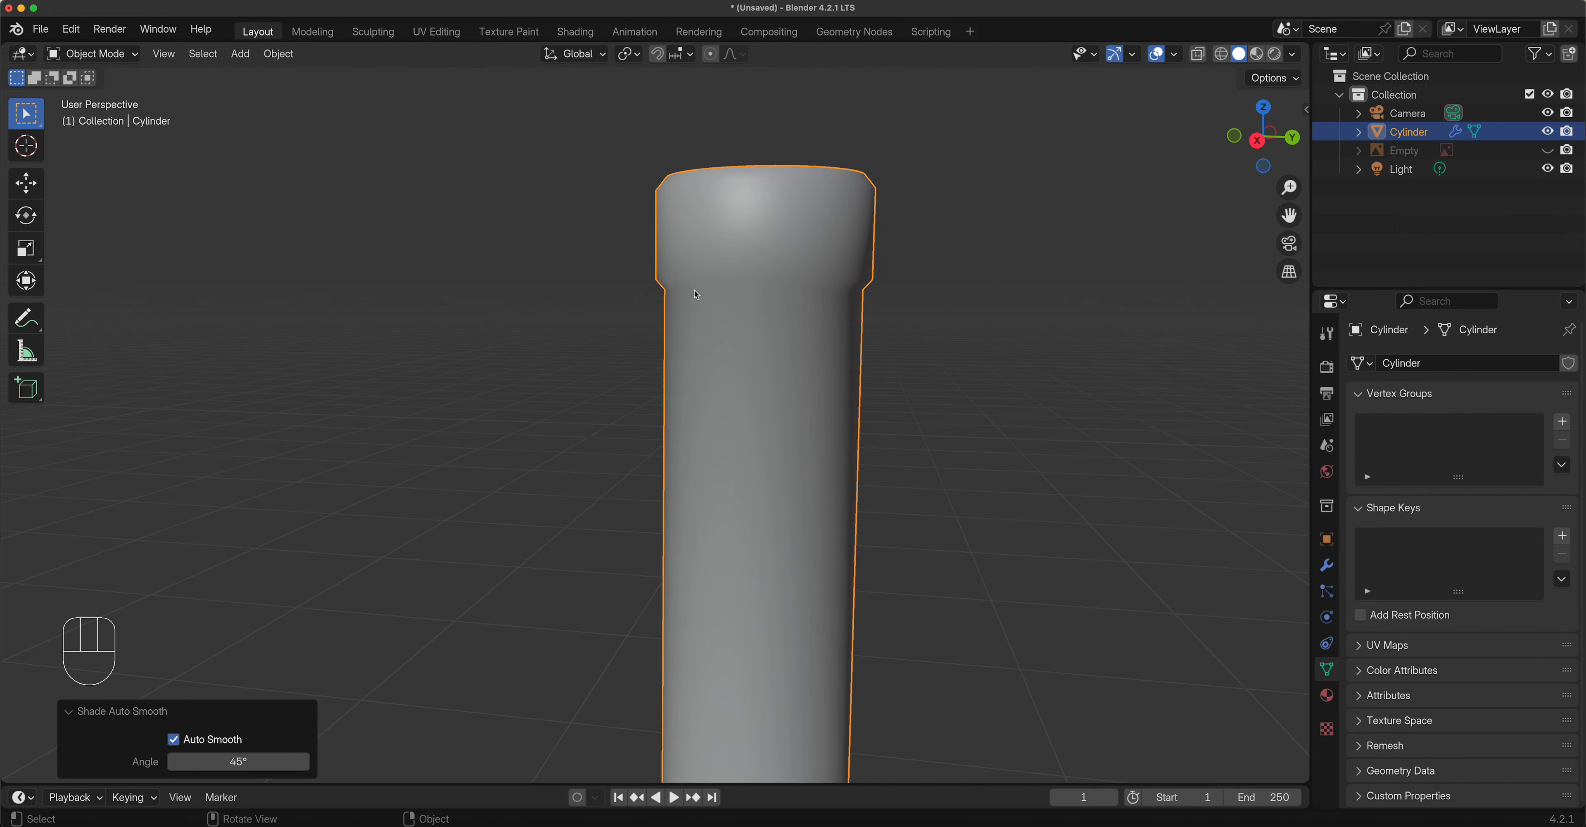
left_click_drag(232, 760, 213, 760)
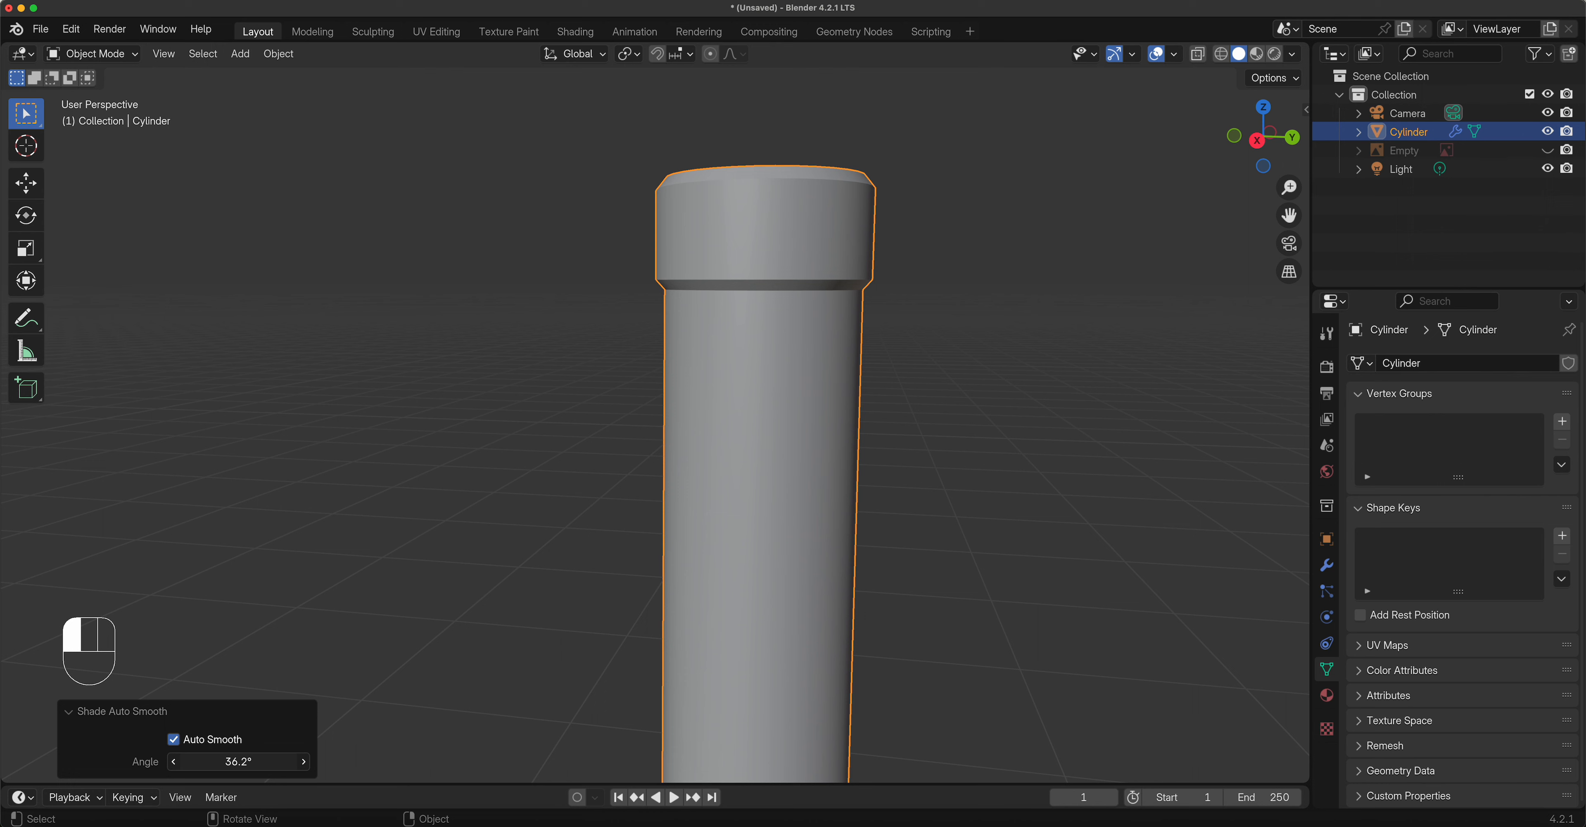
left_click(262, 762)
type("30")
key("Return")
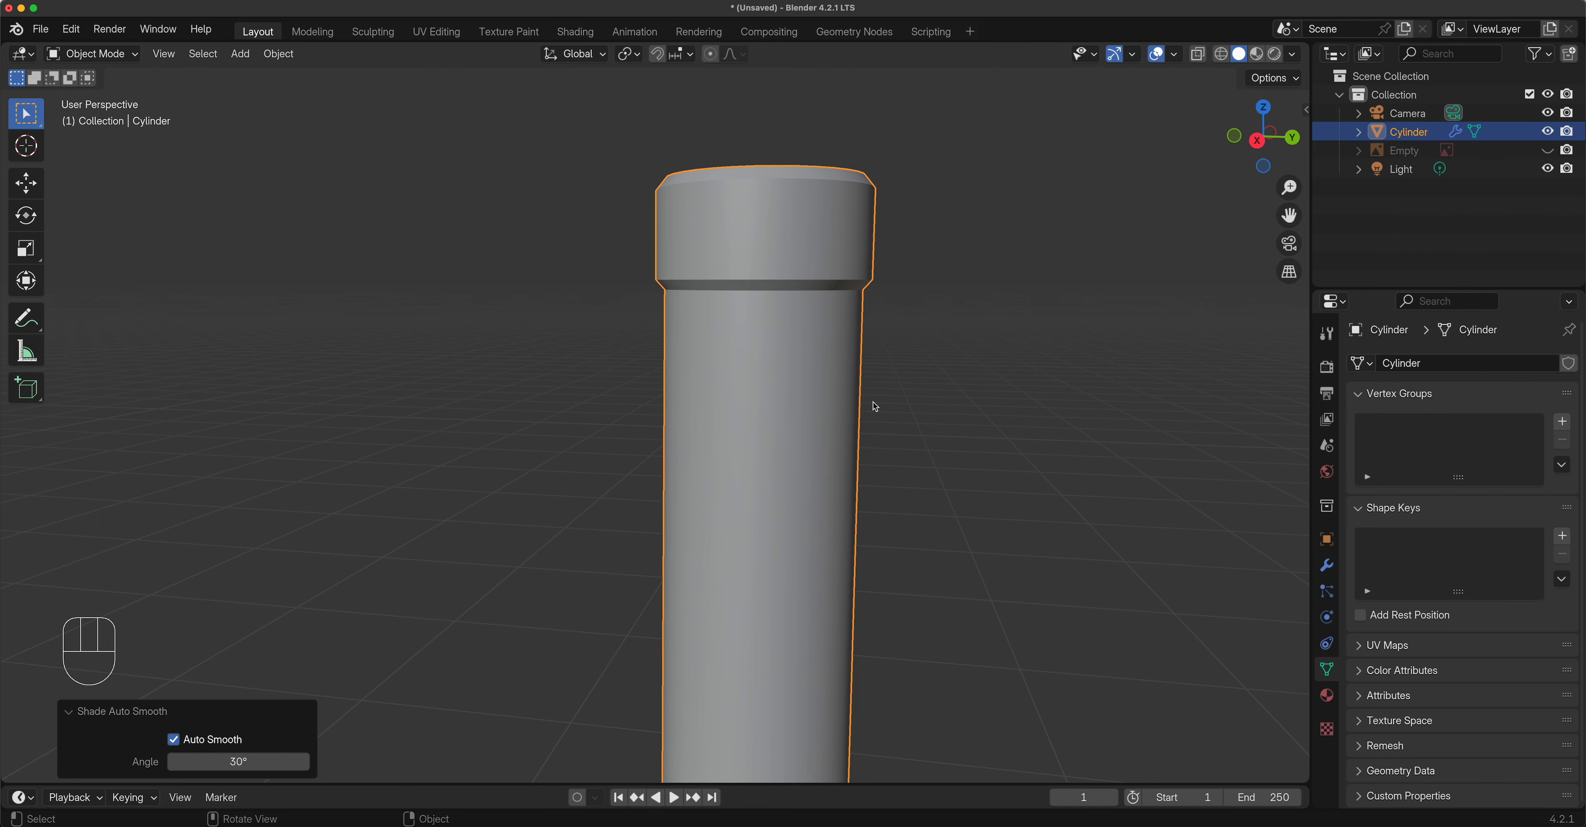
Orbit and pan to view the whole smoothed bottle.
middle_click_drag(875, 407, 800, 320)
middle_click_drag(763, 429, 781, 399)
scroll(787, 476, "down", 5)
middle_click_drag(786, 478, 874, 237, "shift")
scroll(875, 236, "down", 3)
middle_click_drag(733, 598, 761, 500, "shift")
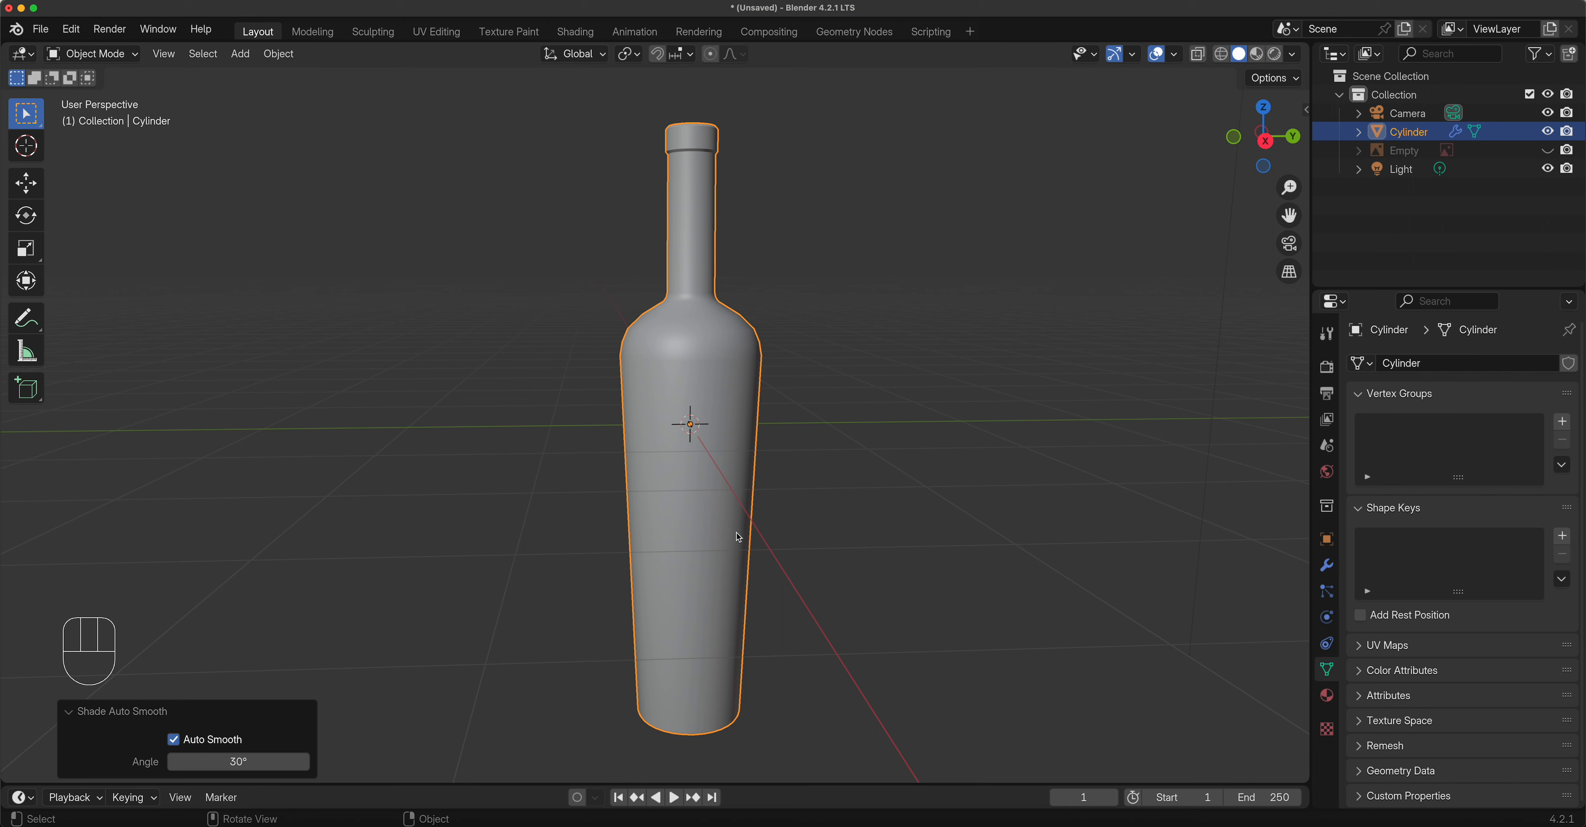
Add a mesh plane at the origin.
middle_click_drag(732, 540, 768, 548)
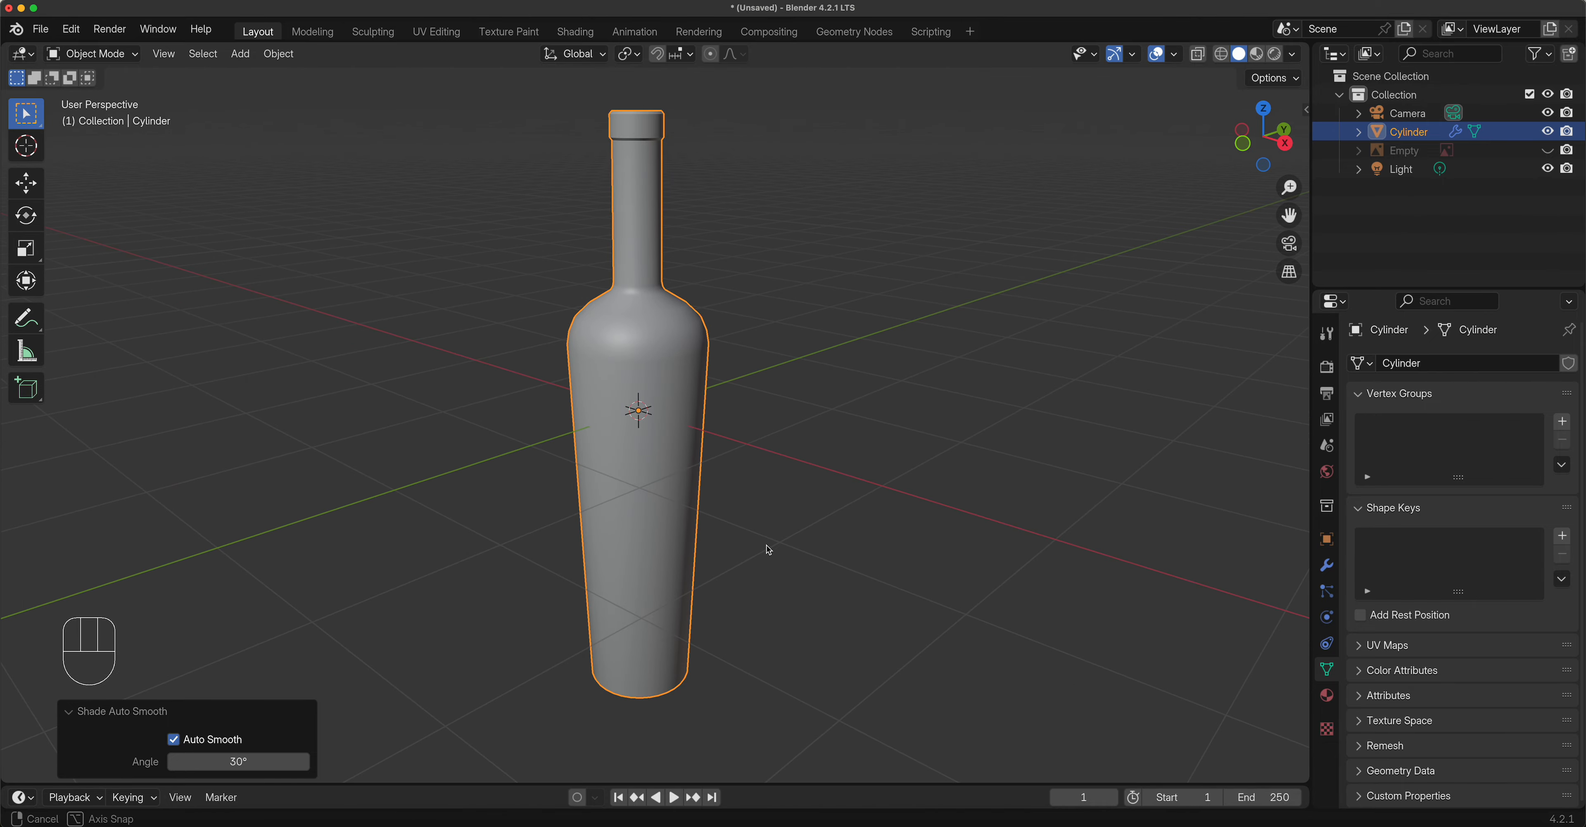
scroll(769, 548, "down", 5)
middle_click_drag(719, 458, 878, 457)
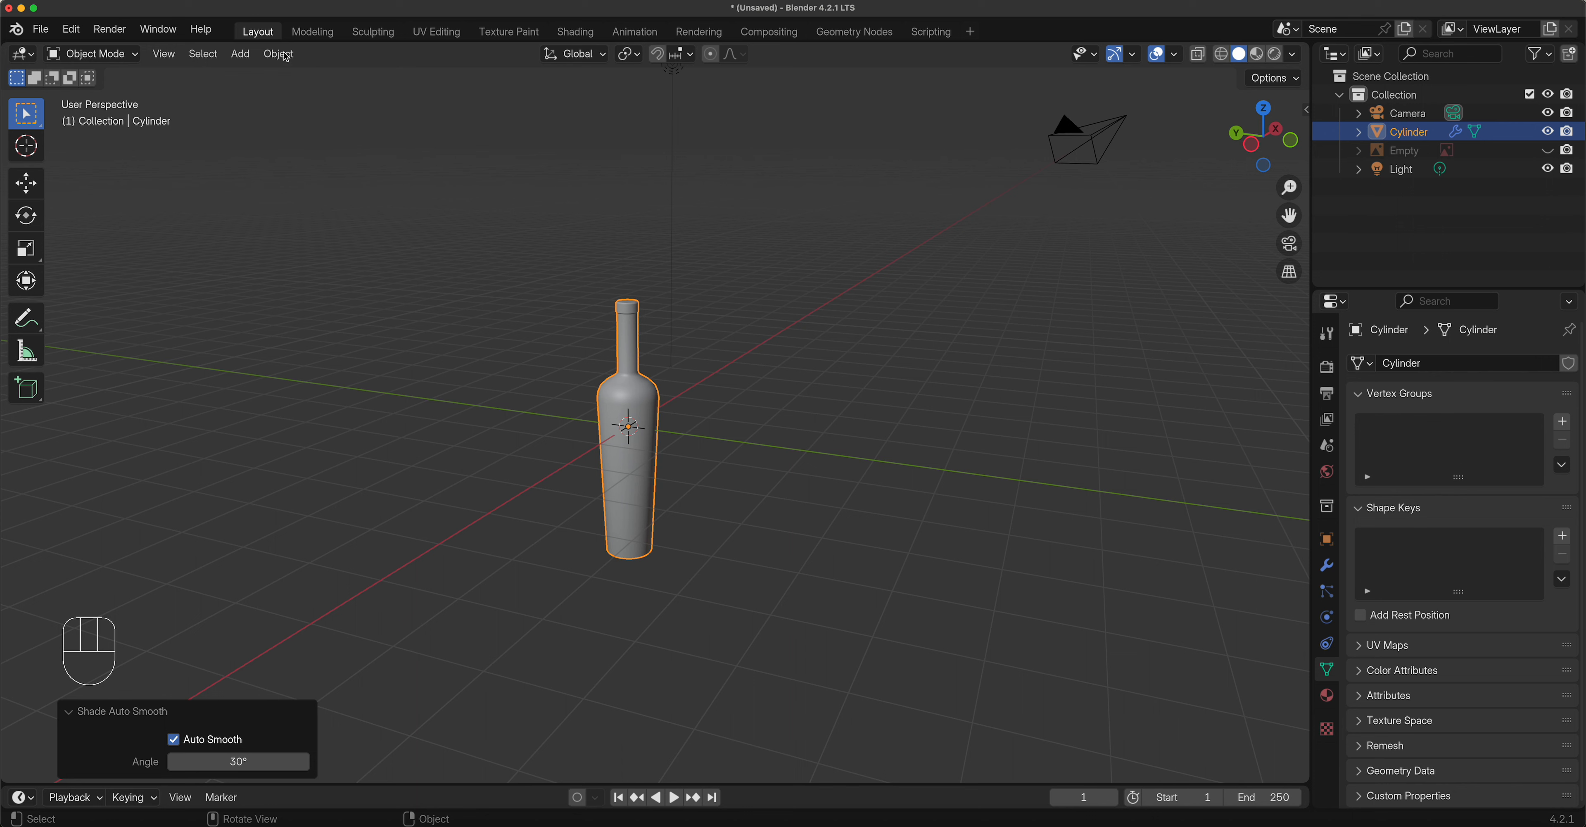
left_click(241, 54)
mouse_move(256, 76)
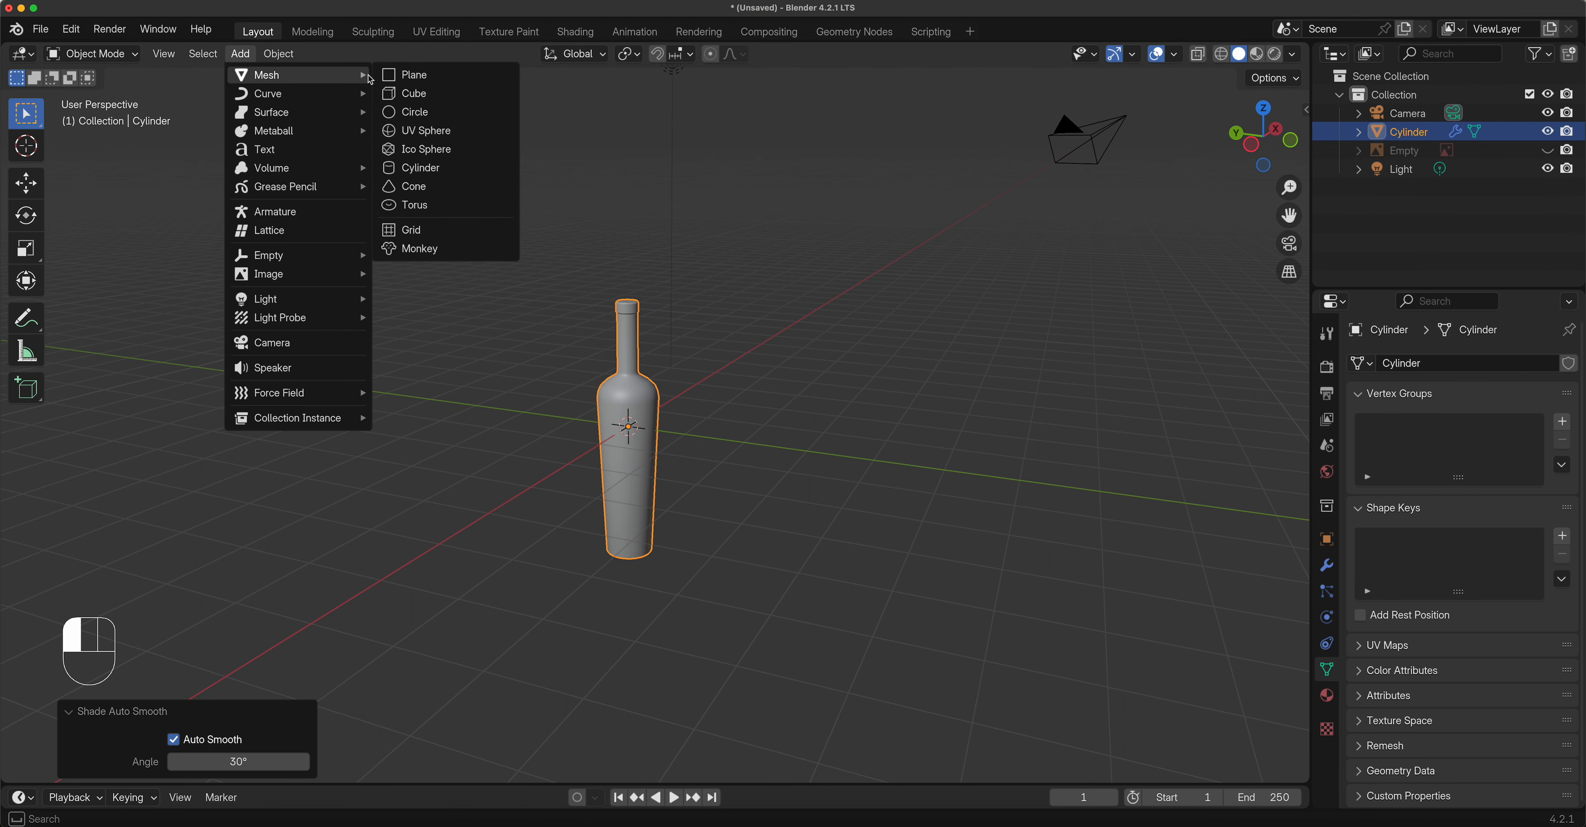
left_click(406, 76)
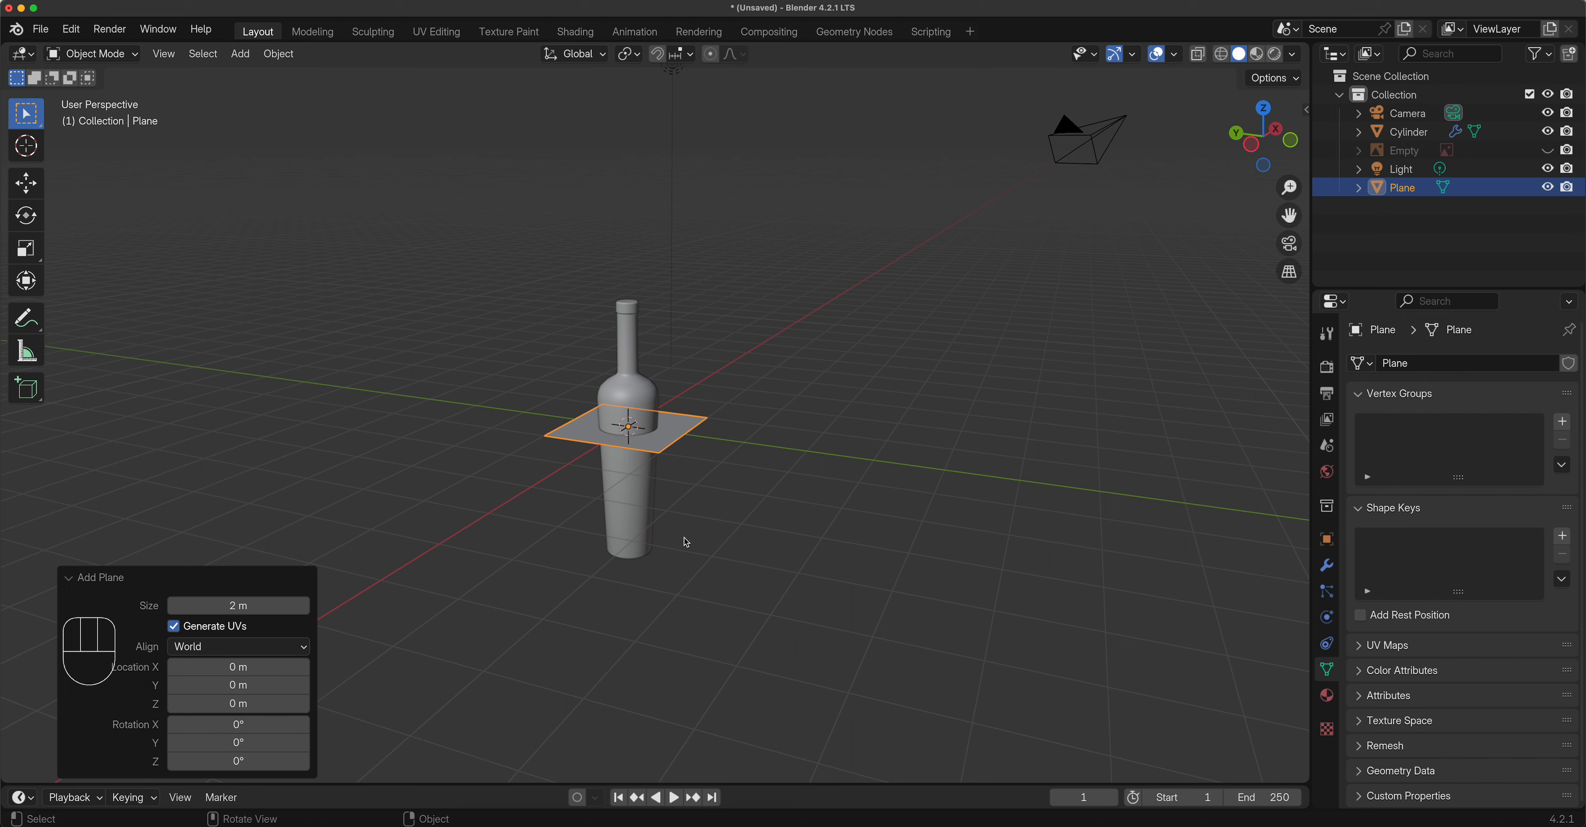
Raise the bottle 2.2715 m along Z with the Move tool and view it from the front.
left_click(639, 400)
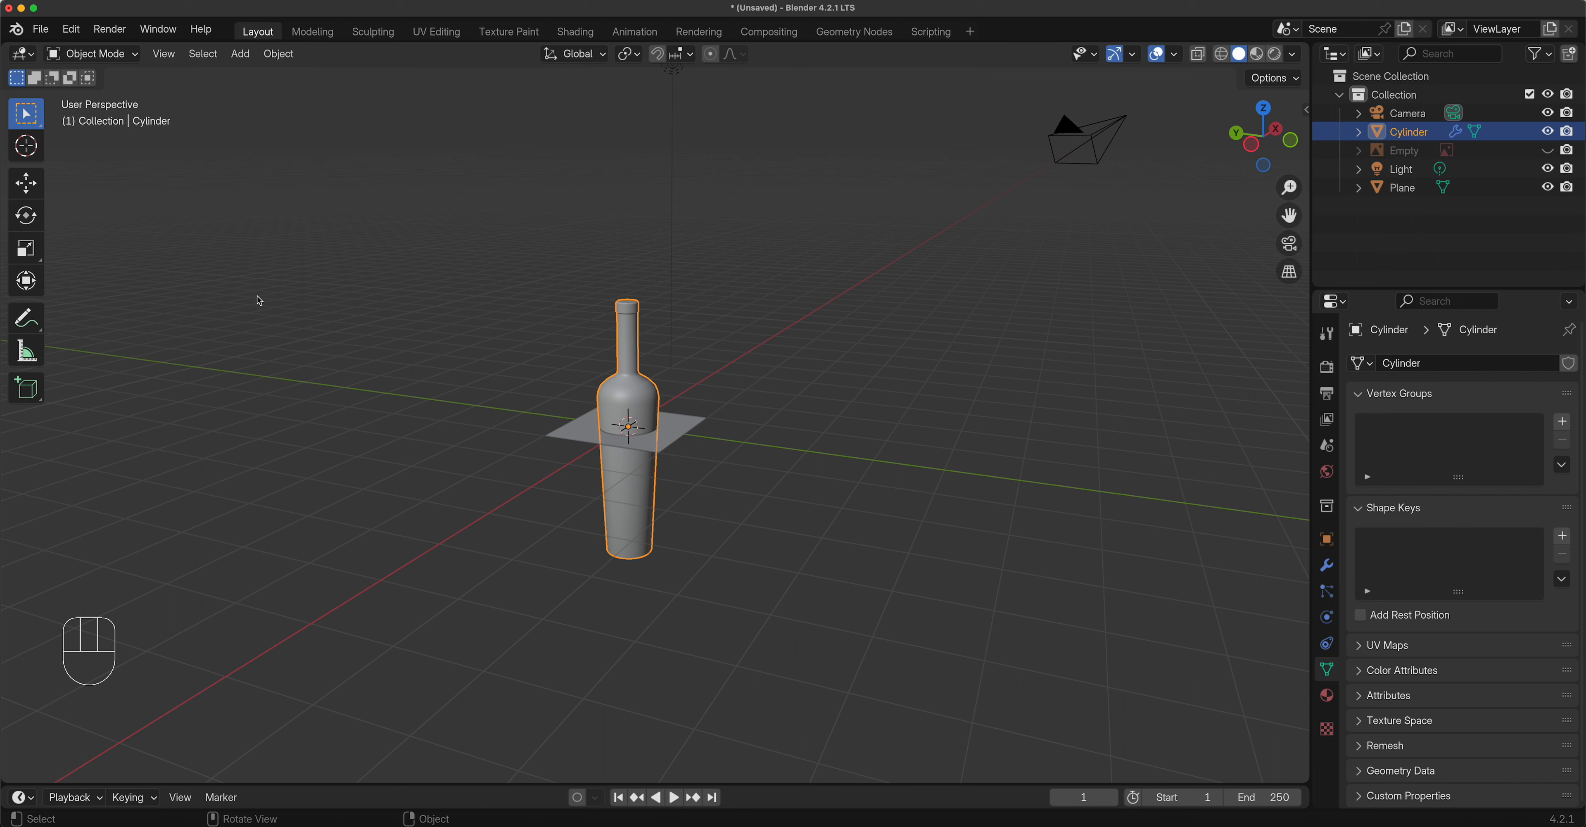
left_click(26, 183)
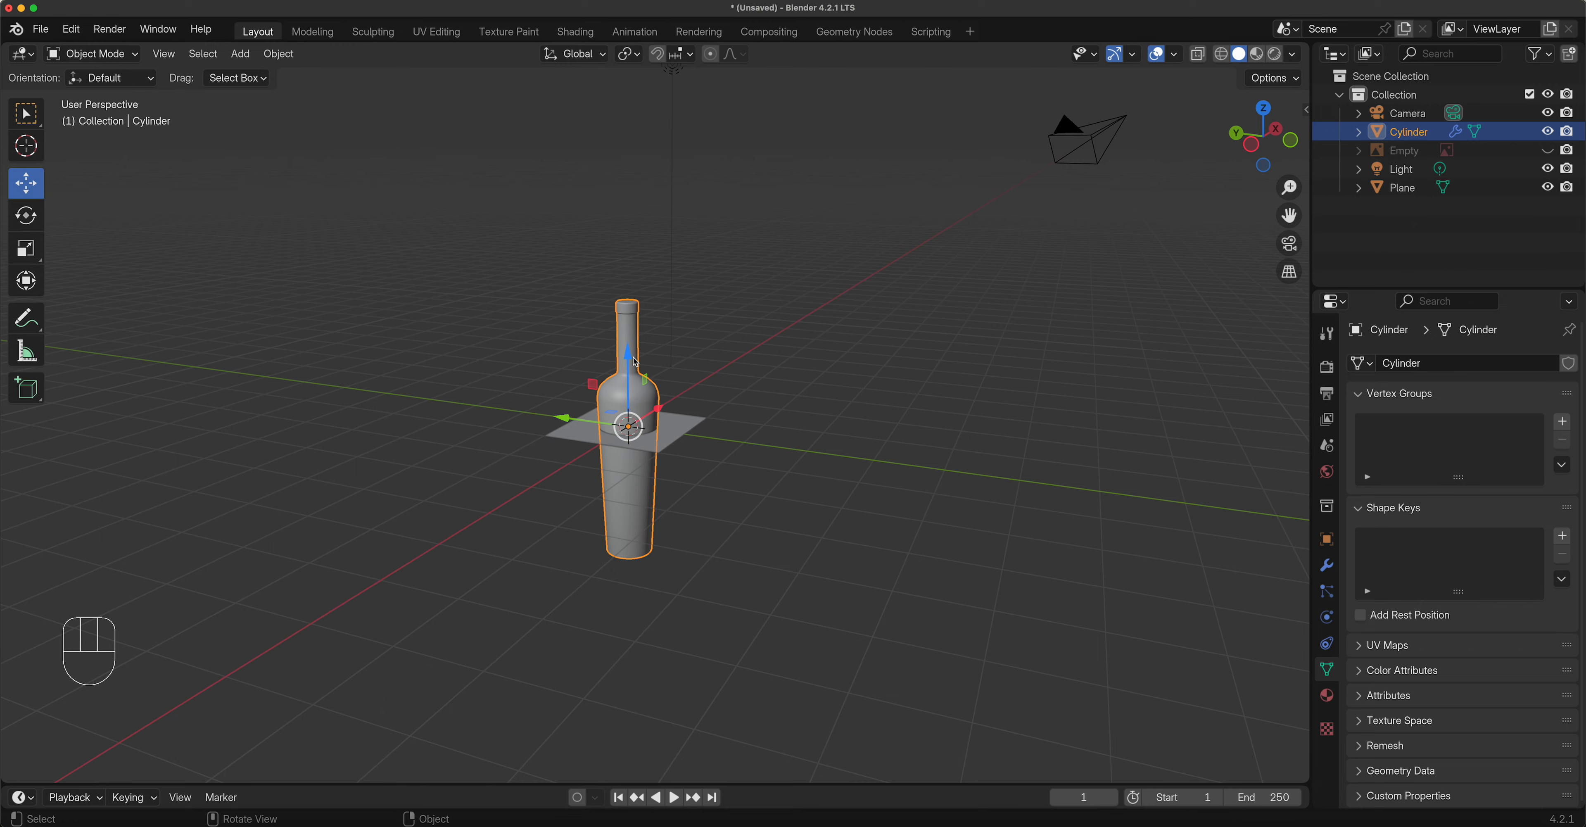
left_click_drag(629, 355, 617, 214)
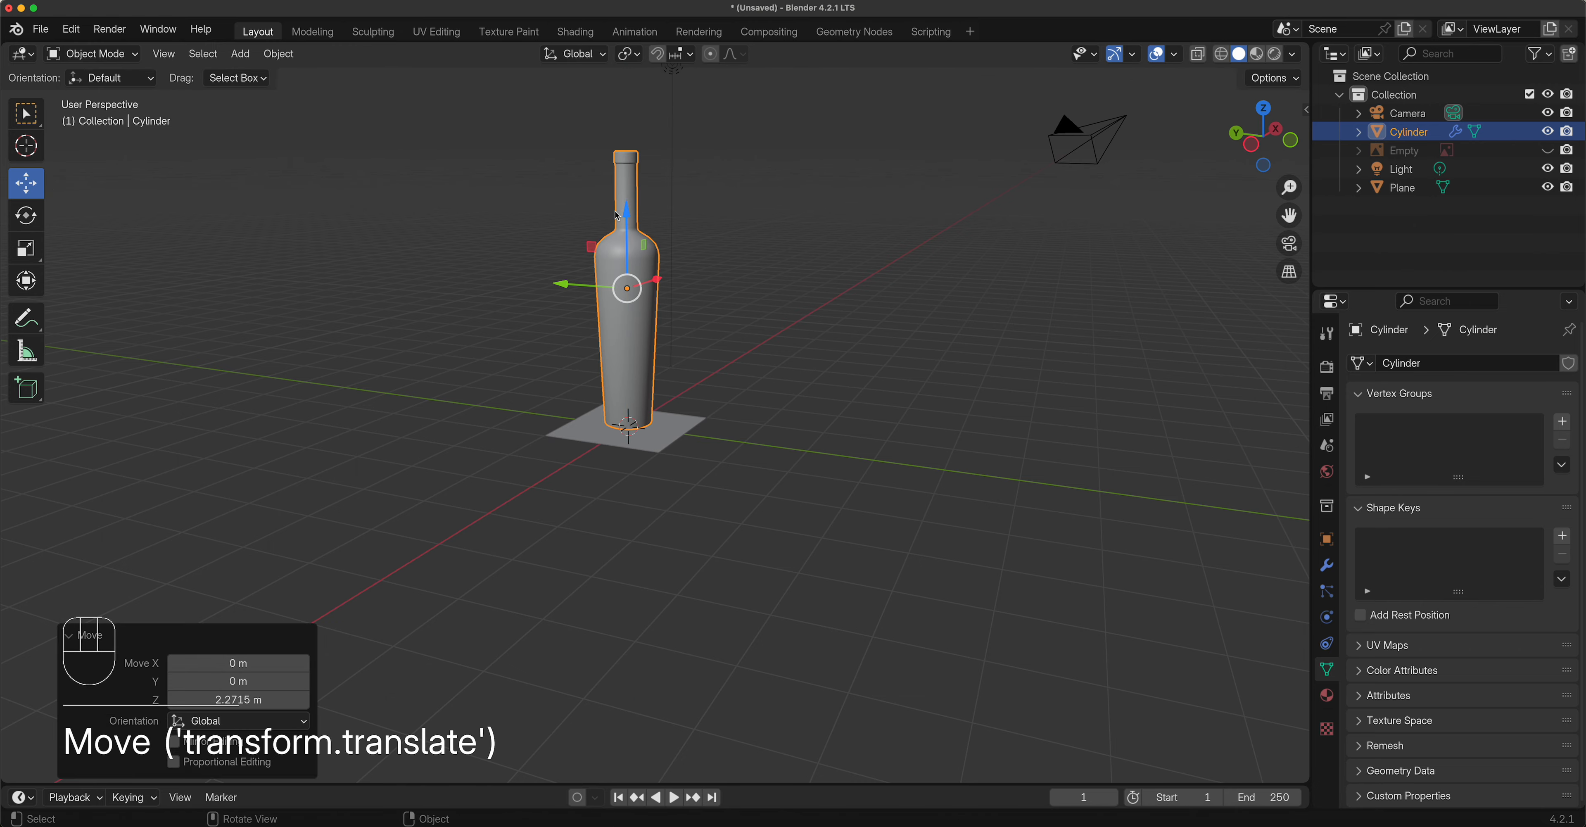
key("KP_1")
scroll(523, 326, "up", 12)
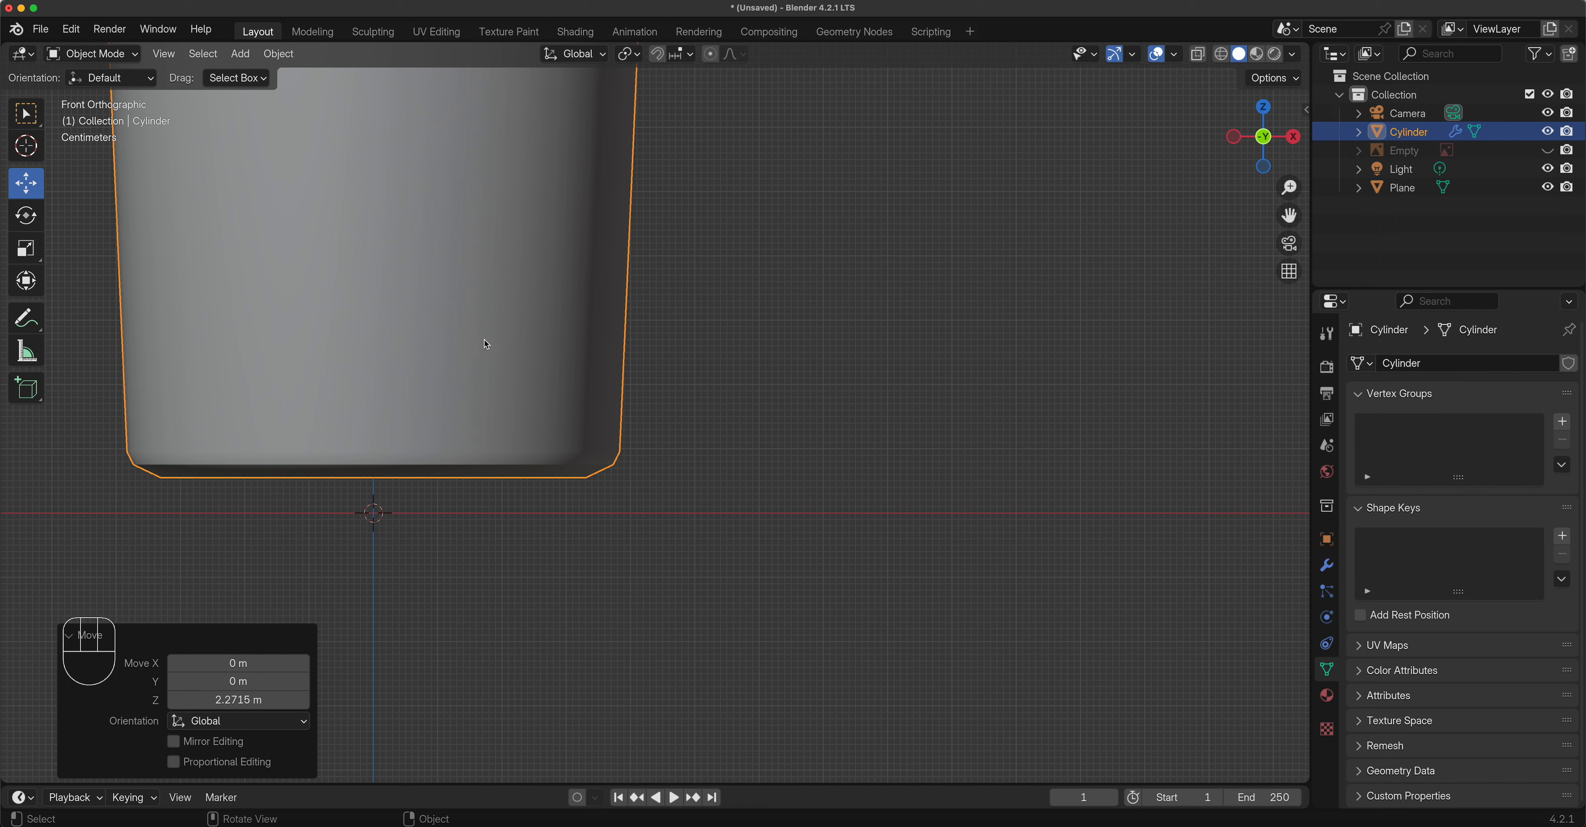
Lower the bottle along Z so its base rests on the plane.
key("g")
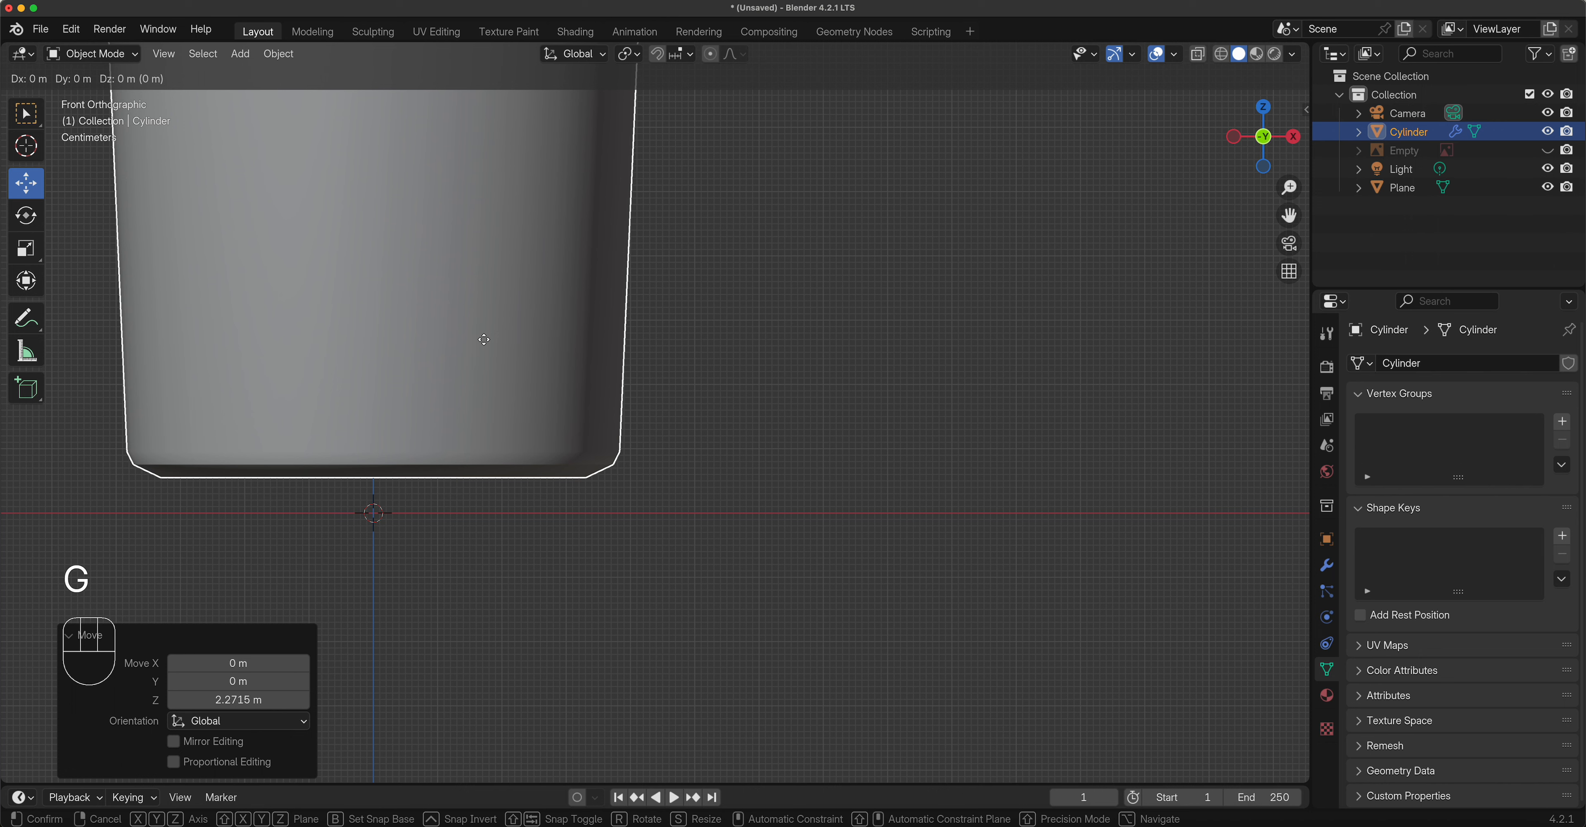
key("z")
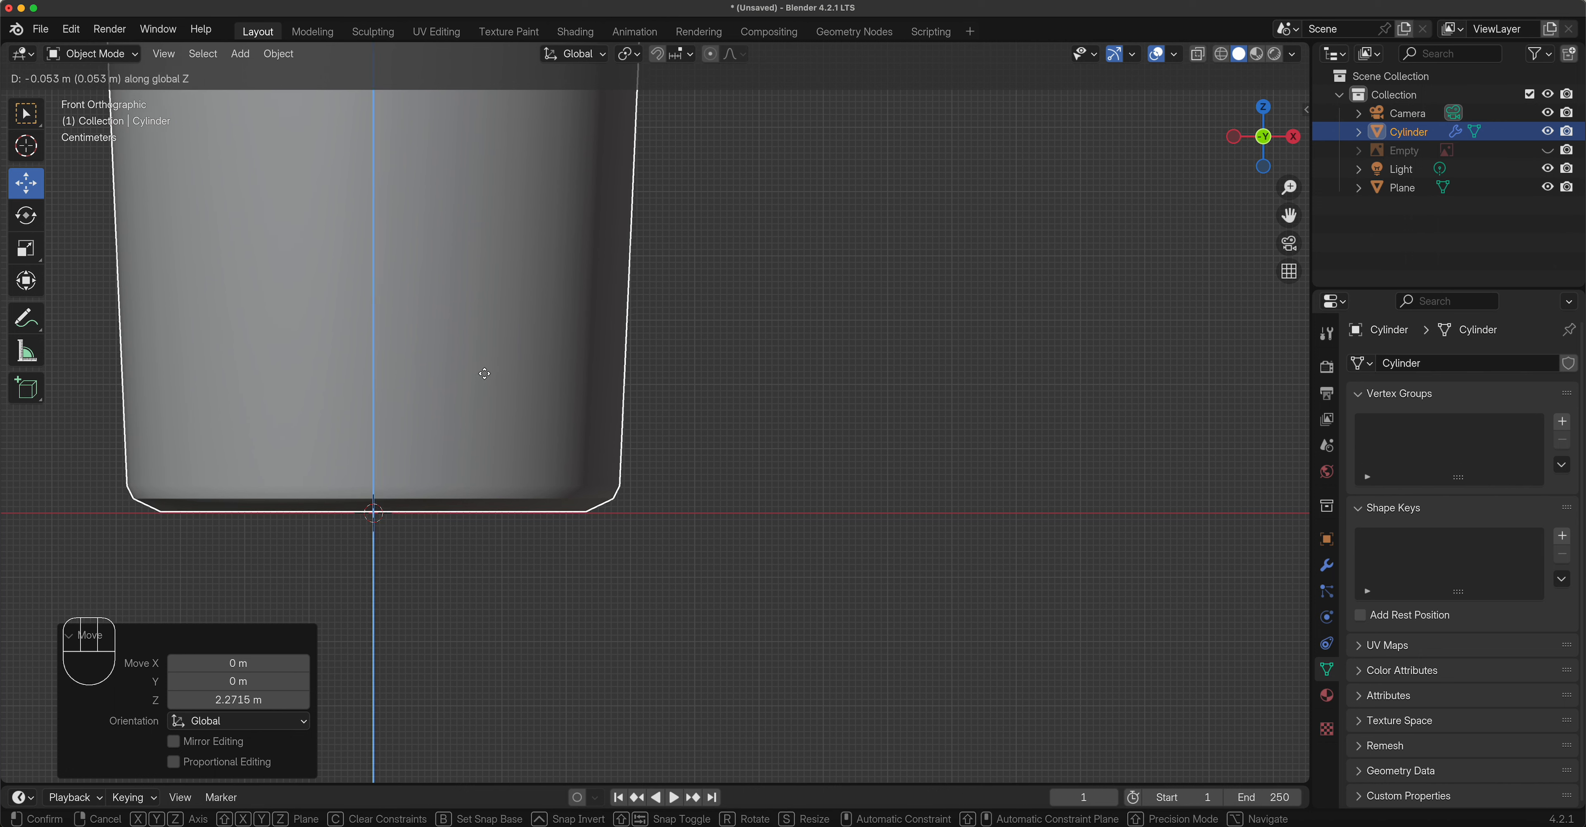
left_click(484, 373)
middle_click_drag(586, 524, 613, 458)
Scale the plane up 8.423 times and shift it 2.6381 m along Y.
left_click(632, 462)
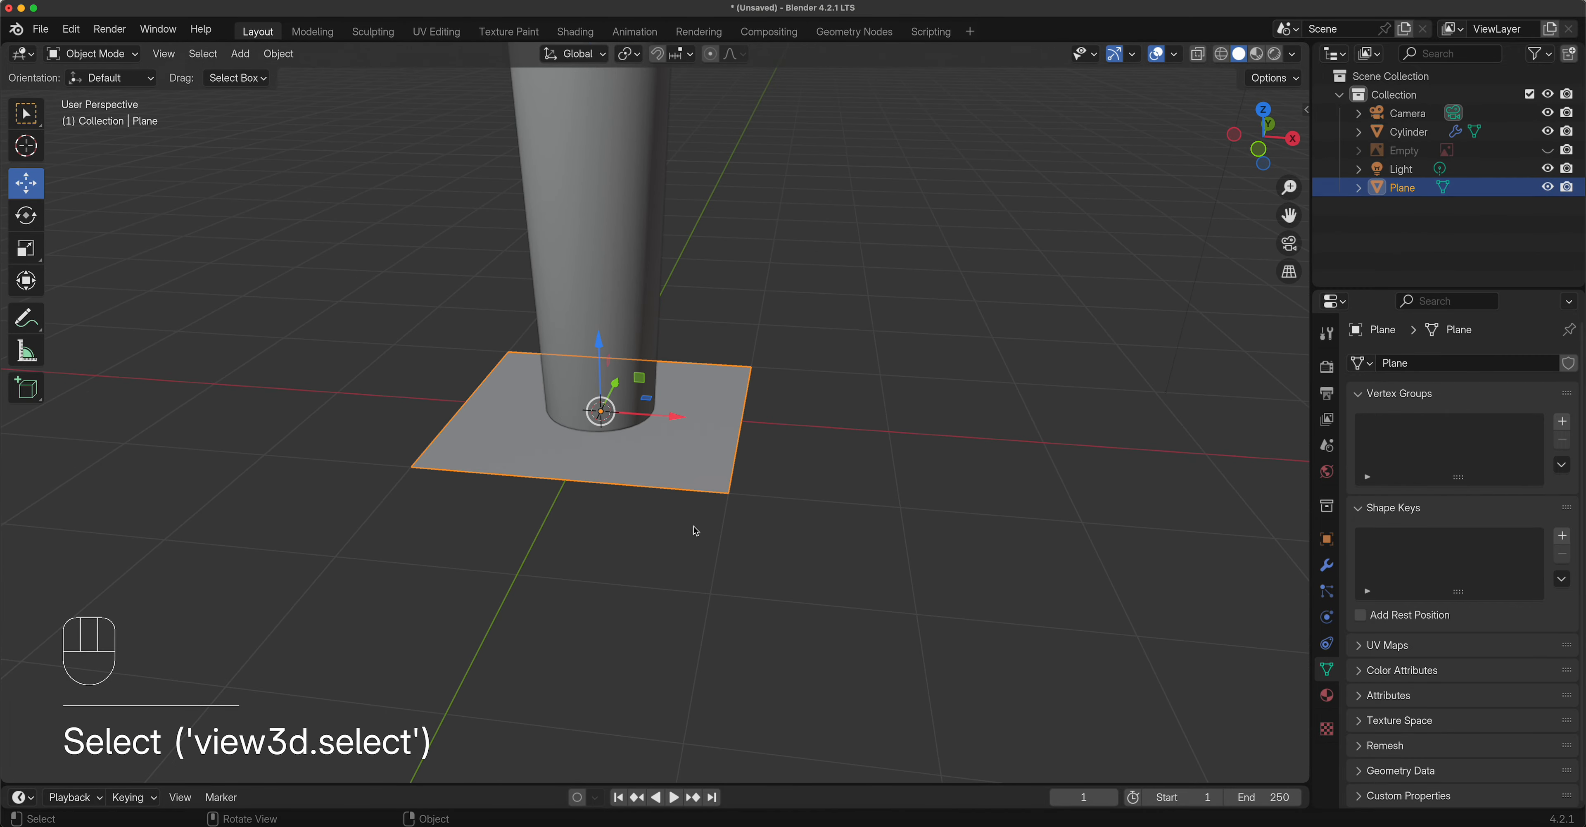
scroll(680, 534, "down", 5)
key("s")
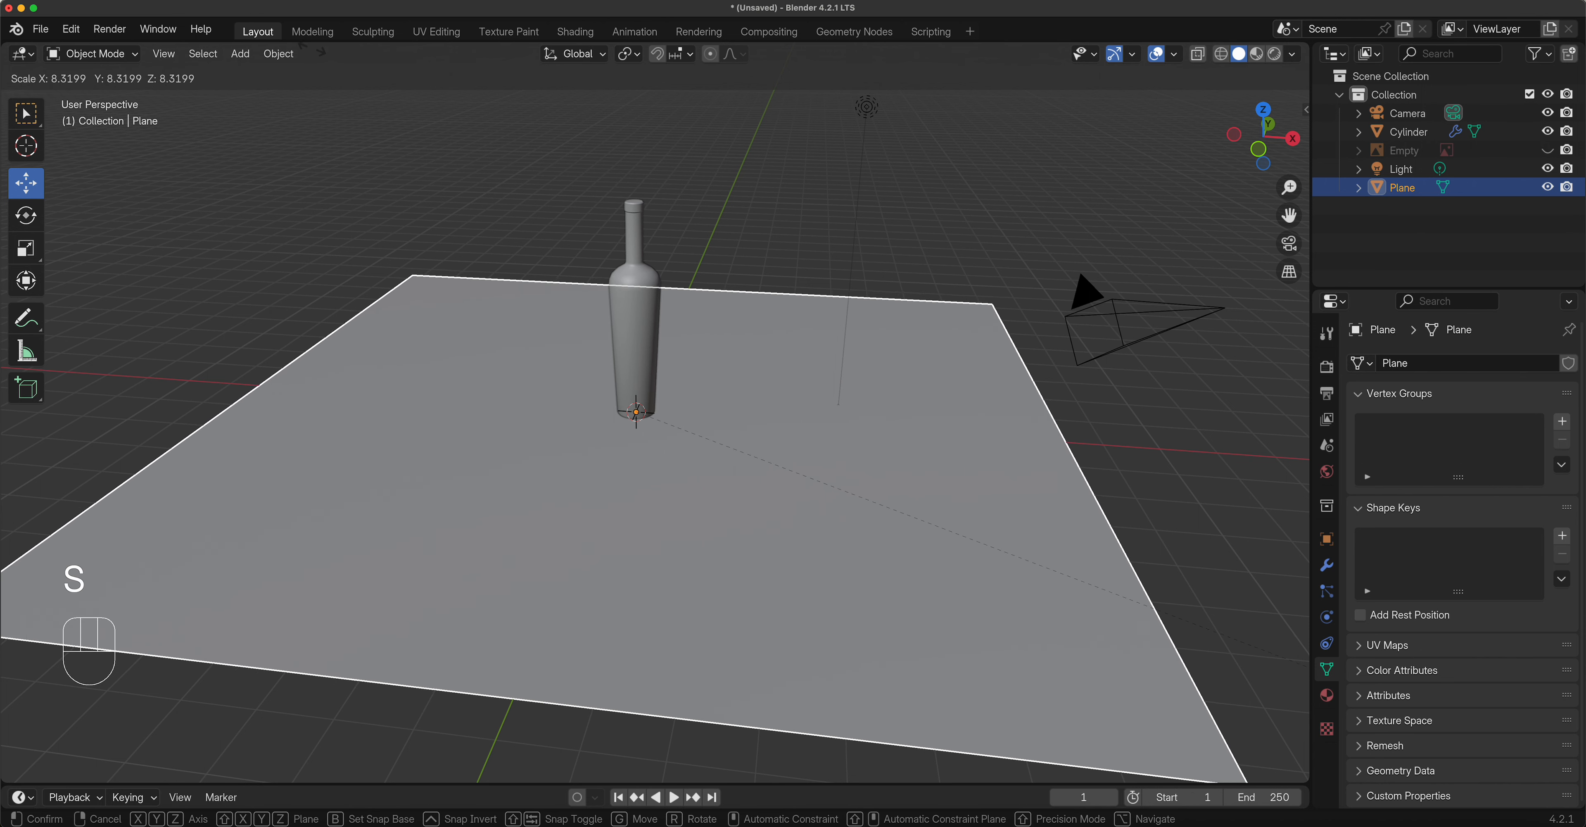
left_click(335, 58)
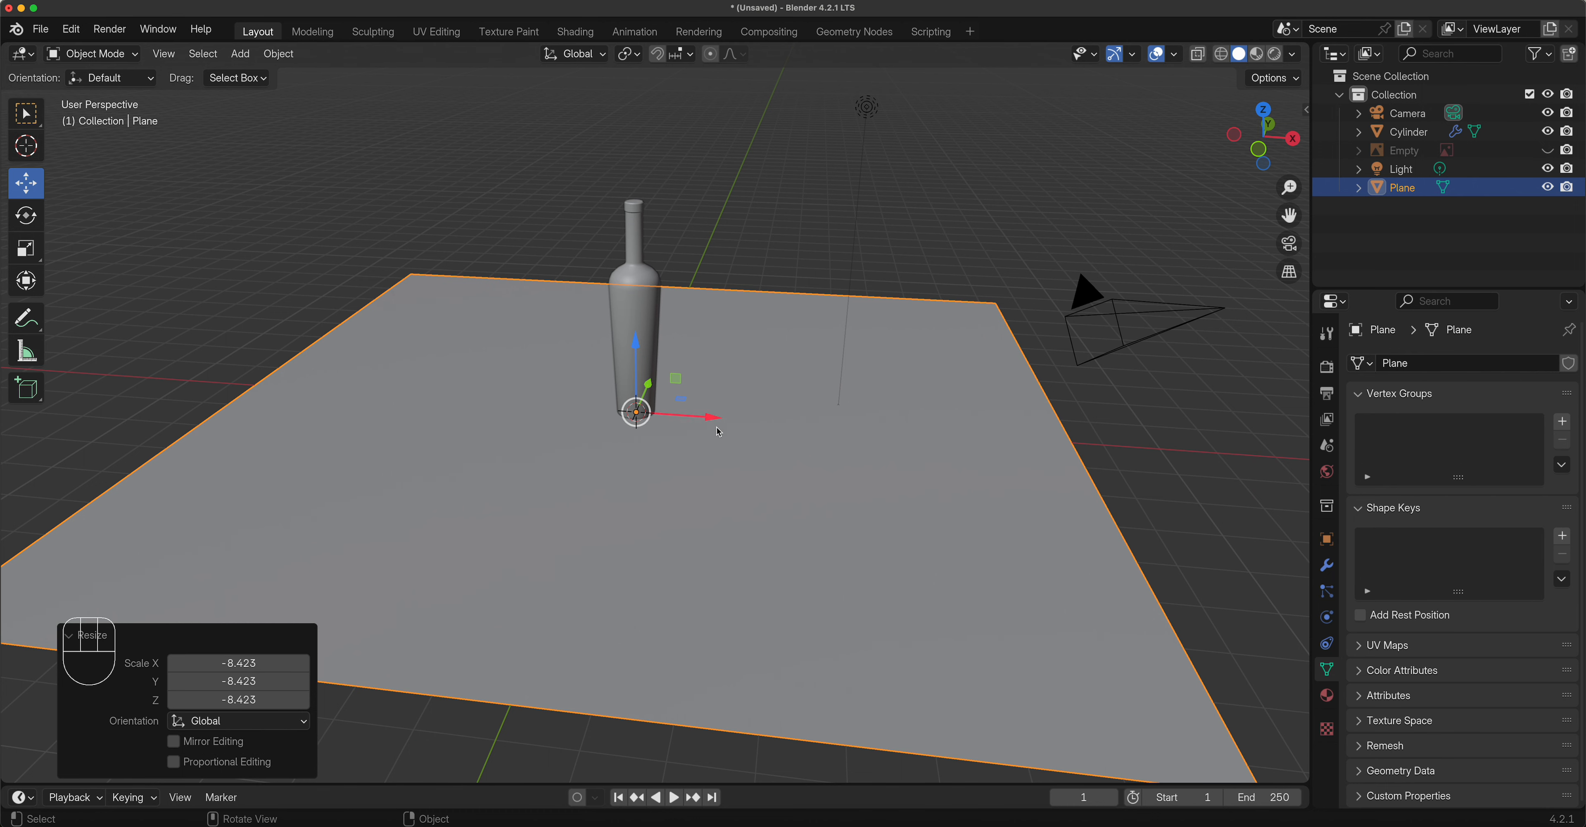
middle_click_drag(899, 562, 816, 584)
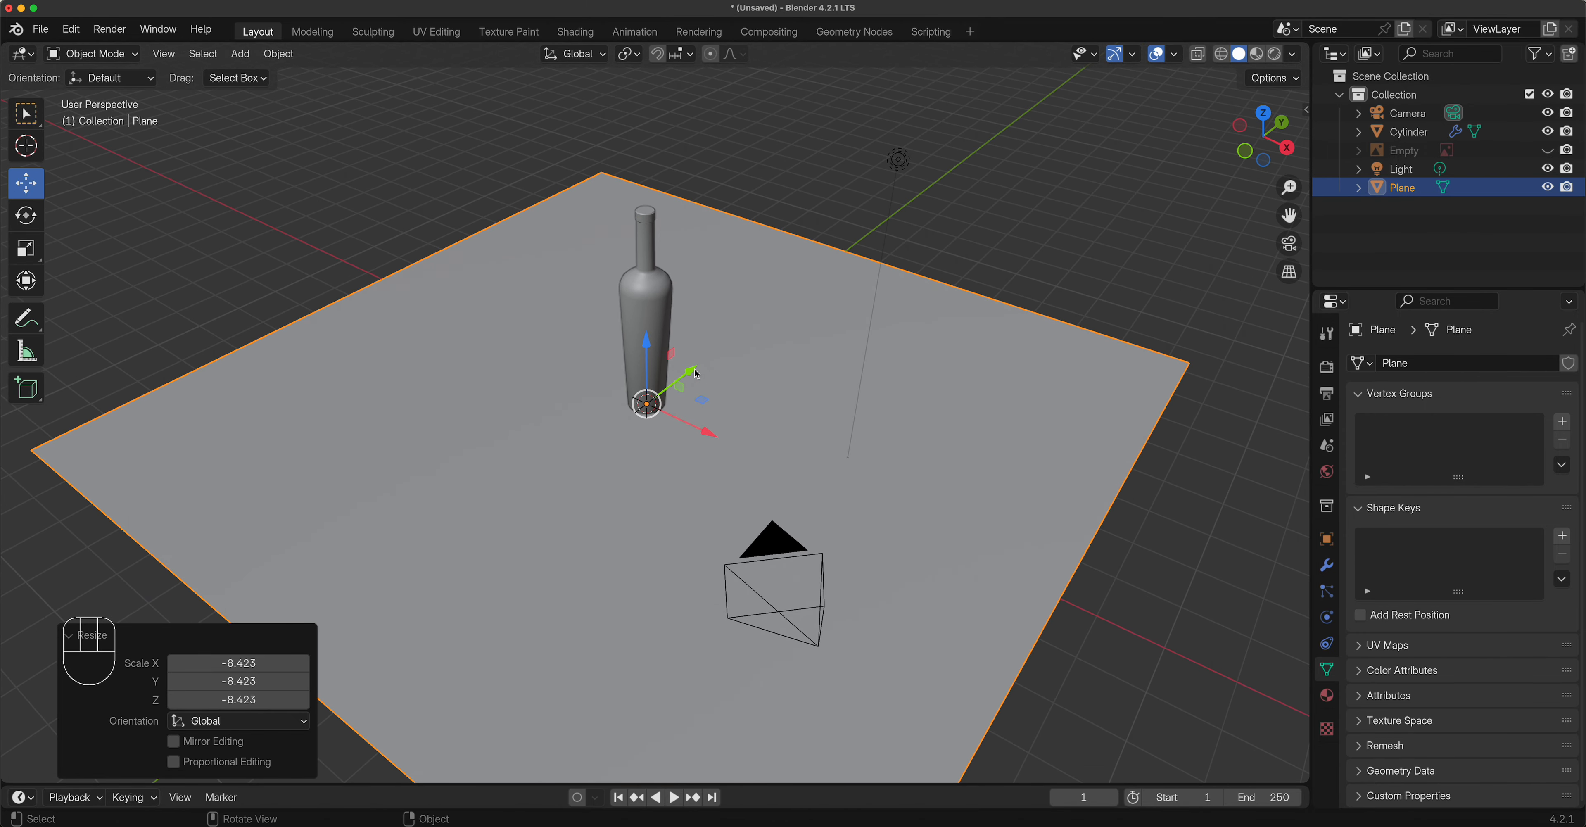
left_click_drag(689, 374, 842, 452)
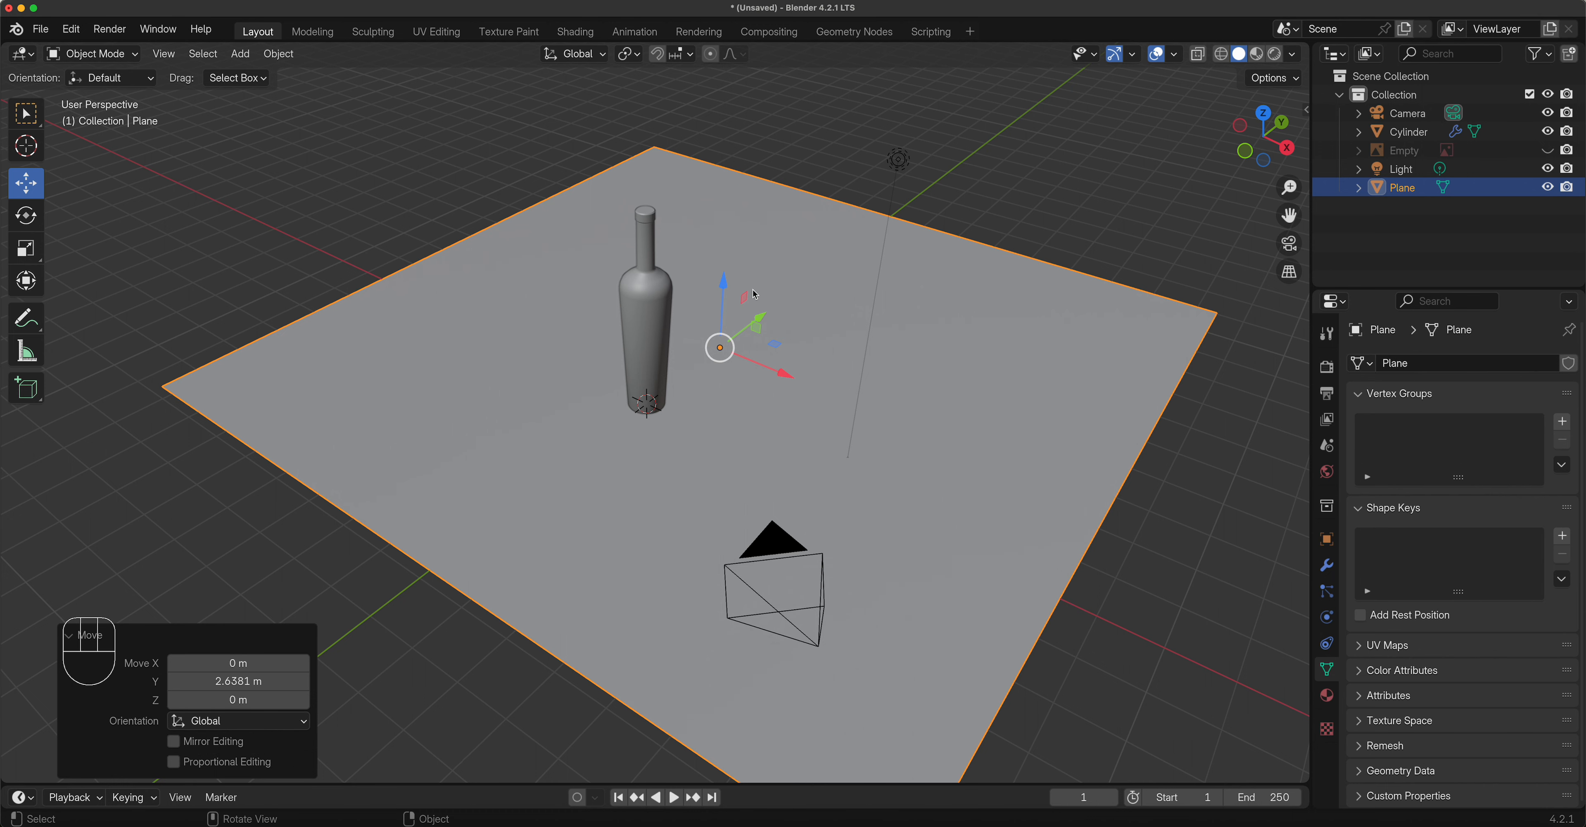
middle_click_drag(829, 444, 679, 586, "shift")
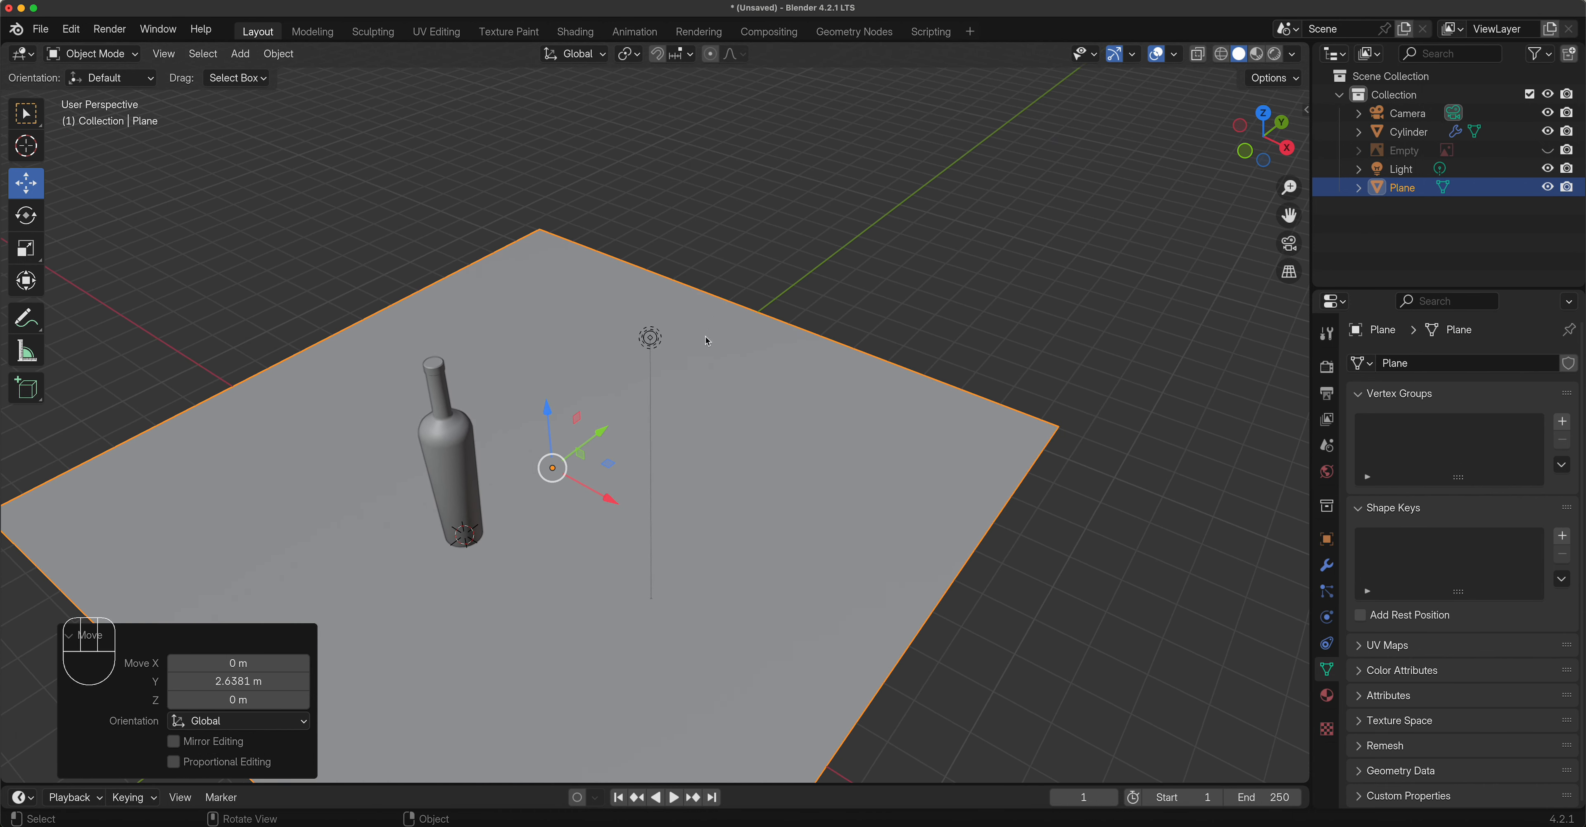
middle_click_drag(548, 581, 644, 574)
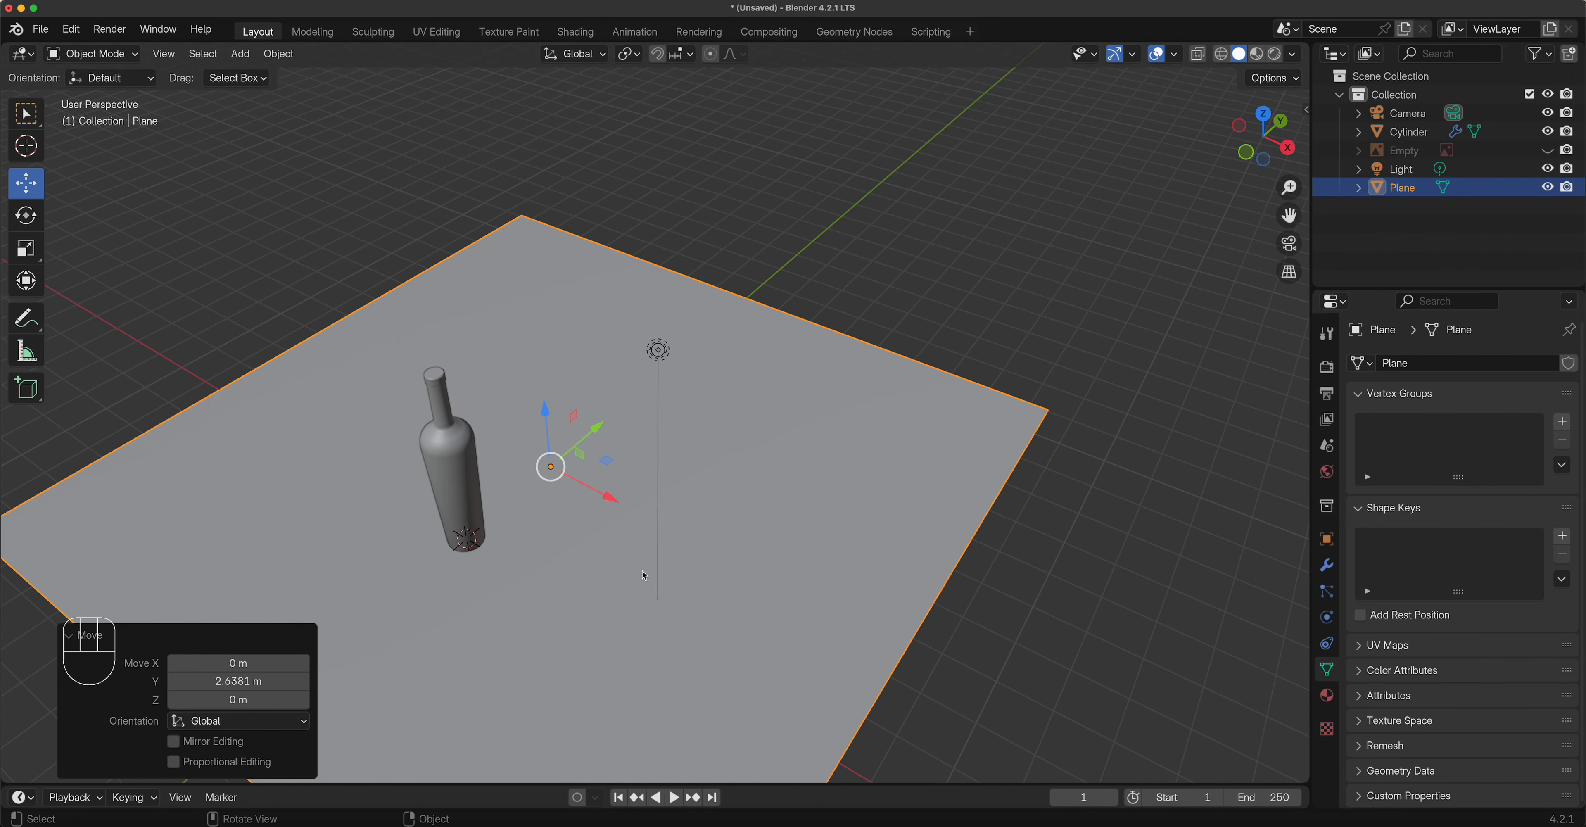
left_click(92, 54)
left_click(105, 92)
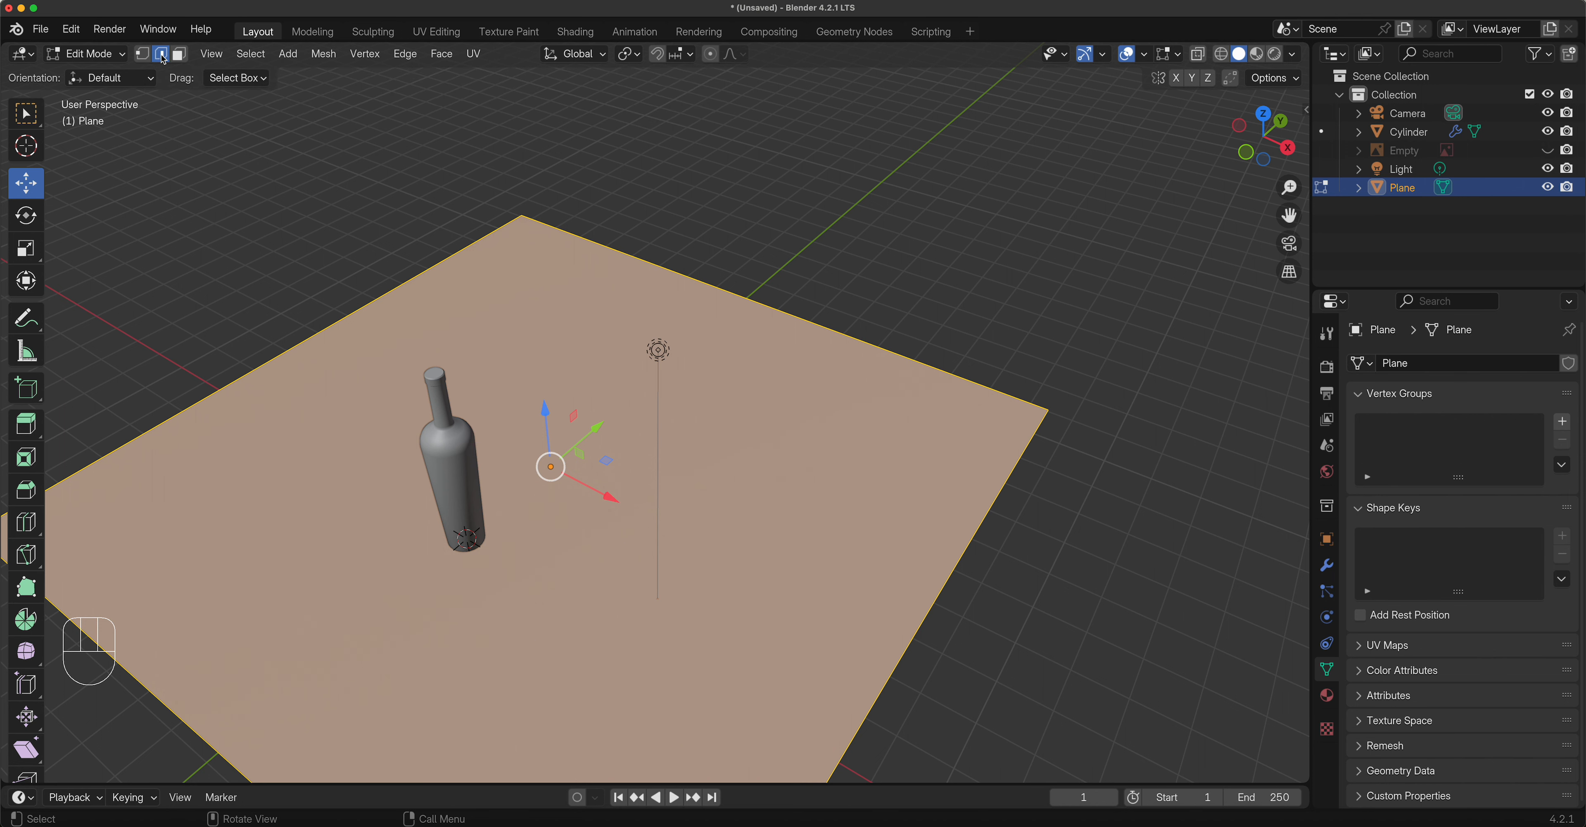
left_click(732, 285)
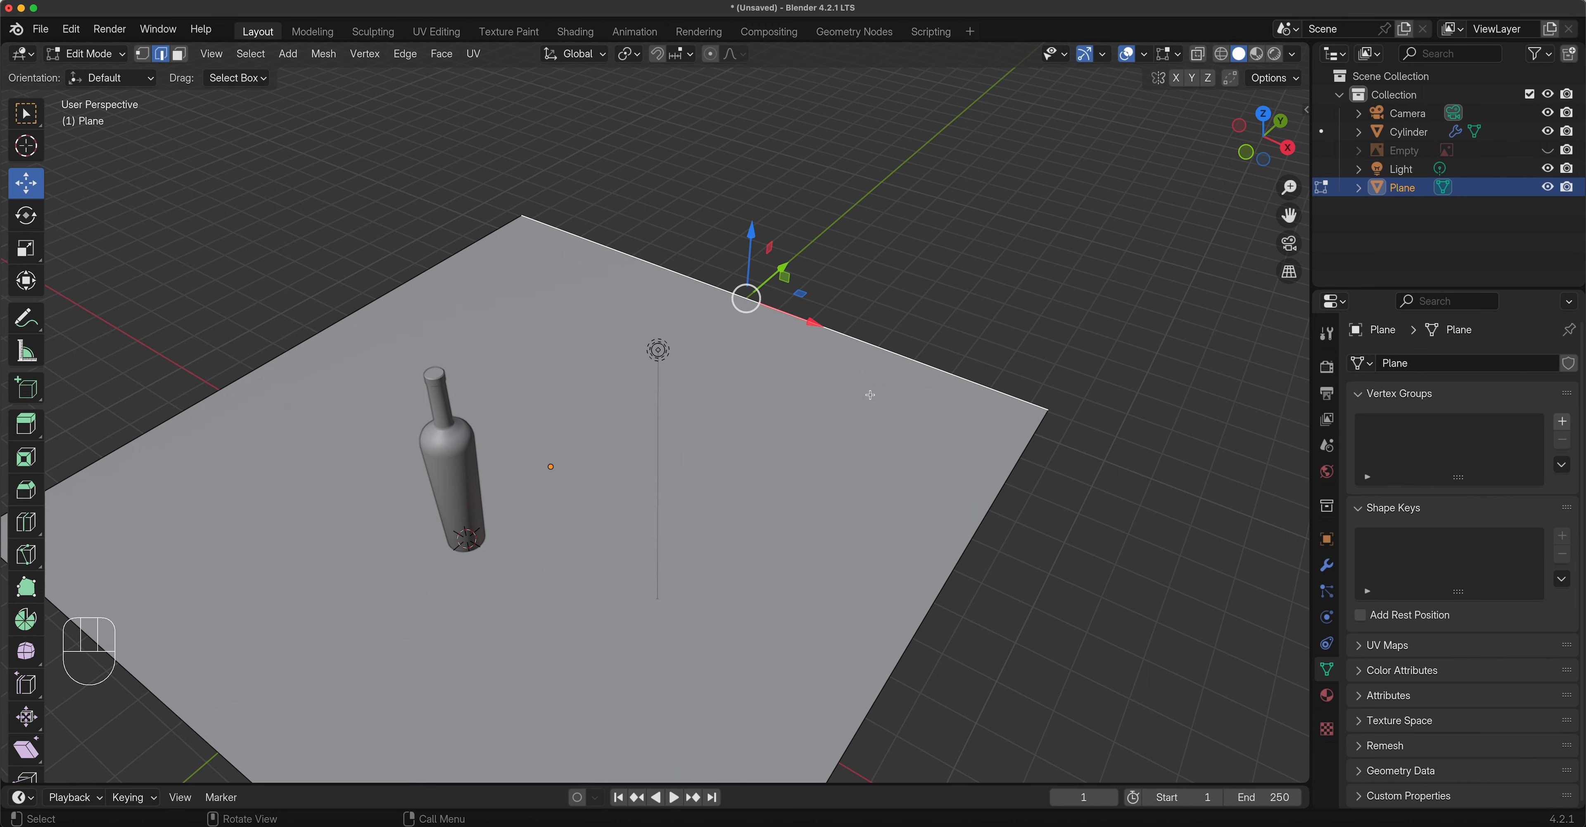
key("KP_1")
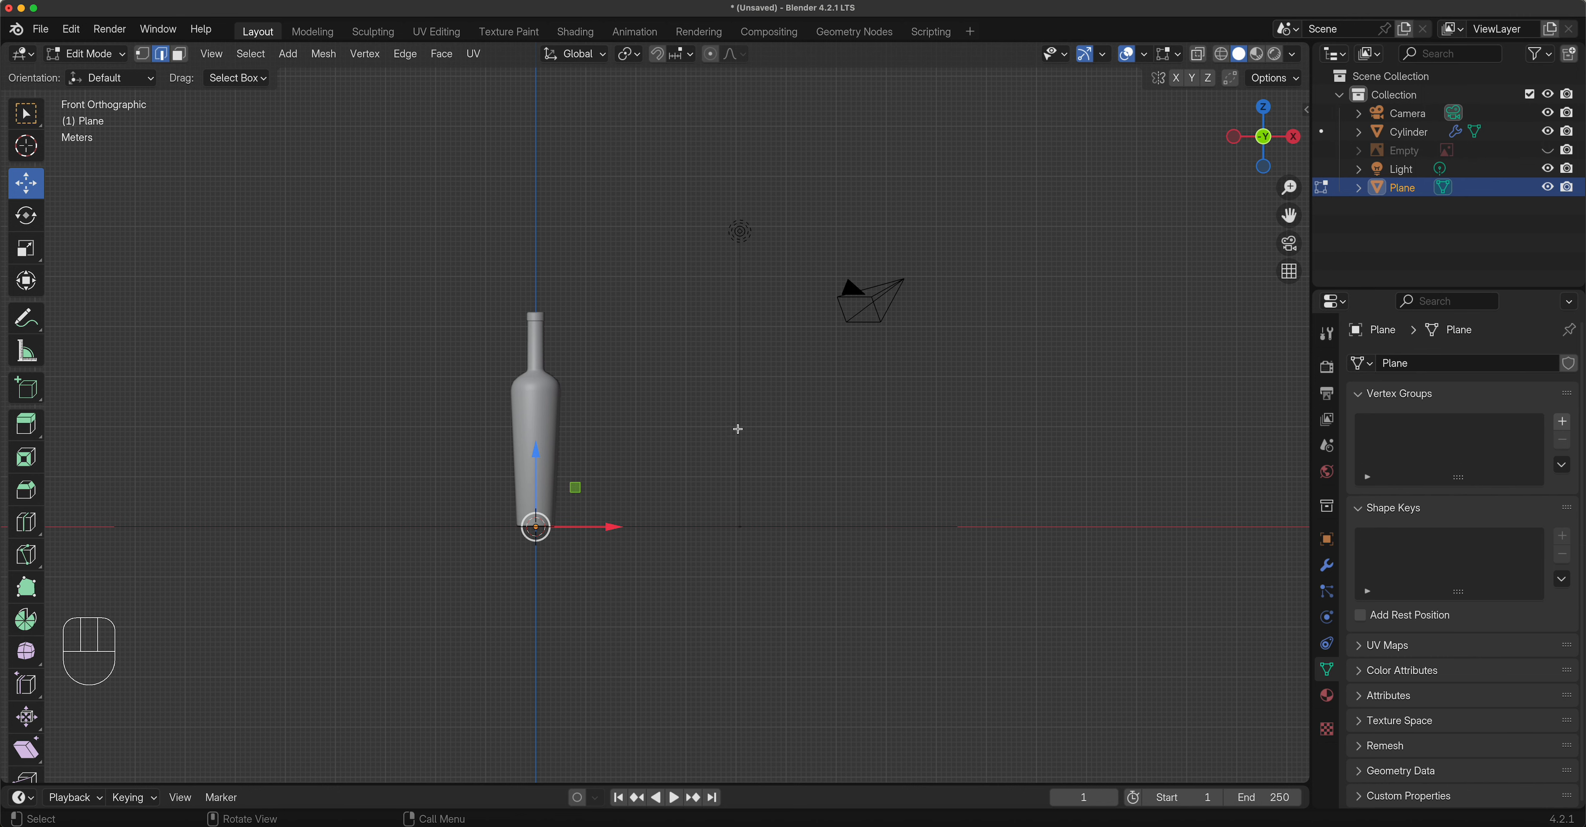
middle_click_drag(736, 431, 674, 419)
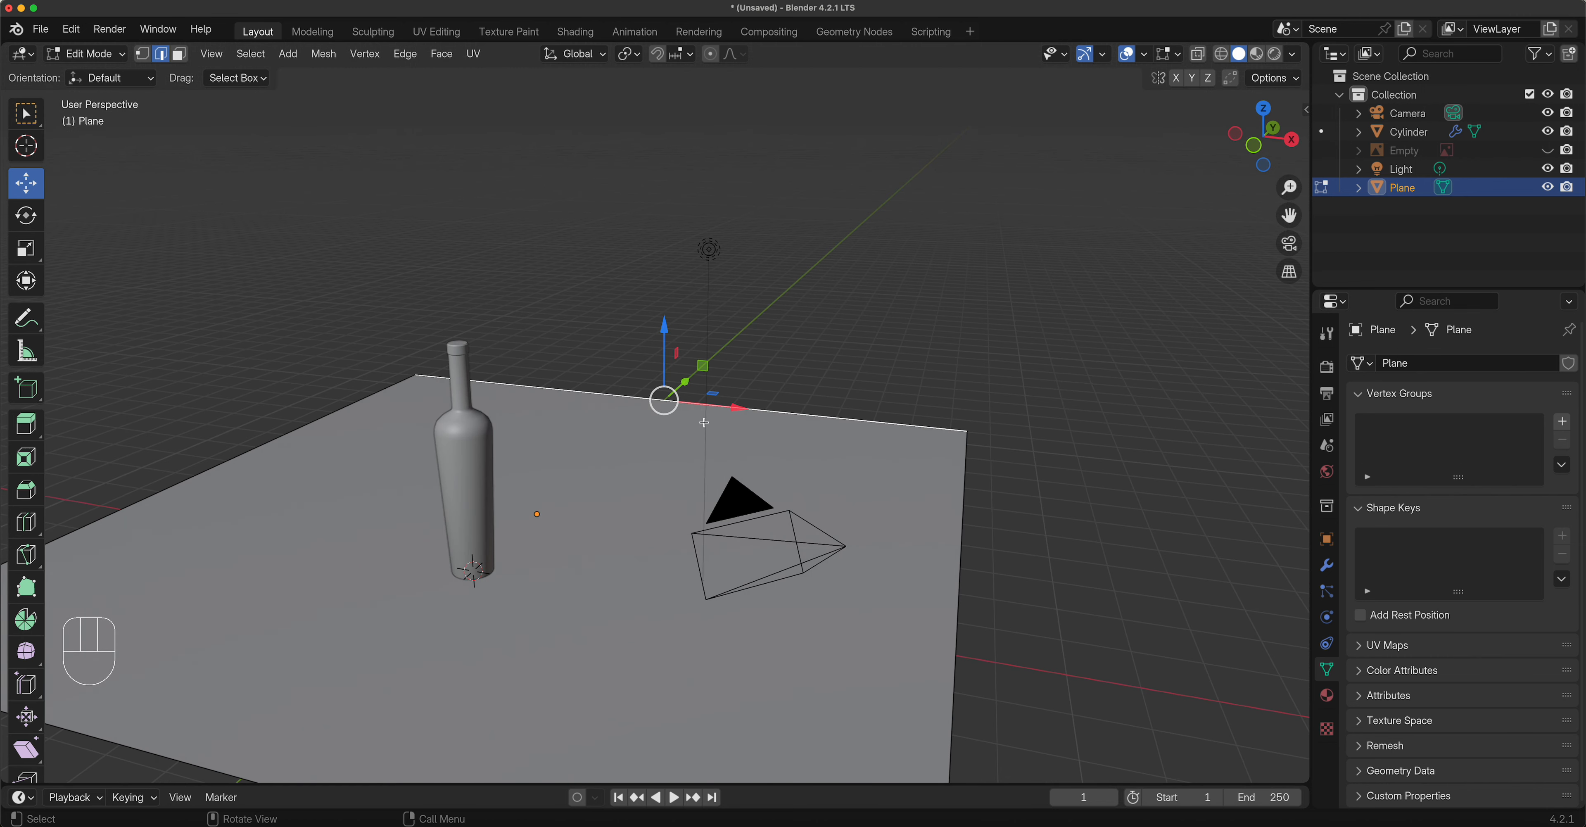
key("grave")
left_click(617, 391)
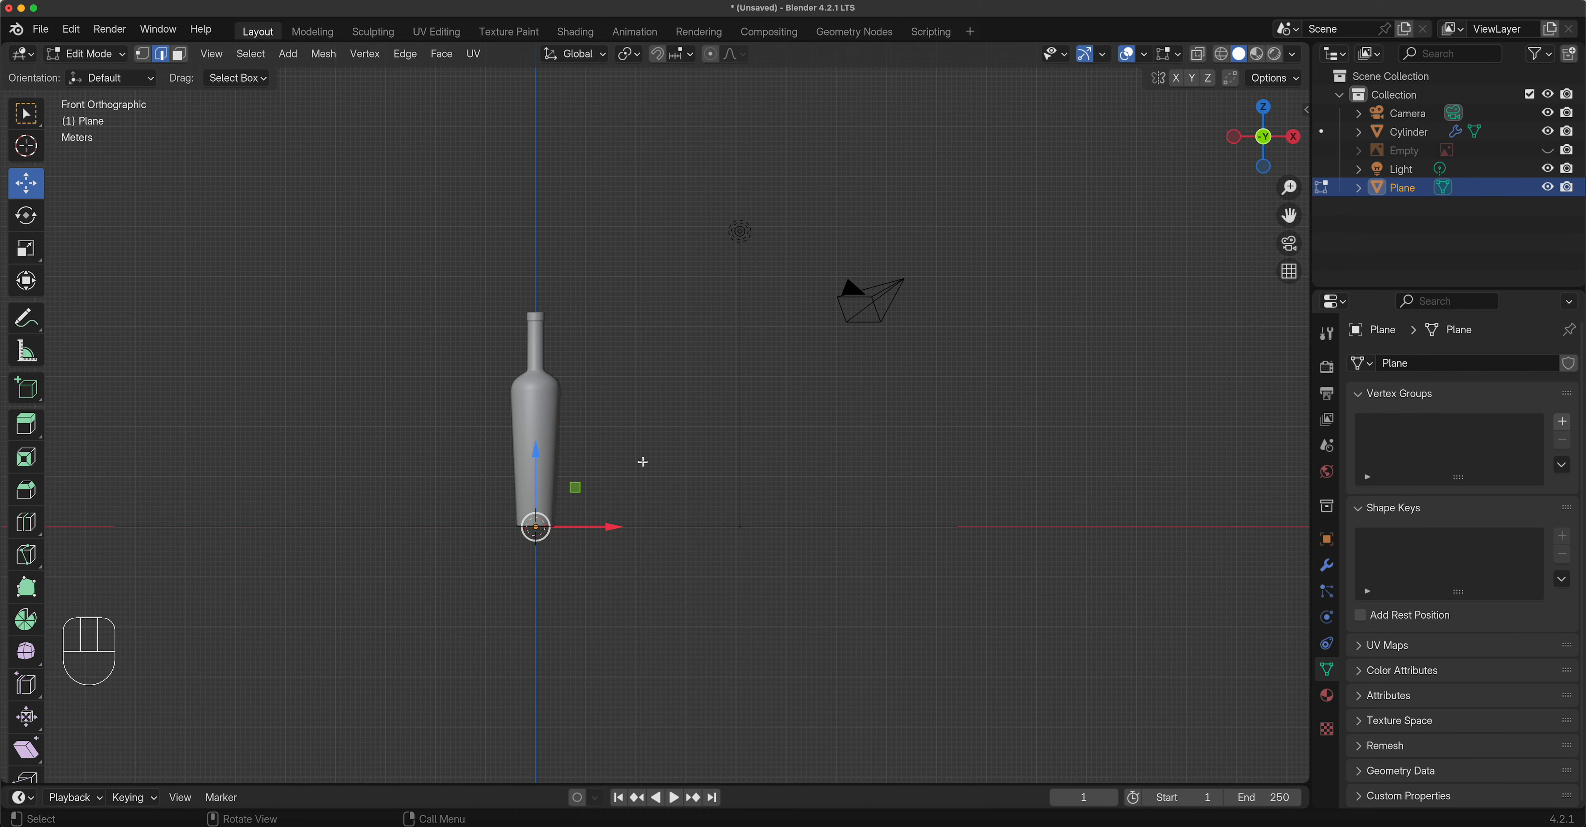
key("e")
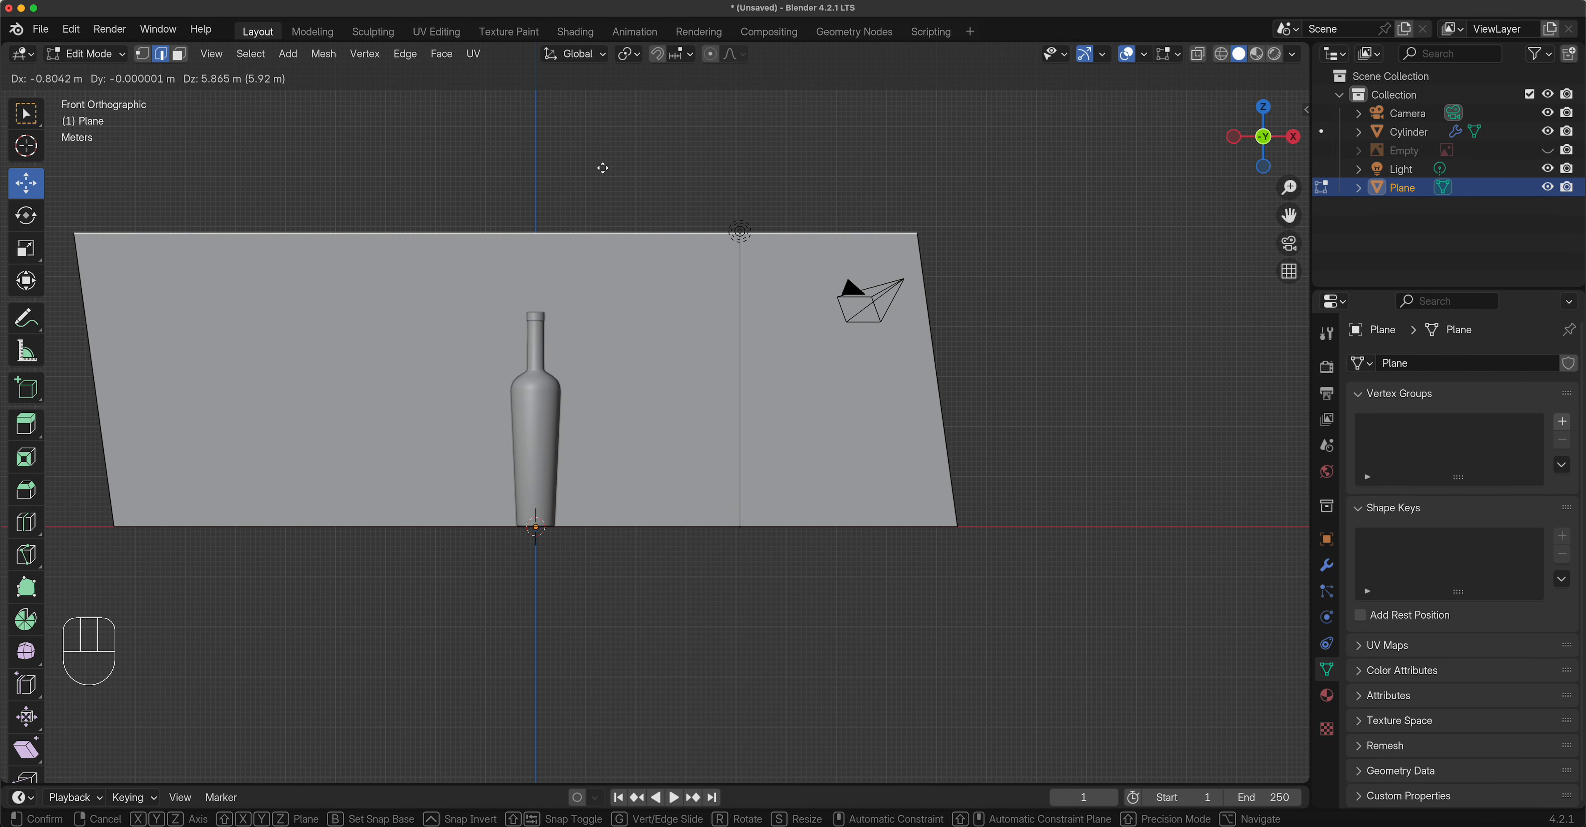
key("Escape")
middle_click_drag(751, 452, 661, 467)
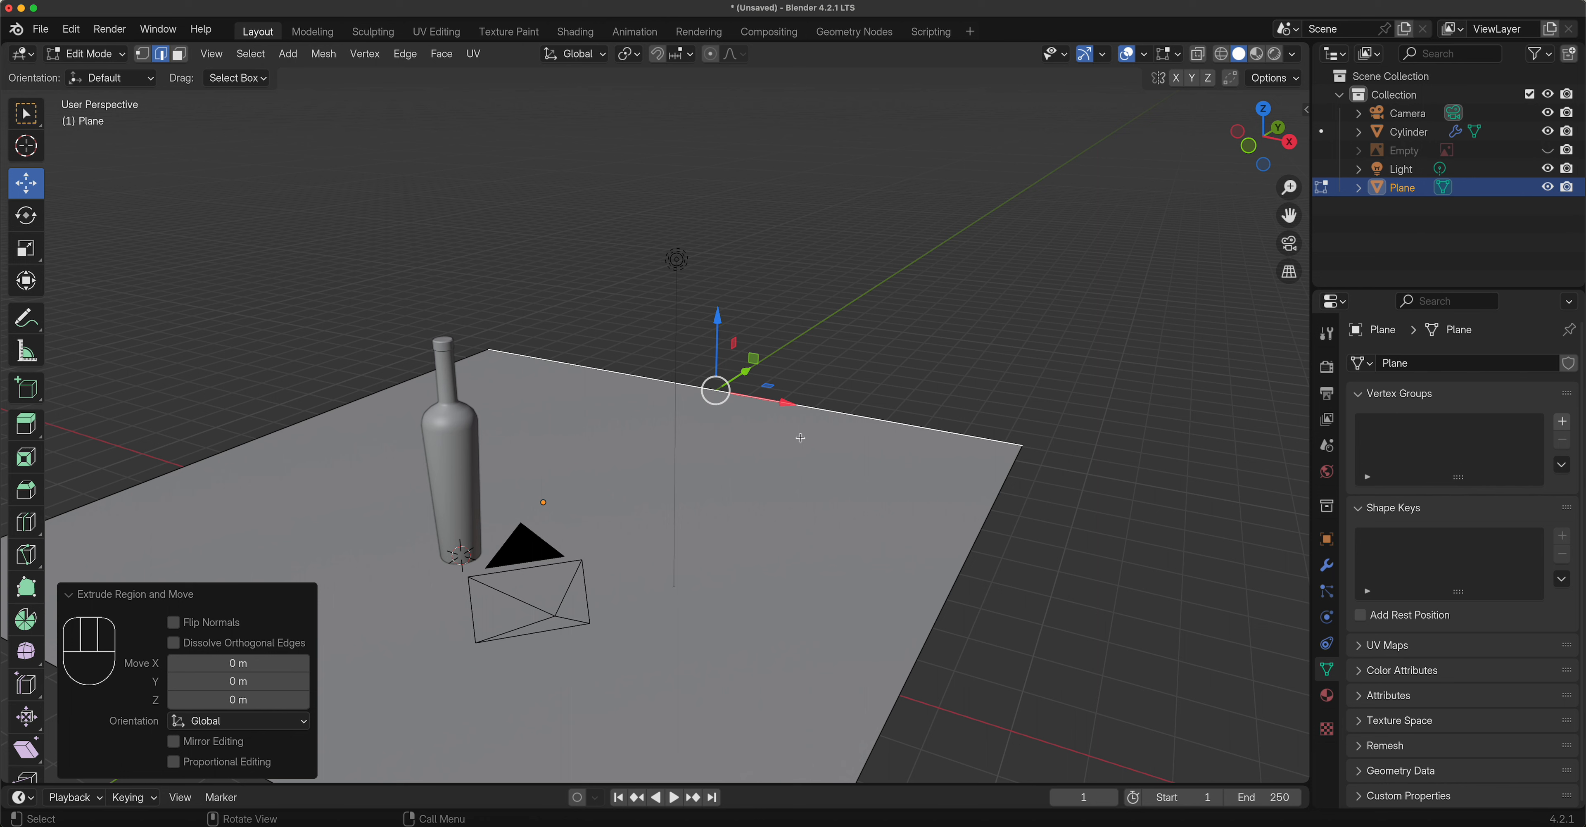
left_click(718, 319)
left_click_drag(718, 319, 713, 79)
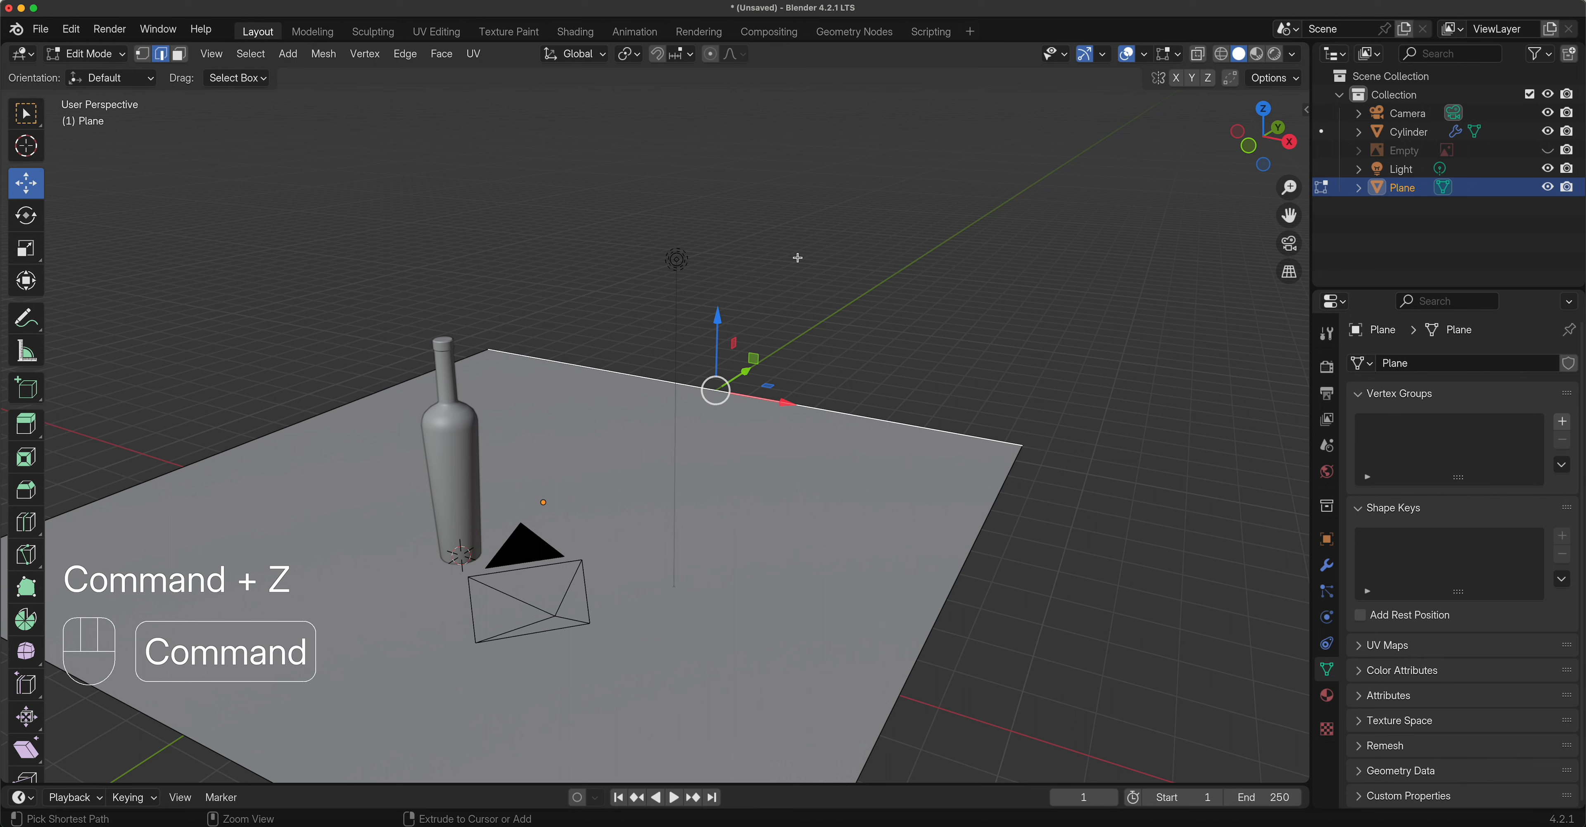
key("super+z")
left_click_drag(719, 304, 722, 246)
right_click(721, 246)
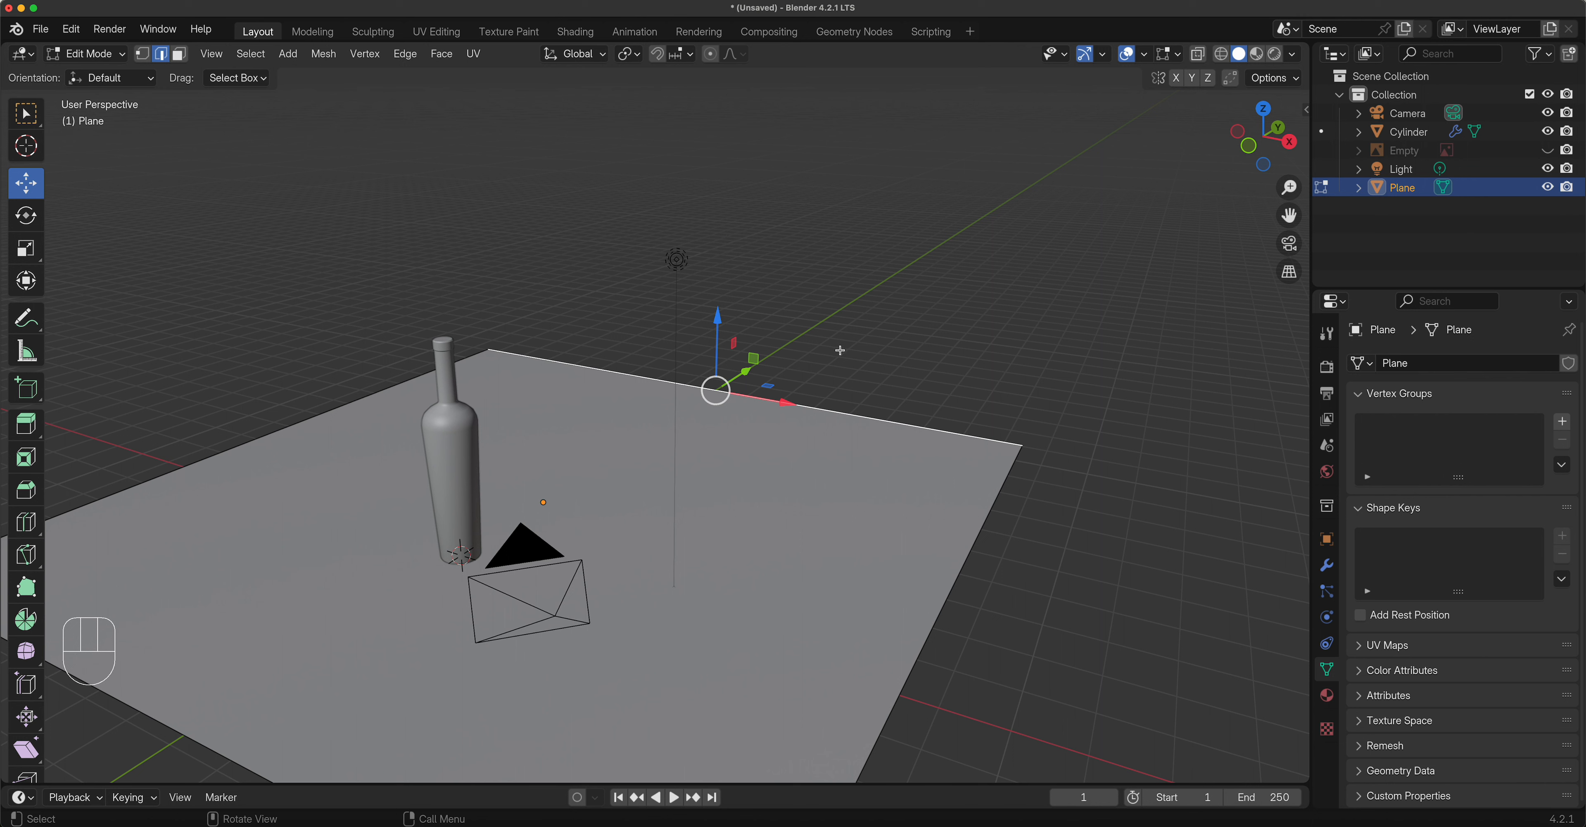
Extrude the floor's back edge 12.483 m straight up into a wall.
key("e")
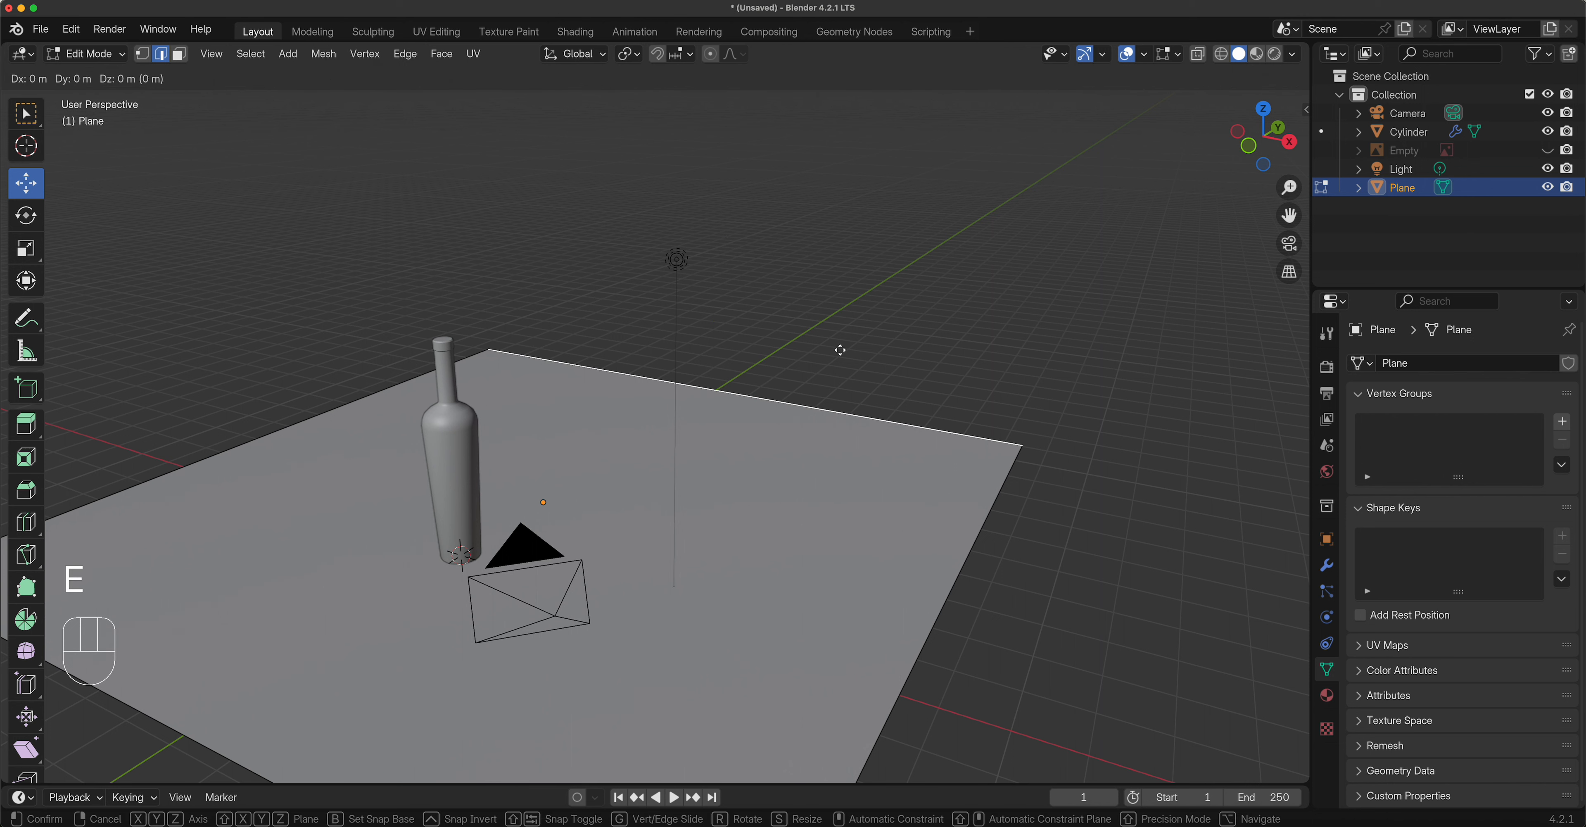
key("z")
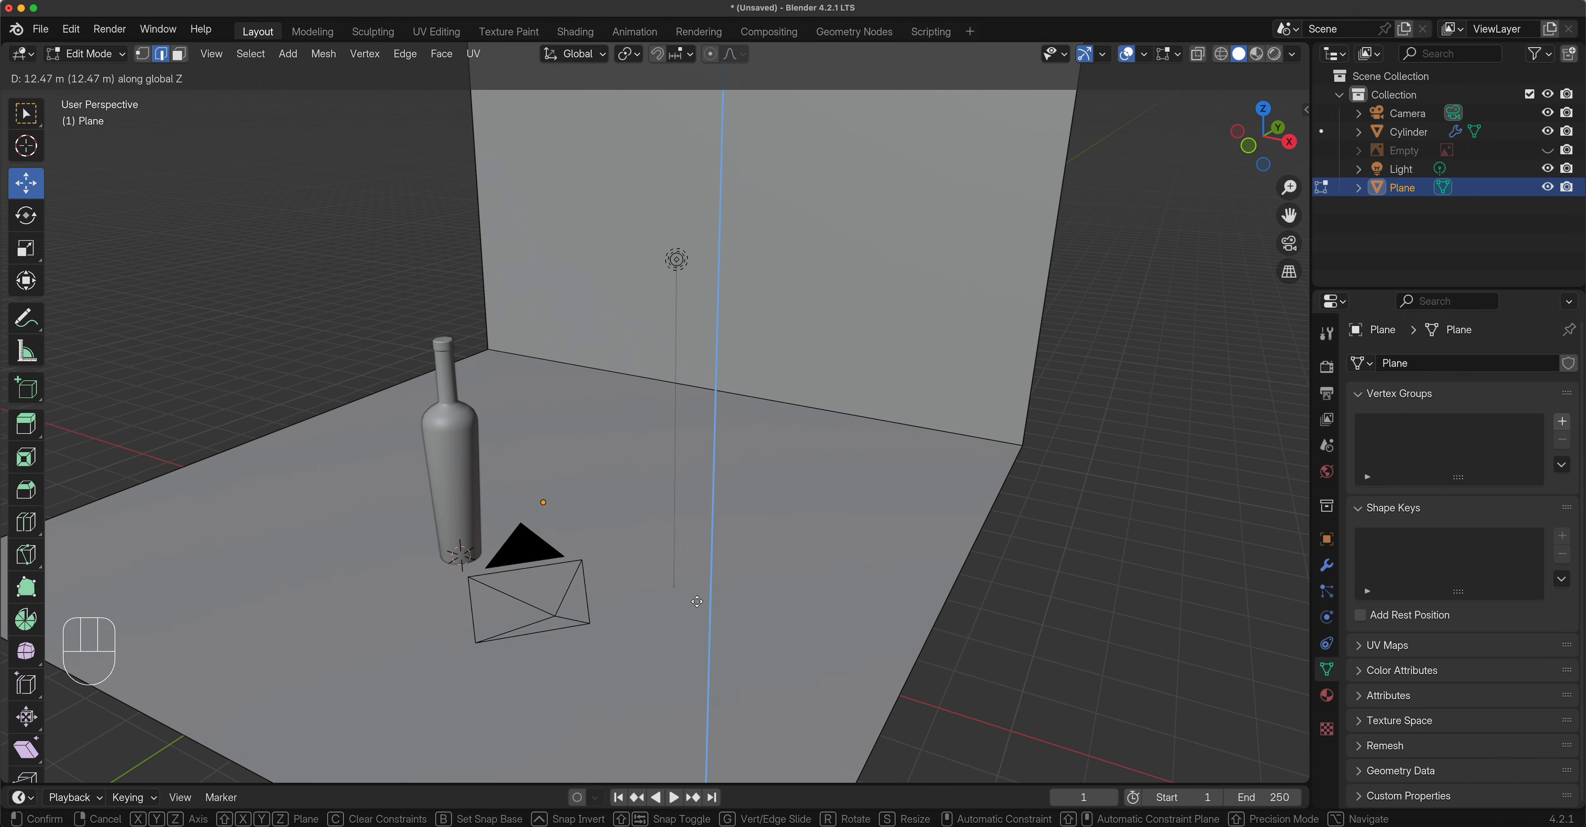
left_click(692, 670)
middle_click_drag(690, 679, 709, 583)
scroll(708, 583, "down", 5)
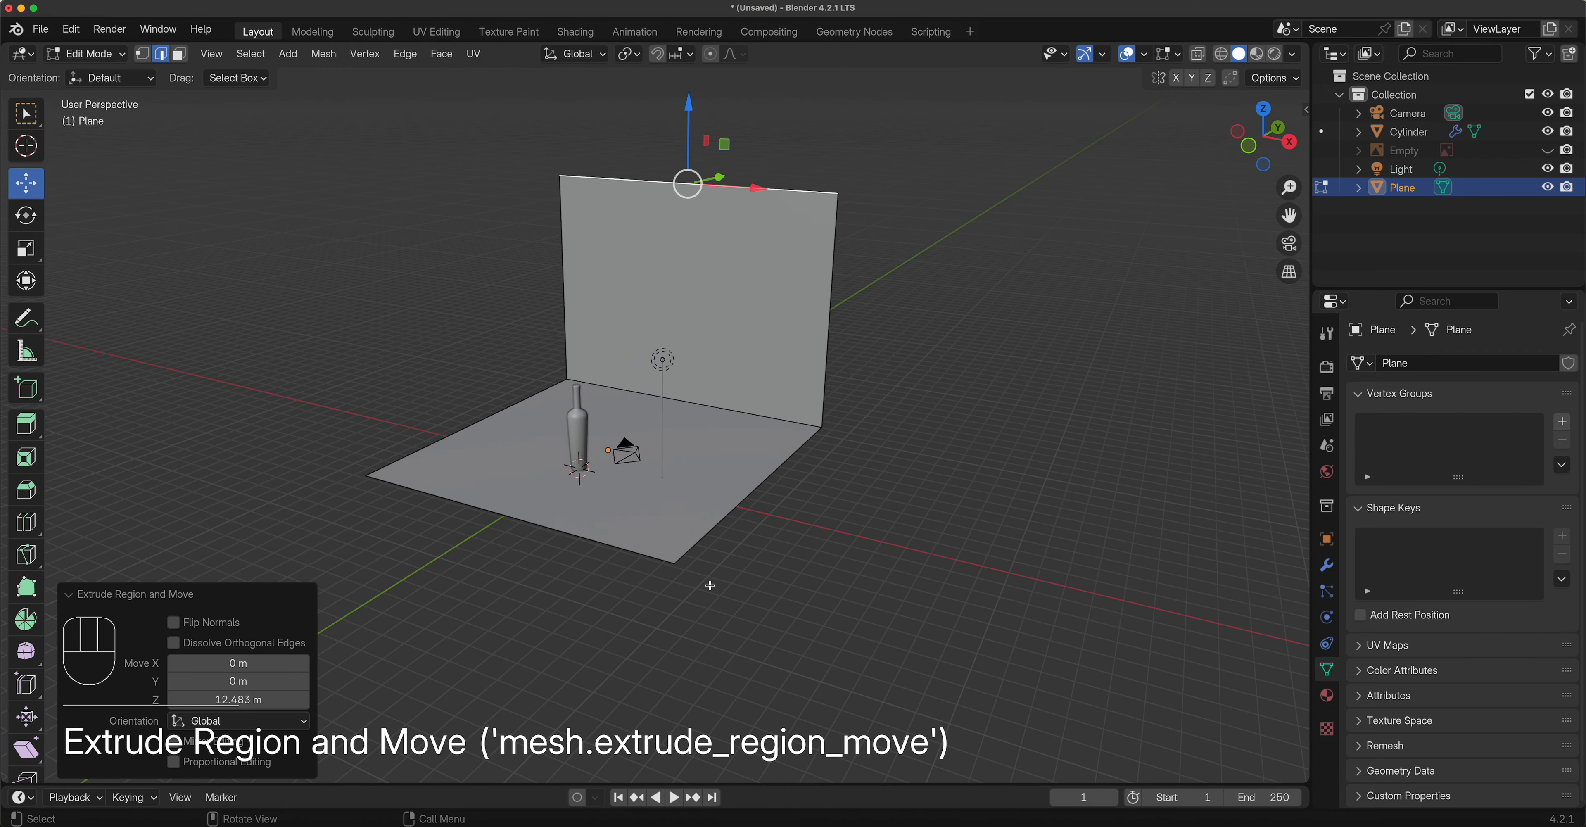
Lower the wall's top by 3.5777 m and select the edge where wall meets floor.
left_click_drag(689, 117, 689, 181)
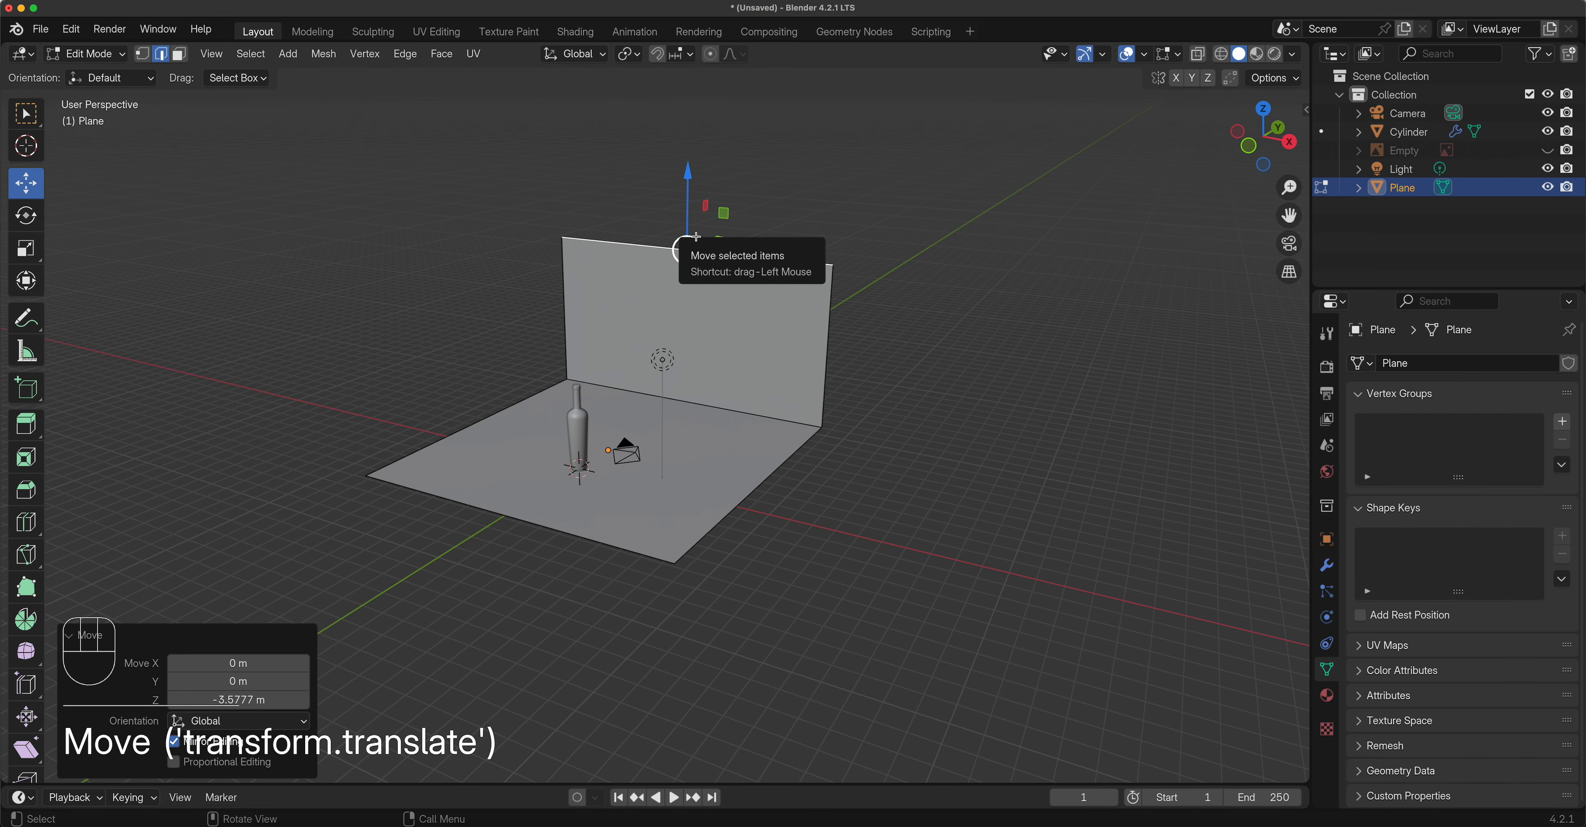
middle_click_drag(702, 241, 610, 456)
left_click(709, 386)
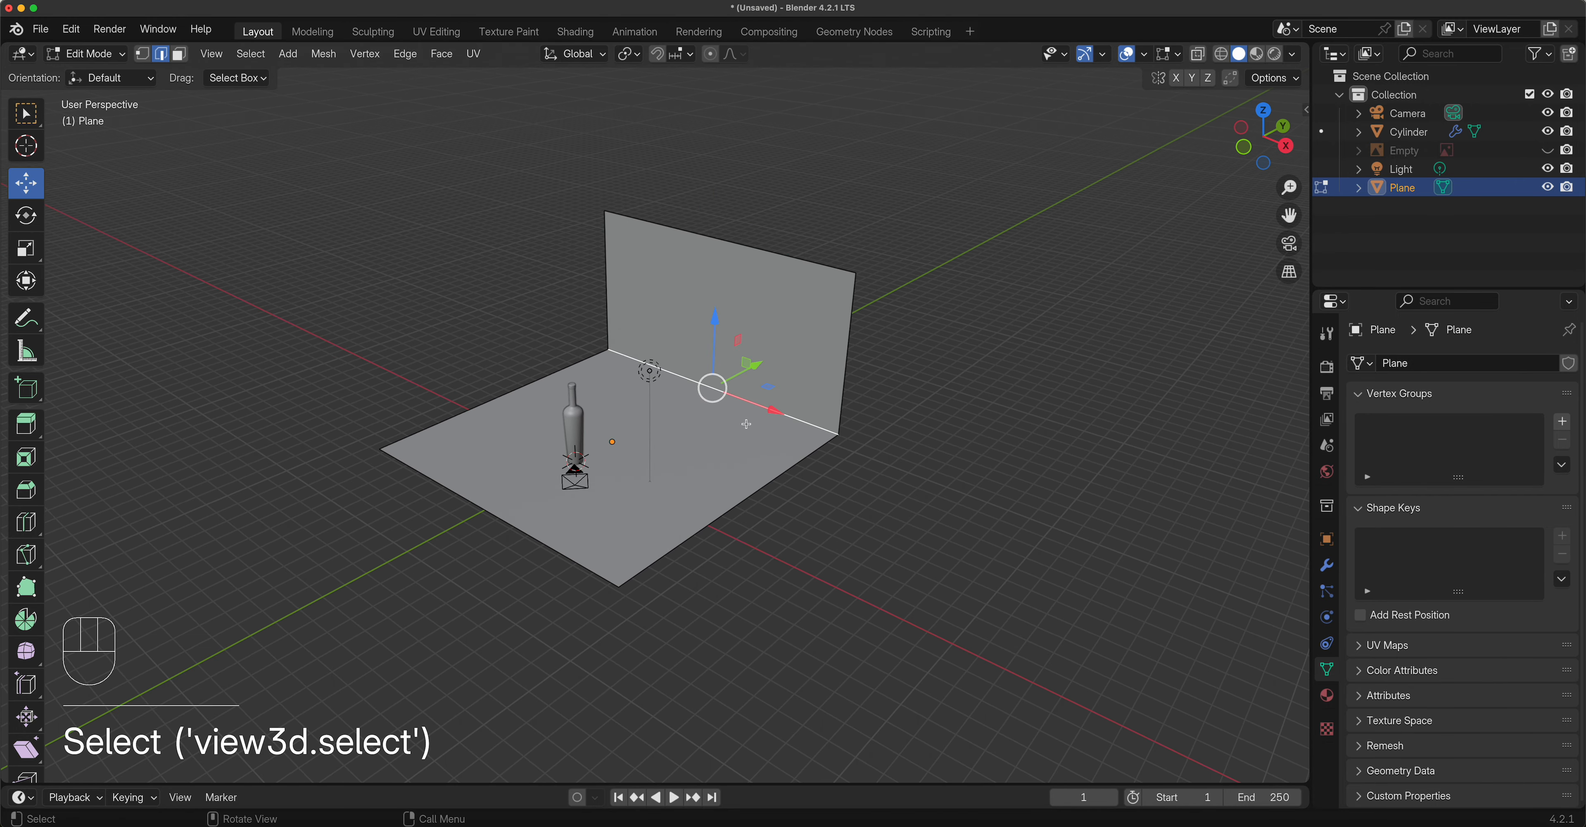
scroll(732, 310, "up", 4)
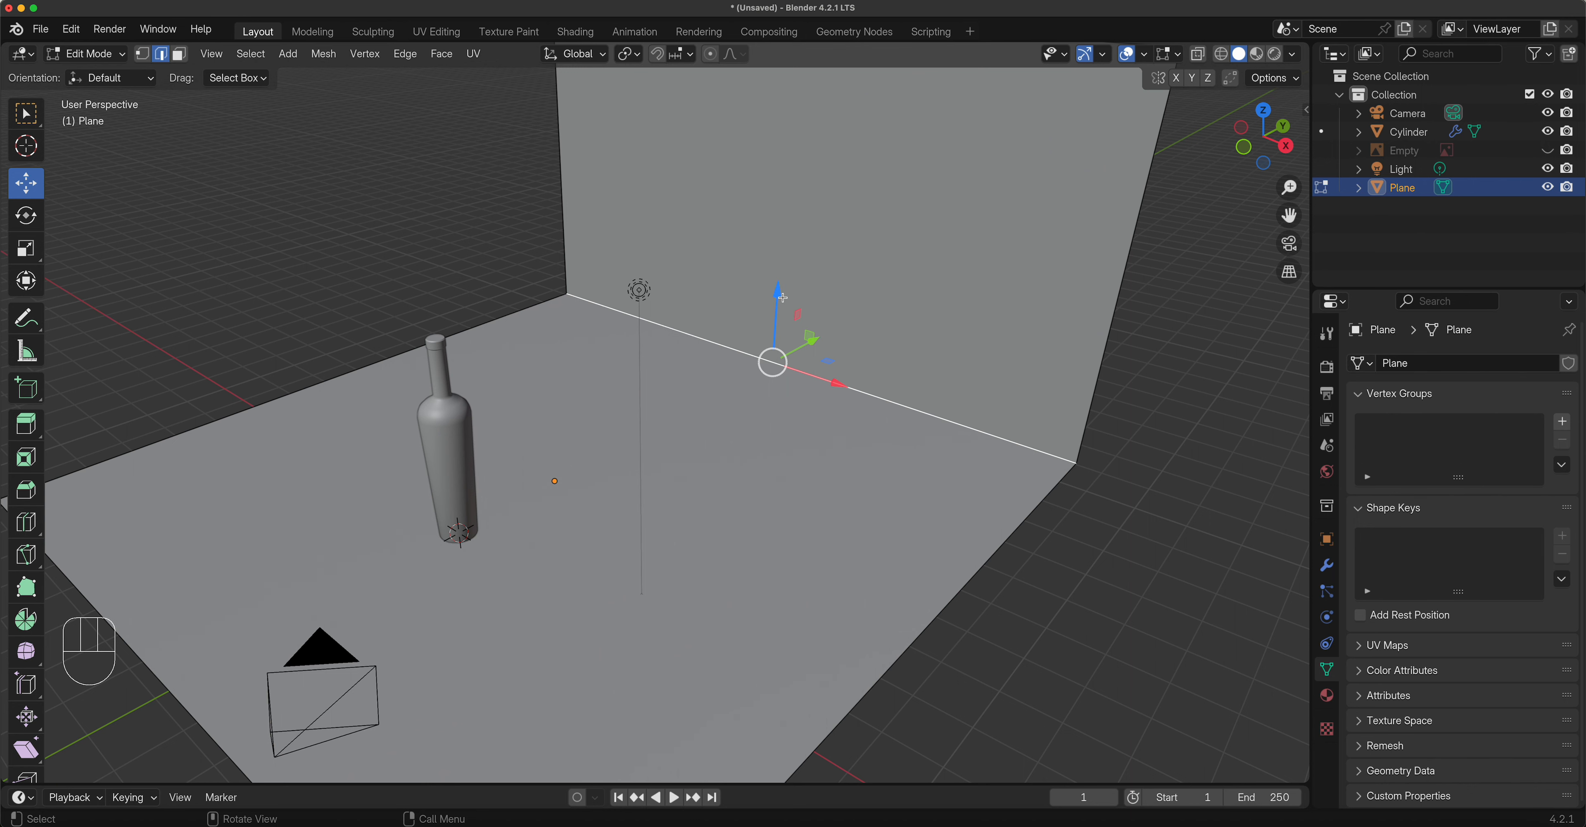
Try lifting the wall-floor corner upward, cancel that move, and bring up the delete options.
left_click_drag(783, 298, 774, 216)
right_click(774, 215)
key("x")
Bevel the wall-floor edge at 0.221 m width with 8 segments.
right_click(729, 349)
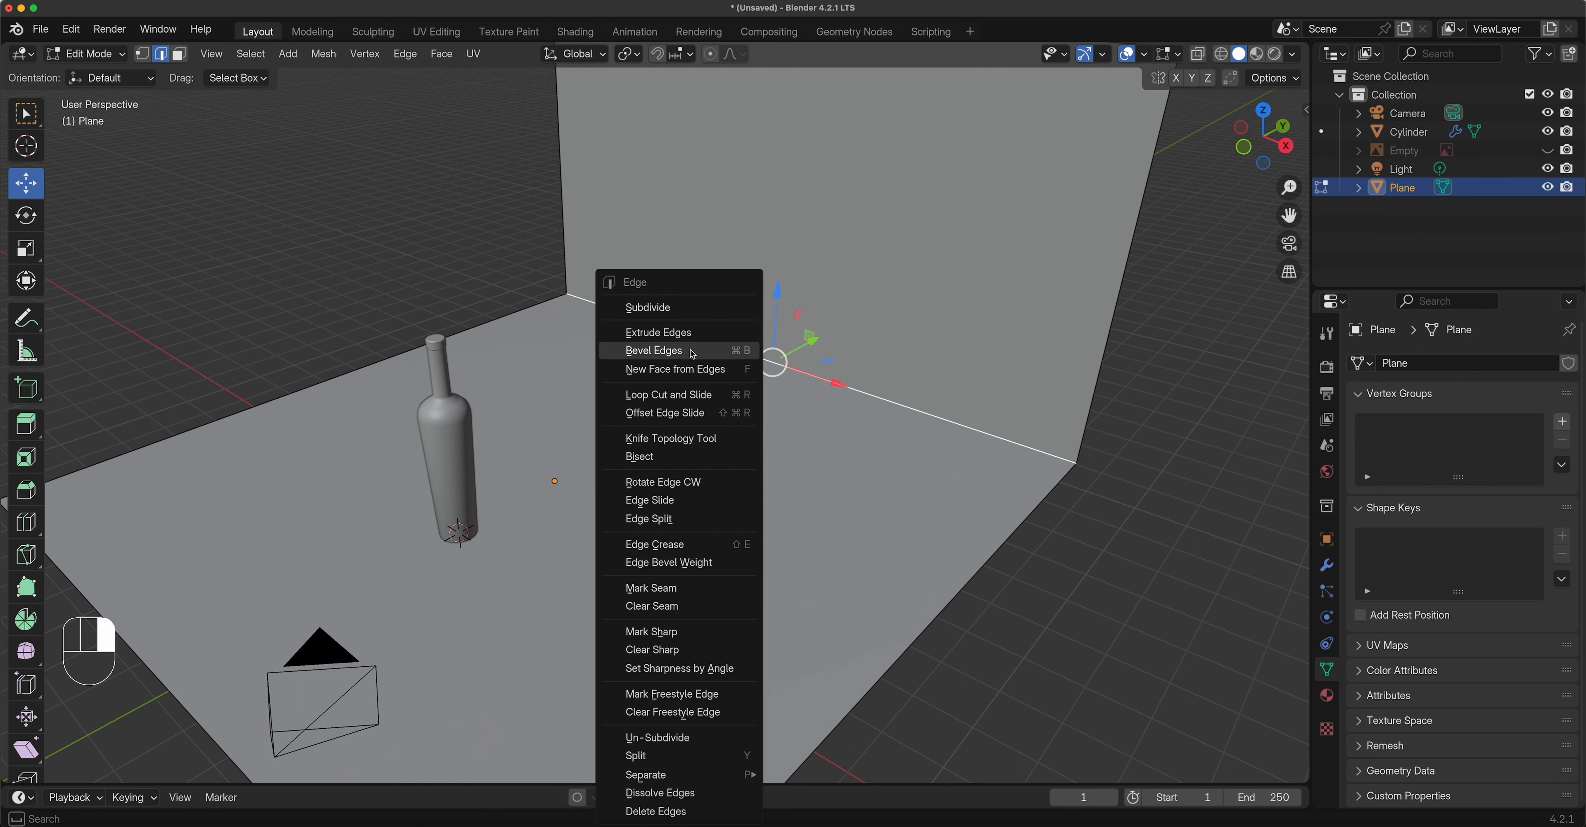
left_click(692, 352)
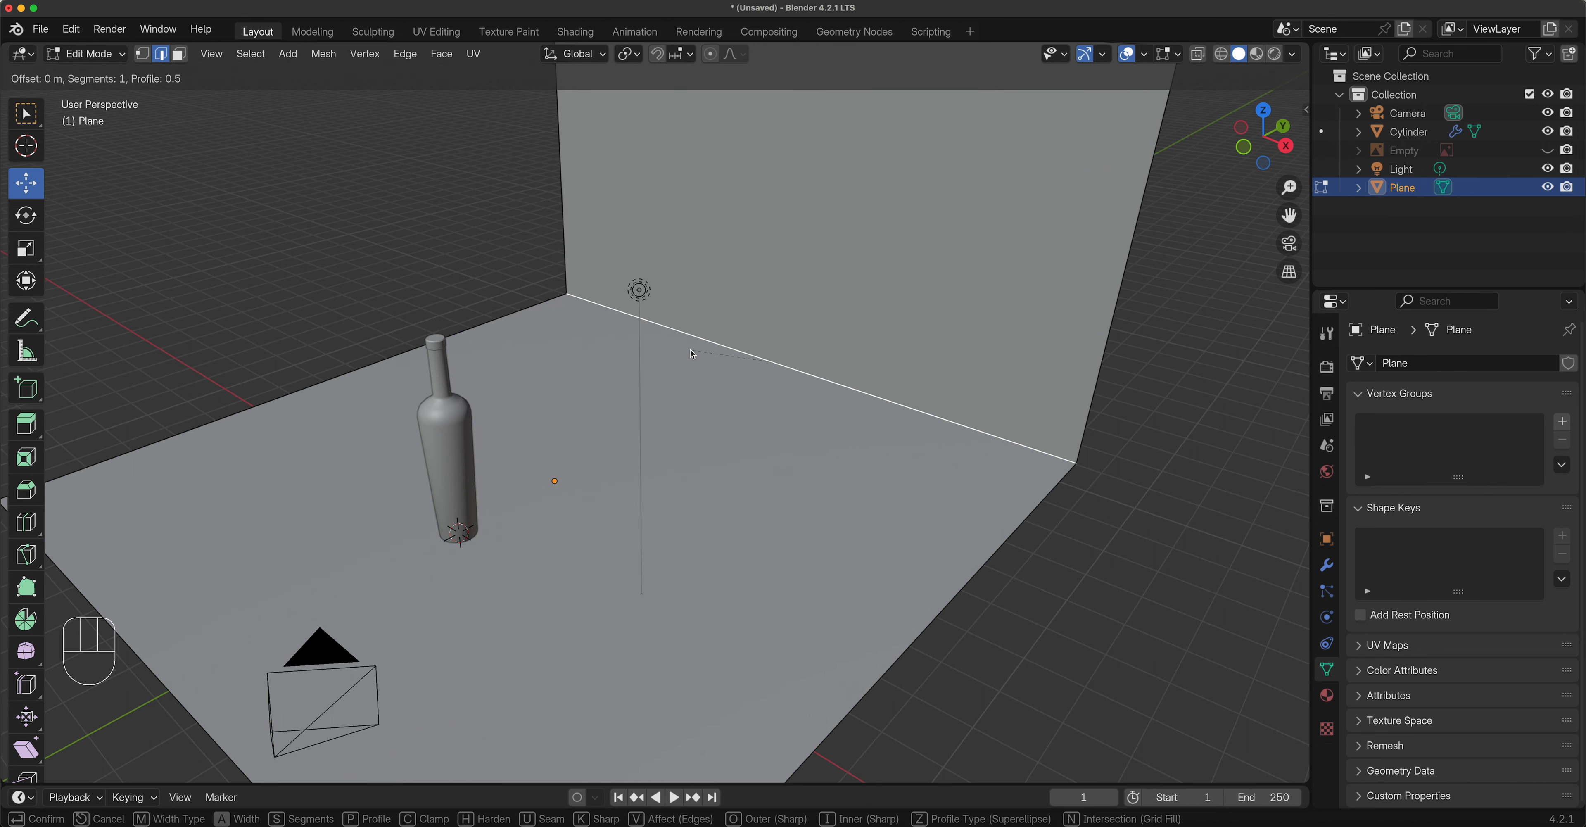
left_click(665, 382)
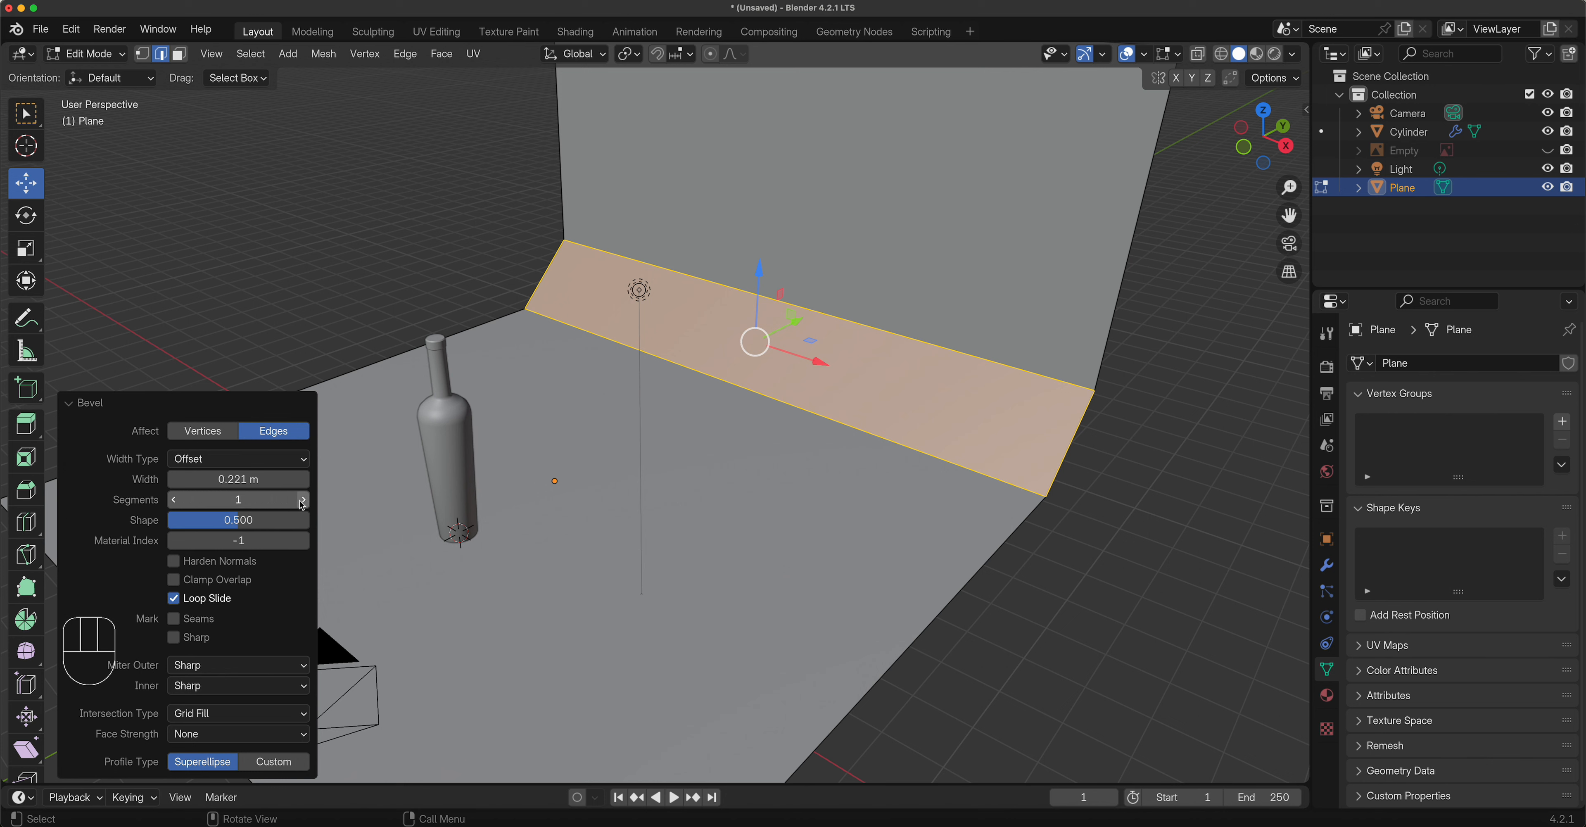
left_click_drag(301, 500, 410, 500)
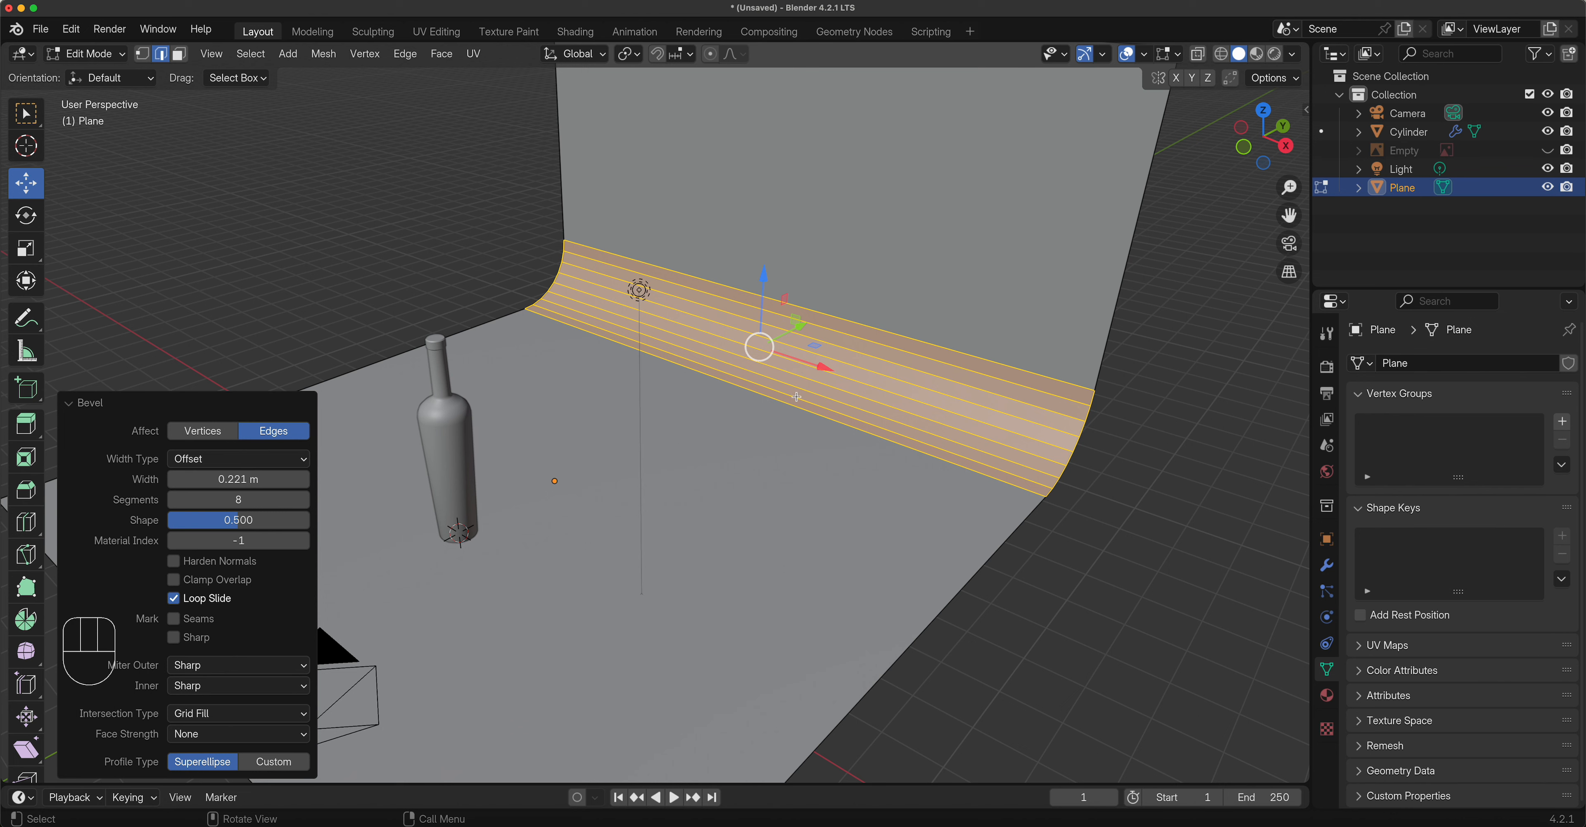
Take the backdrop plane out of Edit Mode and back into Object Mode.
key("Tab")
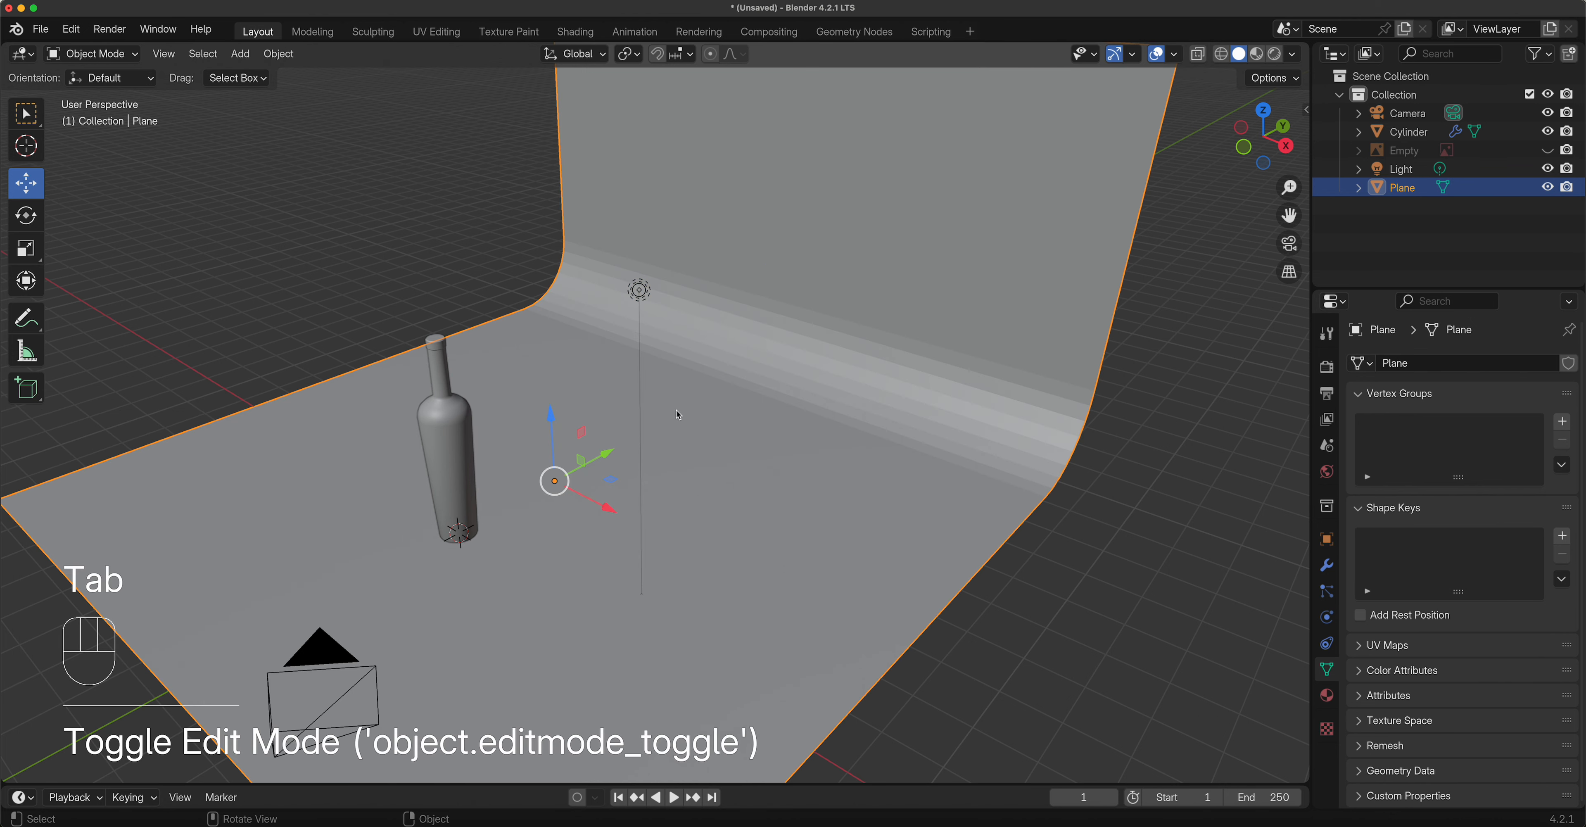
left_click(101, 54)
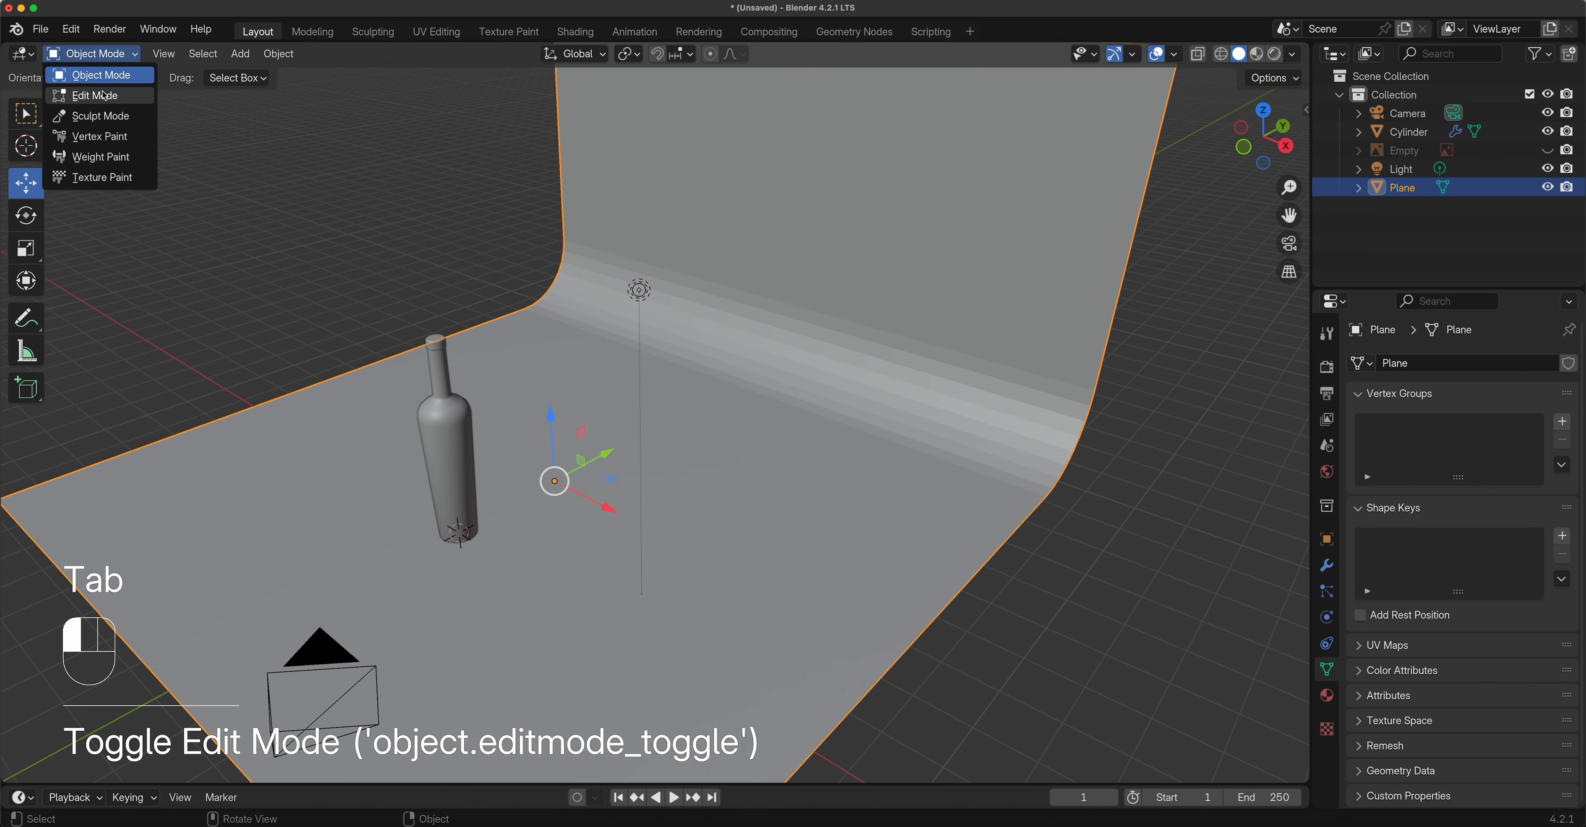
left_click(93, 93)
left_click(102, 54)
left_click(92, 74)
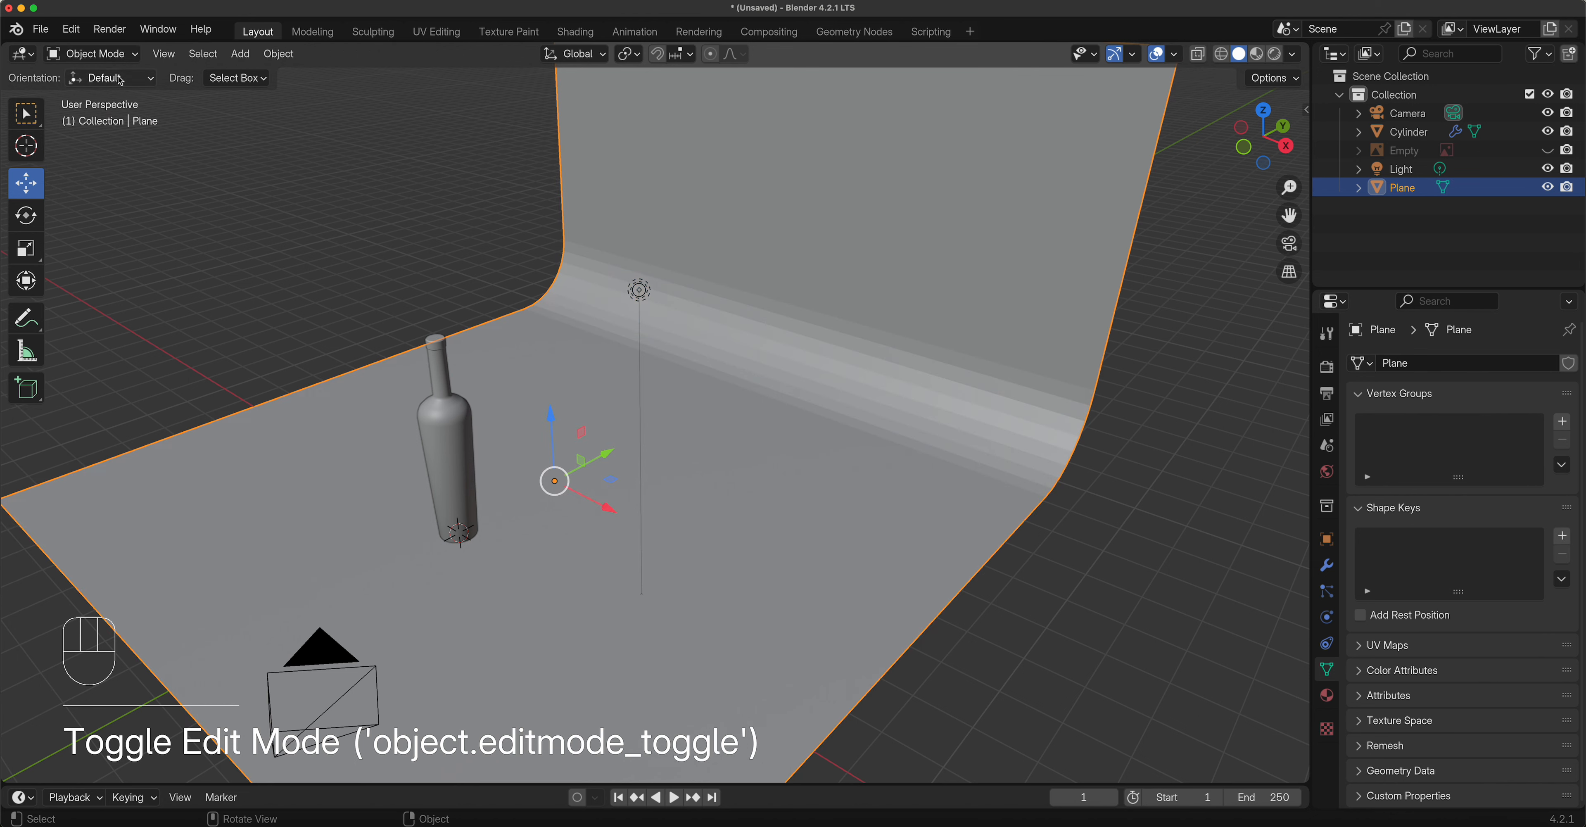
Apply Shade Smooth to the backdrop and view it from the front.
right_click(803, 301)
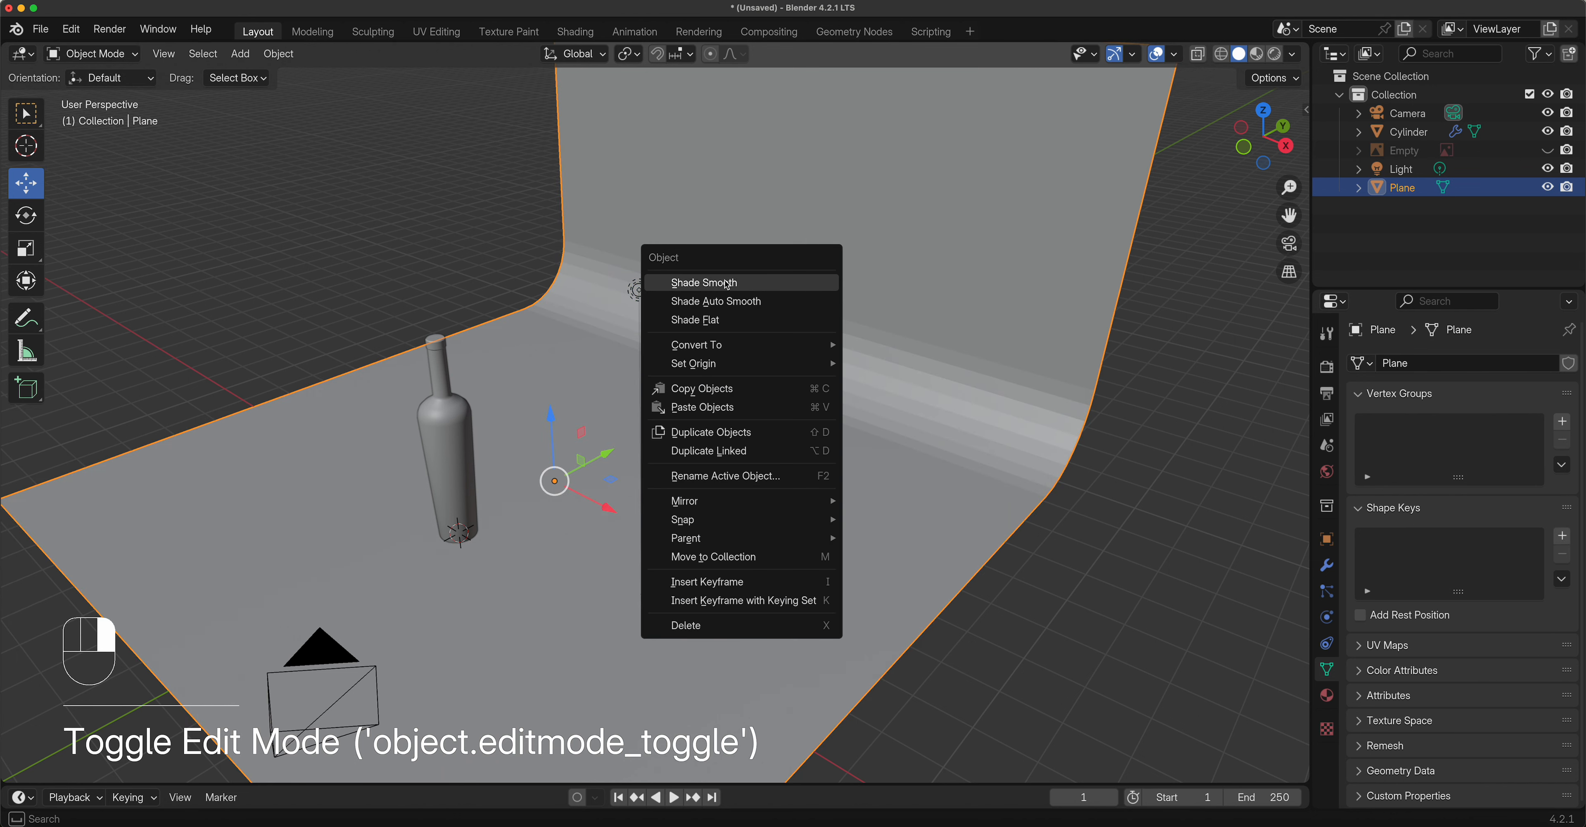
left_click(727, 284)
mouse_move(761, 406)
middle_mouse_down()
mouse_move(828, 373)
mouse_move(781, 406)
middle_mouse_up()
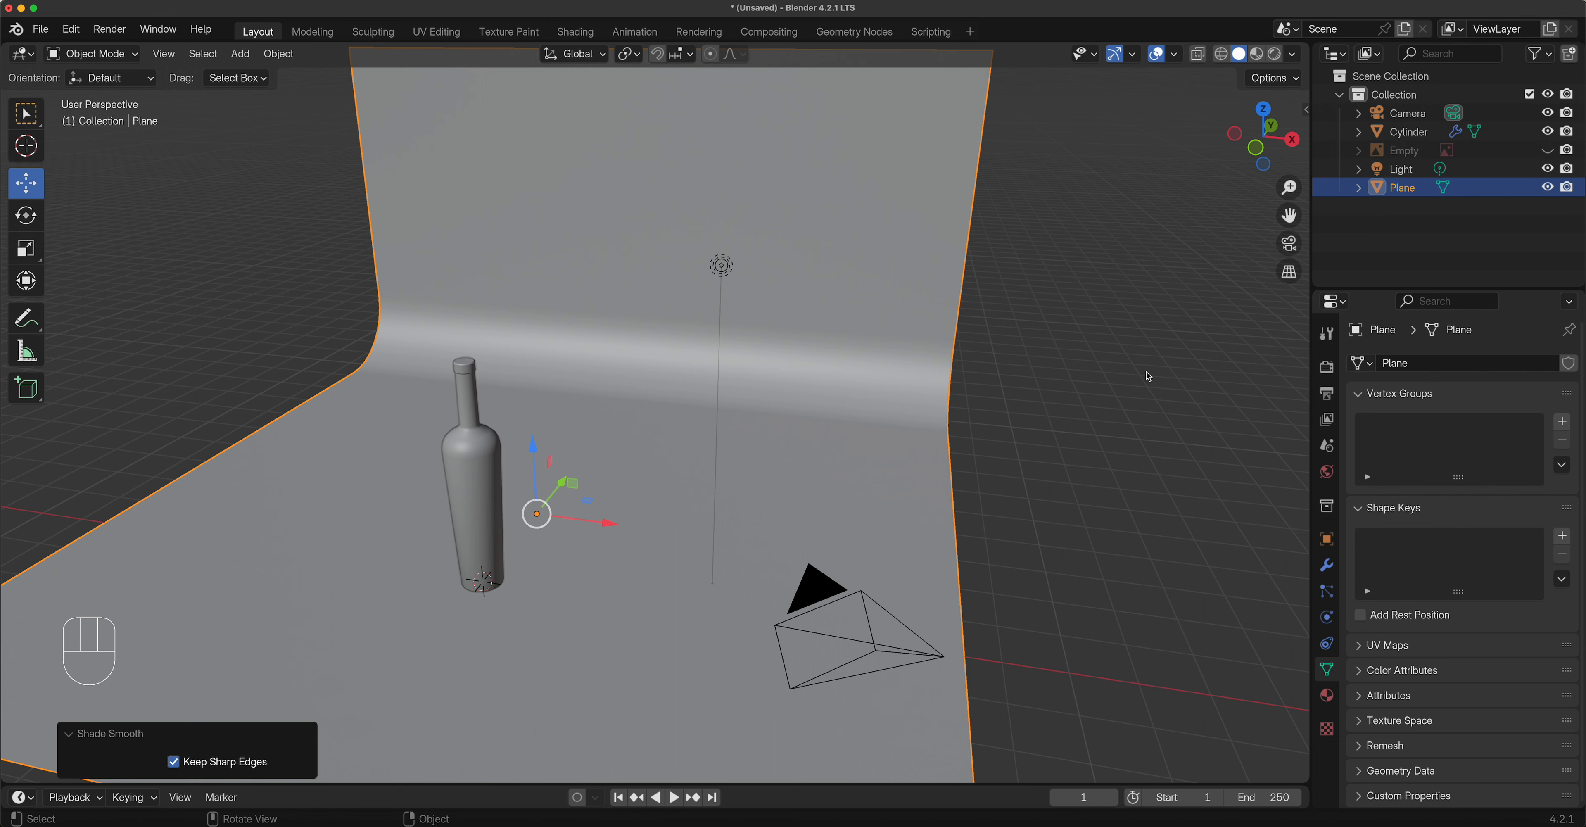
Show the Render properties and expand the Render Engine dropdown.
left_click(1328, 368)
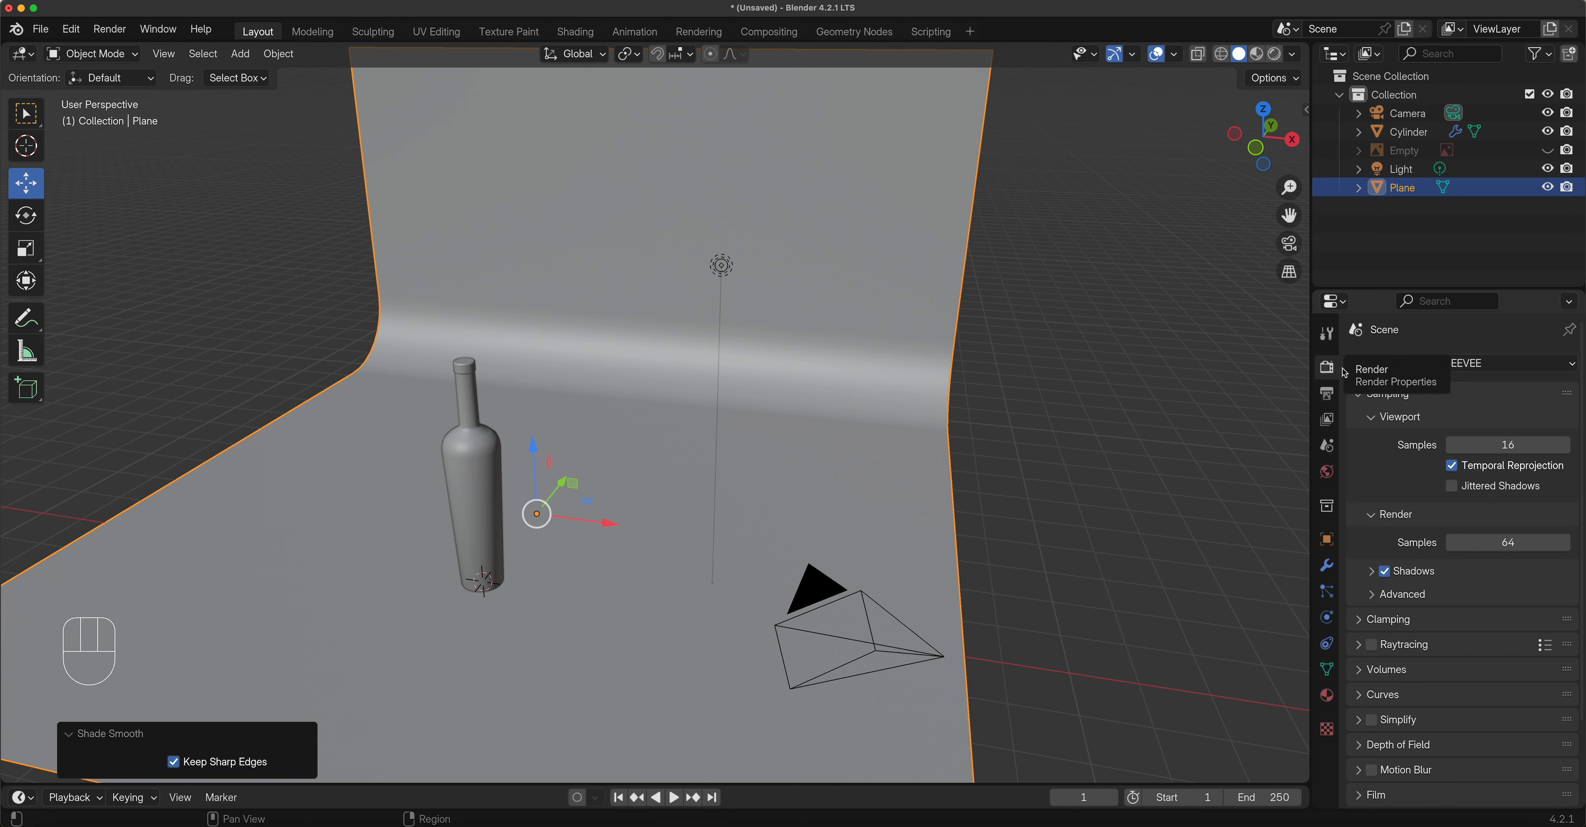
left_click(1573, 368)
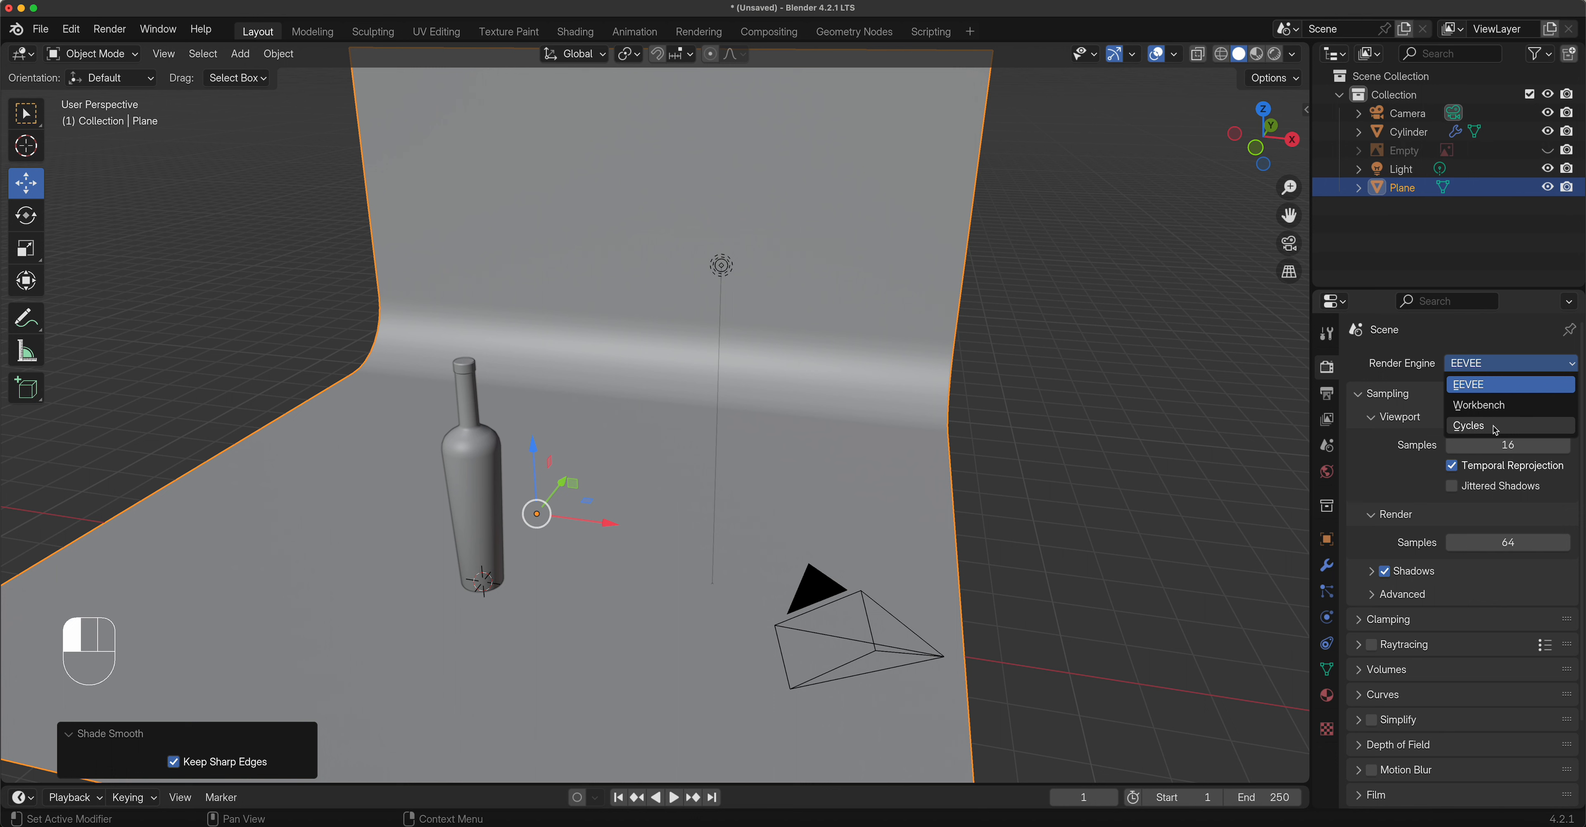
Leave EEVEE selected as the render engine after reviewing the engine list.
left_click(1475, 390)
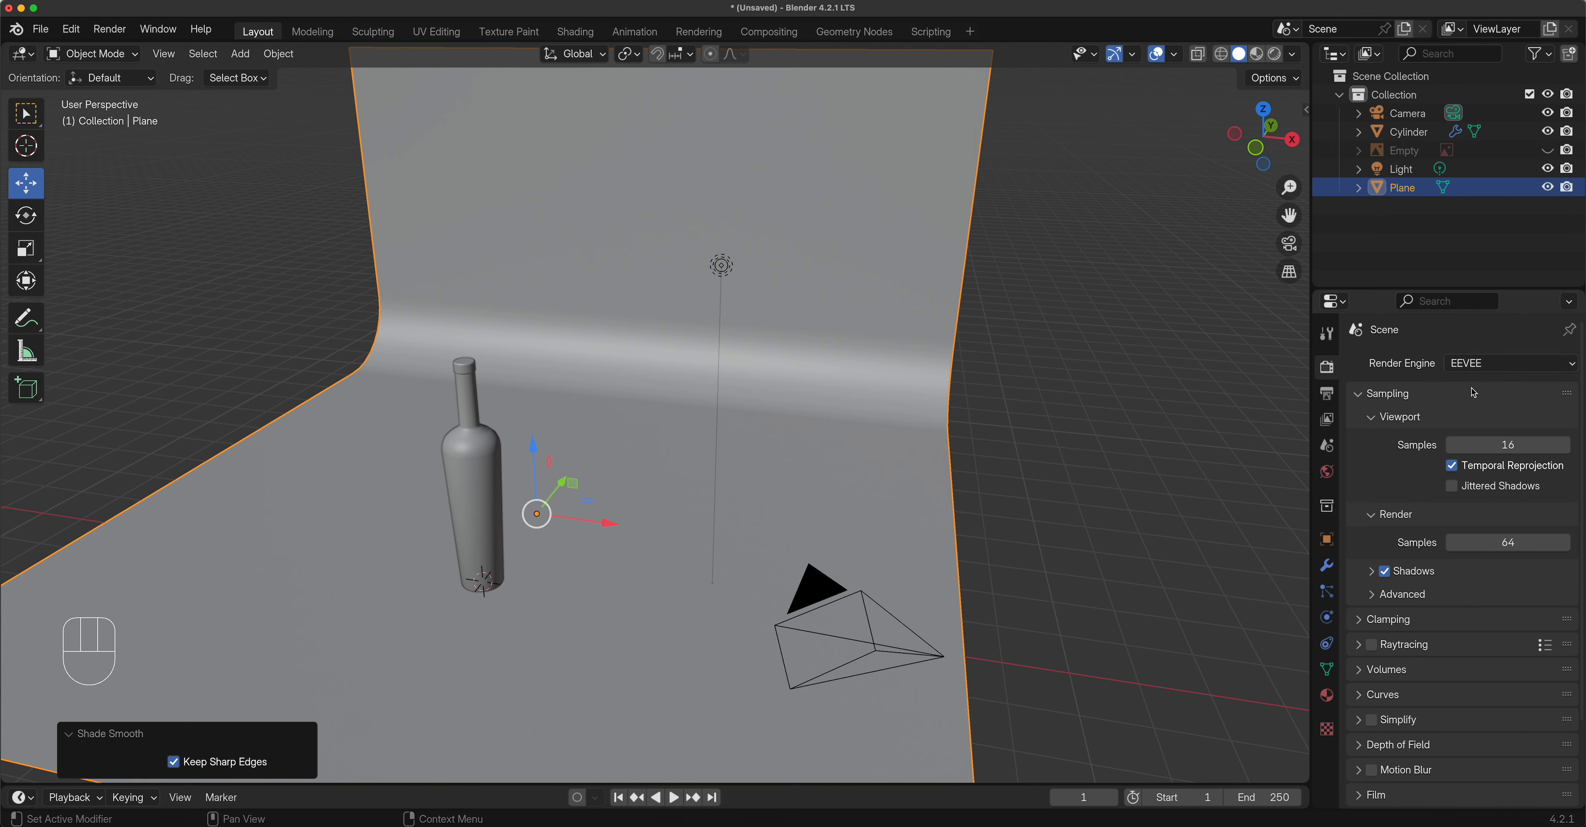
left_click(1484, 368)
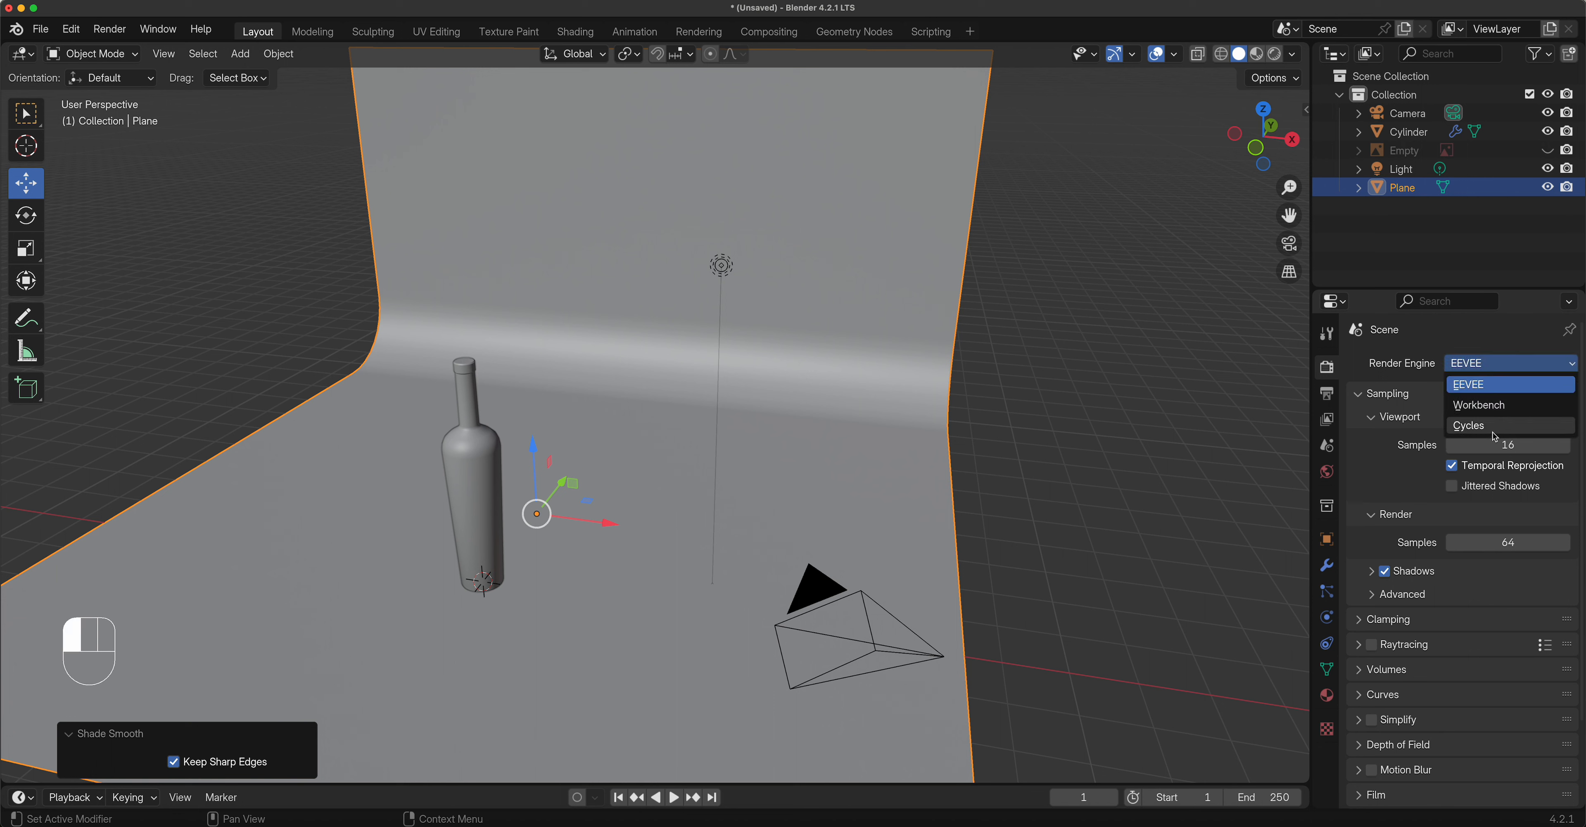
left_click(1476, 369)
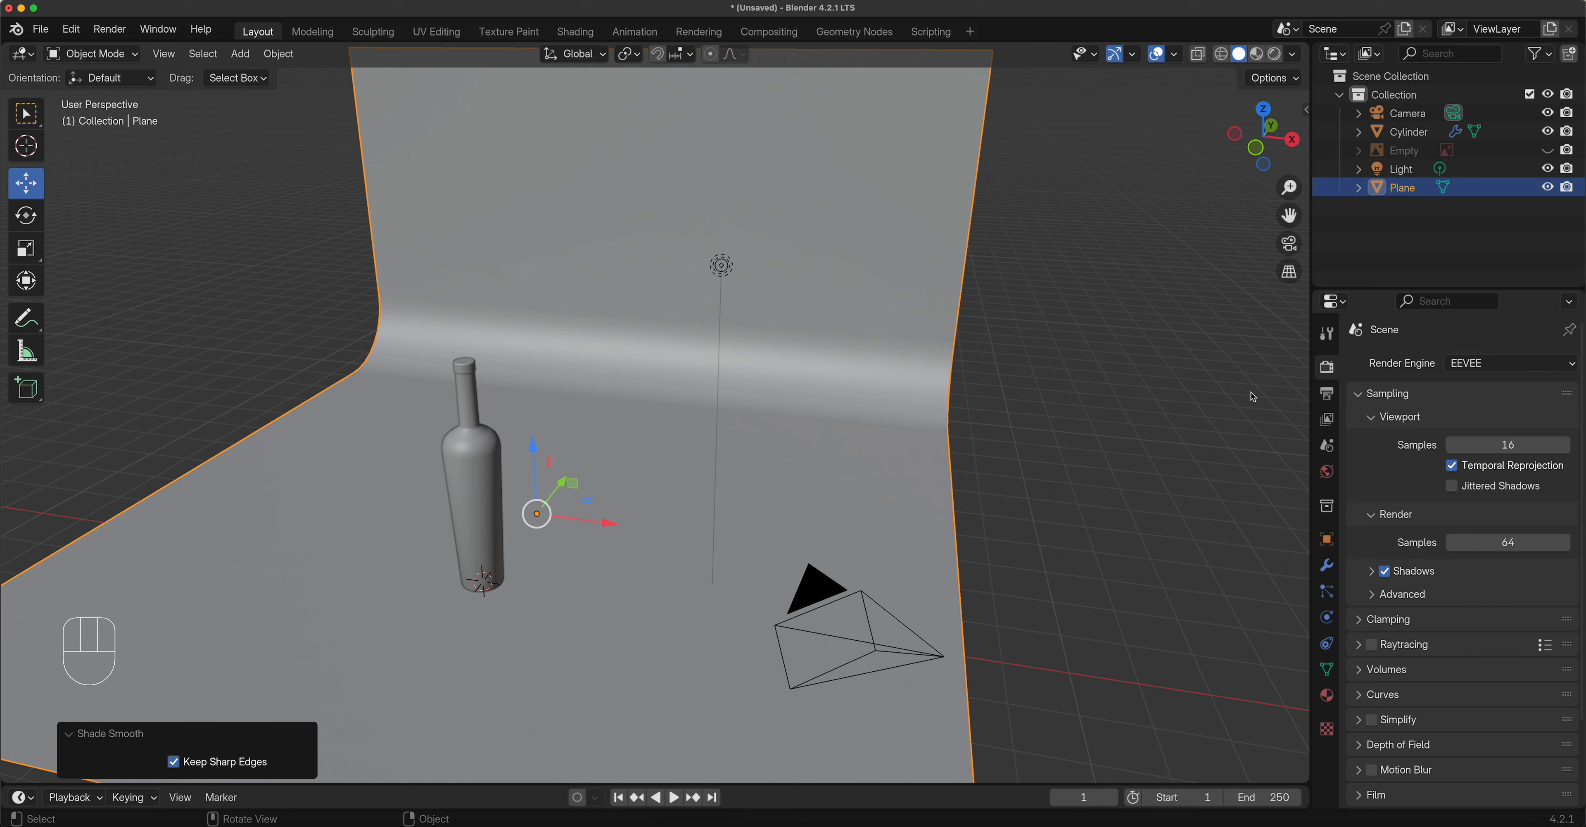
left_click(1496, 369)
Select the camera object in the 3D viewport.
left_click(882, 607)
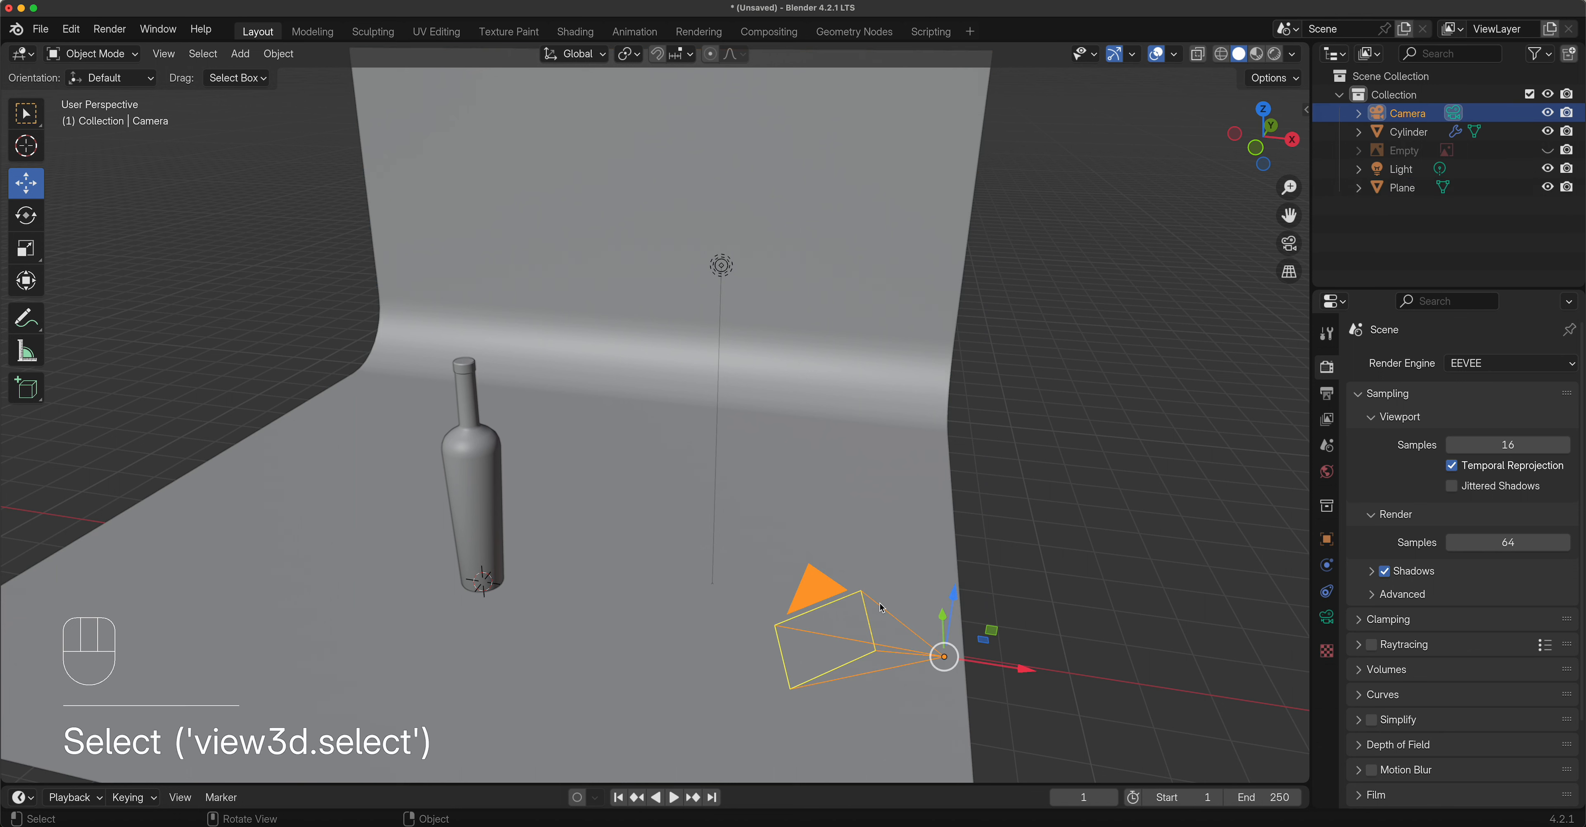
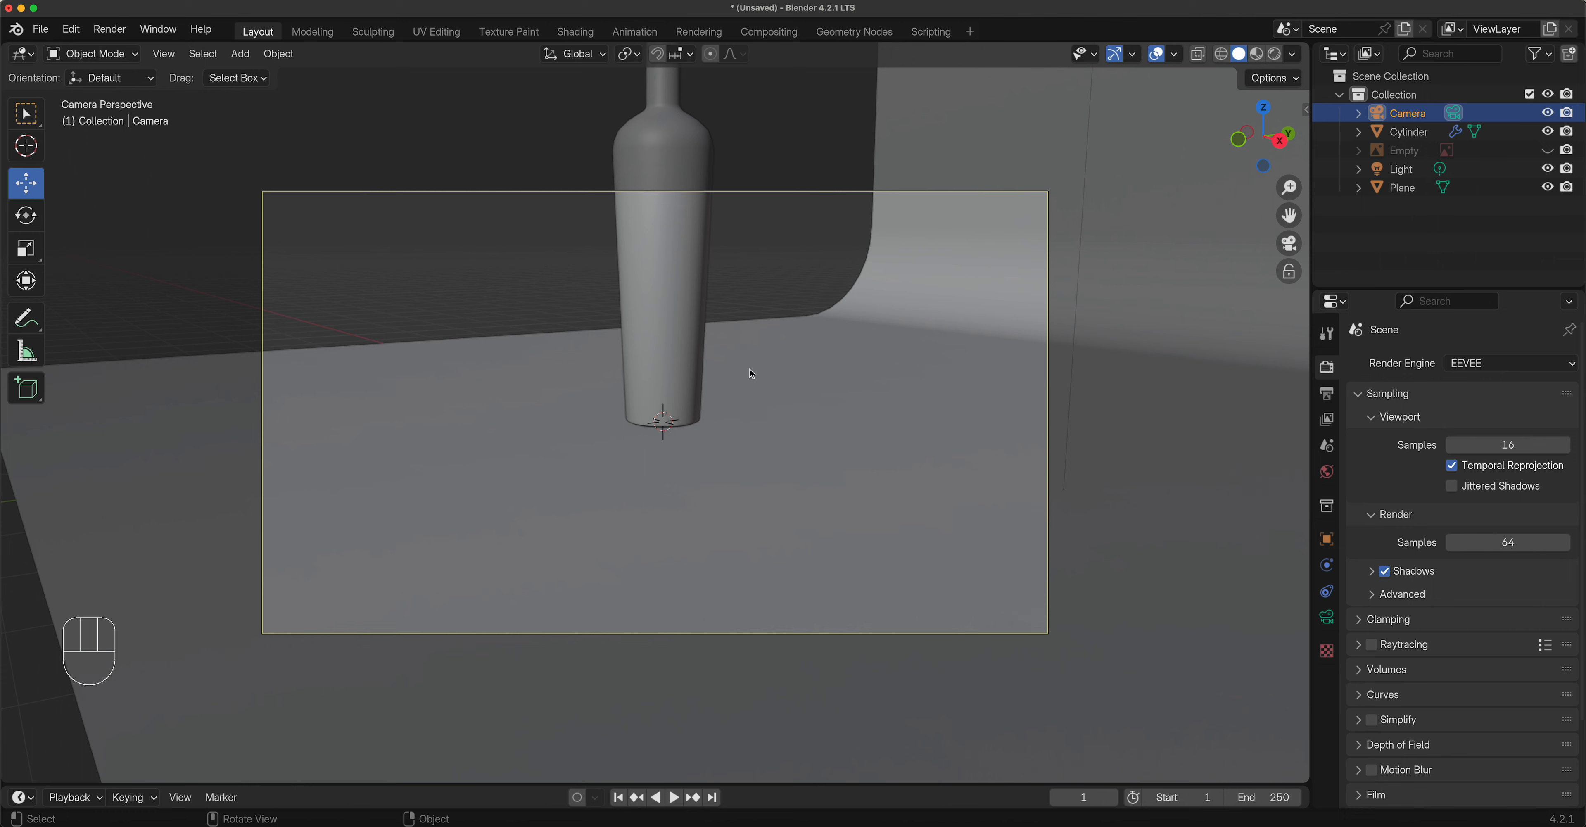
Return to camera view (Numpad 0), then orbit and pan until the bottle is centred against the backdrop.
middle_click_drag(752, 373, 776, 358)
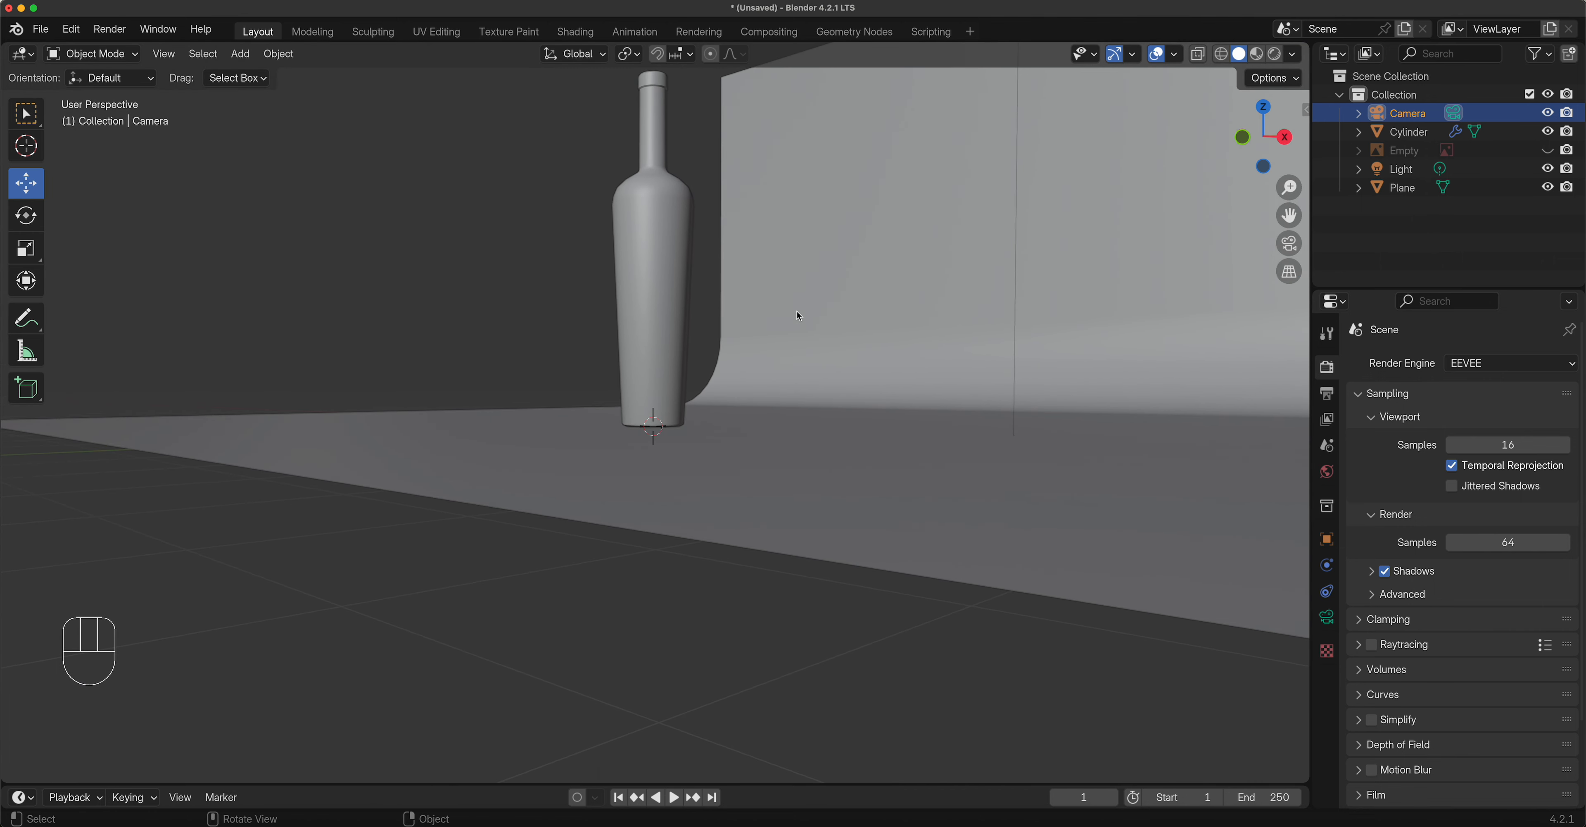
key("KP_0")
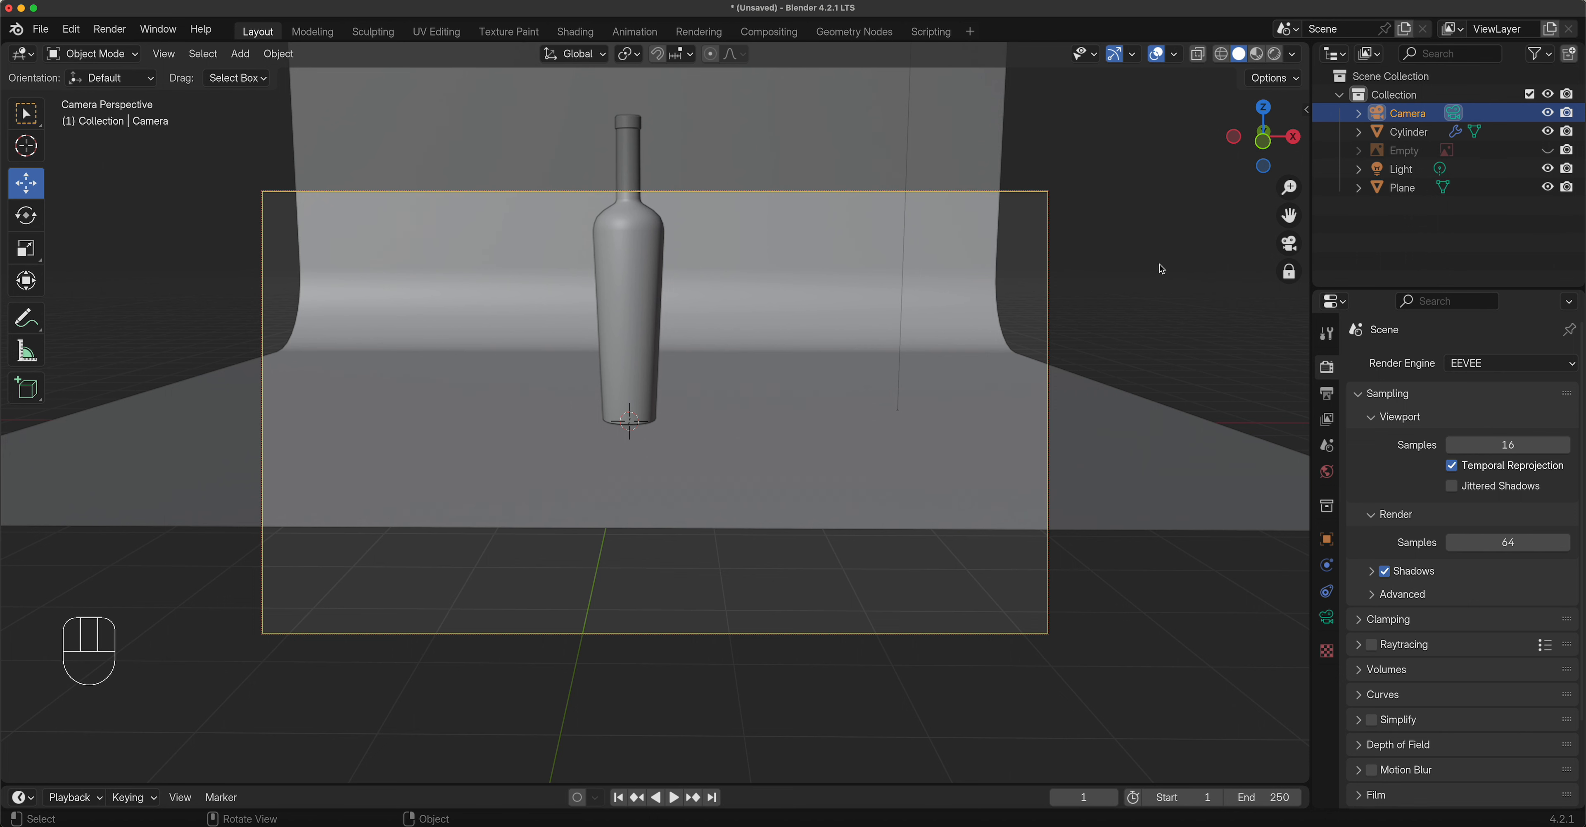
left_click_drag(1289, 215, 1296, 322)
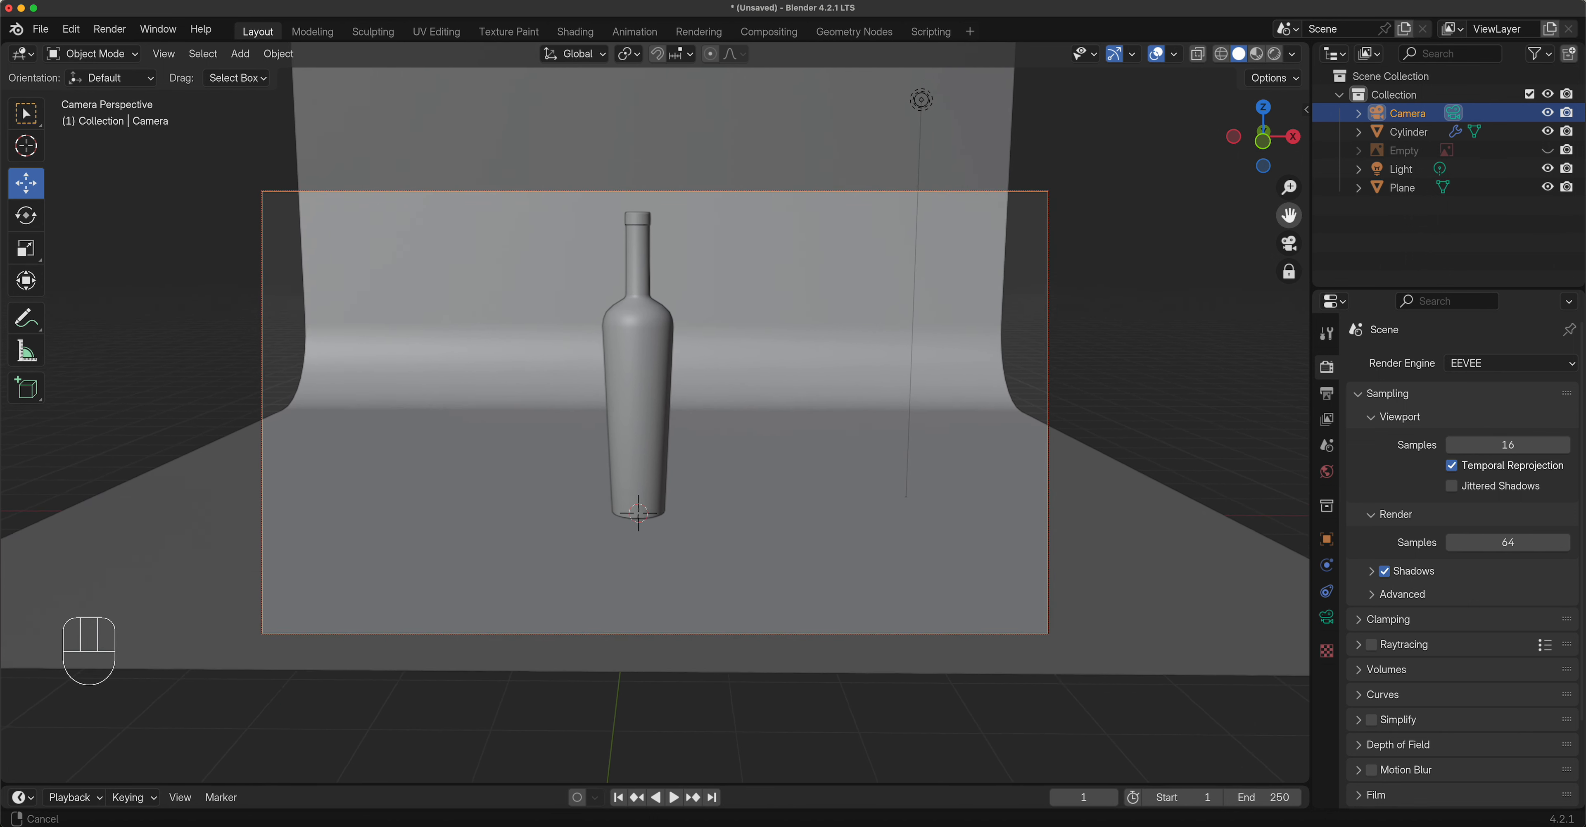
middle_click_drag(778, 294, 780, 273)
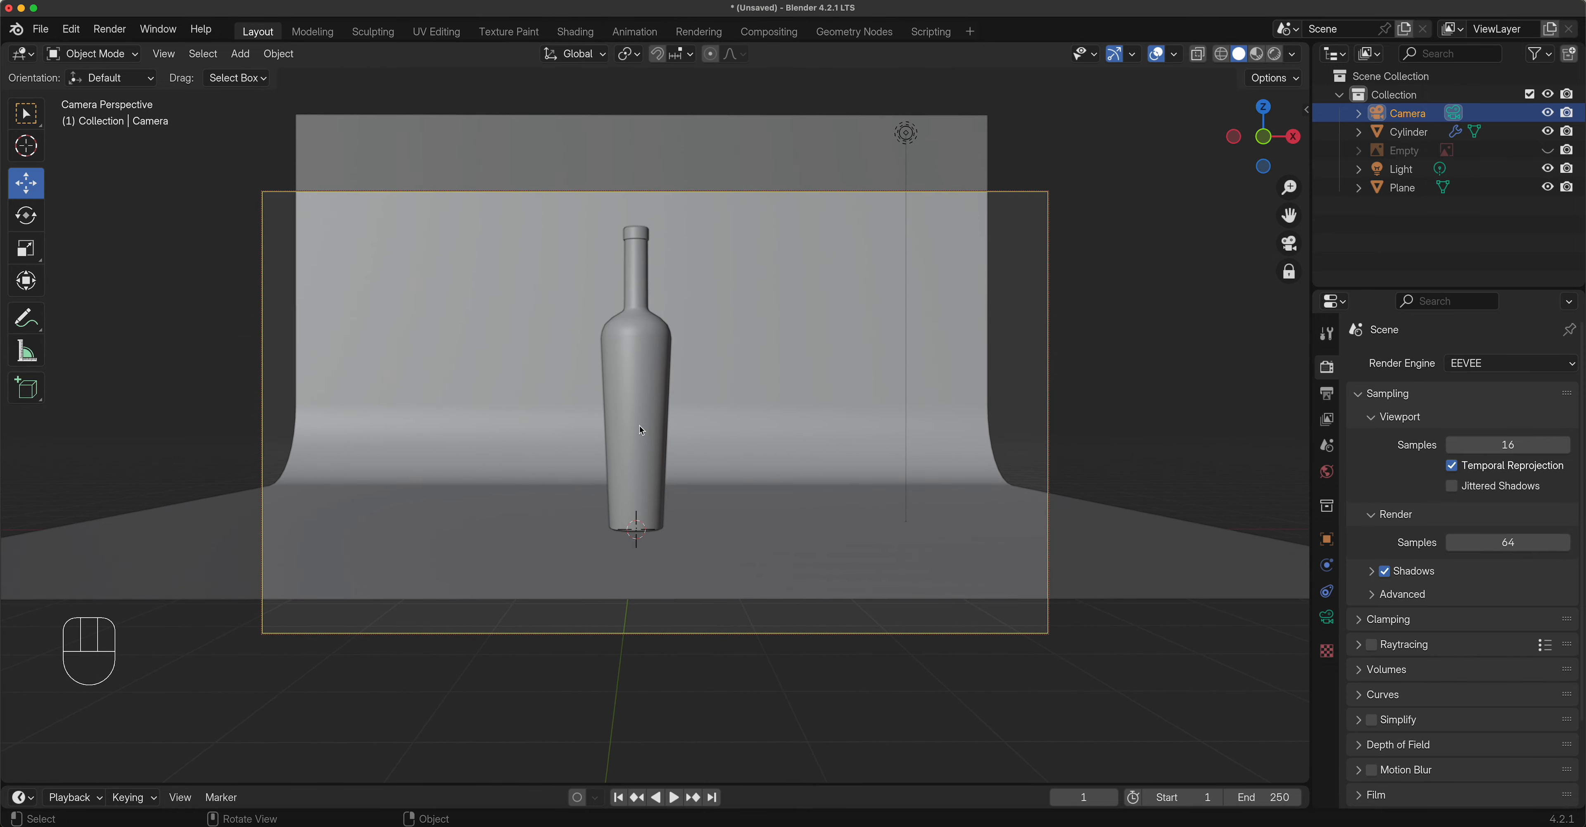
middle_click_drag(640, 405, 638, 403)
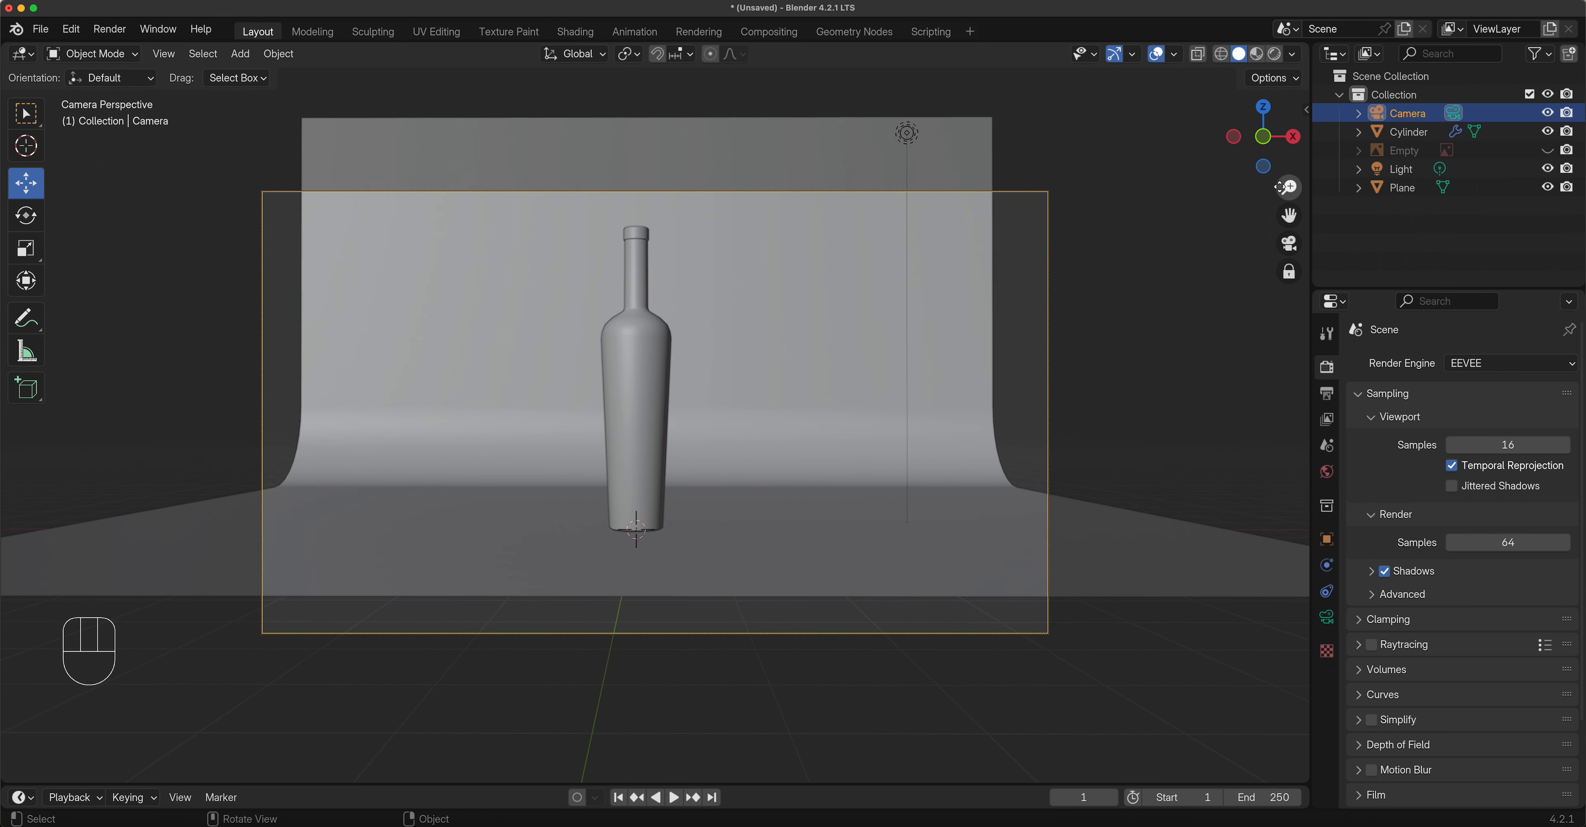
left_click_drag(1291, 216, 1298, 217)
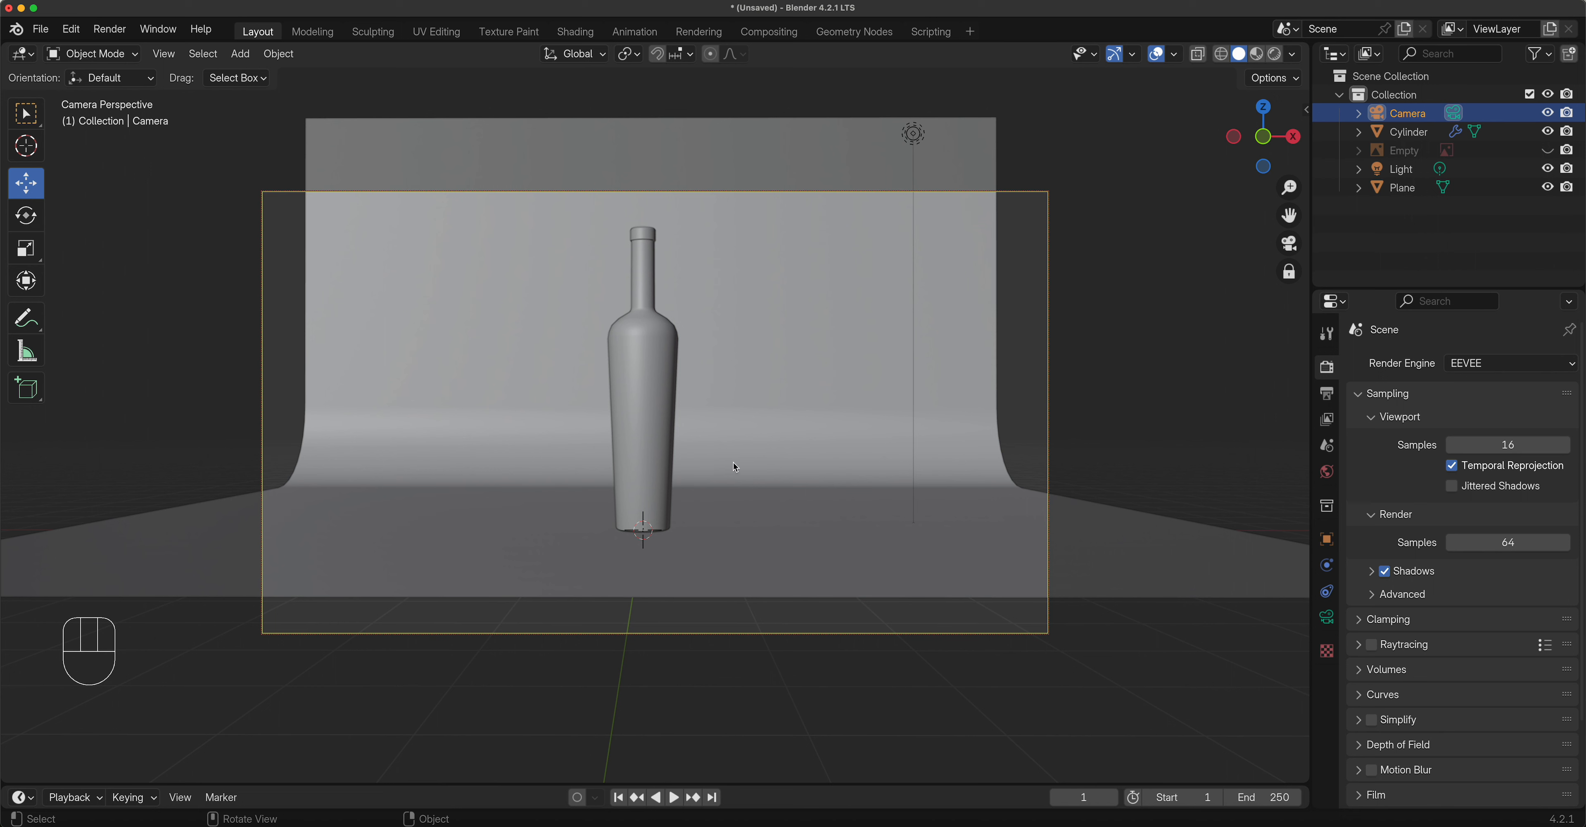
Select the camera and set its lens focal length to 200 mm.
left_click(1404, 115)
left_click(1326, 617)
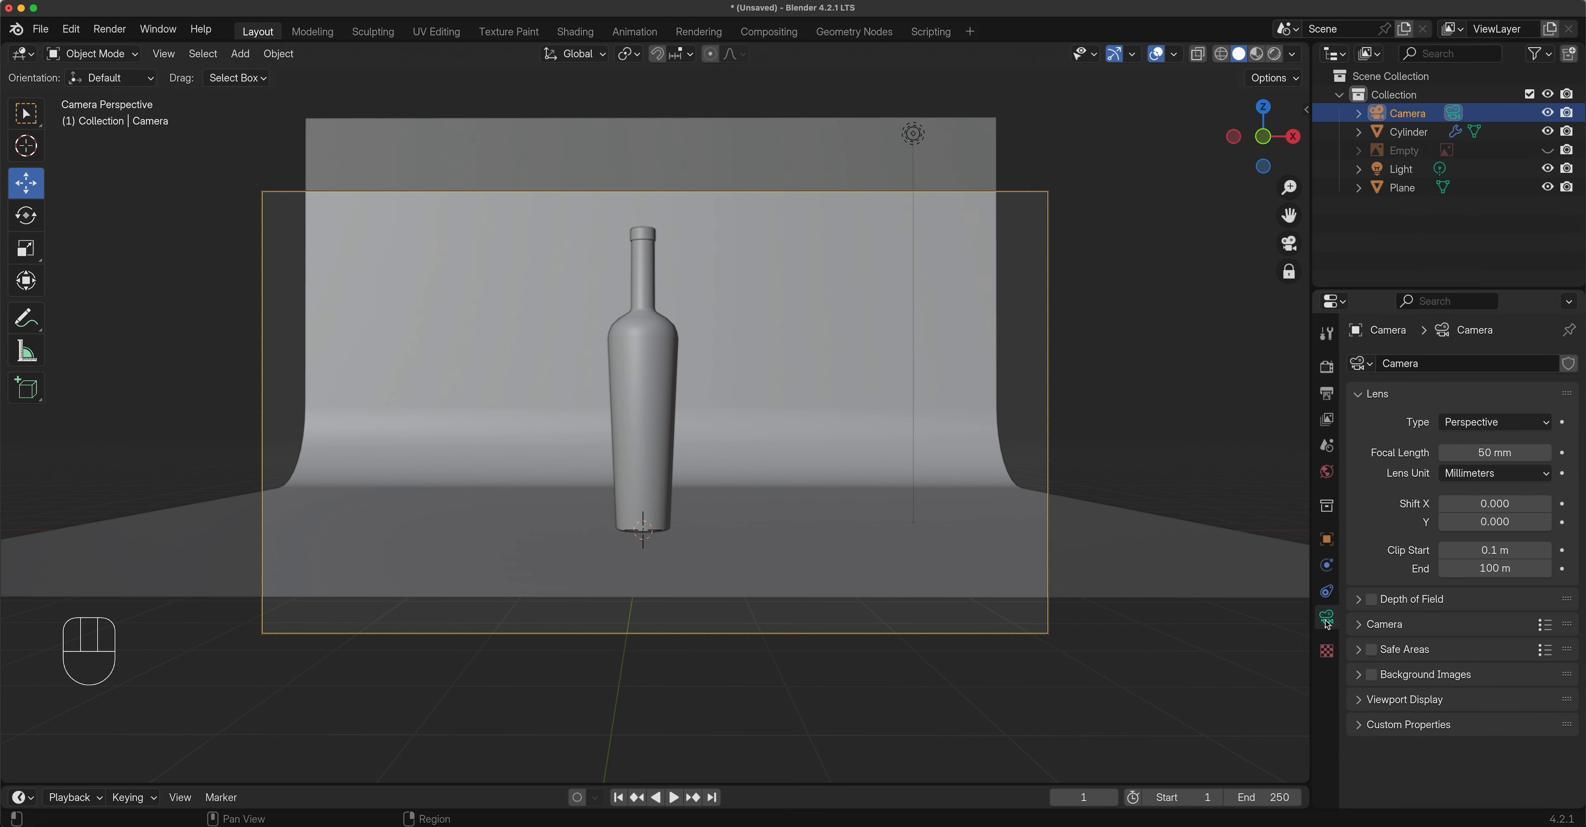
double_click(1500, 455)
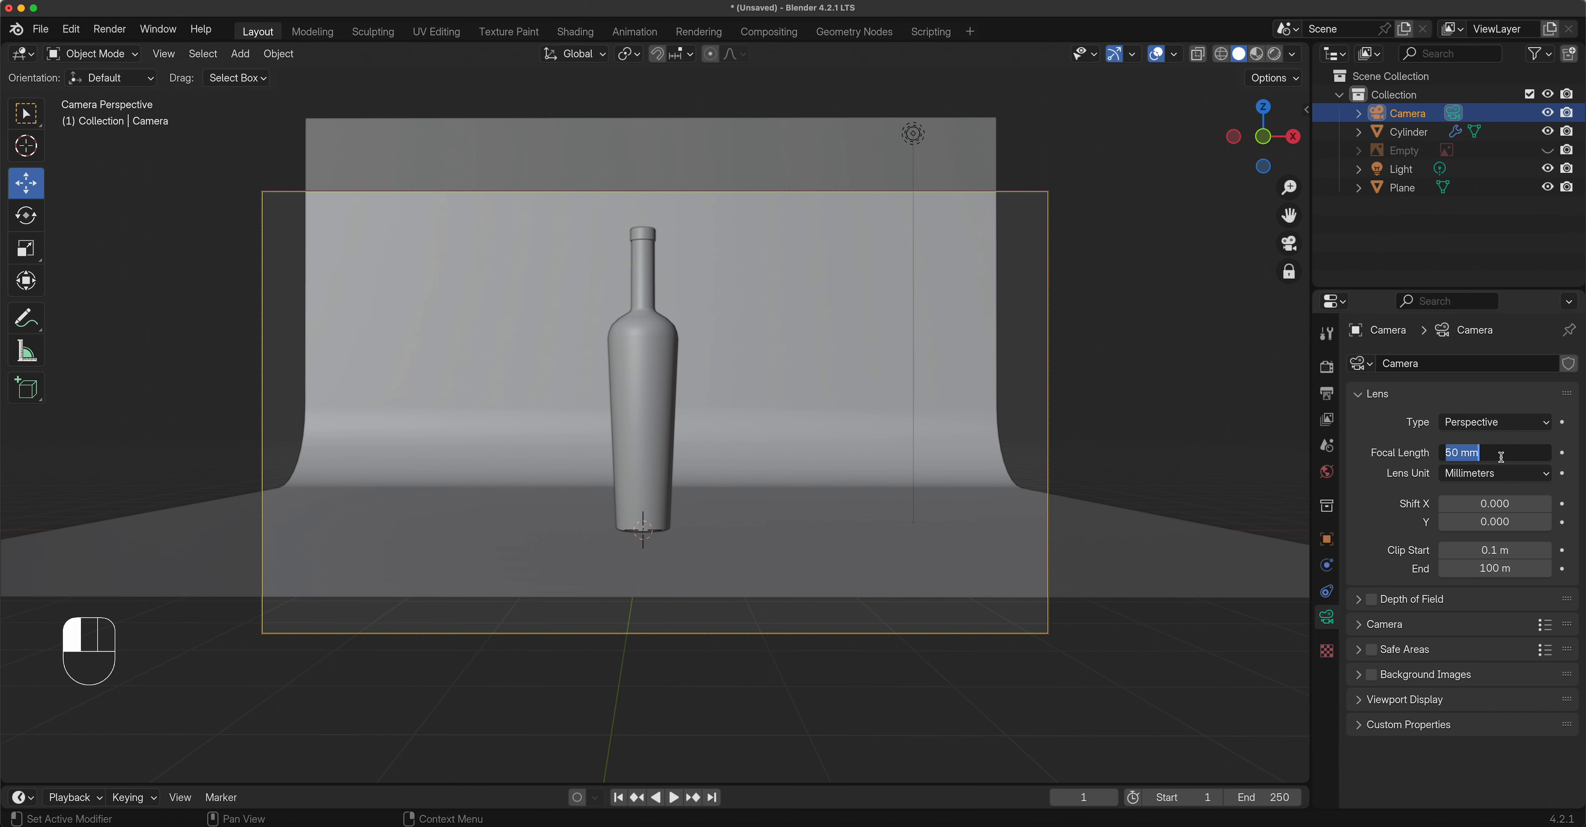
type("200")
key("Return")
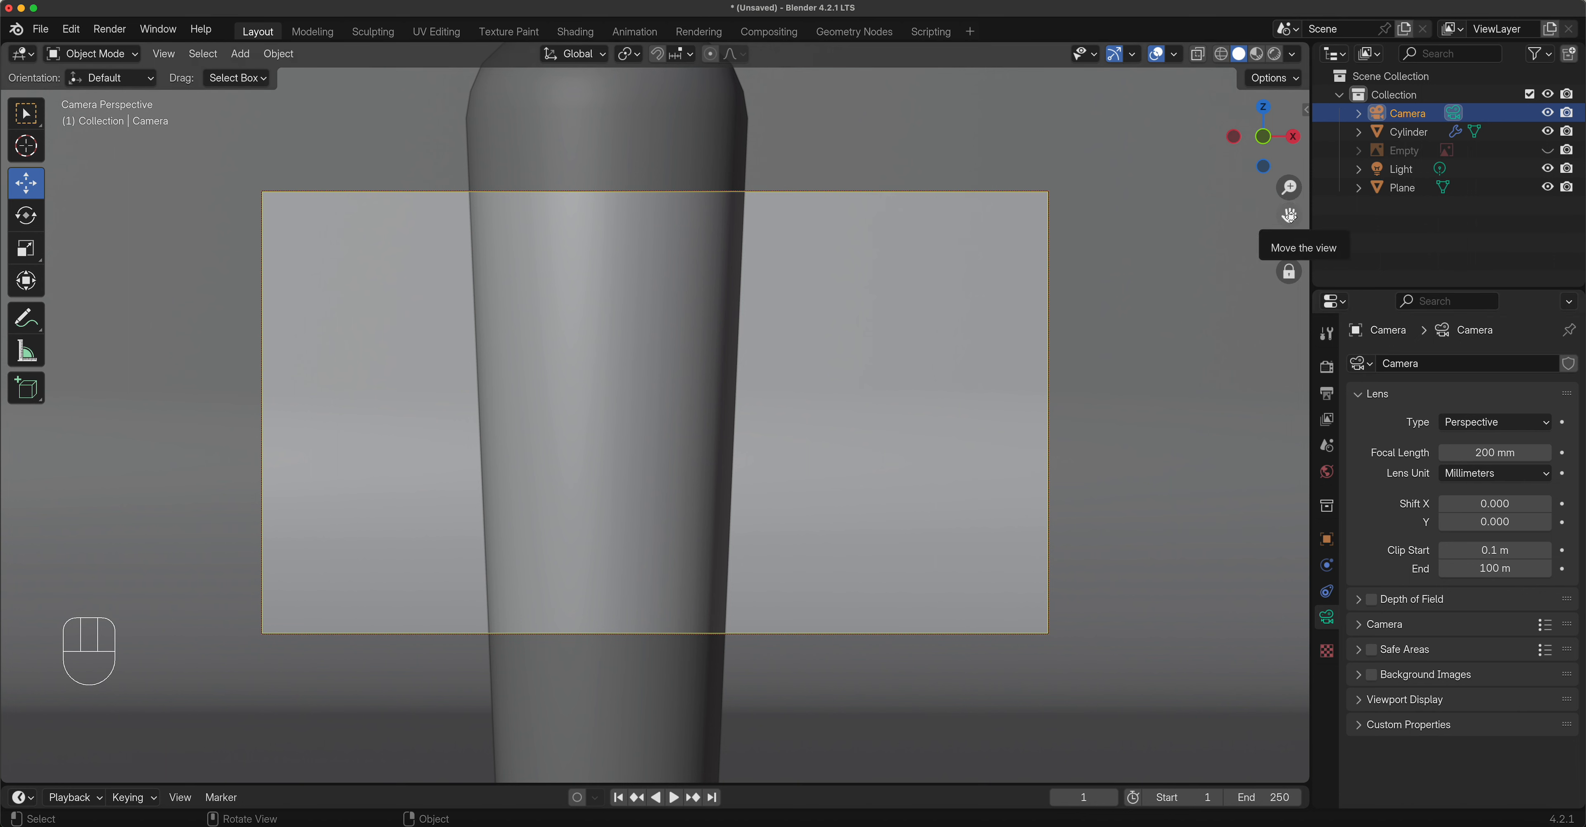
Pan and pull the camera back so the whole bottle fits, then unlock Camera to View.
left_click_drag(1289, 216, 1289, 289)
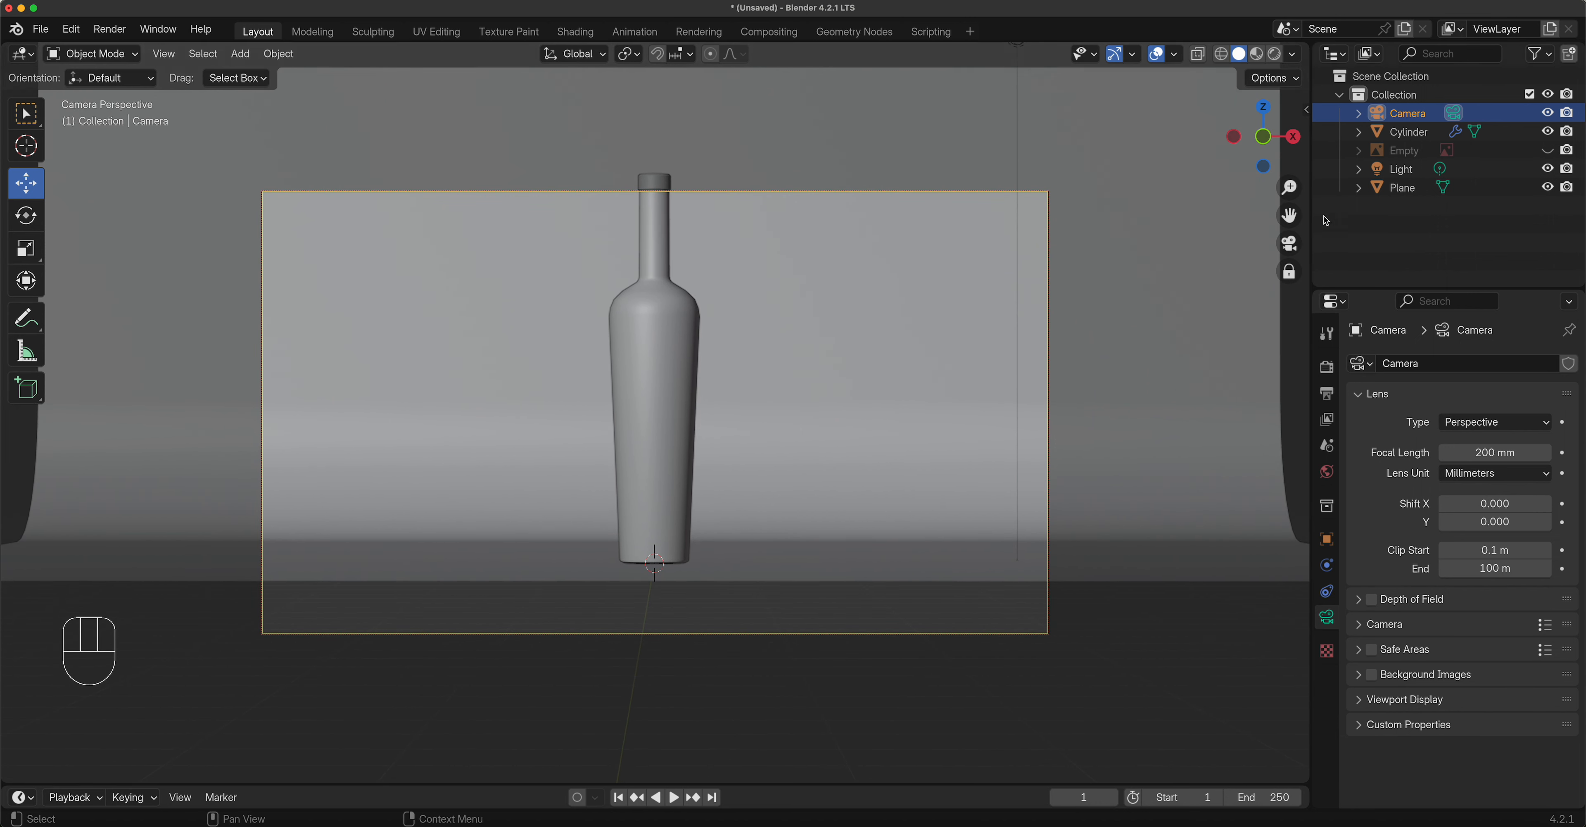
left_click_drag(1289, 215, 1283, 263)
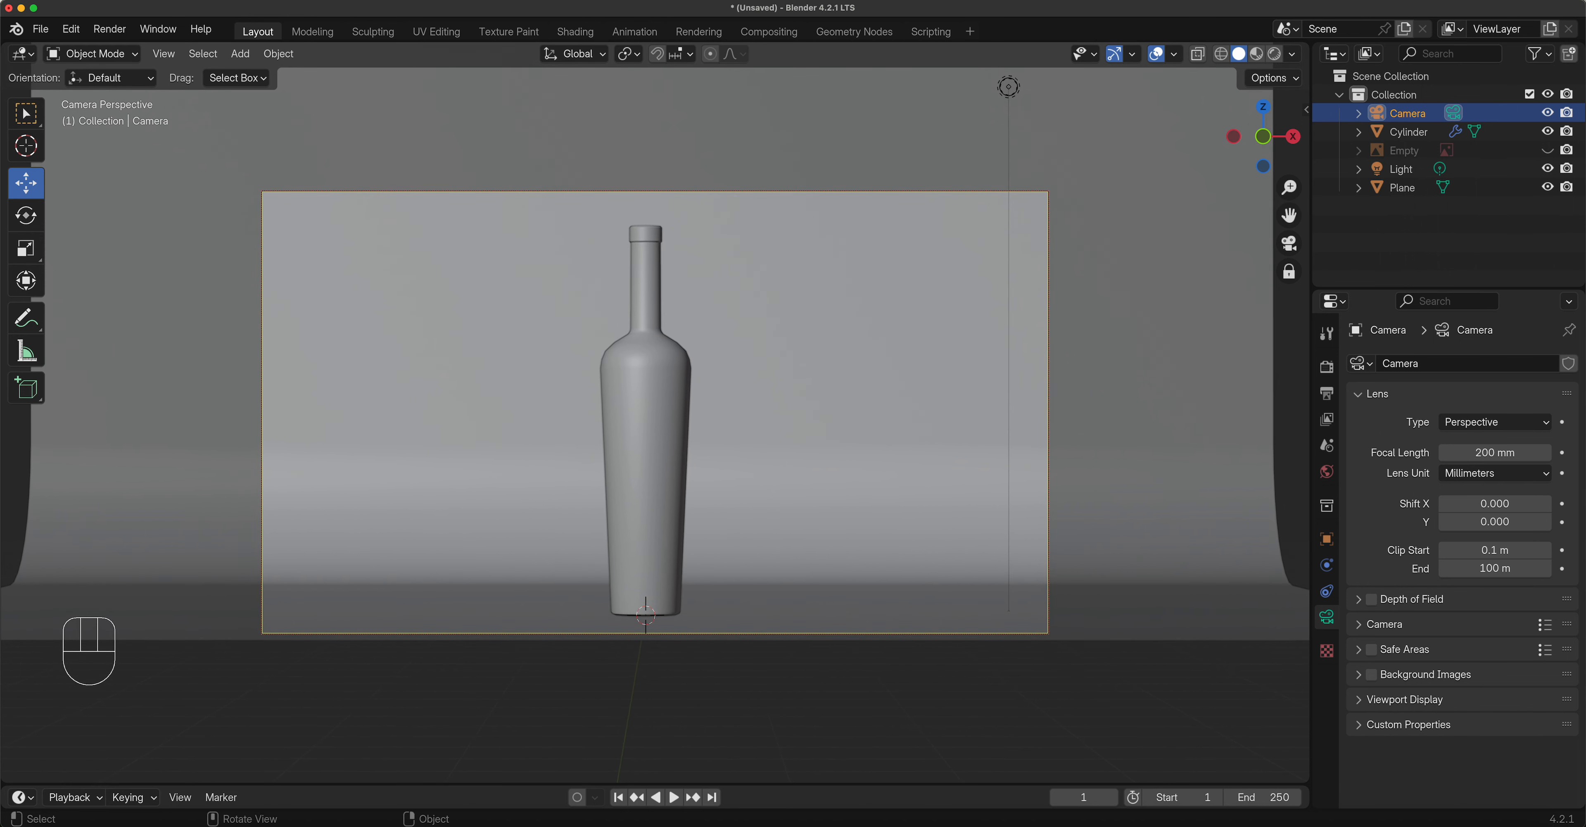
left_click_drag(1288, 186, 1288, 231)
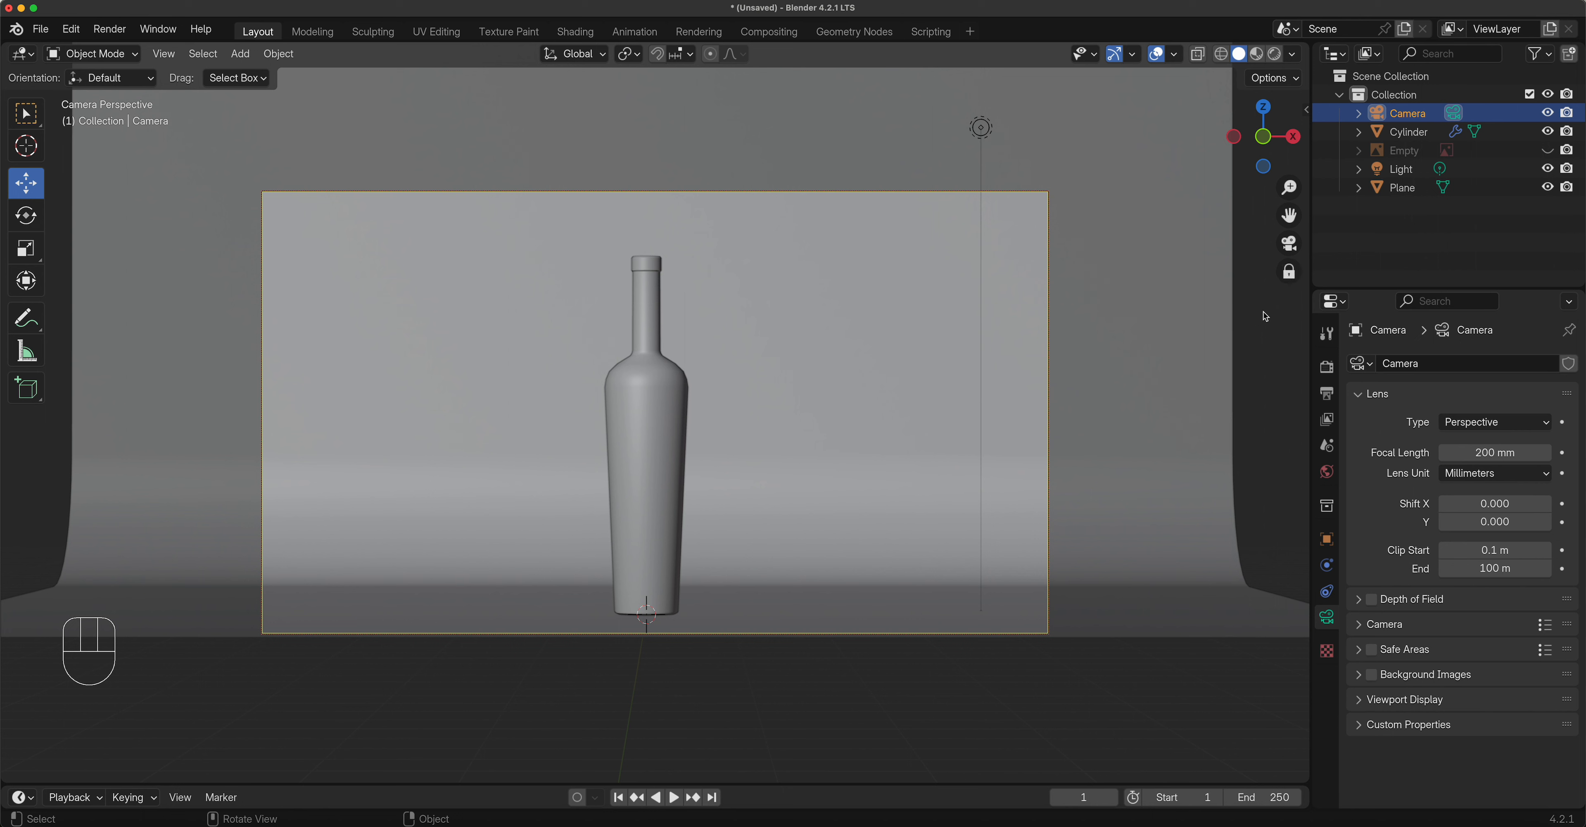
left_click(1289, 274)
Orbit out of the camera view and zoom to look at the scene.
middle_click_drag(868, 389, 789, 450)
scroll(767, 459, "down", 5)
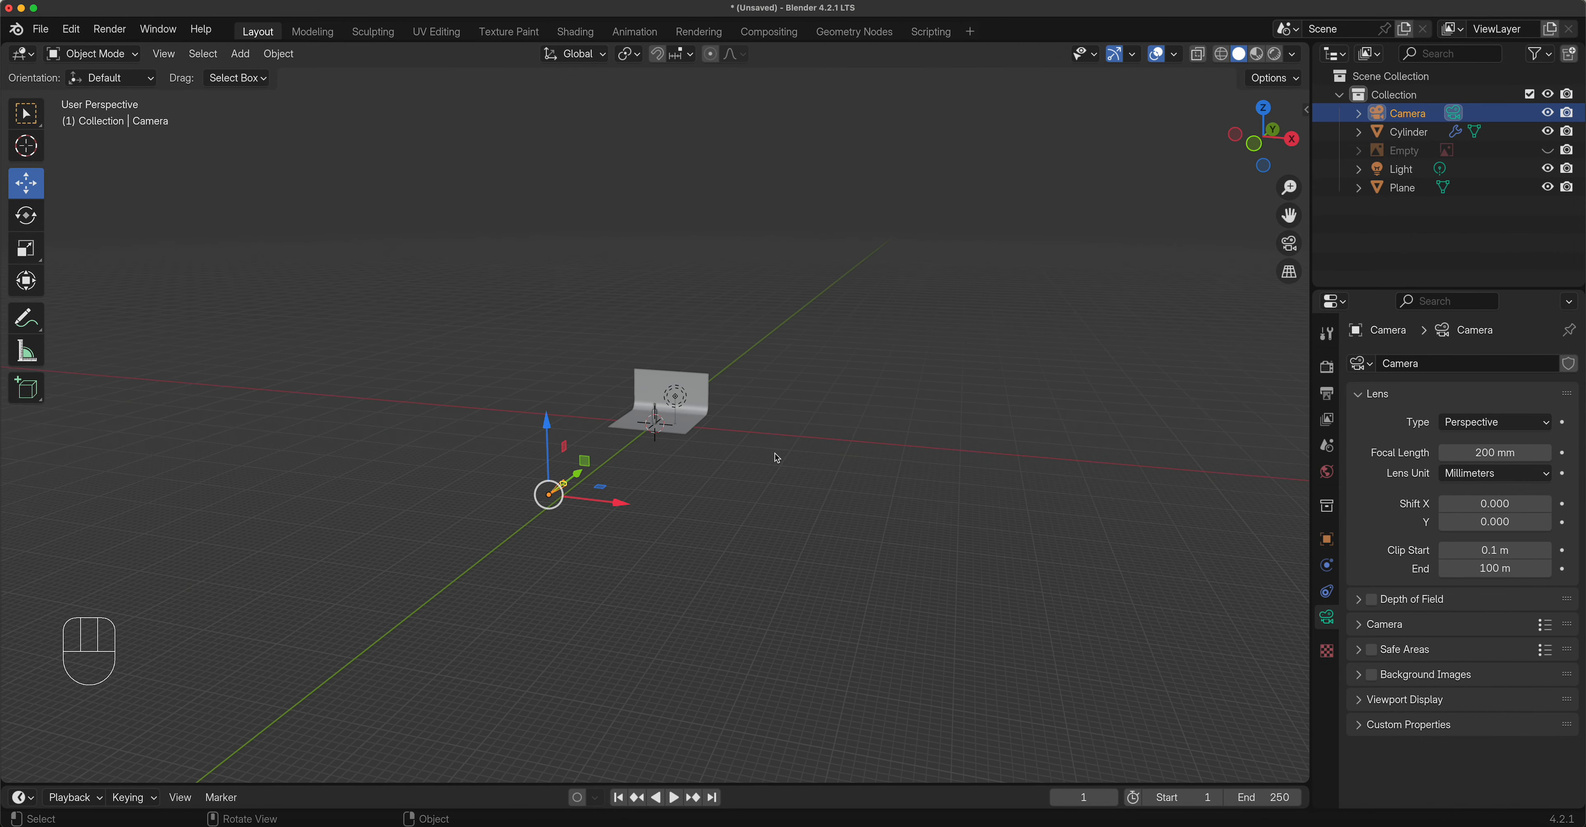
scroll(775, 458, "up", 2)
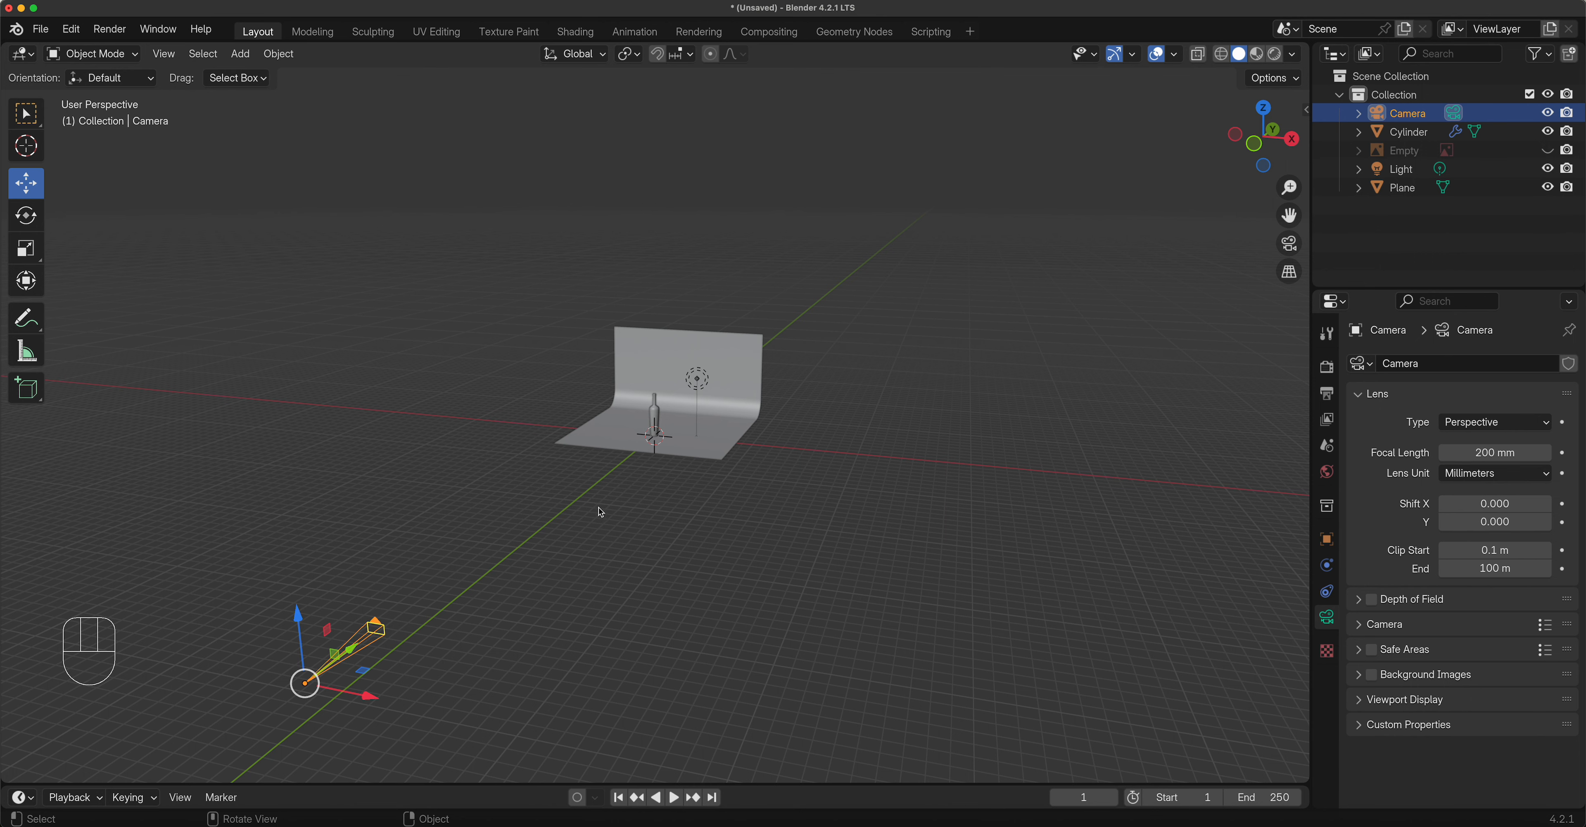
scroll(600, 512, "up", 10)
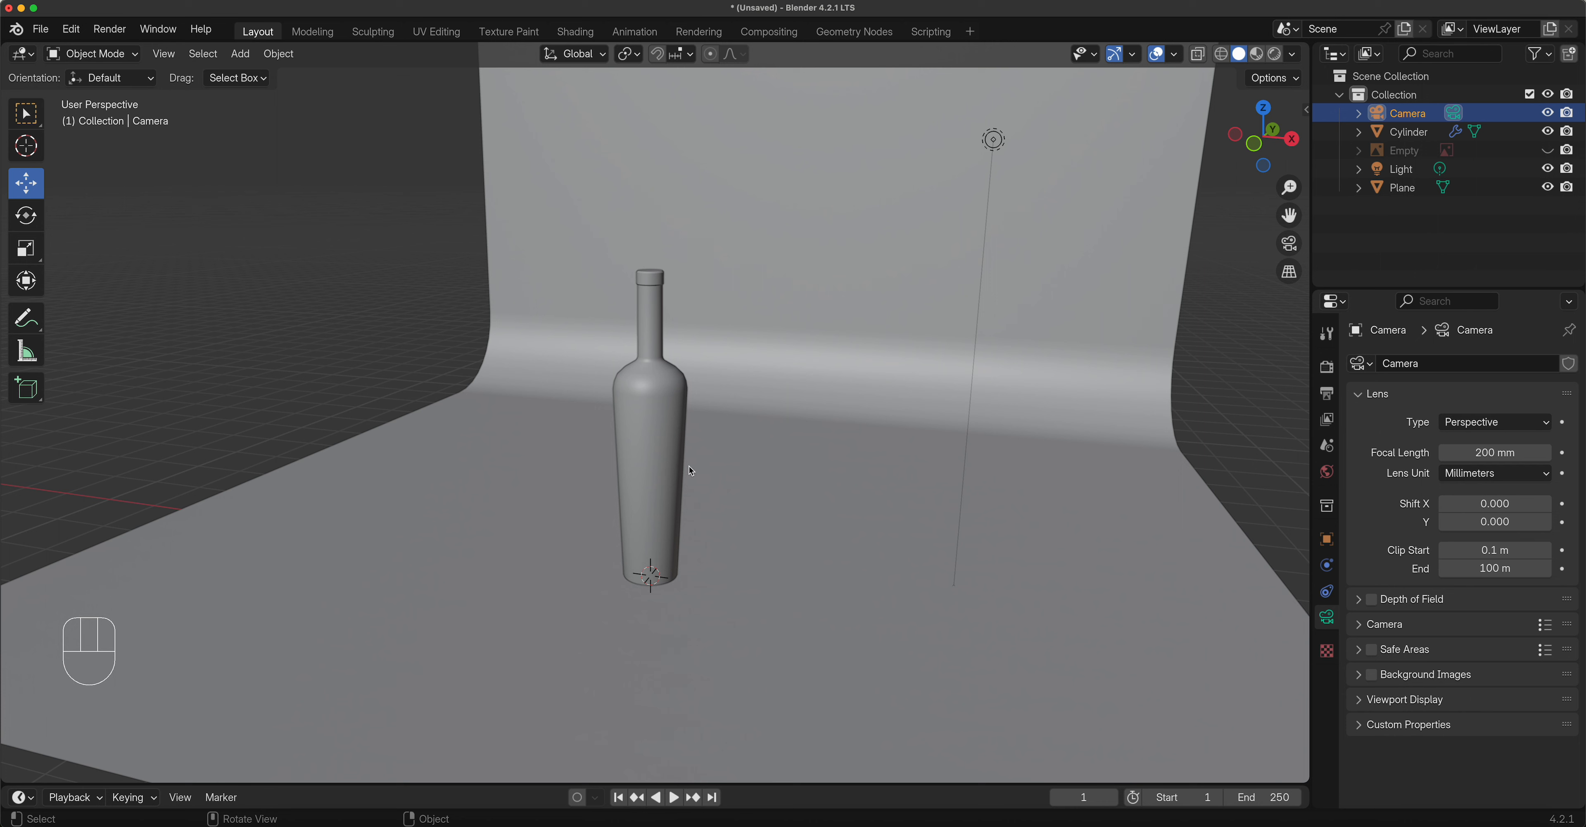
Return to camera view, nudge the locked framing slightly left and back right, then unlock it.
left_click(1289, 243)
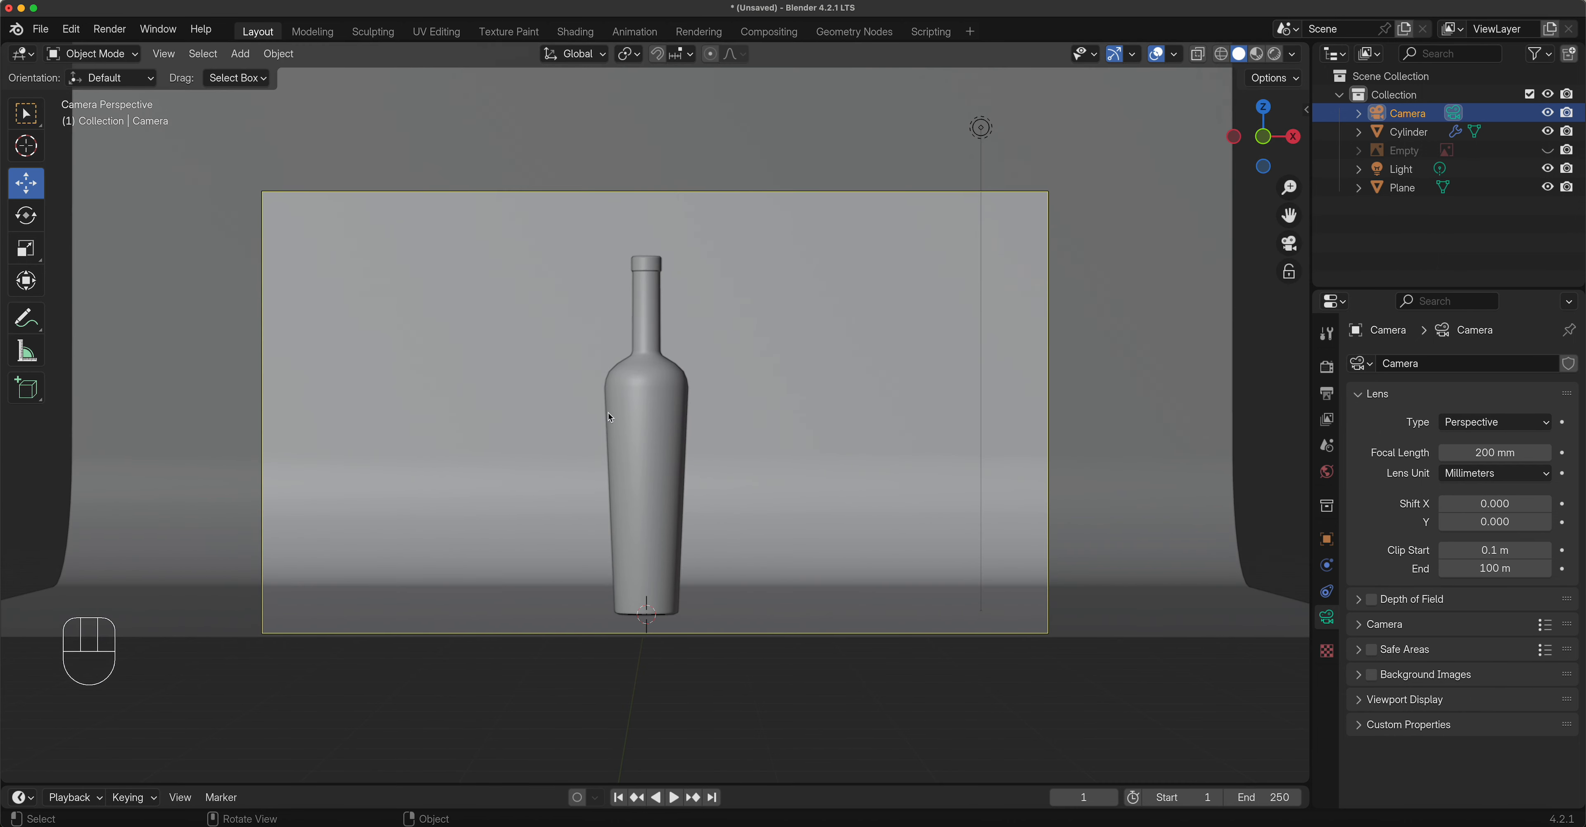
left_click(1296, 275)
left_click_drag(1289, 215, 1276, 216)
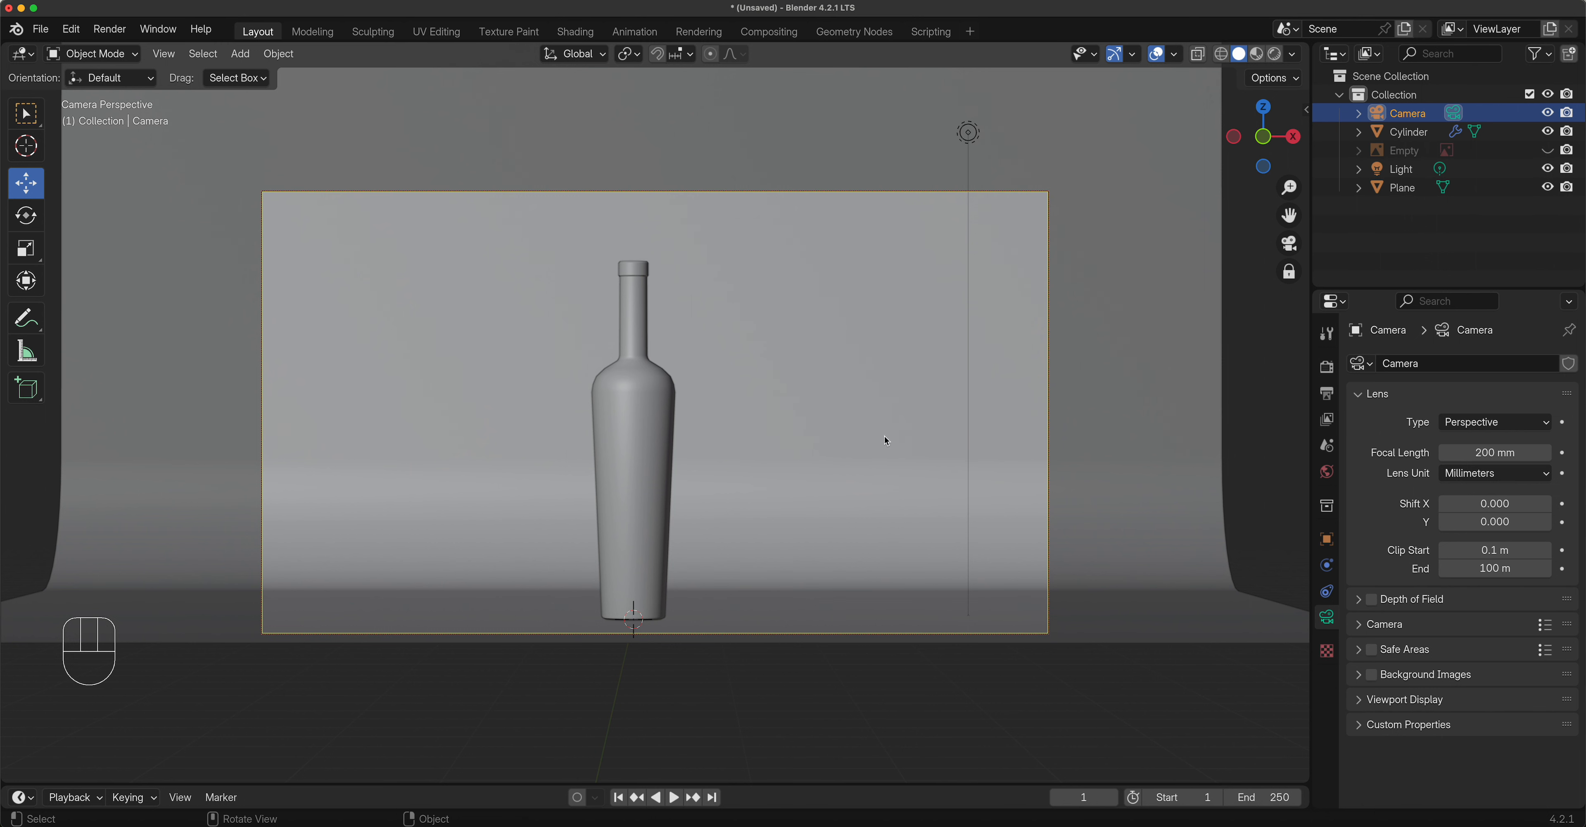
left_click_drag(1289, 215, 1306, 211)
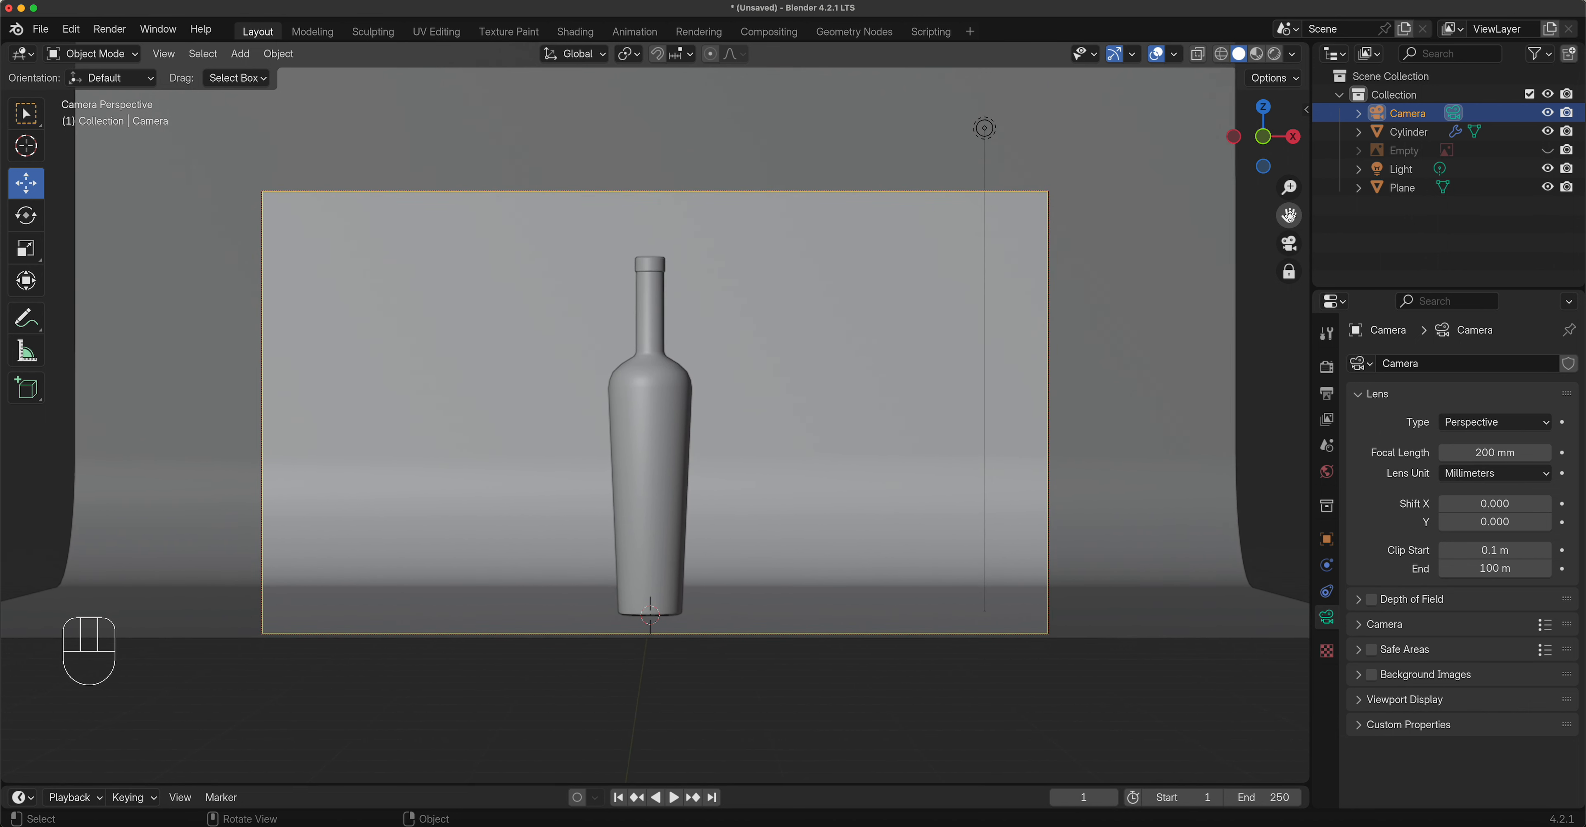
left_click(1291, 269)
Toggle the N sidebar and orbit back out to User Perspective.
key("n")
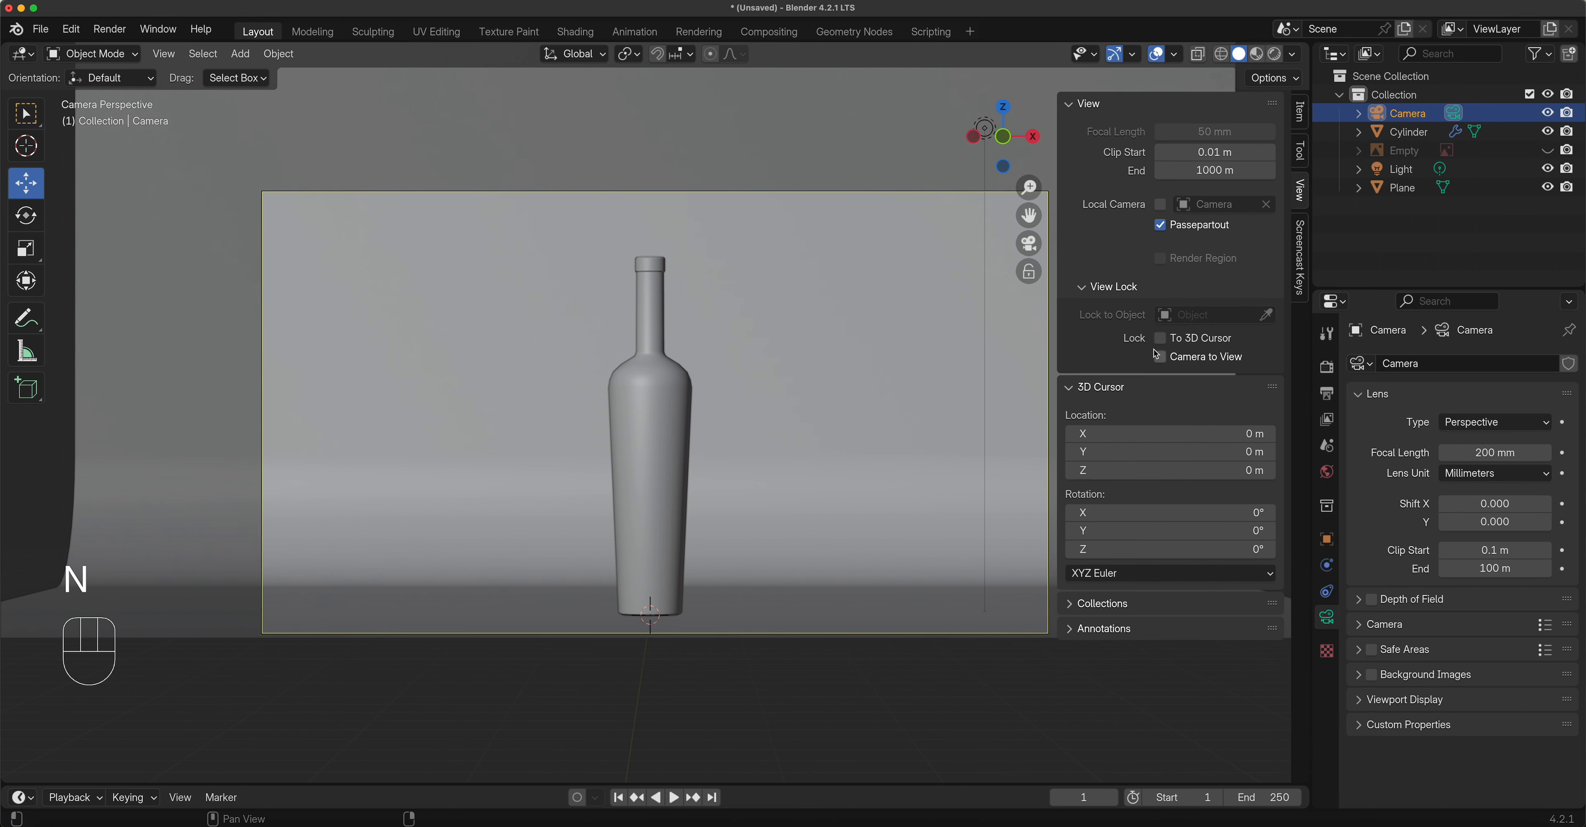
key("n")
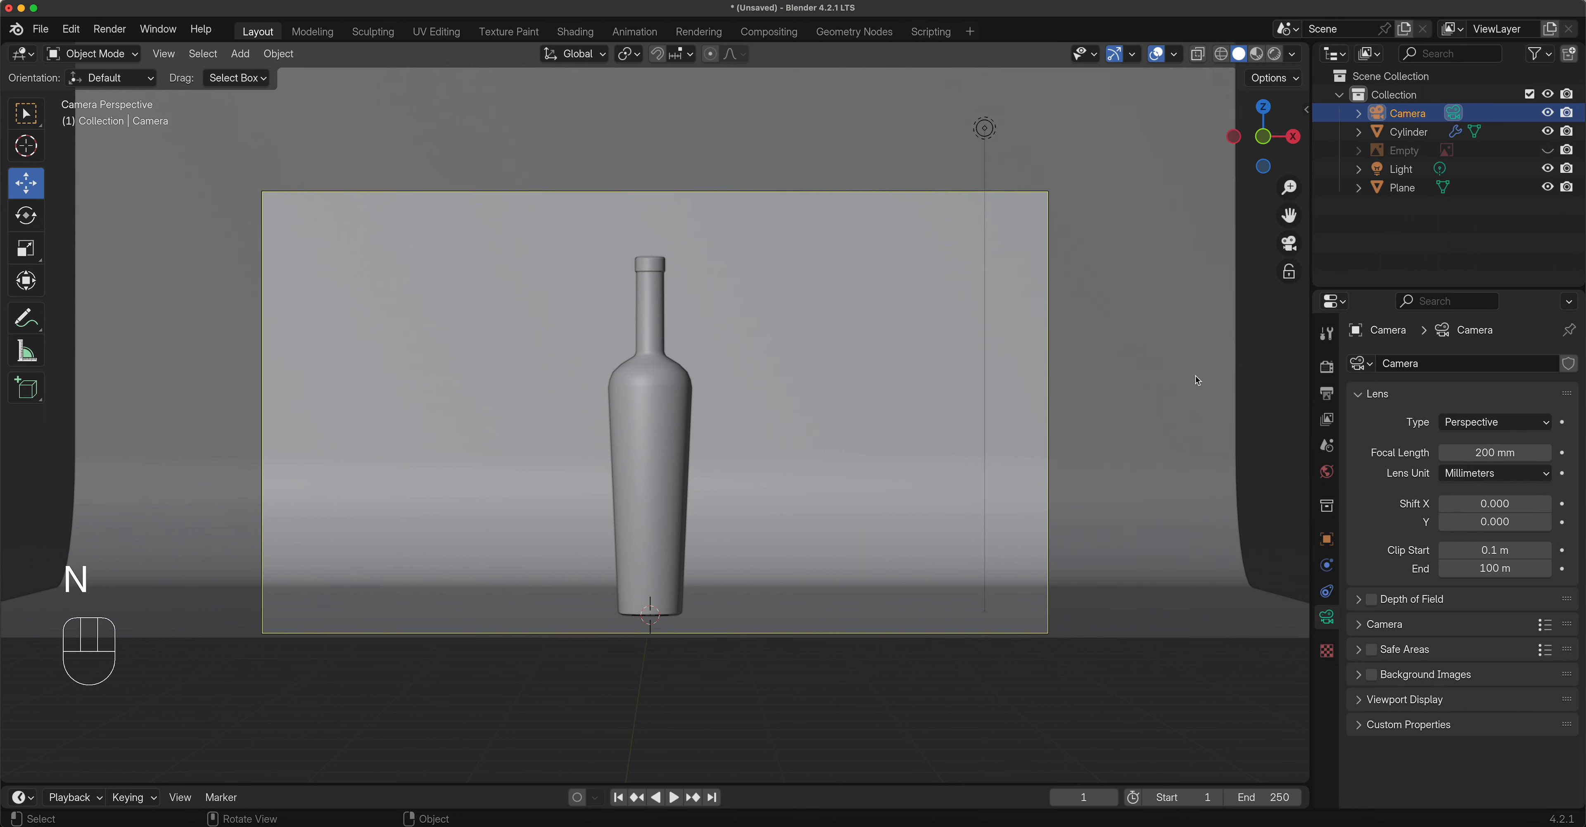
middle_click_drag(932, 361, 899, 381)
scroll(765, 409, "up", 10)
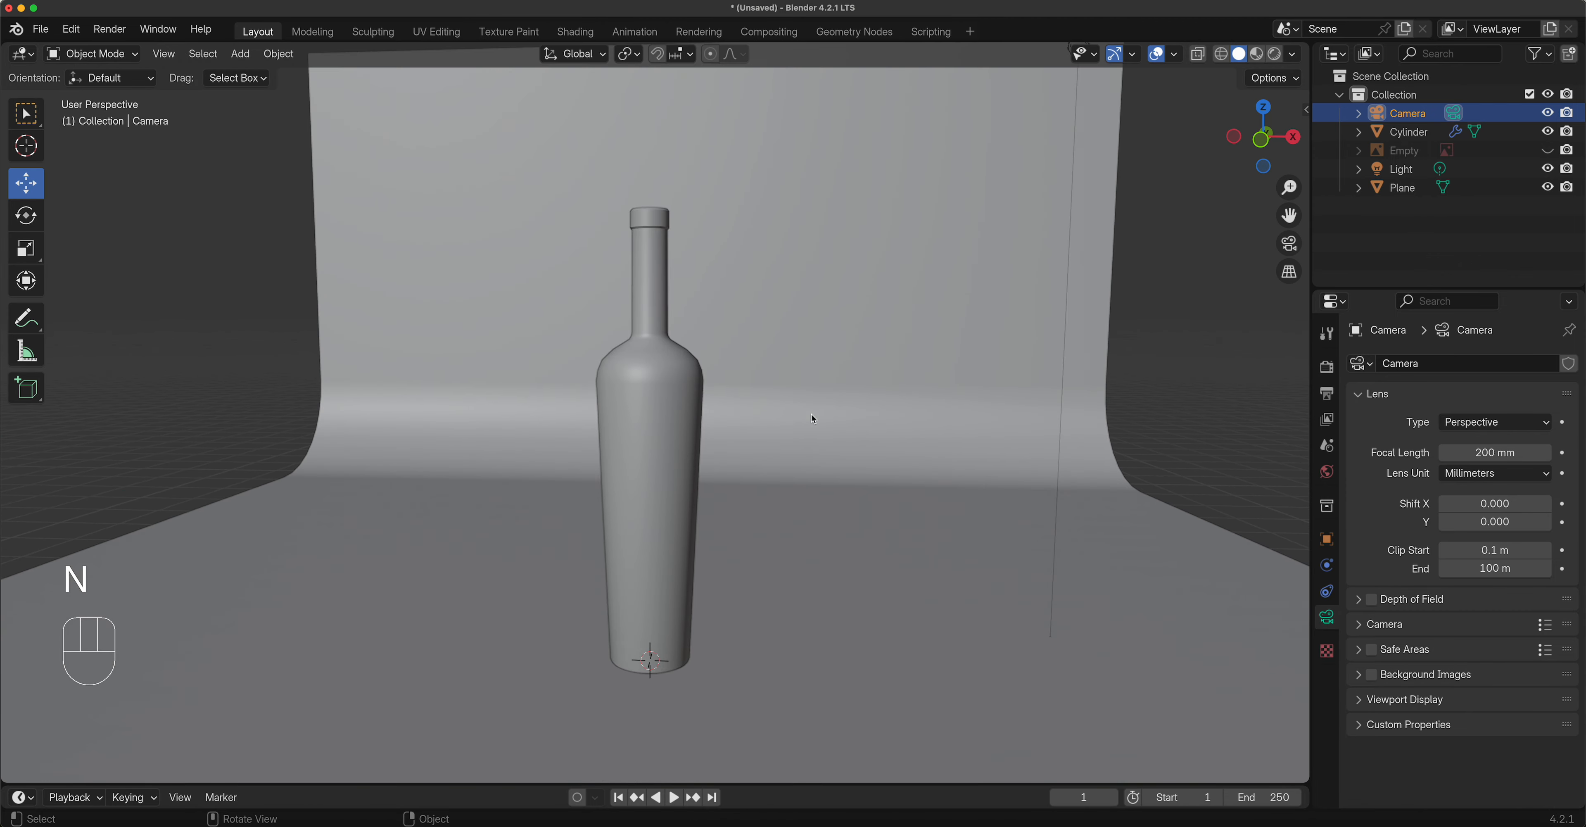
scroll(813, 413, "down", 3)
scroll(816, 419, "down", 3)
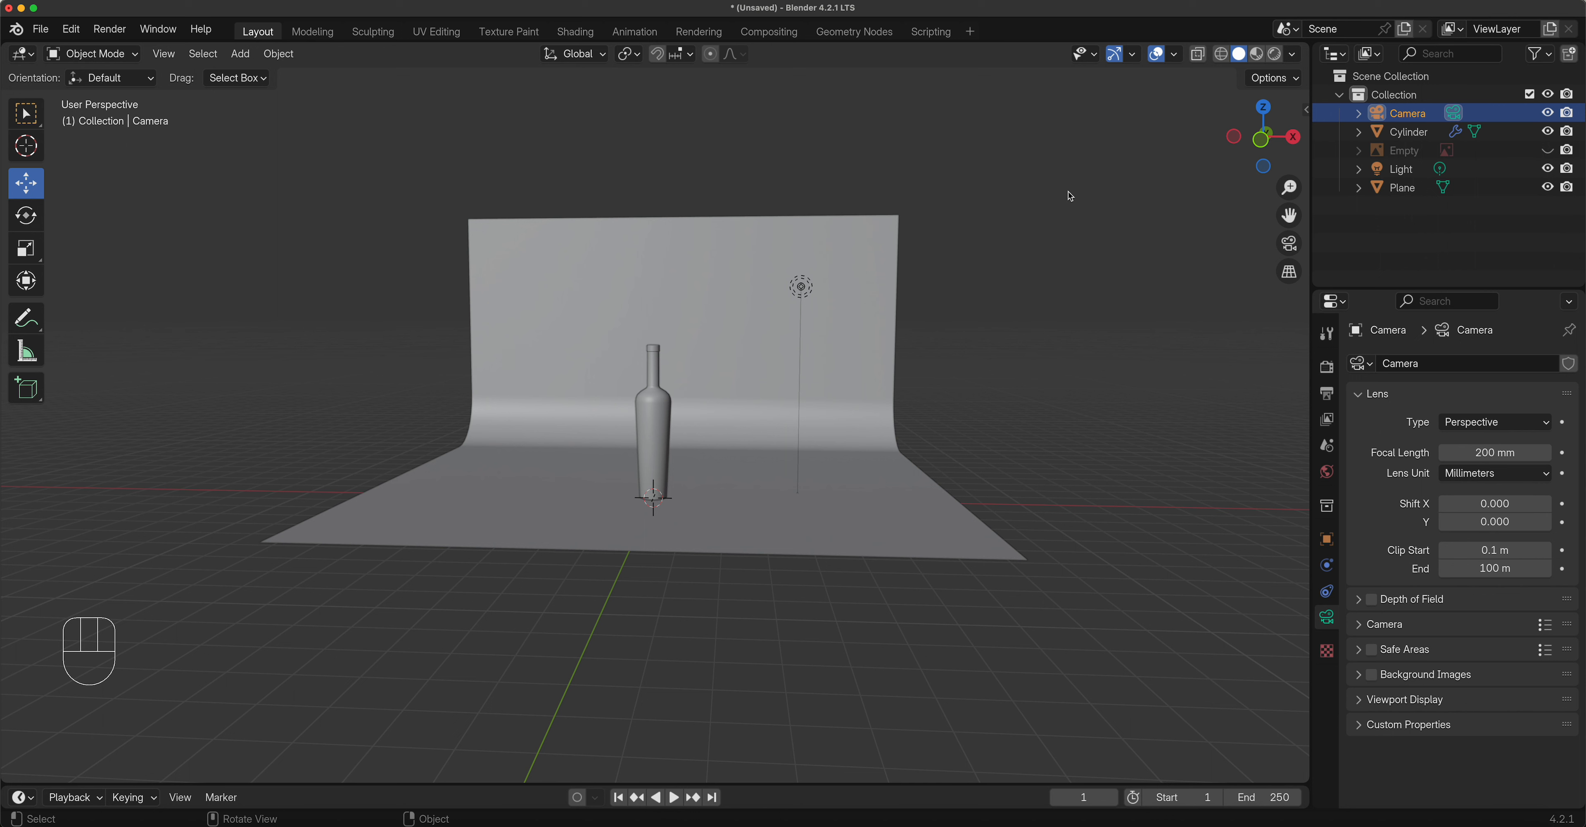
Cycle viewport shading from Wireframe through Solid to Material Preview and orbit the bottle.
left_click(1221, 54)
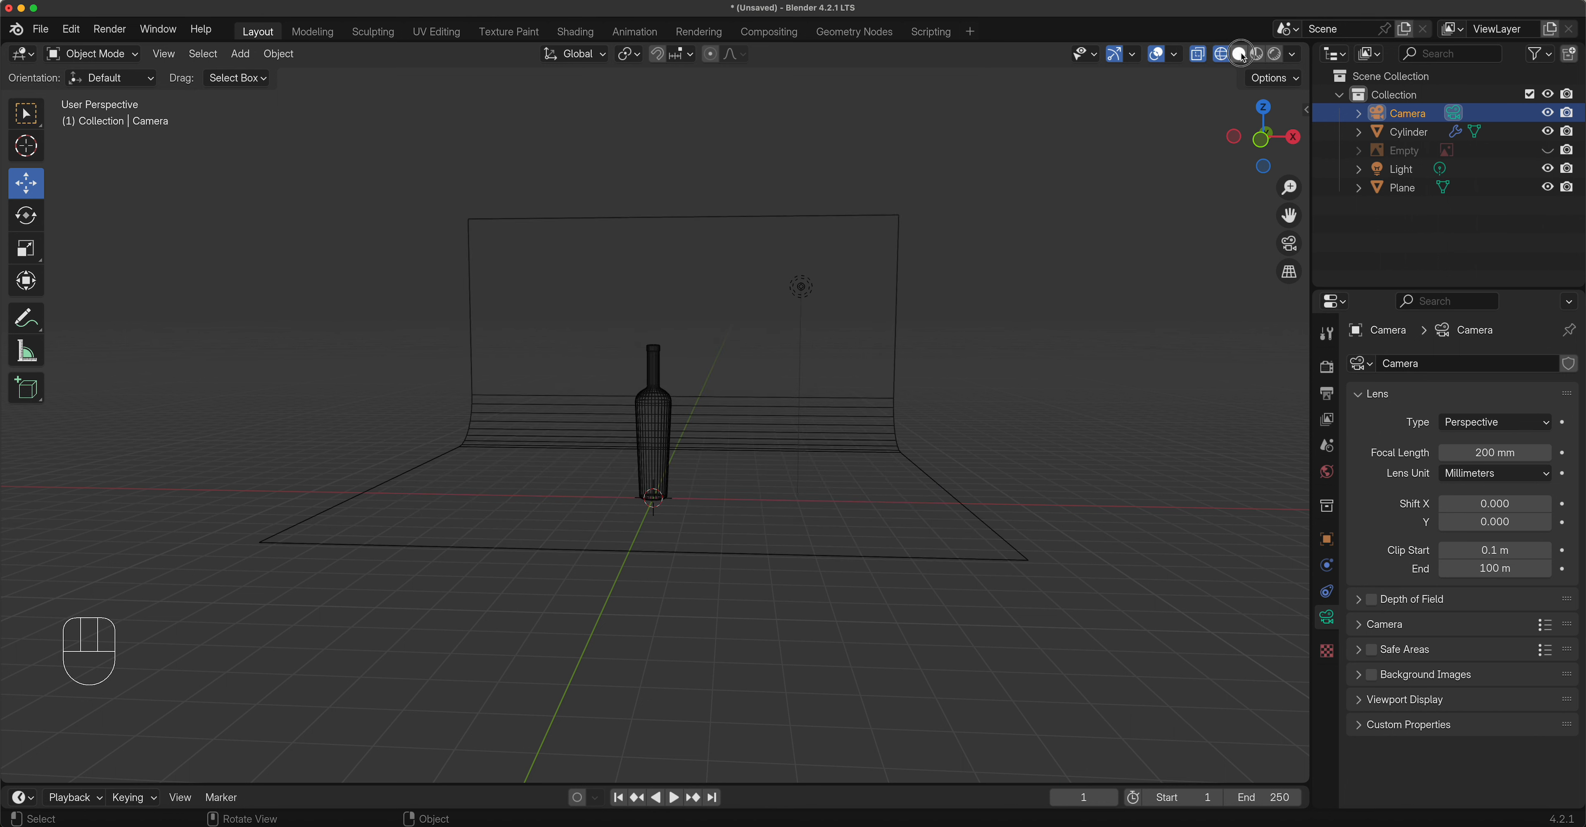
left_click(1238, 56)
left_click(1257, 55)
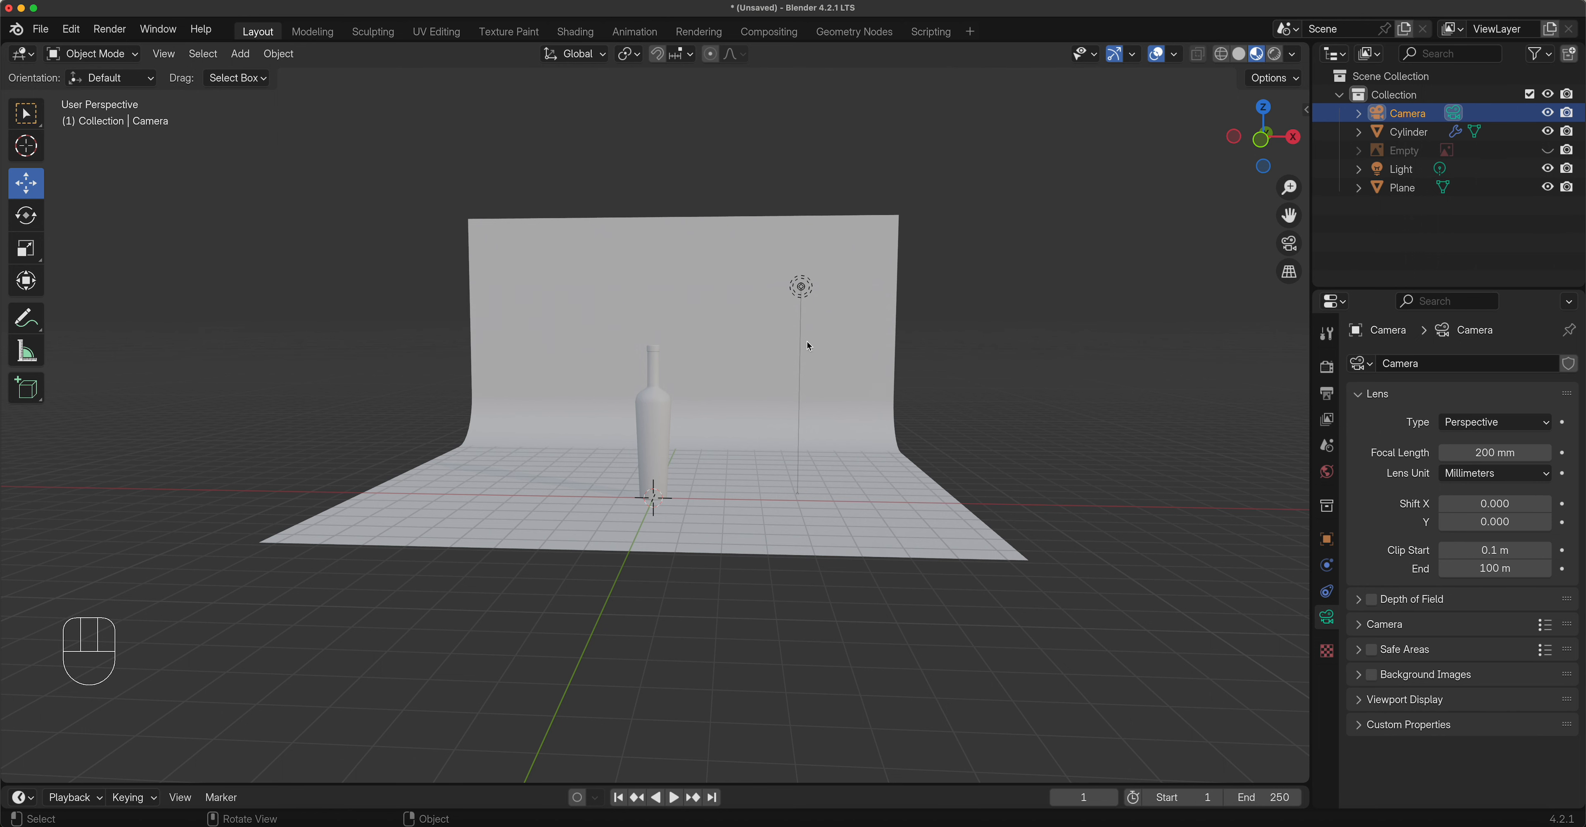
scroll(792, 394, "up", 5)
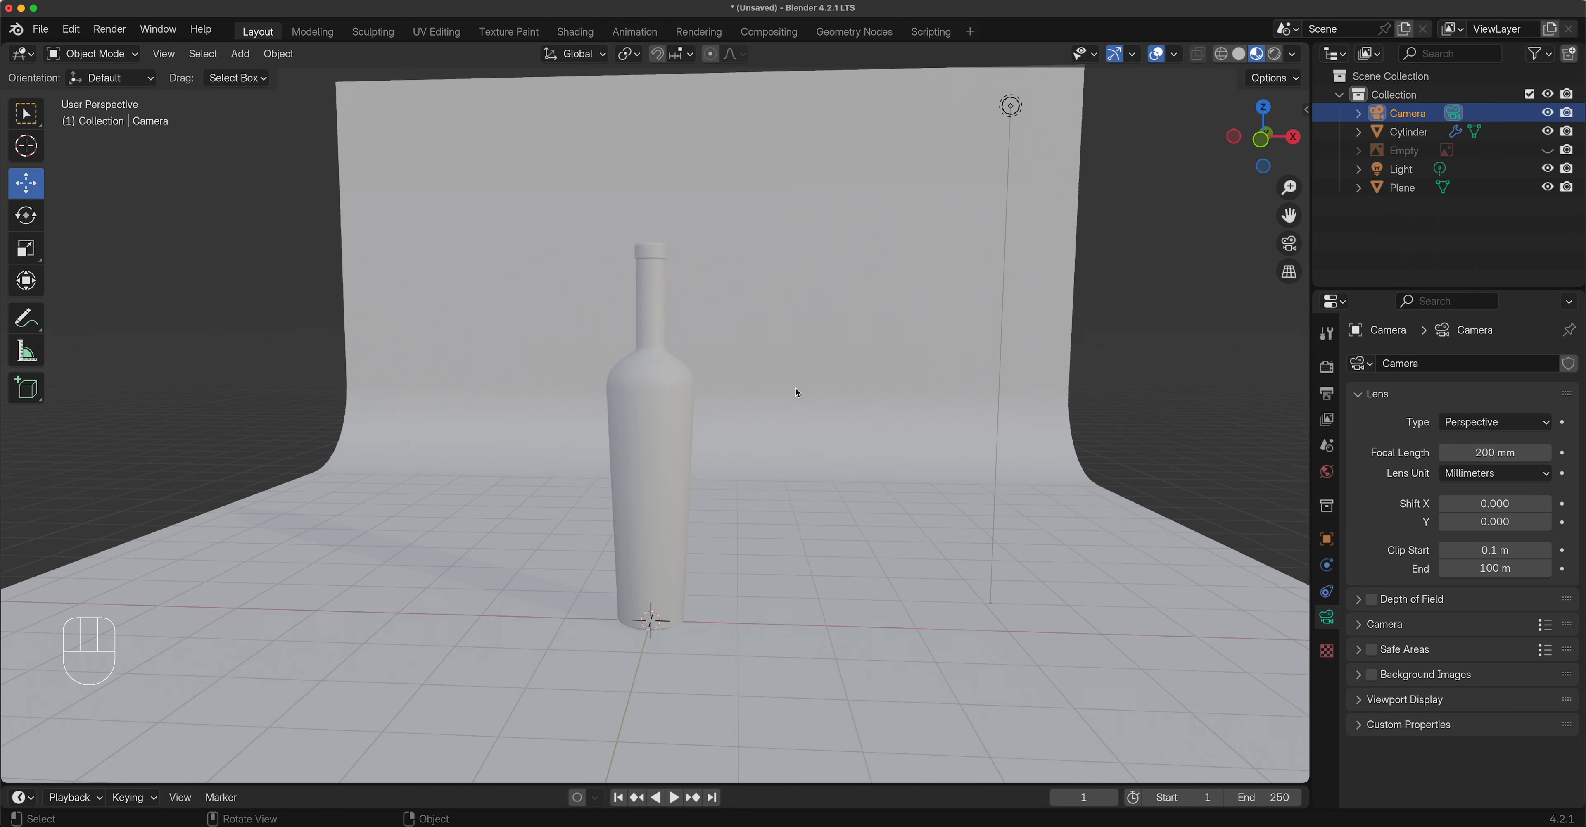
scroll(796, 387, "down", 2)
middle_click_drag(753, 422, 712, 430)
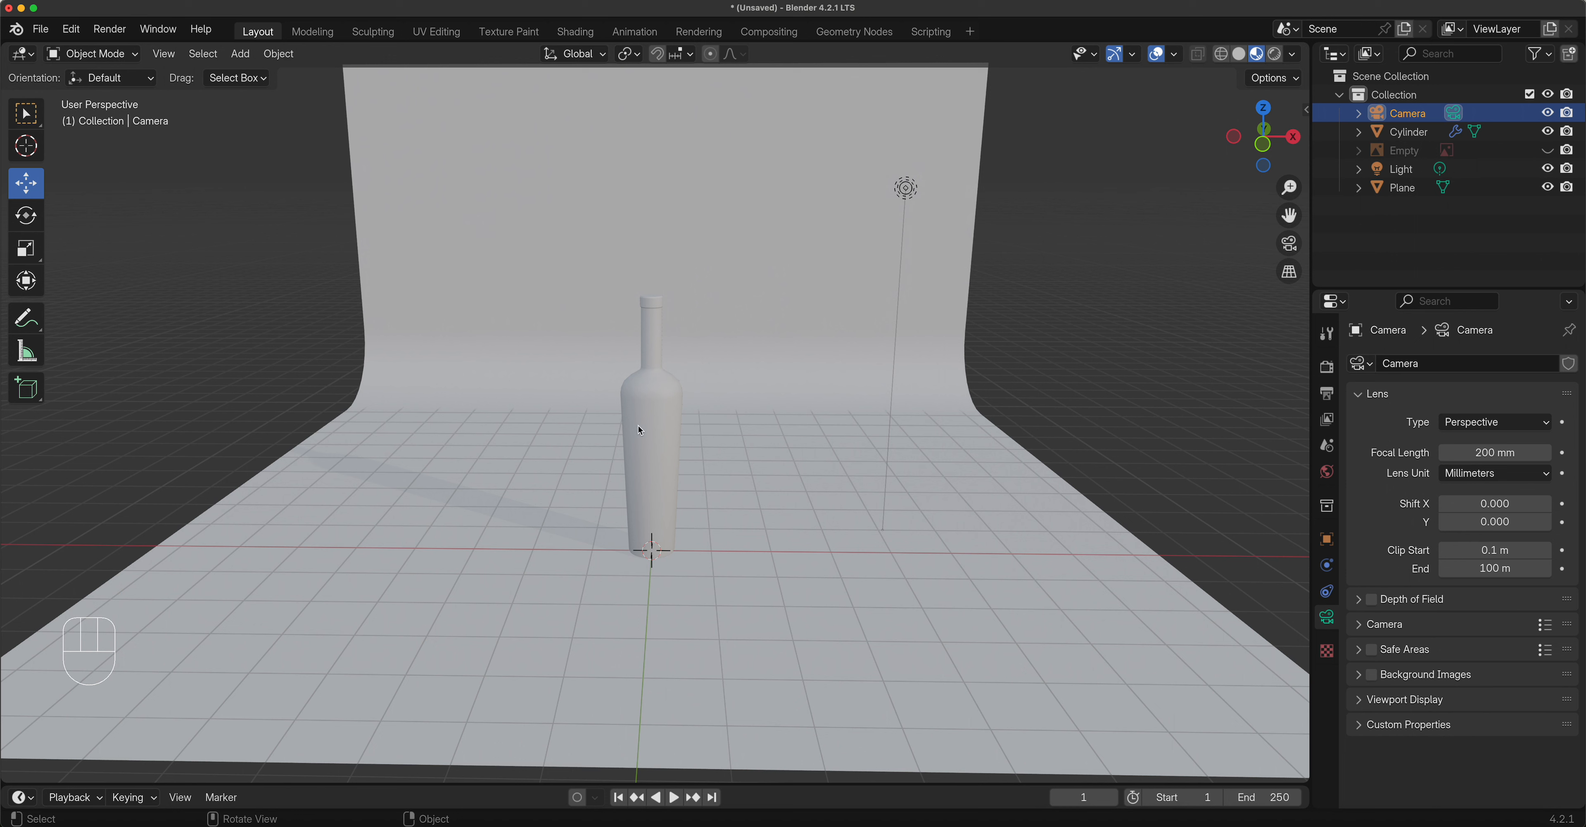
Select the light, render a test image, close it, and switch to Rendered shading.
left_click(908, 194)
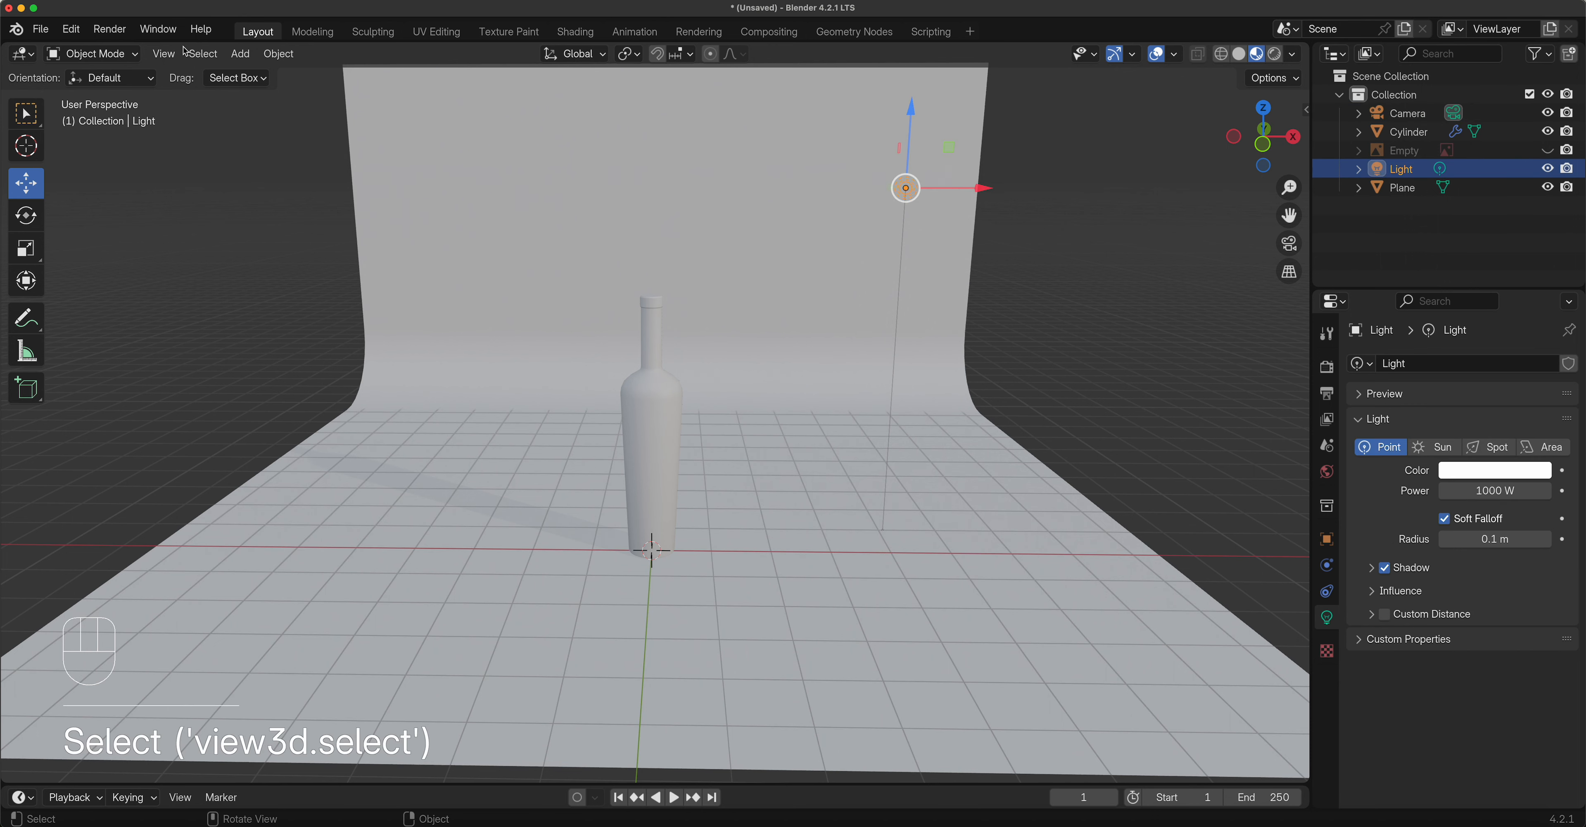
left_click(110, 28)
left_click(134, 52)
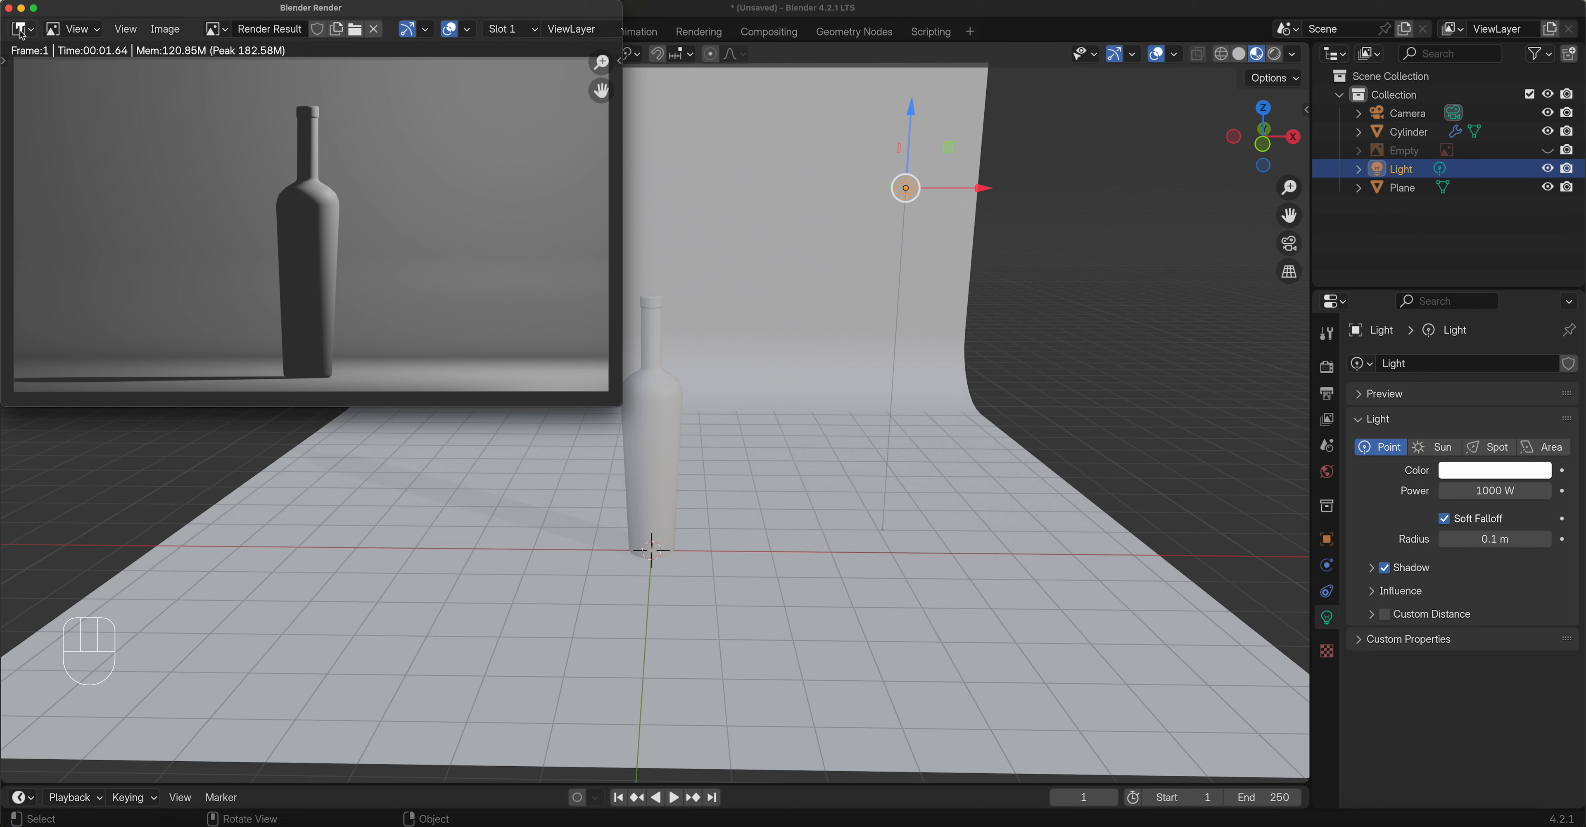
left_click(9, 7)
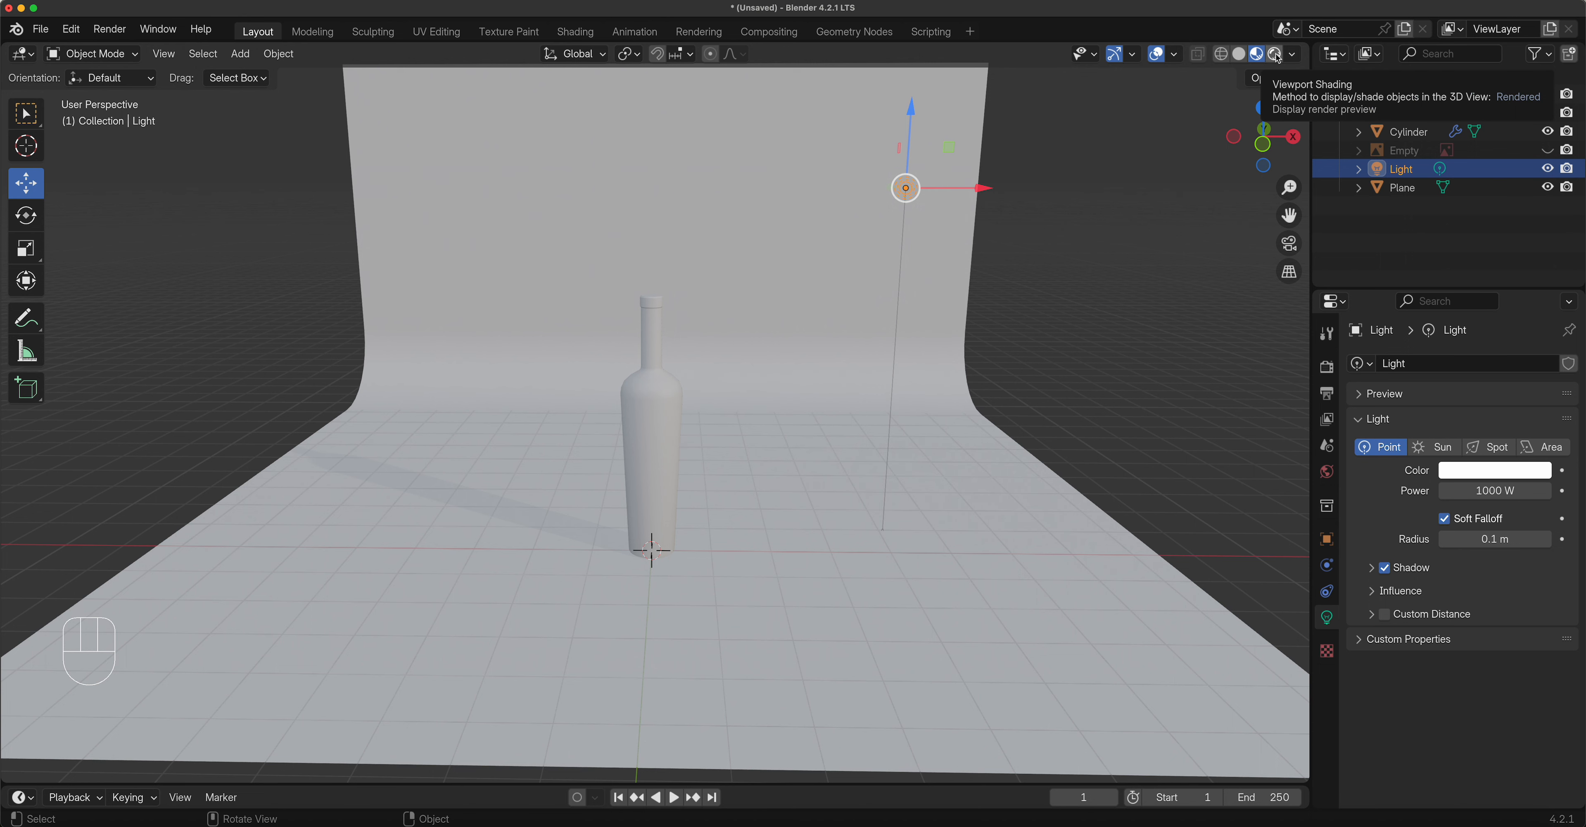
left_click(1277, 58)
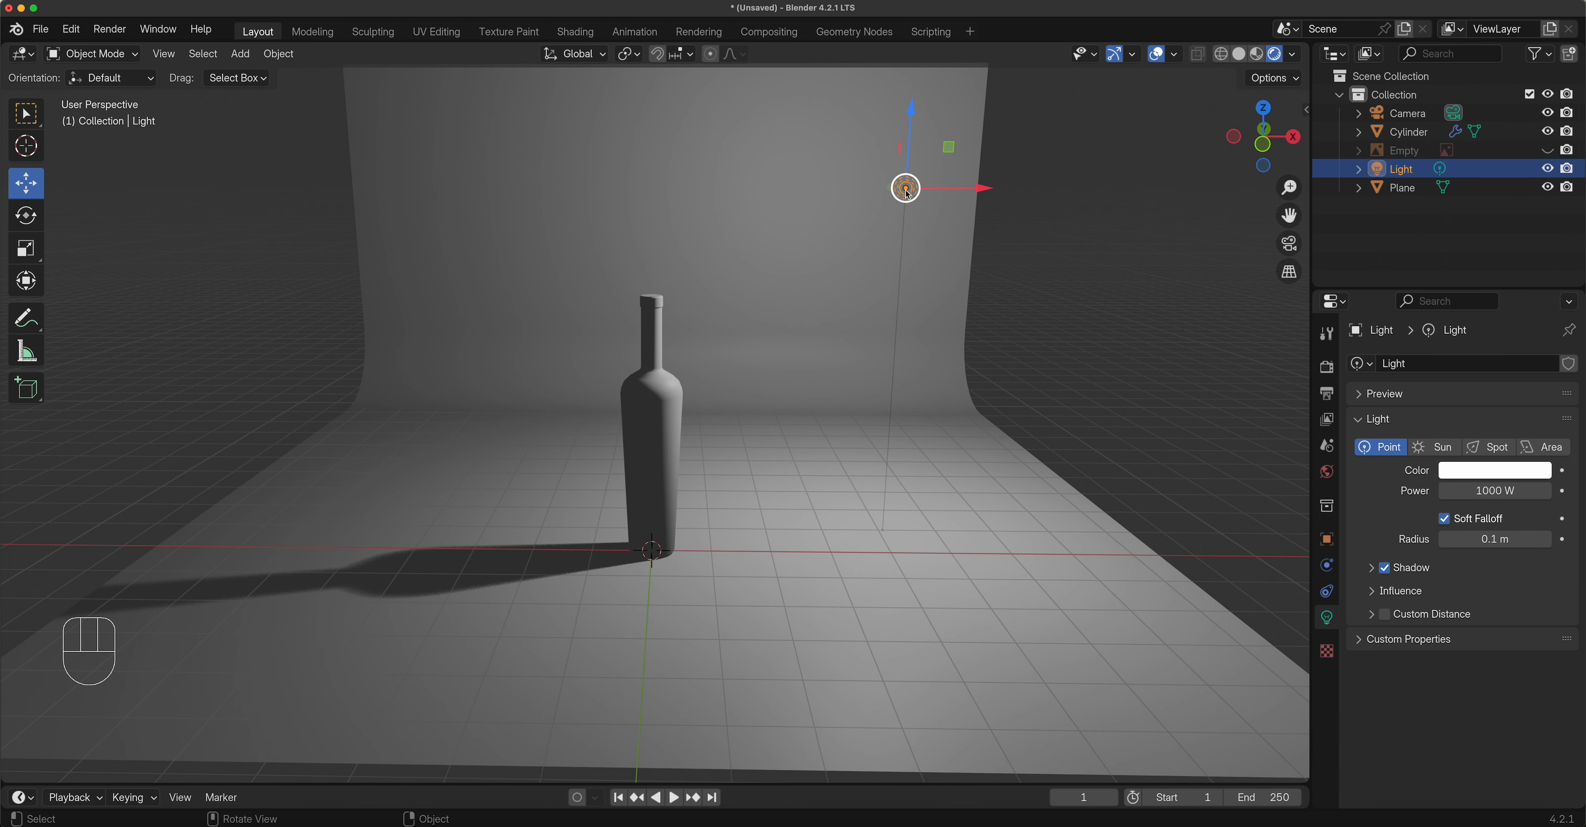
Delete the point light, switch to wireframe shading, and bring up the Add menu.
key("x")
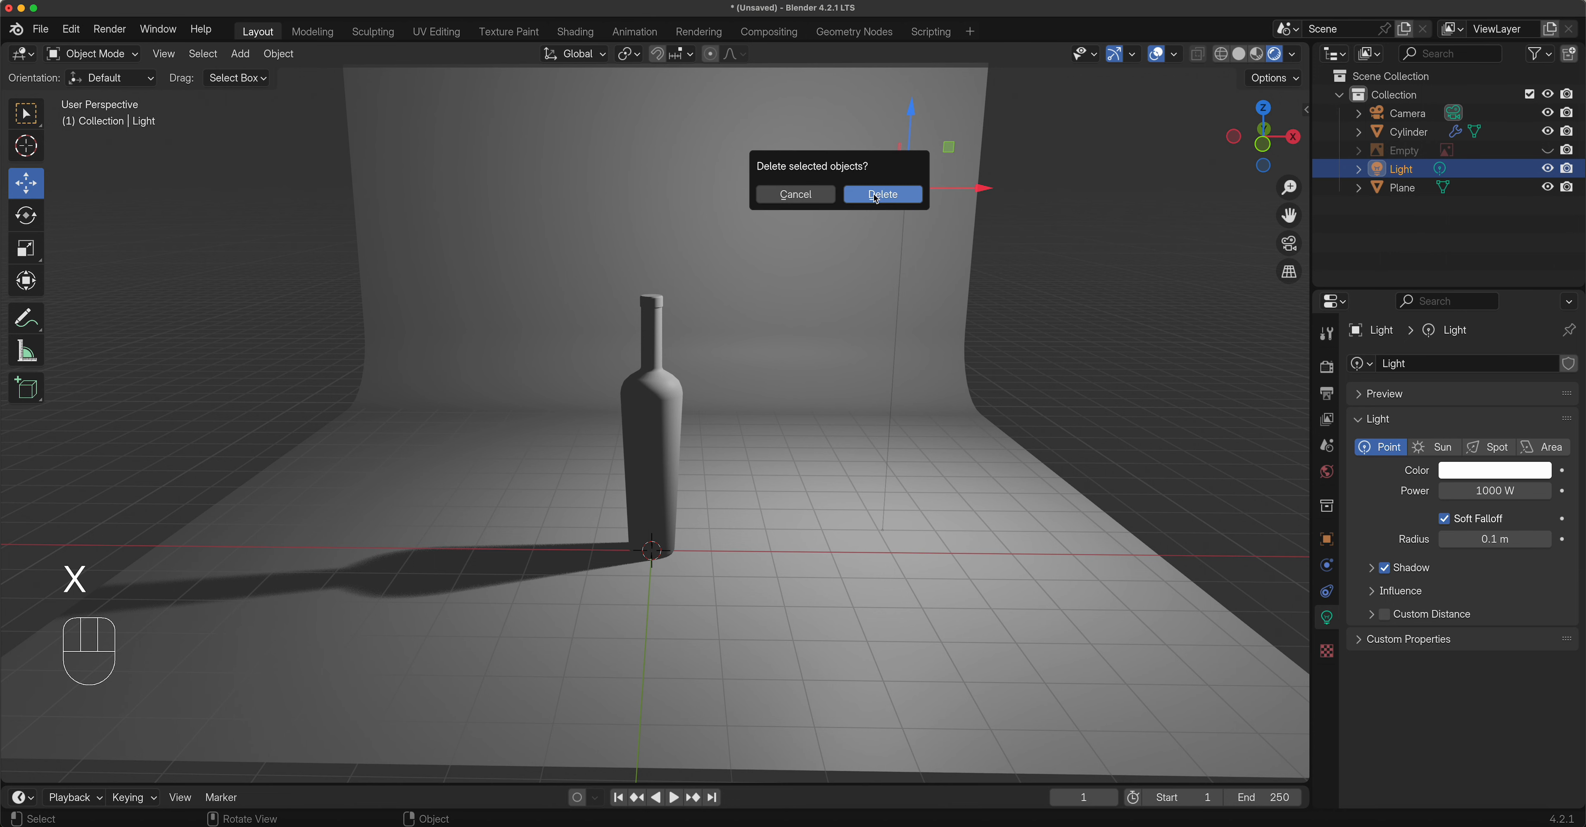
left_click(876, 196)
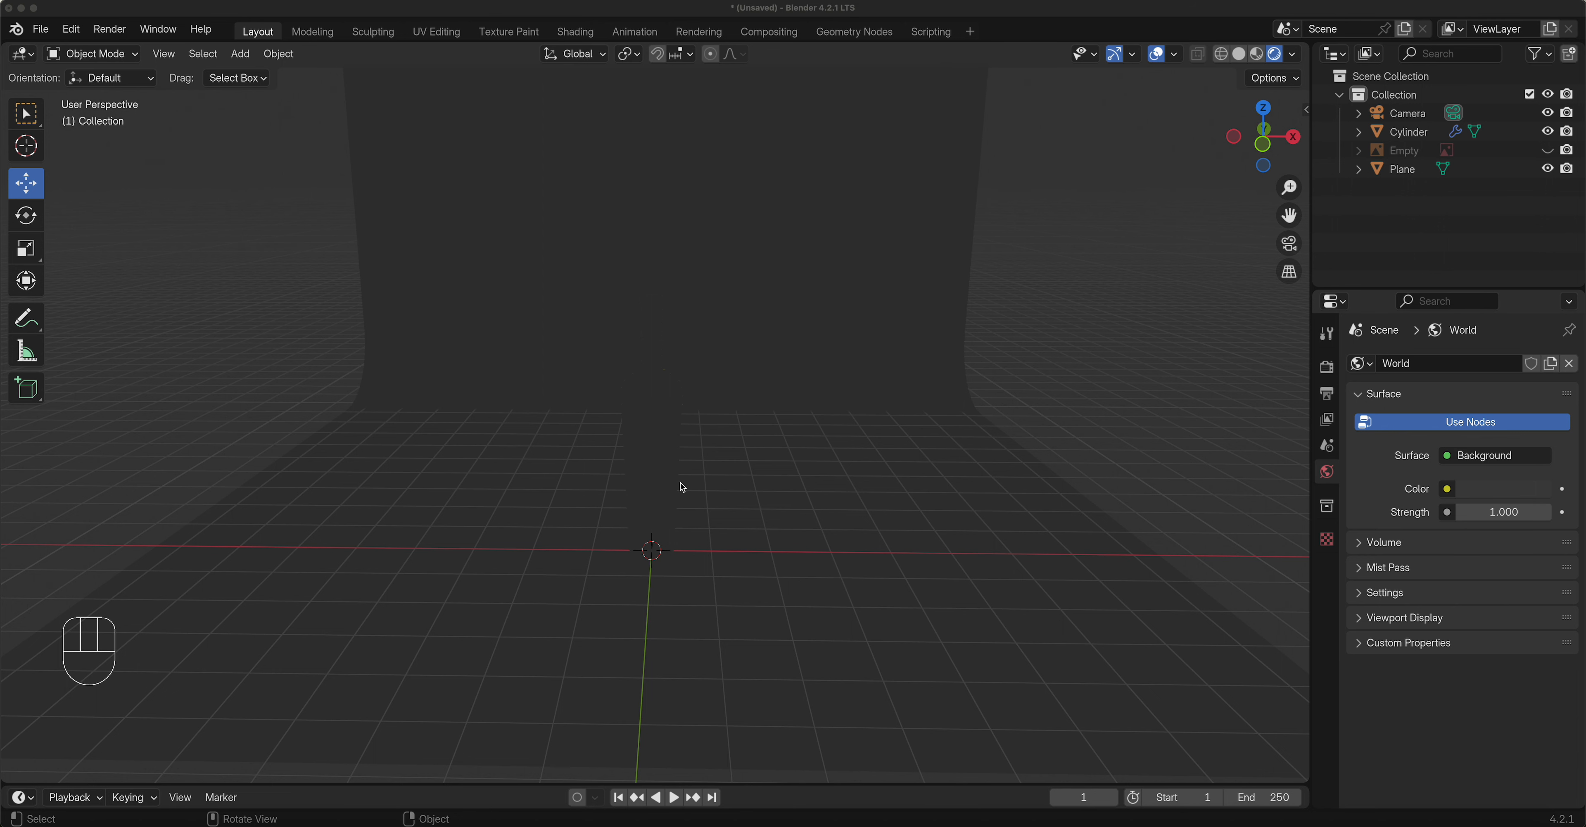
left_click(1239, 54)
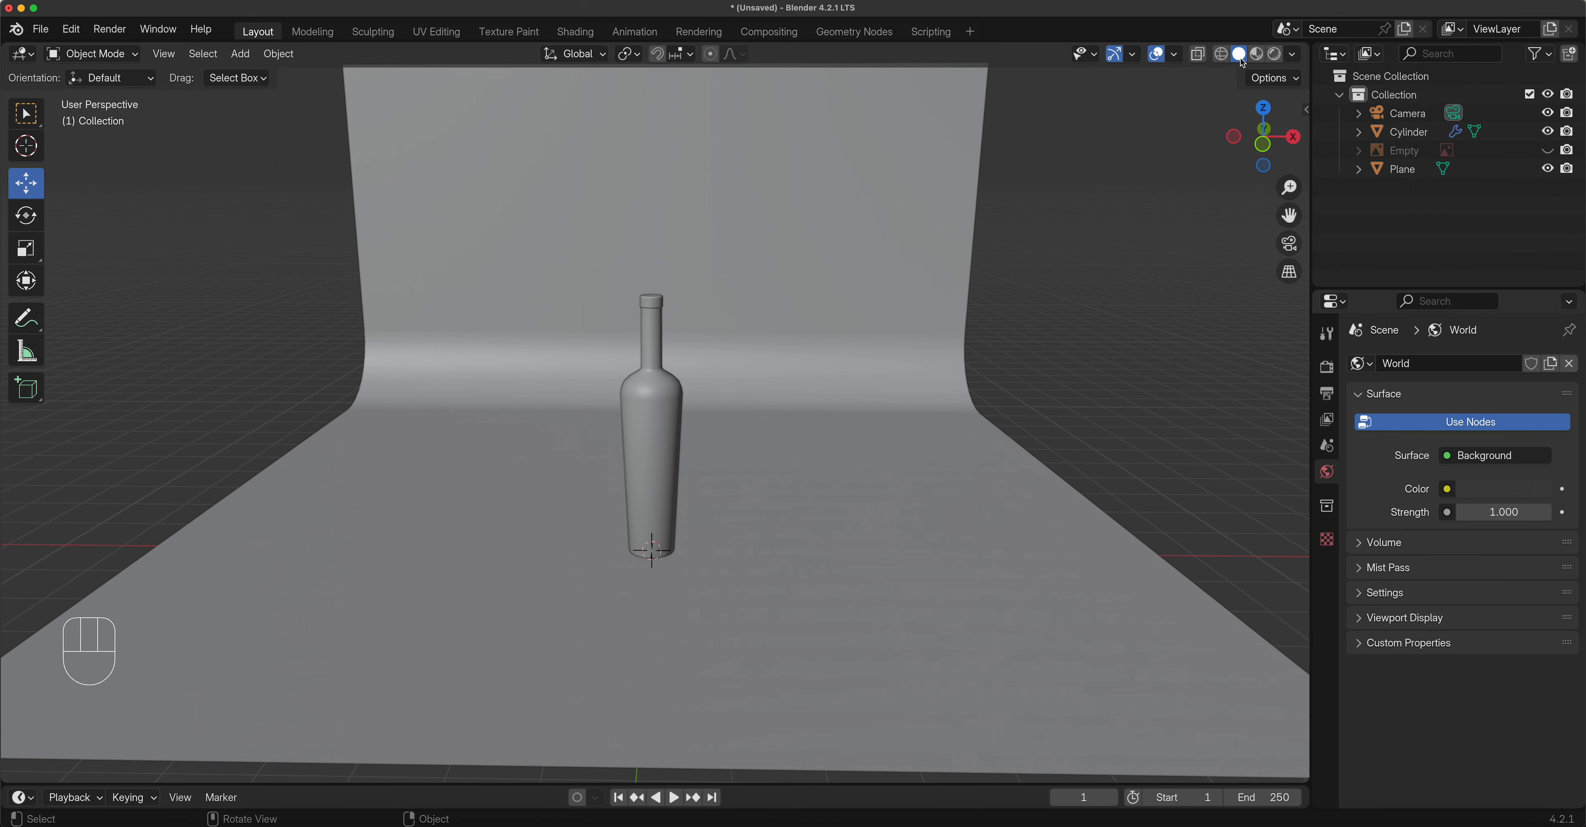
left_click(1221, 54)
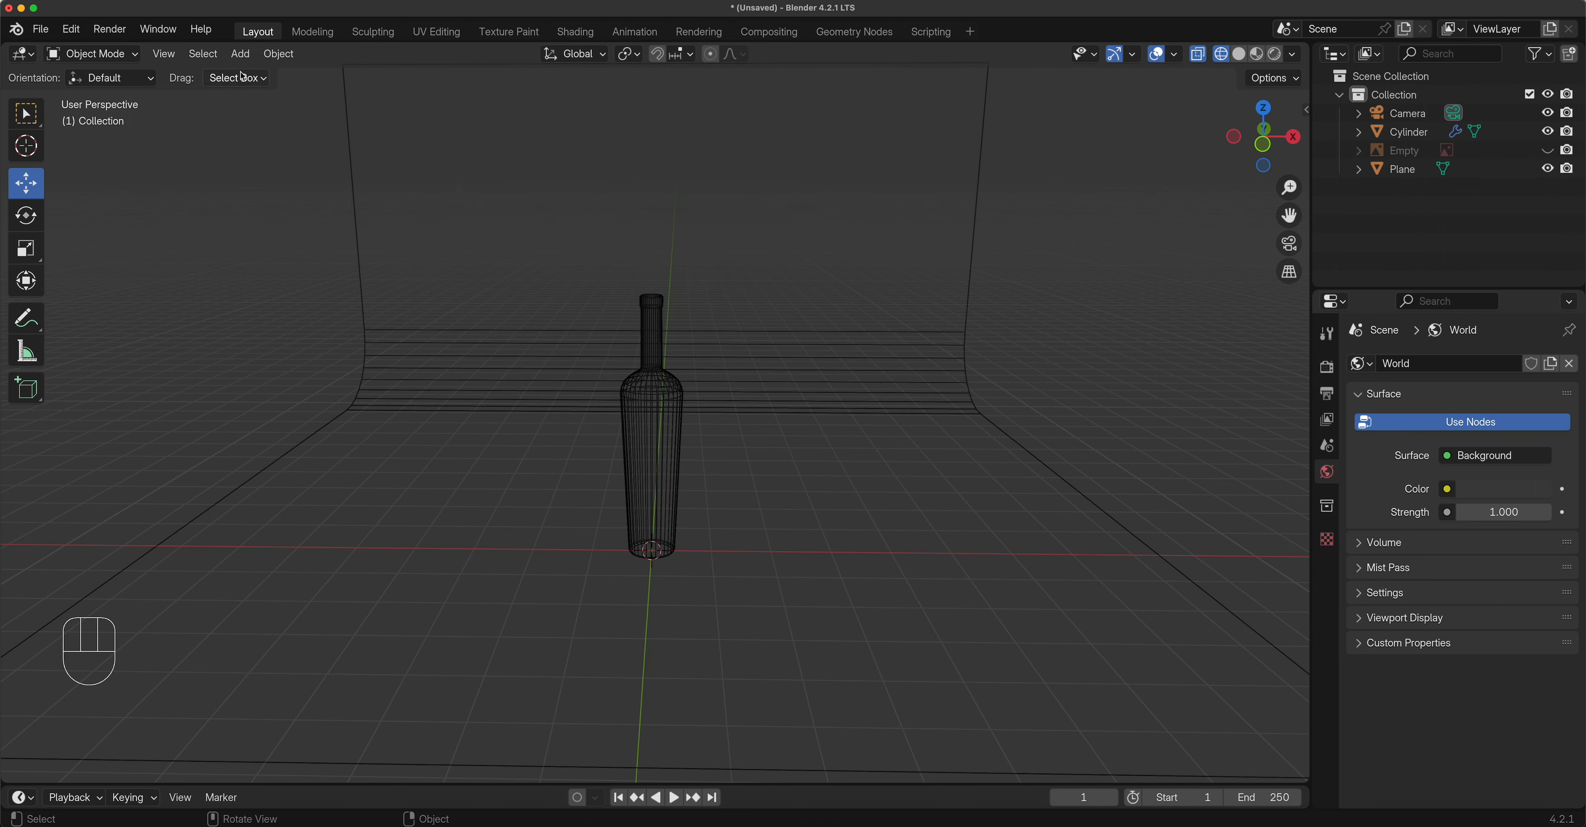
left_click(240, 55)
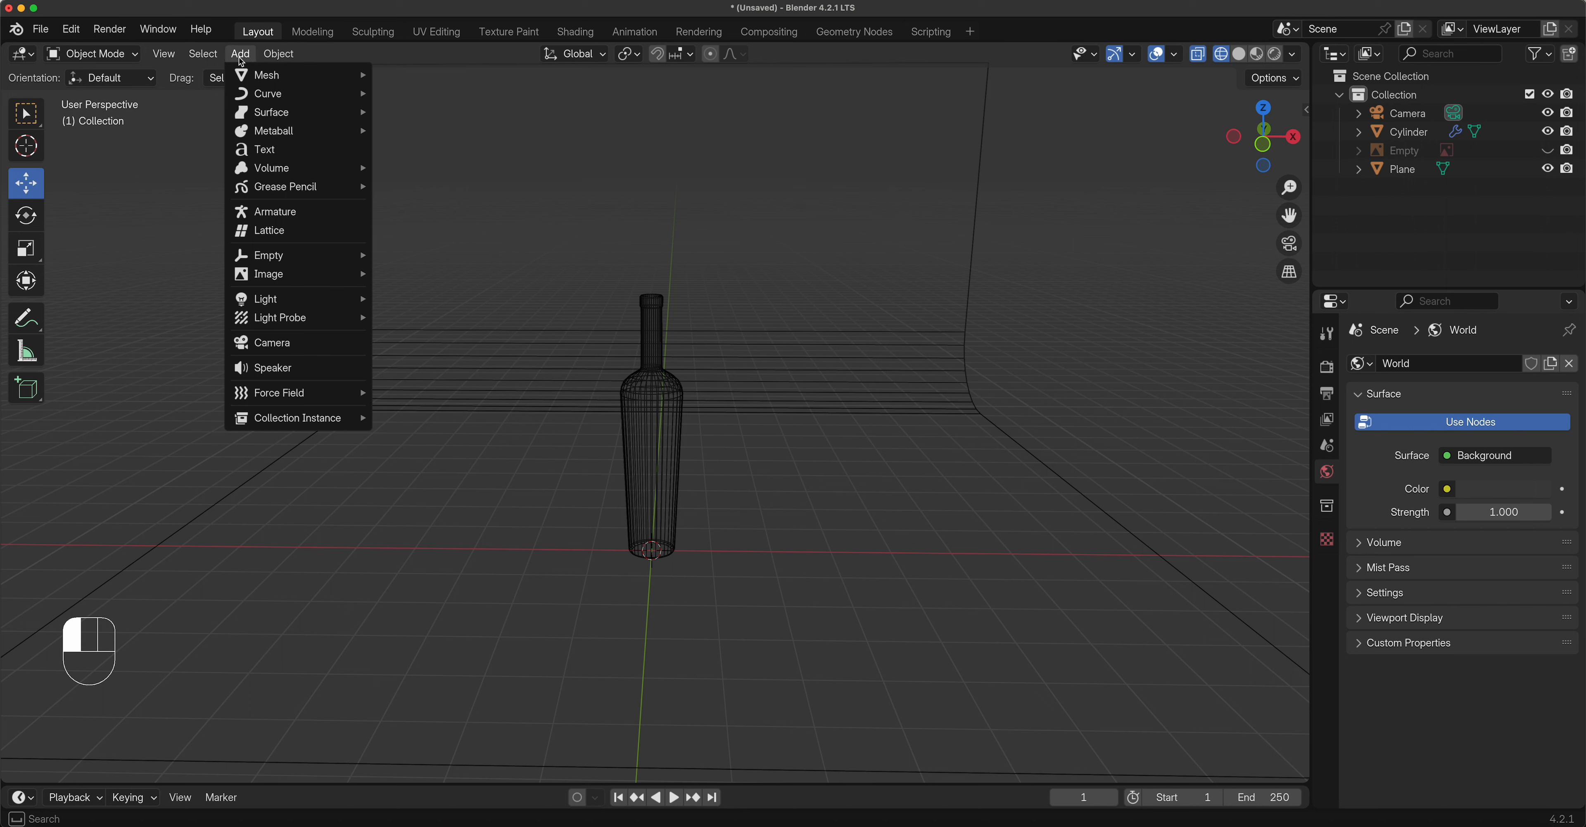
Add an area light at the origin and switch to Front view (Numpad 1).
mouse_move(274, 301)
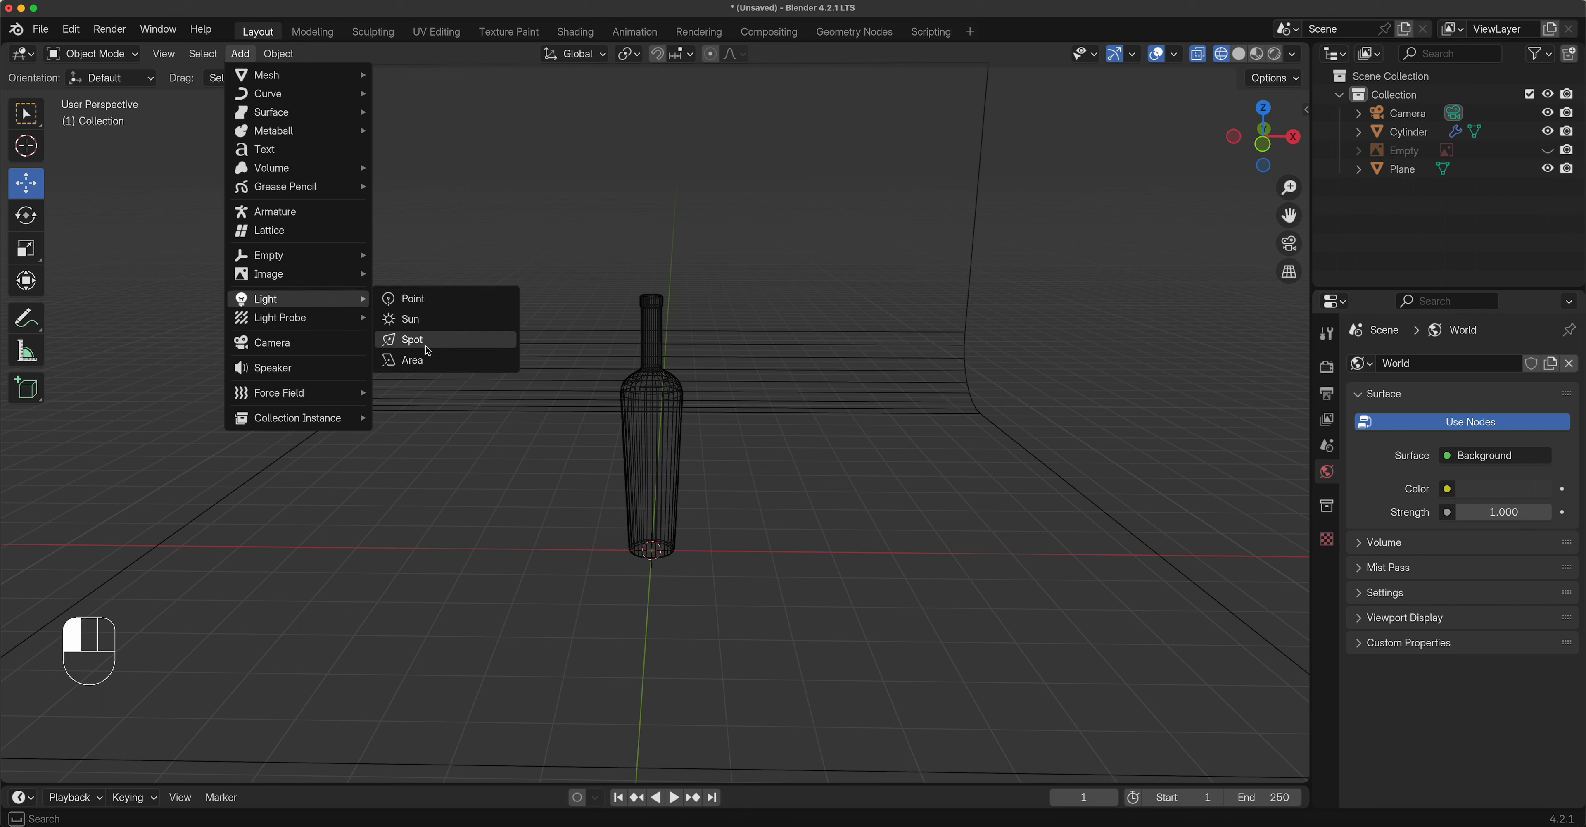
left_click(428, 362)
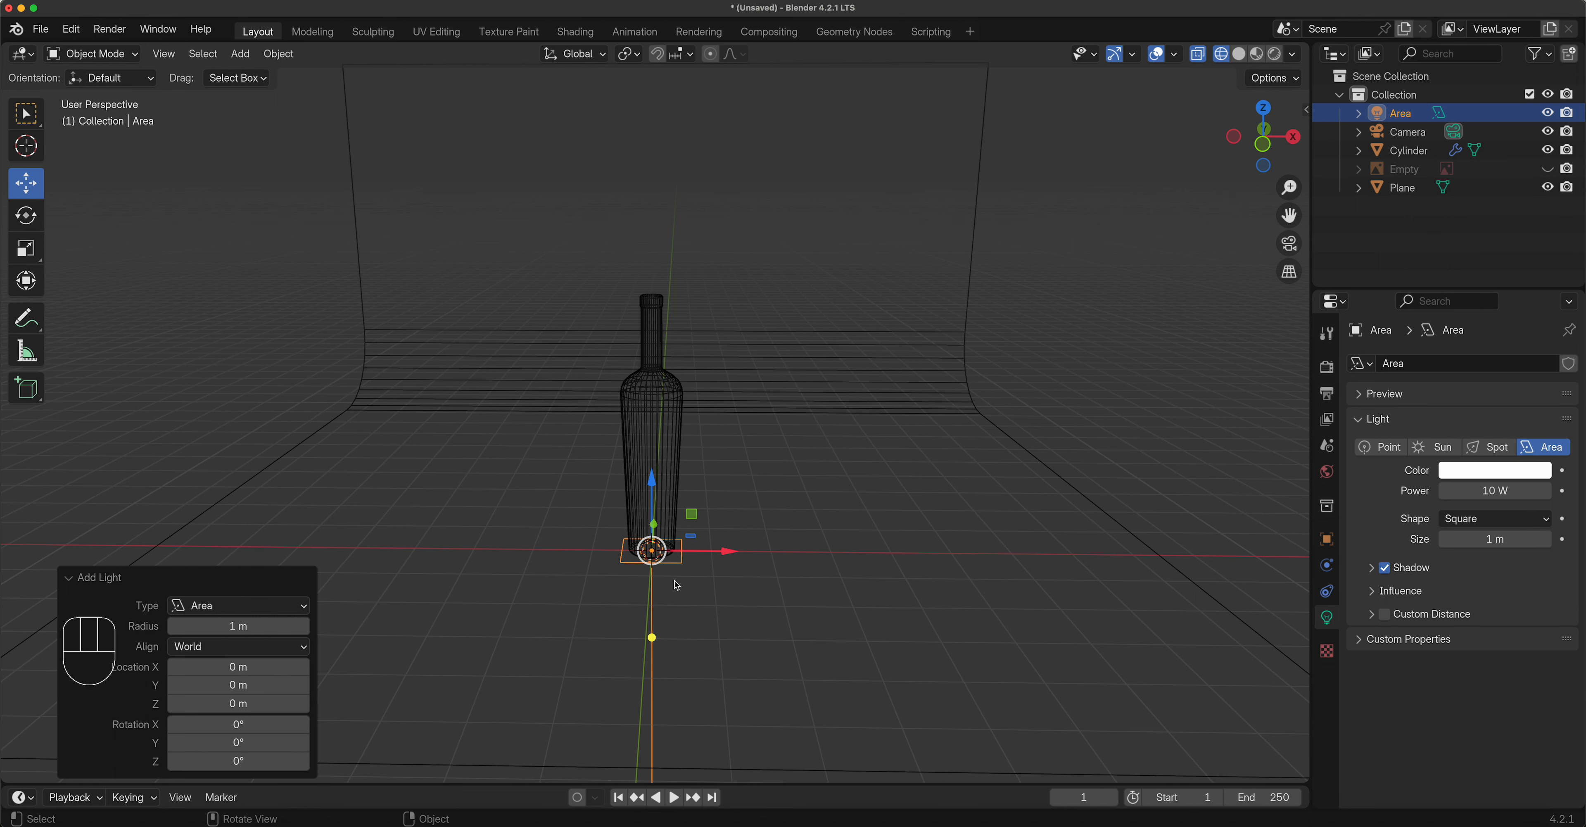
key("1")
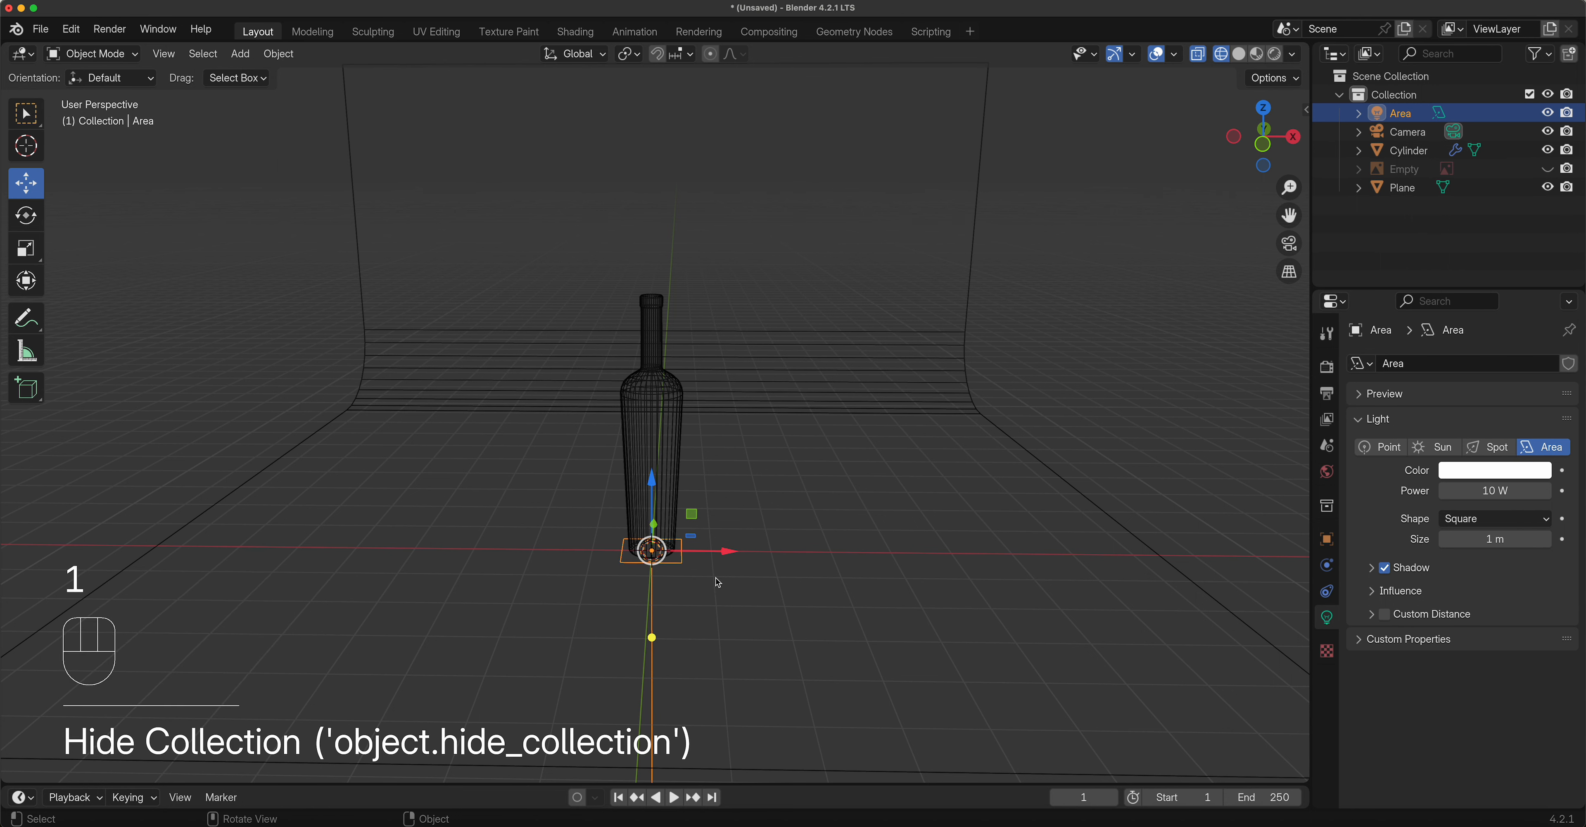
key("KP_1")
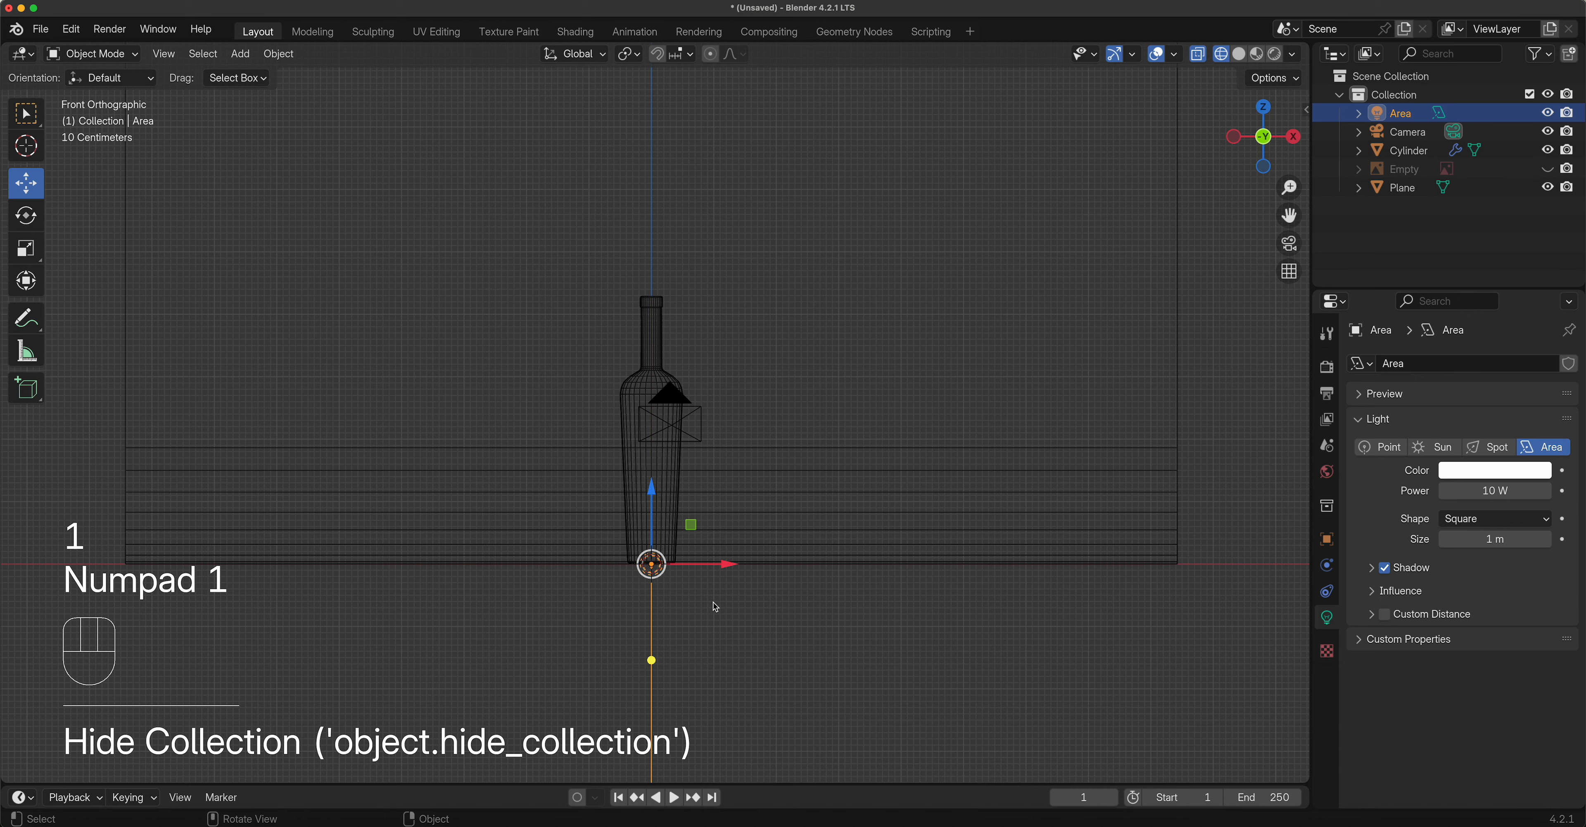
scroll(715, 607, "up", 2)
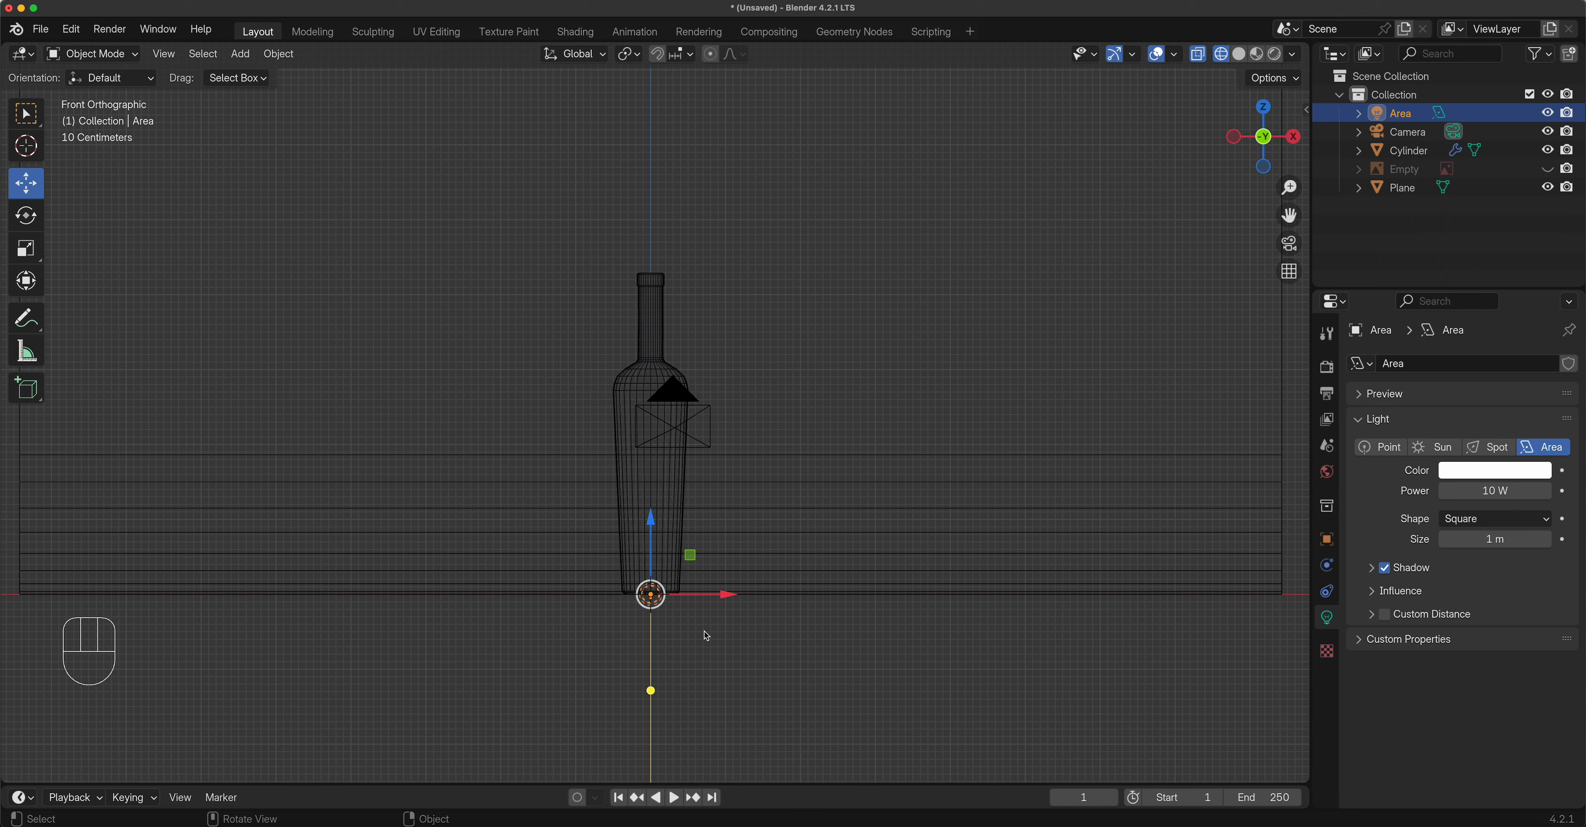
Rotate the area light 90° with Ctrl snapping and verify its rotation in the sidebar Item tab.
key("r")
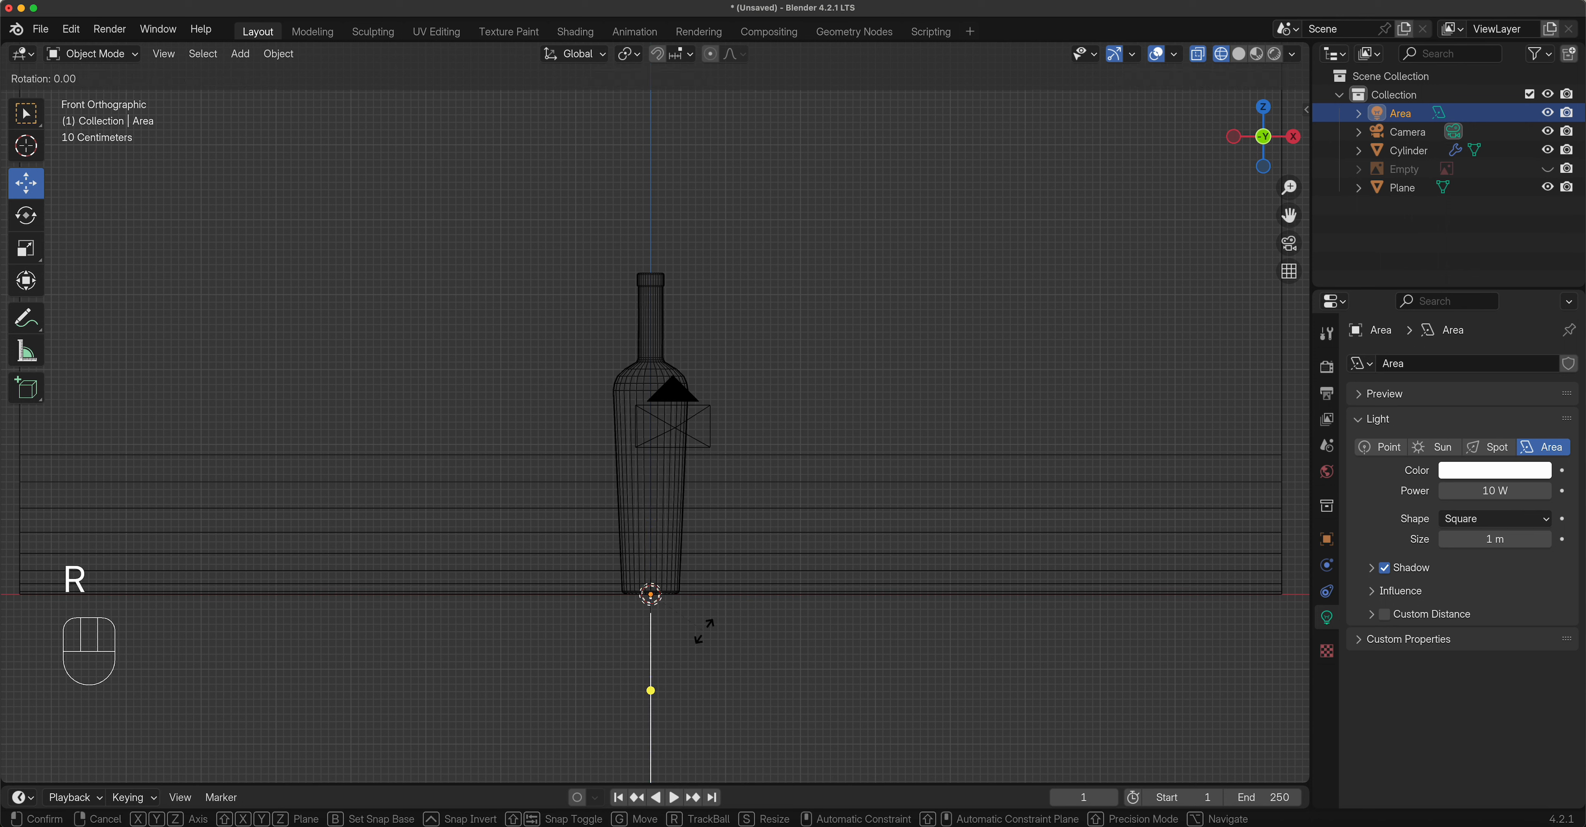
key("ctrl")
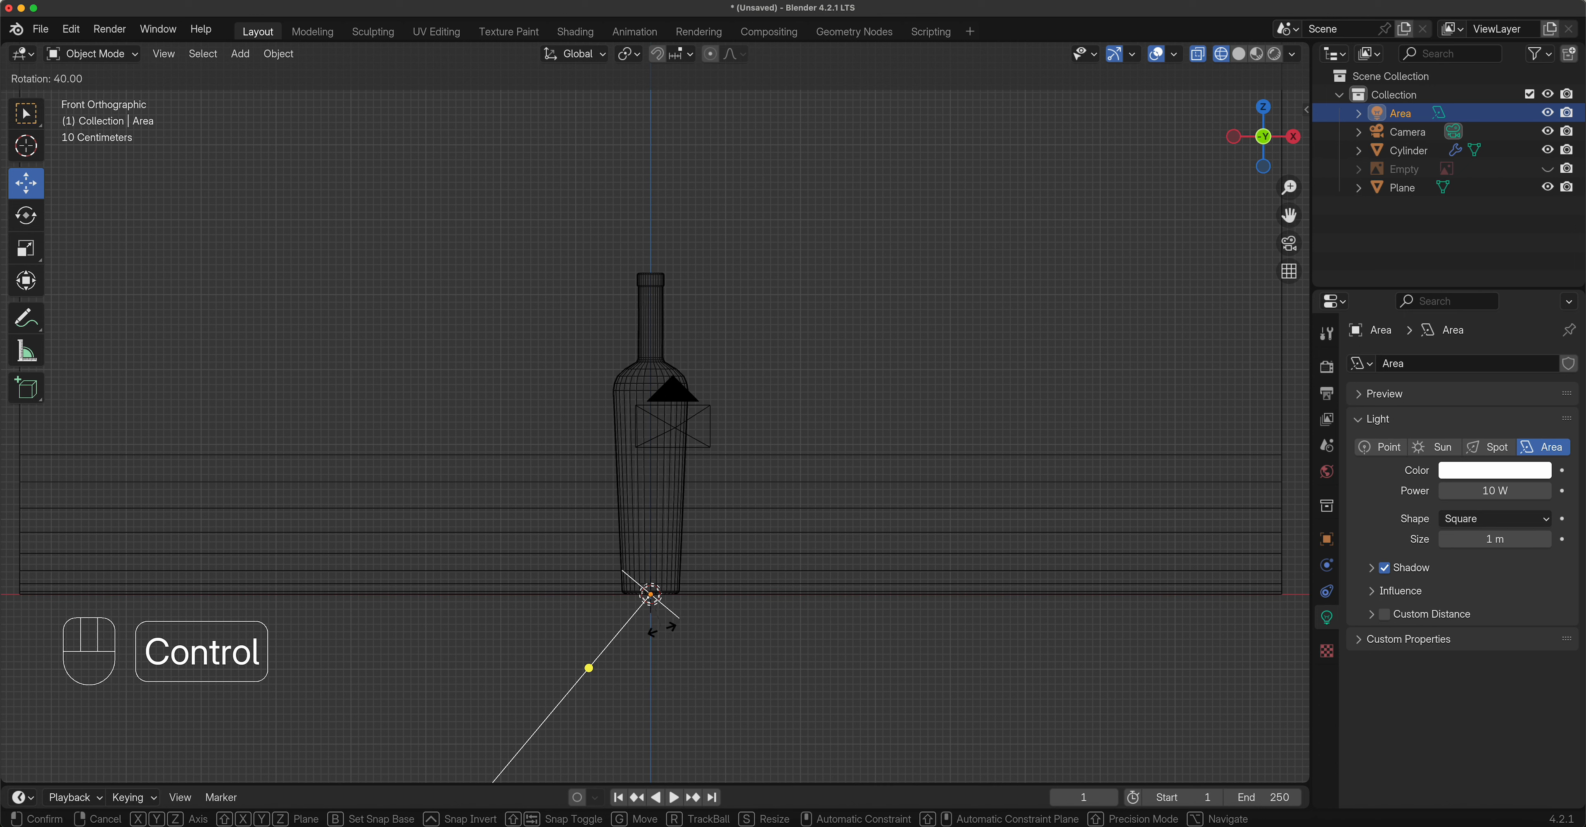
left_click(636, 615)
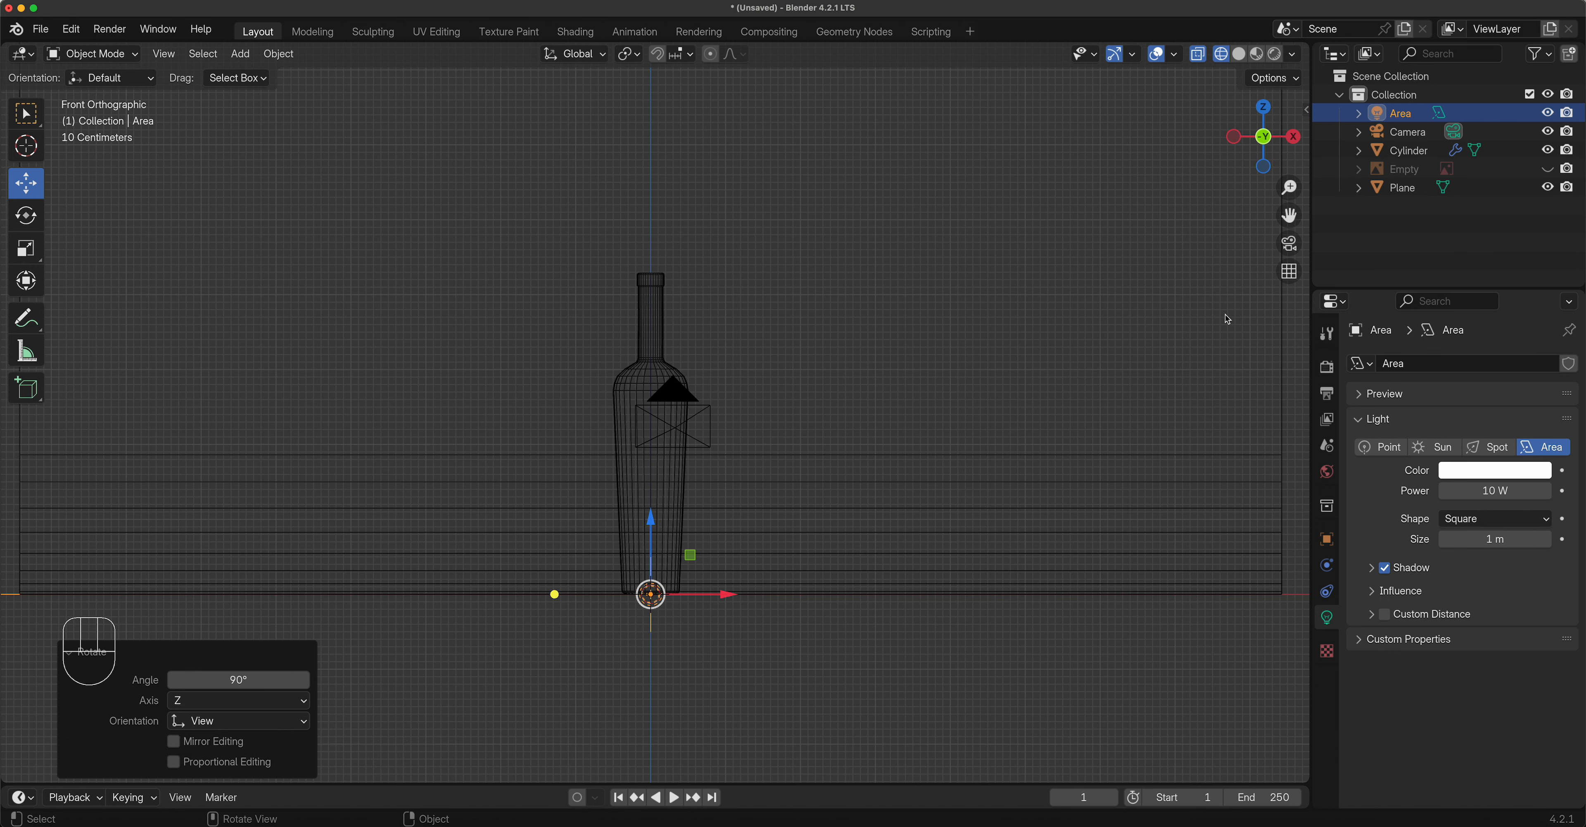
key("n")
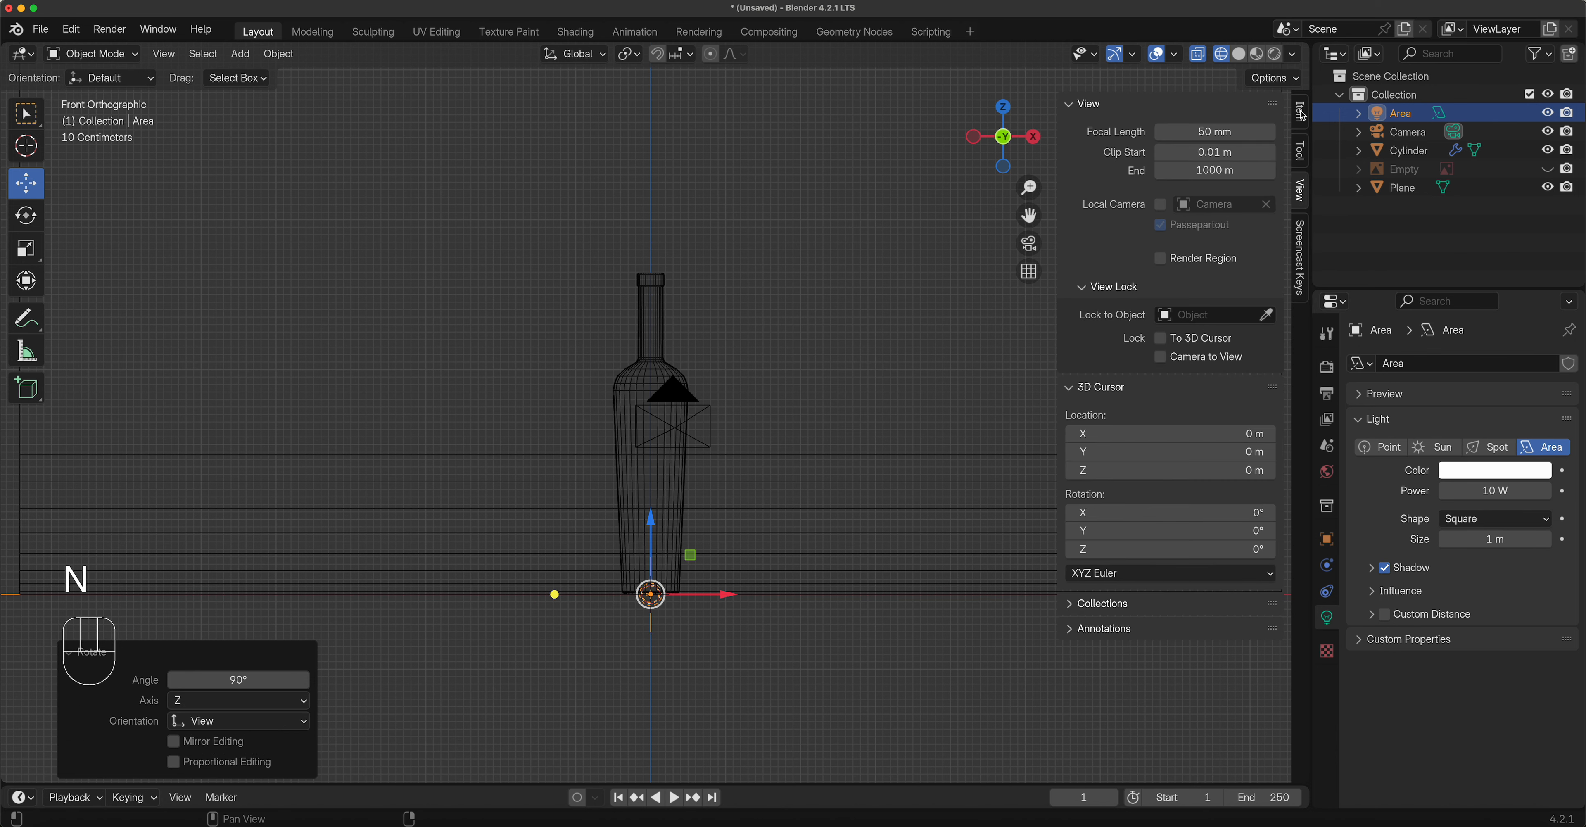
left_click(1301, 113)
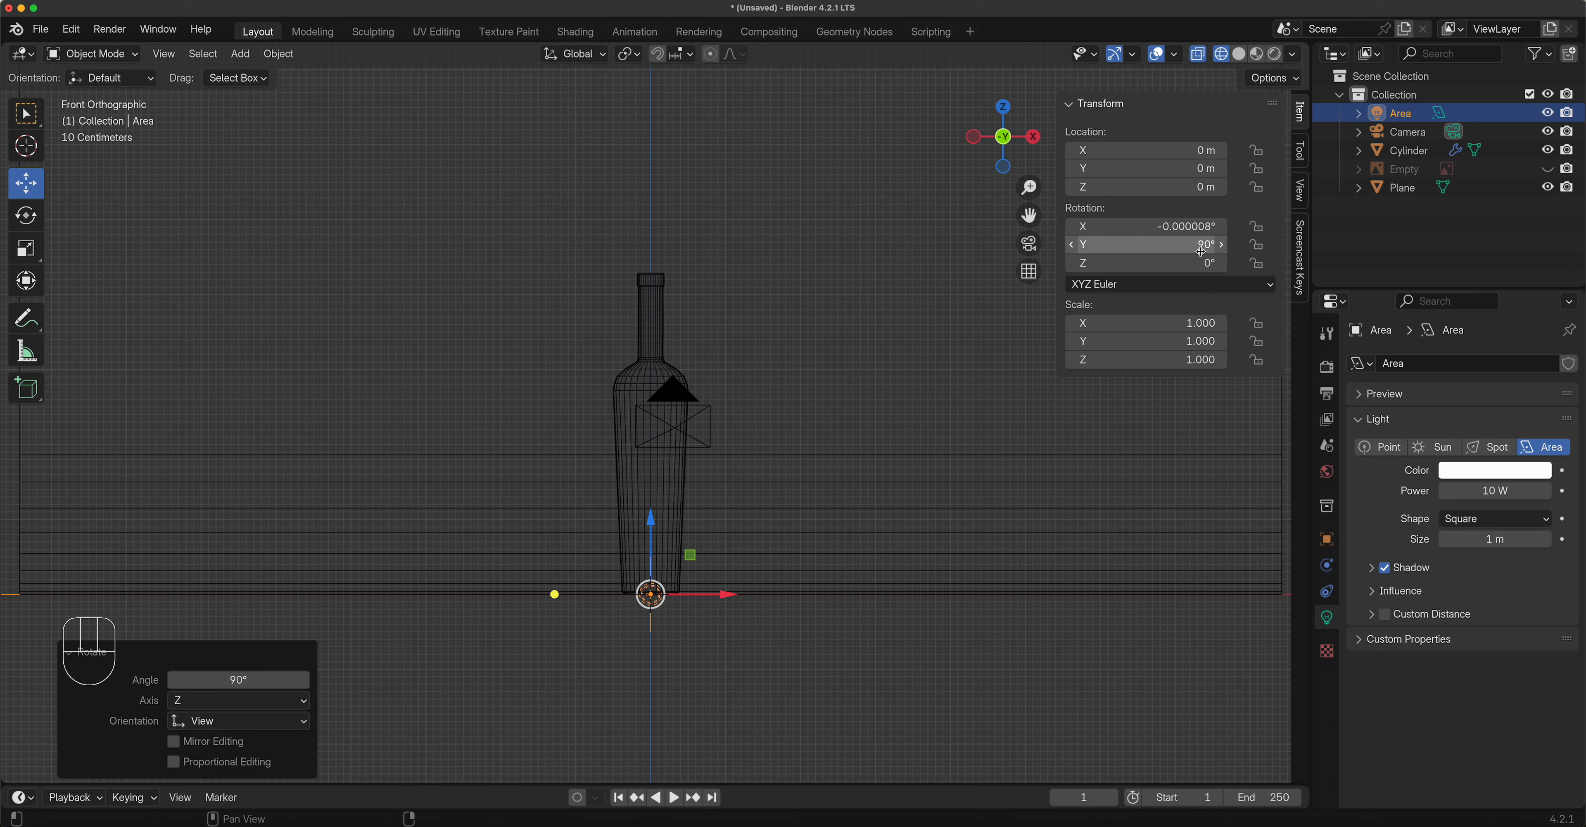
key("n")
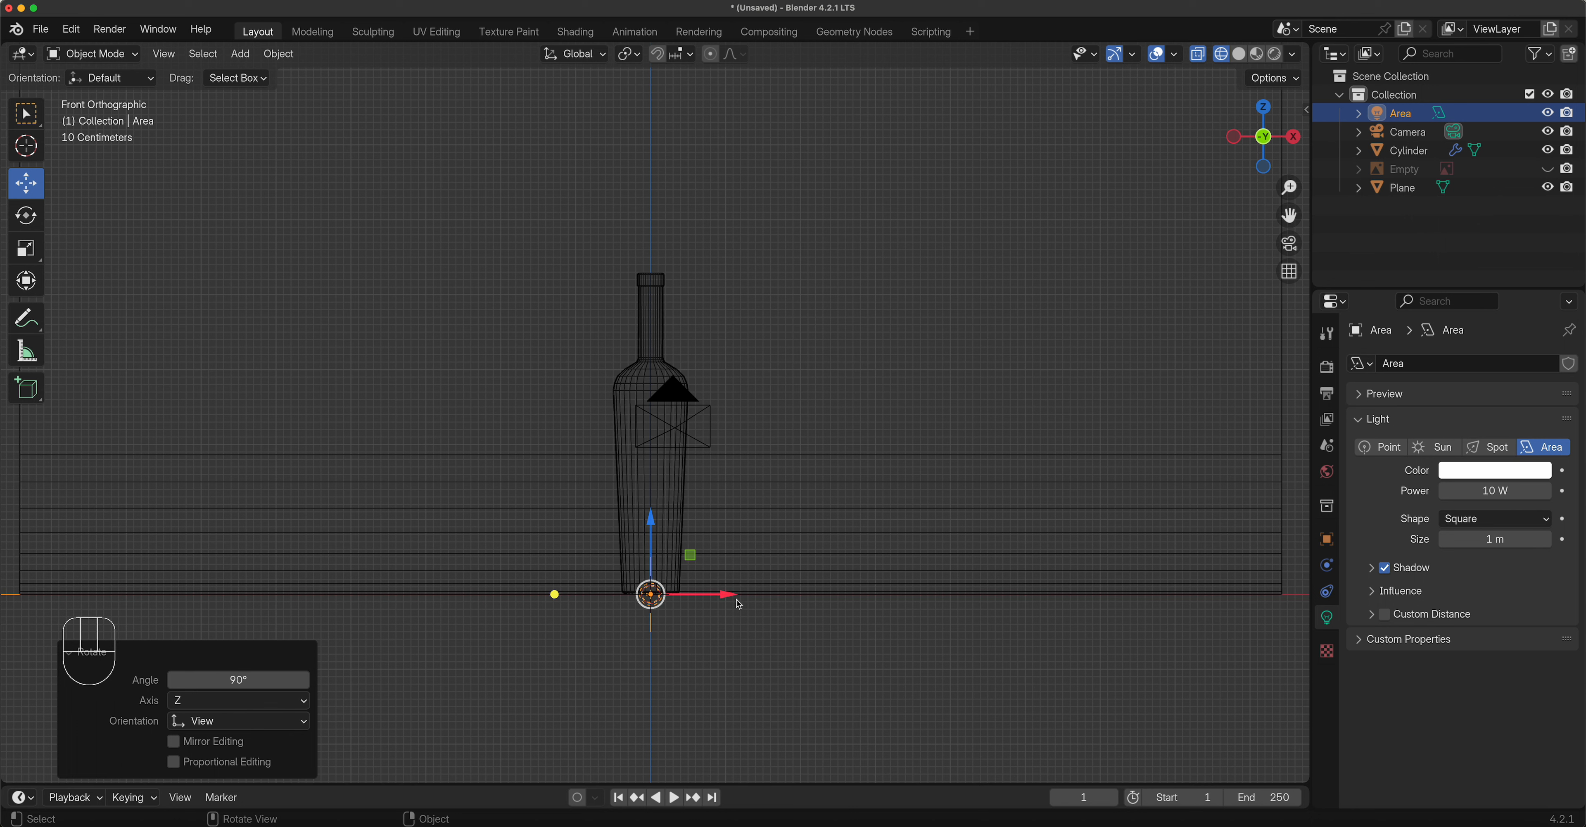
Move the area light far right of the bottle and scale it up 9.664 times.
left_click_drag(739, 595, 3, 523)
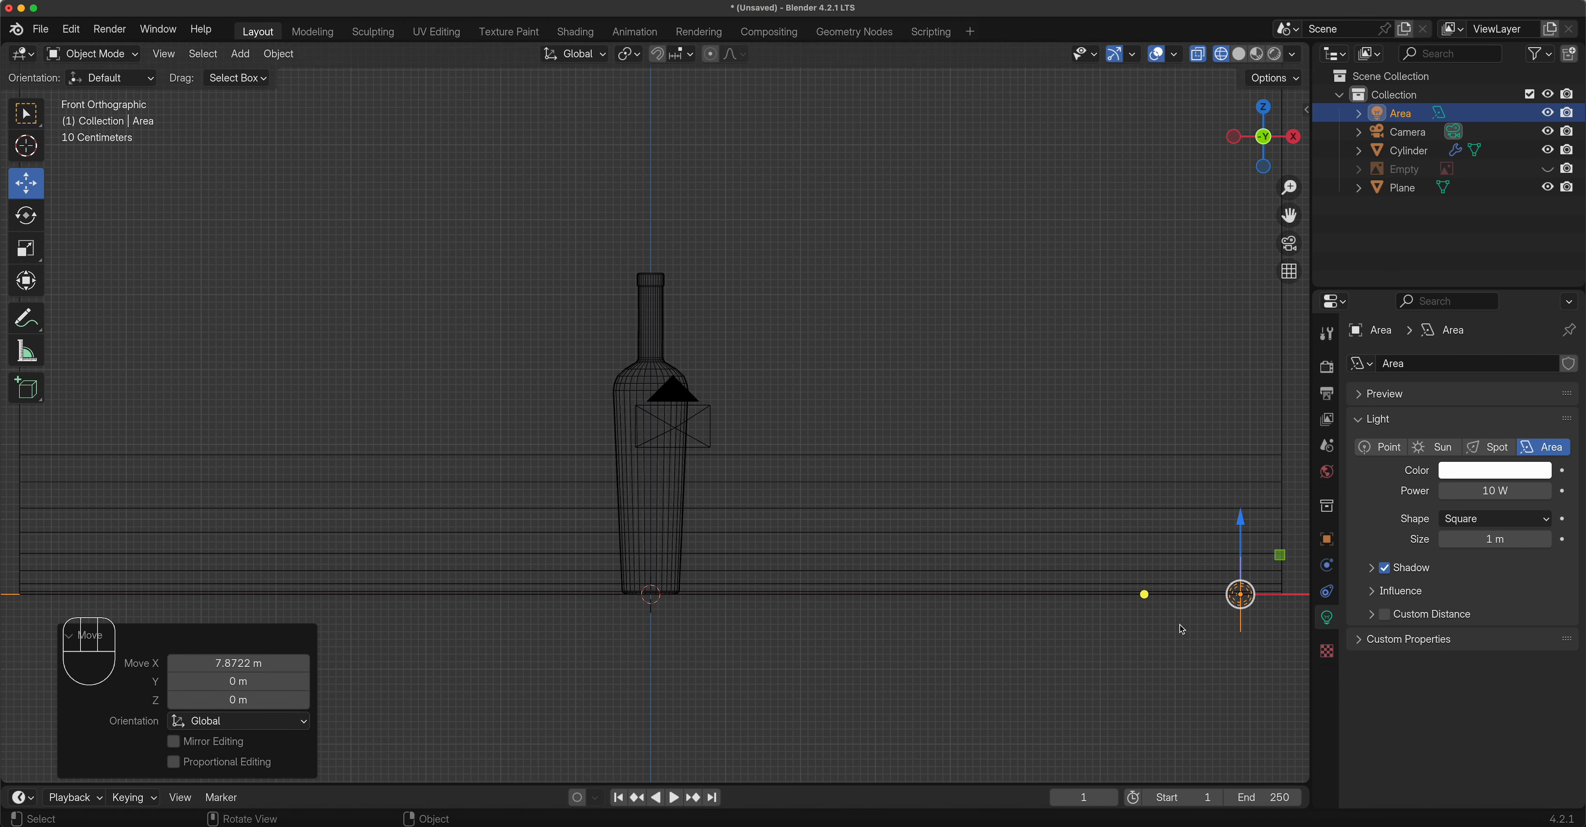
key("s")
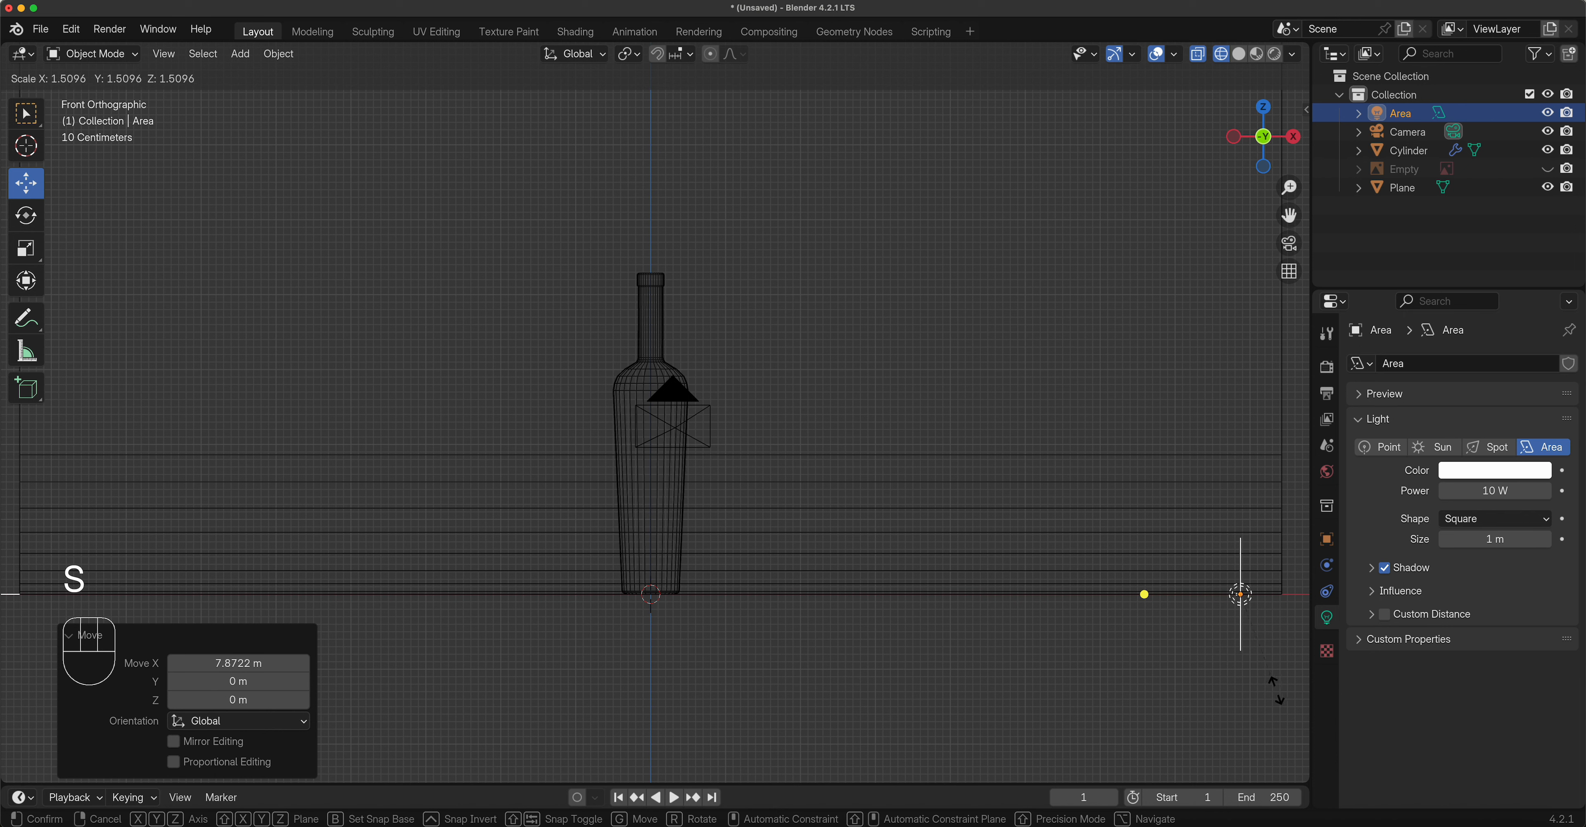
right_click(1209, 644)
key("s")
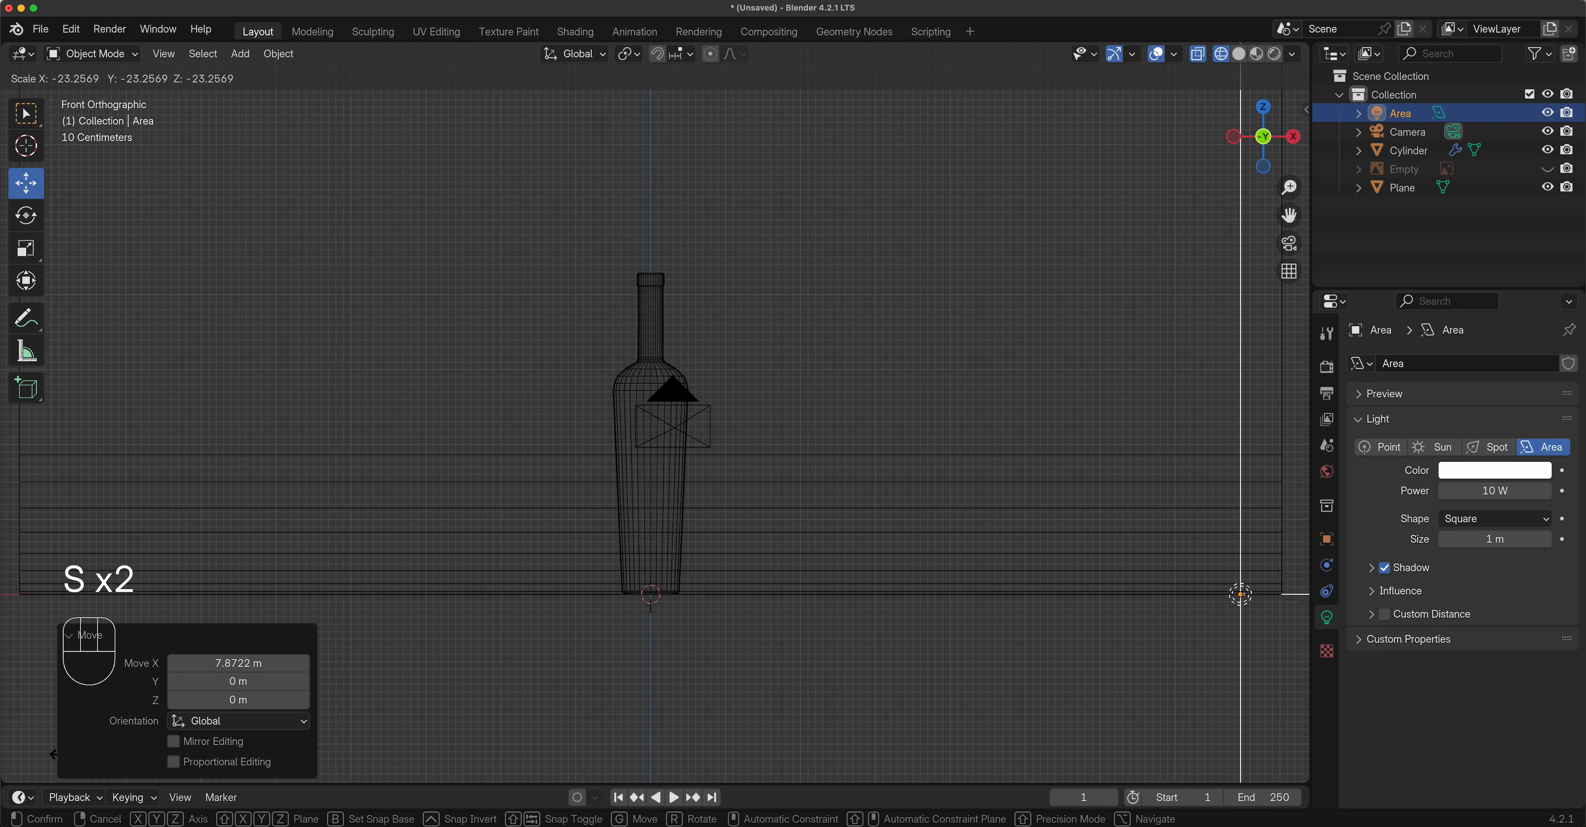
right_click(1056, 575)
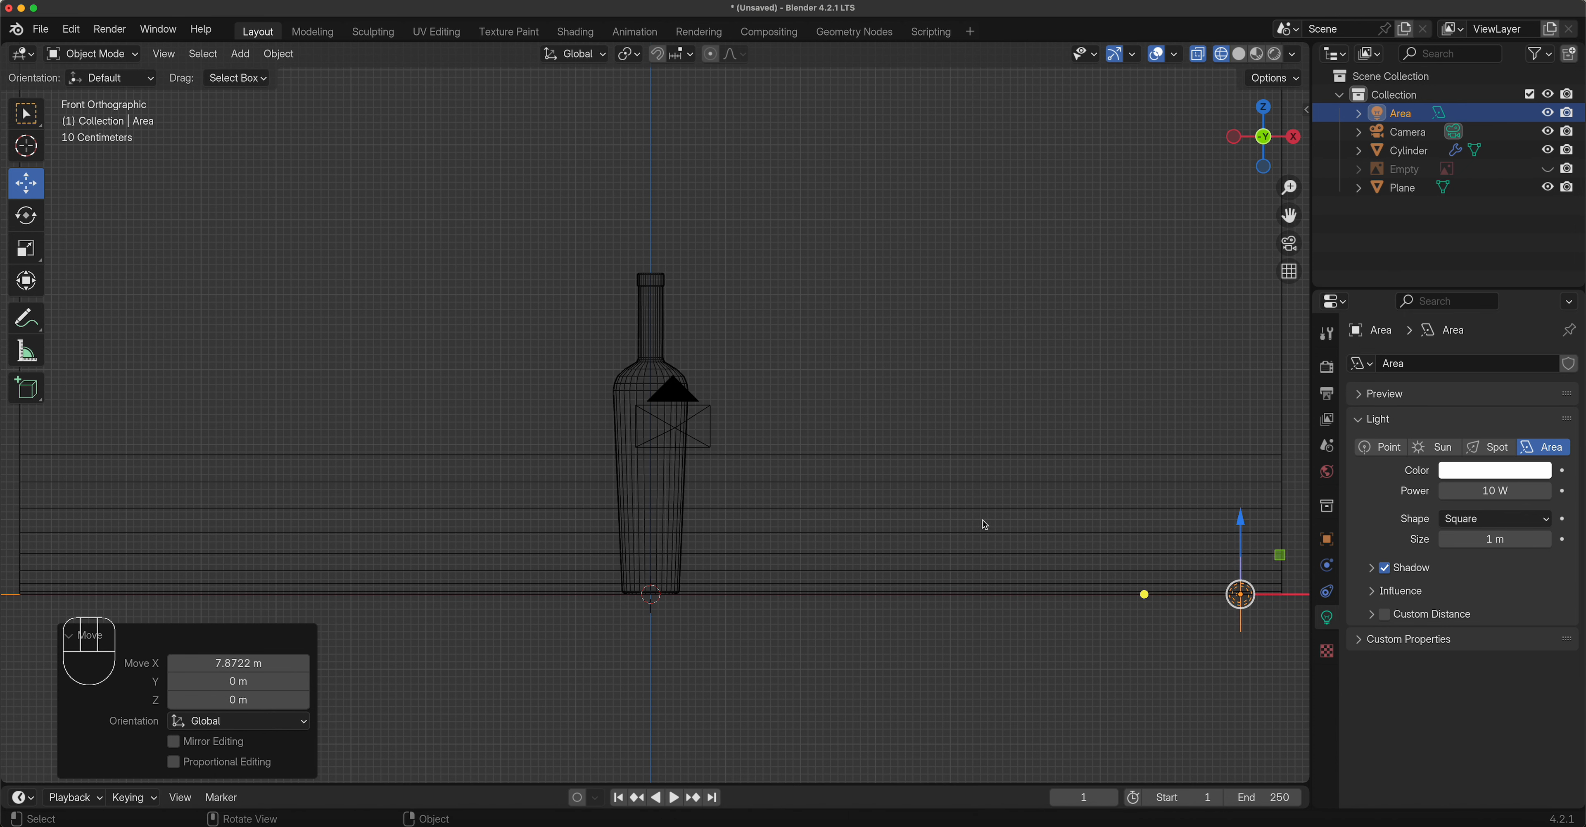
key("s")
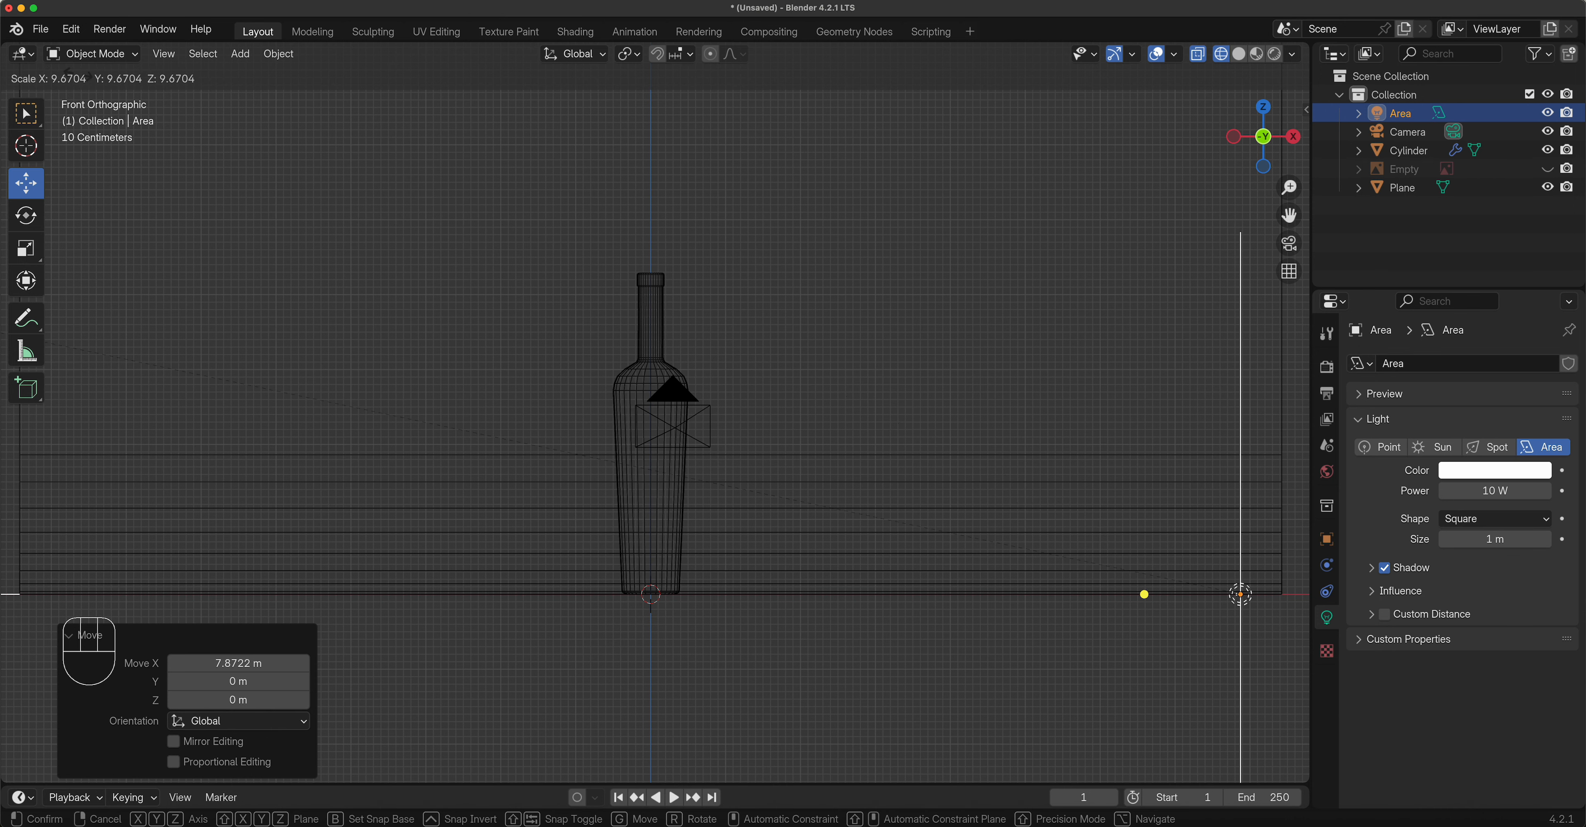
left_click(142, 96)
Raise the light, shrink it to 0.718, lower it slightly, and view in Rendered shading.
scroll(1108, 566, "down", 3)
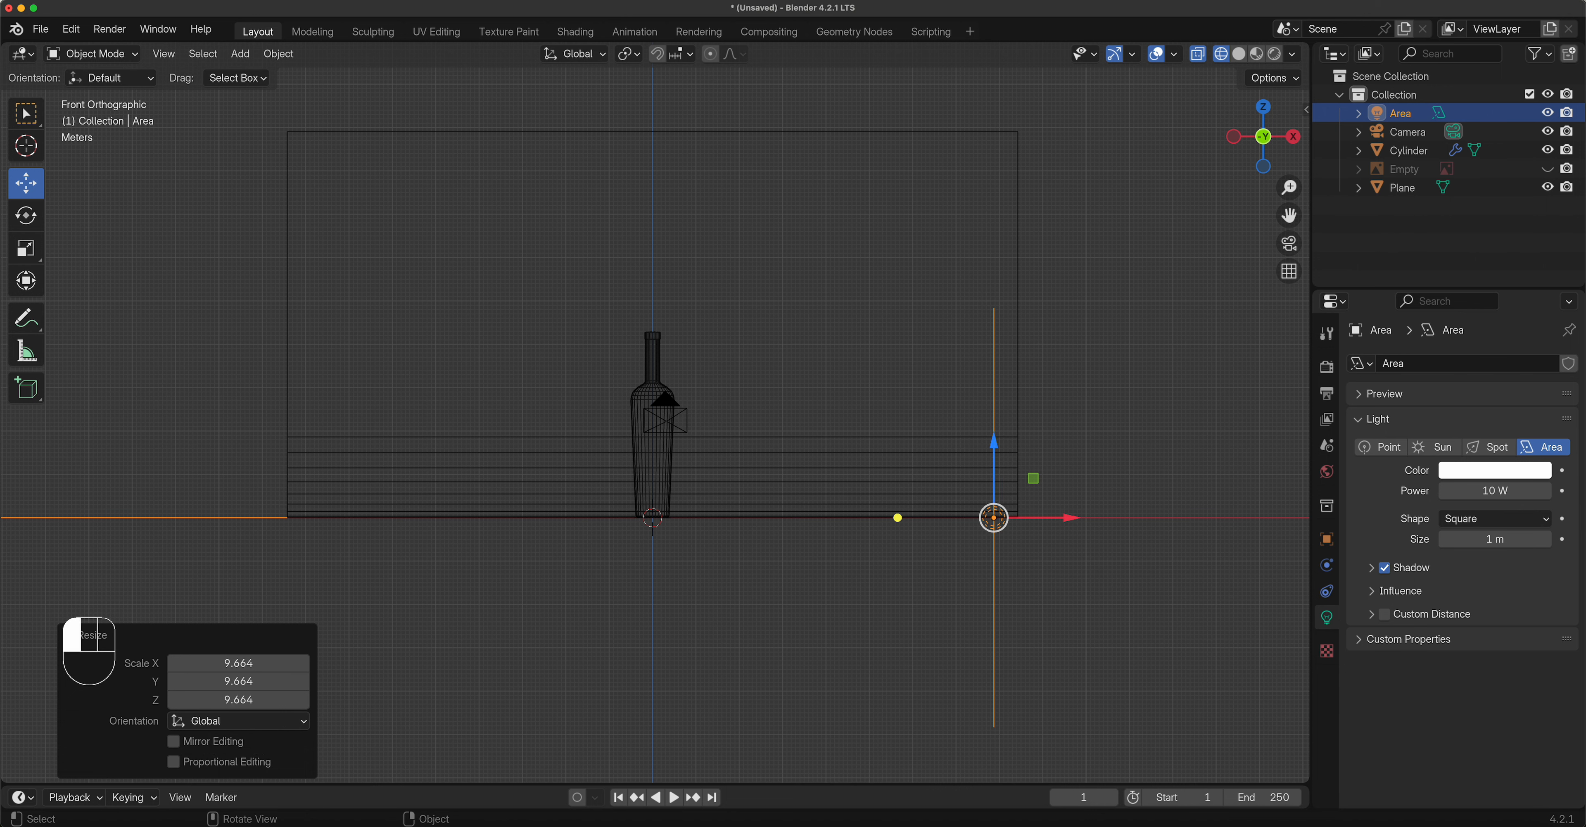
left_click_drag(994, 442, 992, 244)
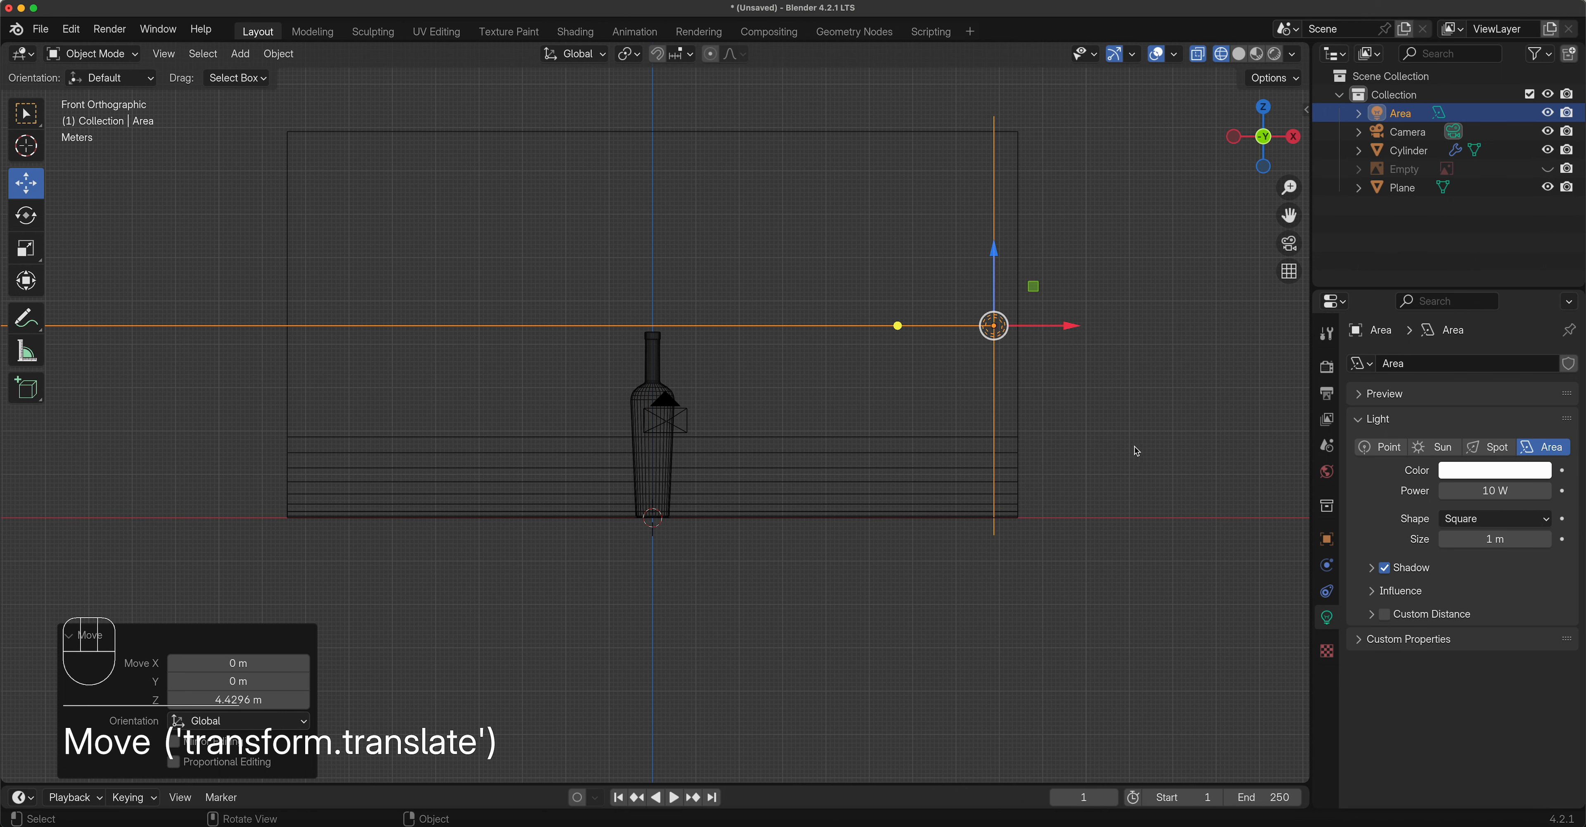
key("s")
left_click(1087, 442)
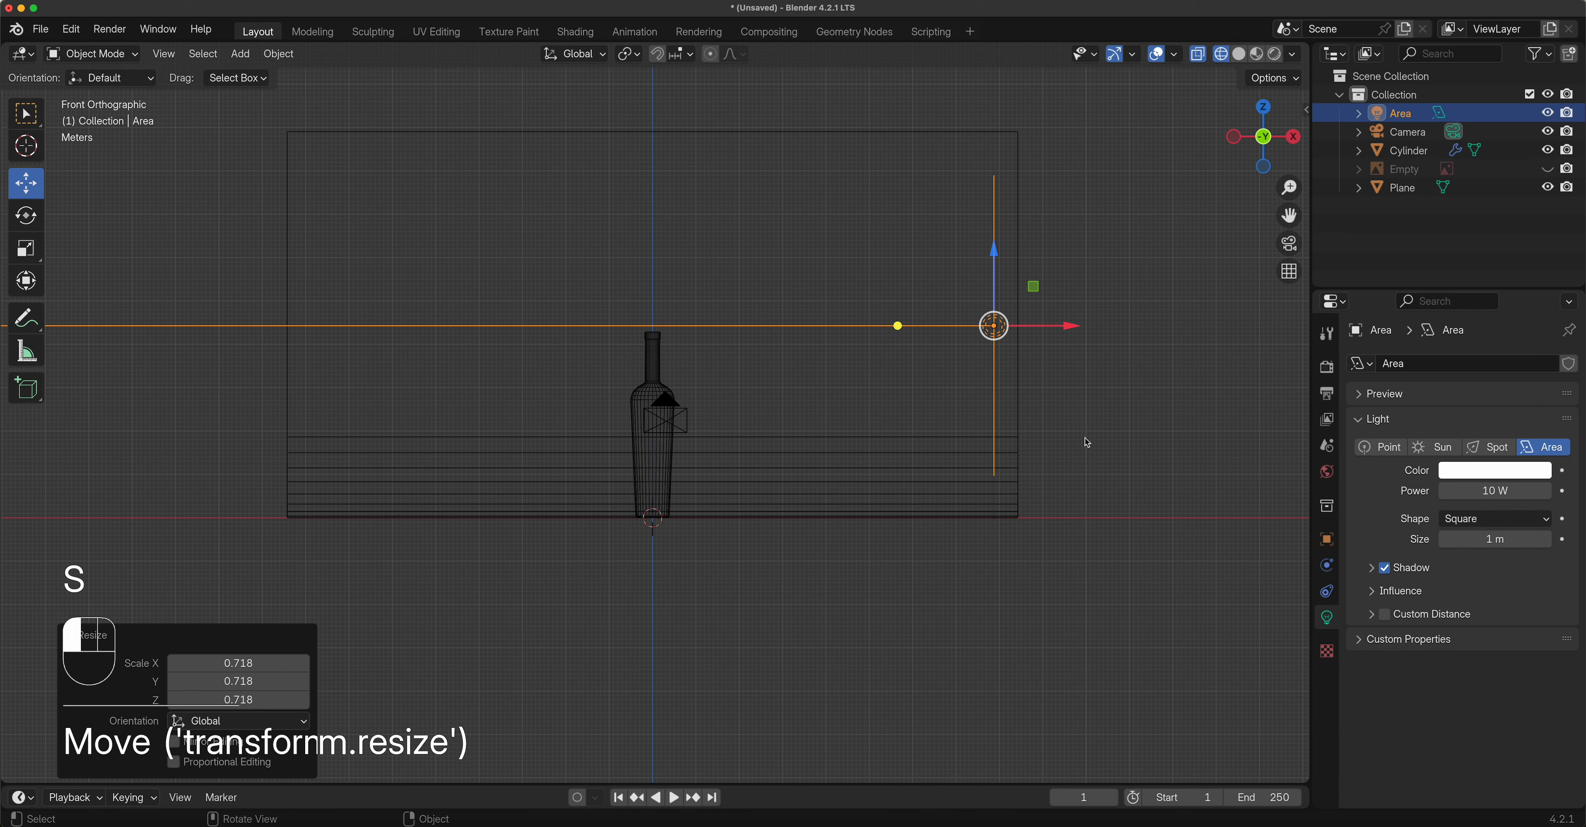
left_click_drag(994, 255, 993, 291)
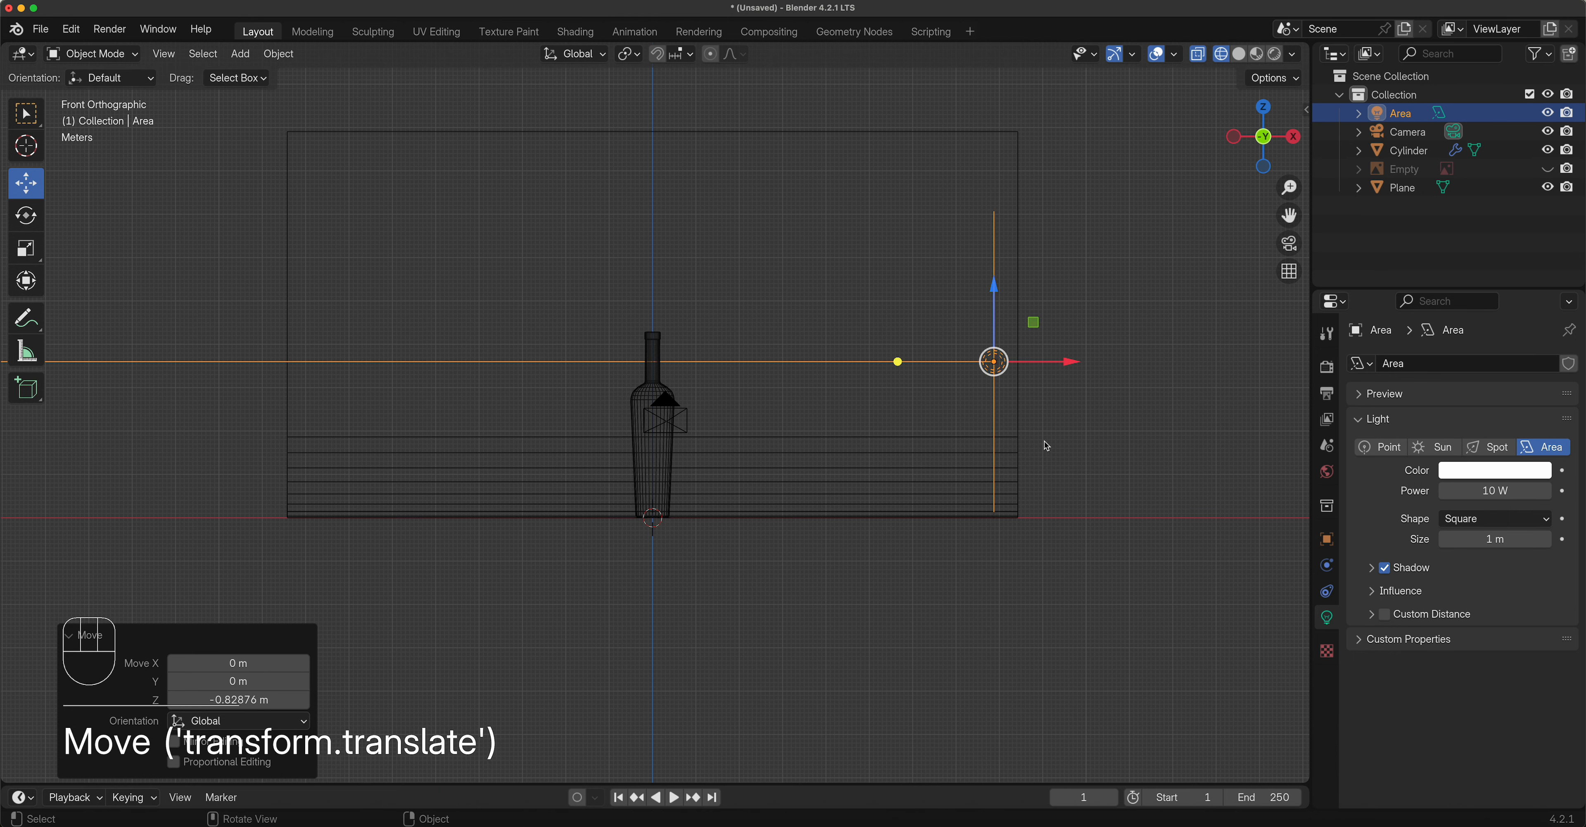
left_click(1275, 54)
mouse_move(1176, 261)
middle_mouse_down()
mouse_move(839, 445)
mouse_move(892, 488)
mouse_move(901, 375)
middle_mouse_up()
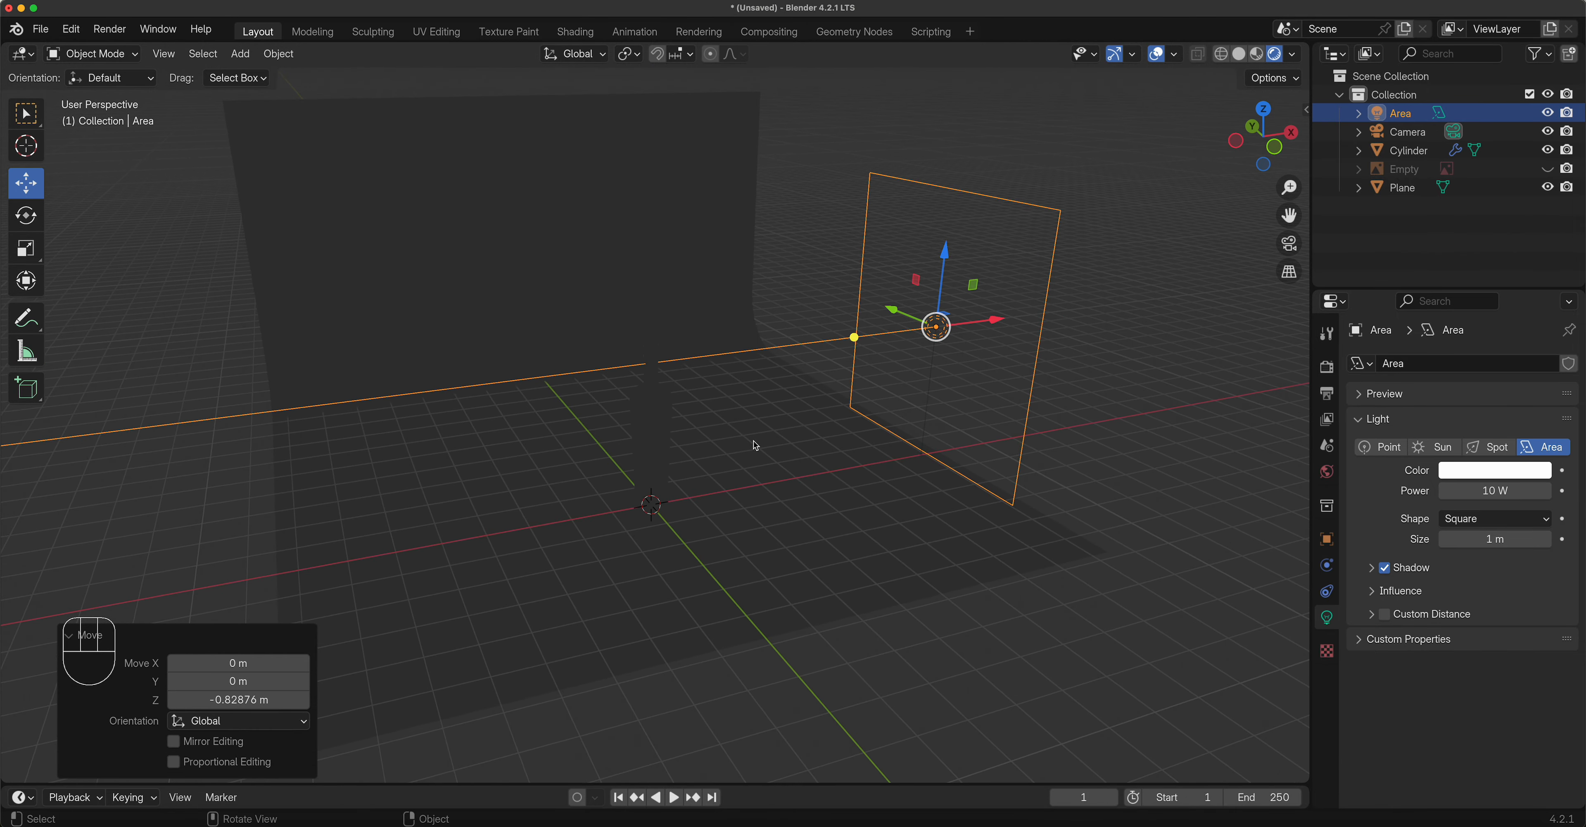
Try area light power at 500 W and 350 W, settling on 250 W.
mouse_move(756, 445)
middle_mouse_down()
mouse_move(726, 449)
mouse_move(782, 459)
middle_mouse_up()
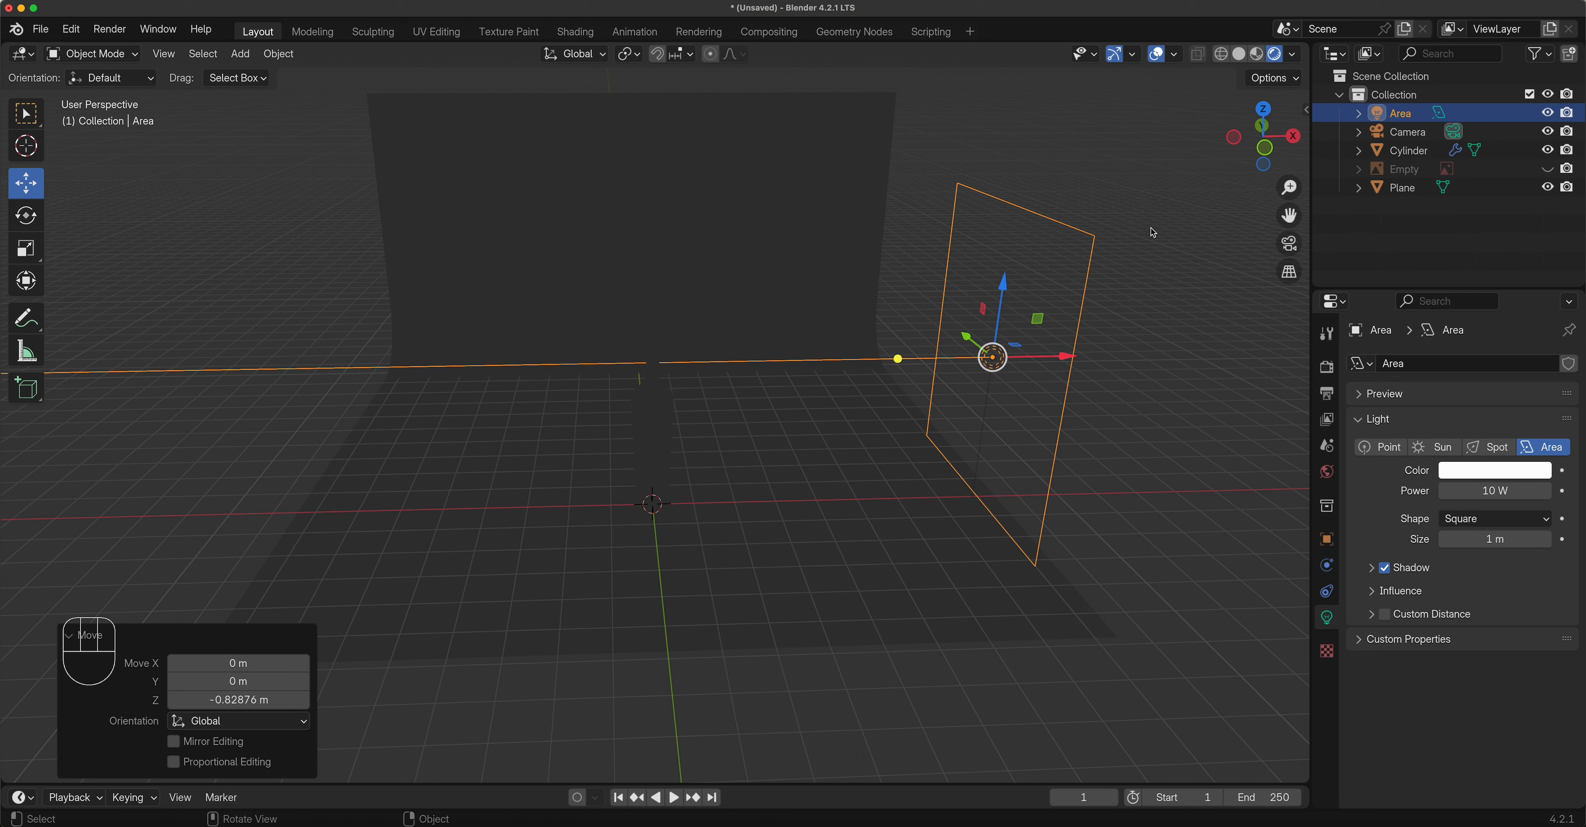
left_click(1503, 491)
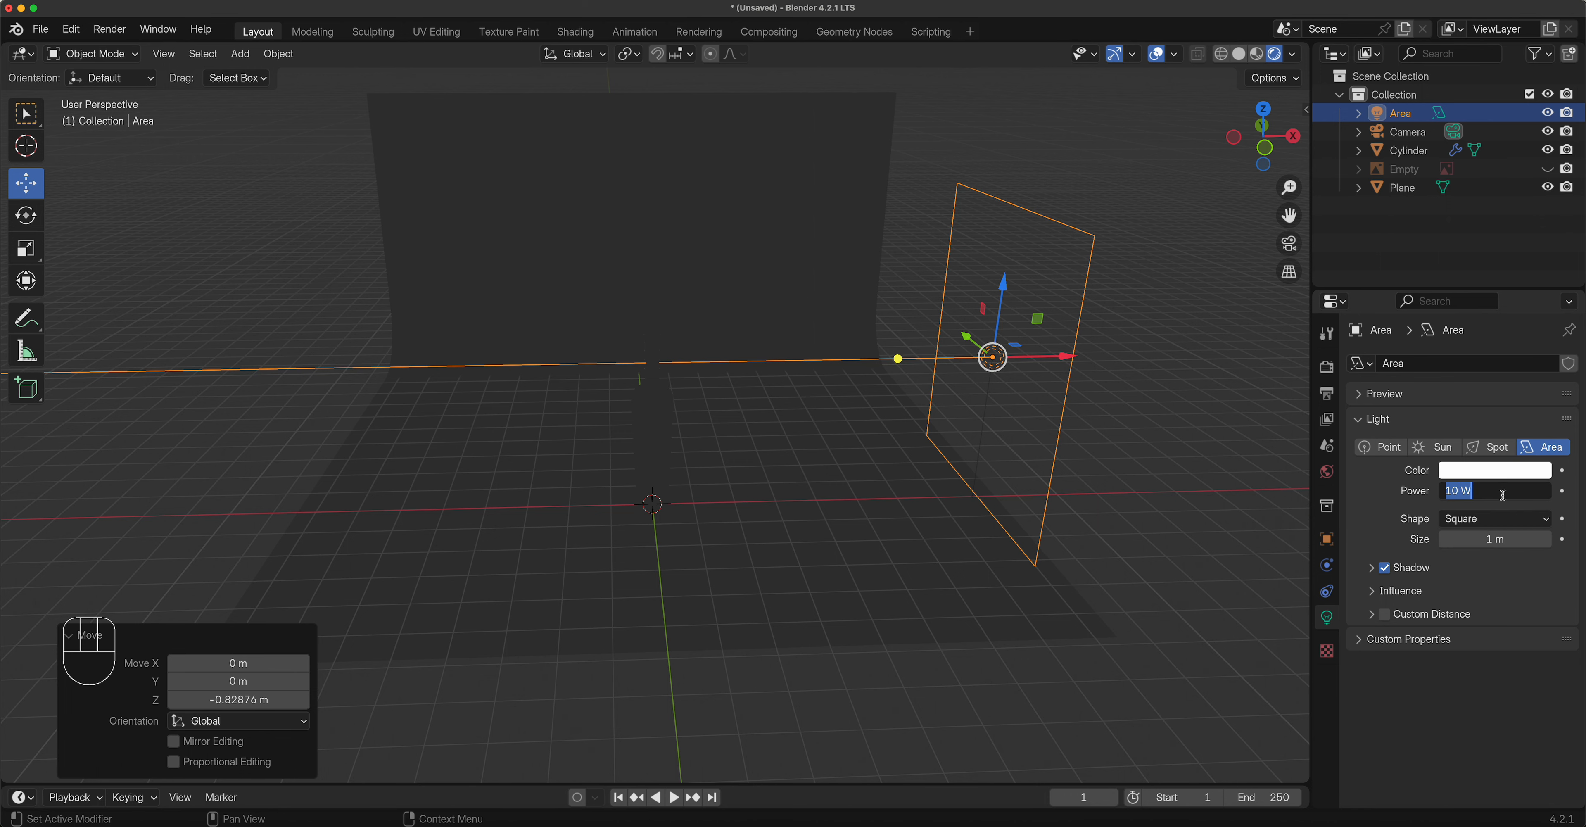
type("500")
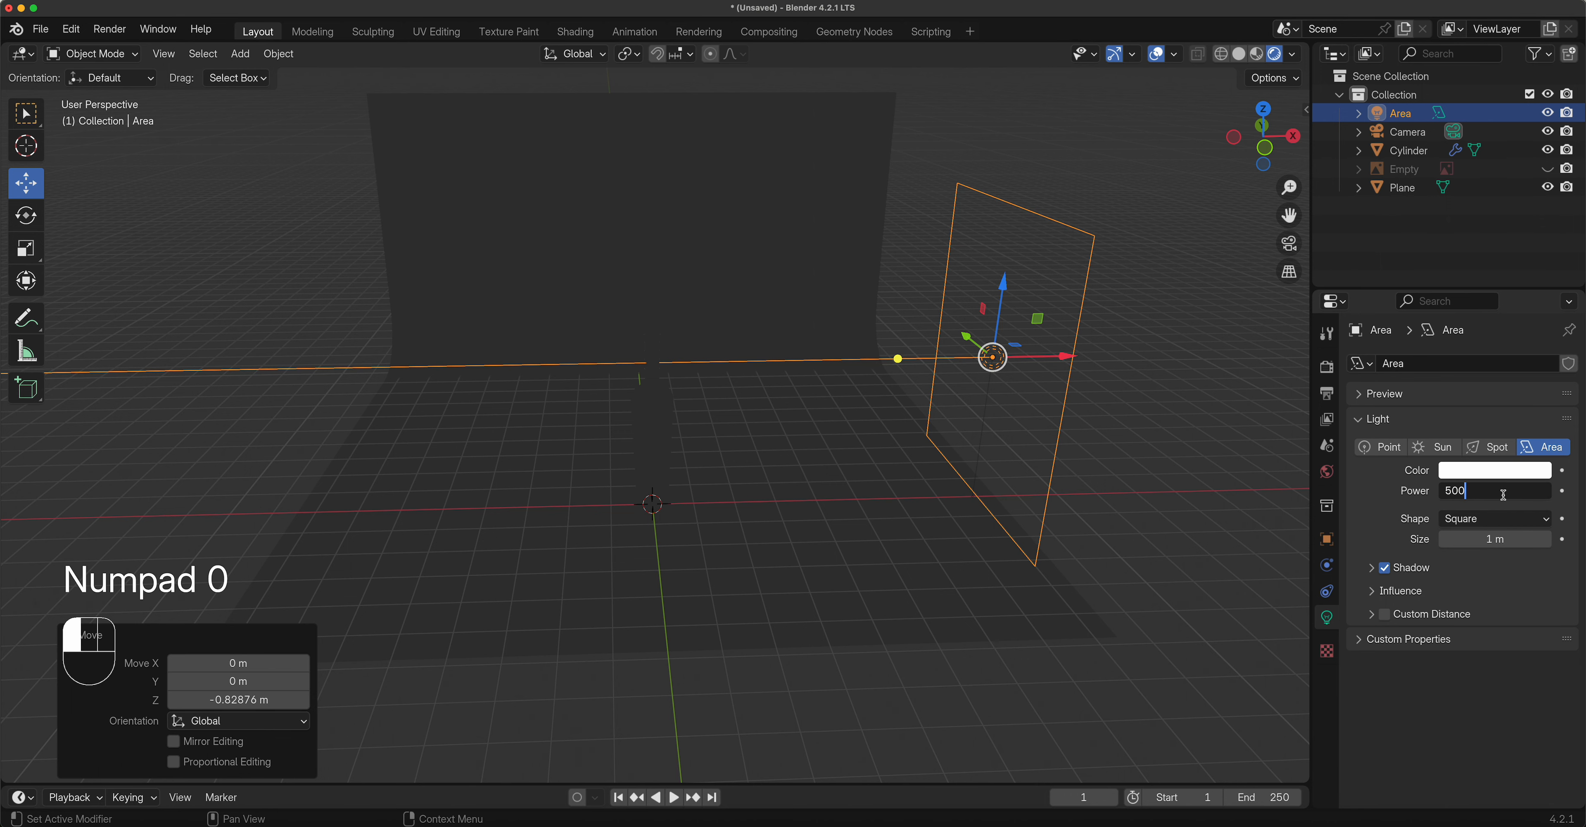
key("Return")
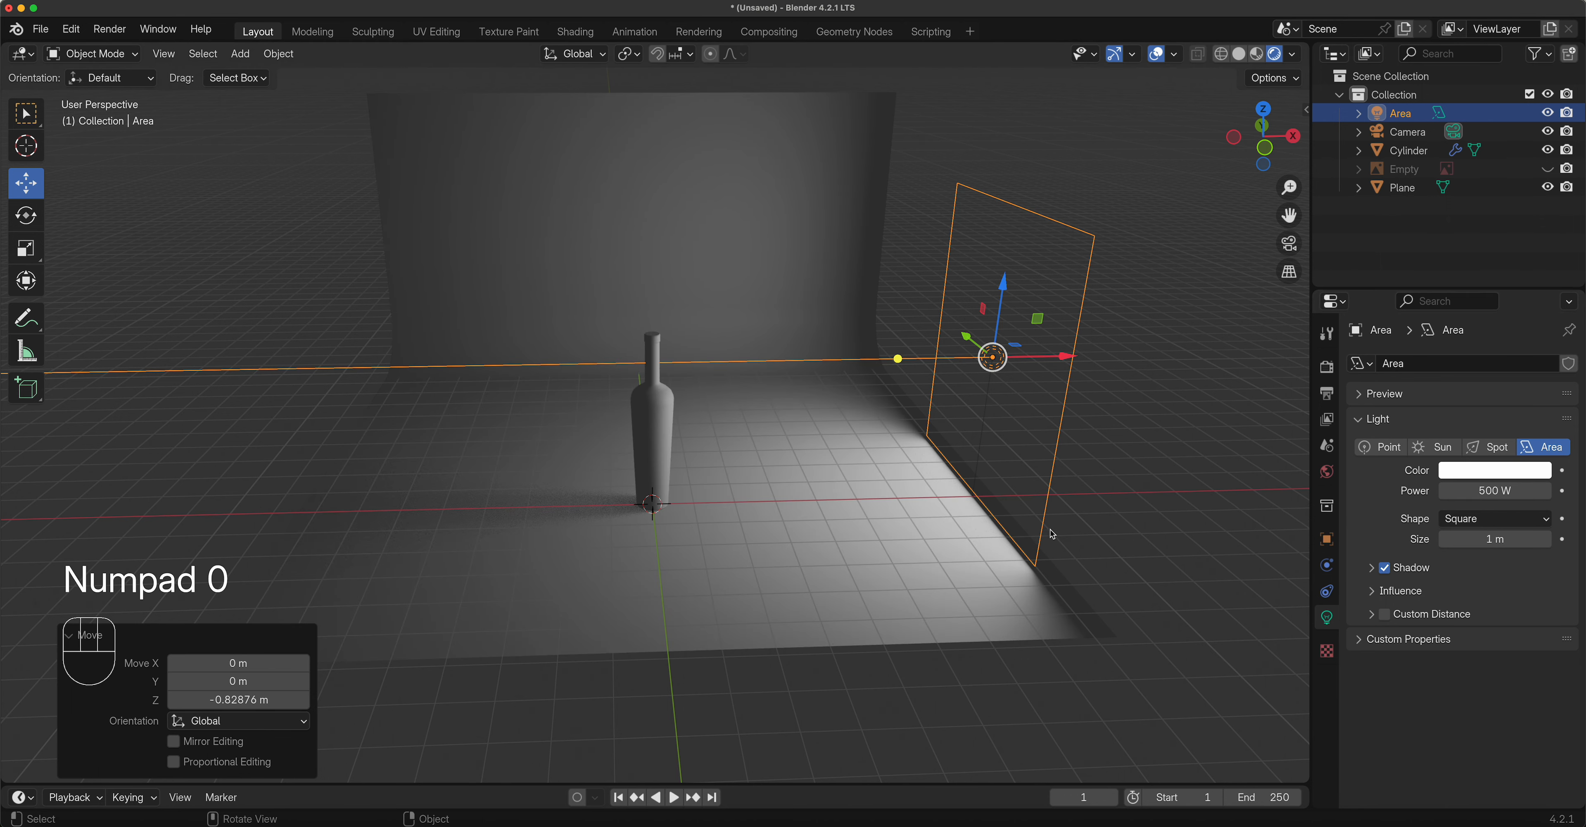
middle_click_drag(924, 486, 886, 499)
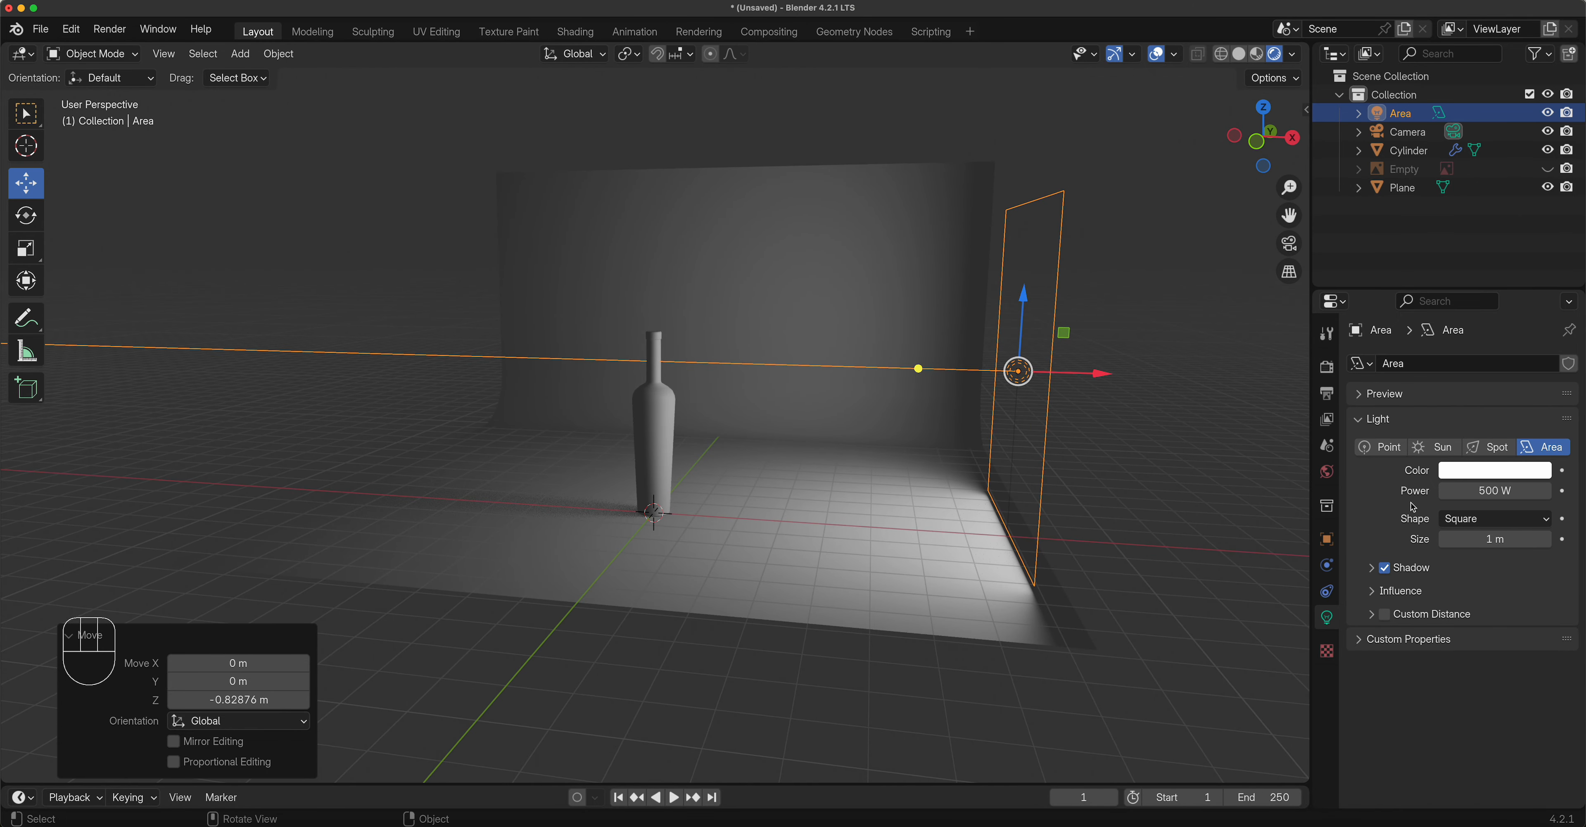
left_click(1474, 492)
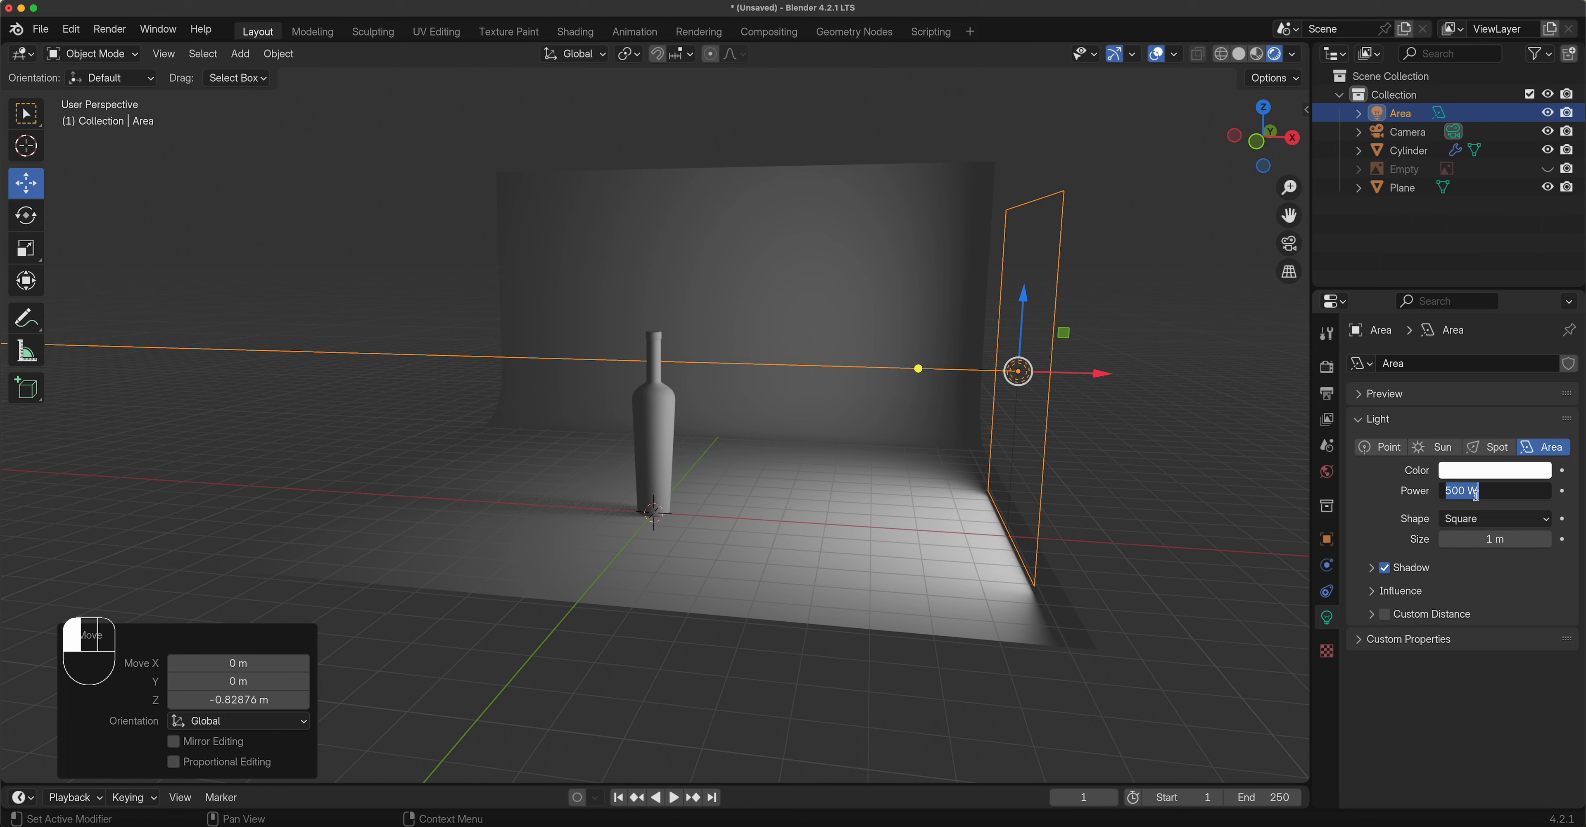
type("350")
key("Return")
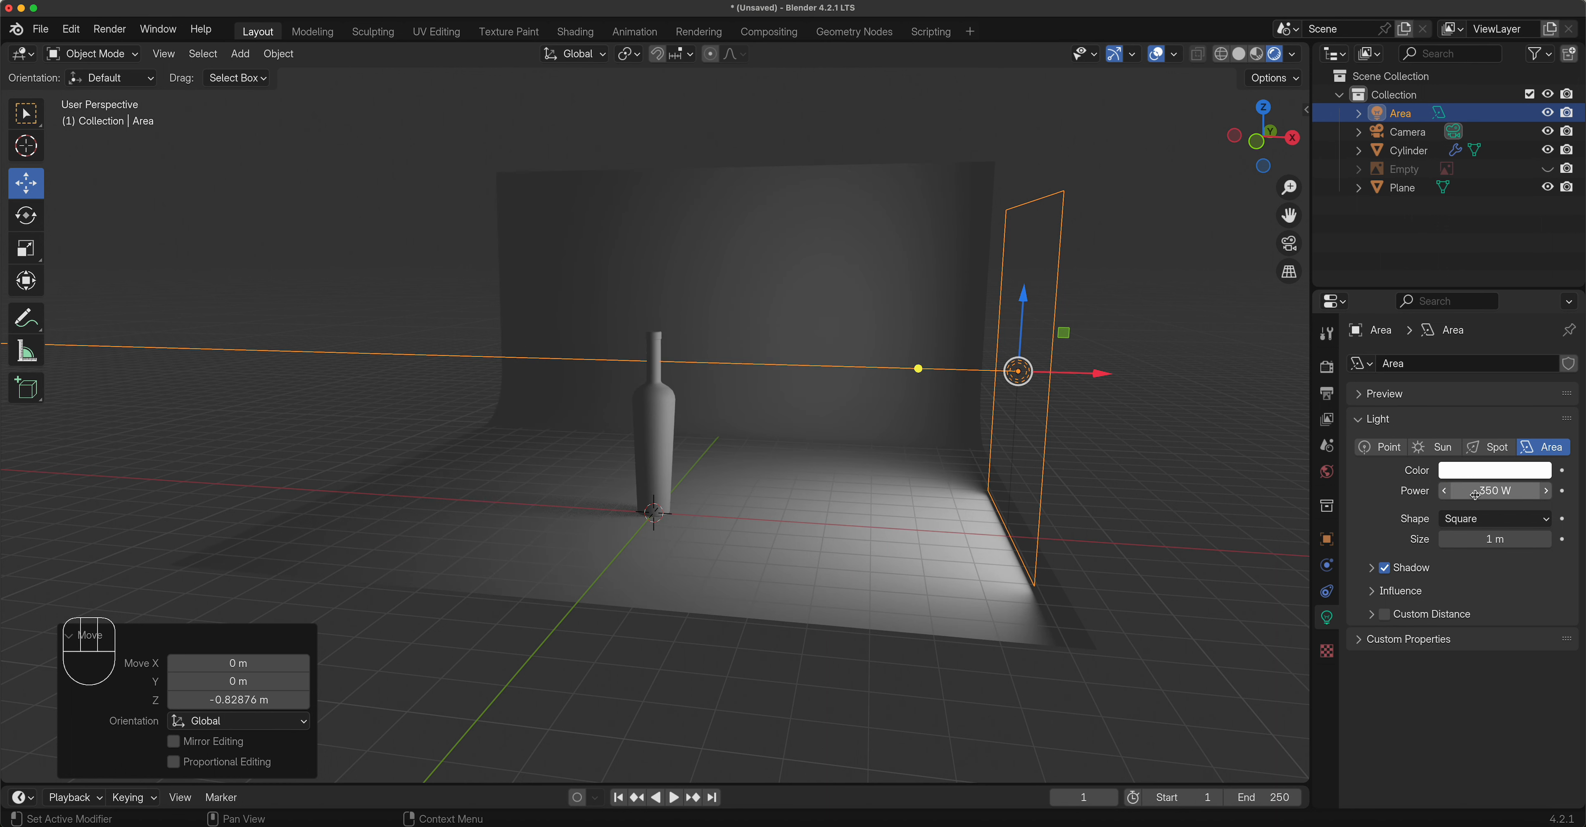
left_click(1474, 493)
type("250")
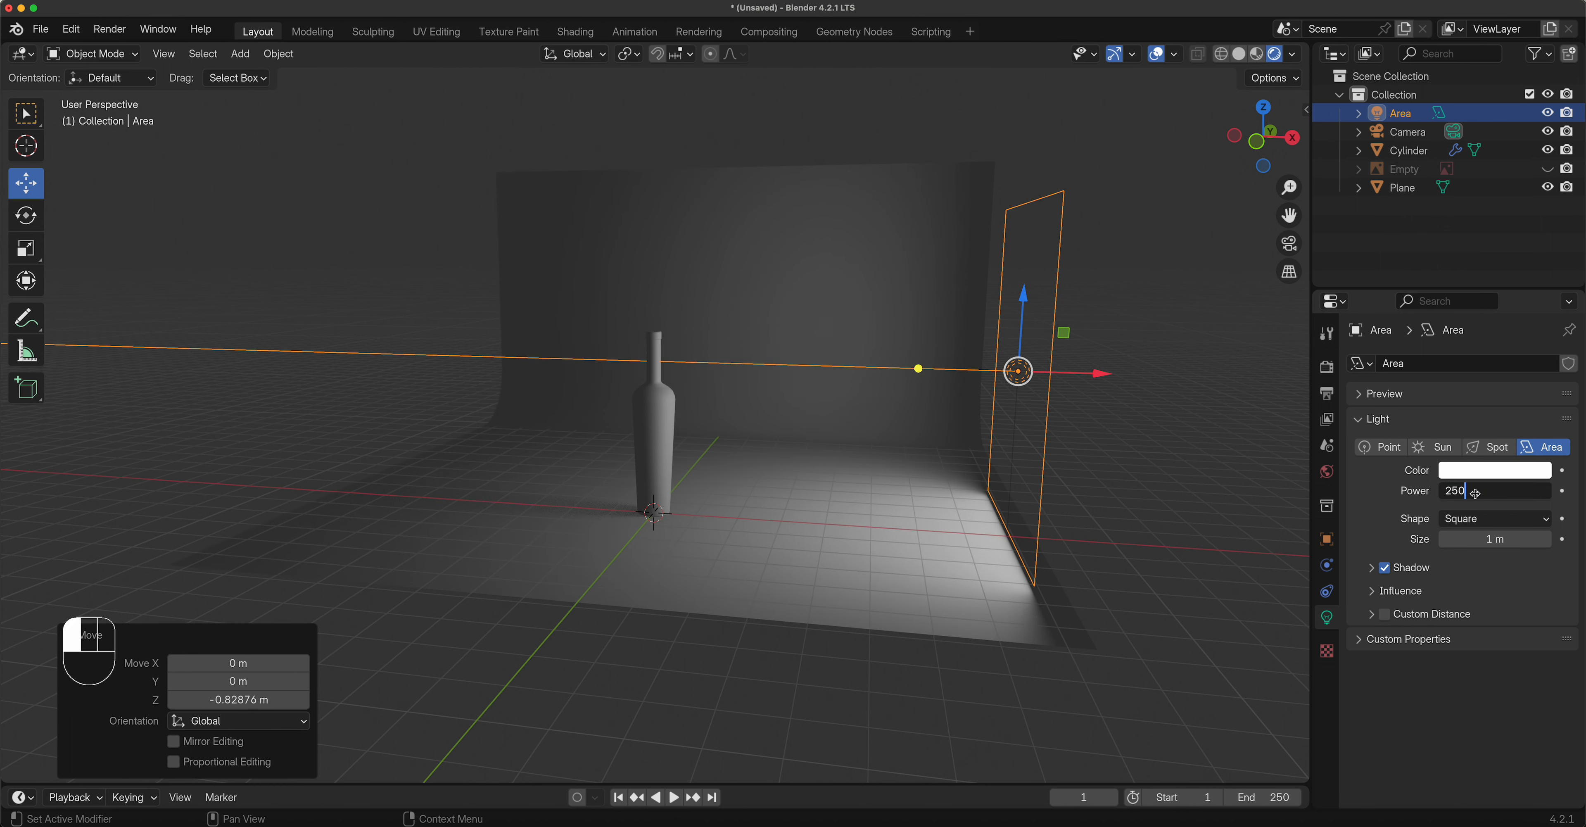
key("Return")
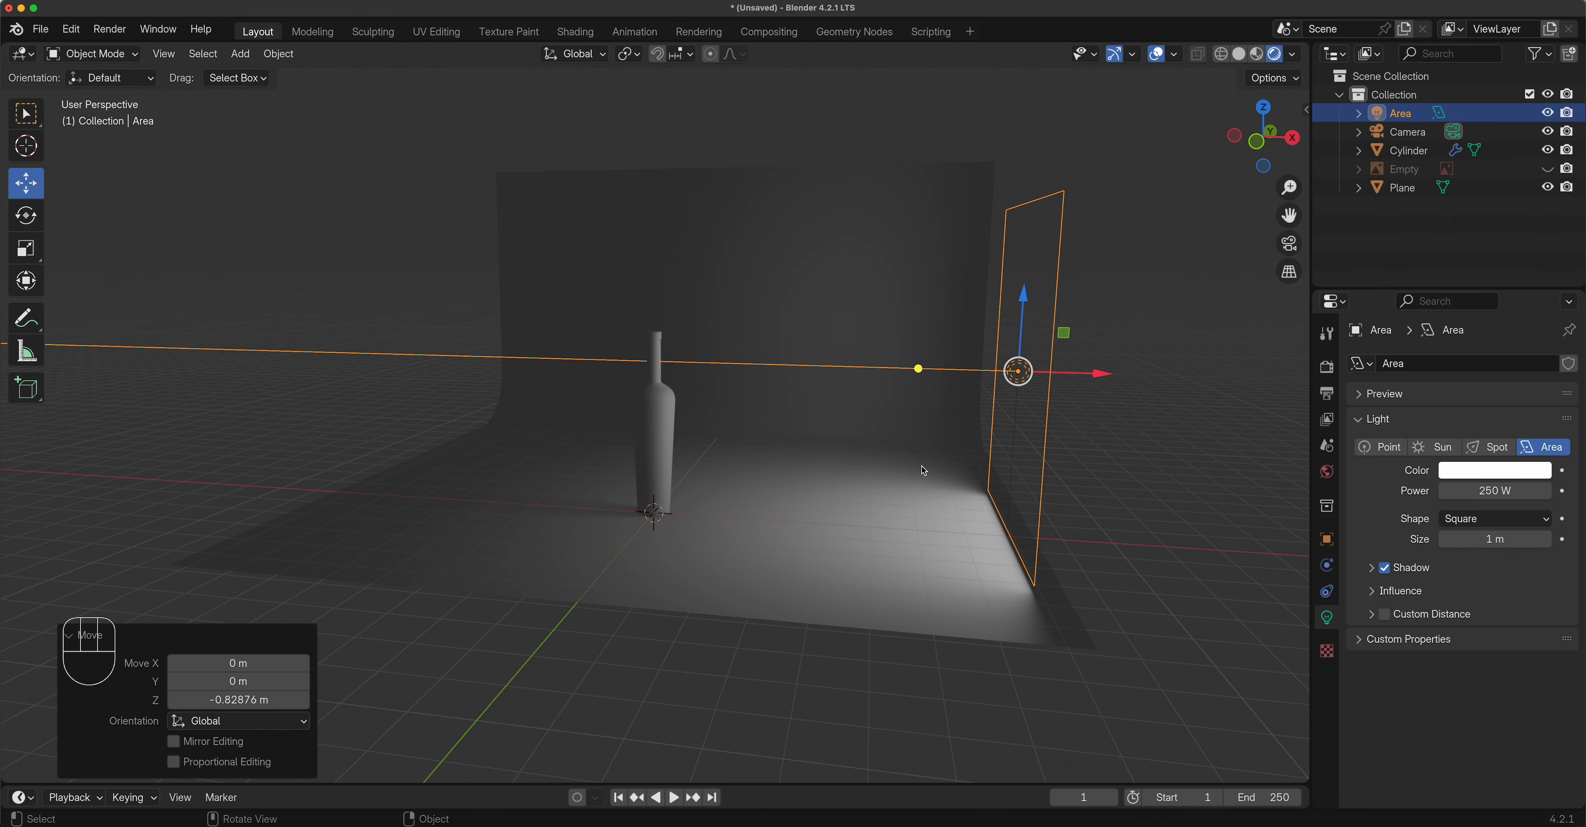
Orbit toward the front and look through the camera.
middle_click_drag(864, 454, 864, 454)
middle_click_drag(908, 440, 879, 443)
left_click(1290, 246)
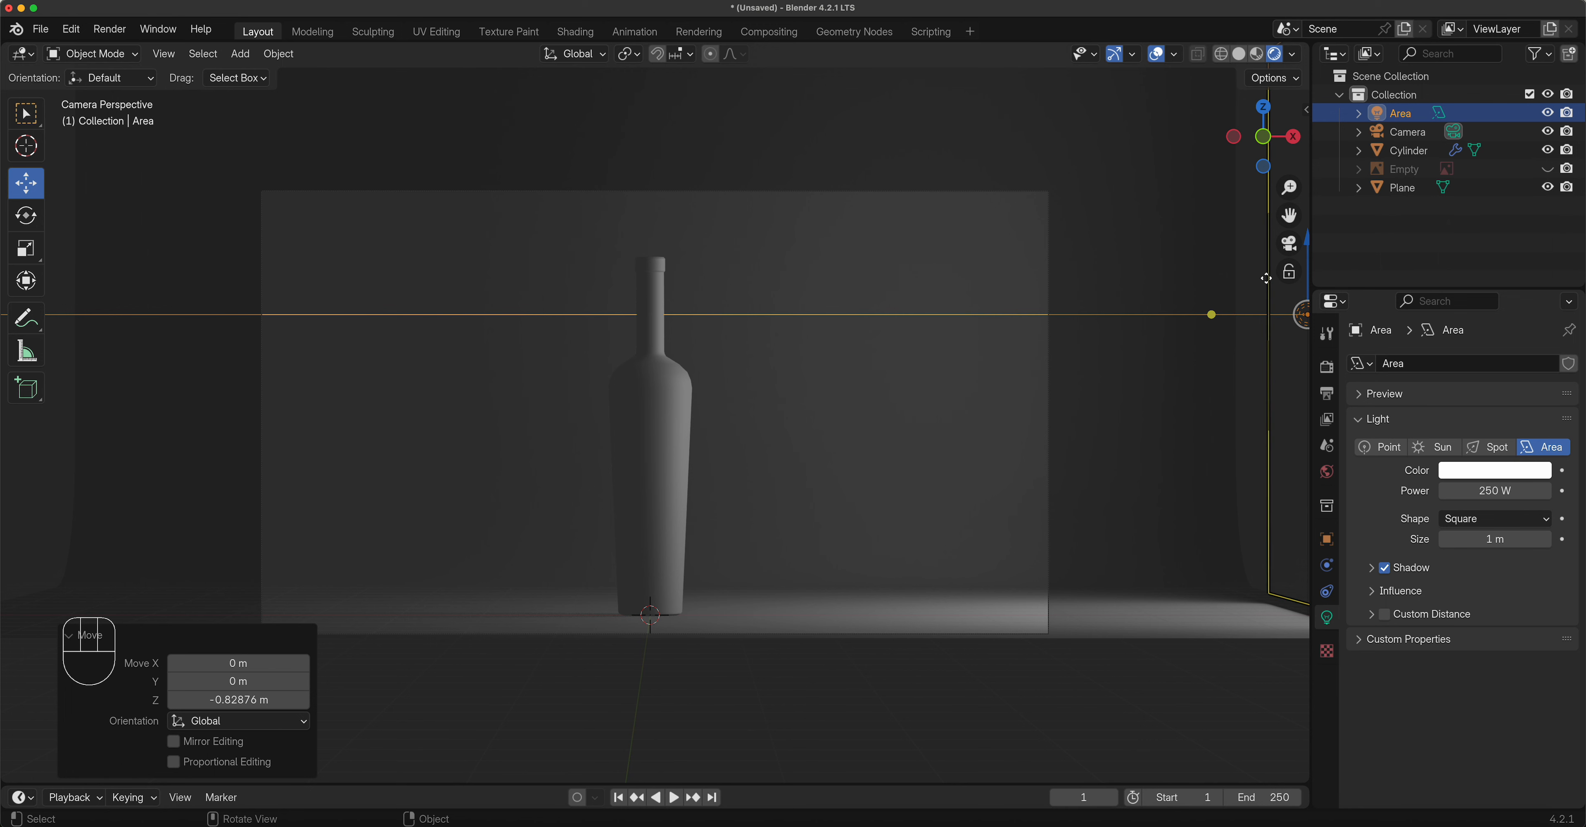
Leave camera view, switch to Front view, and duplicate the area light 0.82876 m down as Area.001.
left_click(1289, 243)
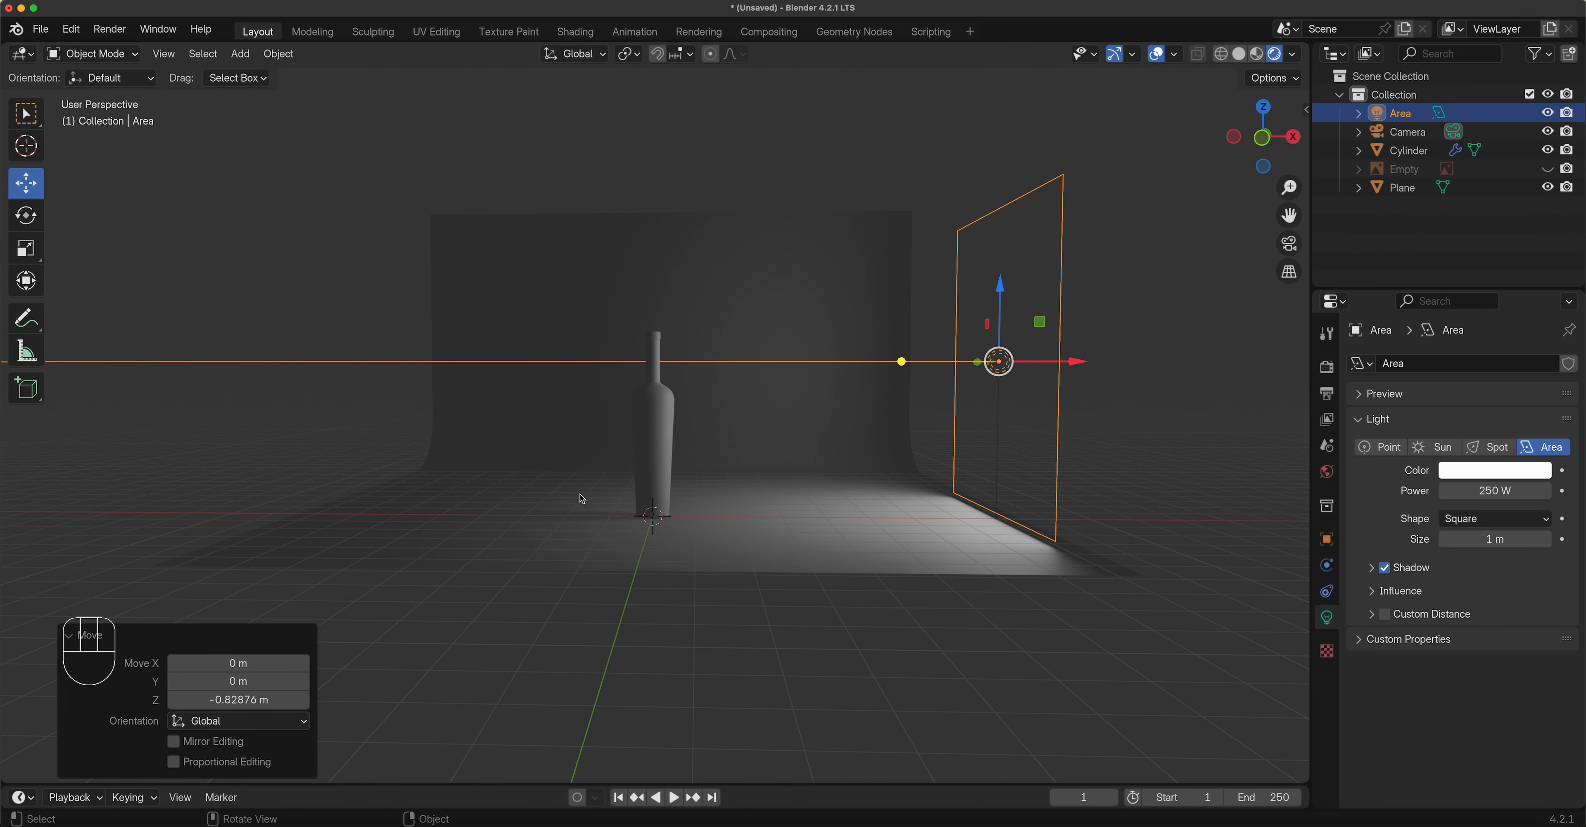
key("KP_1")
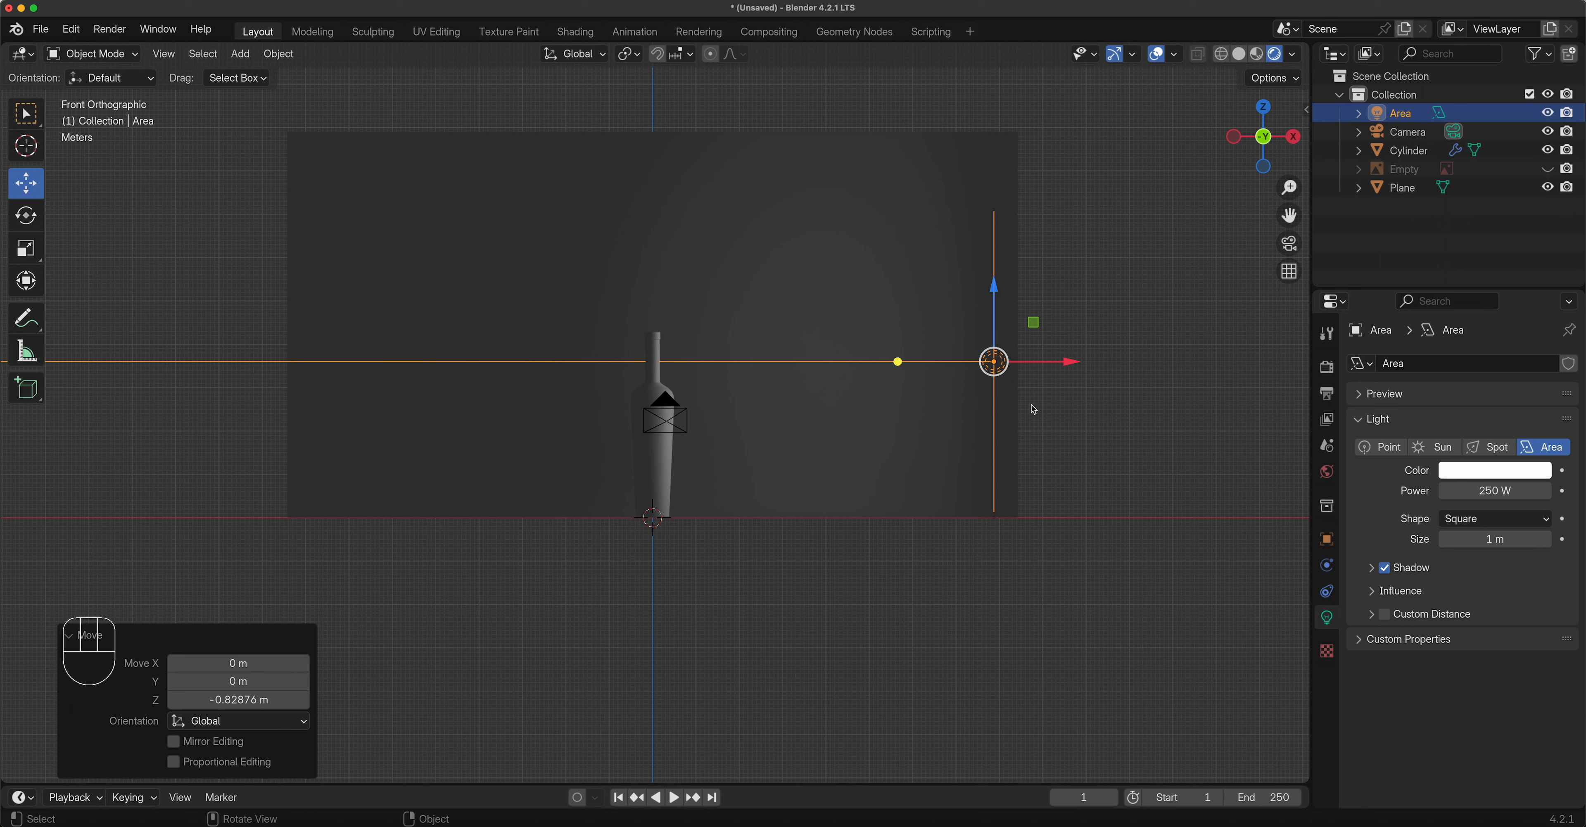
key("shift+d")
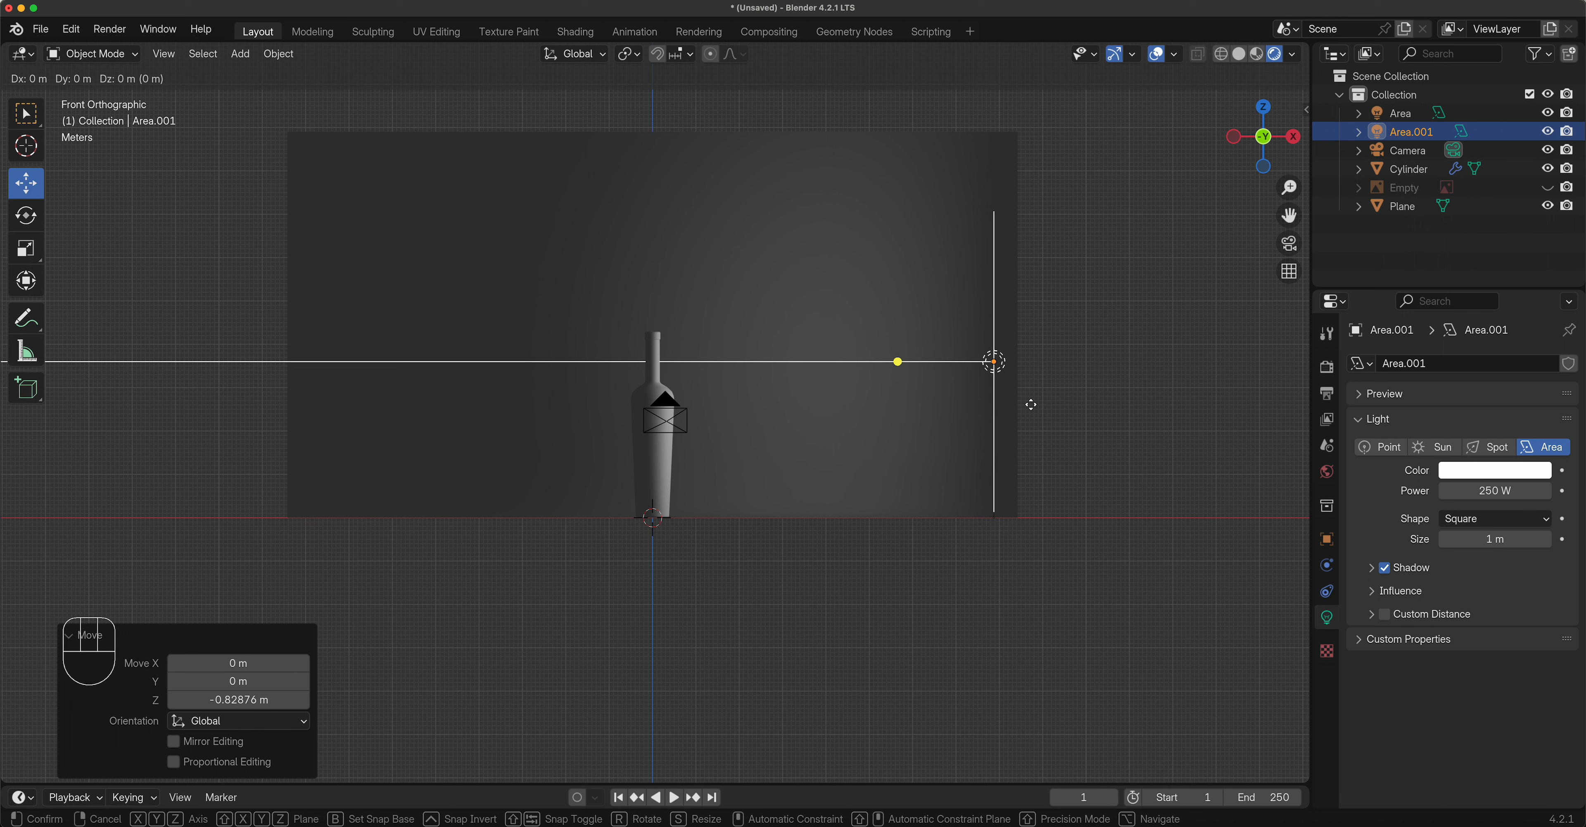
Rotate Area.001 by 180°, move it 15.532 m left of the bottle, and nudge the camera 0.32865 m left.
key("r")
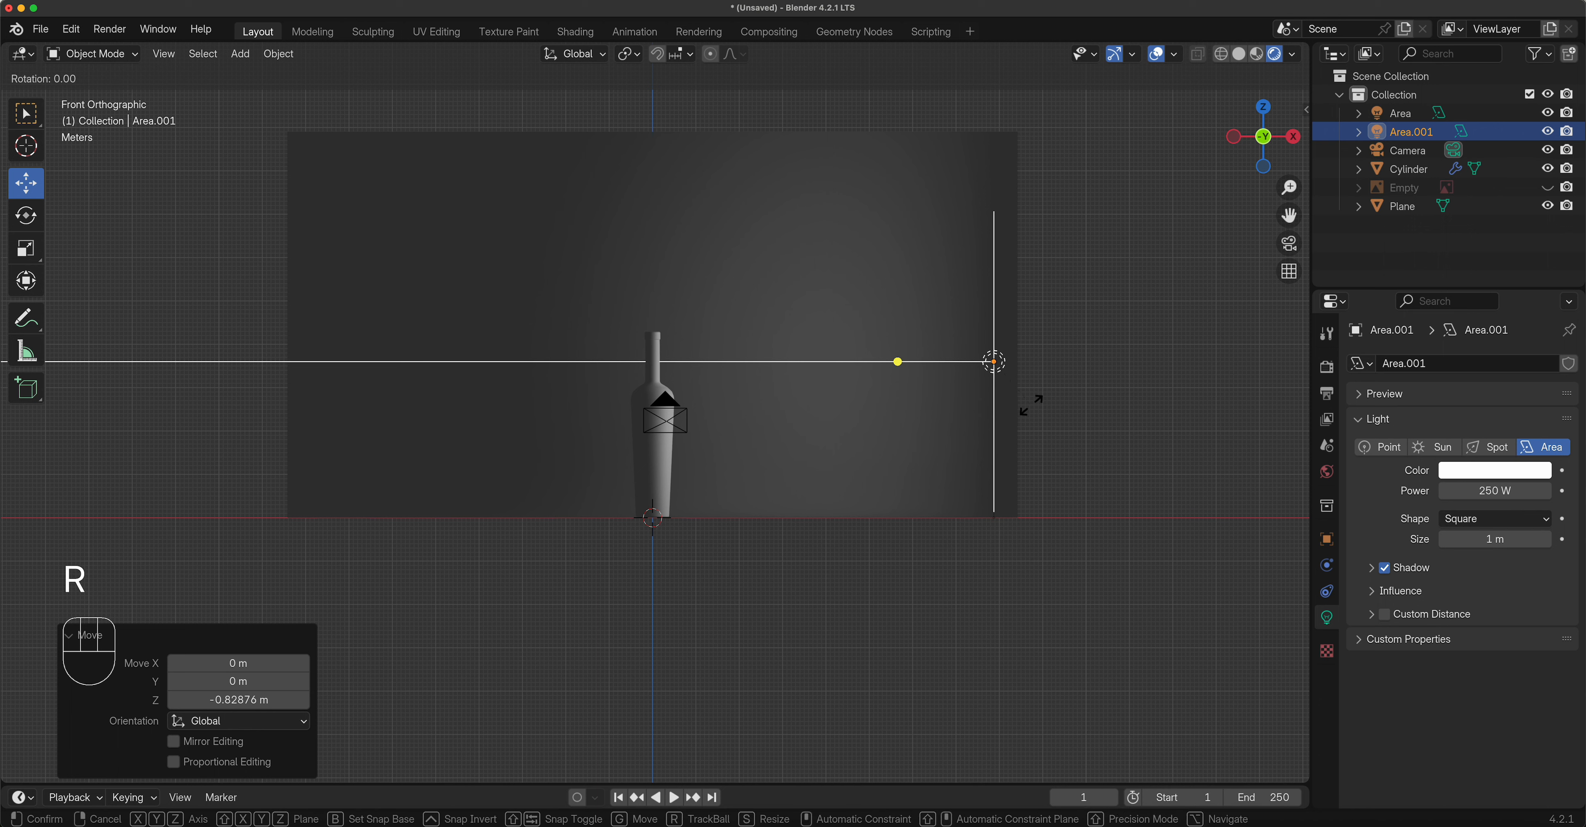
key("ctrl")
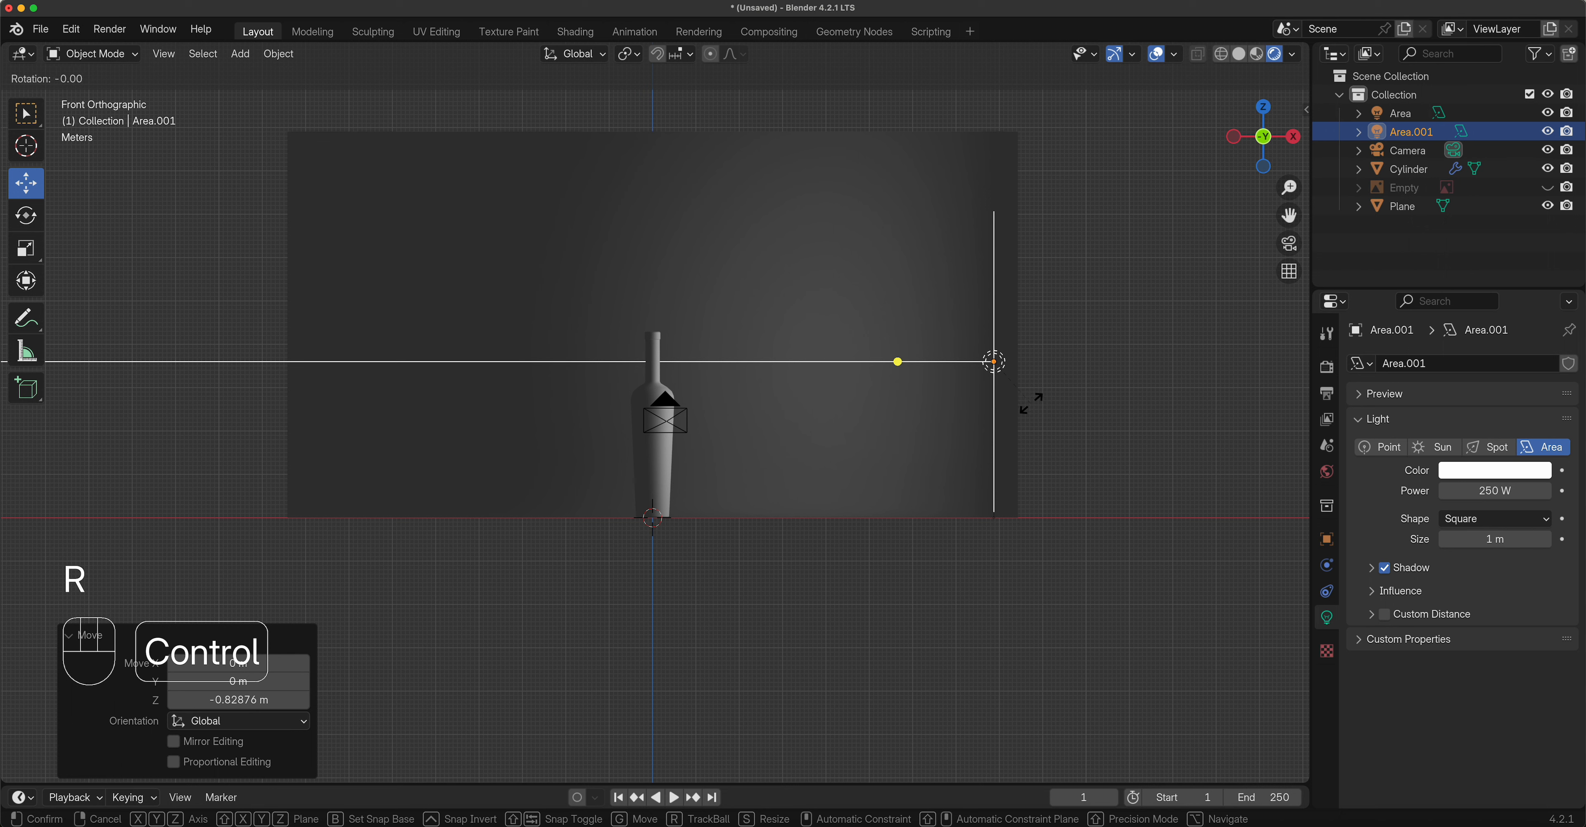
left_click(953, 315)
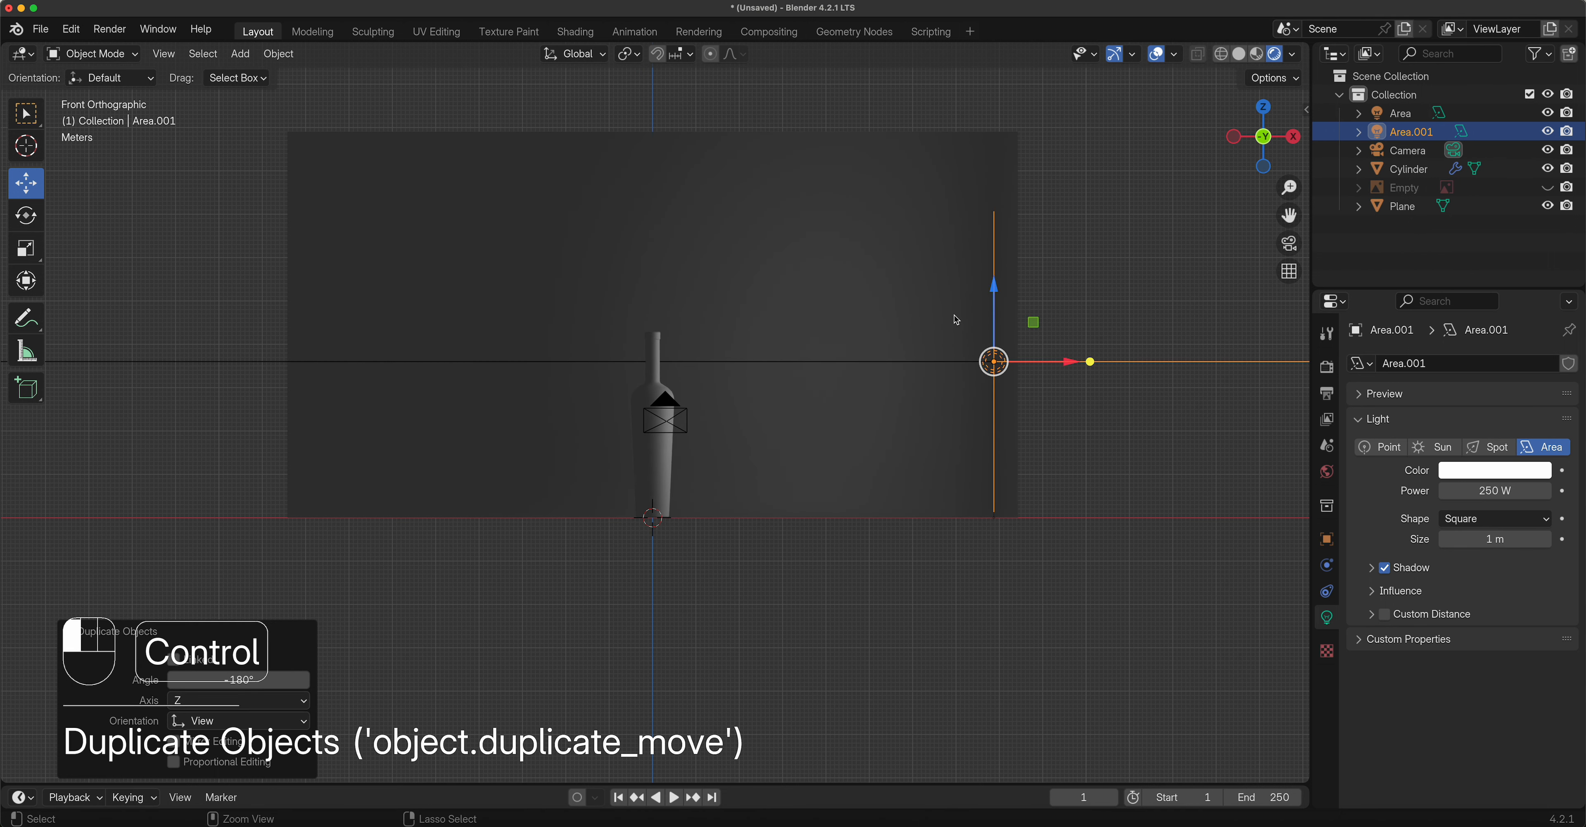
left_click_drag(1071, 364, 389, 378)
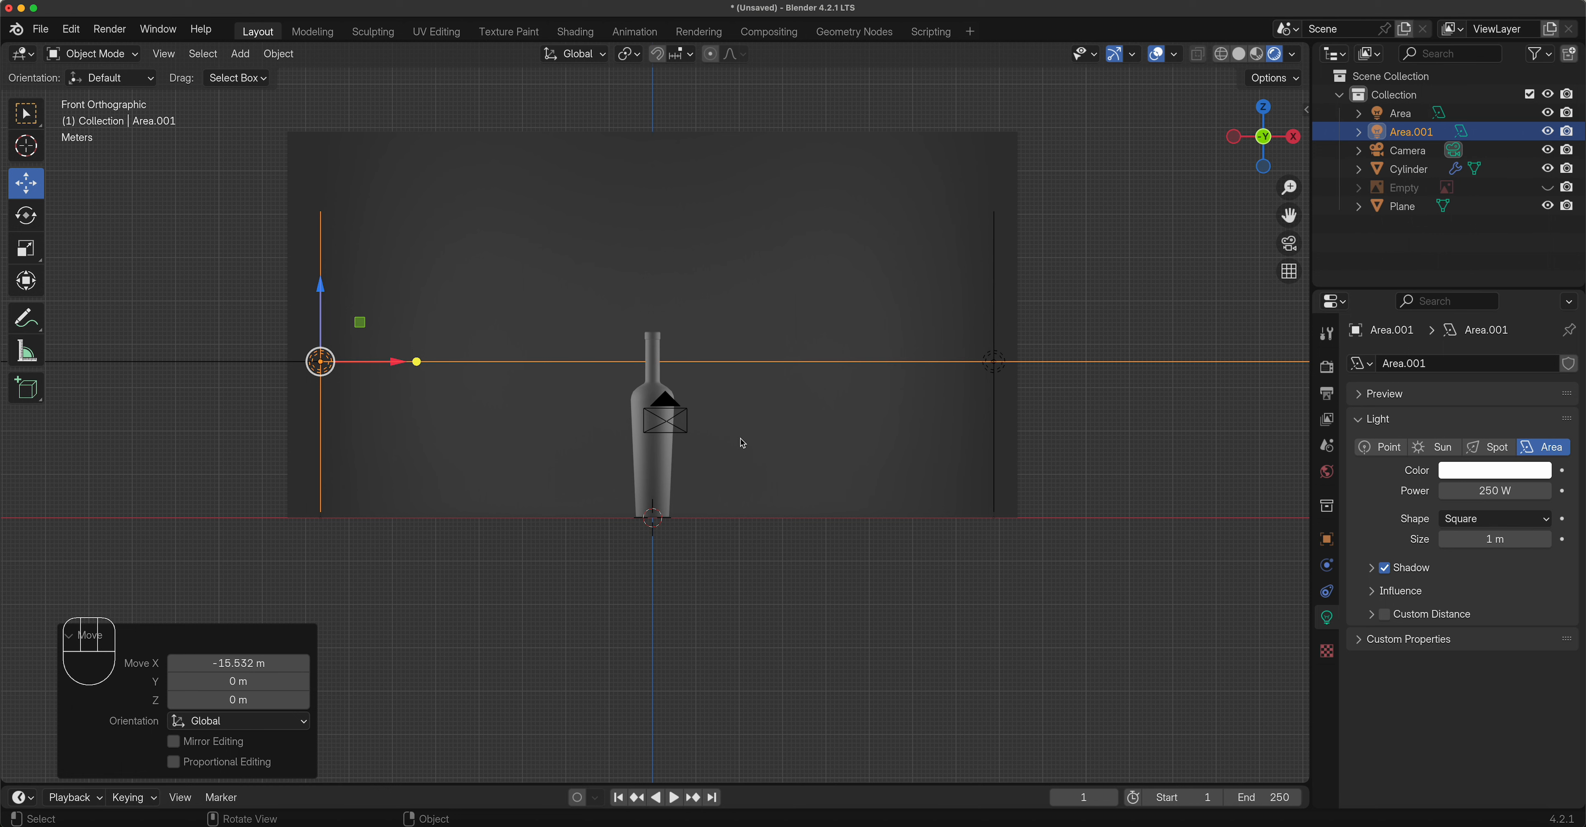
left_click(686, 434)
left_click_drag(744, 428, 729, 430)
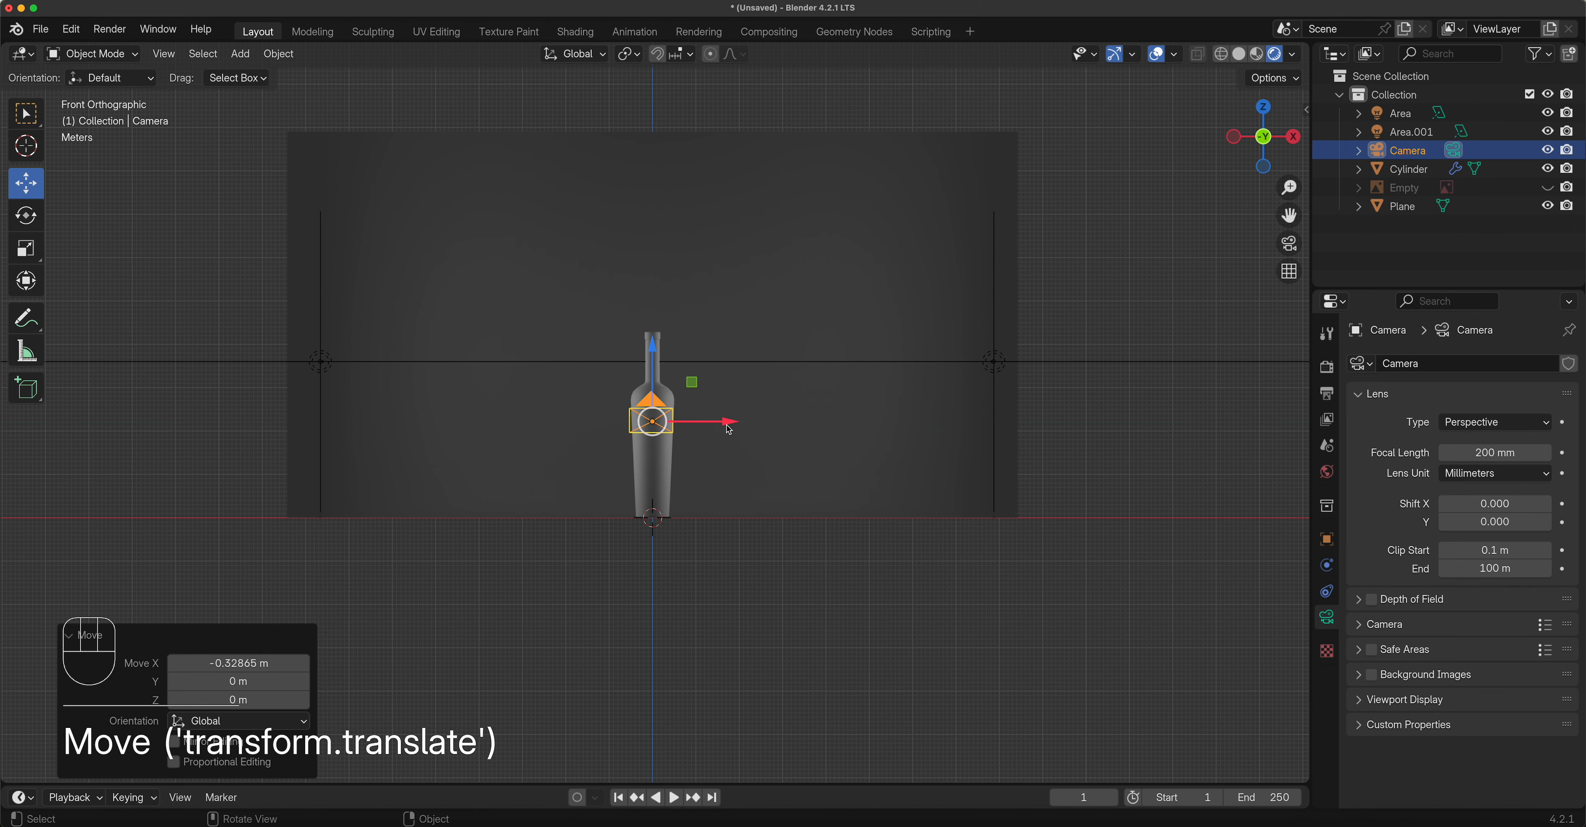
Frame the selected camera in the top orthographic view.
key("KP_0")
key("KP_0")
key("KP_0")
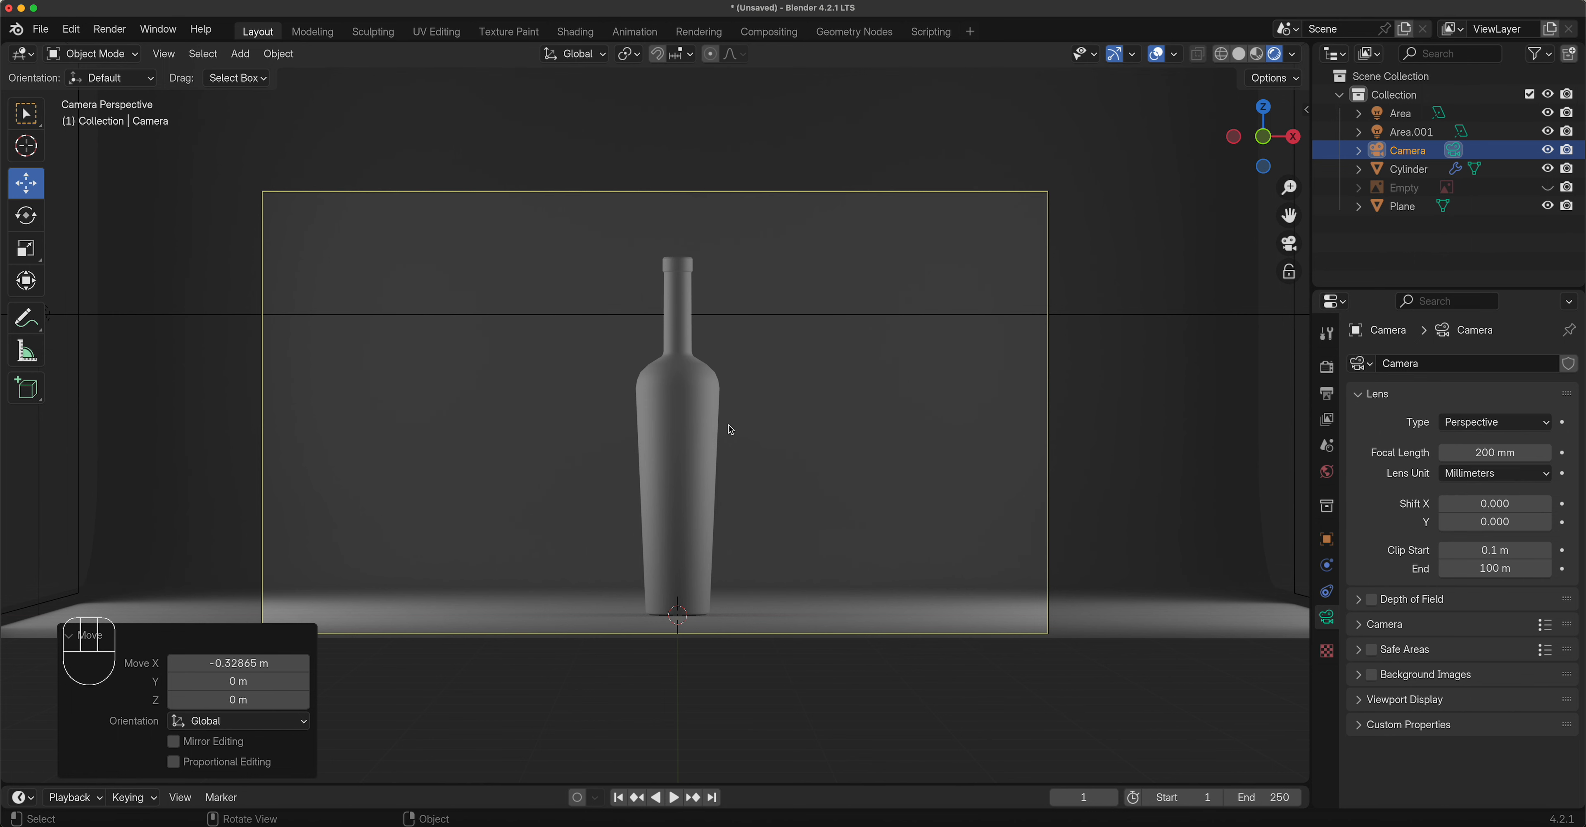
key("KP_7")
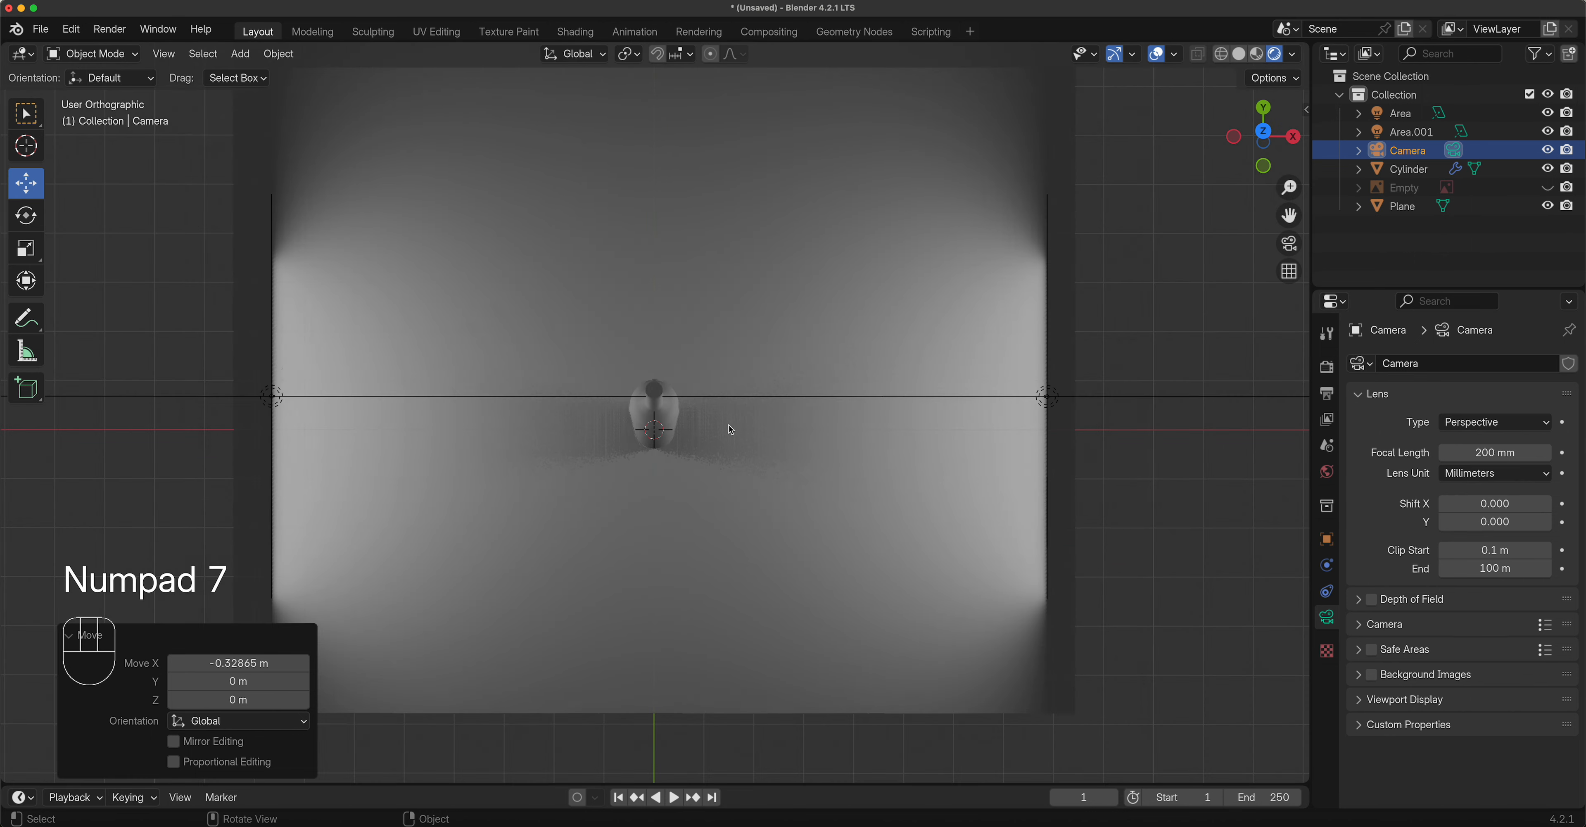
key("KP_Decimal")
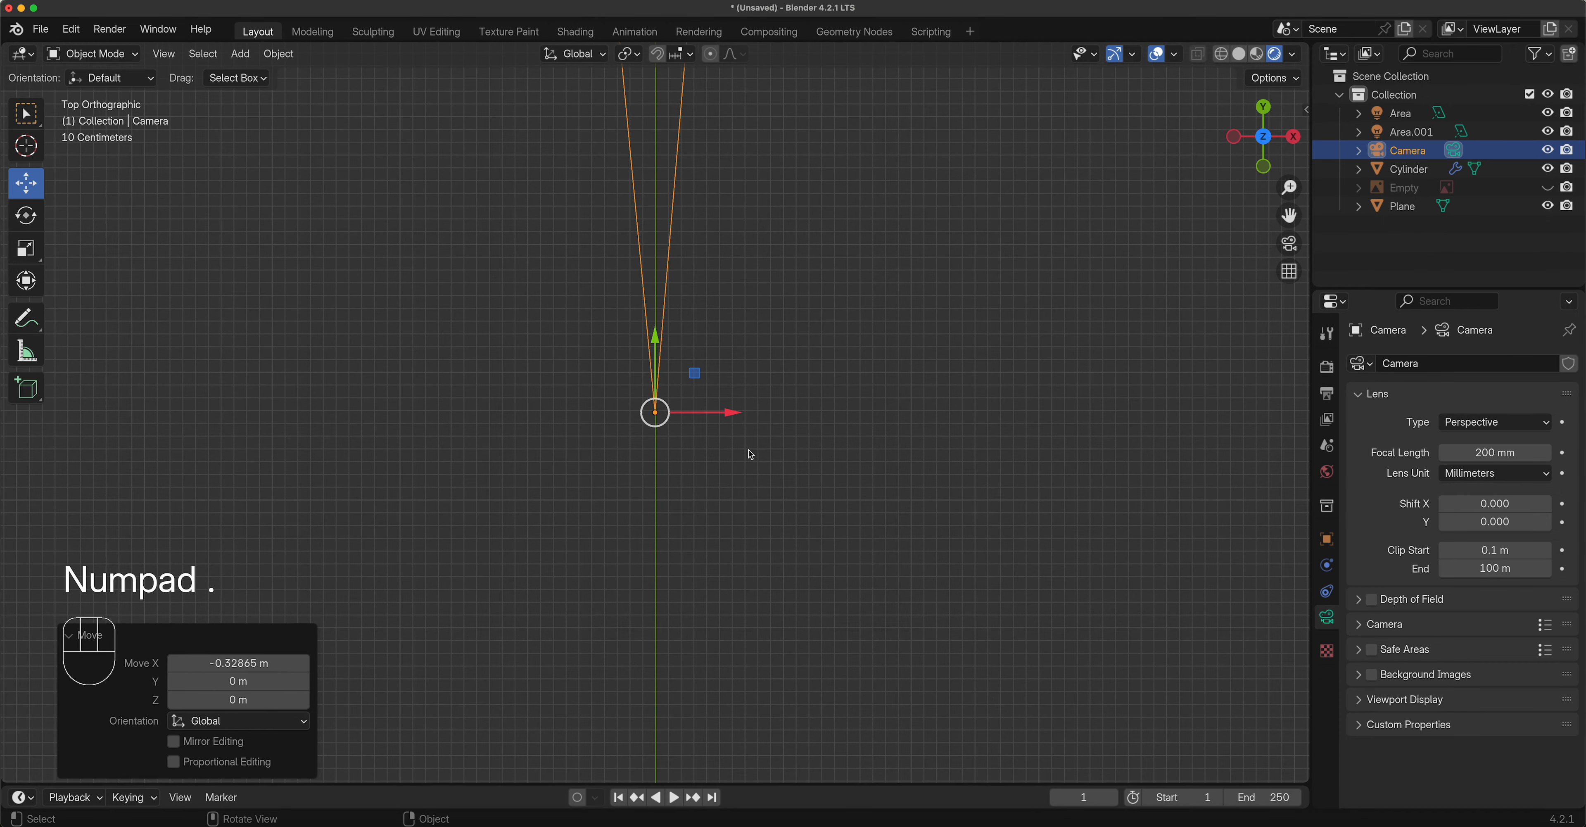
scroll(747, 452, "down", 3)
middle_click_drag(731, 326, 729, 471, "shift")
scroll(715, 392, "up", 4)
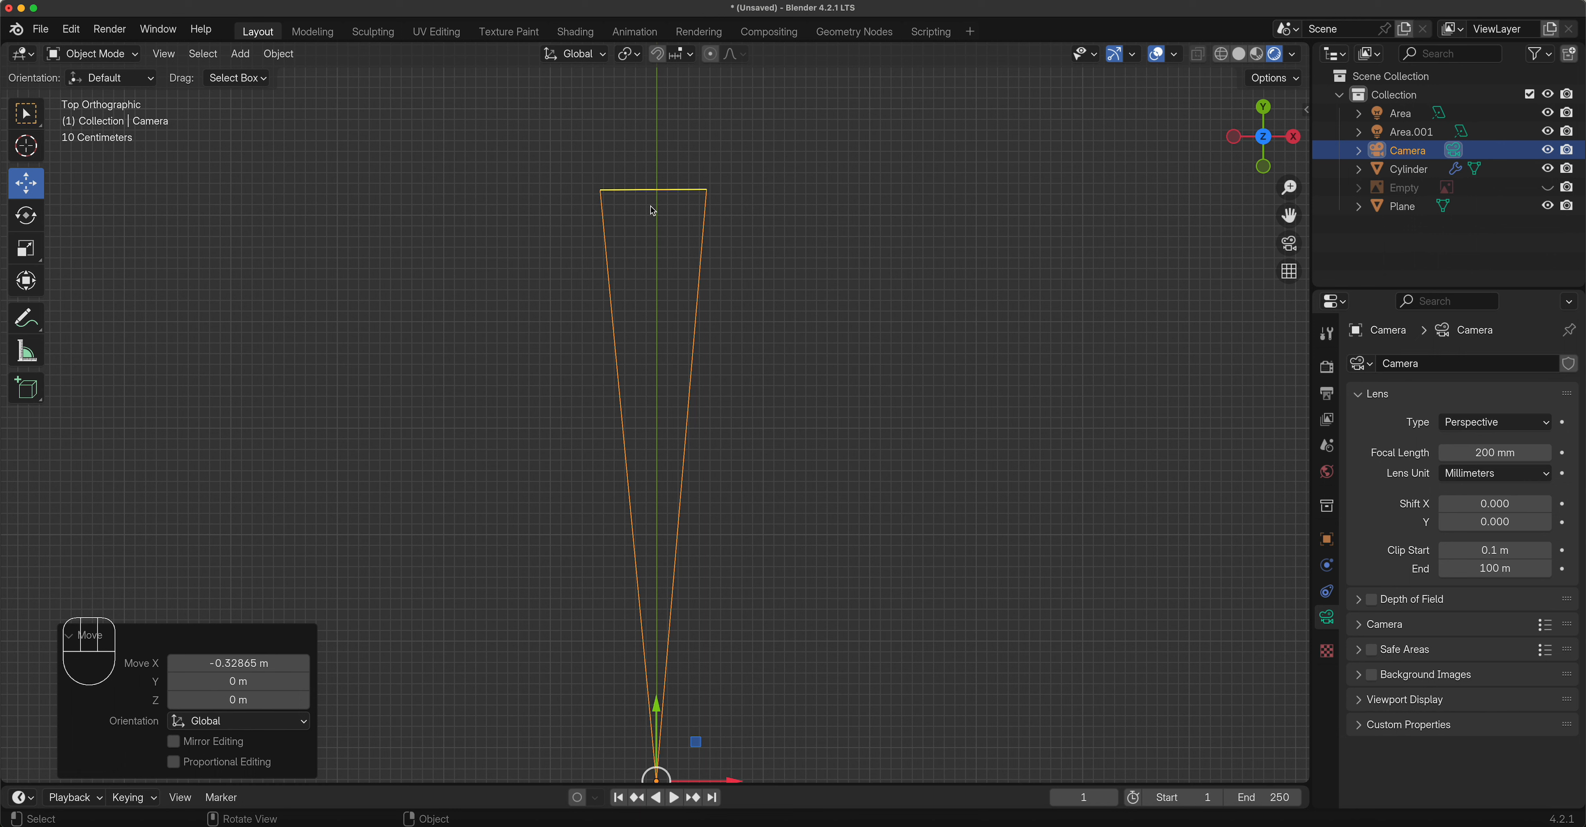
Set the camera's Rotation Z to 0° in the N sidebar.
key("n")
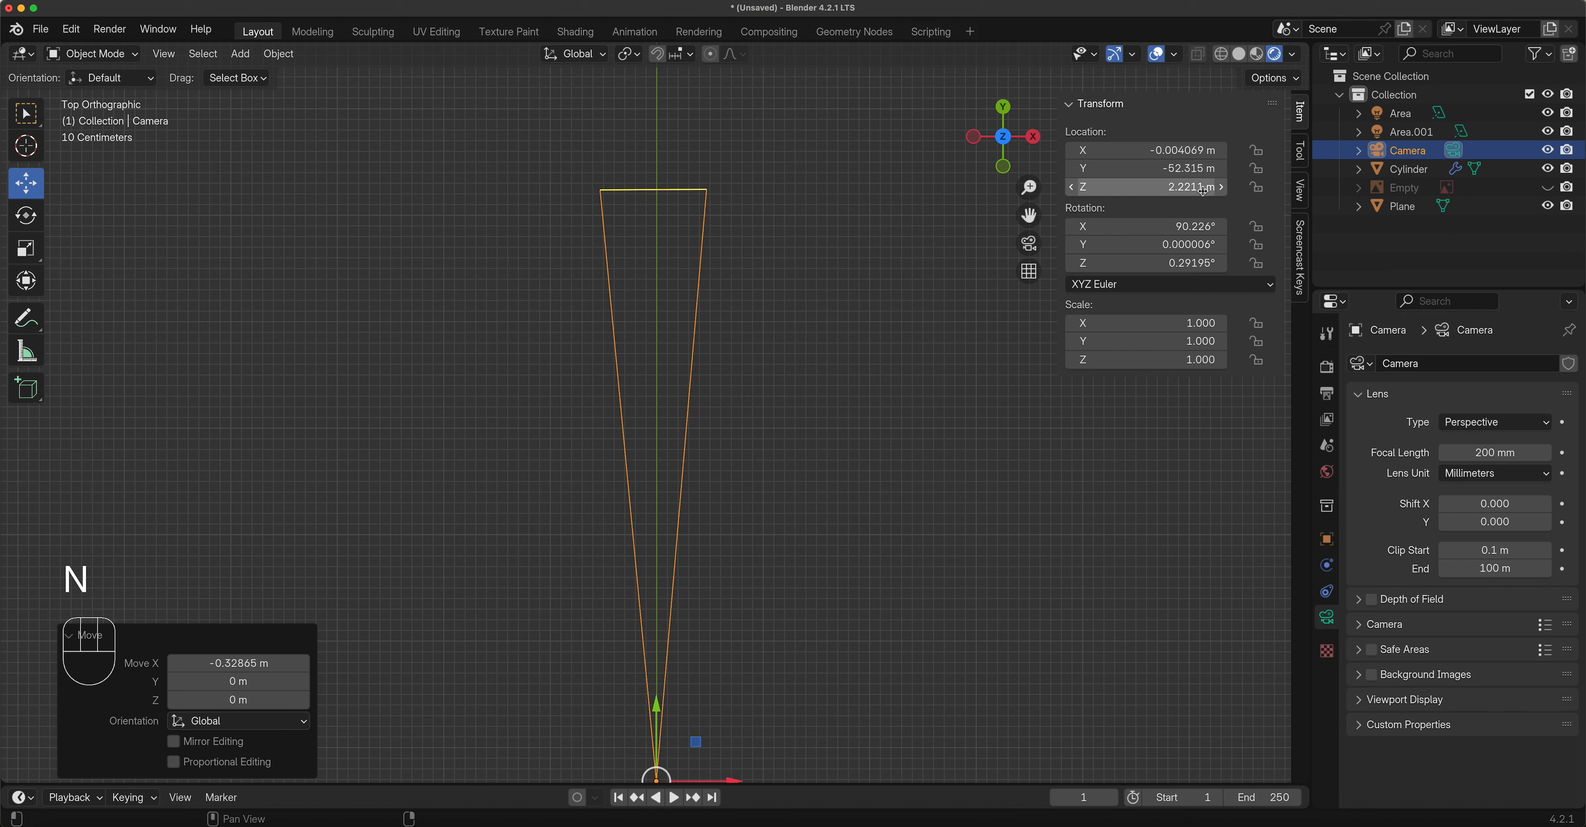
left_click_drag(1149, 190, 1149, 190)
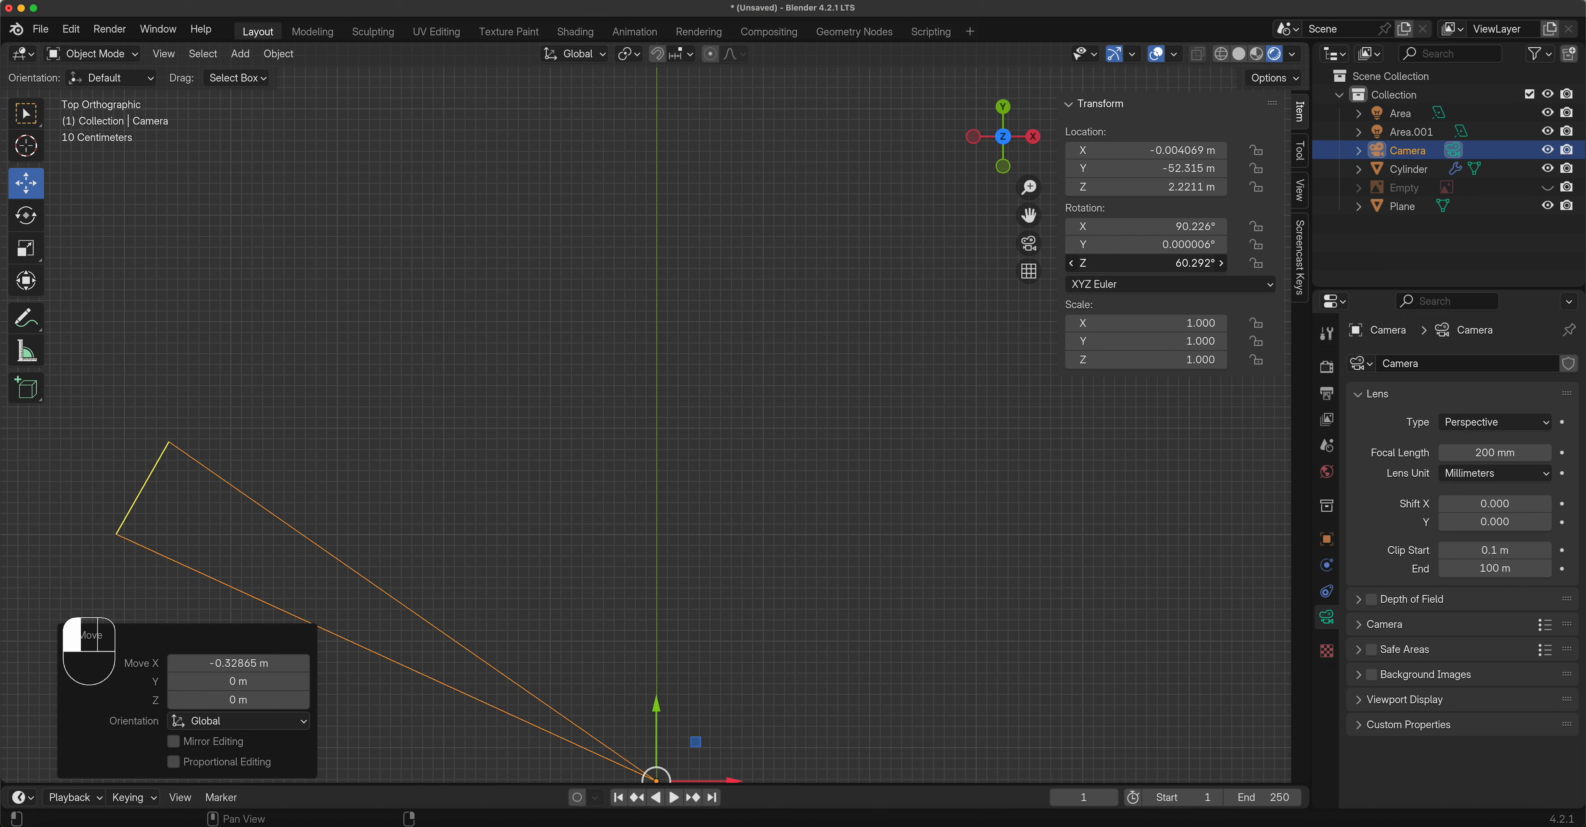
left_click_drag(1119, 261, 1138, 259)
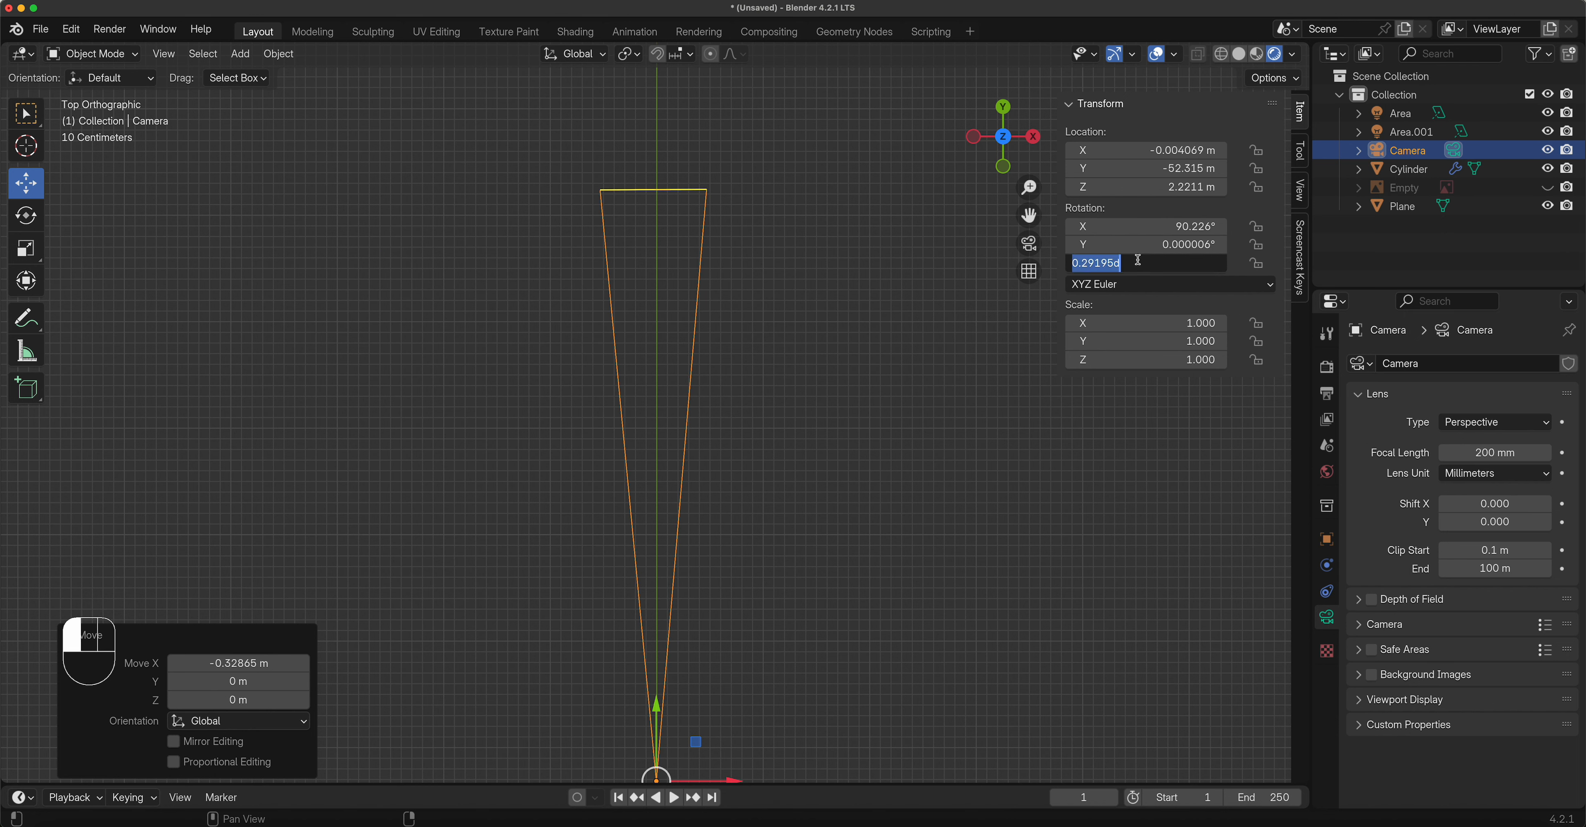
type("0")
key("Return")
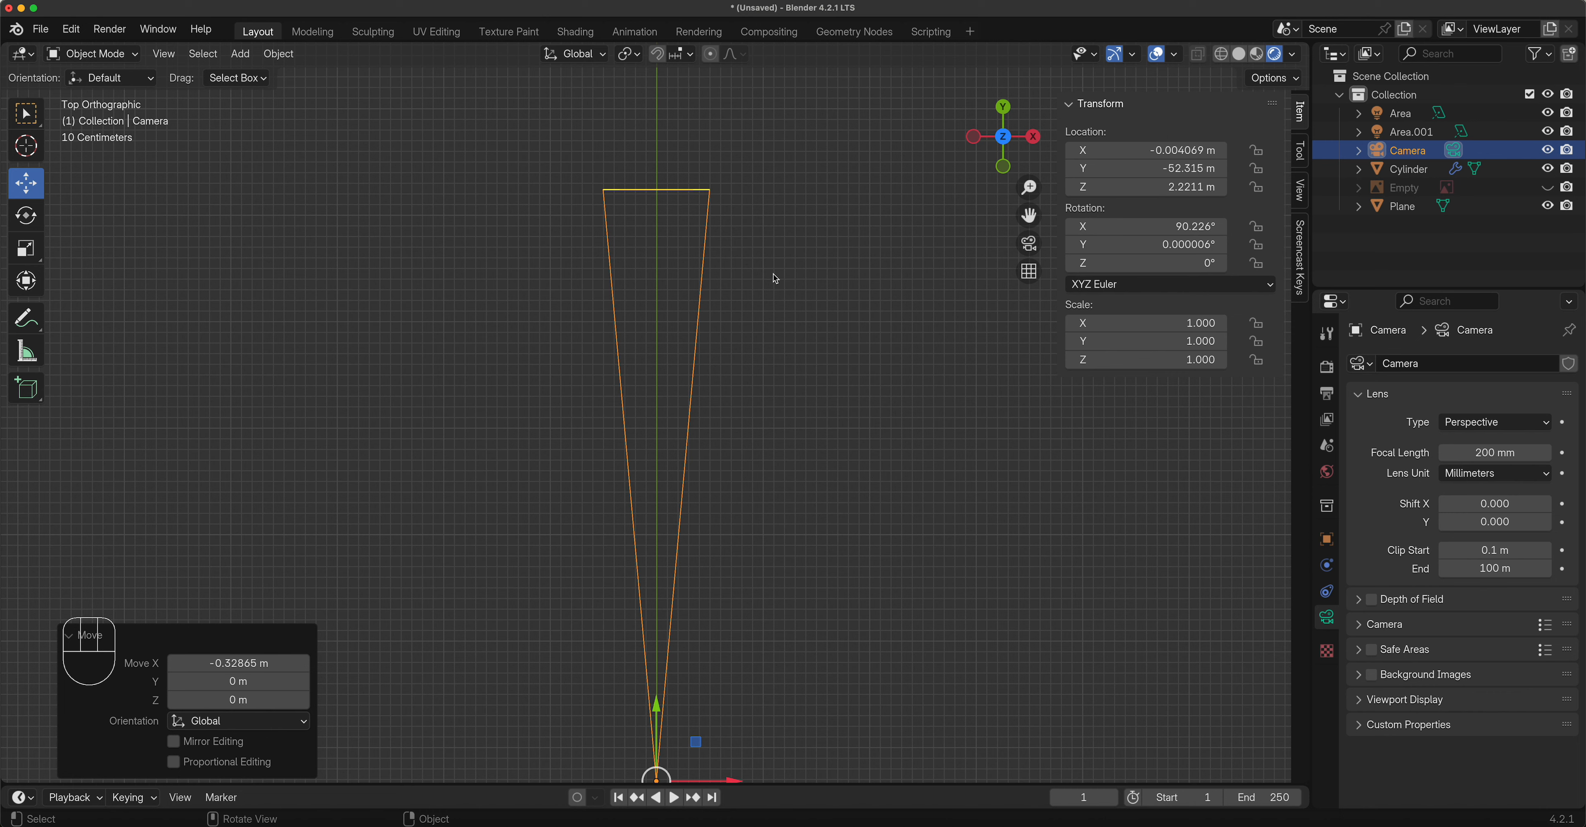
left_click(848, 309)
key("KP_1")
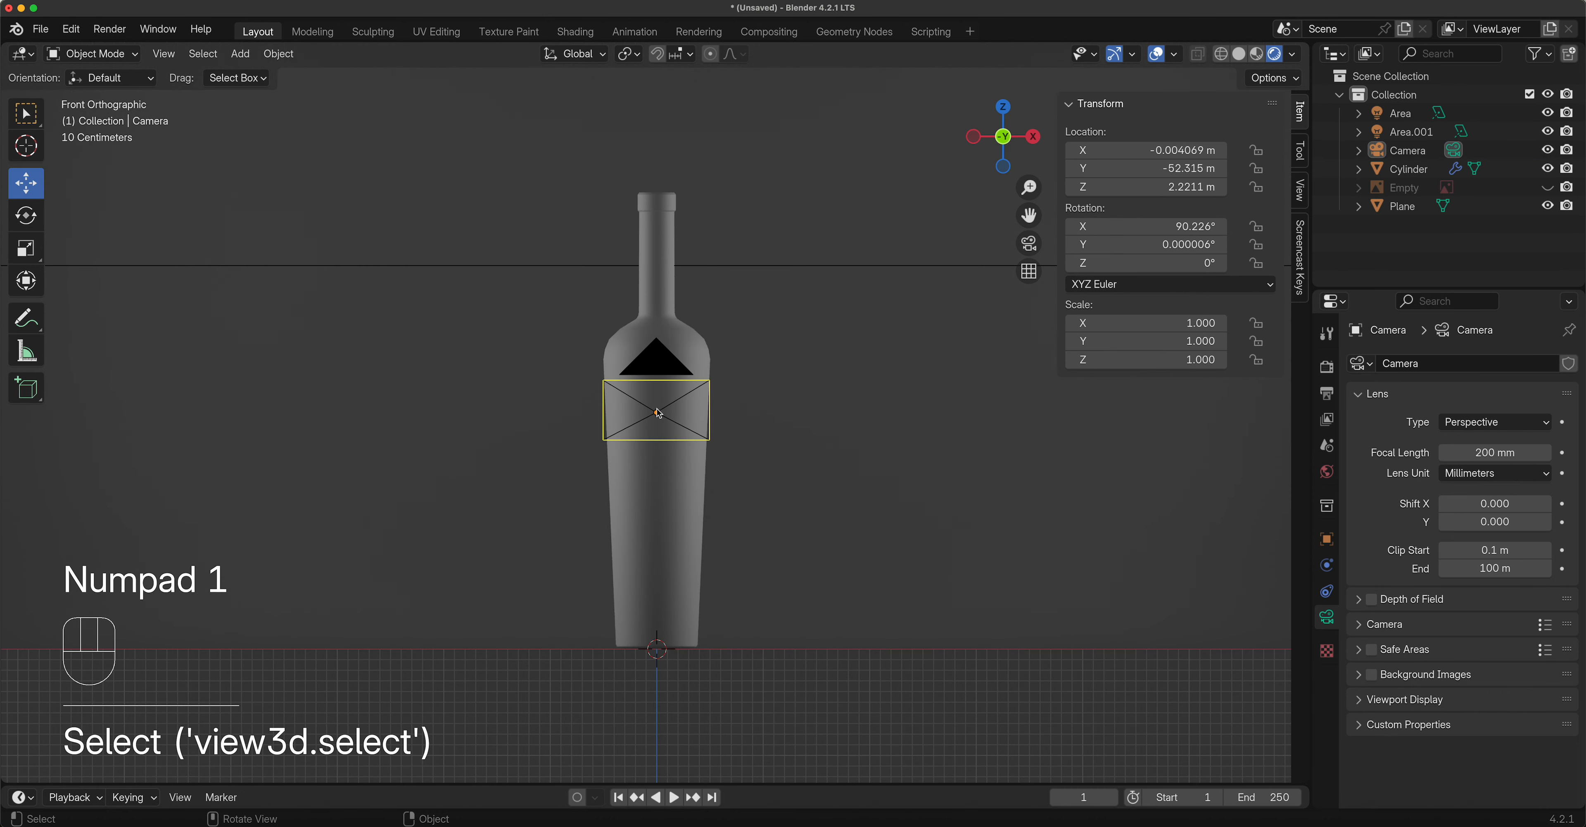
Duplicate the right-hand area light, rotate the copy to face downward and move it above the bottle.
key("KP_0")
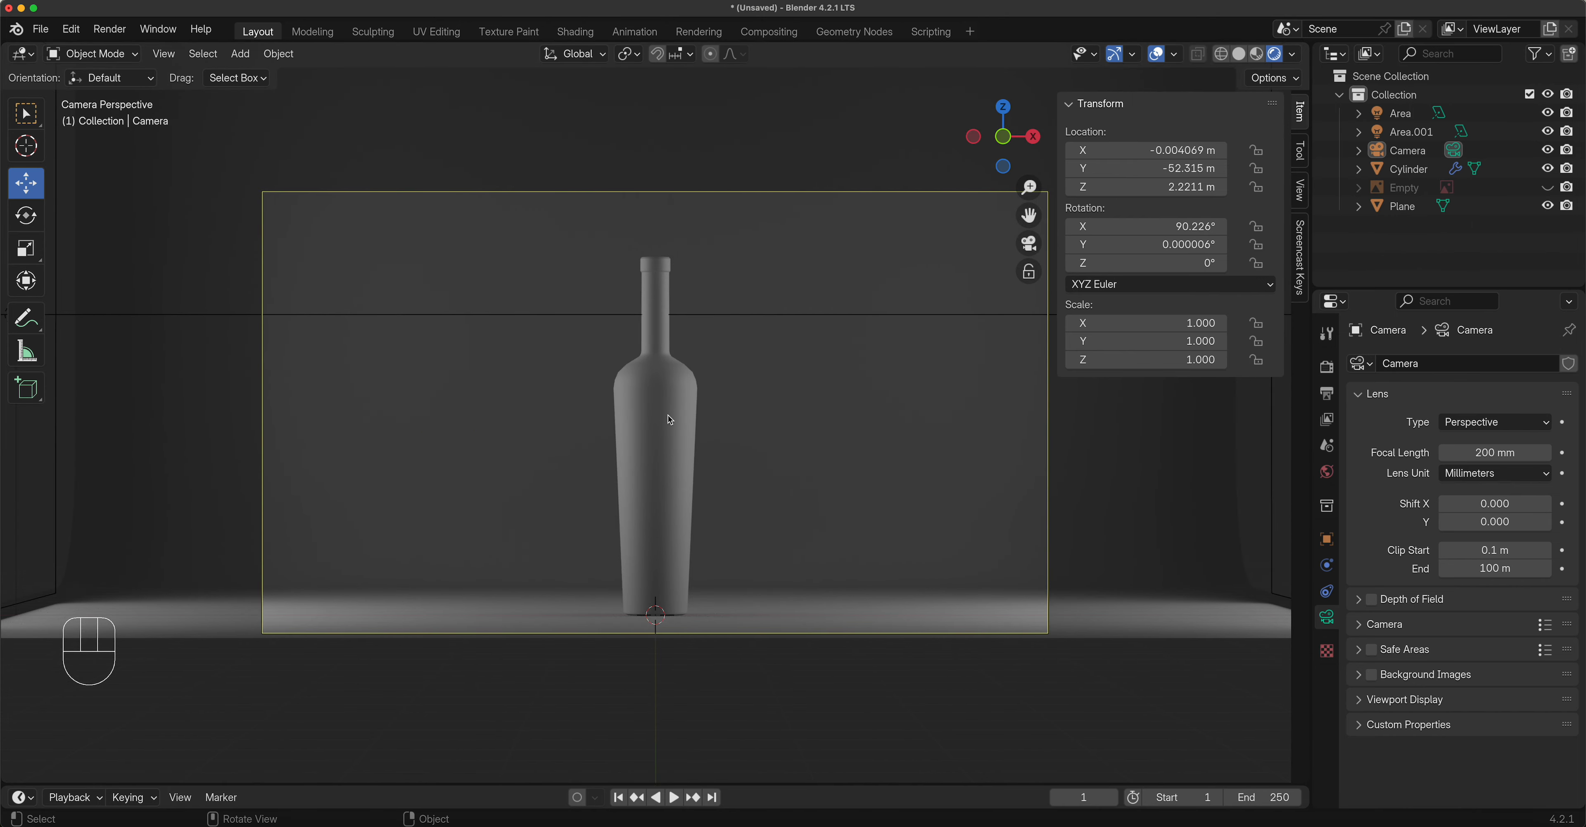
key("KP_1")
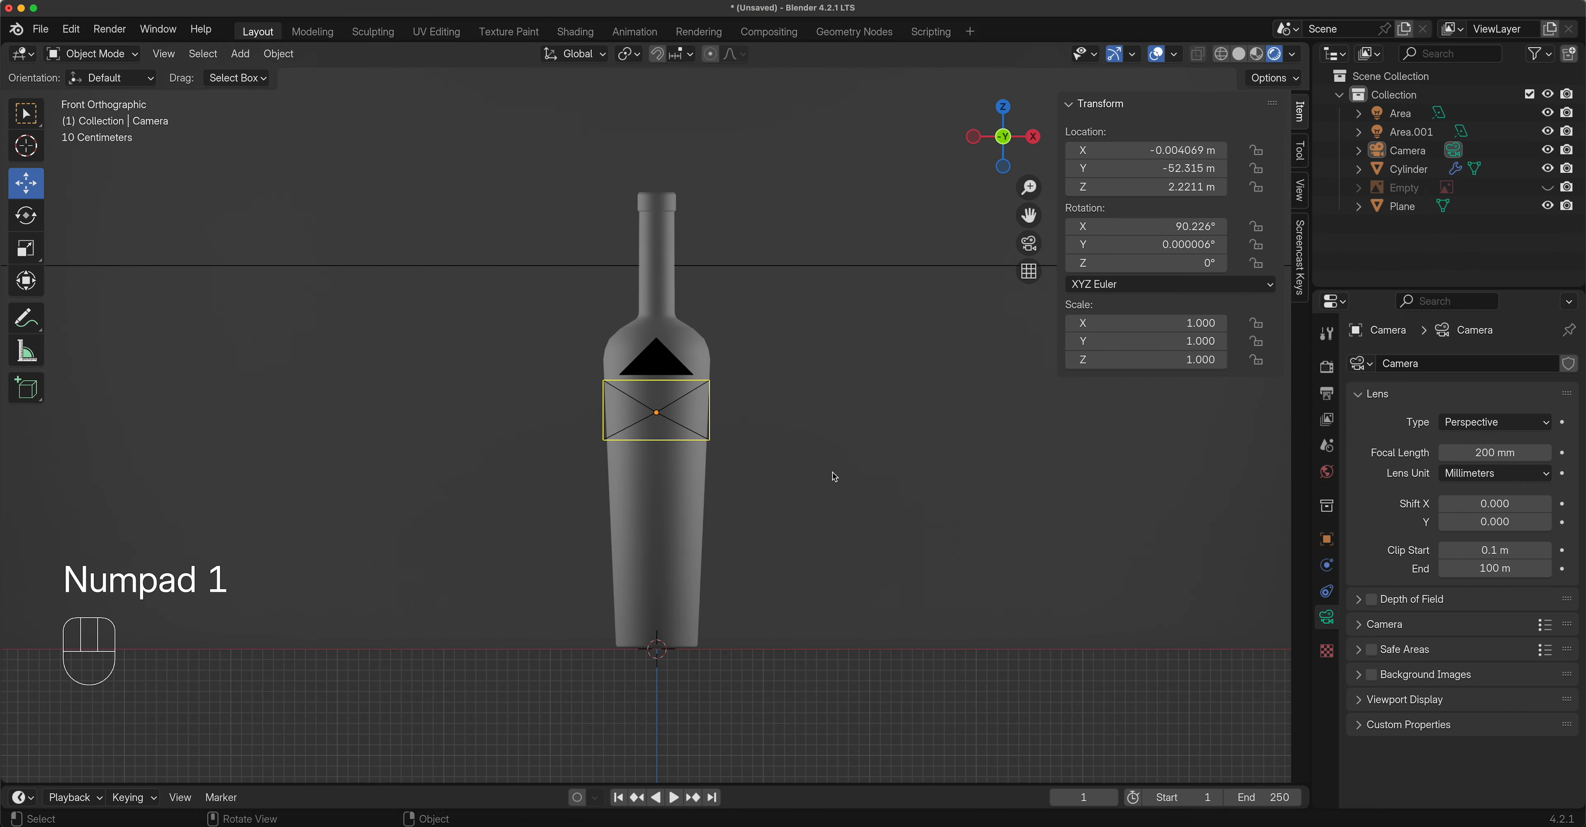
scroll(833, 476, "down", 5)
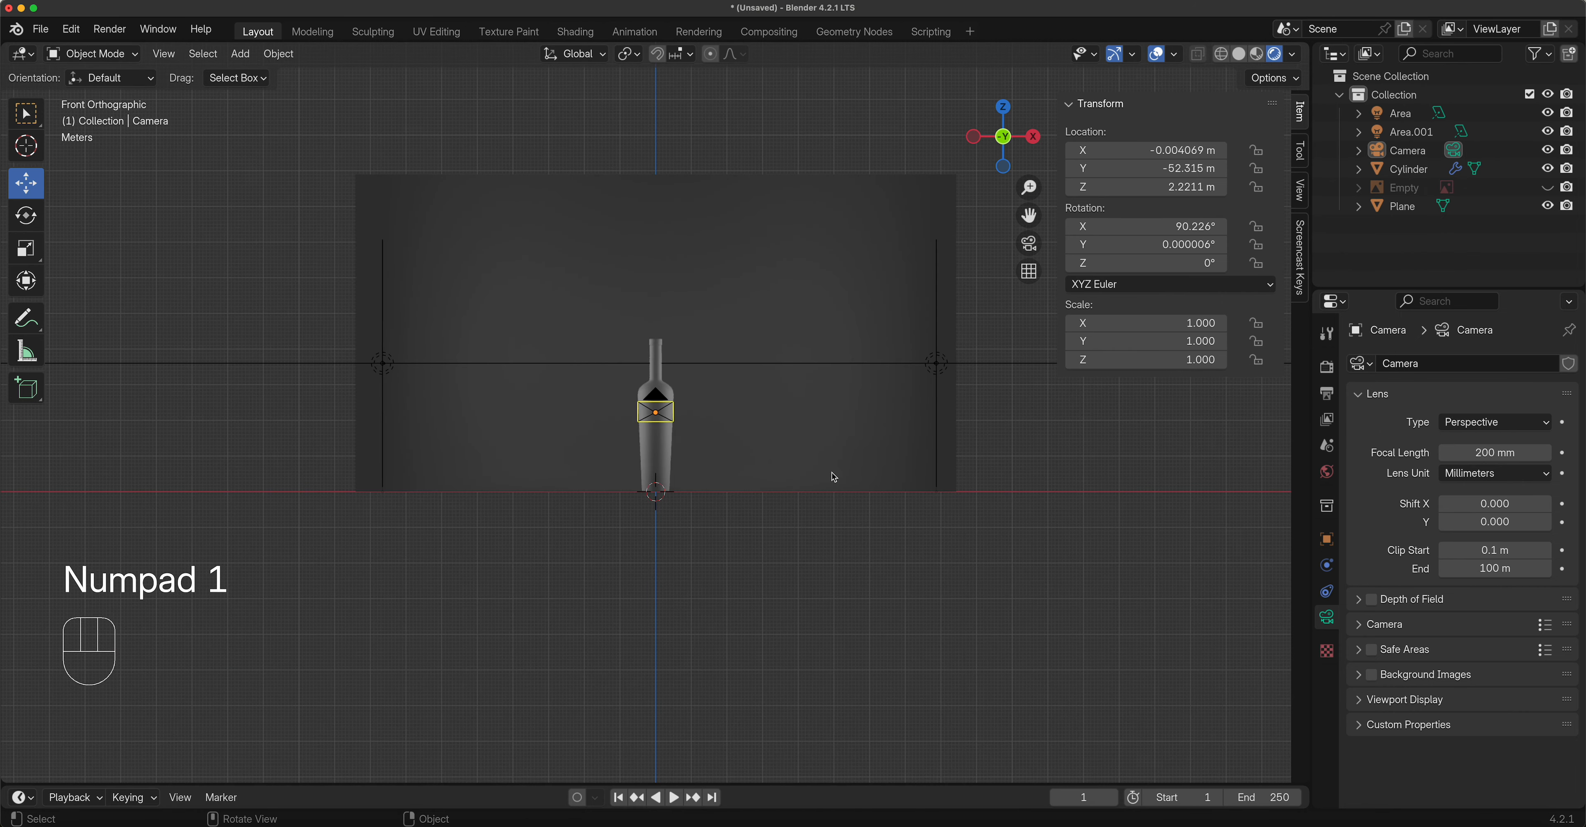
left_click(940, 332)
left_click(937, 368)
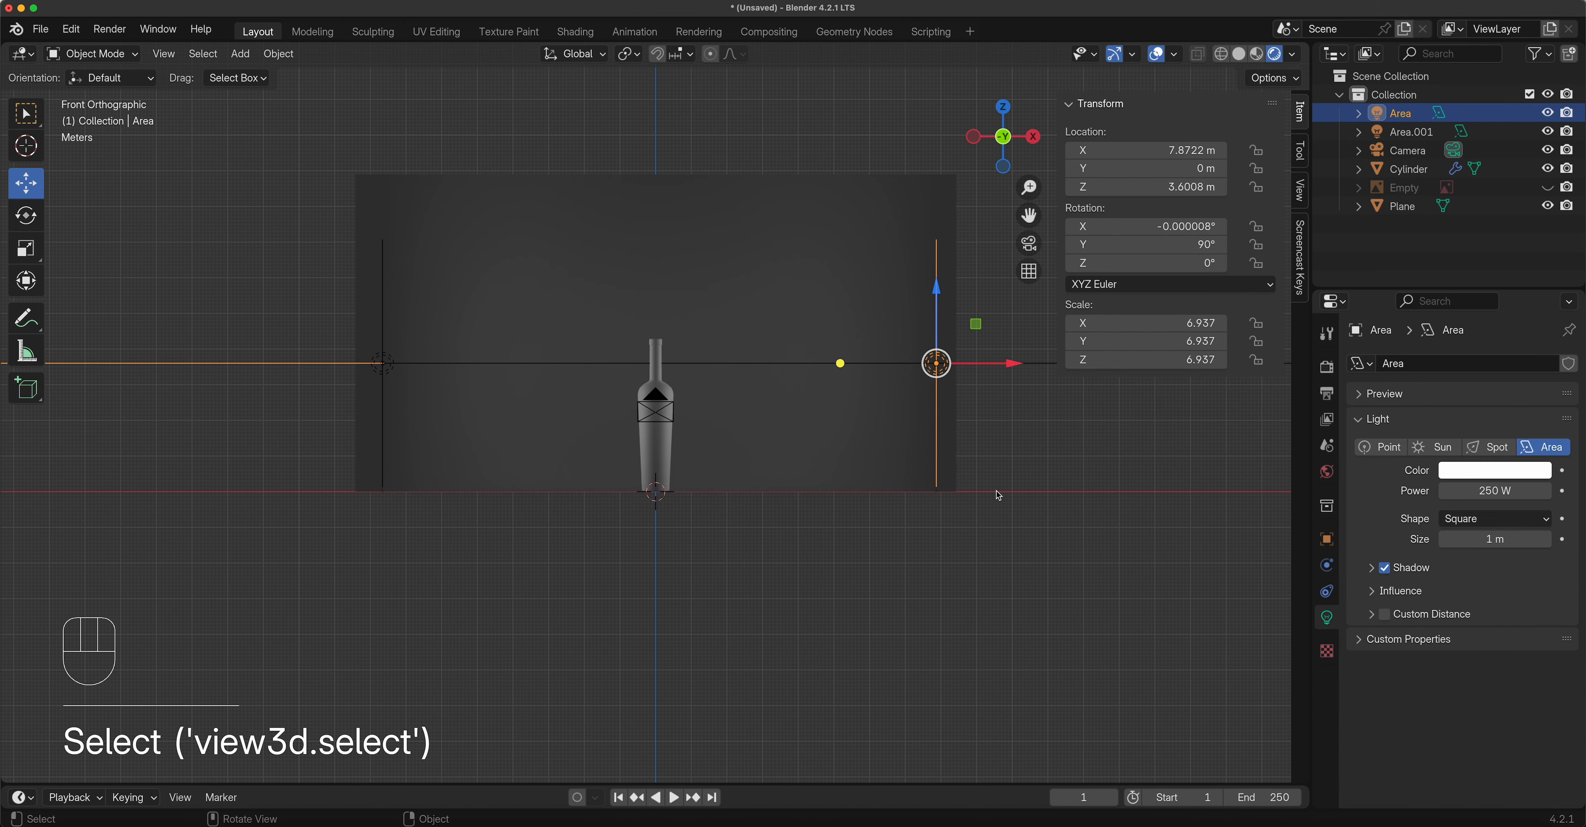
key("shift+d")
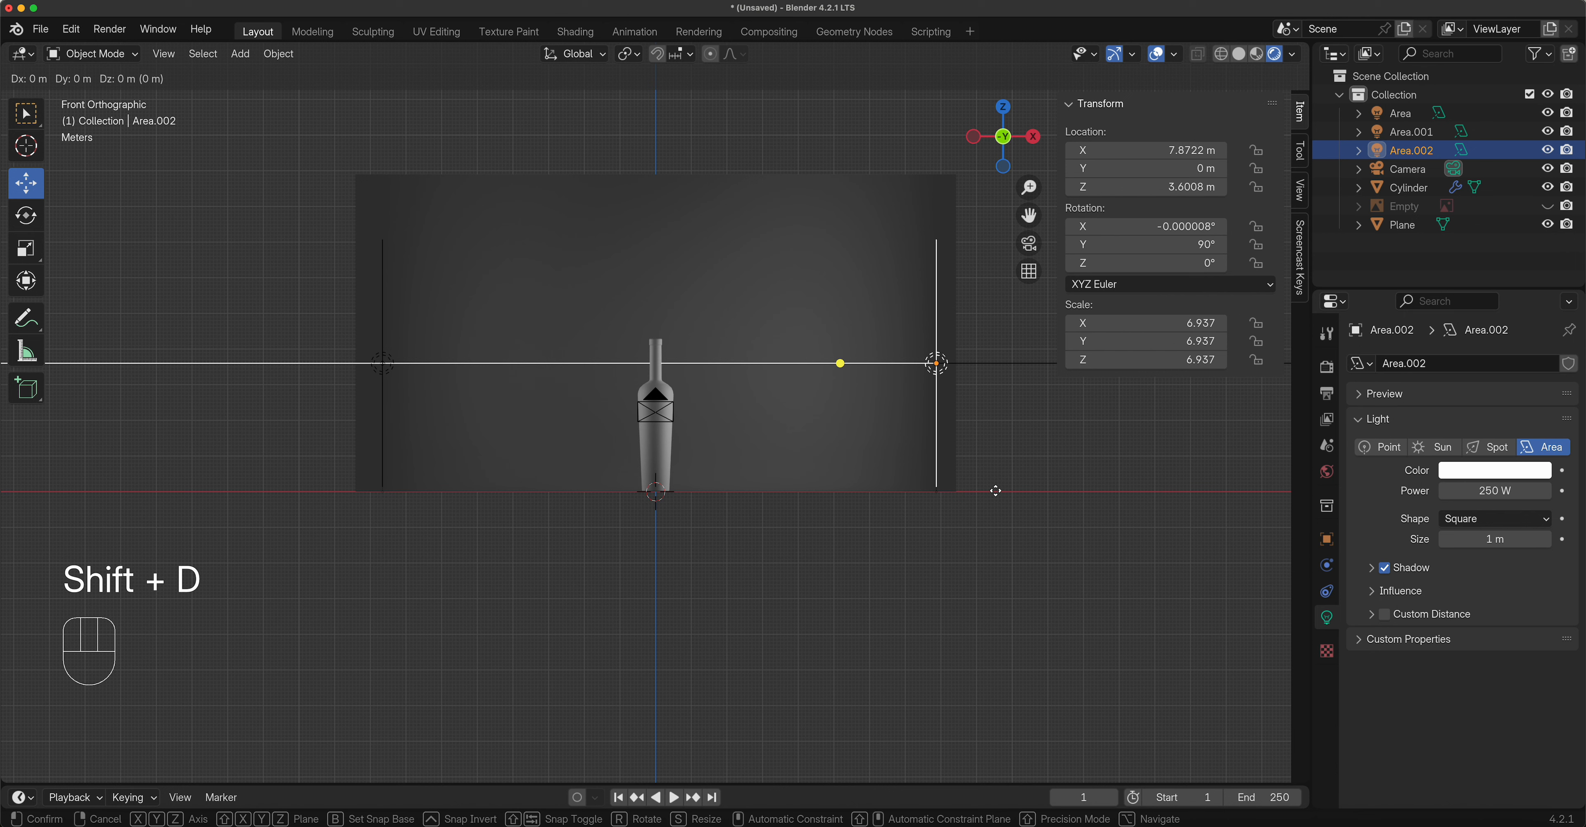
key("r")
key("ctrl")
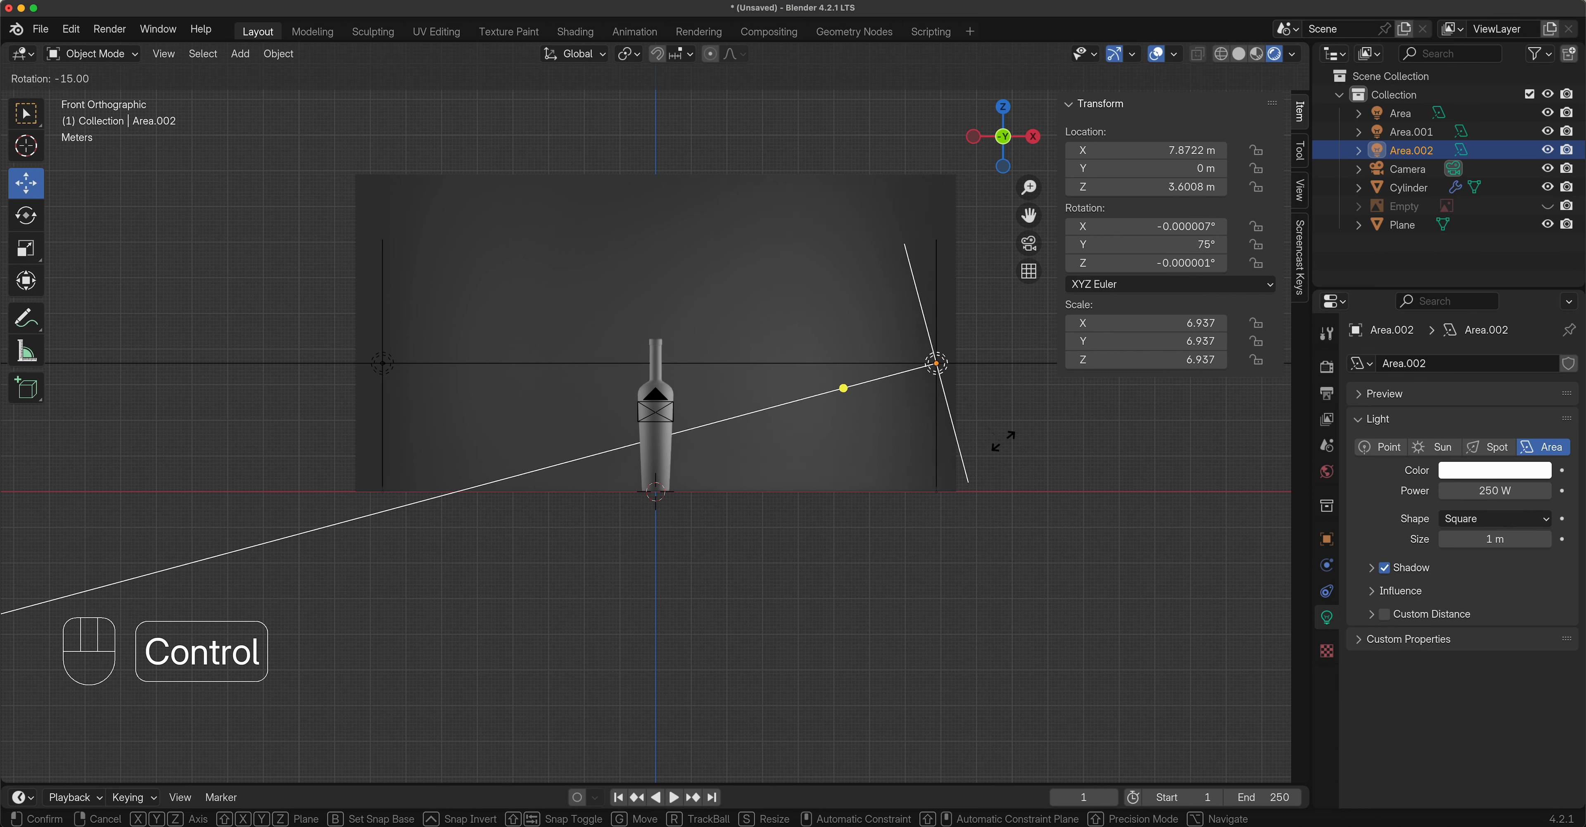
left_click(985, 335)
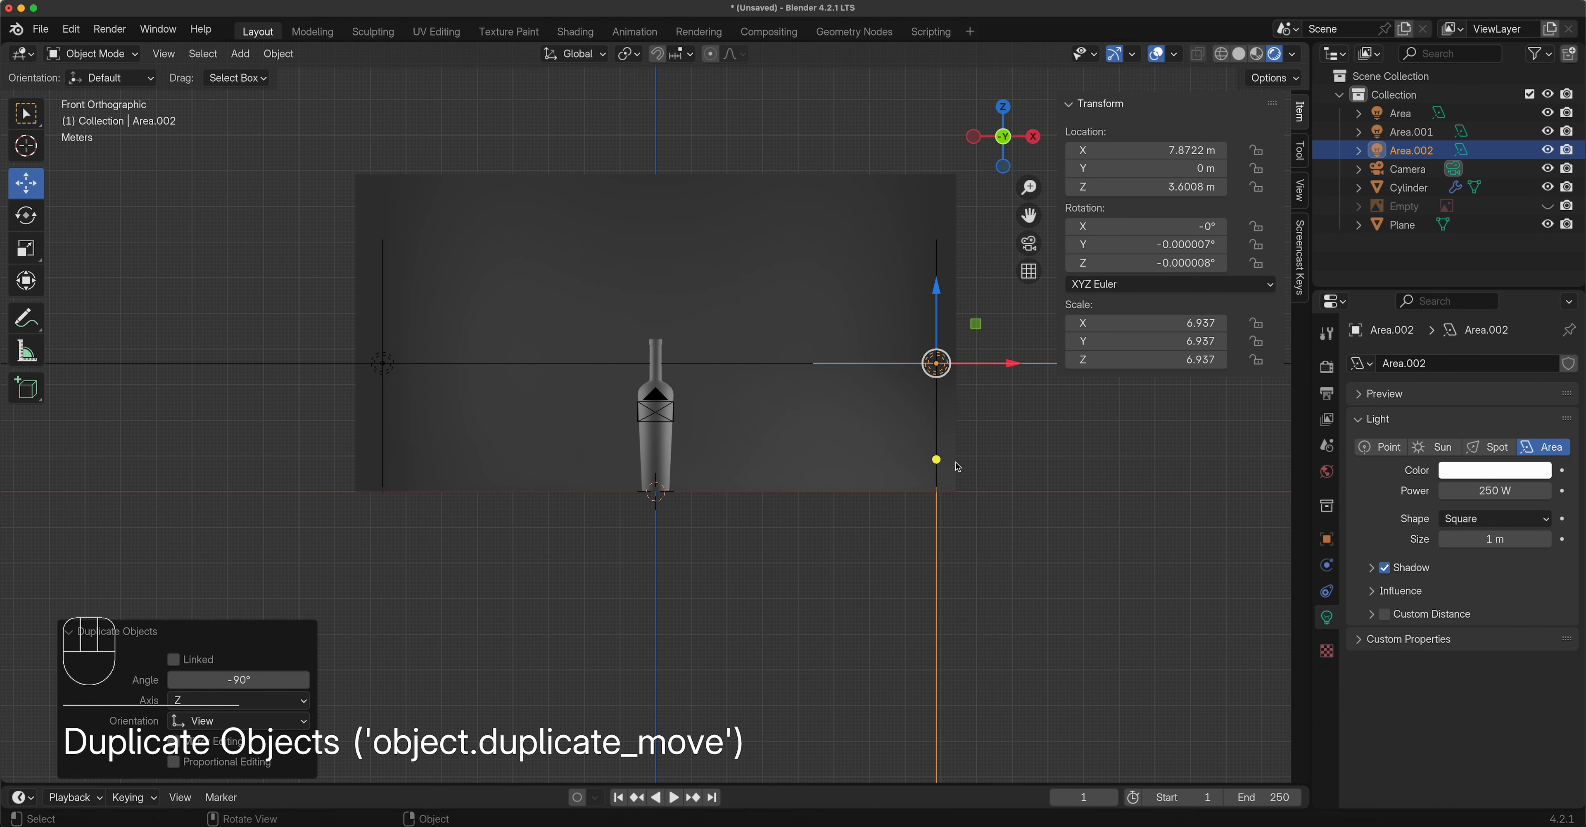
key("g")
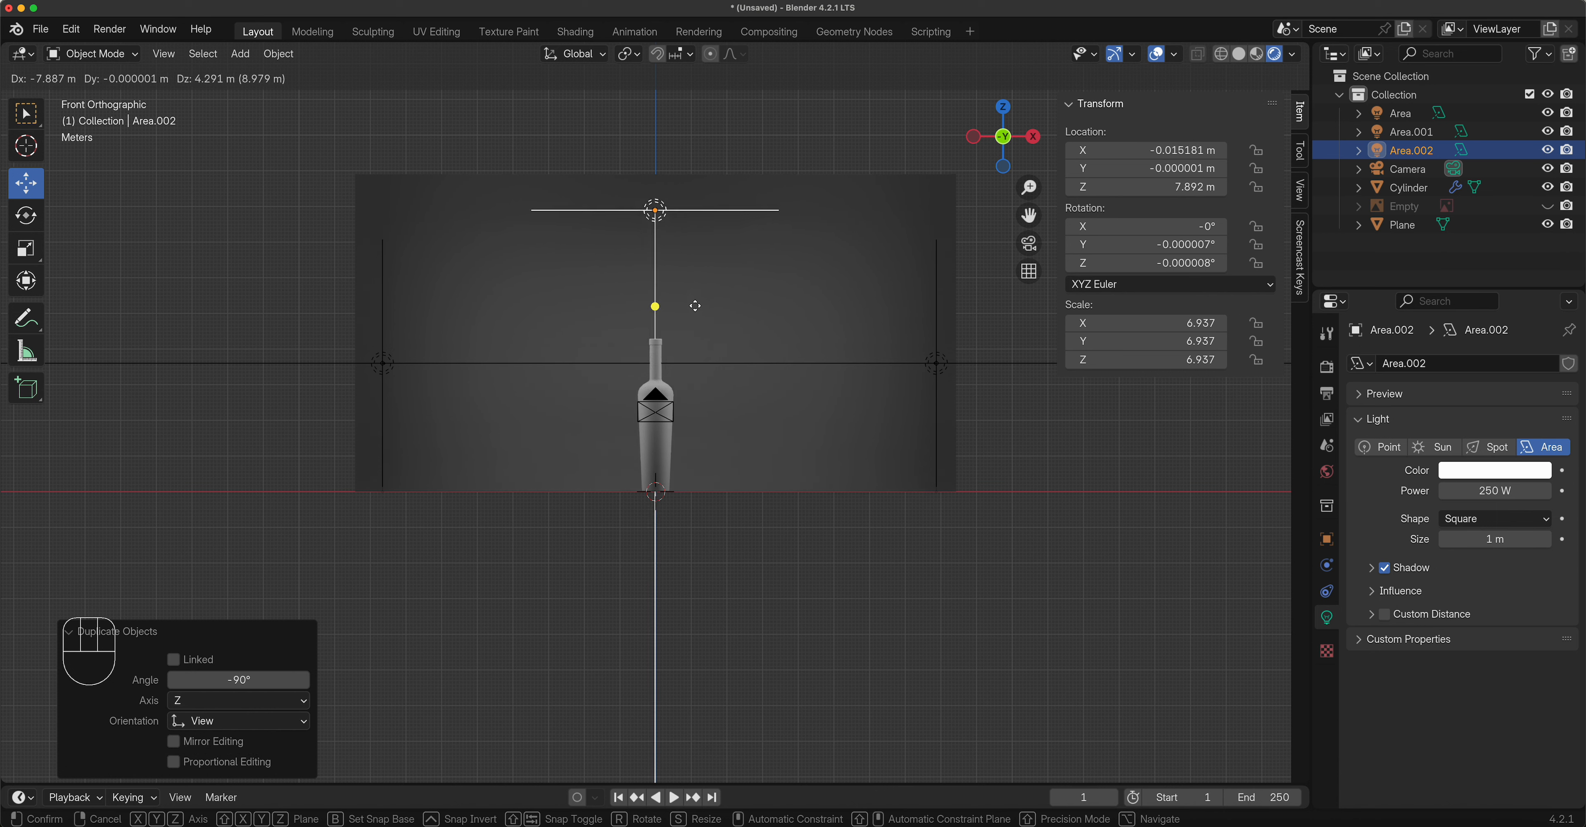
left_click(696, 305)
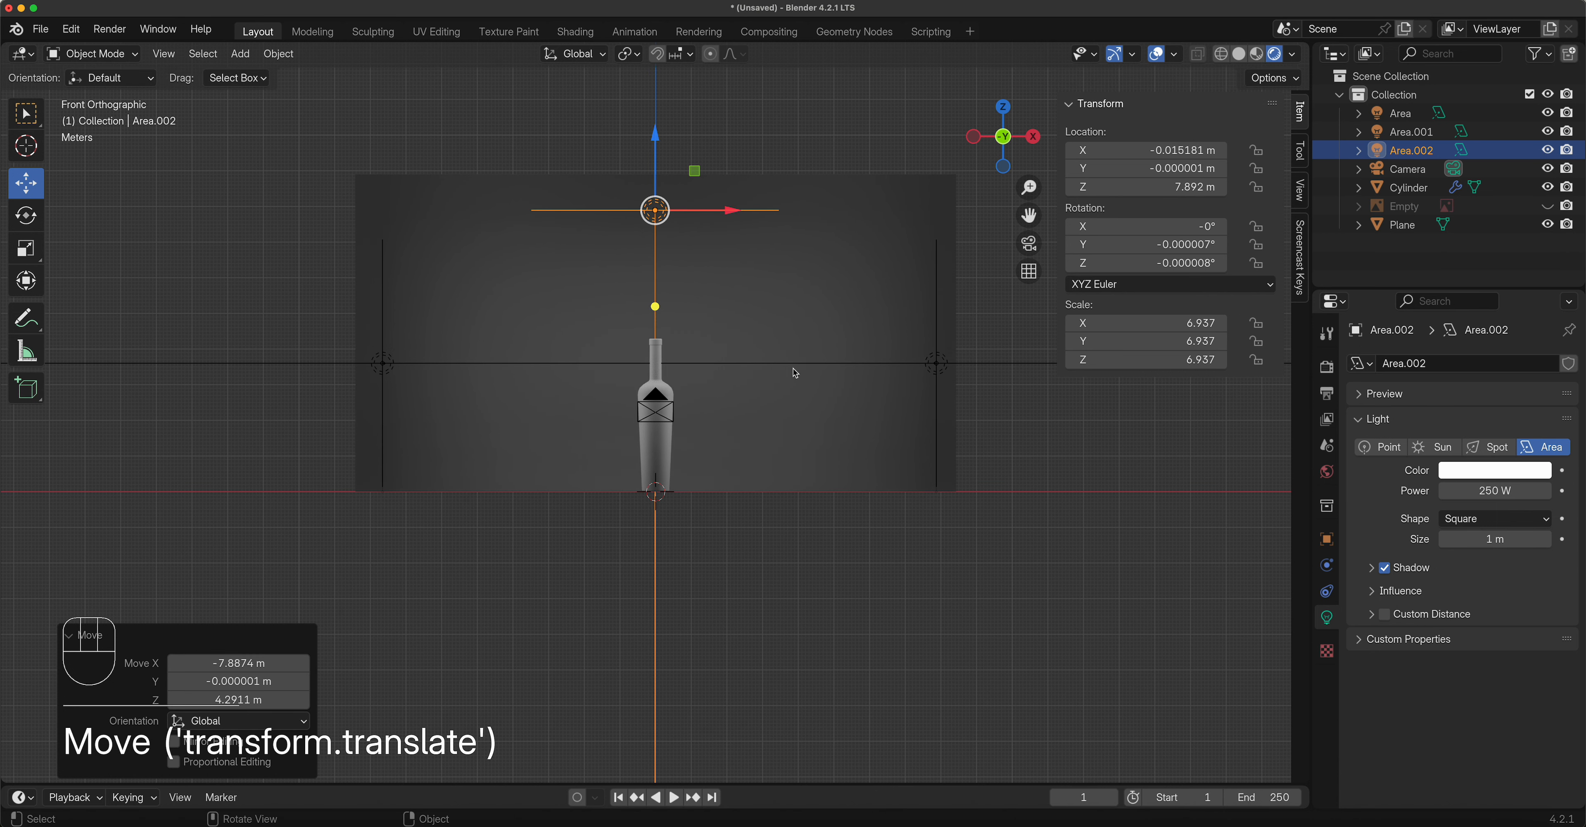
In the right side view, tilt the top light about 22° and reposition it.
key("grave")
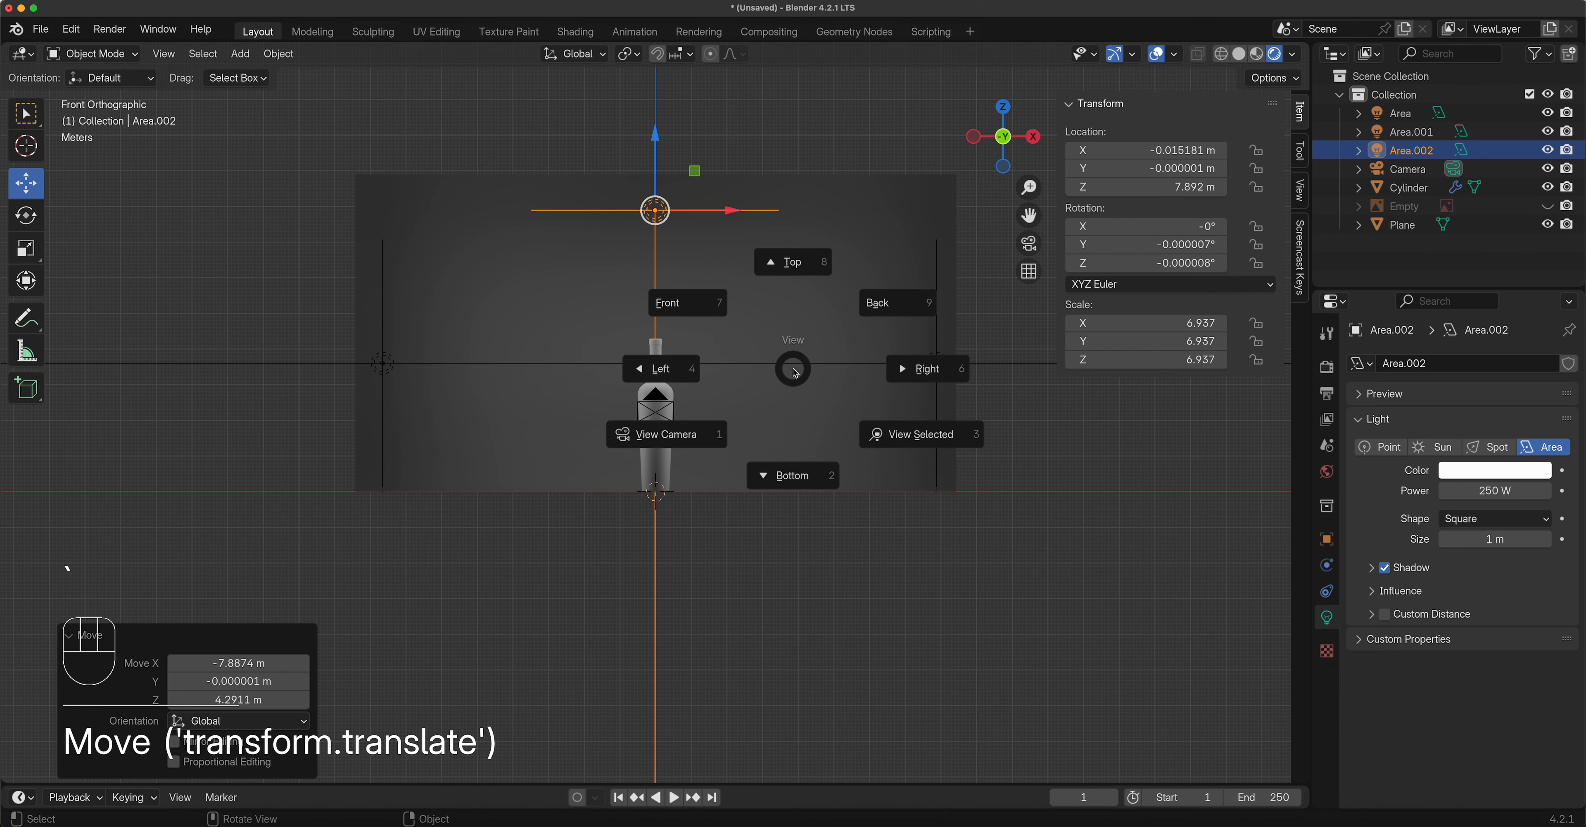
left_click(924, 371)
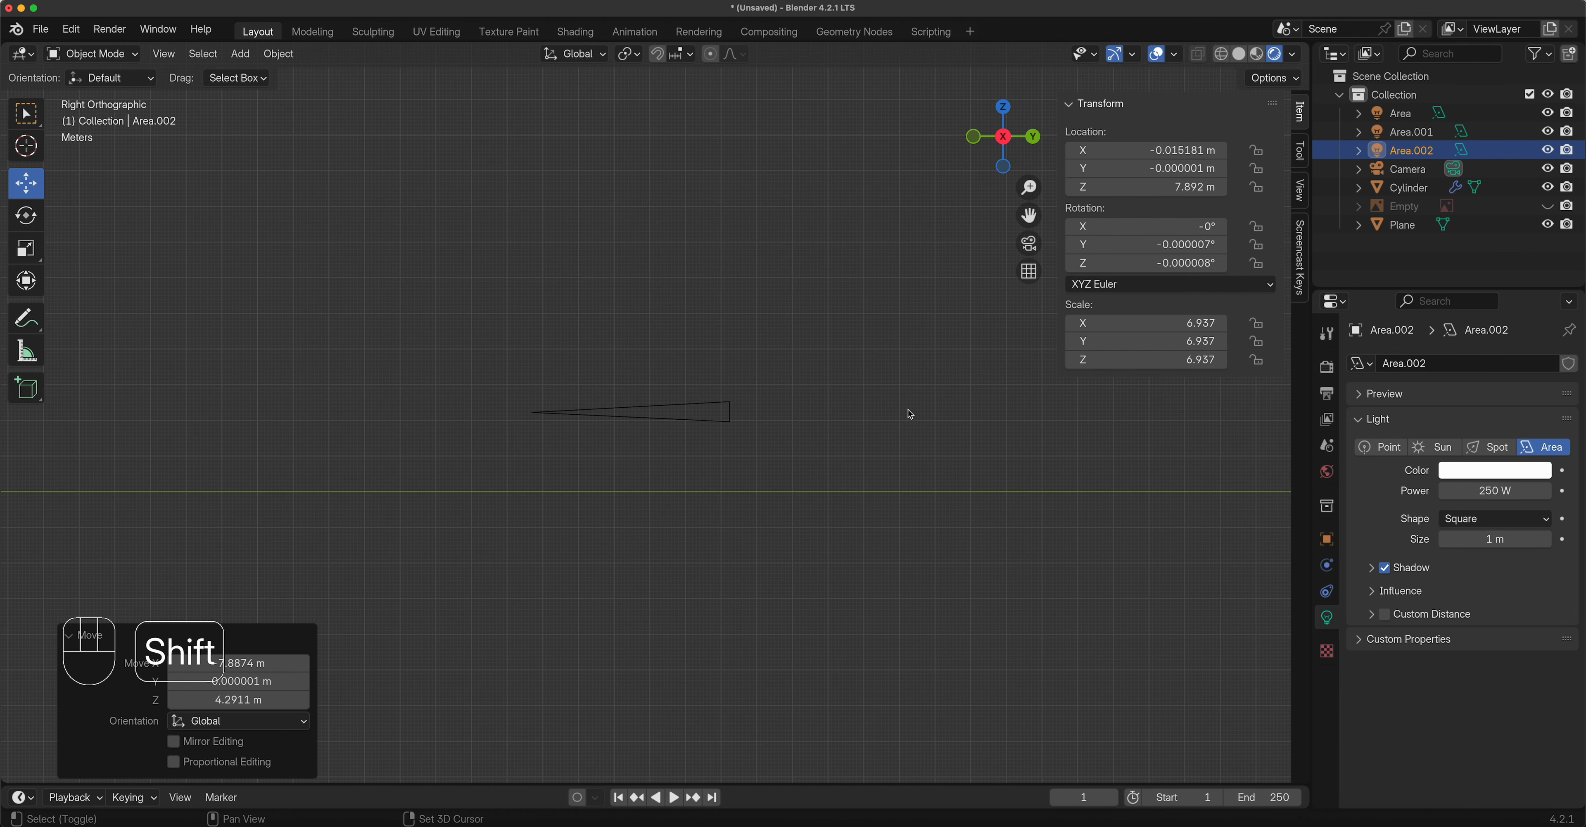
middle_click_drag(910, 414, 776, 447, "shift")
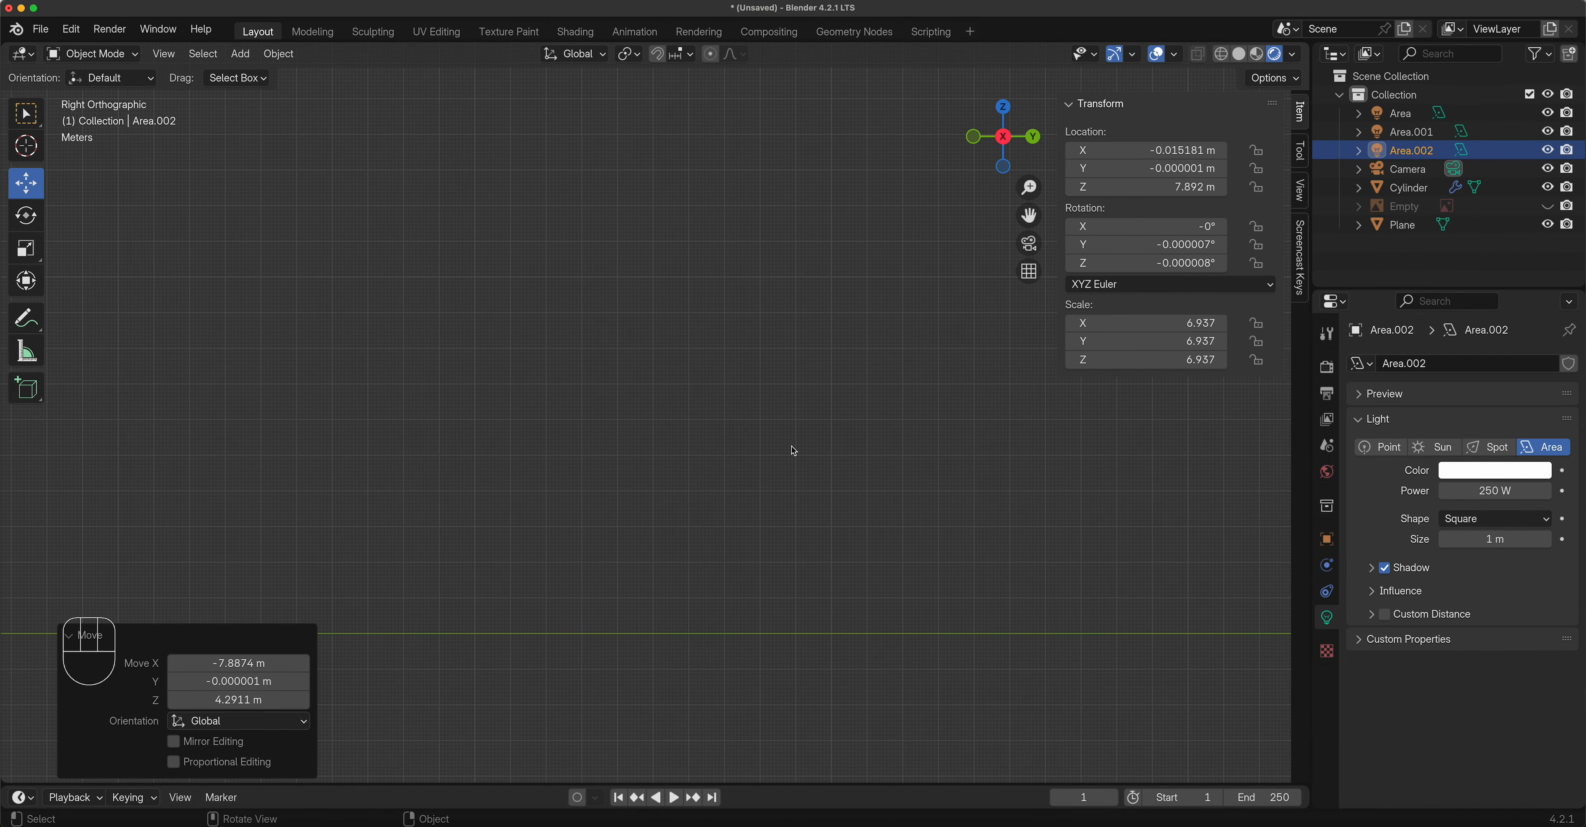
key("KP_Decimal")
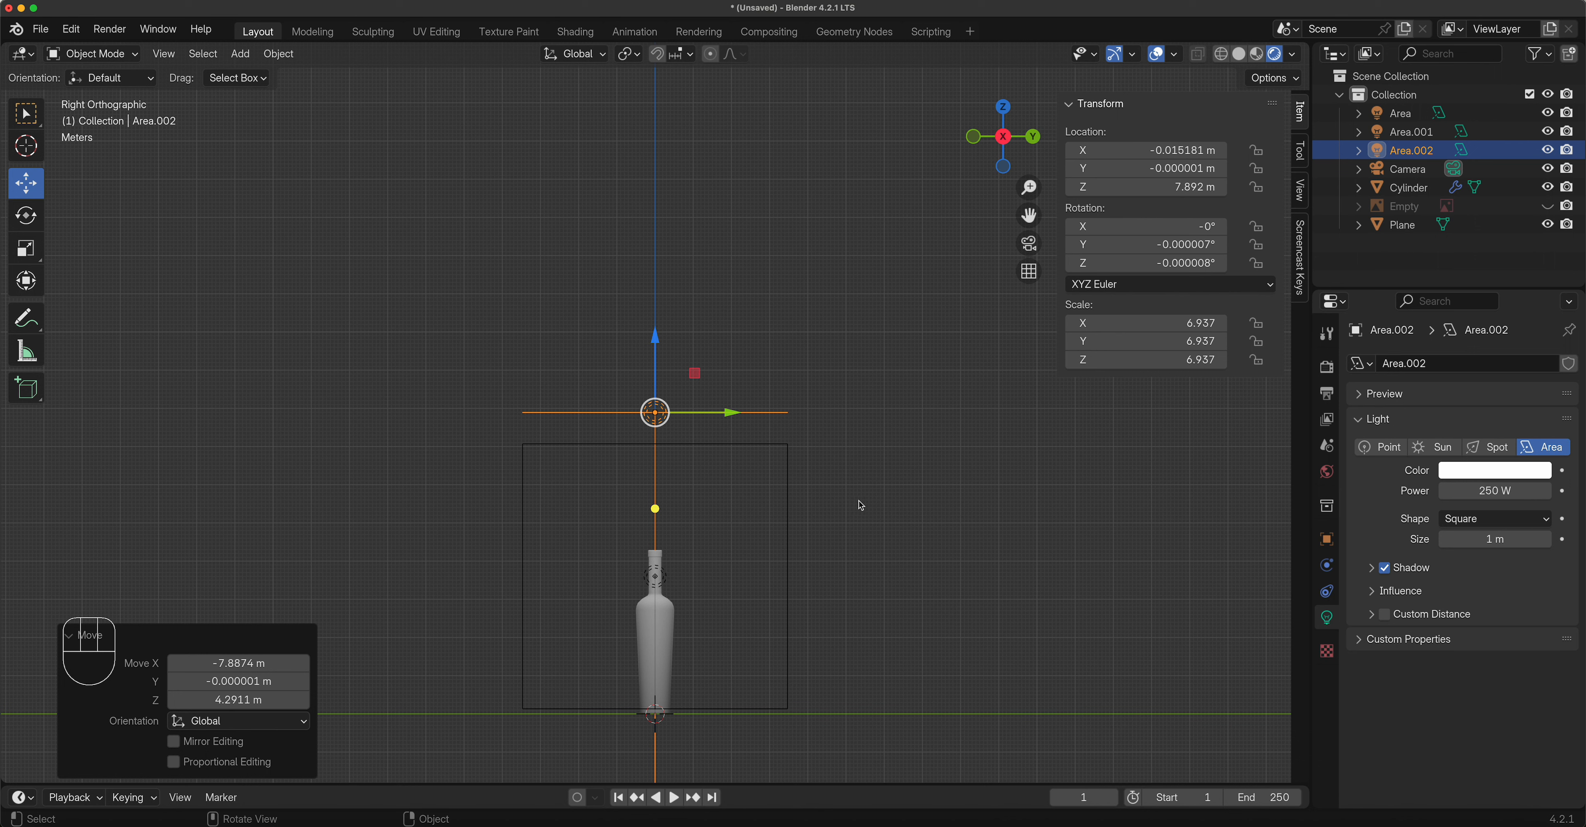
key("r")
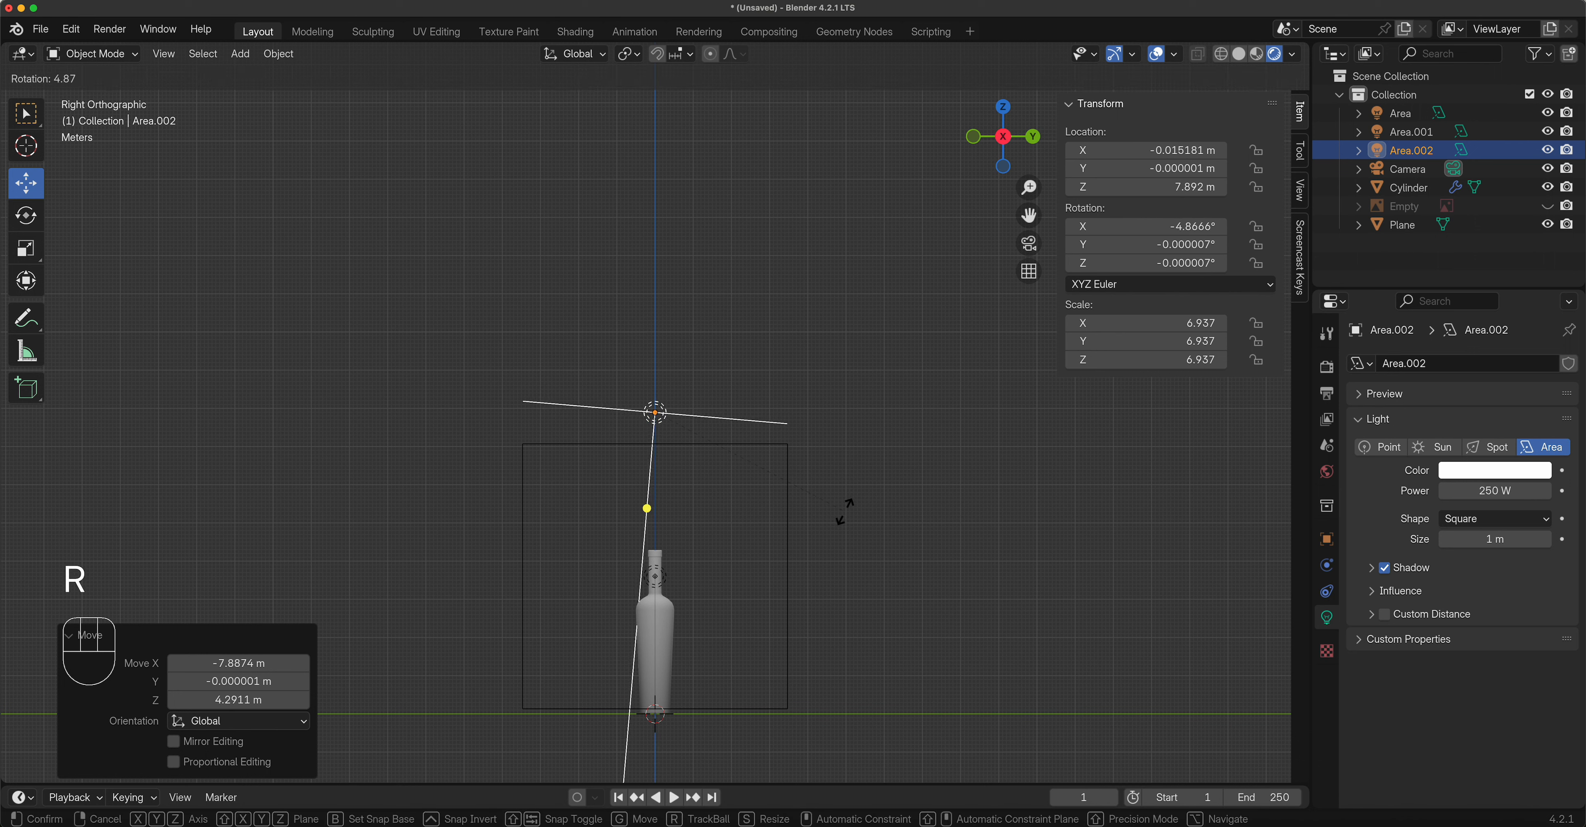
left_click(786, 542)
key("g")
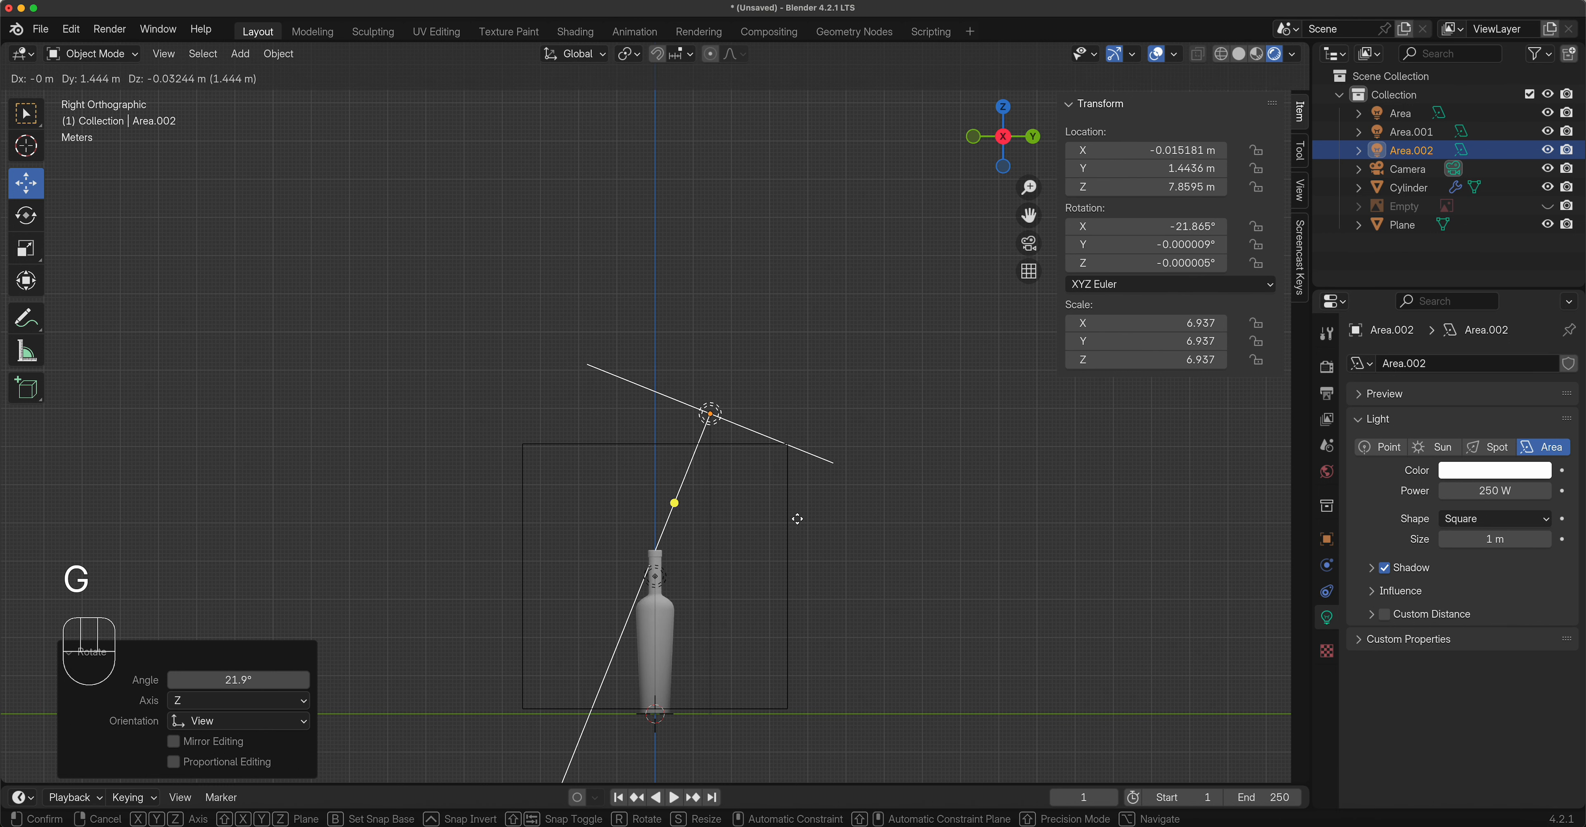
left_click(797, 519)
middle_click_drag(798, 521, 794, 572)
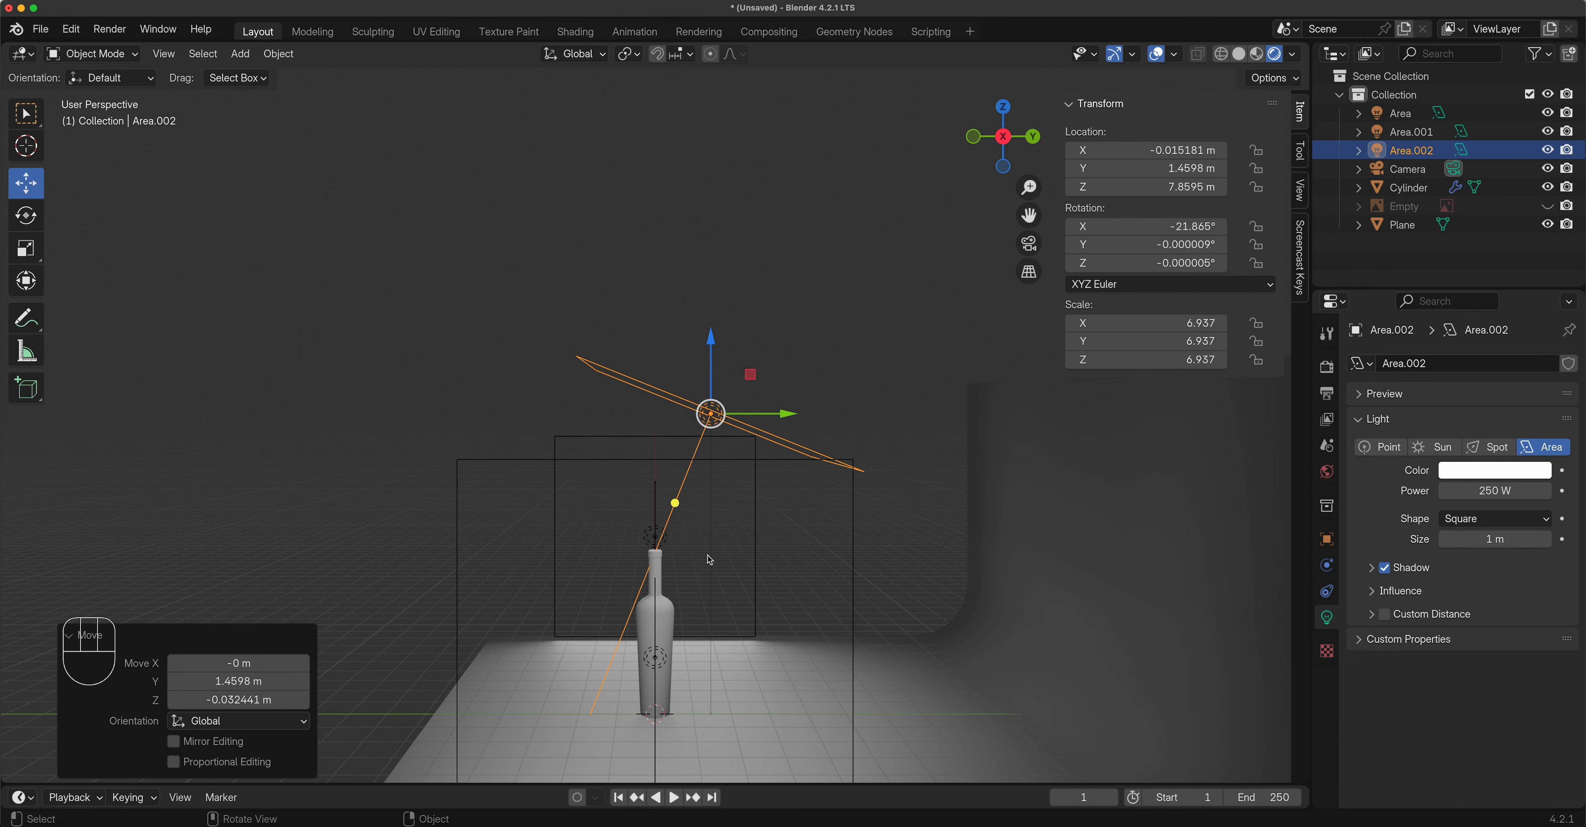
Save the scene as Wine Bottle.blend and shift Area.002 about 0.39 m along Y.
left_click(40, 29)
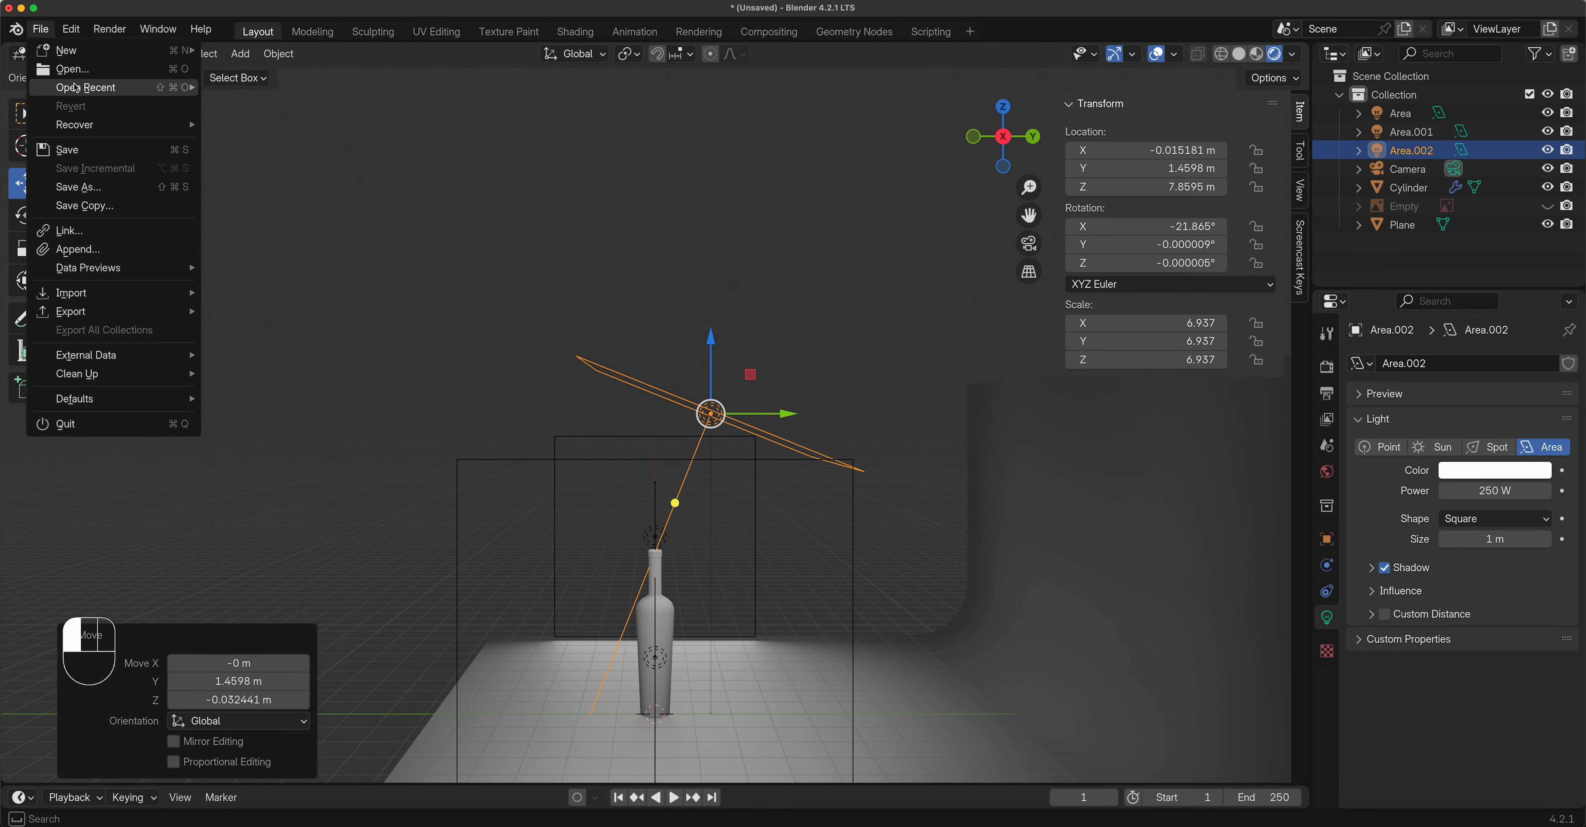
left_click(83, 159)
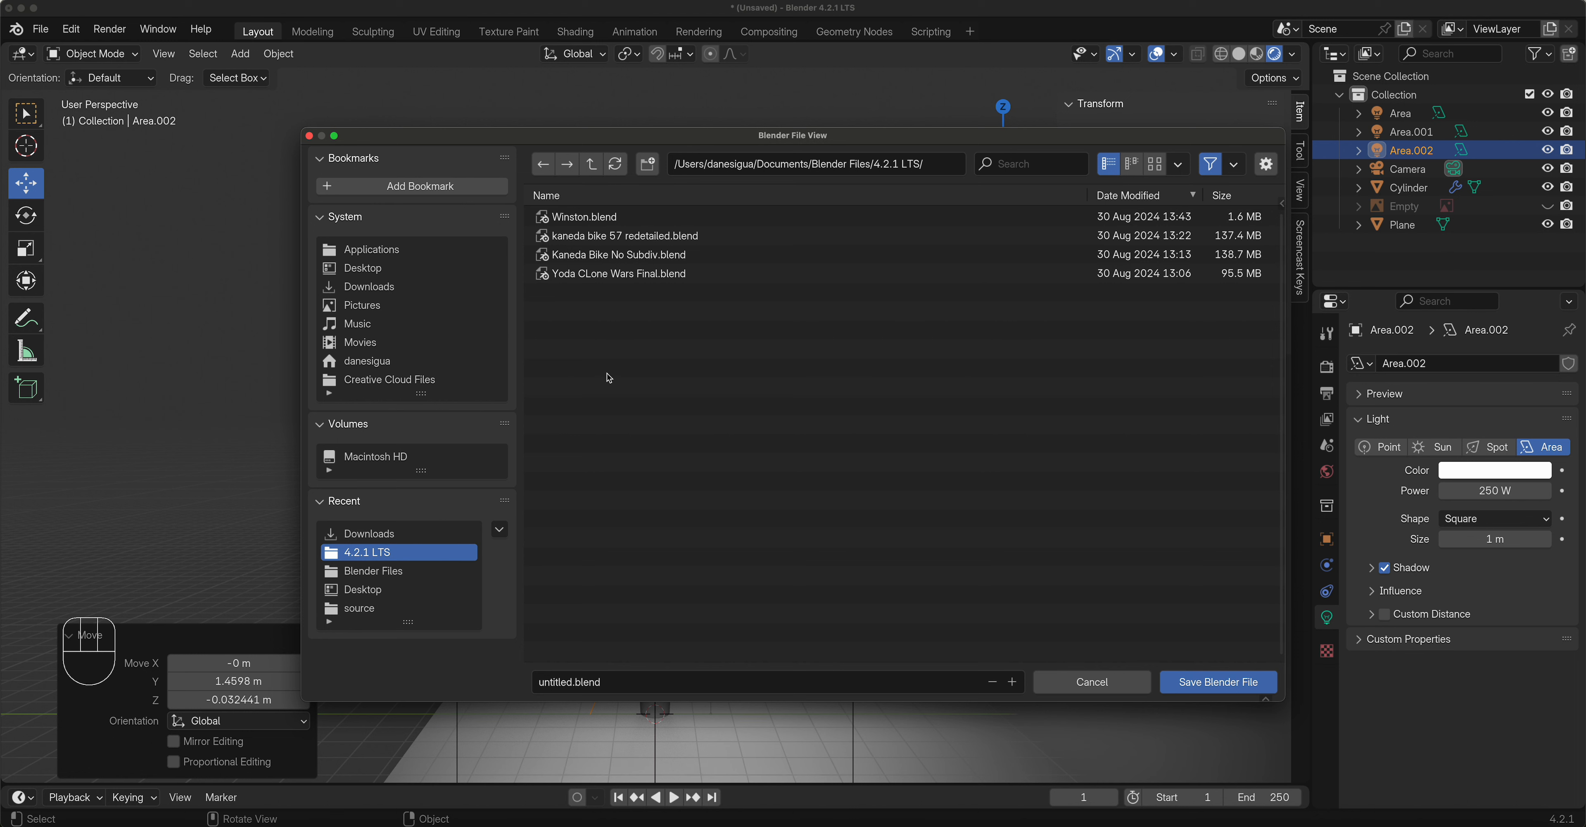
left_click(637, 690)
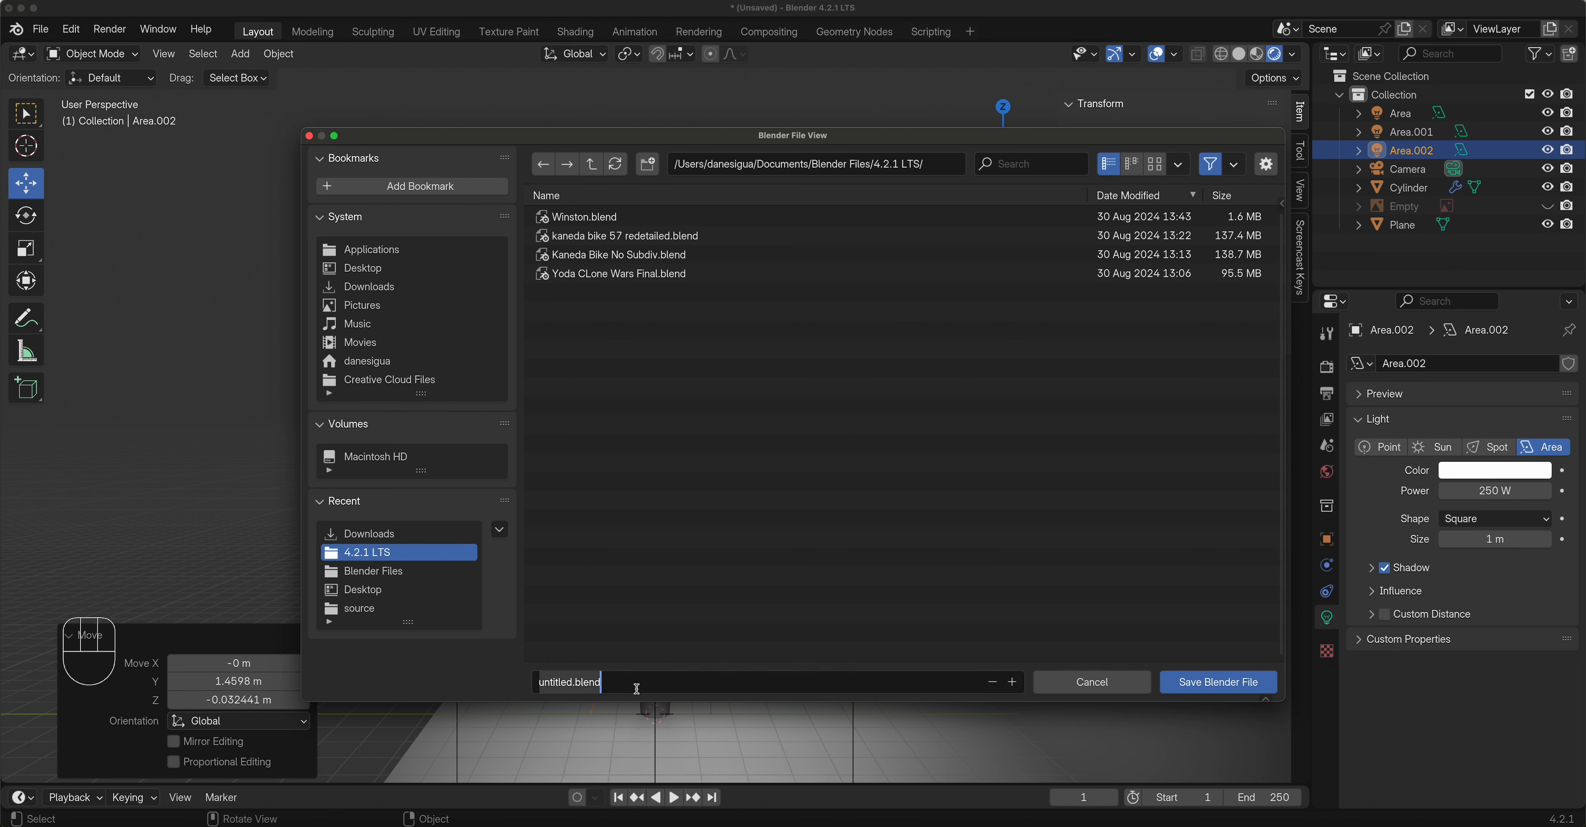
type("Wine Bott")
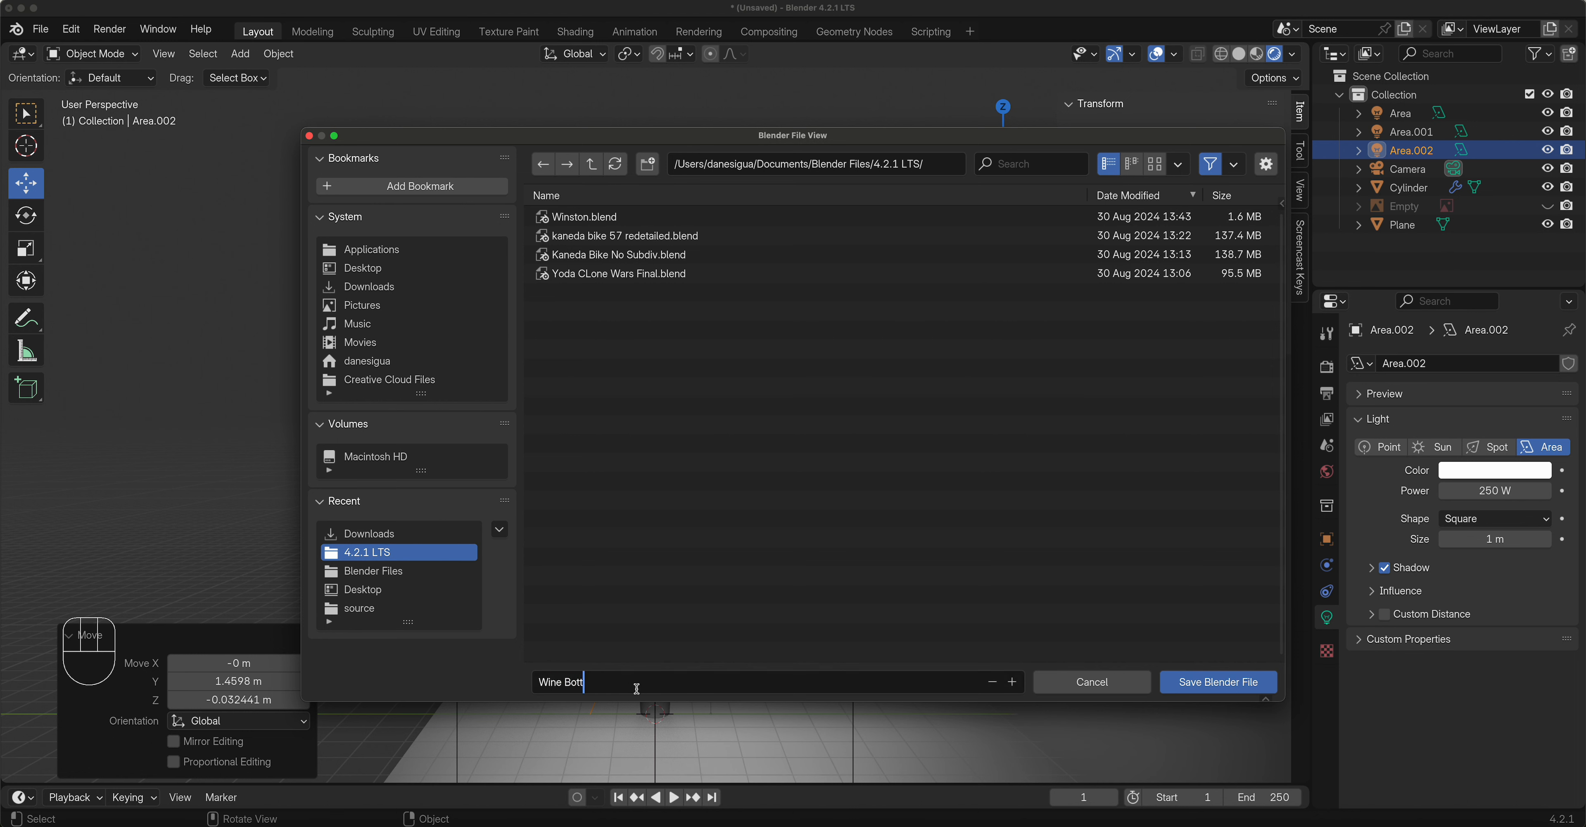
type("le")
left_click(1197, 679)
left_click(1197, 678)
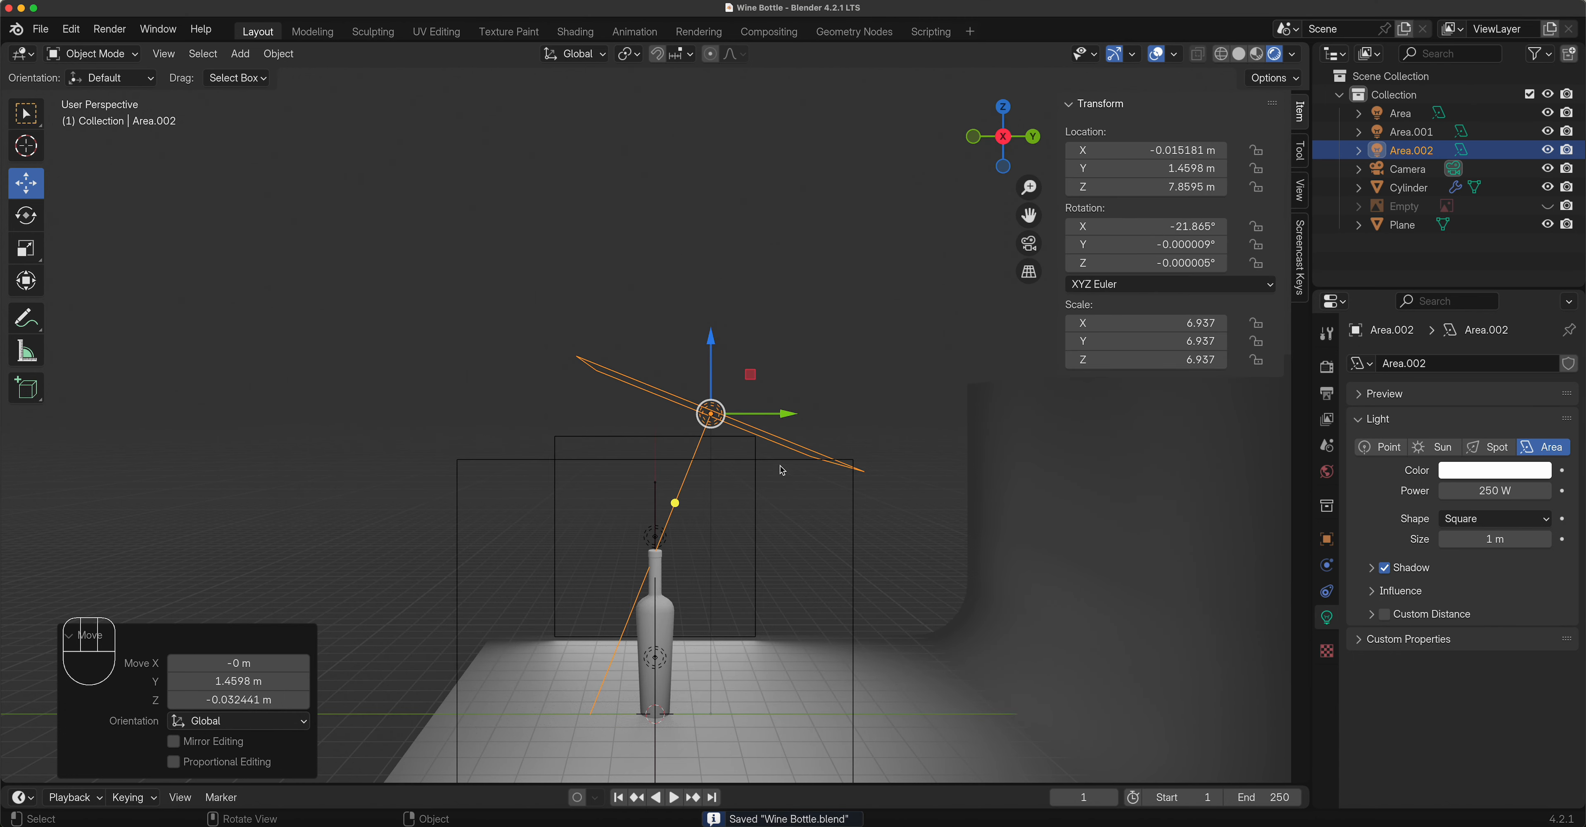
left_click_drag(789, 413, 806, 413)
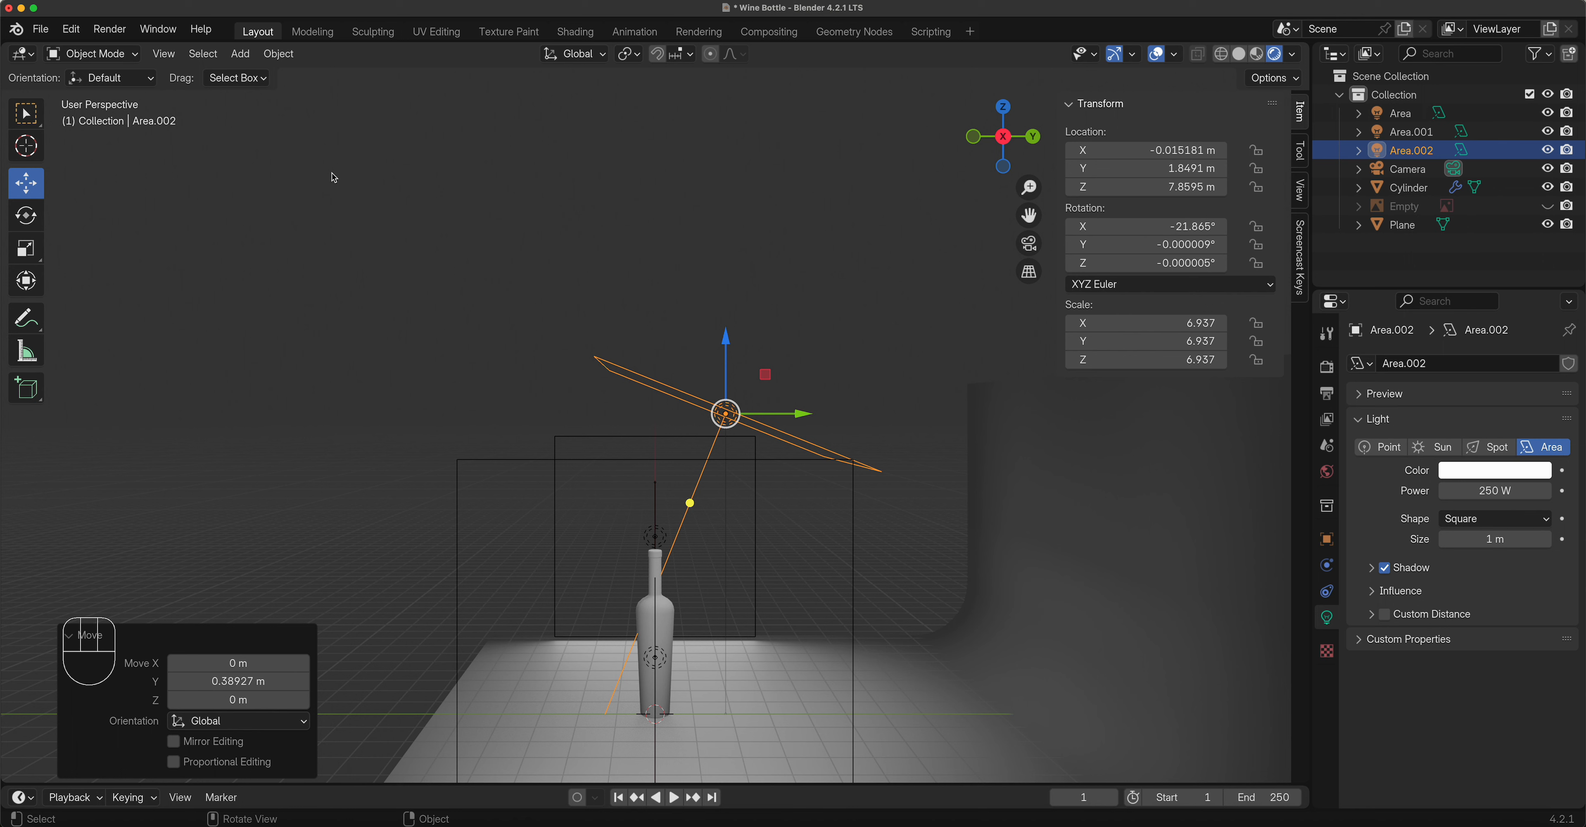
left_click(249, 53)
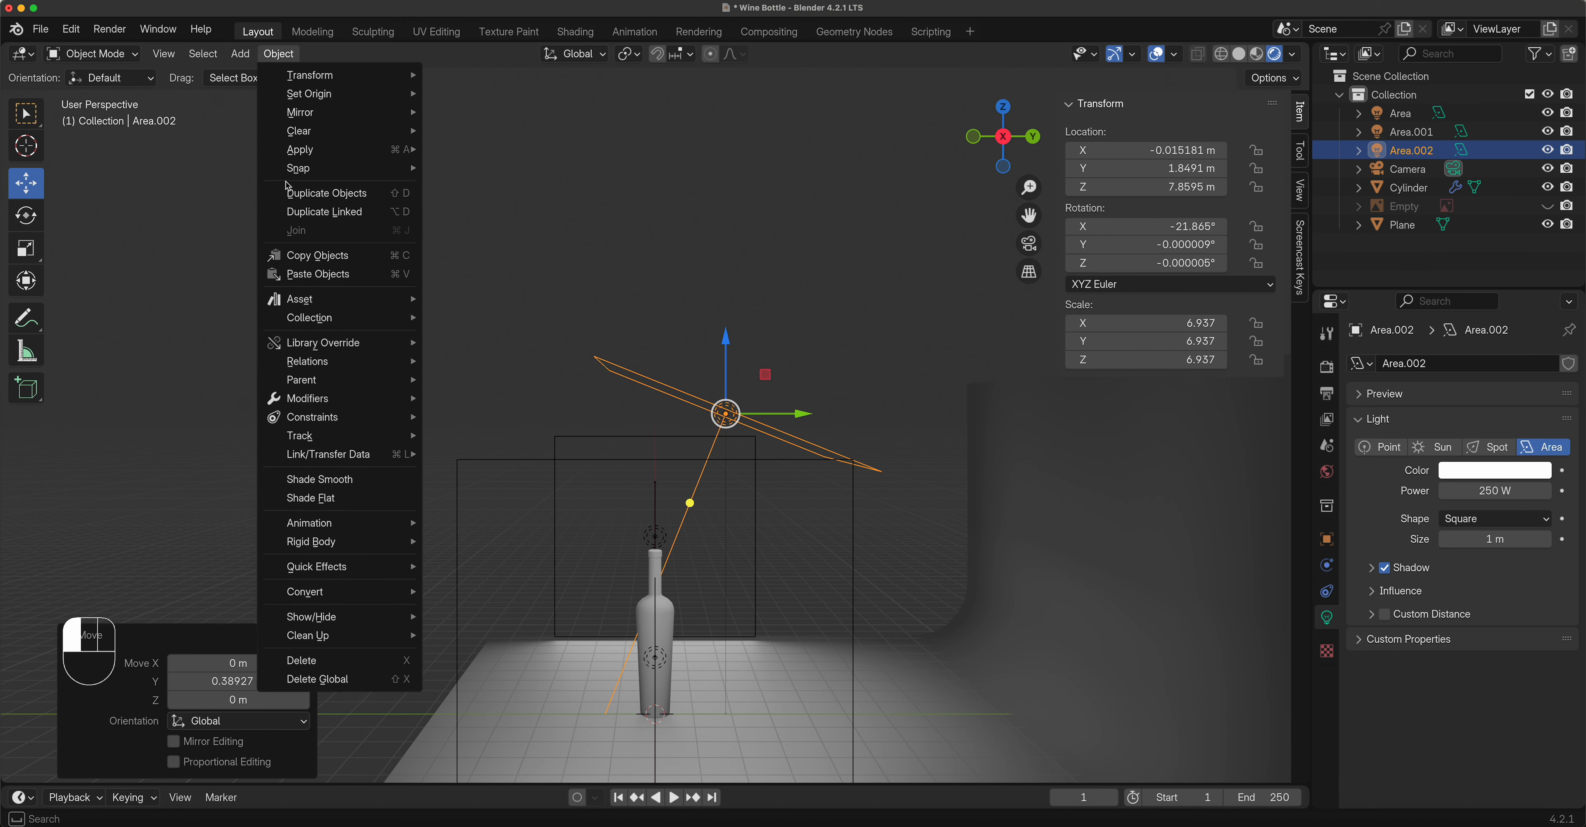
Add a point light, then raise it and move it back toward the backdrop.
mouse_move(264, 299)
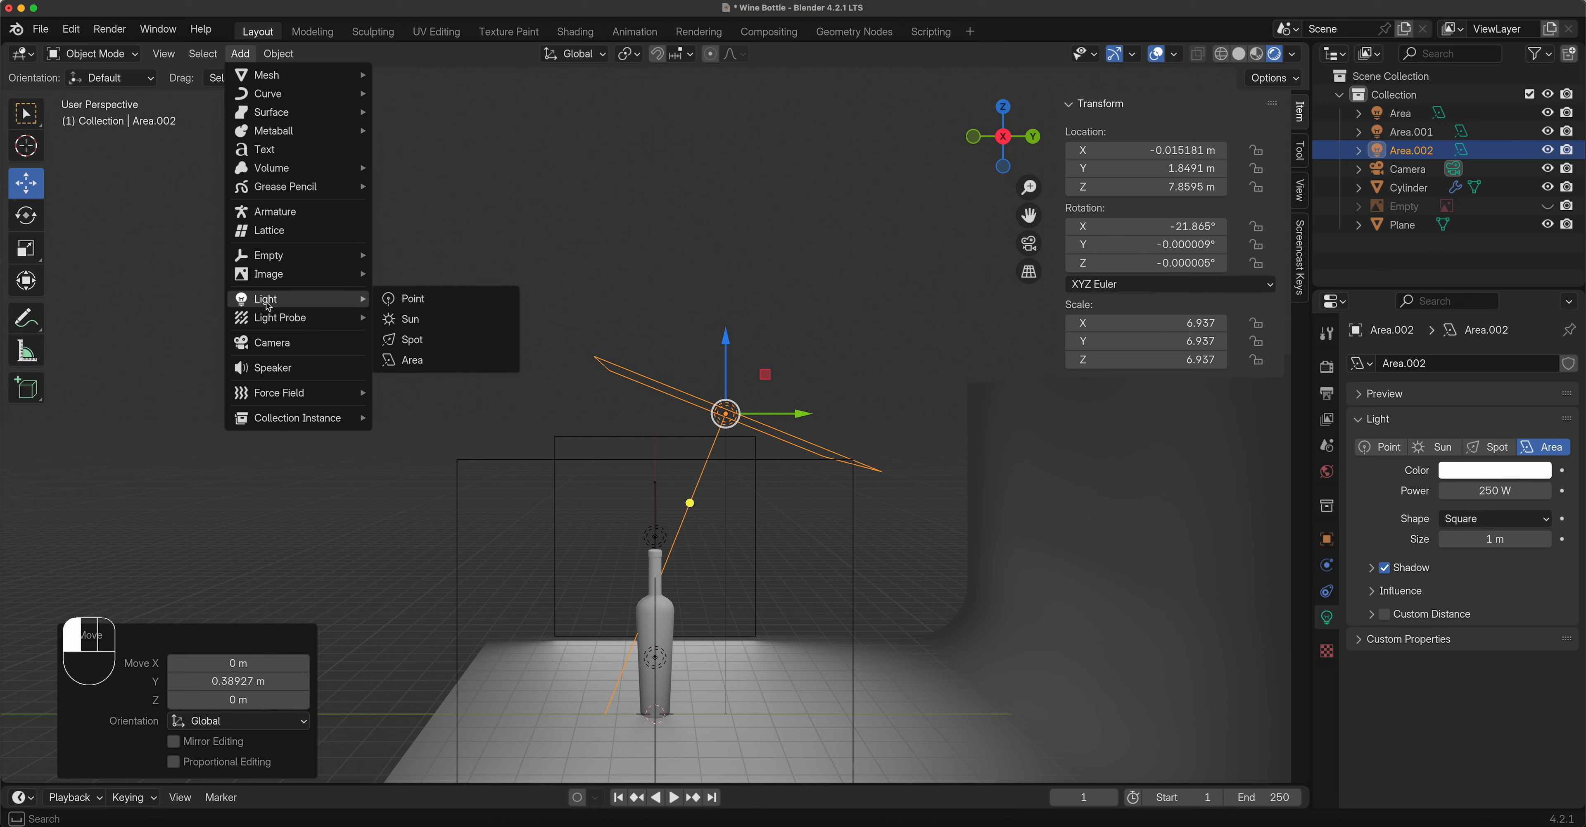
left_click(431, 296)
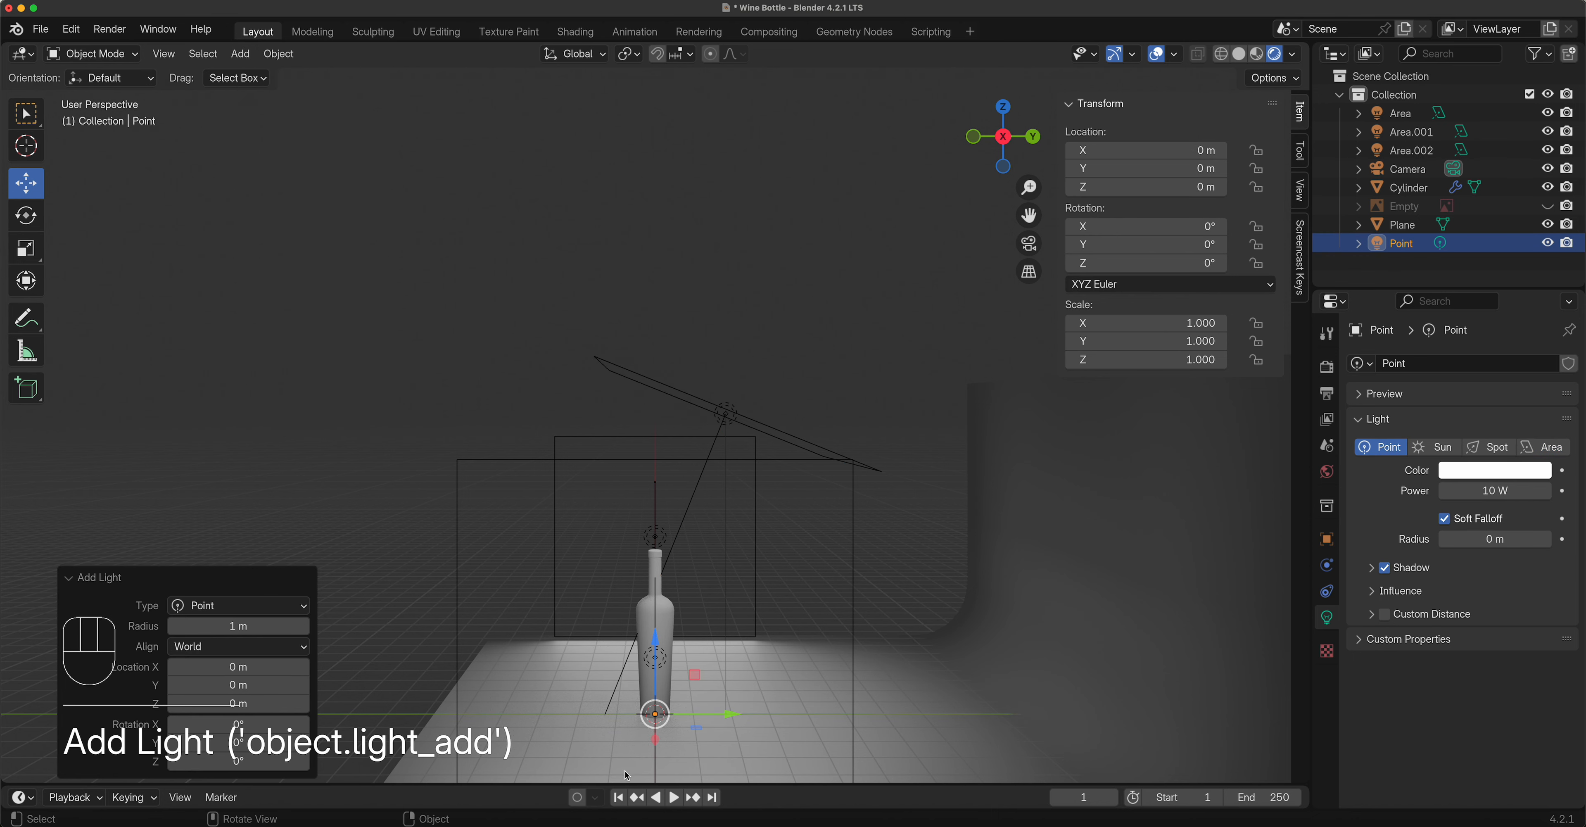
middle_click_drag(669, 692, 746, 654)
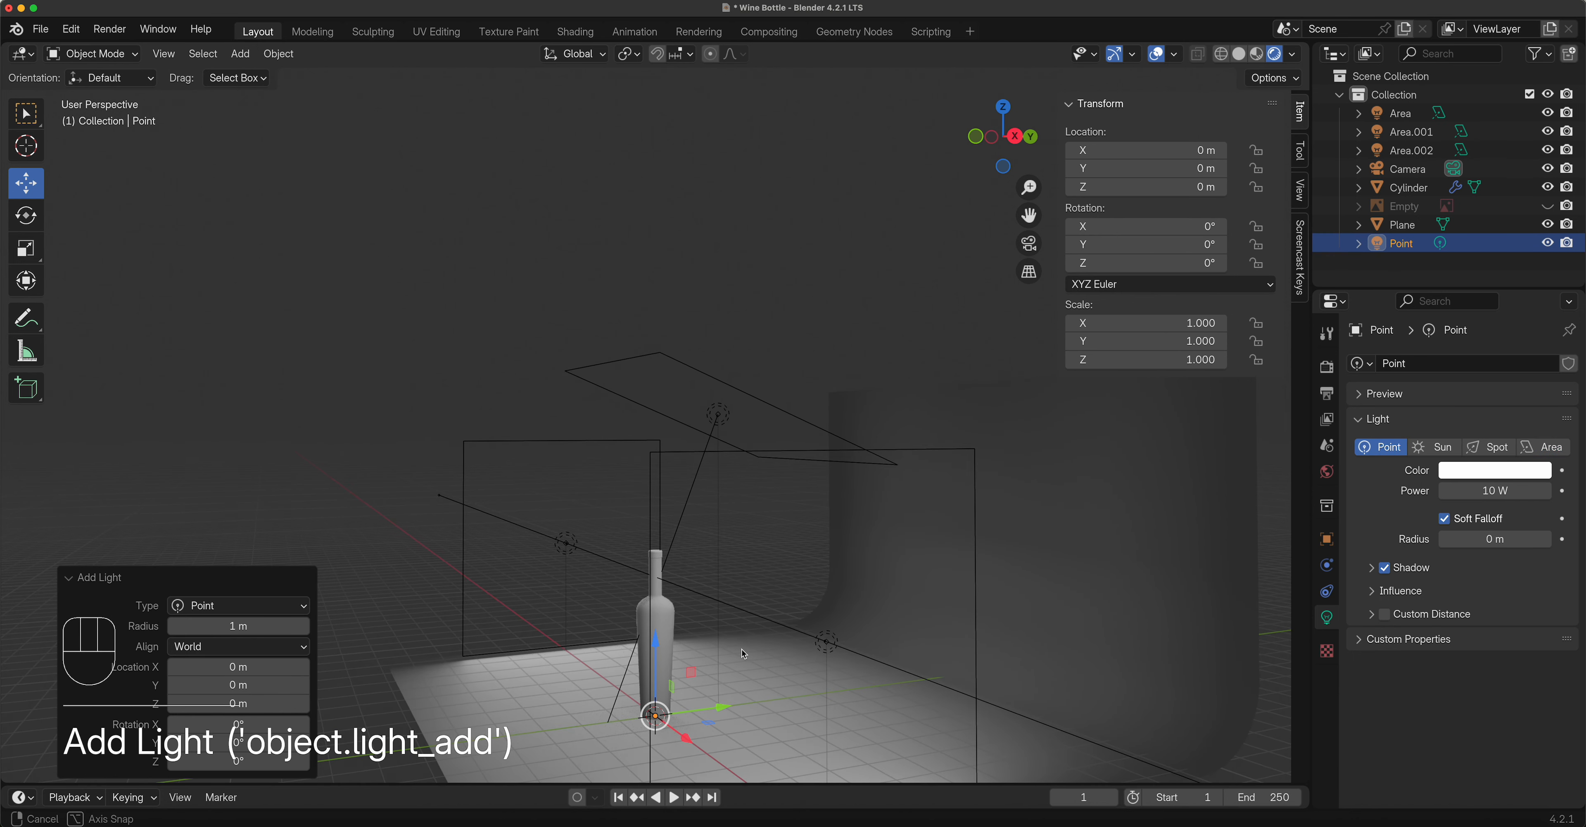
left_click_drag(655, 643, 651, 555)
left_click_drag(727, 626, 979, 621)
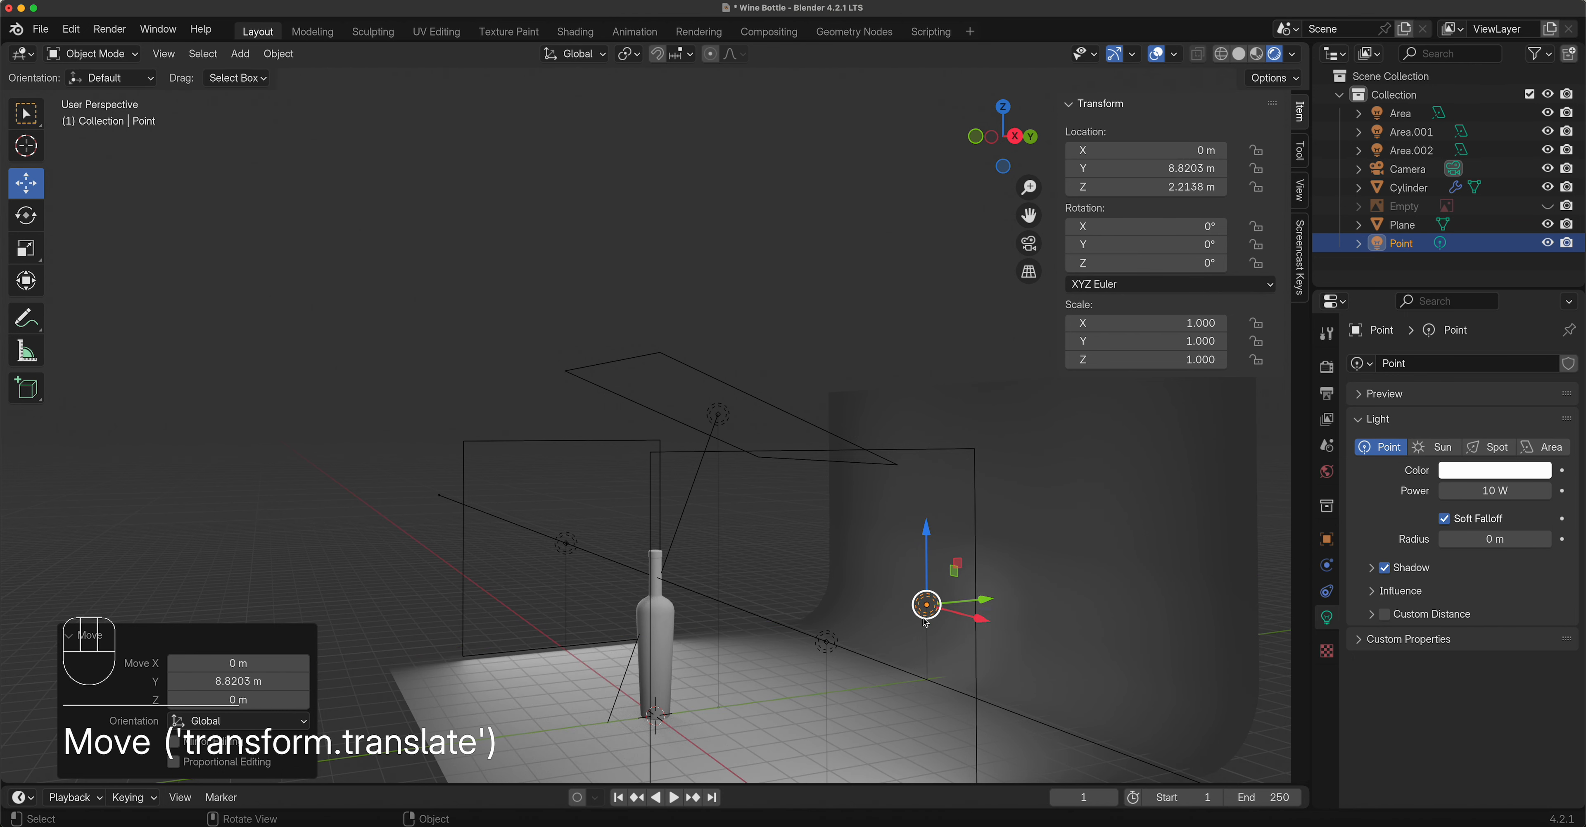
middle_click_drag(925, 623, 807, 506, "shift")
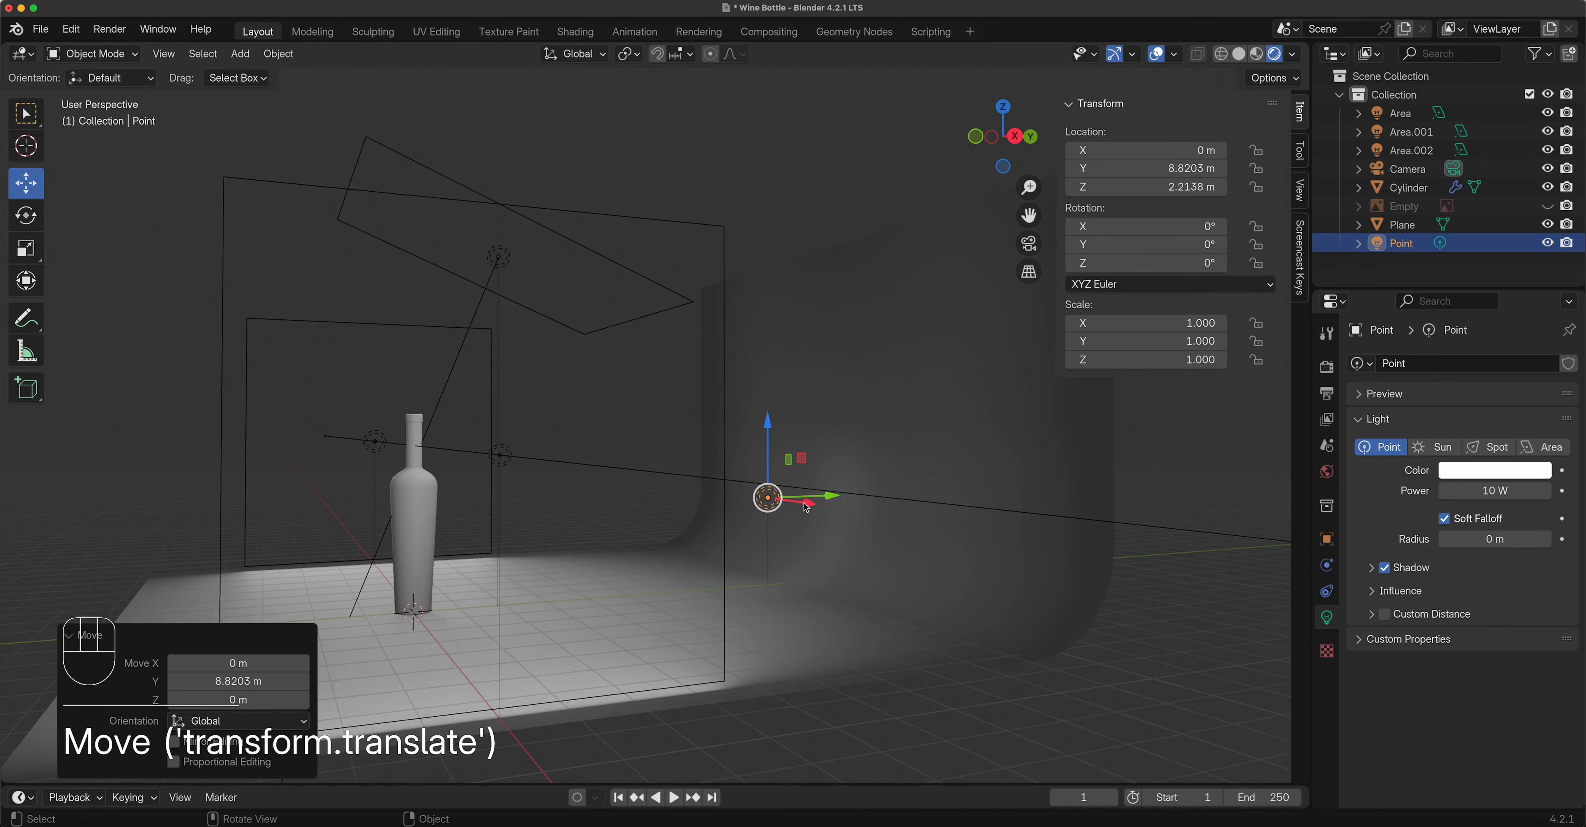
scroll(806, 506, "up", 1)
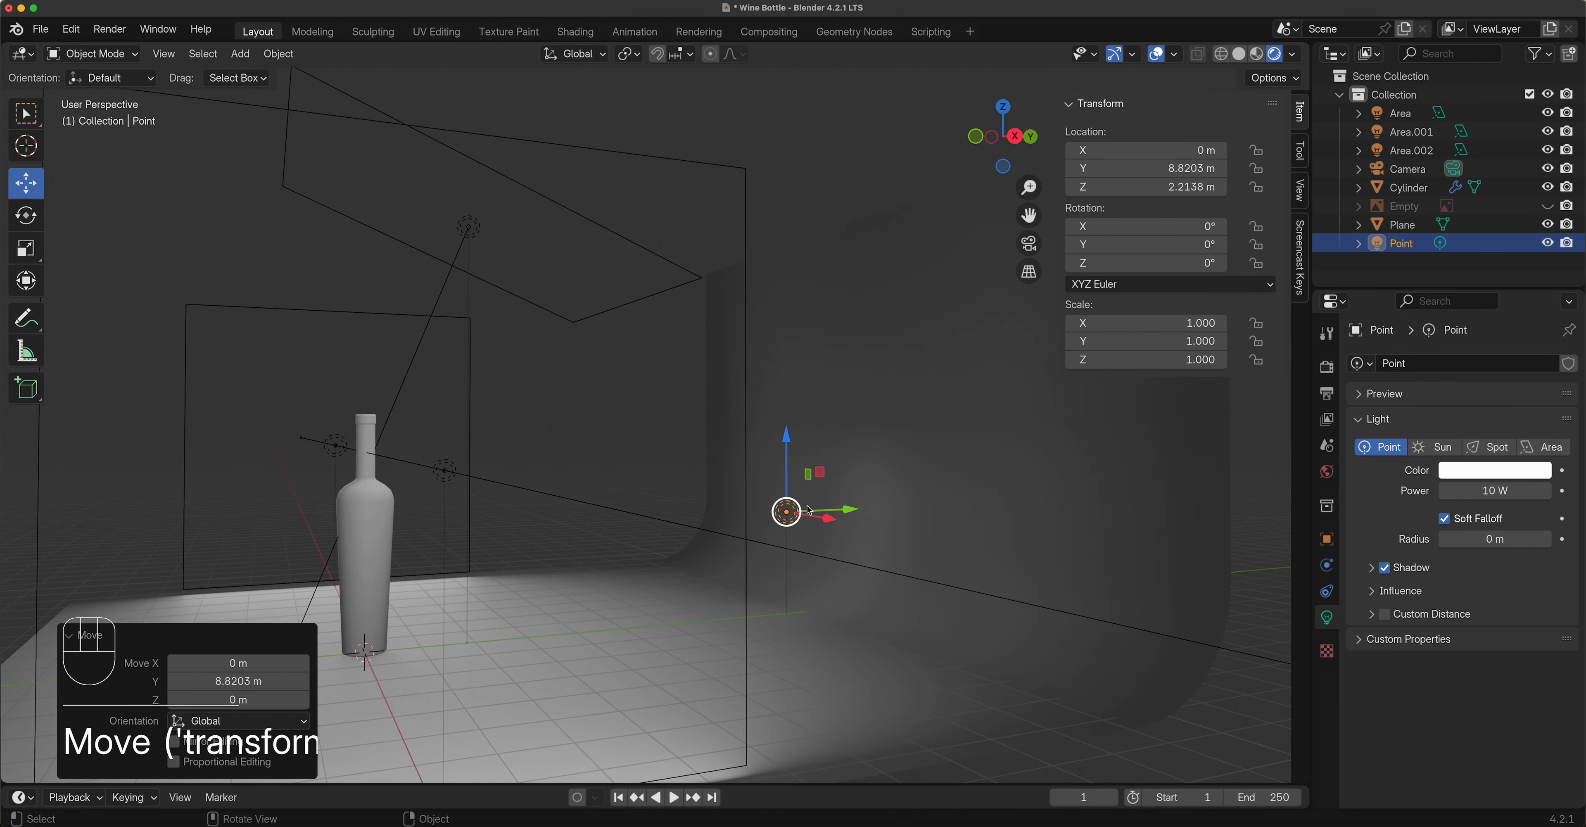
Set the point light's power to 50 W and its radius to 4.08 m.
left_click(1497, 493)
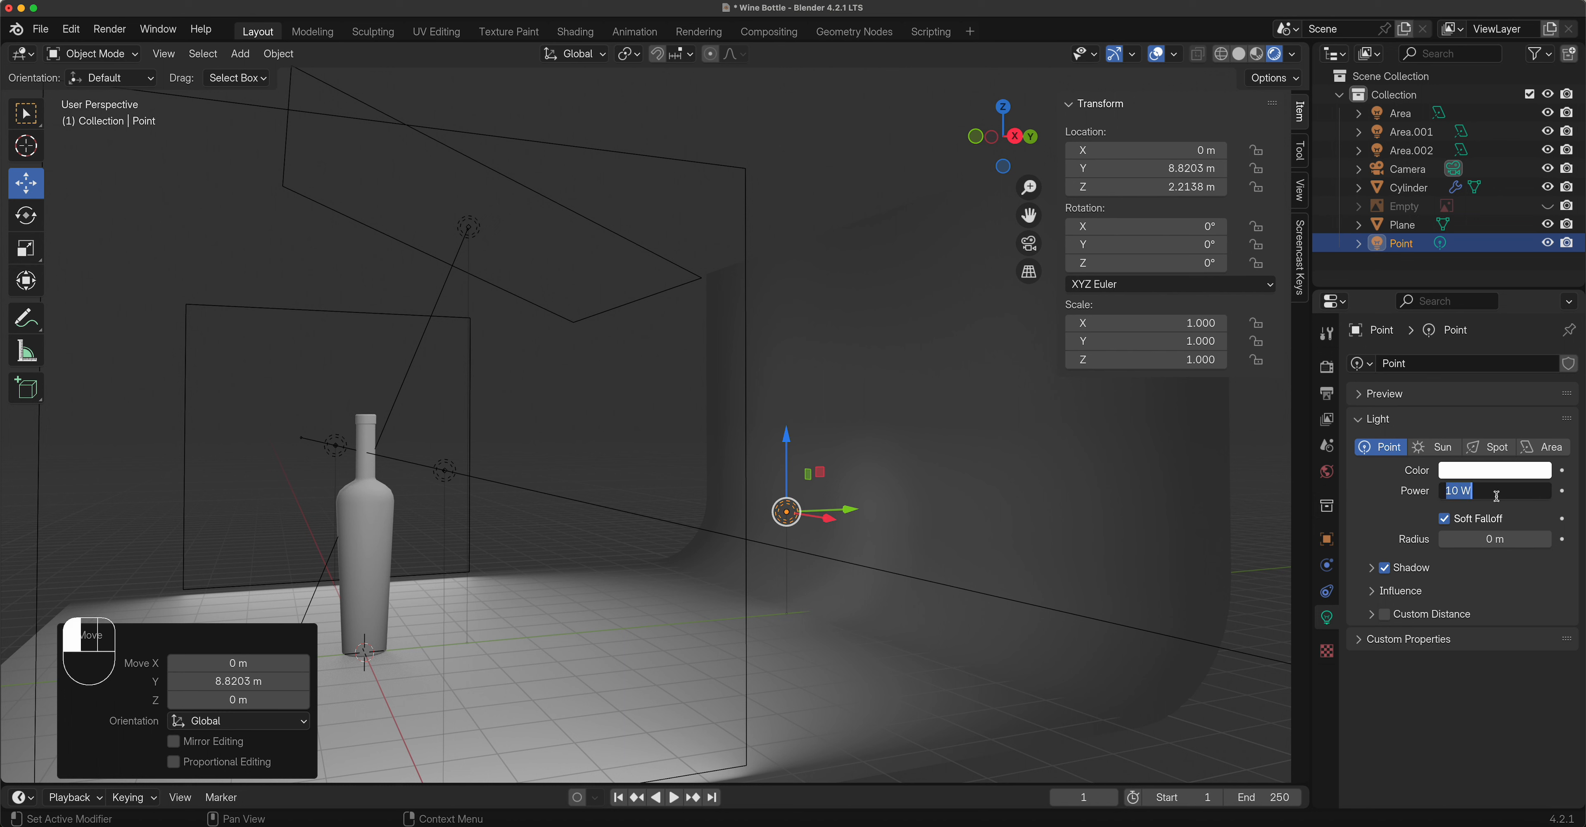
type("50")
key("Return")
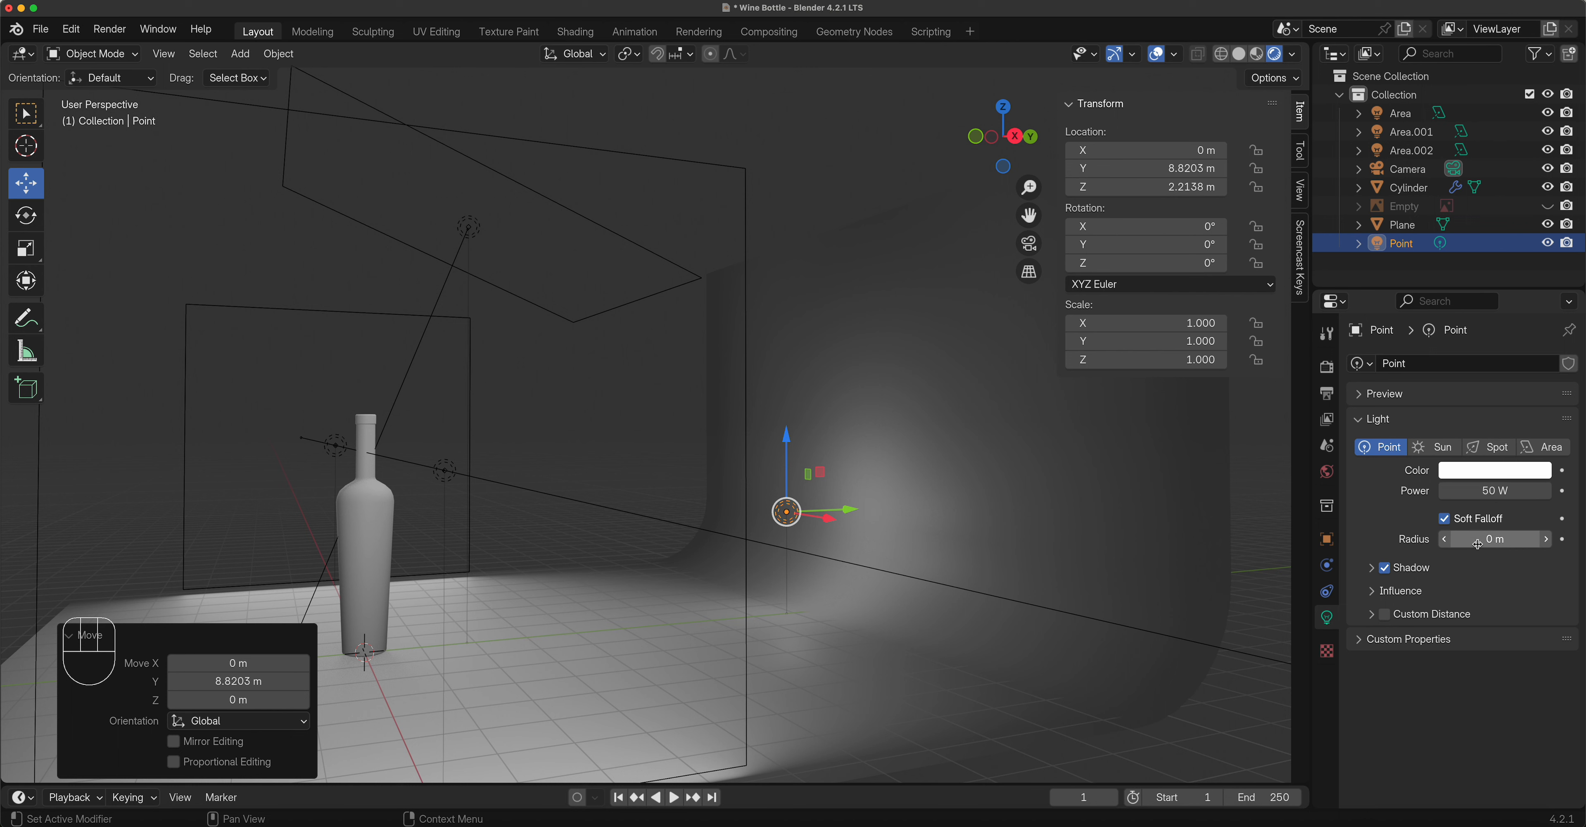
left_click(1496, 539)
left_click_drag(1496, 539, 1561, 539)
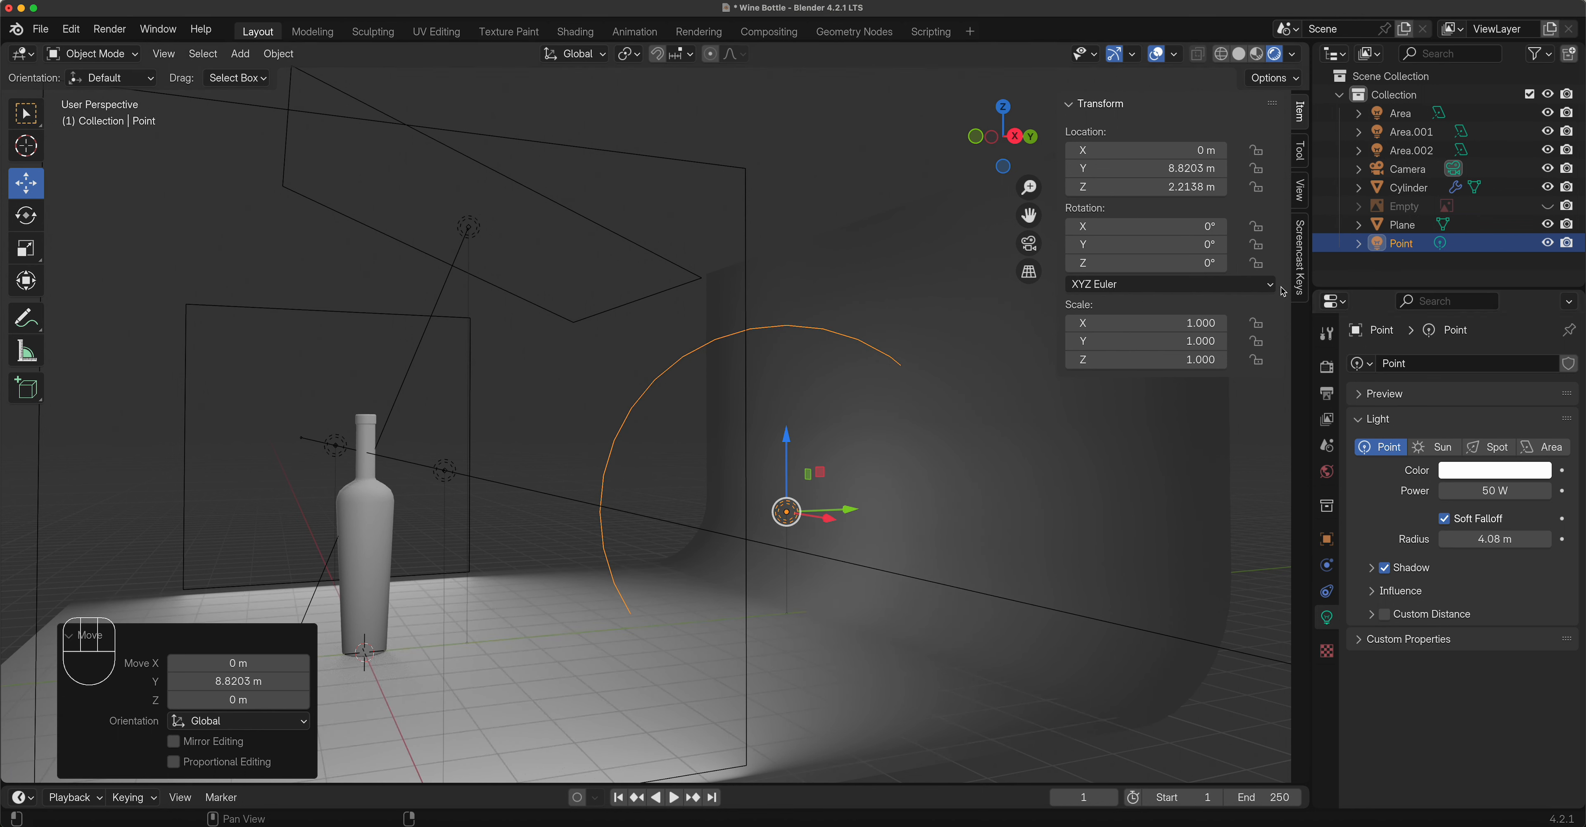
Switch to camera view, hide the sidebar and raise the point light to 150 W.
left_click(1029, 243)
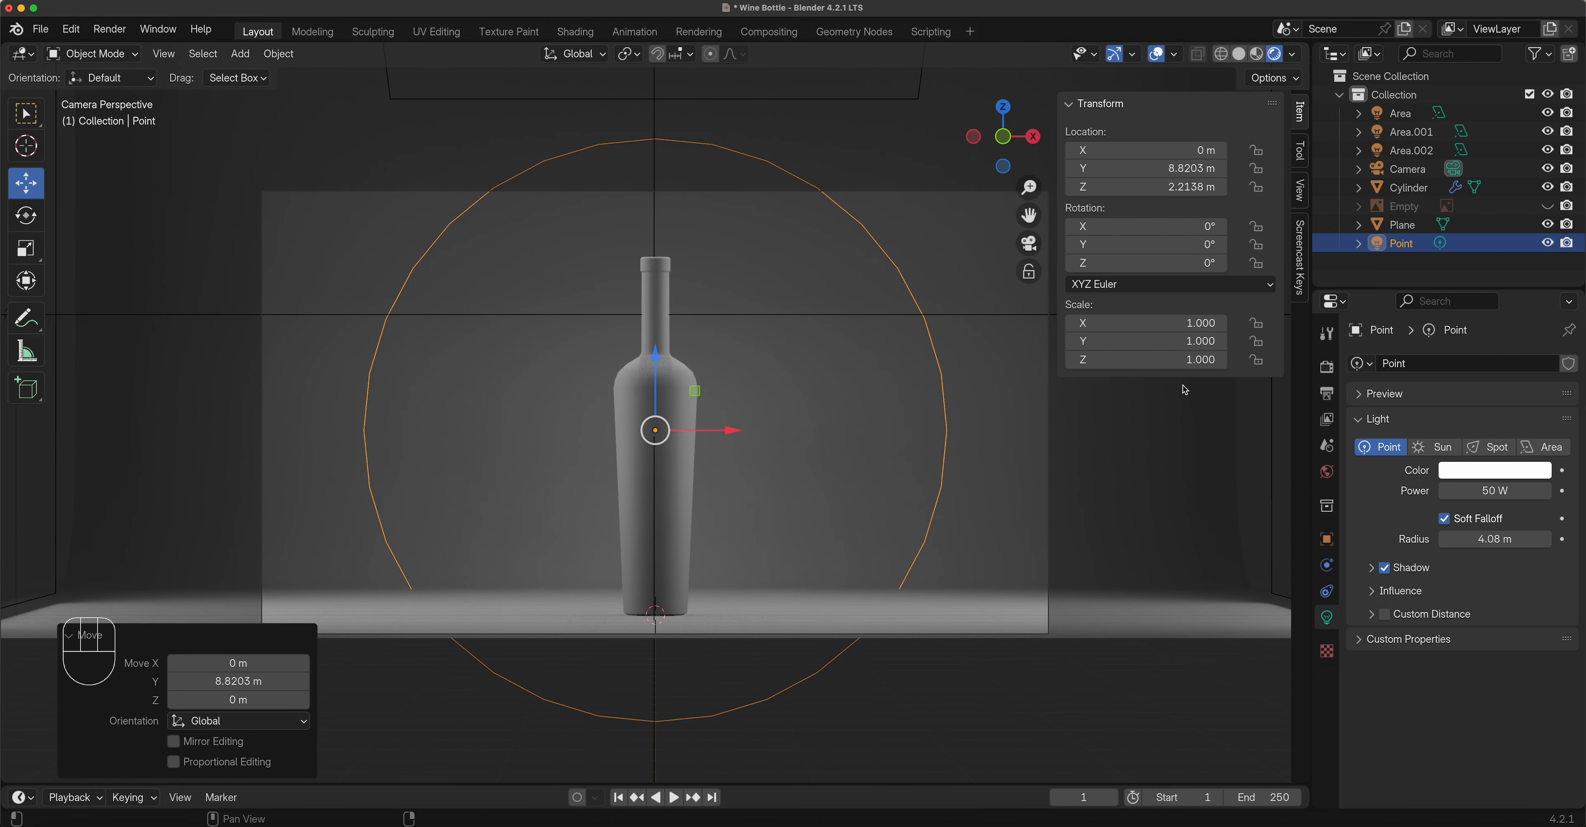
key("n")
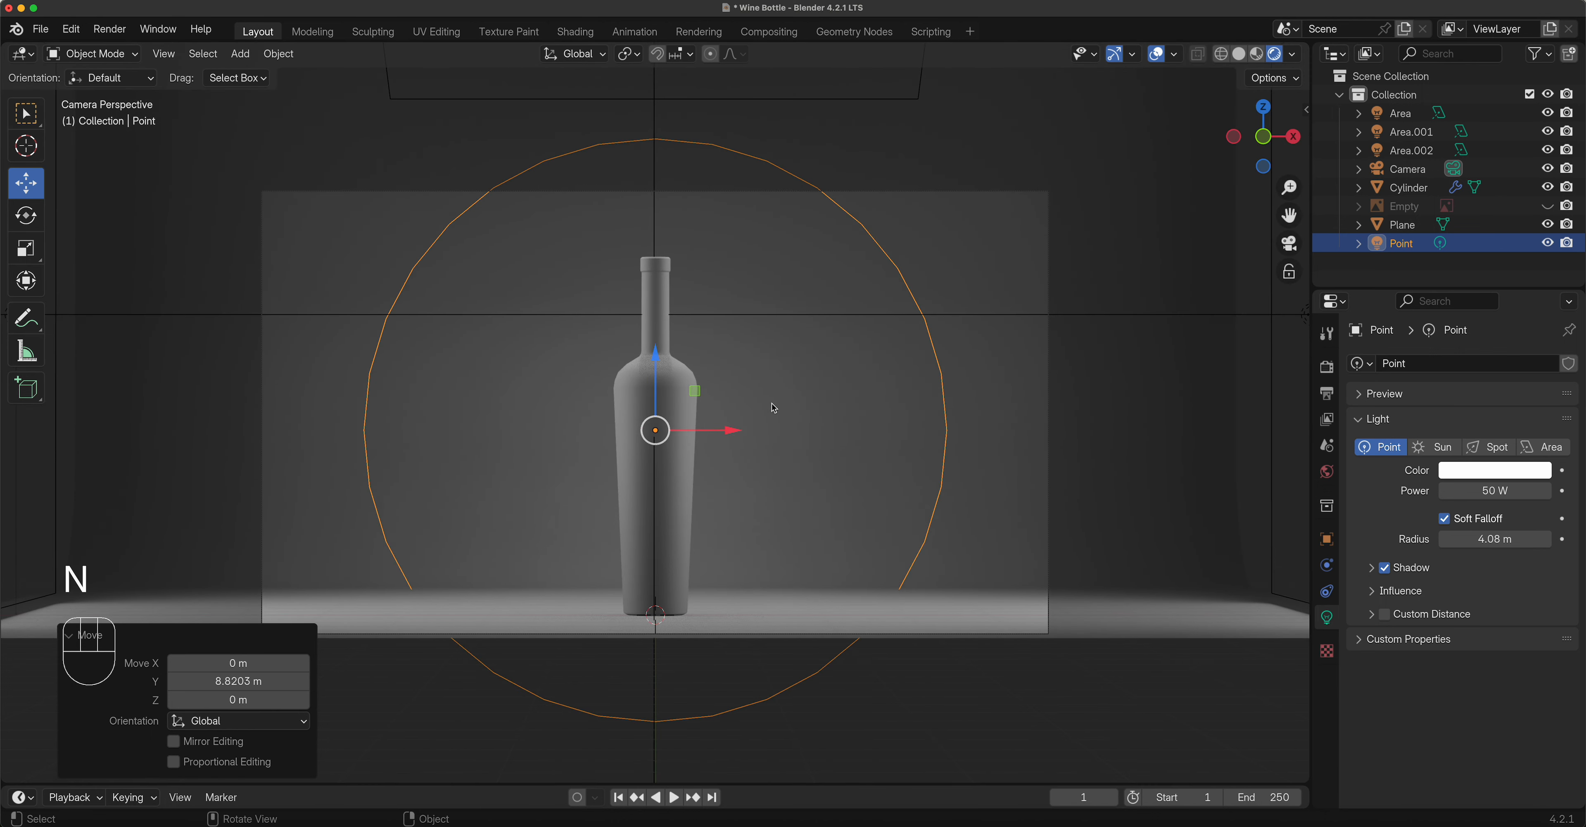
left_click(1496, 492)
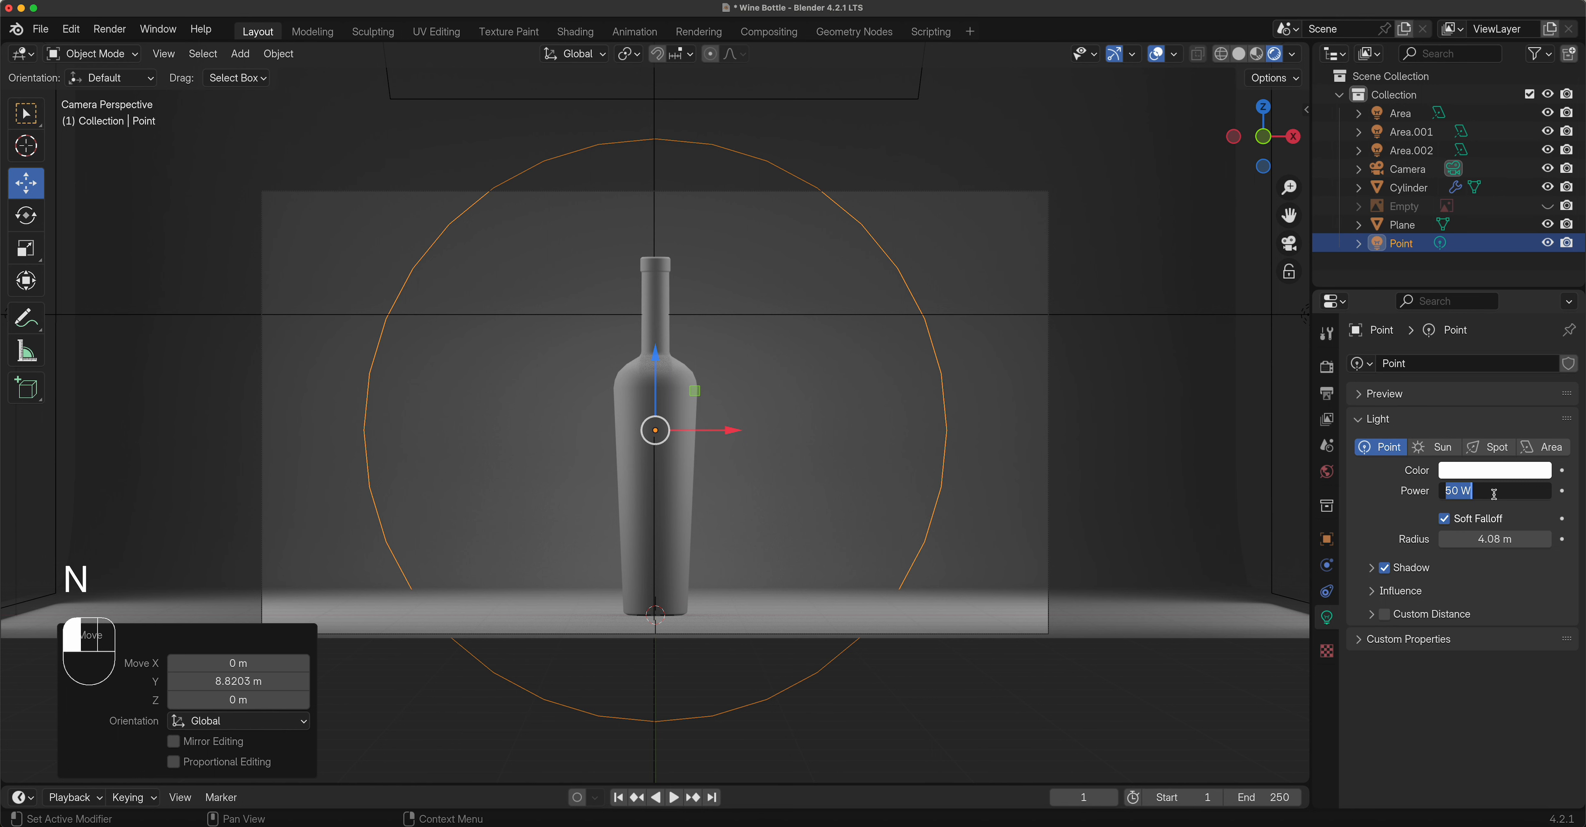
type("150")
key("Return")
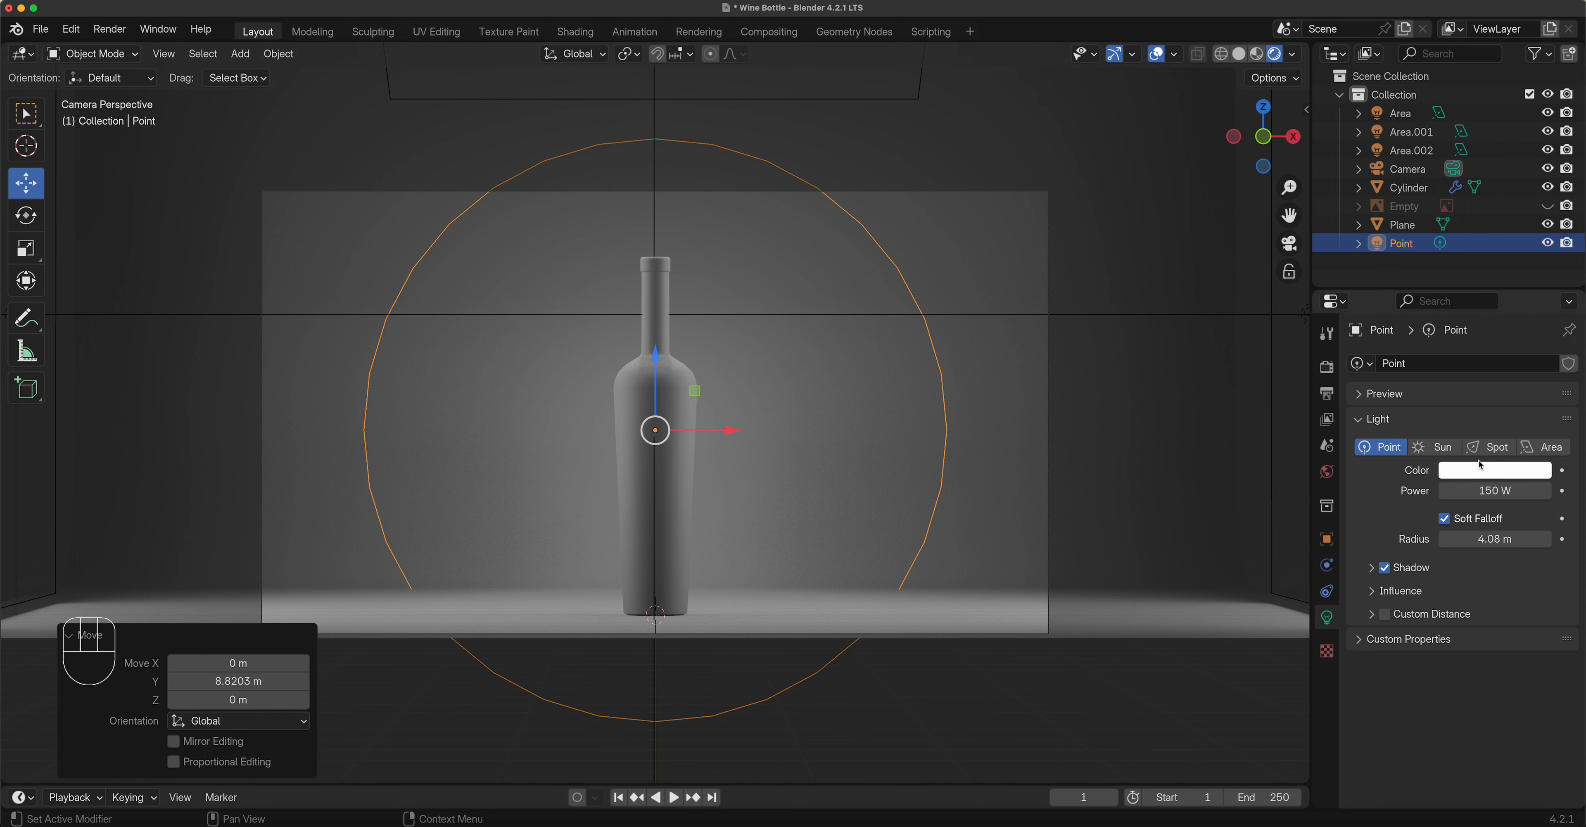
Change the point light's colour to a saturated red.
left_click(1487, 470)
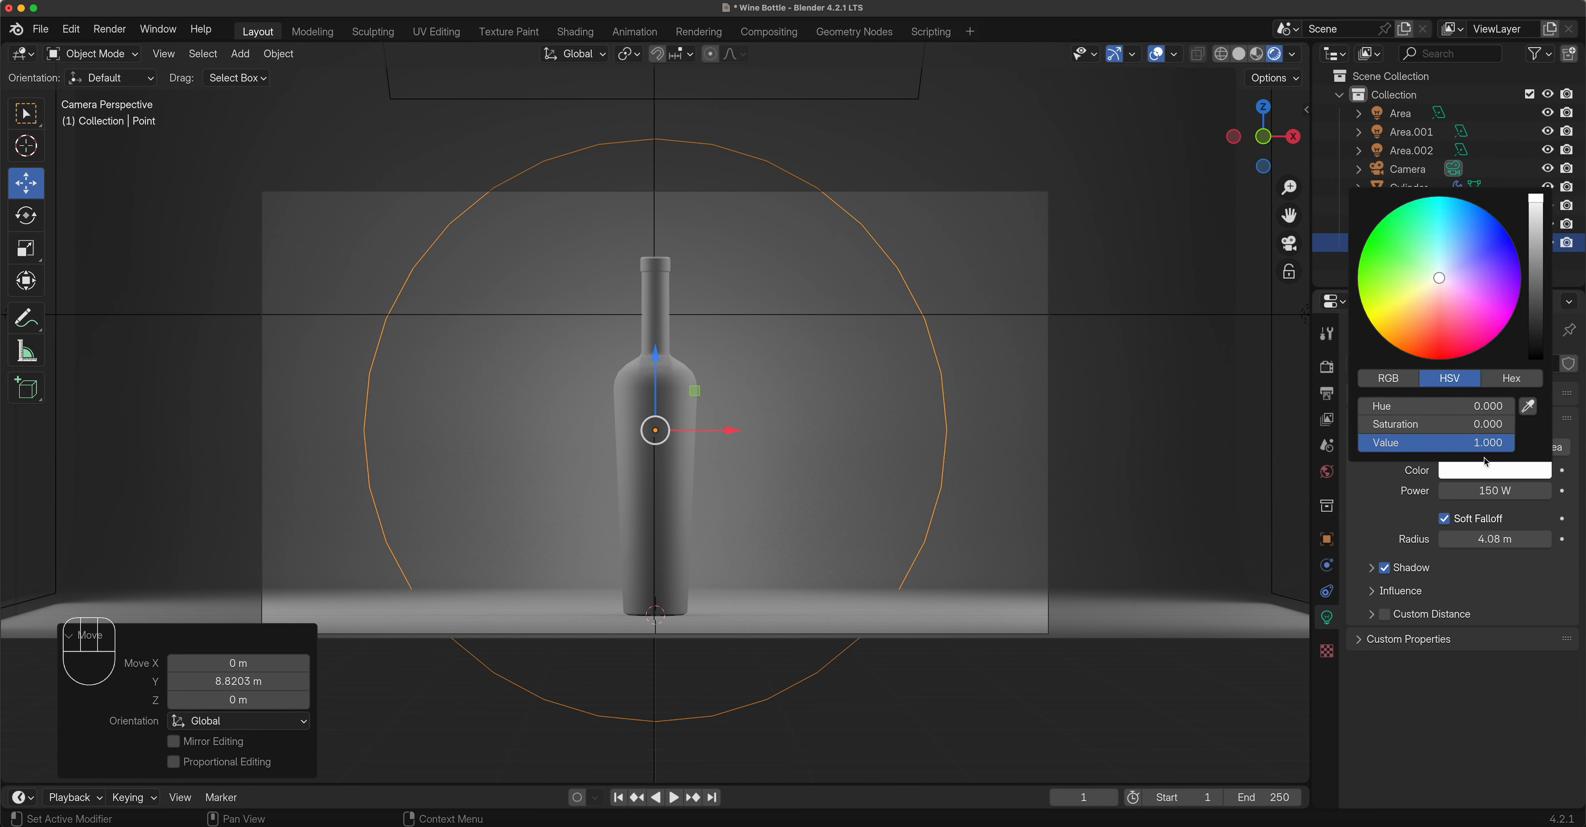
left_click(1452, 285)
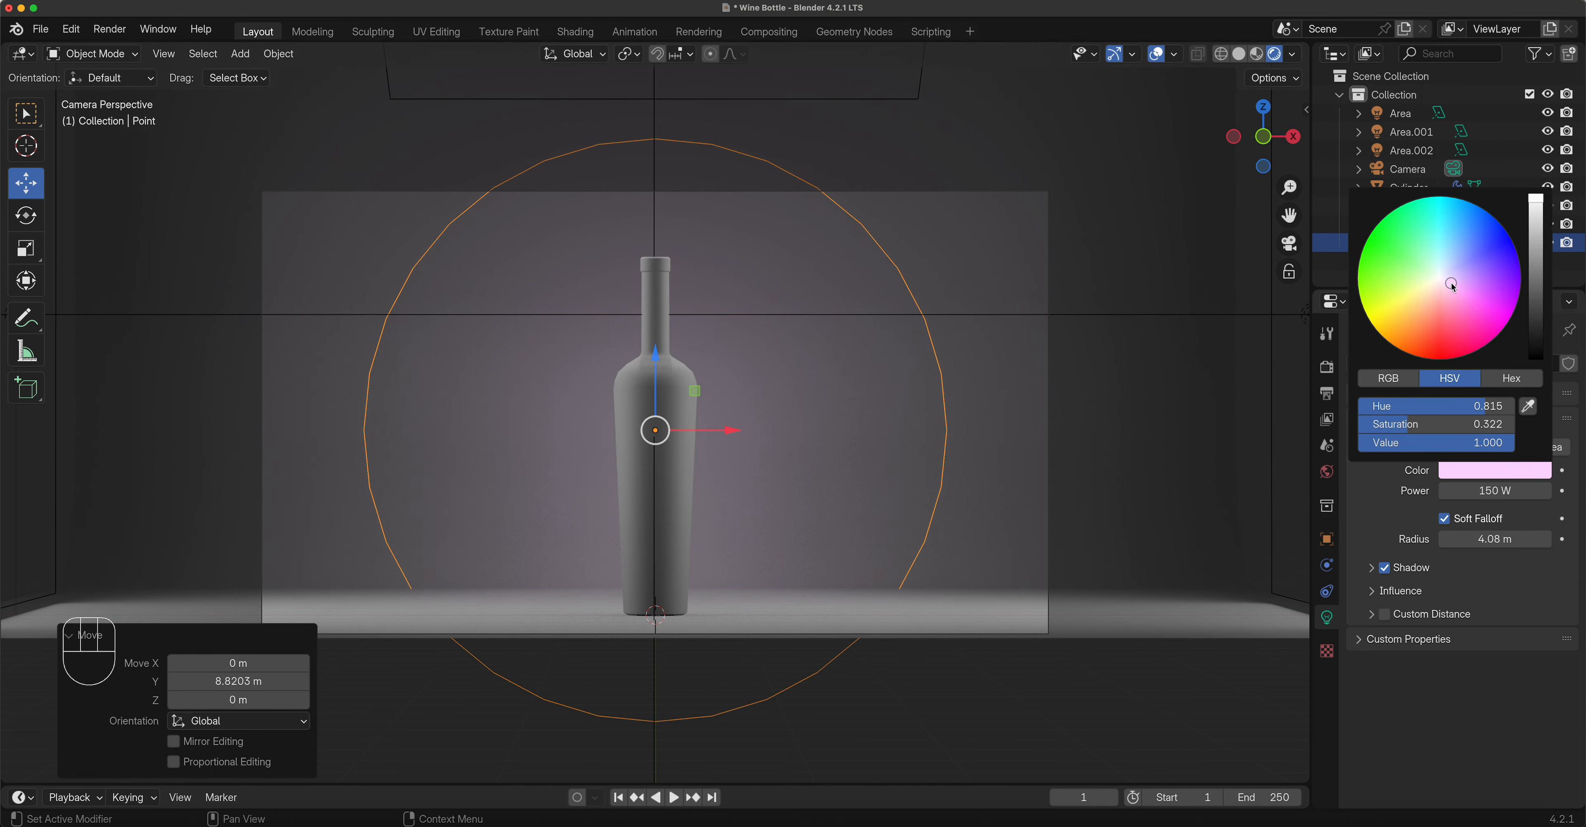
left_click(1421, 270)
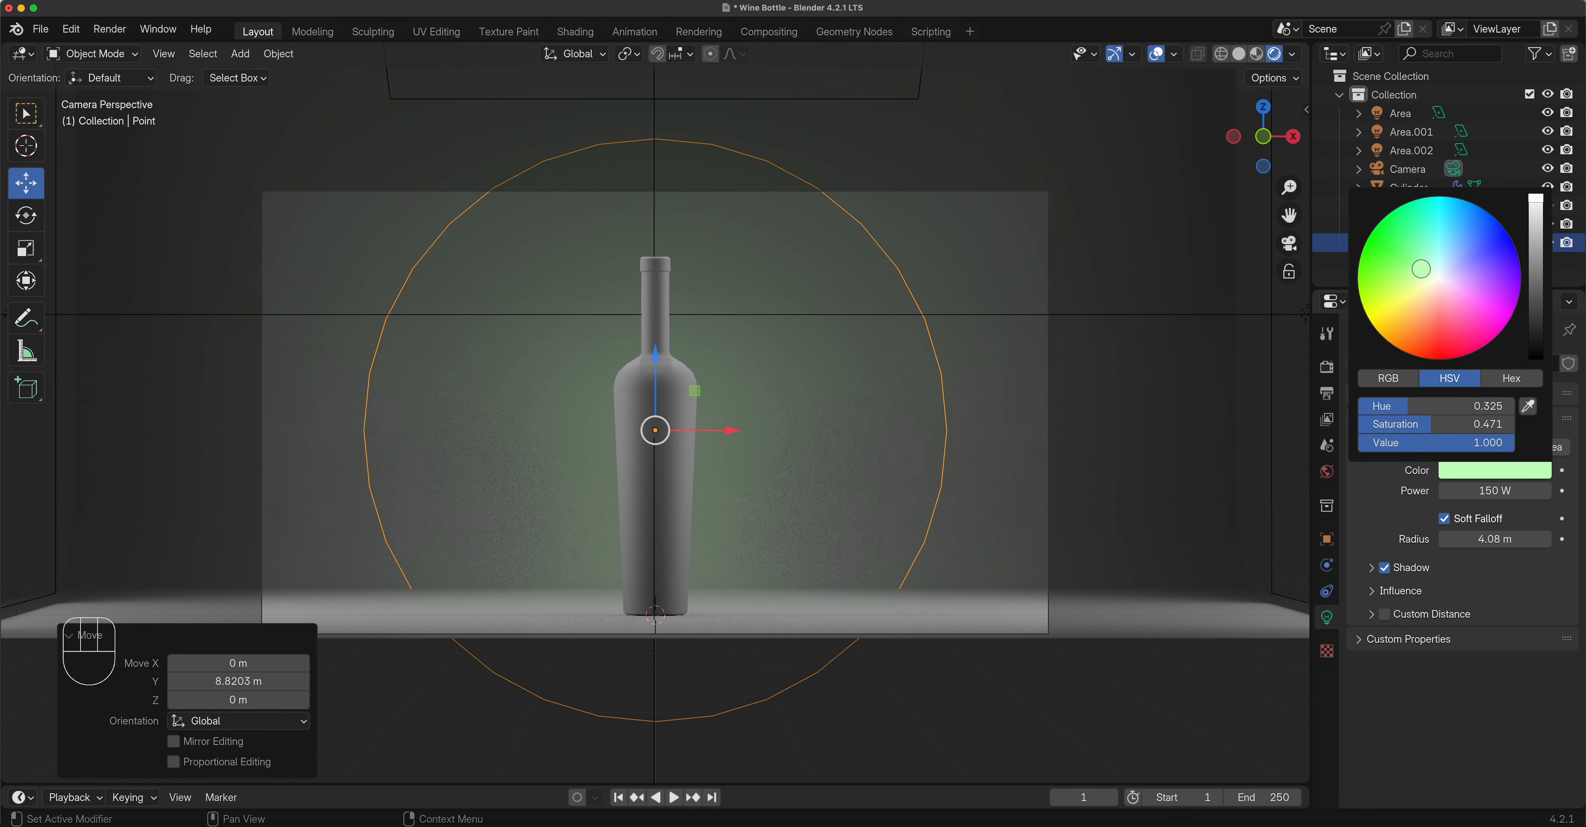
left_click(1452, 269)
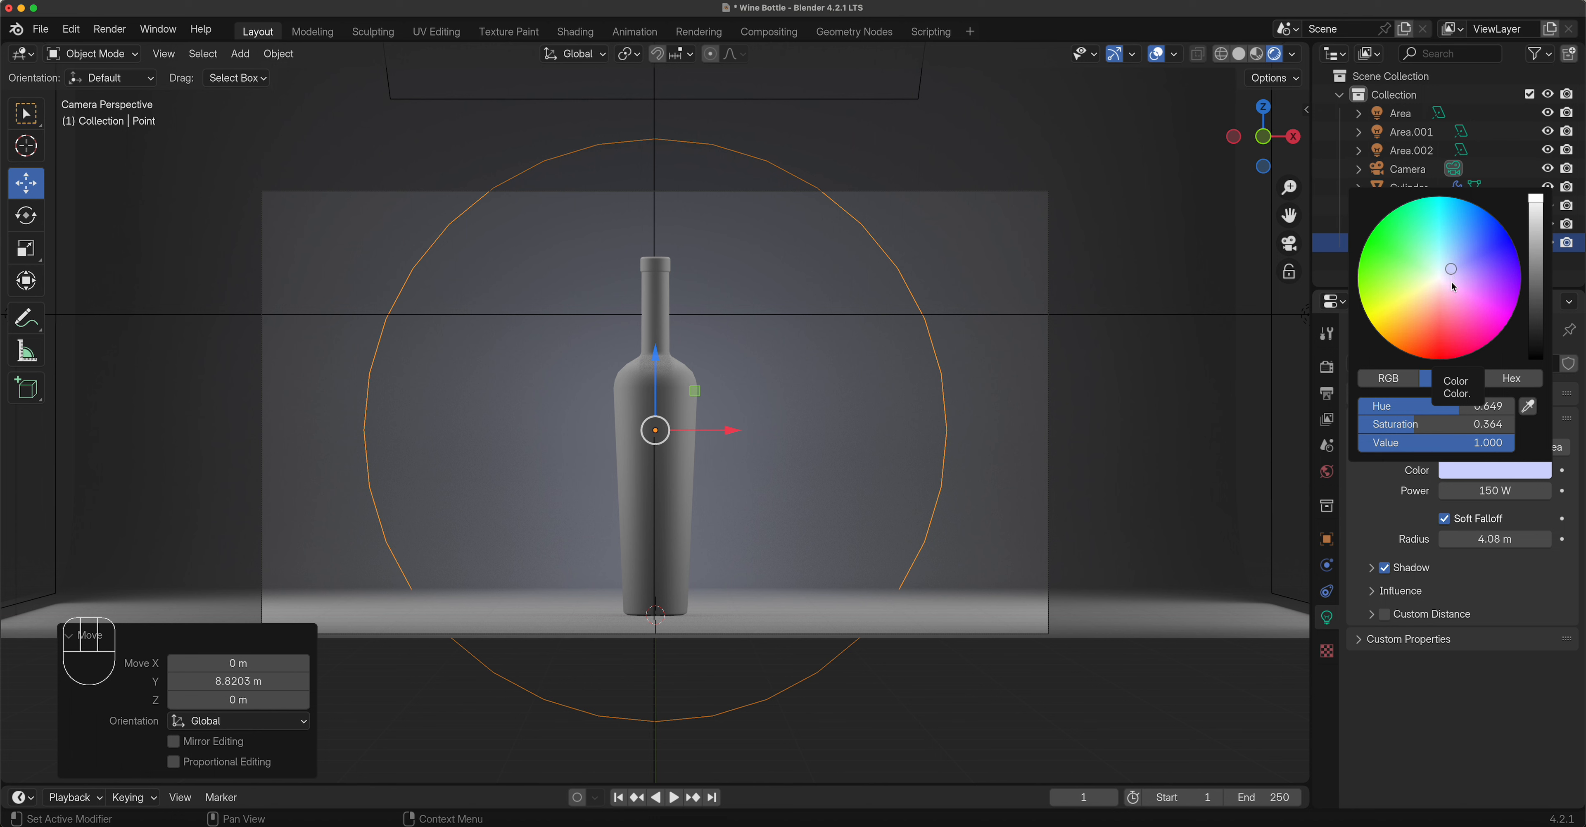
left_click(1437, 289)
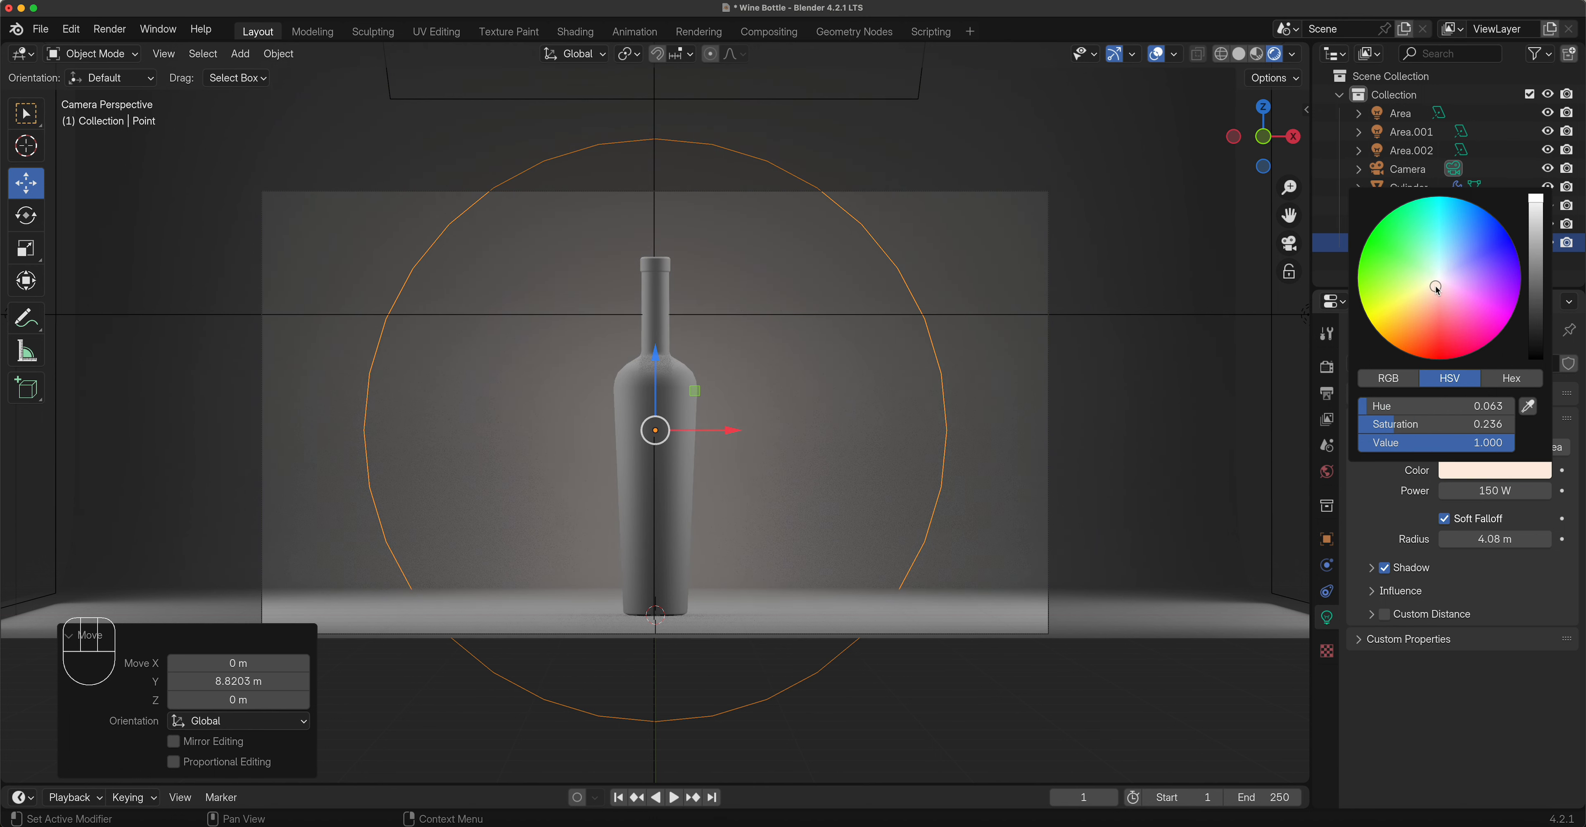
left_click(1431, 291)
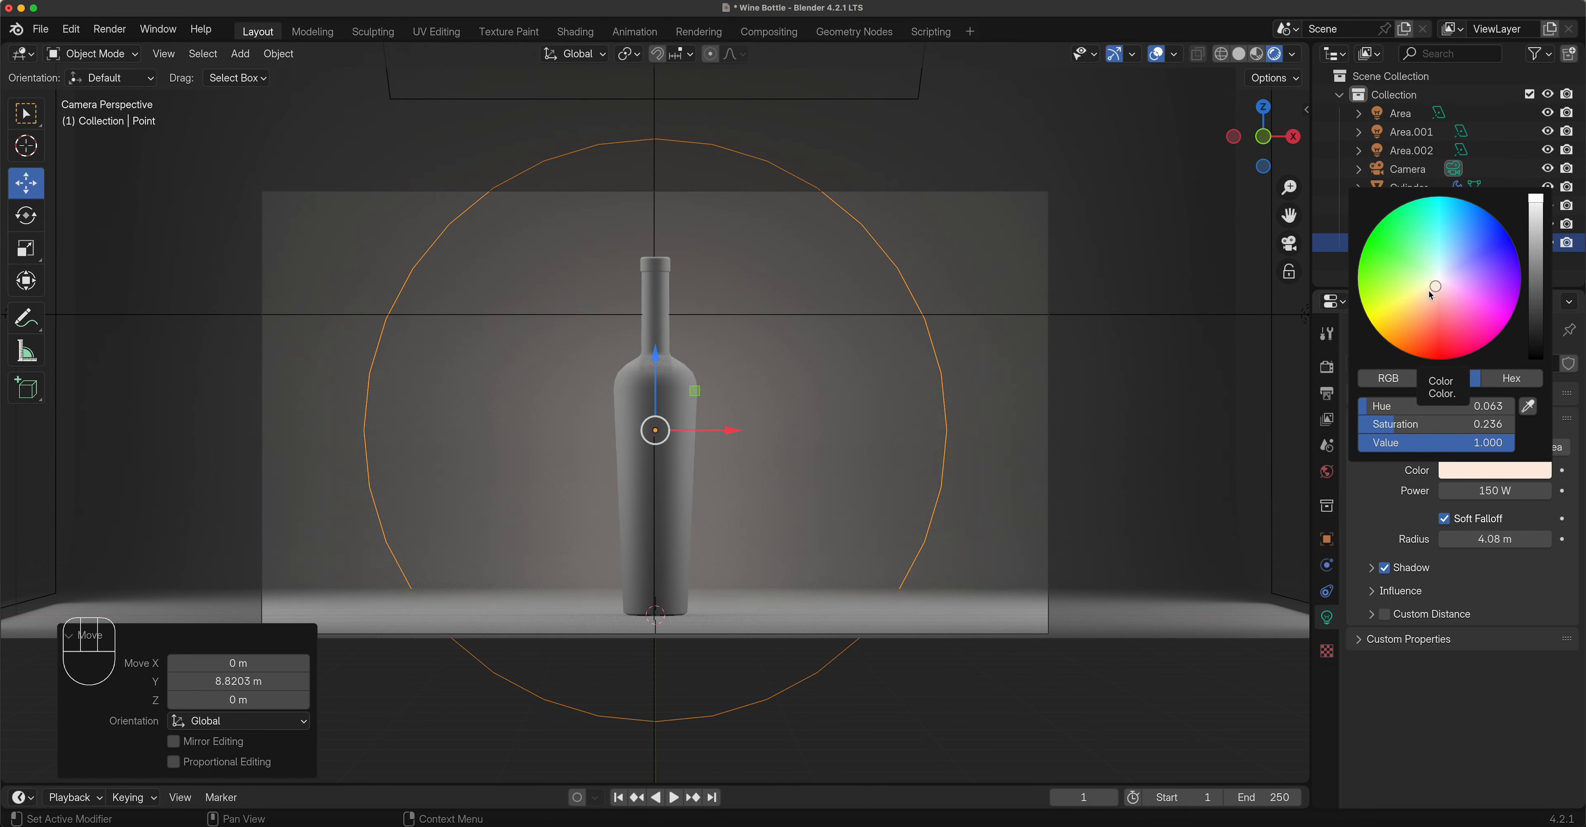
mouse_move(1432, 291)
left_mouse_down()
mouse_move(1391, 342)
mouse_move(1426, 359)
left_mouse_up()
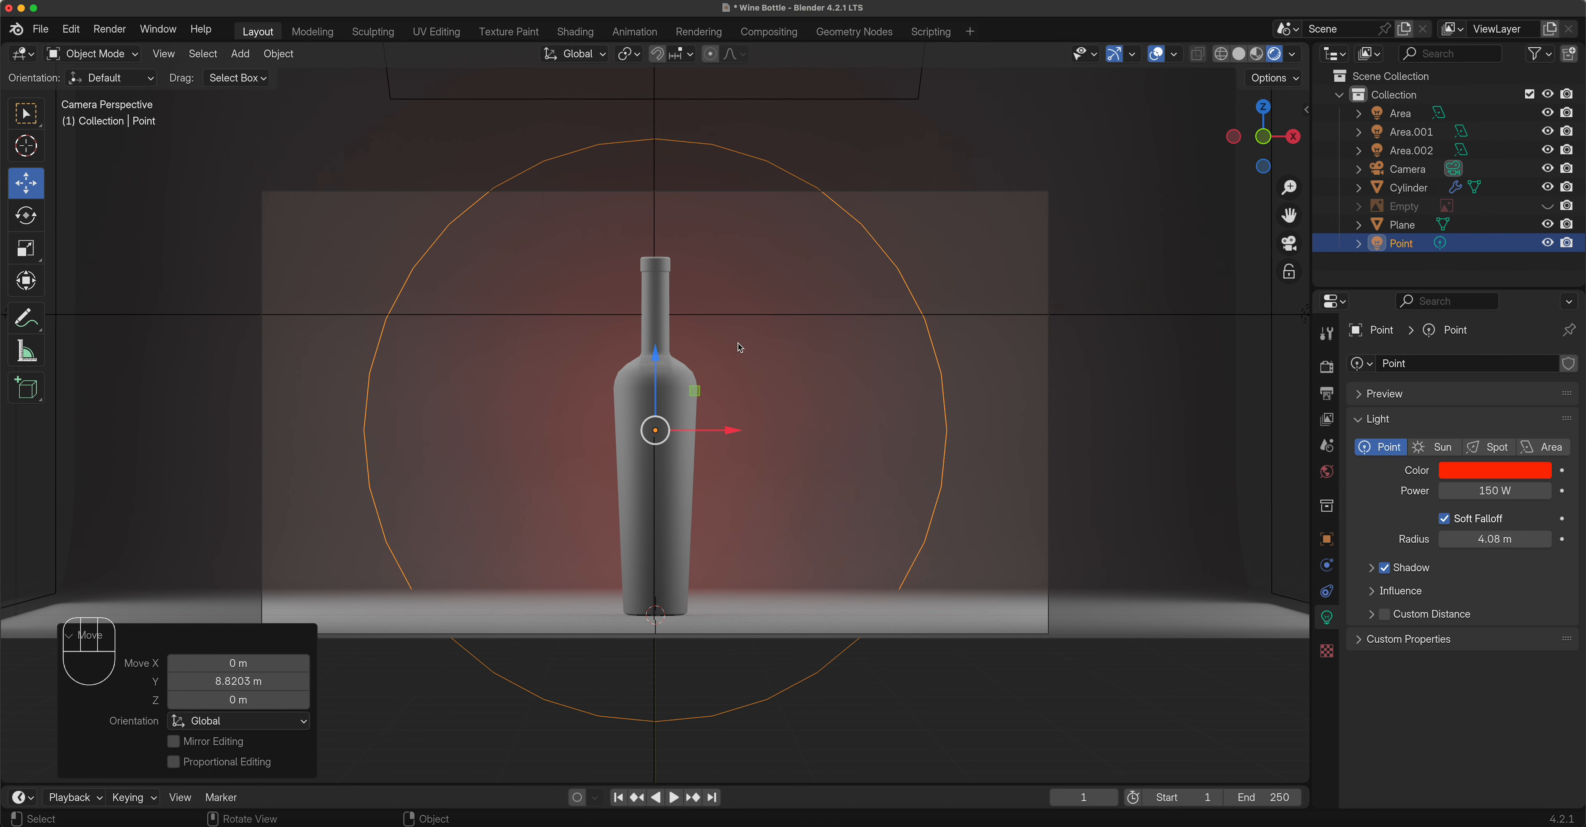
Give the curved backdrop a new material named BG White.
left_click(682, 398)
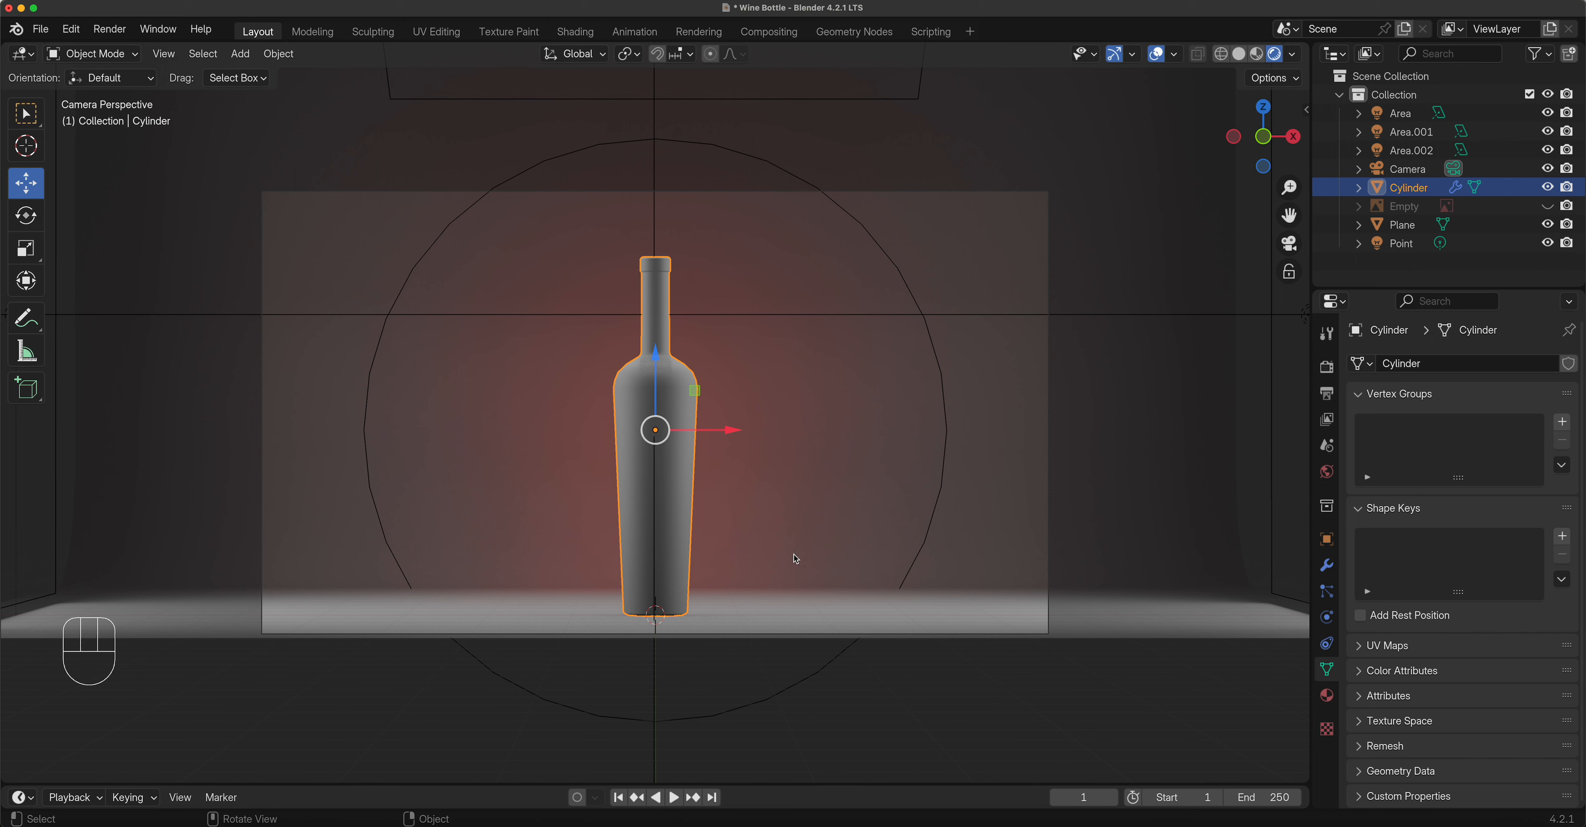
left_click(1099, 451)
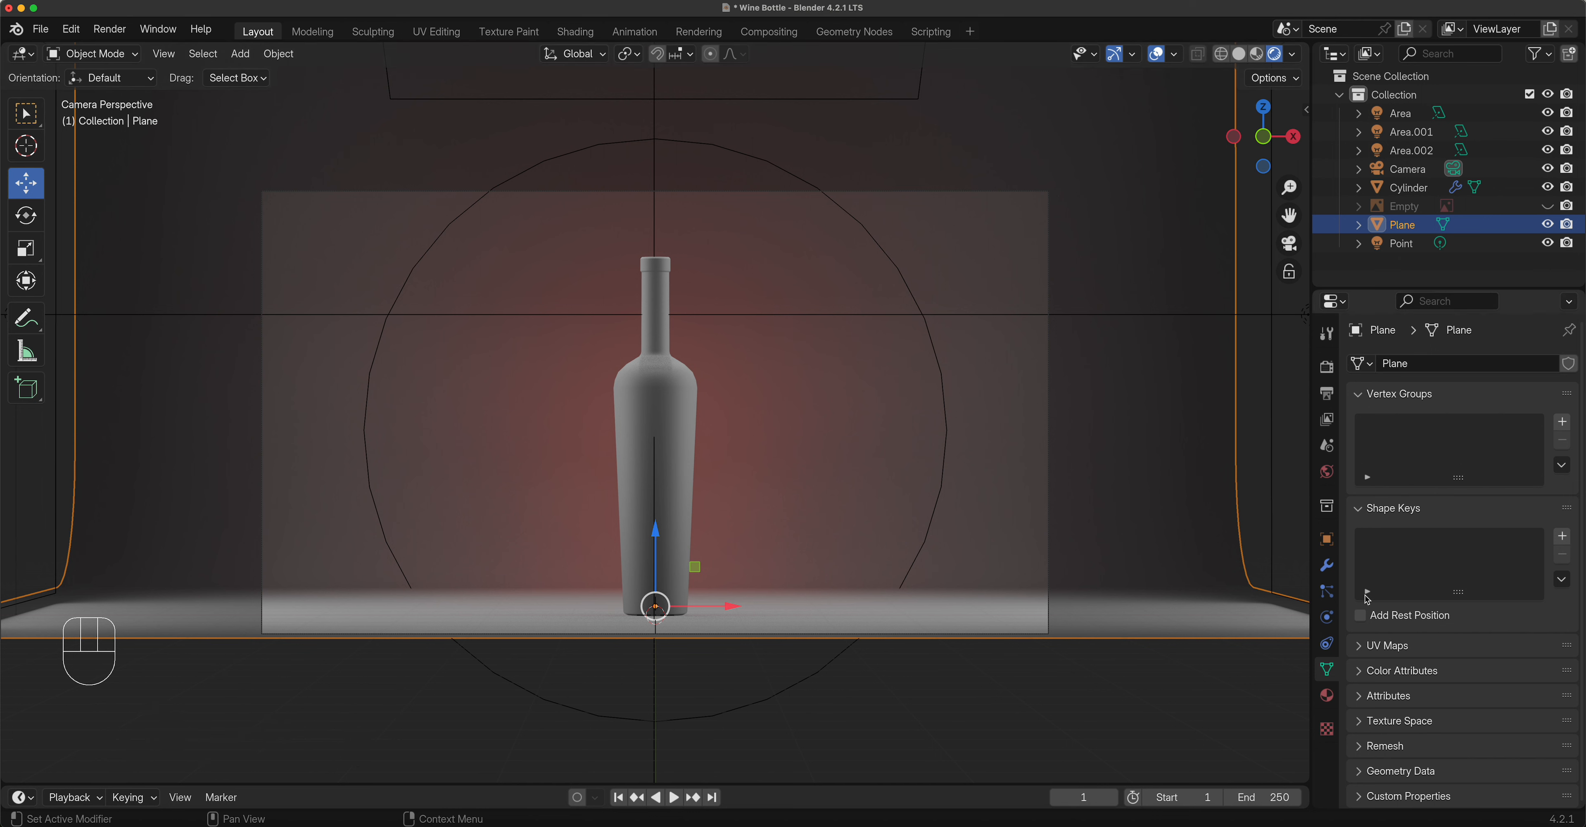
left_click(1327, 697)
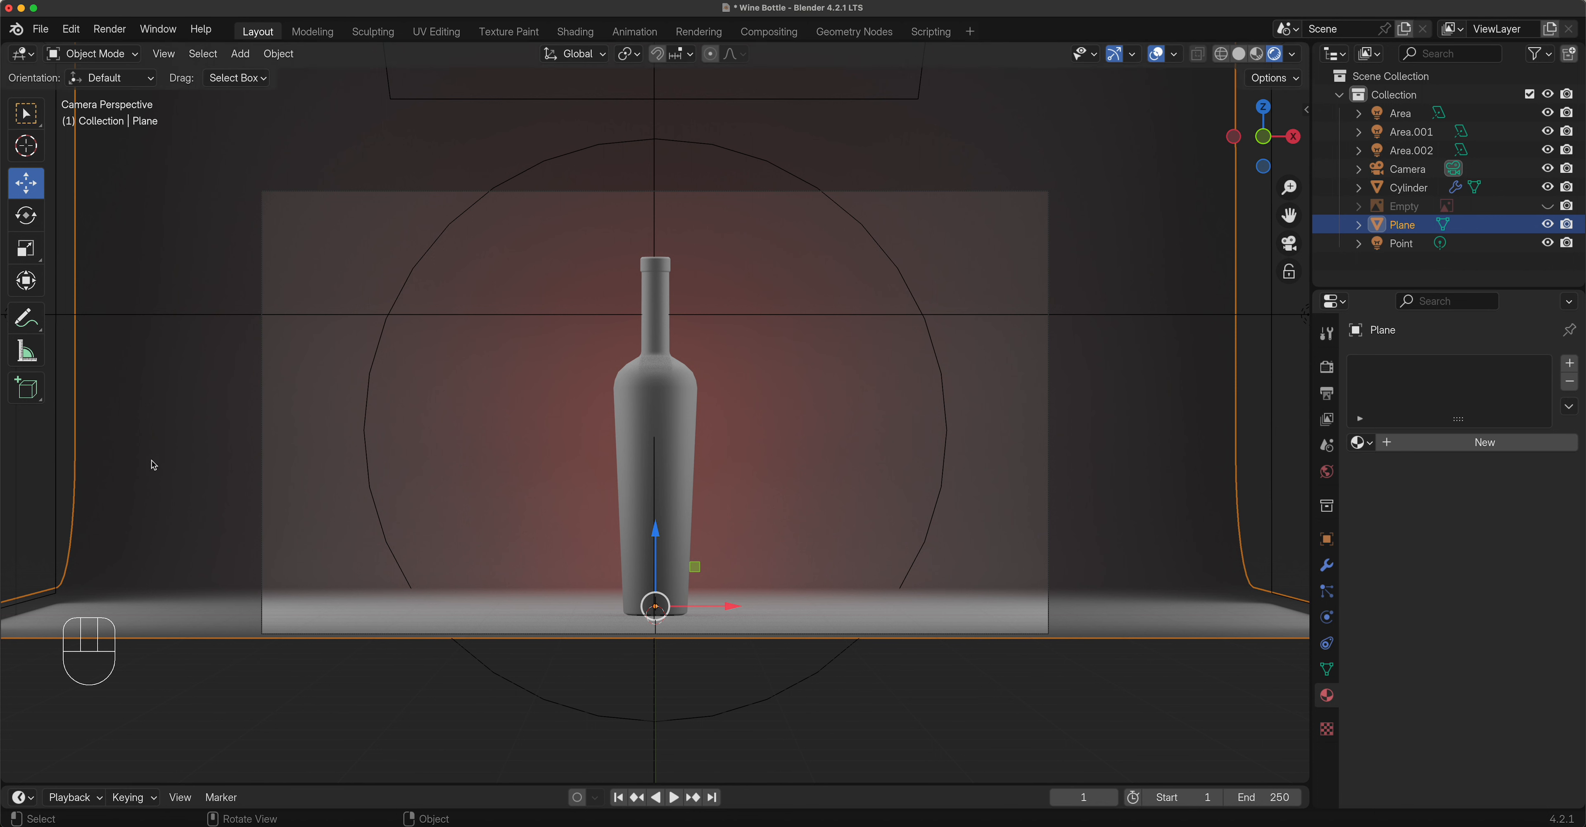
left_click(1474, 449)
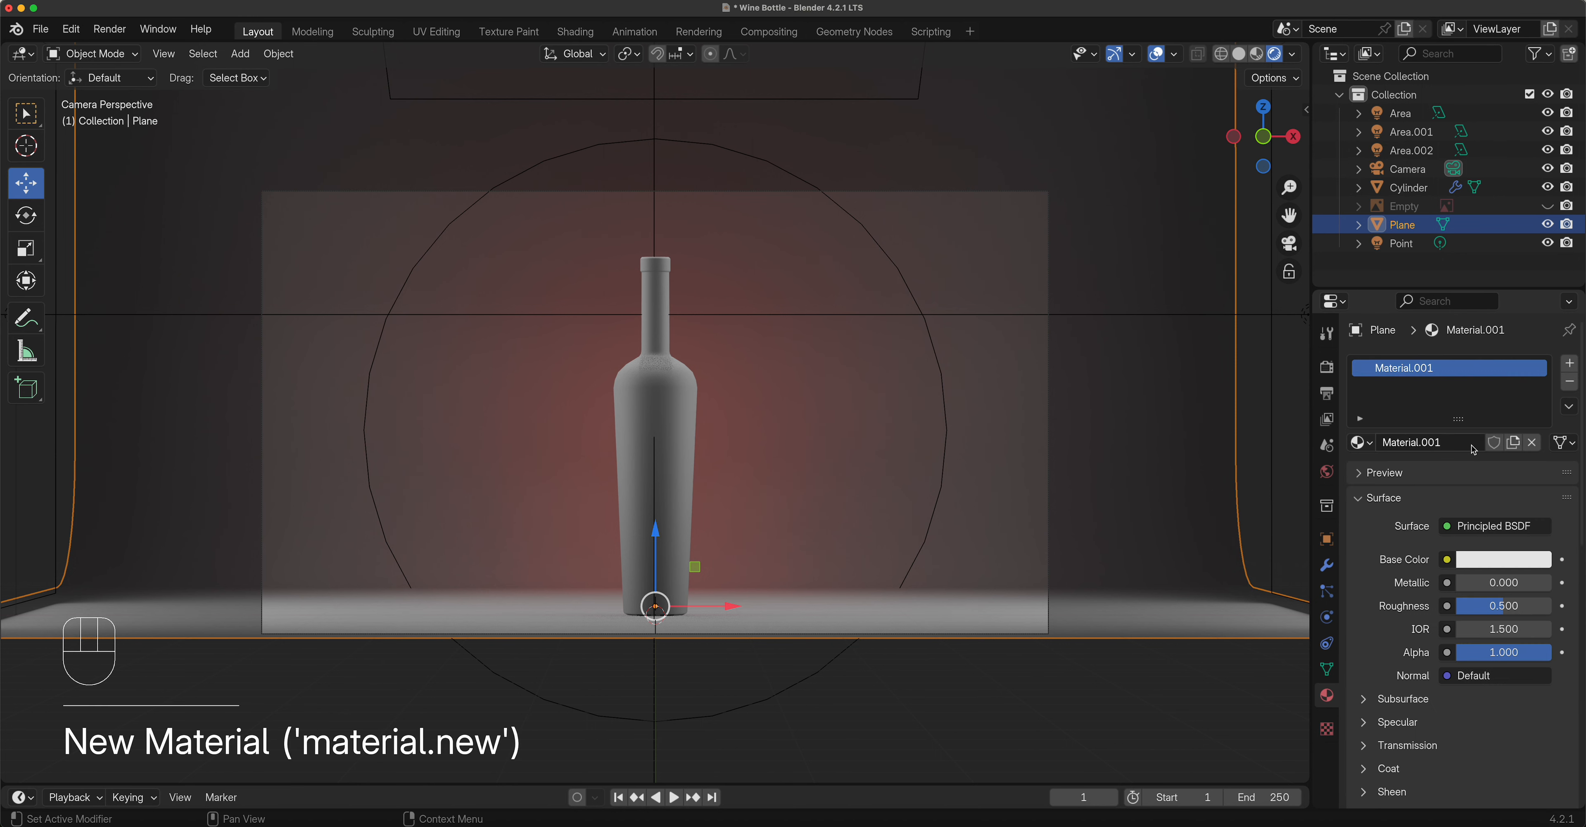
double_click(1401, 369)
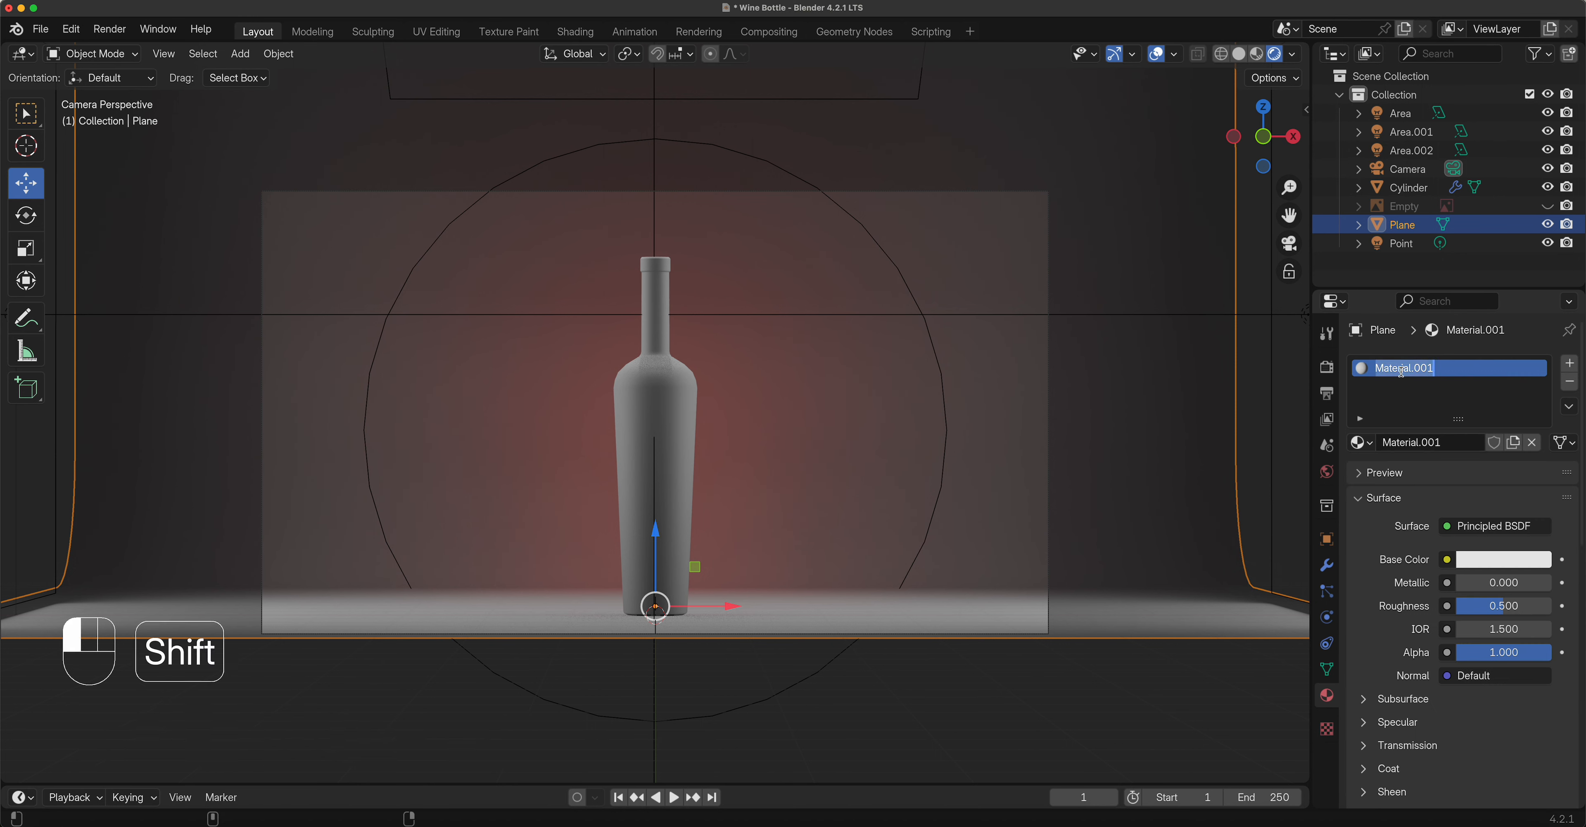
type("BG White")
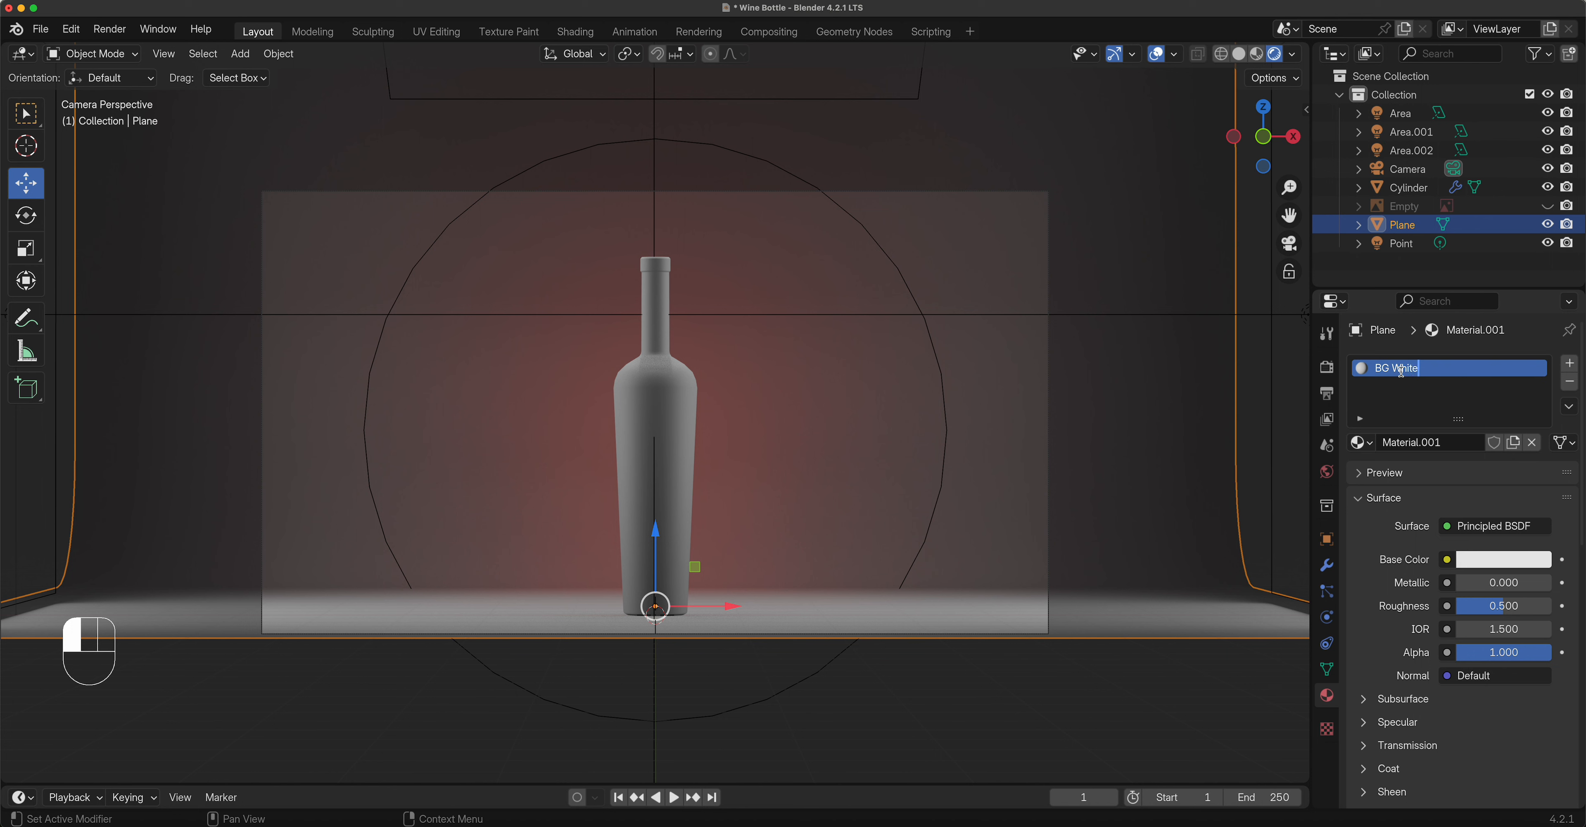
left_click(1402, 371)
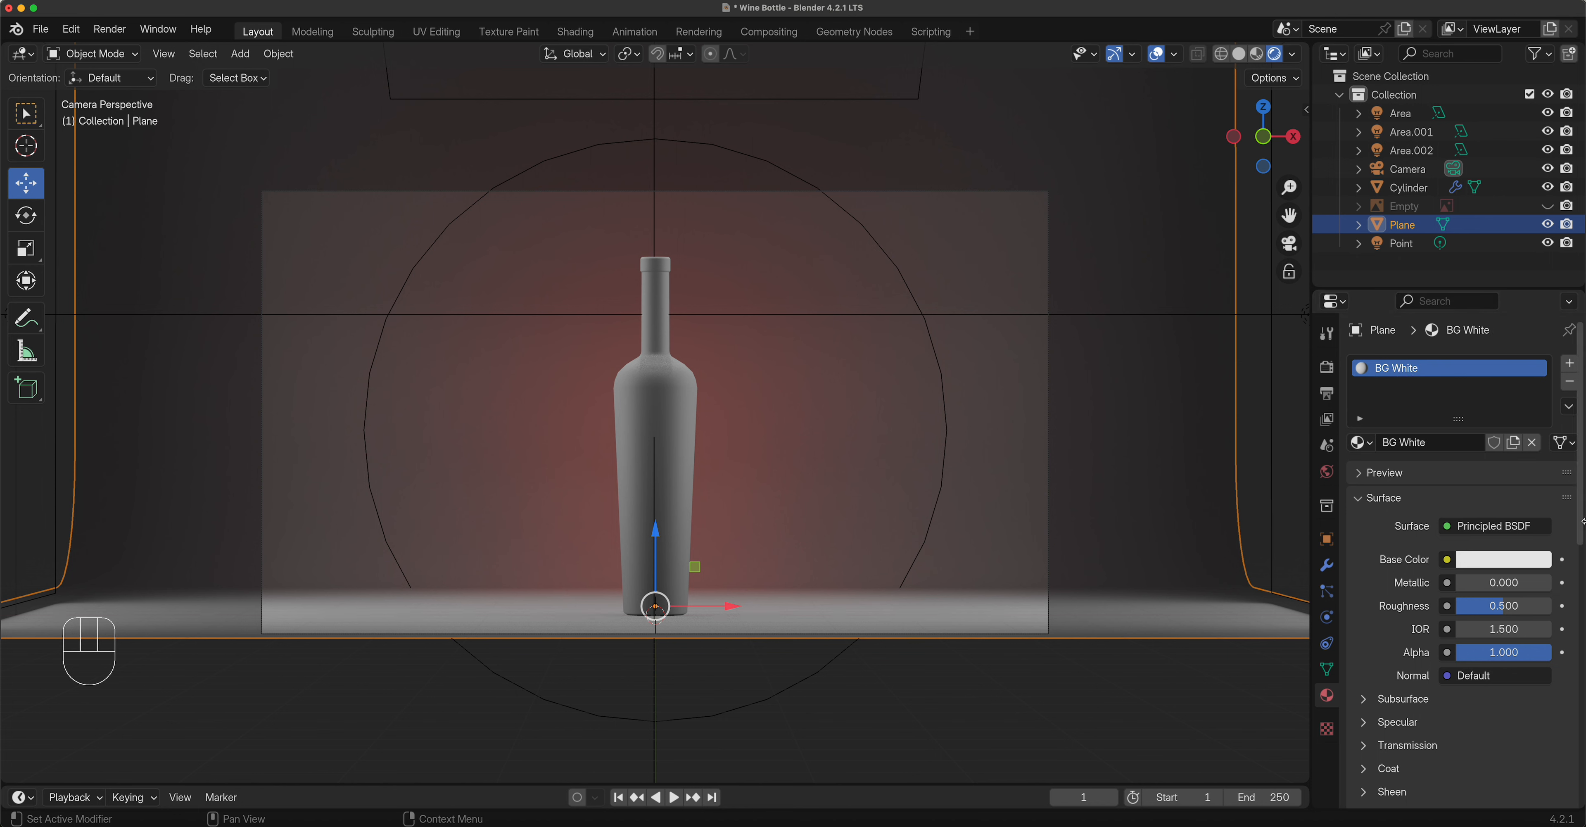
Make BG White's base colour pure white and raise its roughness to about 0.977.
left_click(1507, 559)
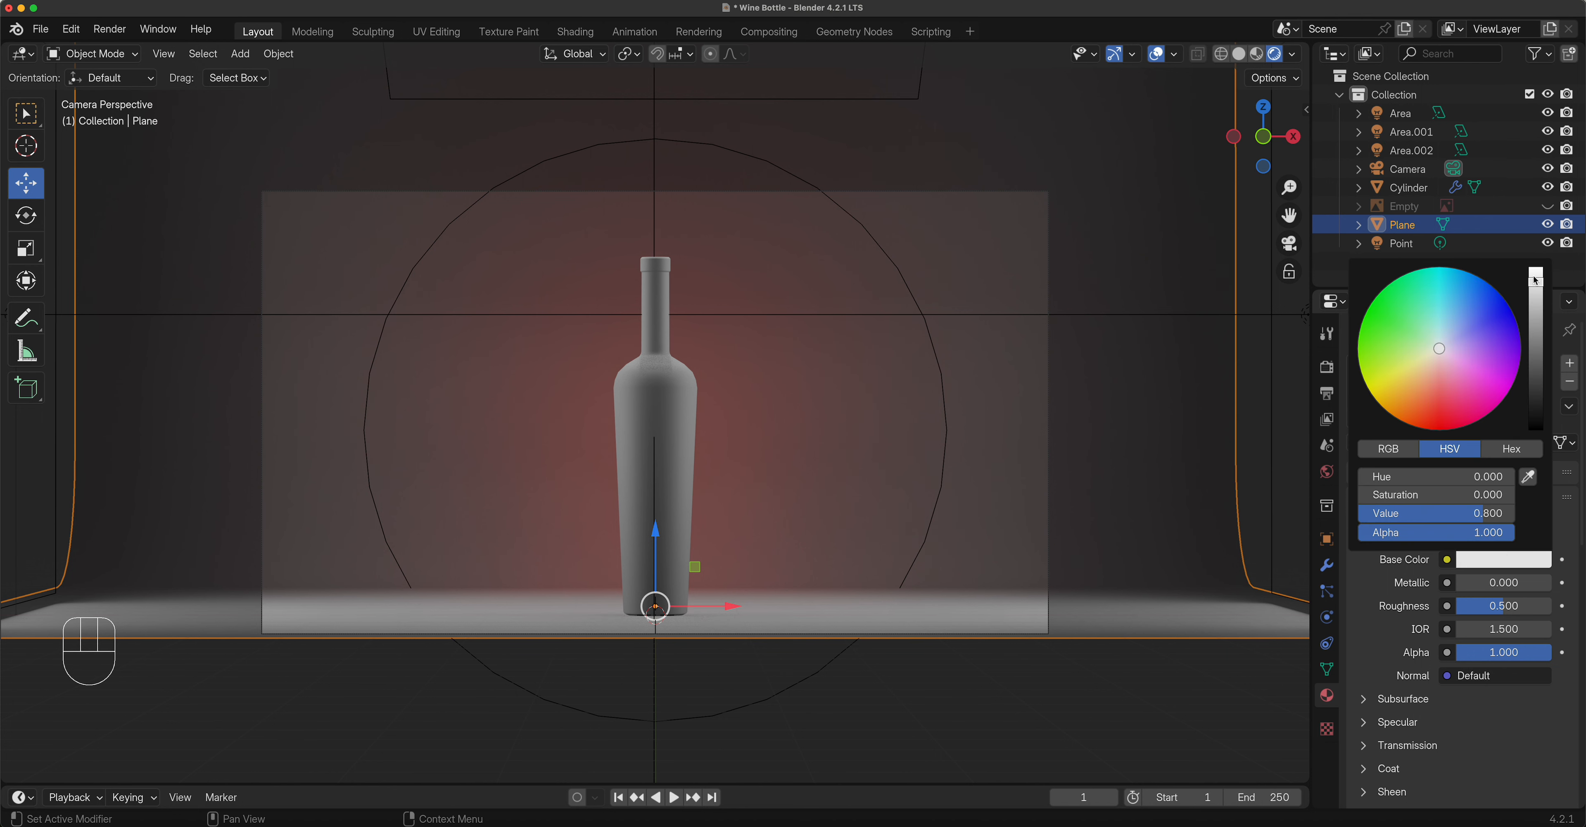
left_click_drag(1538, 285, 1537, 268)
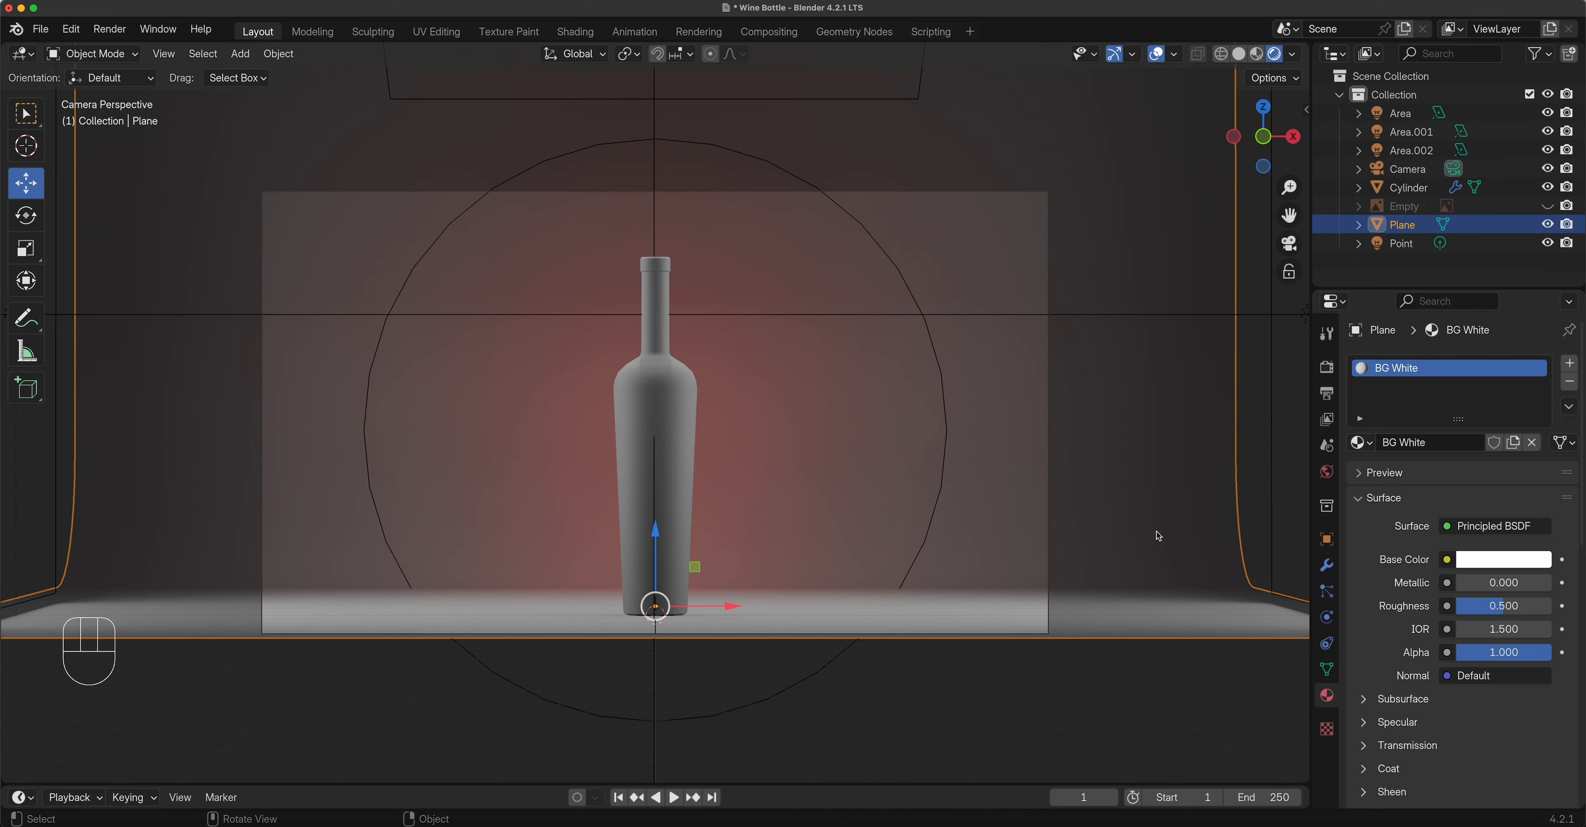
middle_click_drag(955, 419, 911, 459)
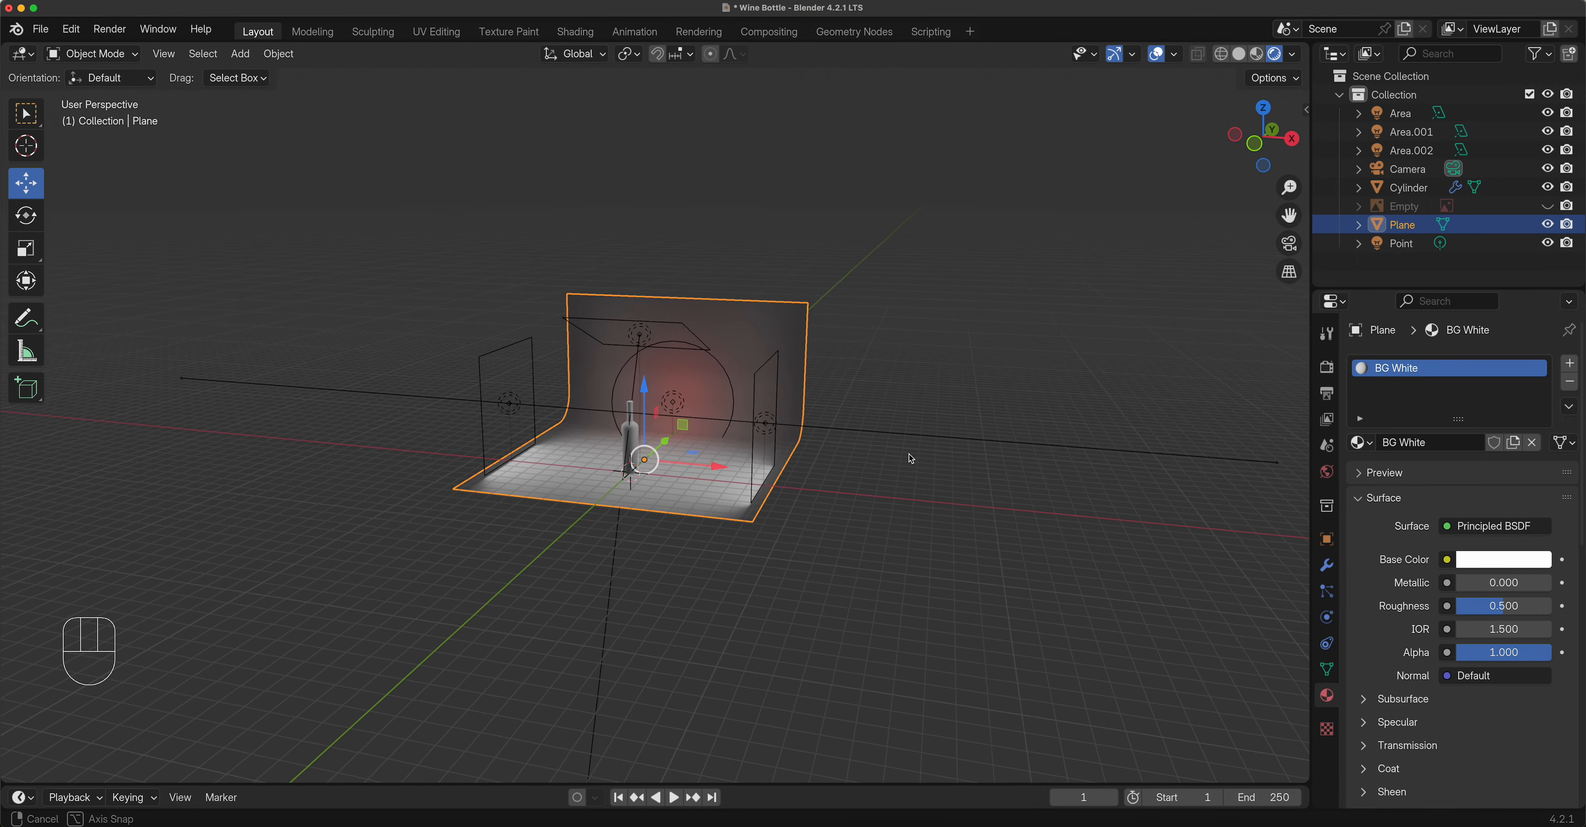
scroll(911, 458, "up", 5)
scroll(837, 462, "down", 2)
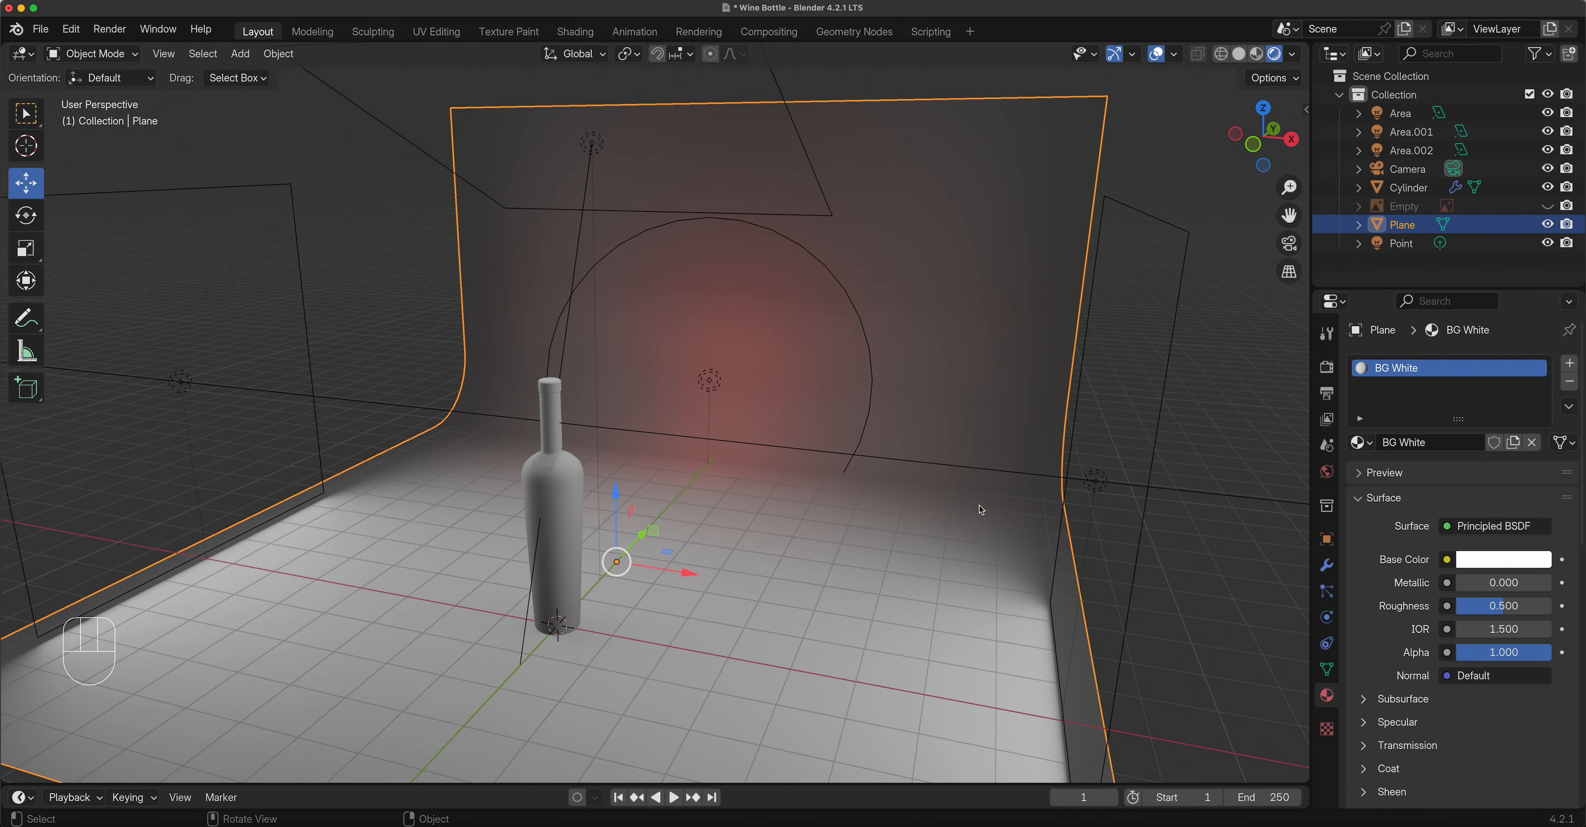
left_click_drag(1504, 606, 1457, 606)
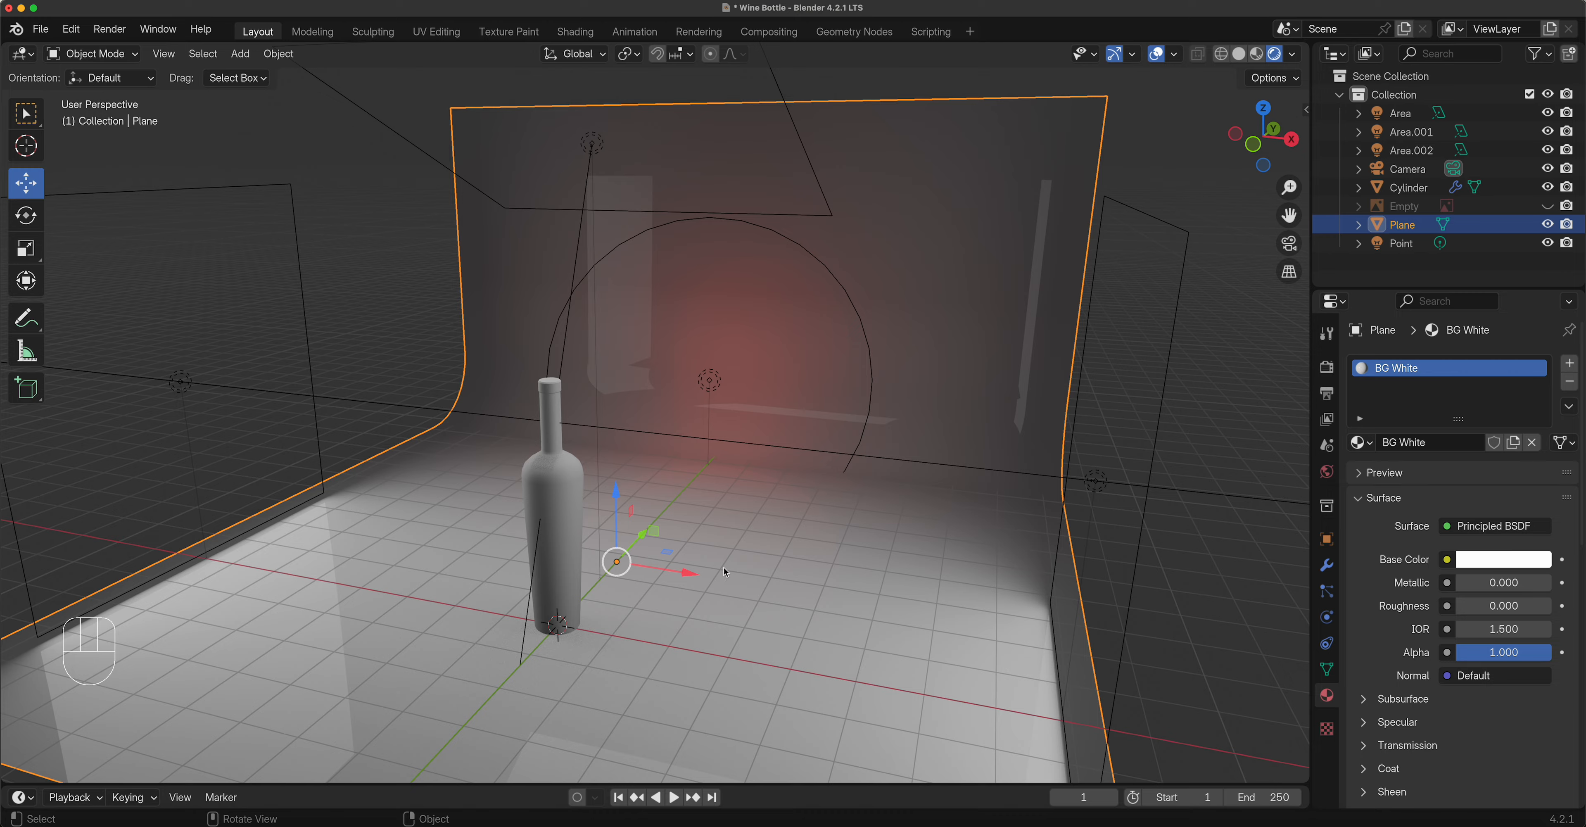
middle_click_drag(760, 562, 899, 553)
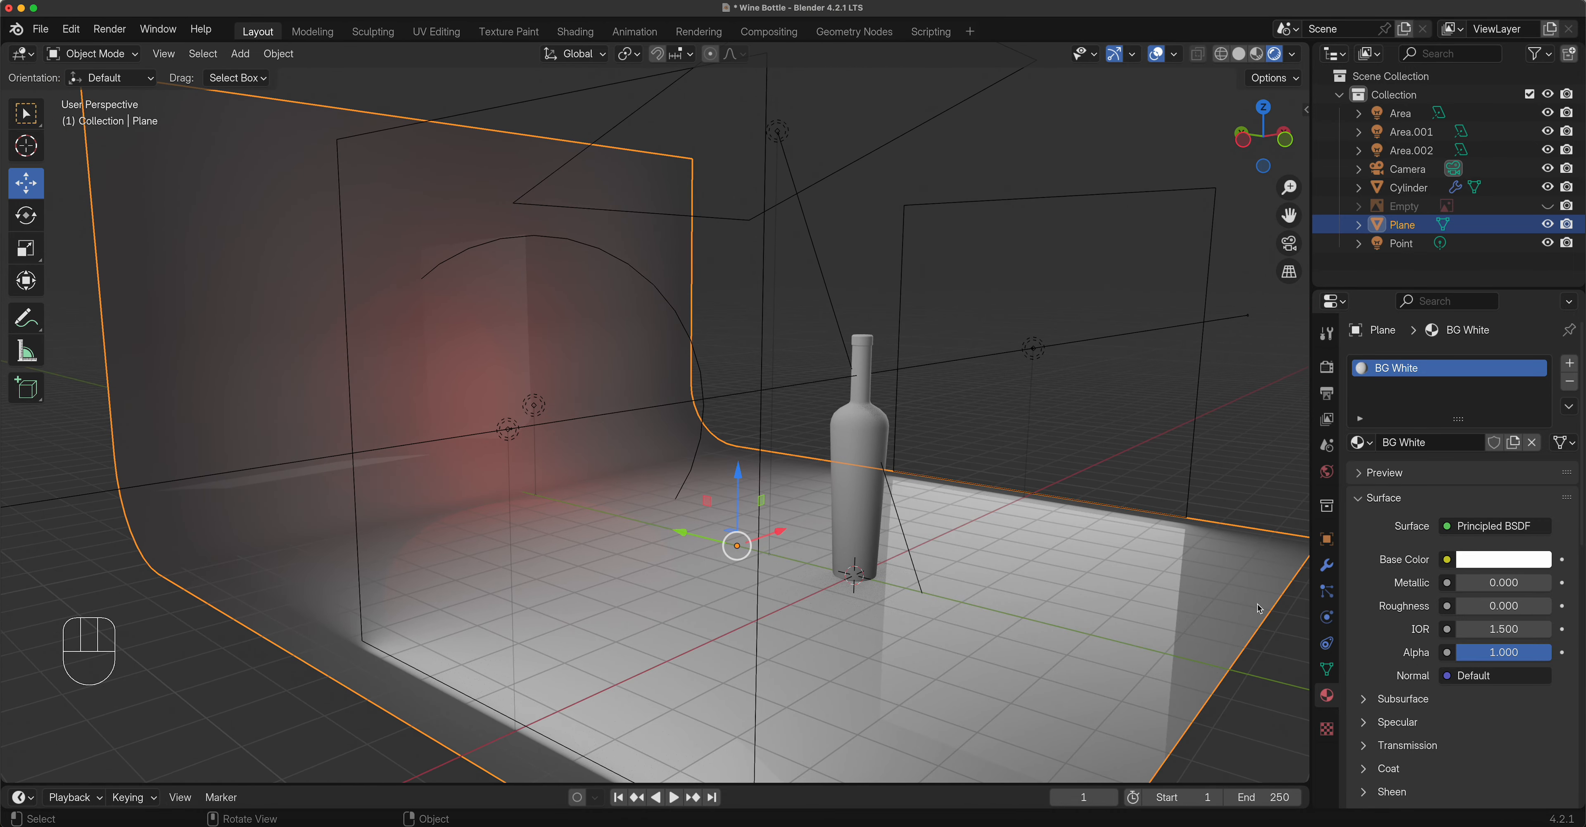
left_click_drag(1482, 612, 1537, 614)
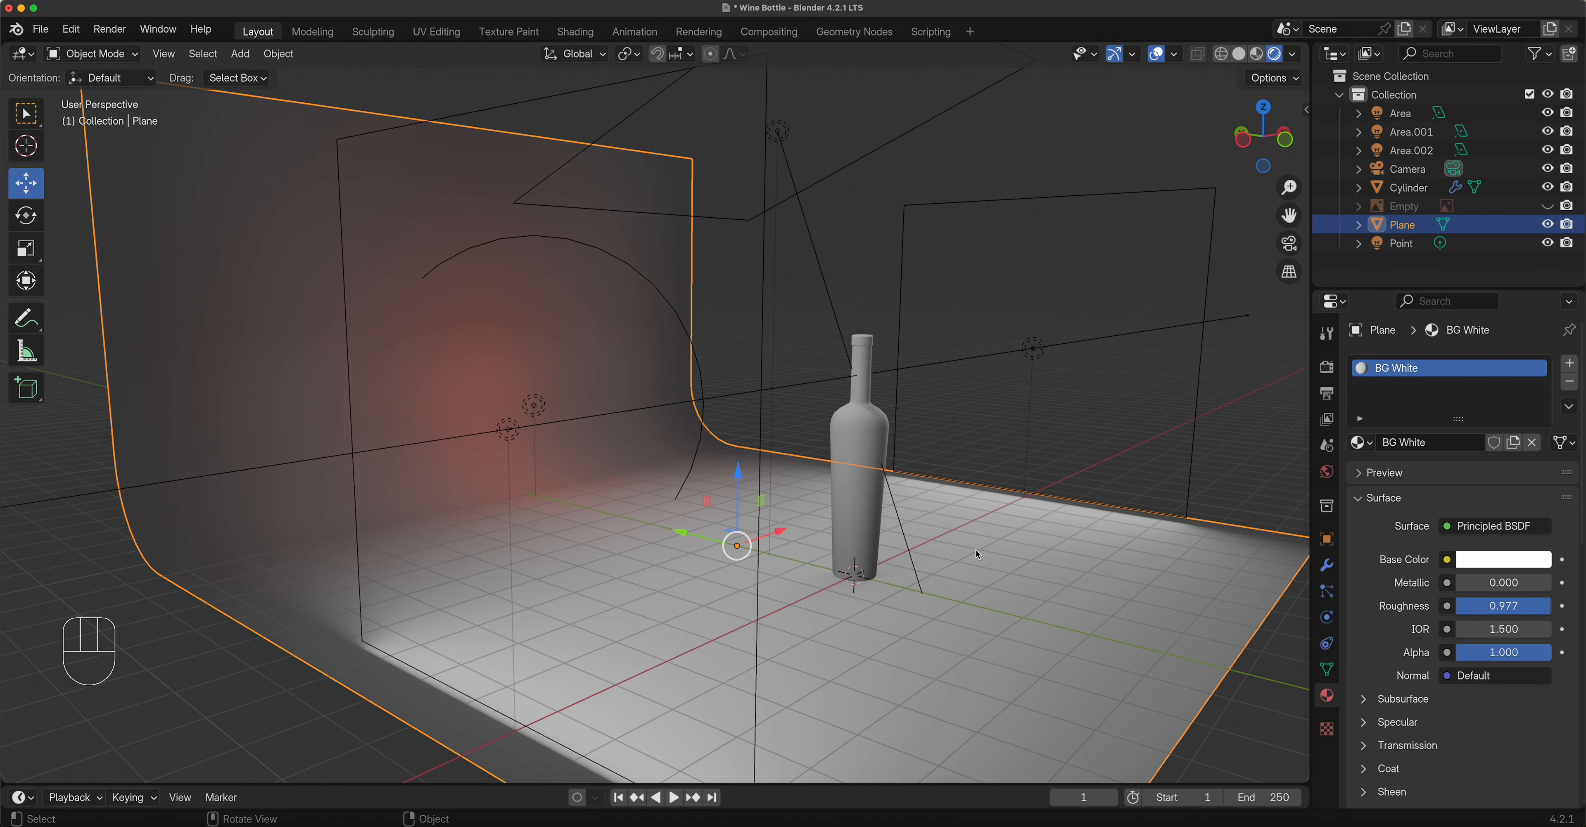
left_click(878, 441)
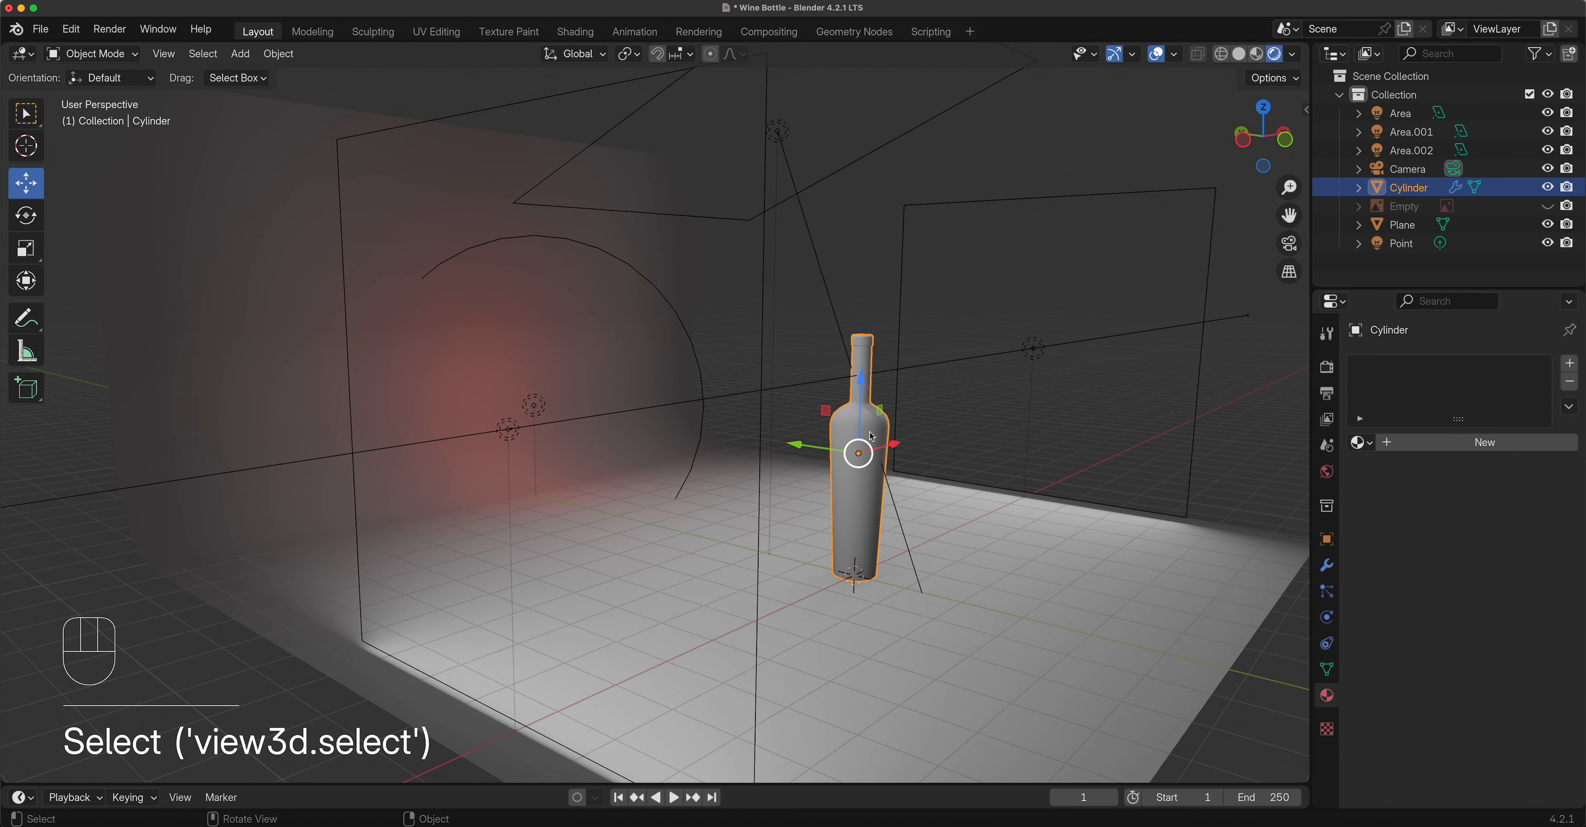
Add a new Principled BSDF material to the bottle and rename it Glass.
left_click(1486, 442)
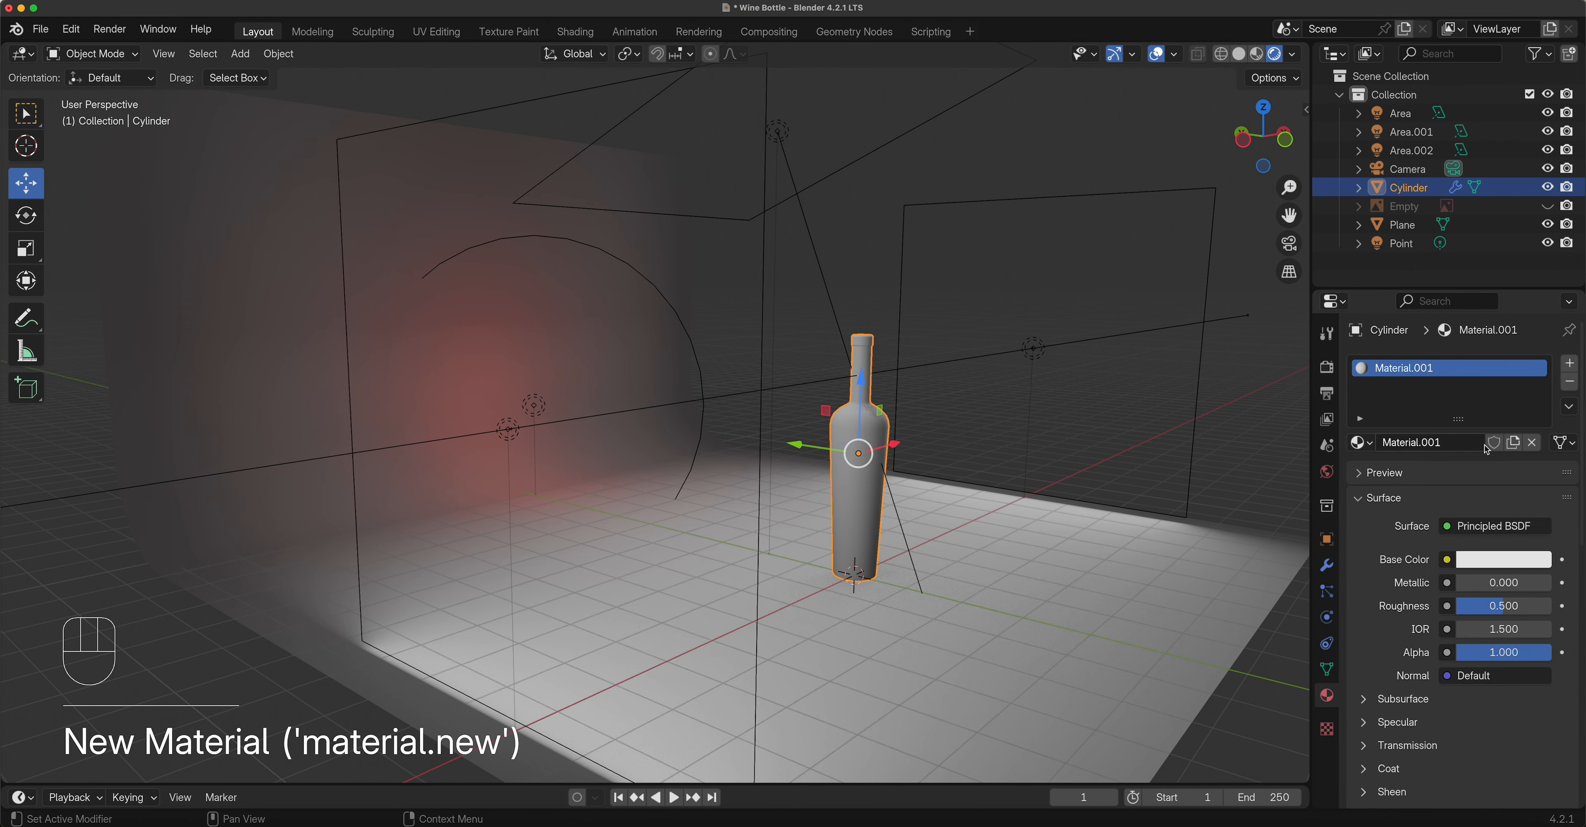
double_click(1415, 370)
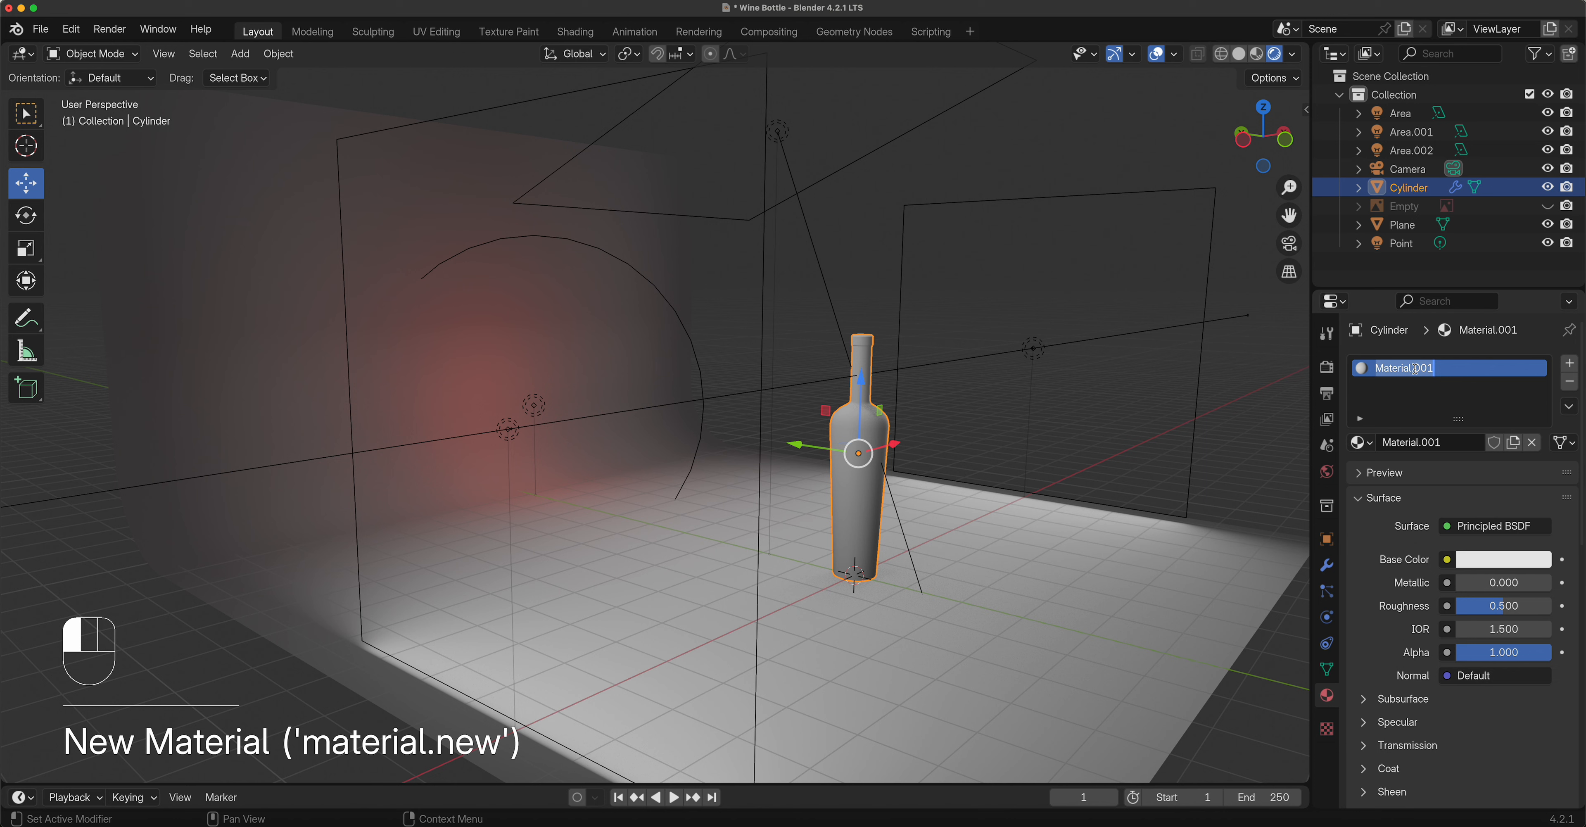
type("Glass")
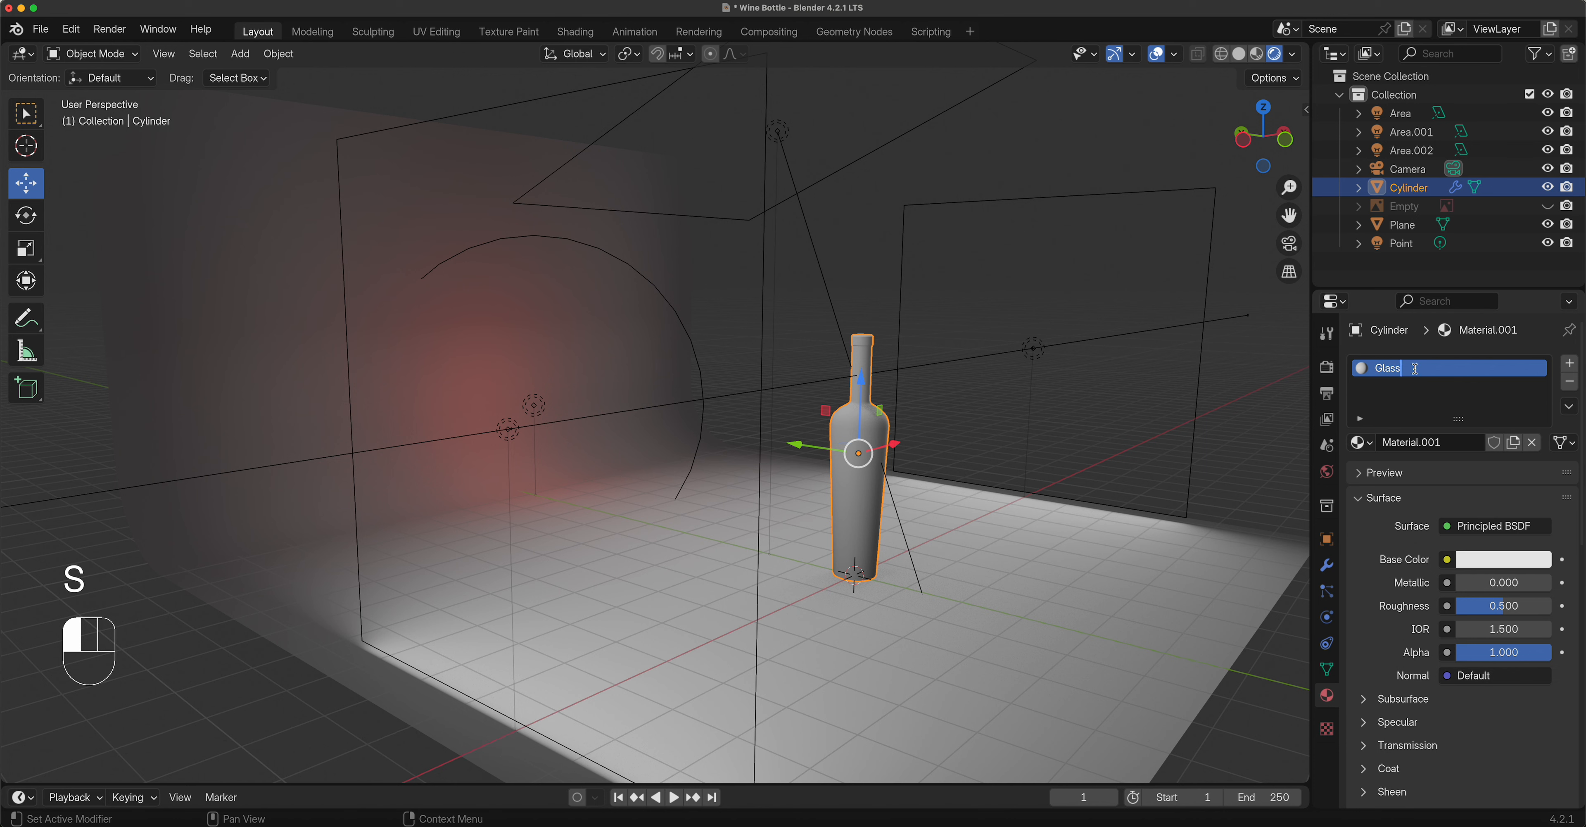
key("Return")
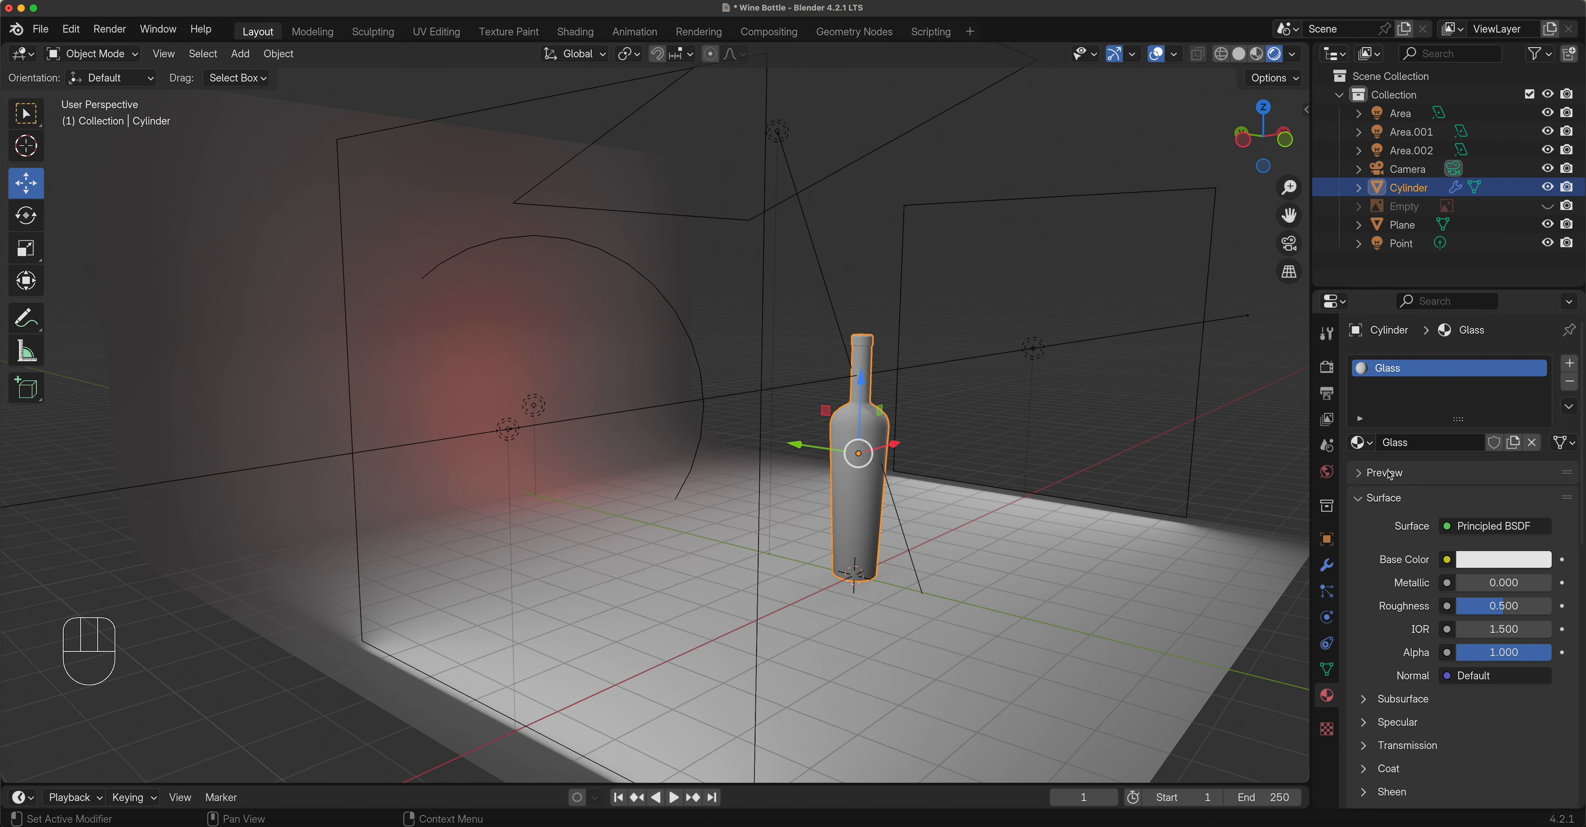
mouse_move(923, 501)
middle_mouse_down()
mouse_move(799, 510)
mouse_move(931, 463)
mouse_move(906, 495)
middle_mouse_up()
scroll(800, 510, "down", 4)
scroll(800, 509, "up", 5)
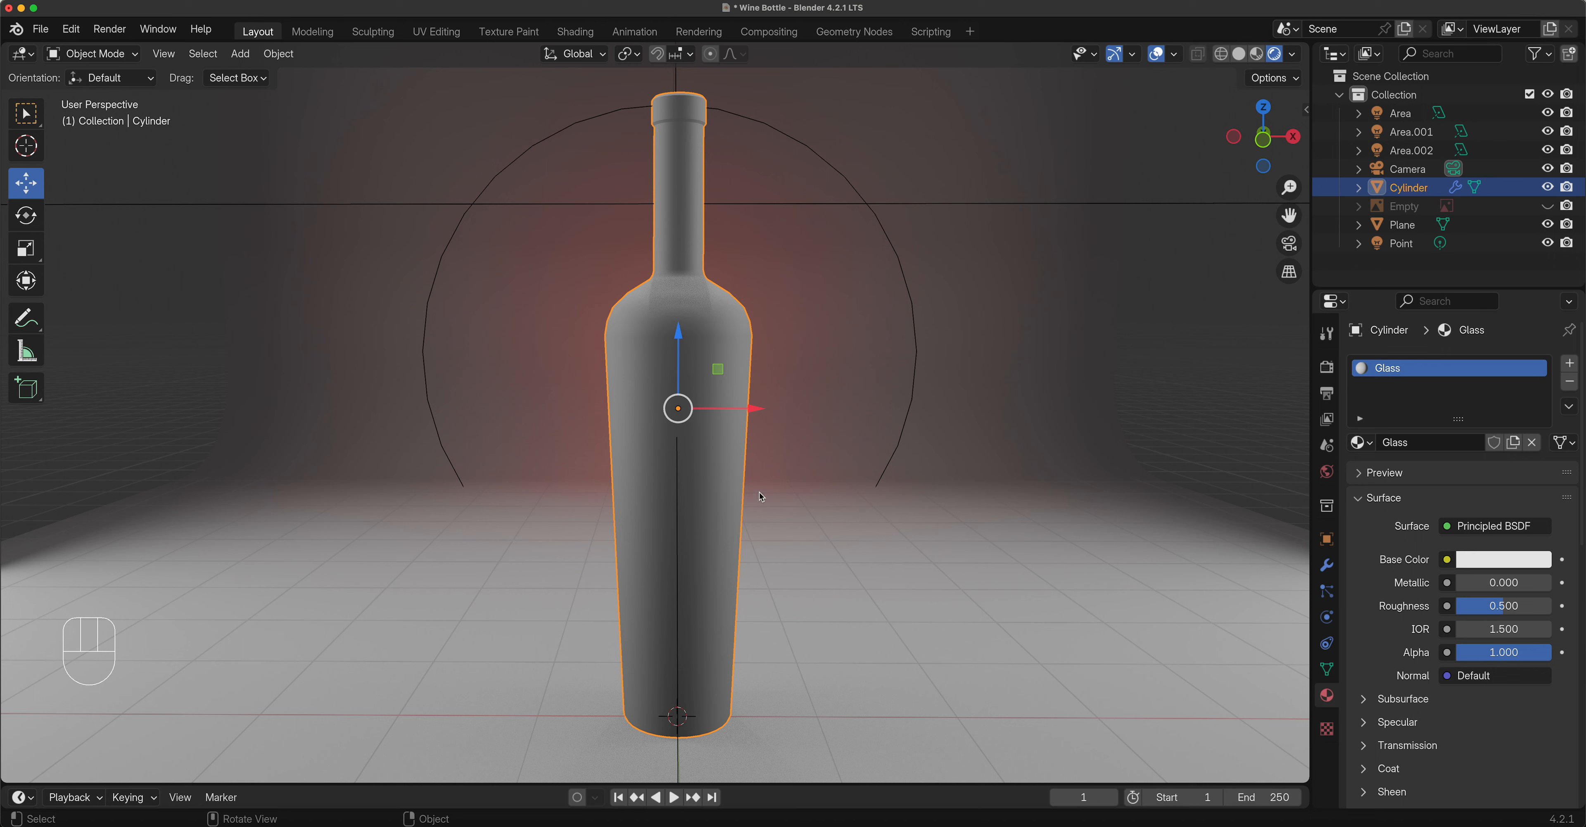
Set the Glass roughness to 0.018 and its base colour to a very dark navy blue.
left_click_drag(1503, 611, 1464, 611)
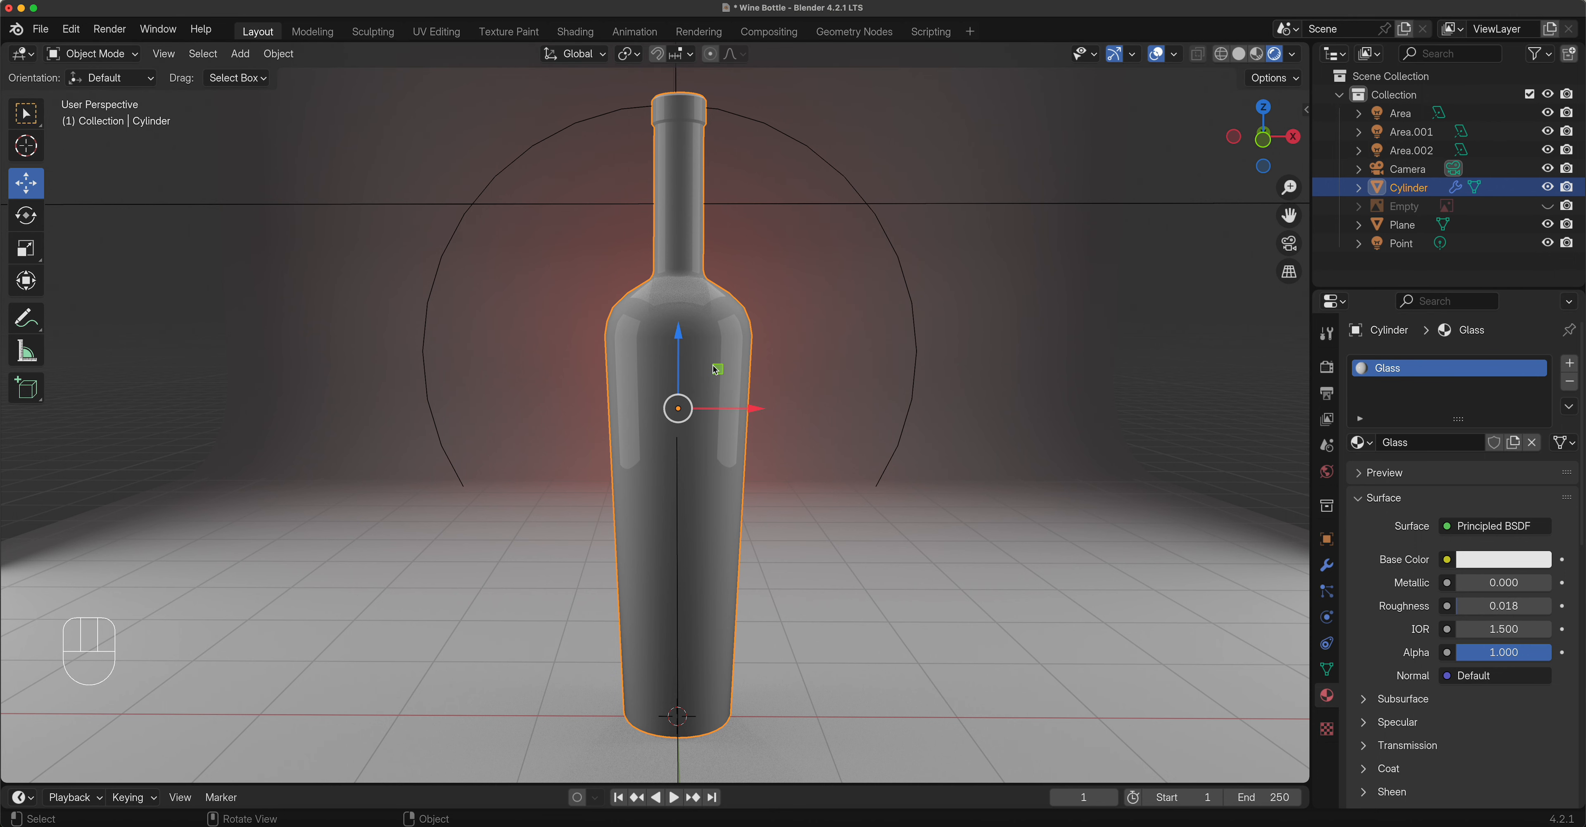
mouse_move(718, 377)
middle_mouse_down()
mouse_move(690, 401)
mouse_move(719, 379)
middle_mouse_up()
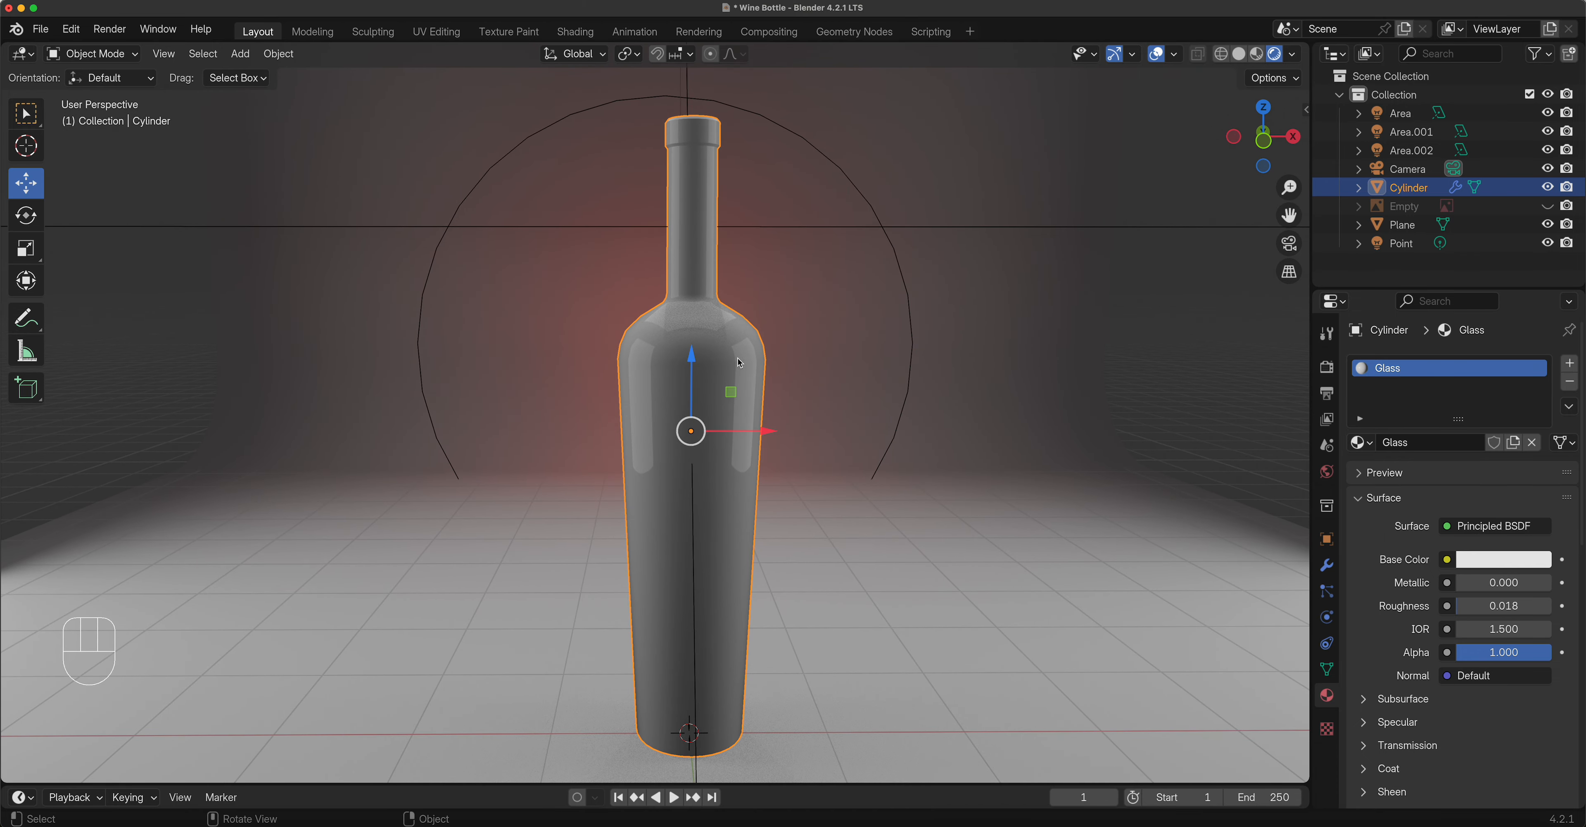
left_click(1537, 570)
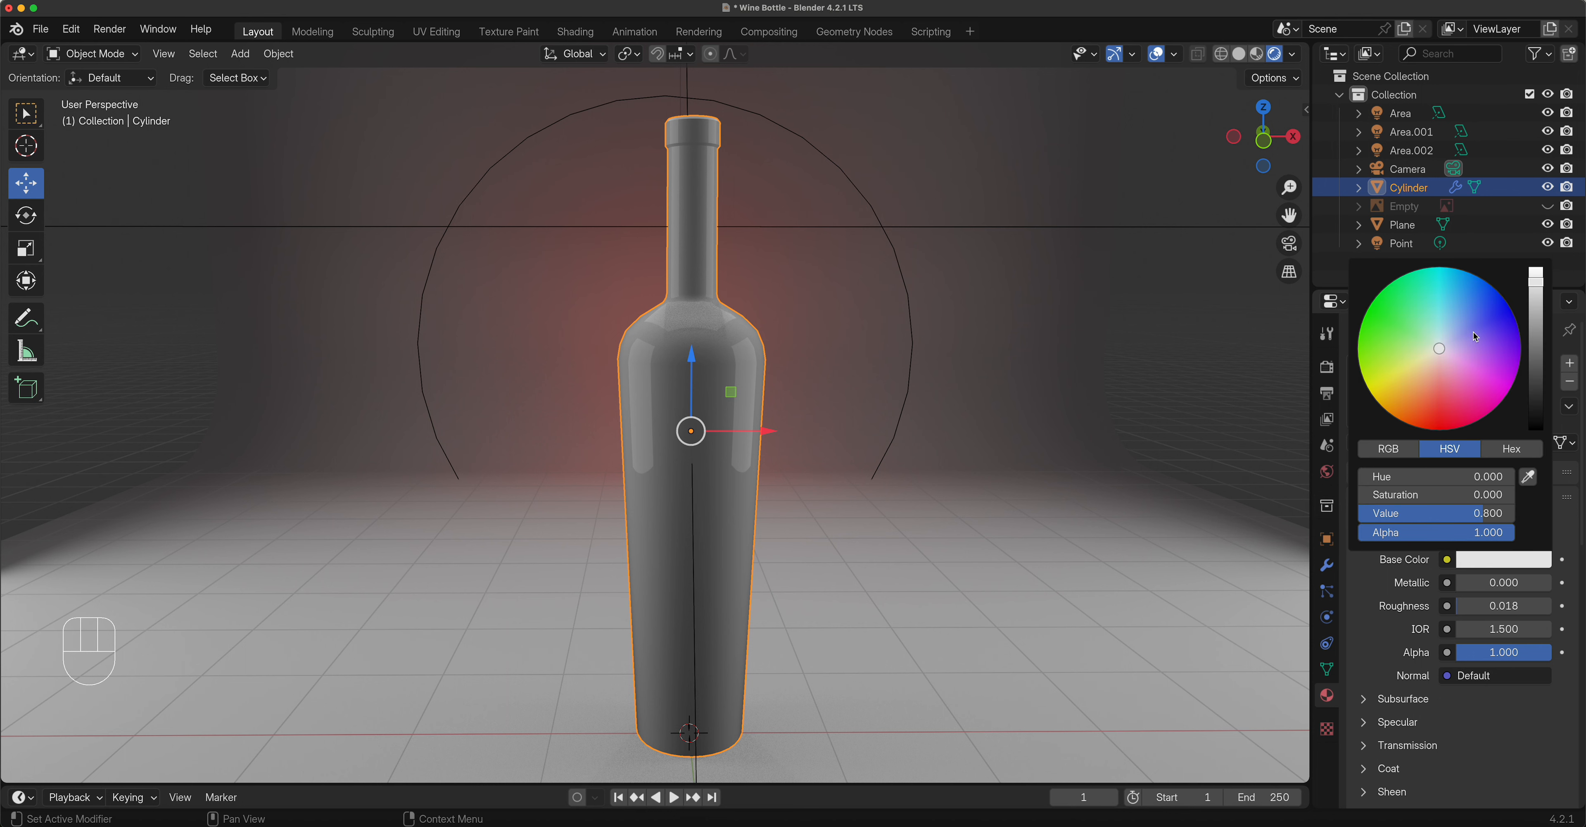
left_click(1505, 315)
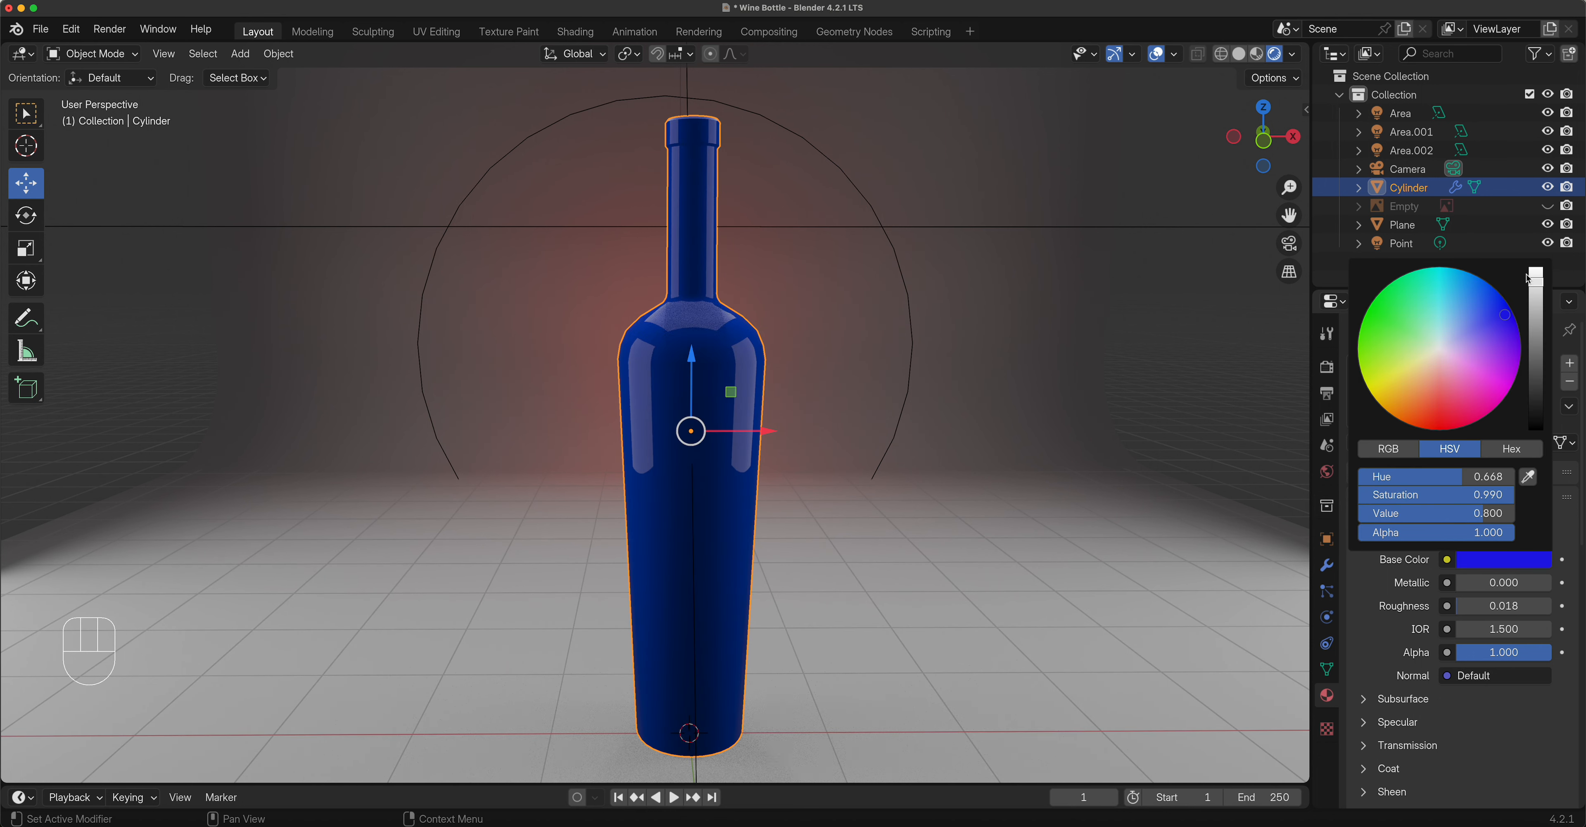
left_click_drag(1535, 282, 1536, 376)
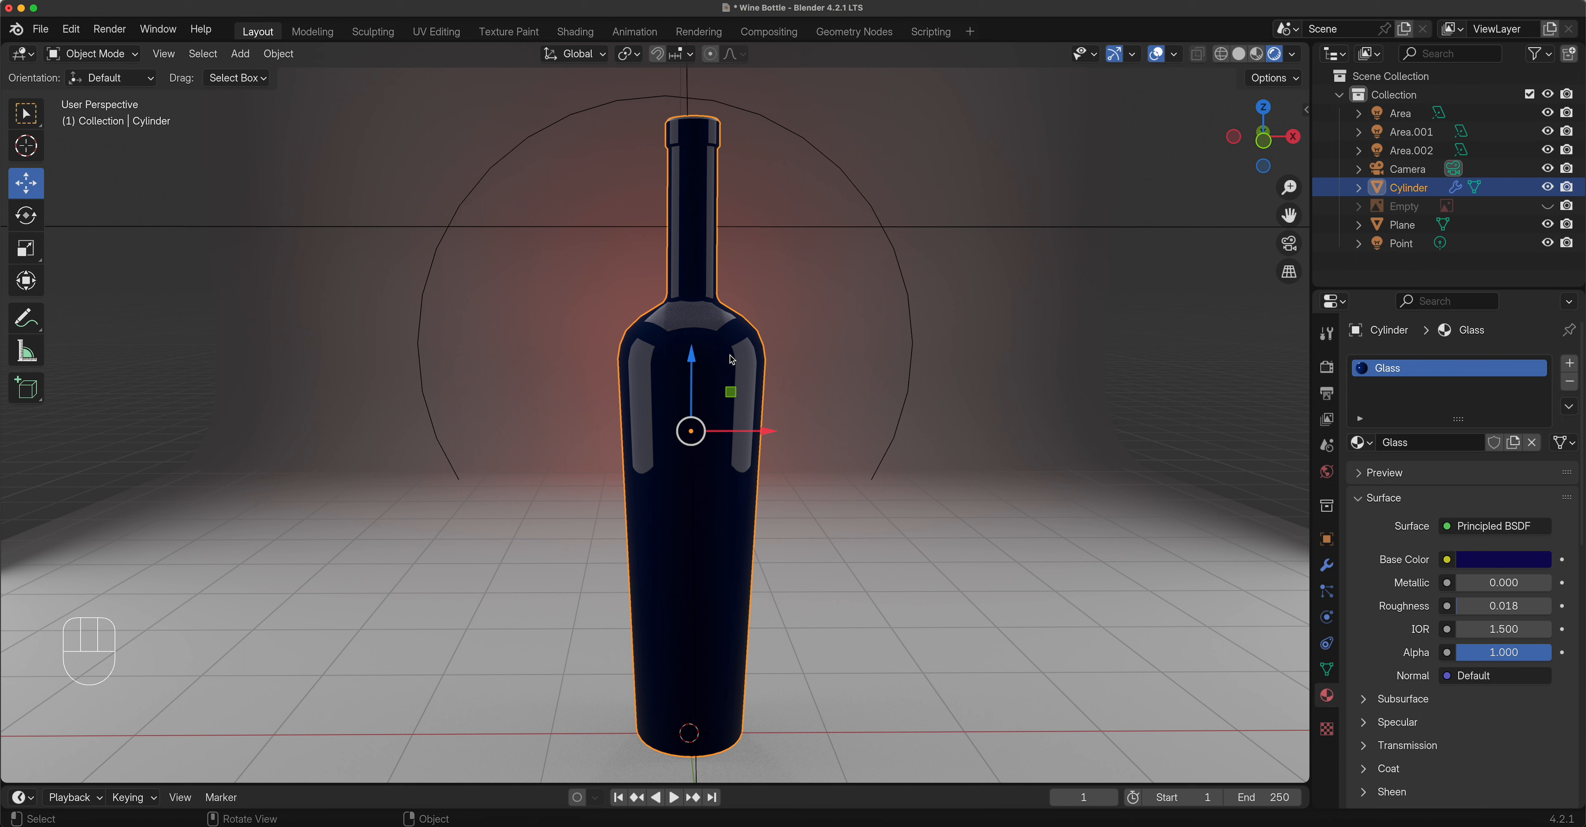
left_click(1363, 745)
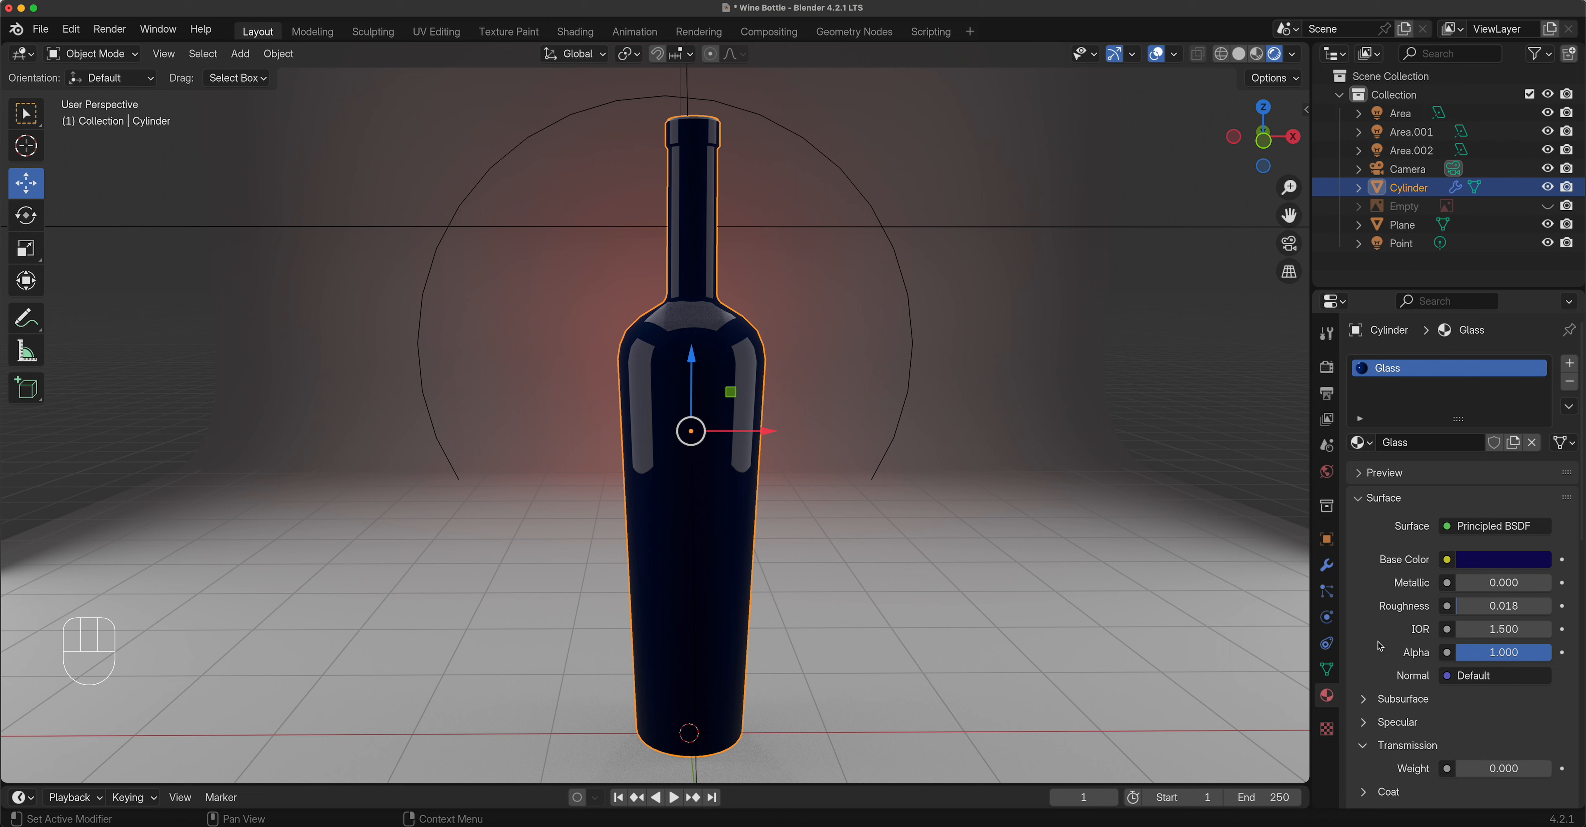
Enable Raytracing in the EEVEE Render properties and switch to camera view.
scroll(1381, 643, "down", 3)
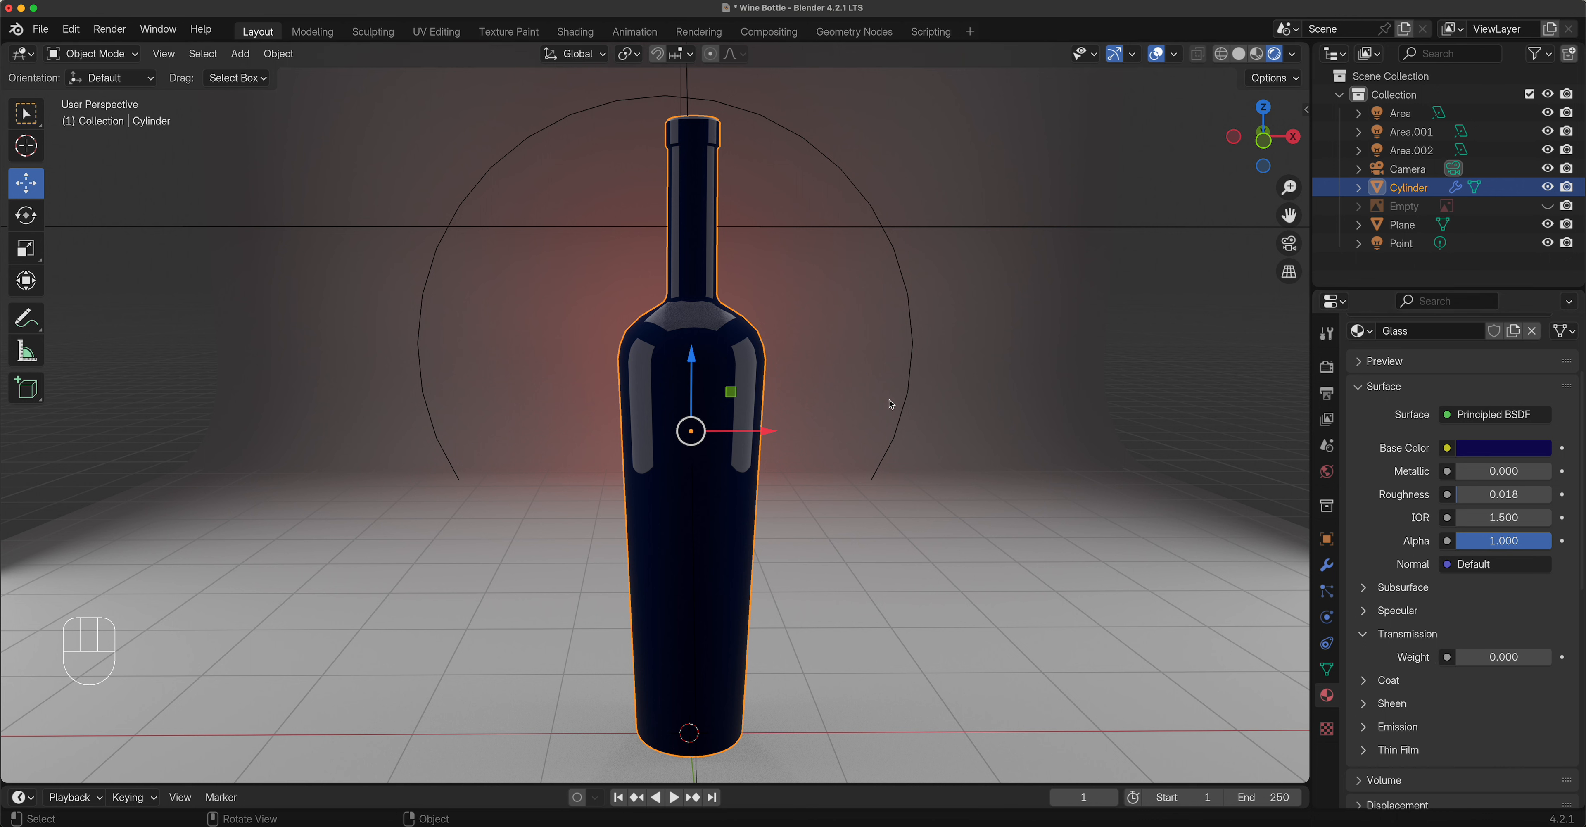
left_click(1326, 368)
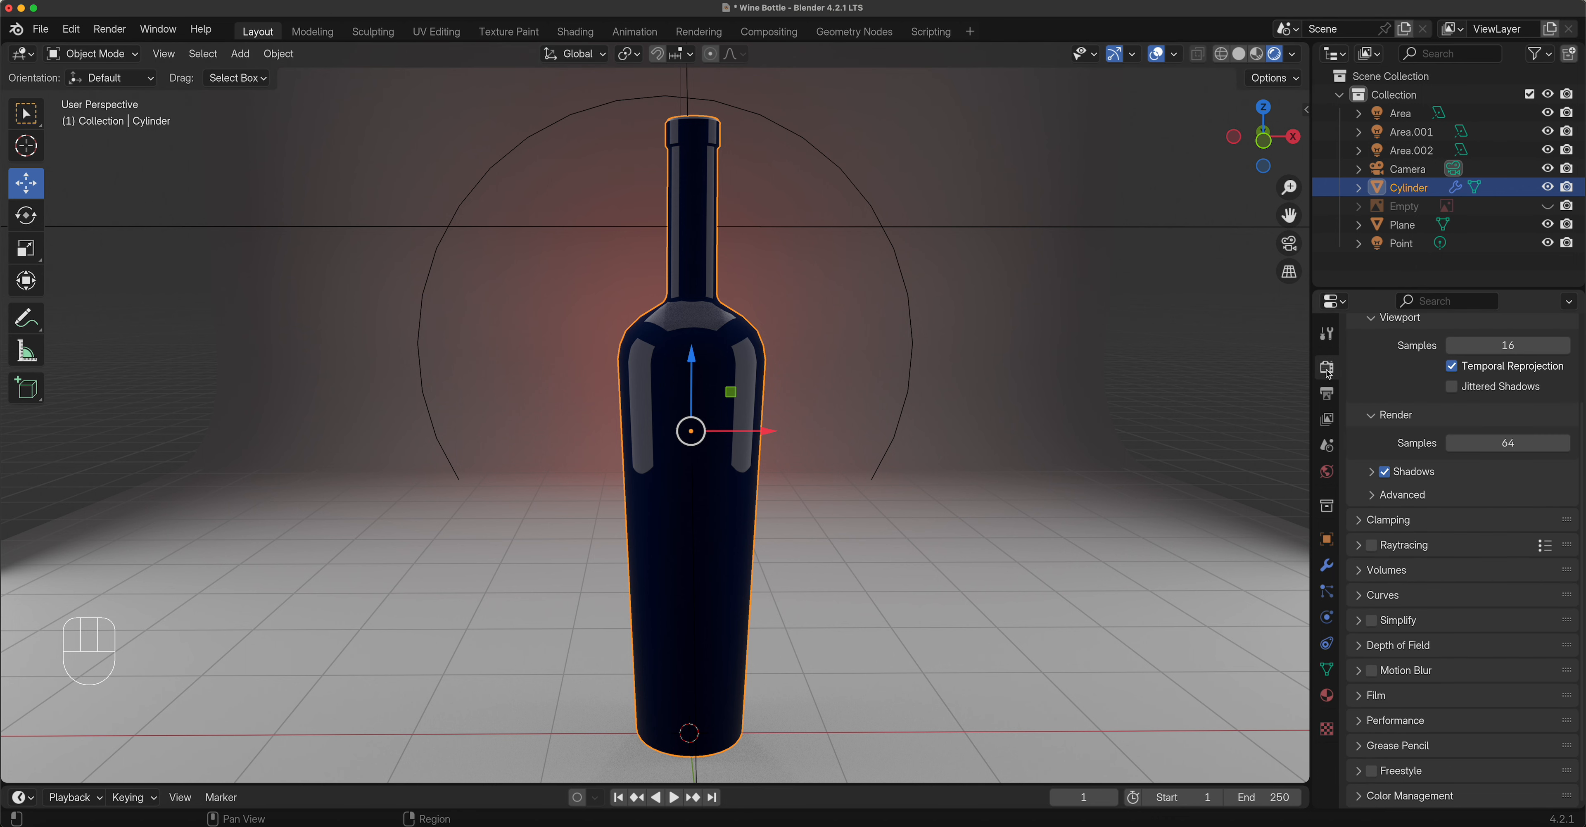
scroll(1386, 400, "up", 4)
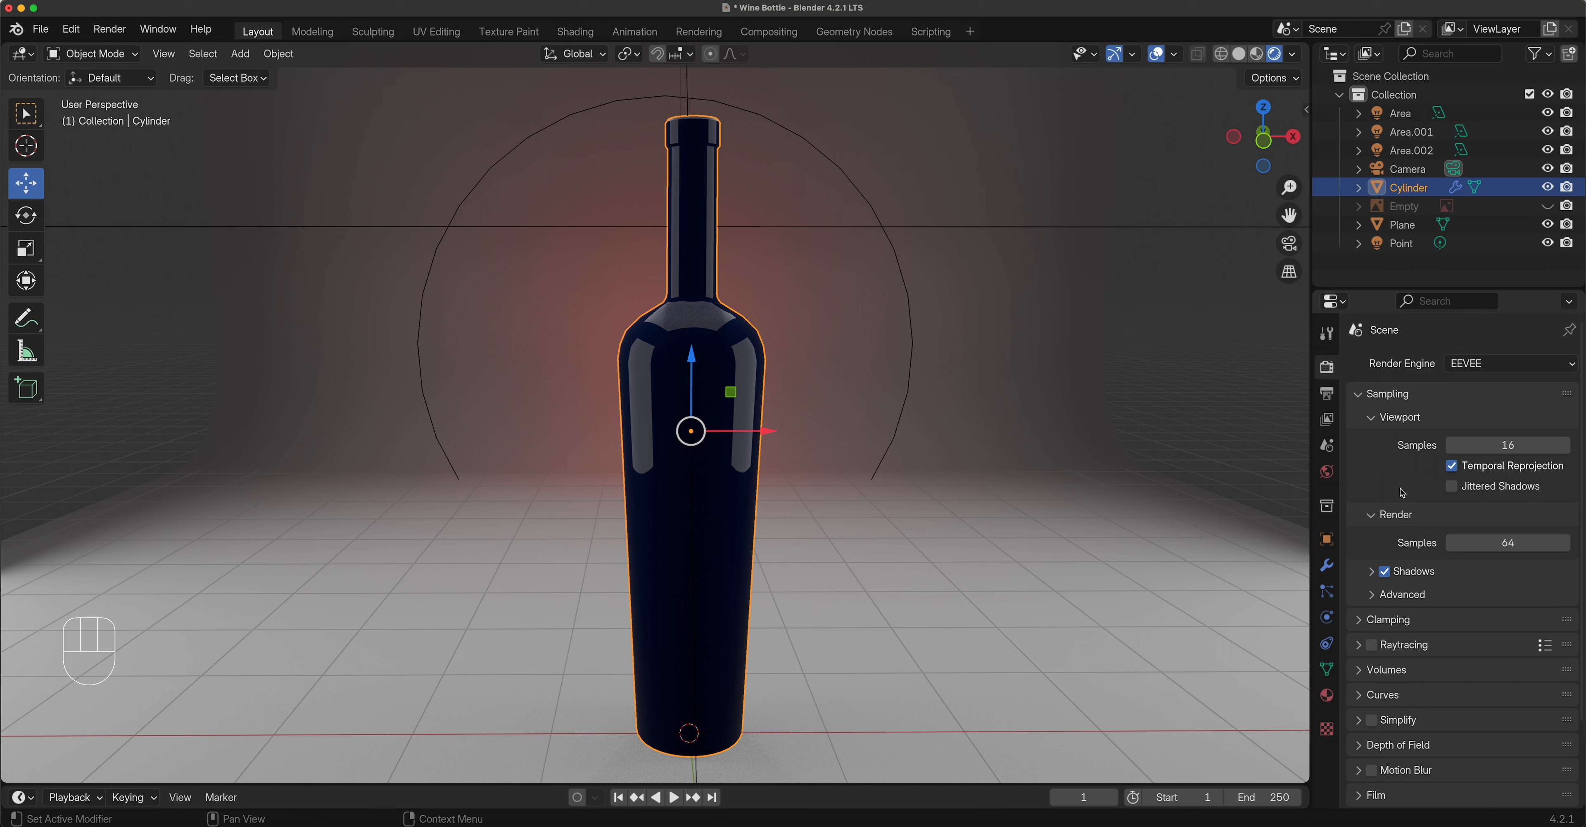
left_click(1376, 649)
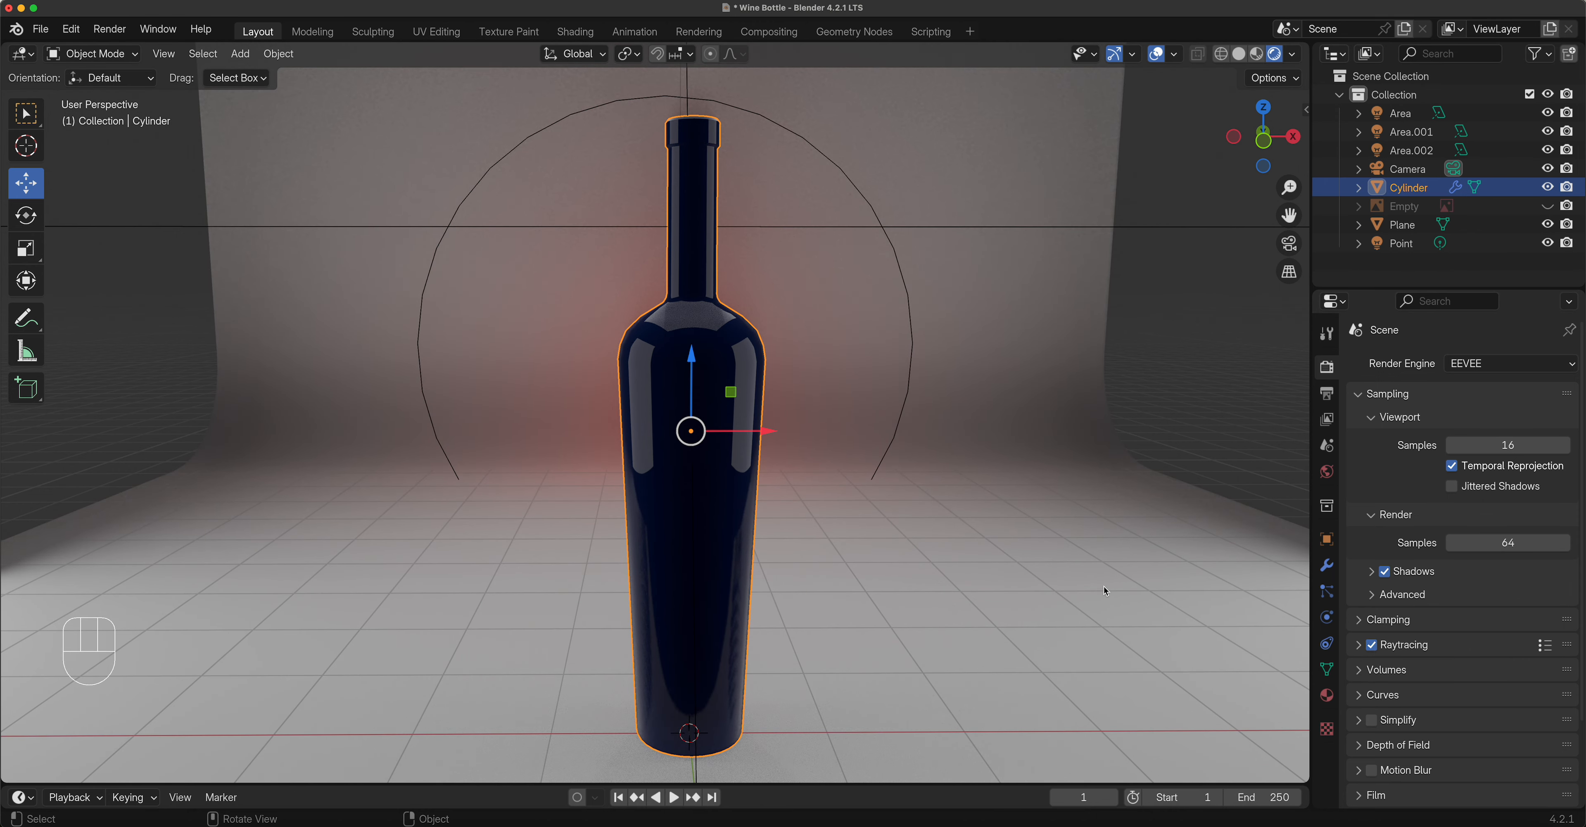
left_click(1358, 646)
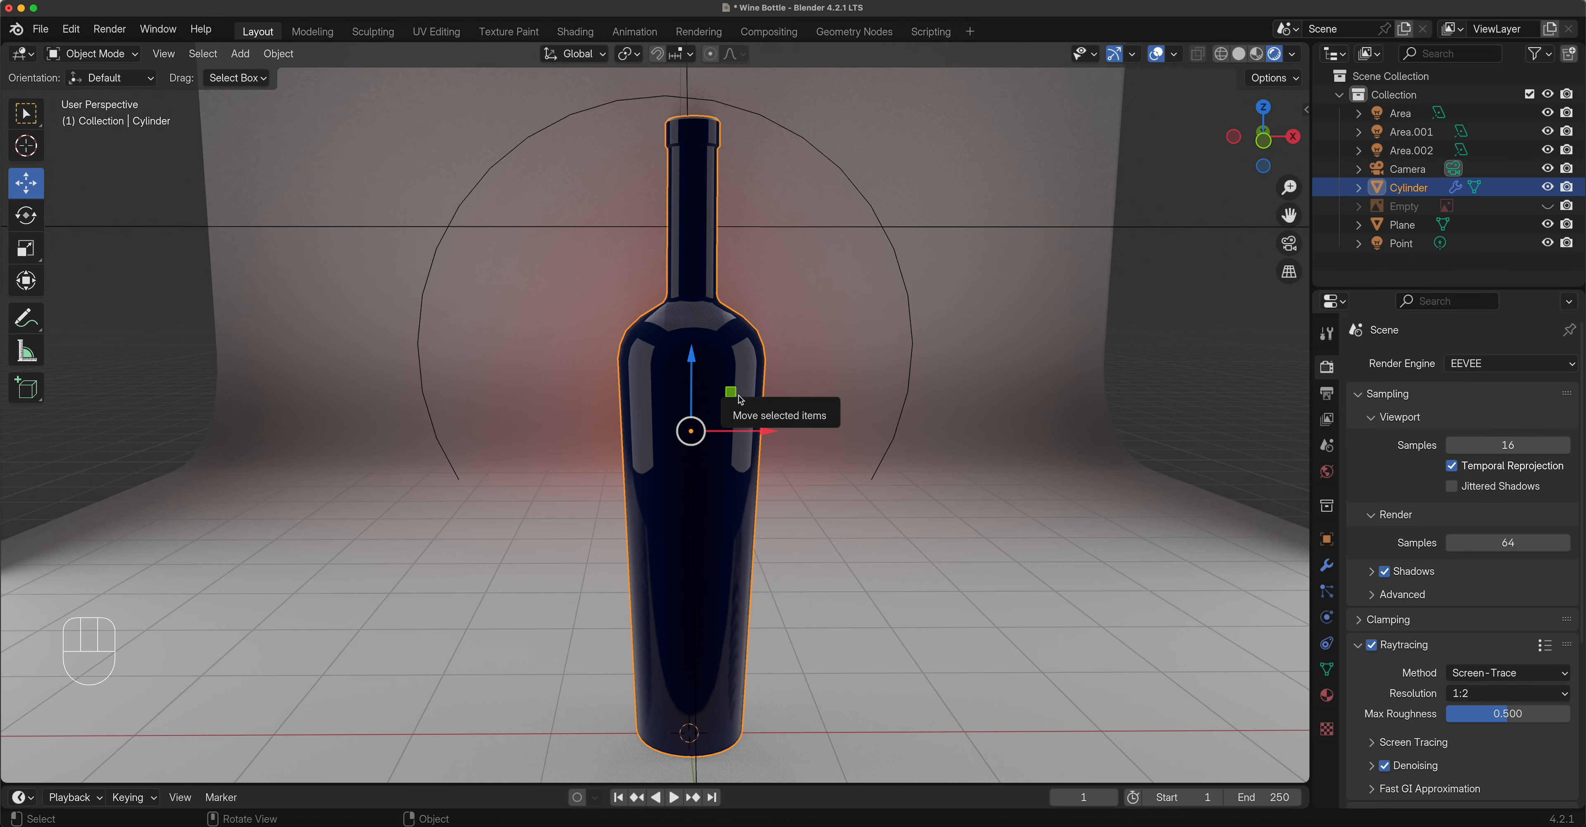
key("KP_0")
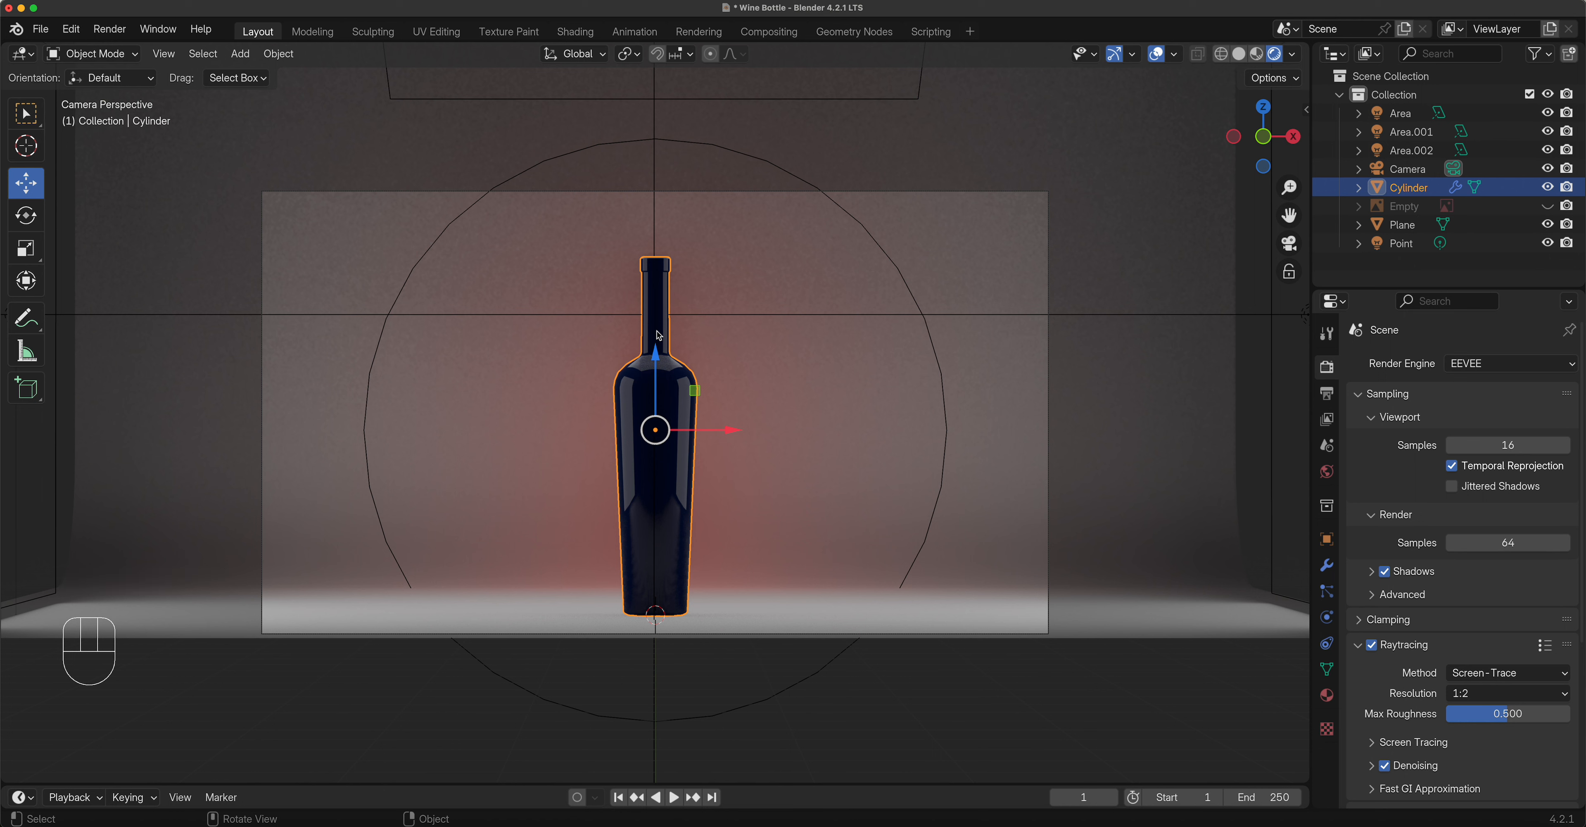
Set the EEVEE raytracing resolution to 1:1, then return to the Glass material settings.
left_click(1500, 701)
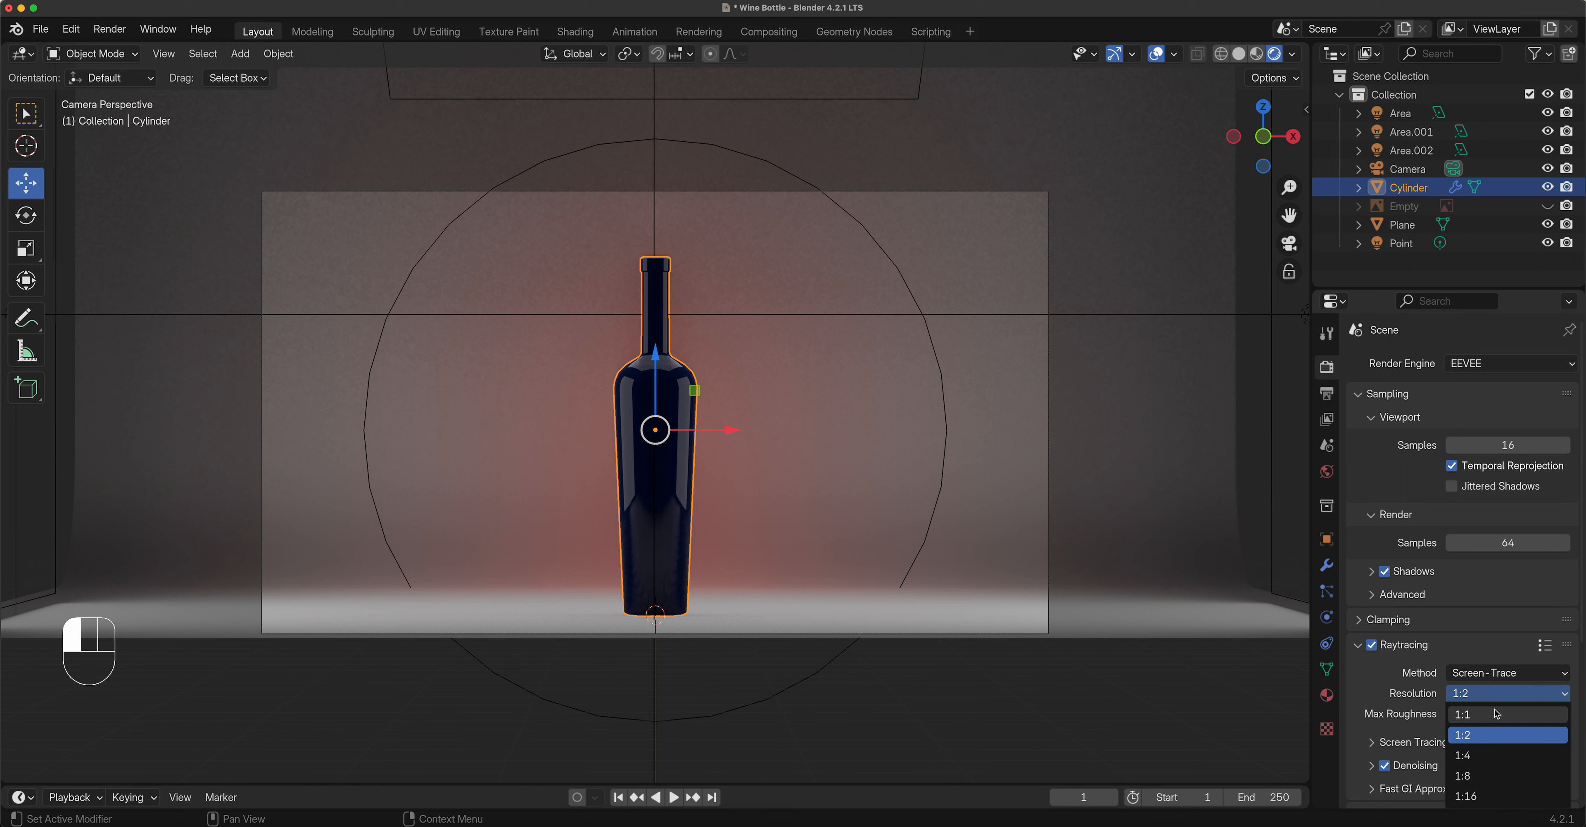
left_click(1497, 714)
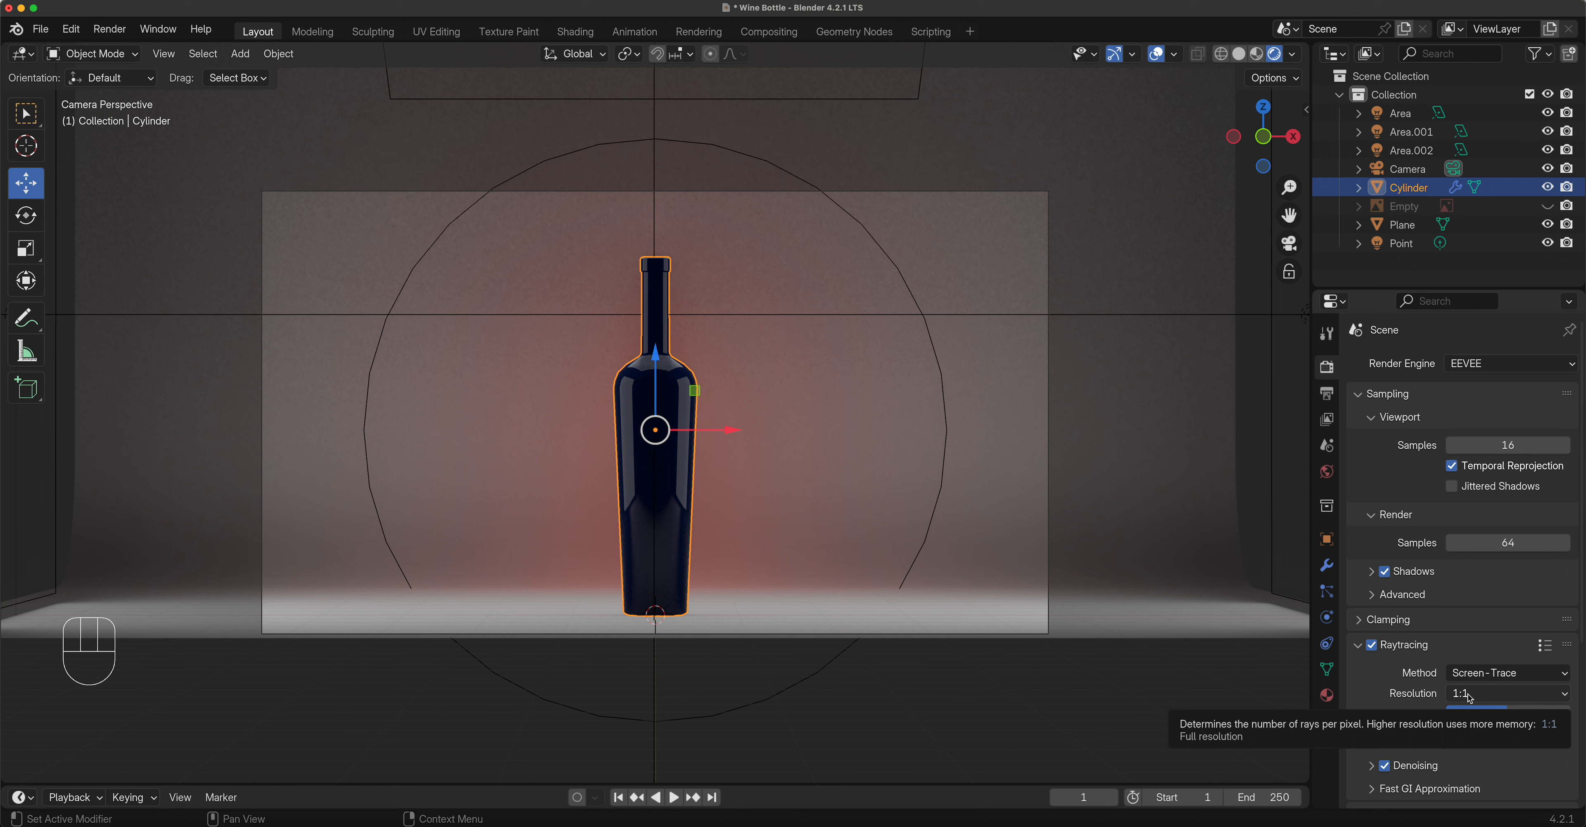
left_click(1470, 695)
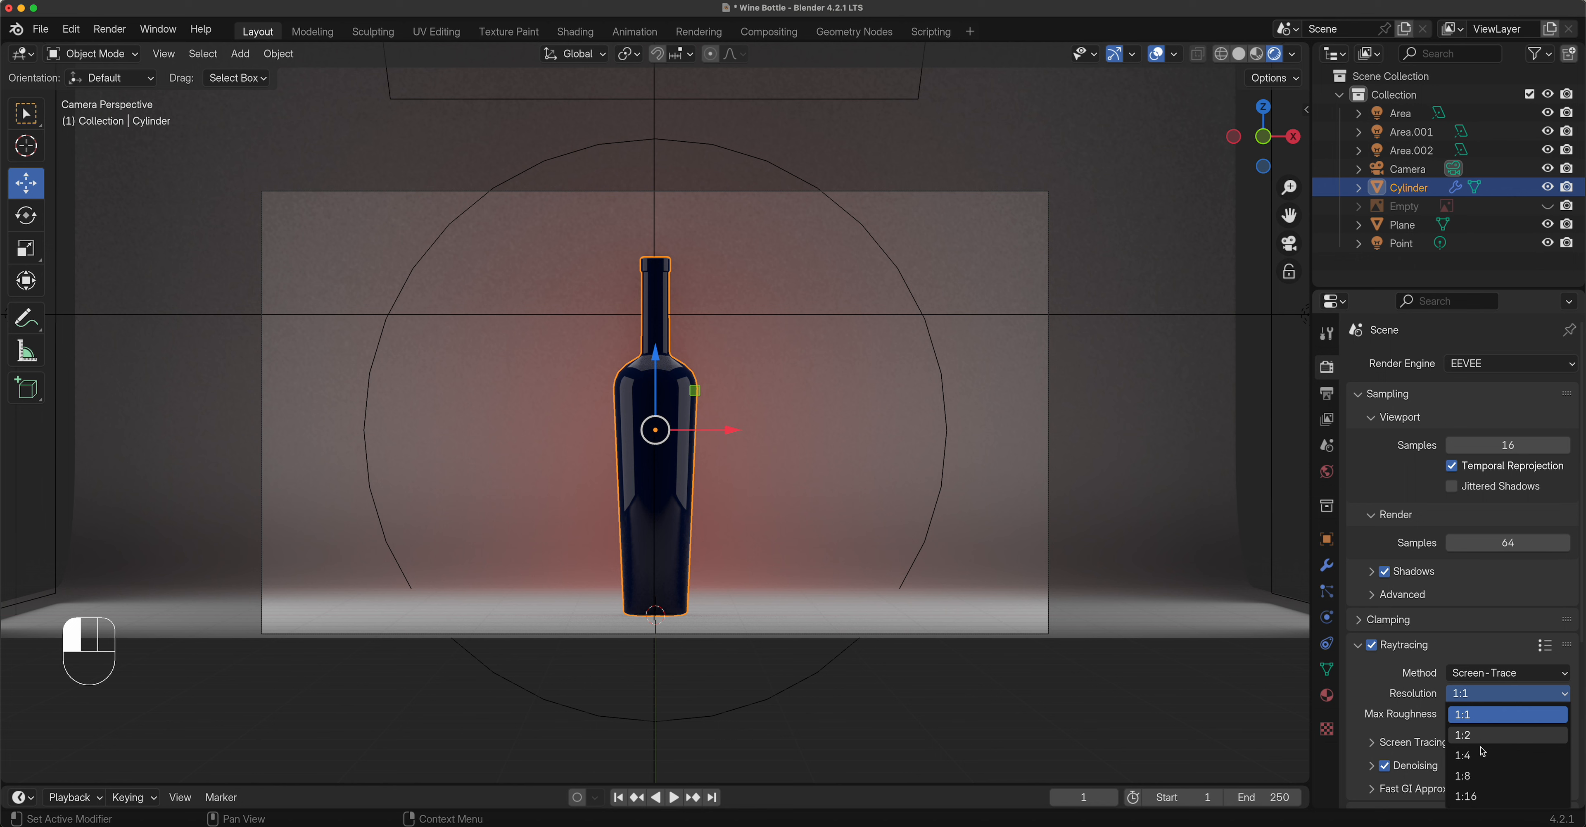
left_click(1465, 710)
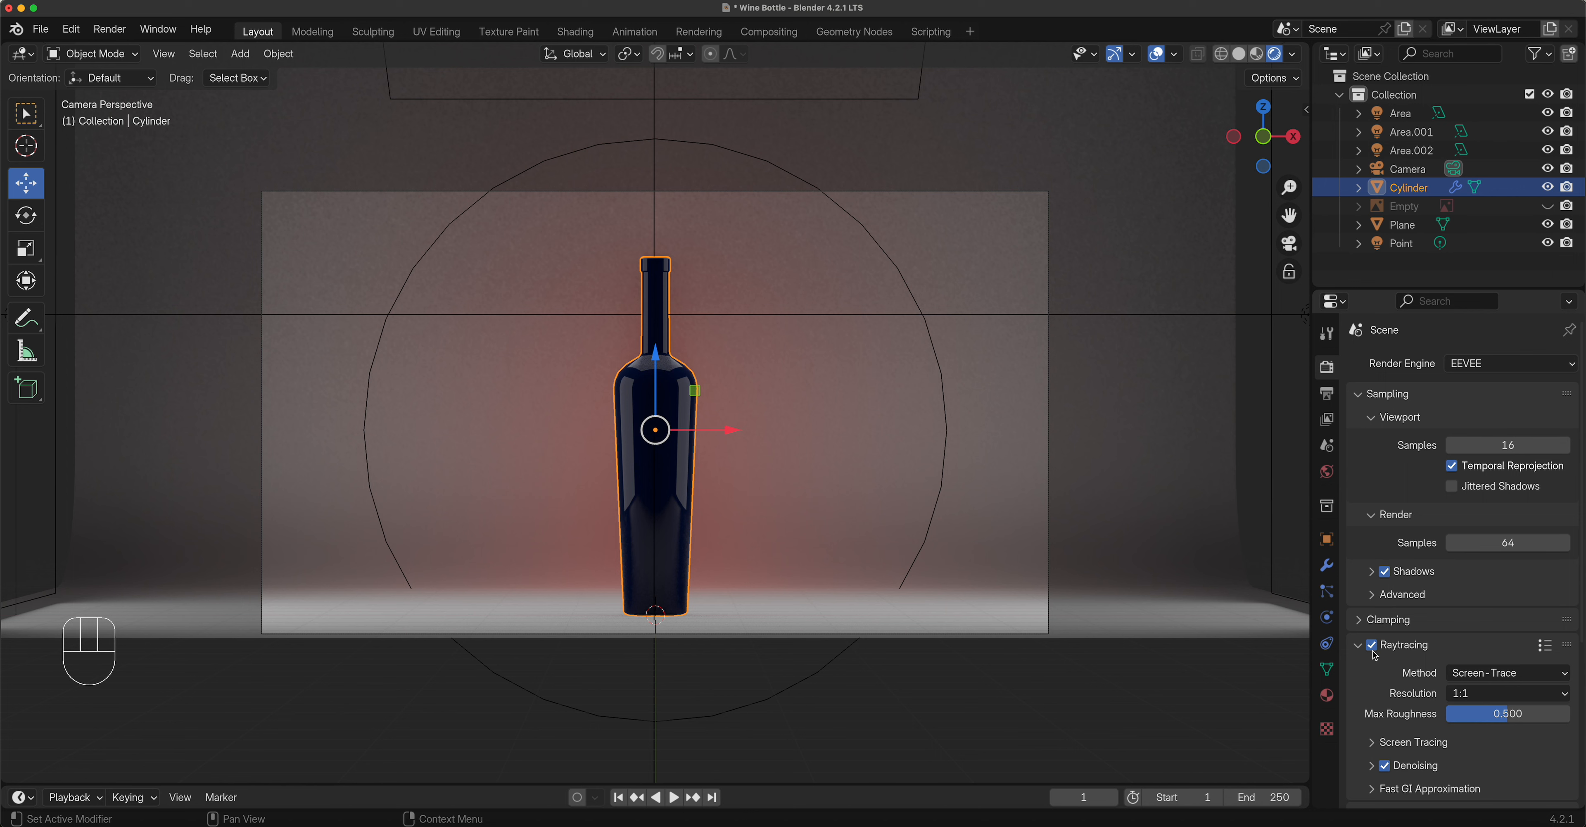
scroll(1394, 680, "down", 5)
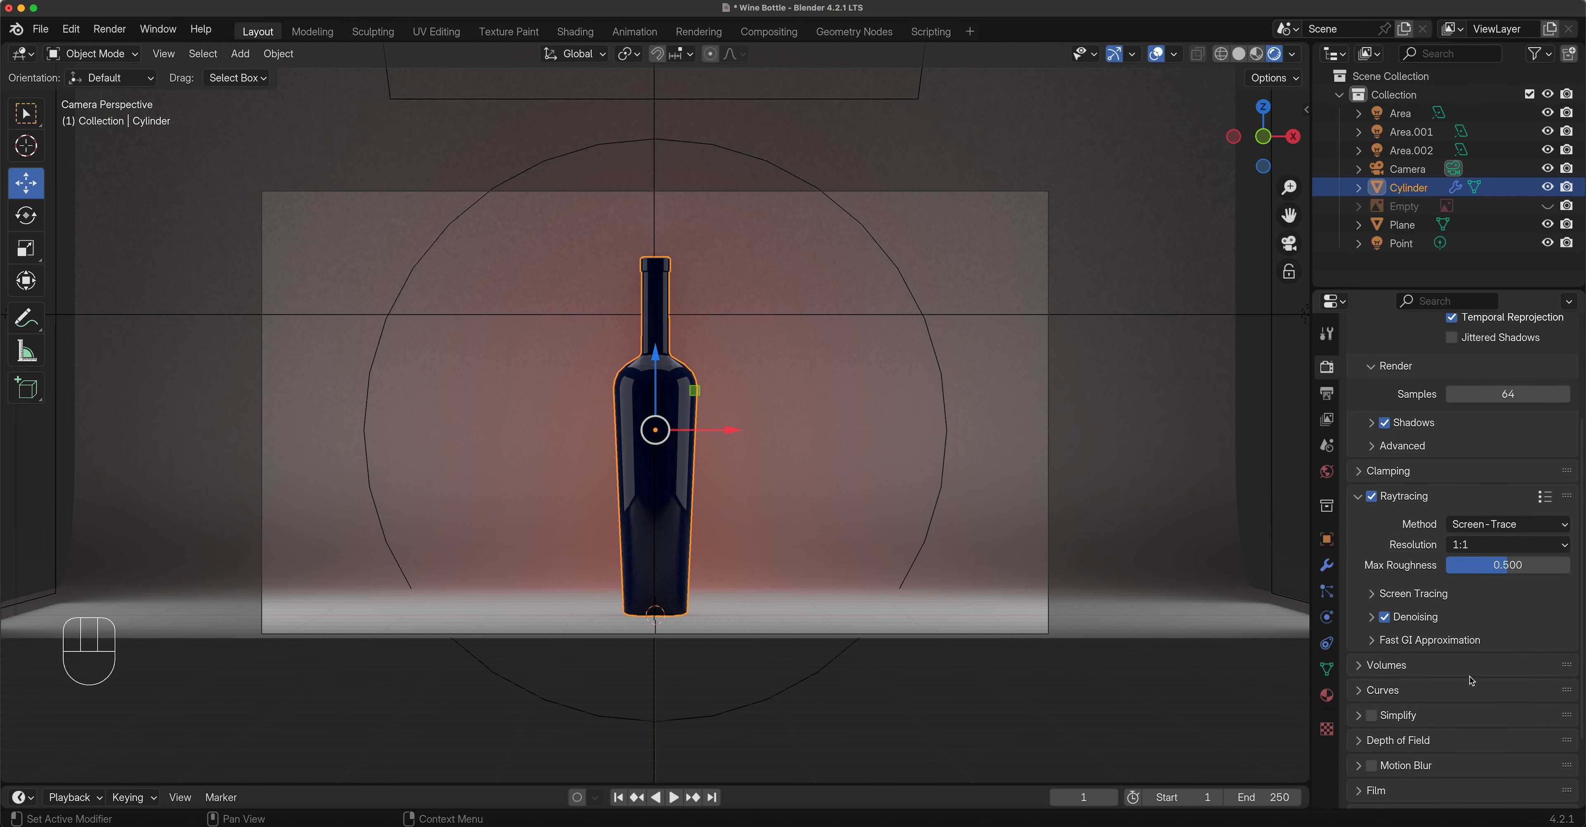
scroll(1457, 486, "up", 3)
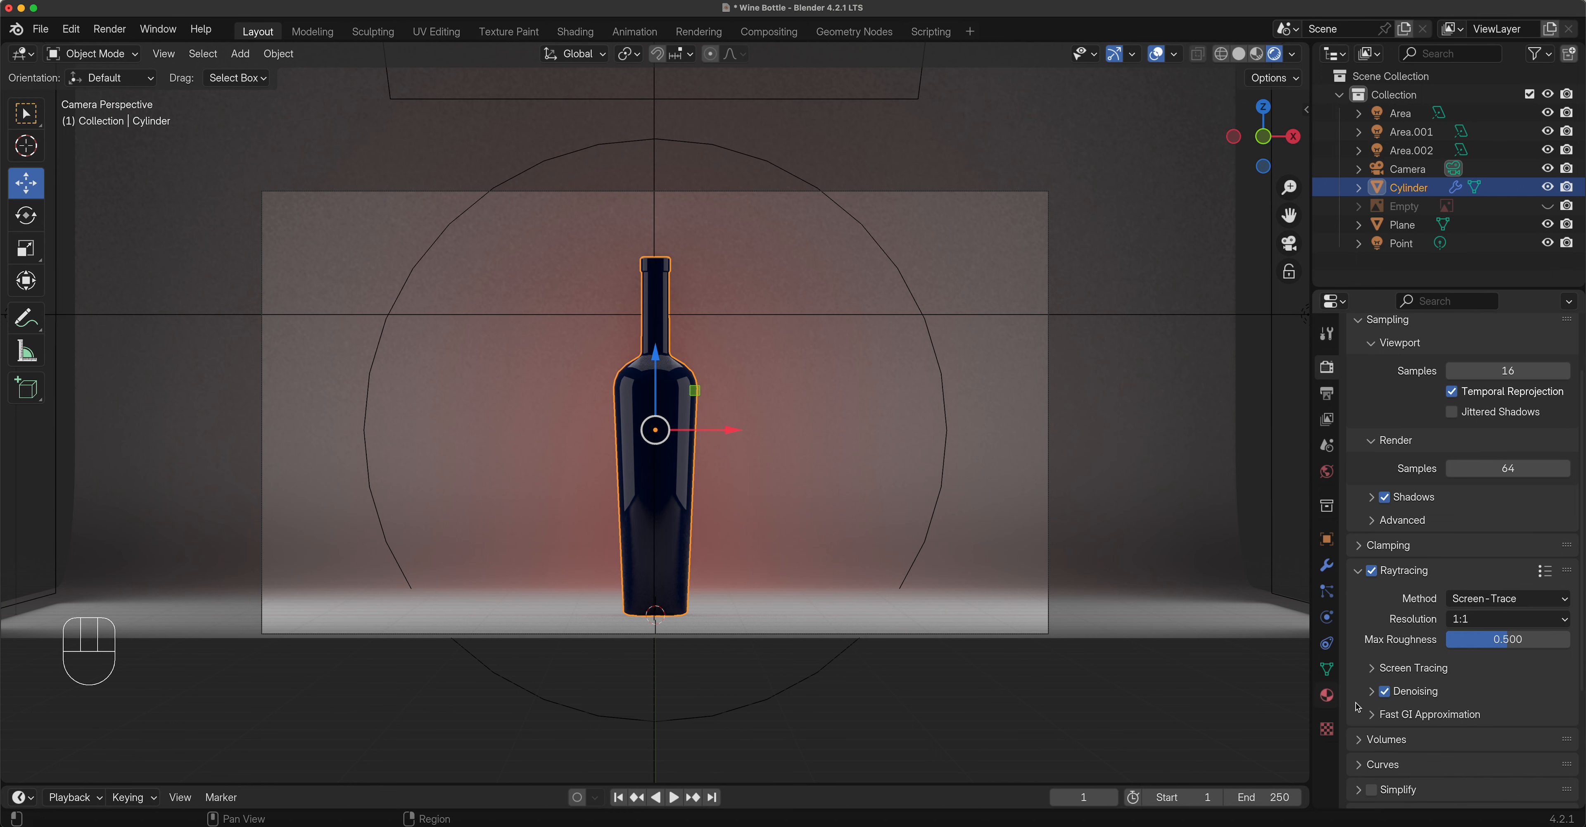
left_click(1326, 696)
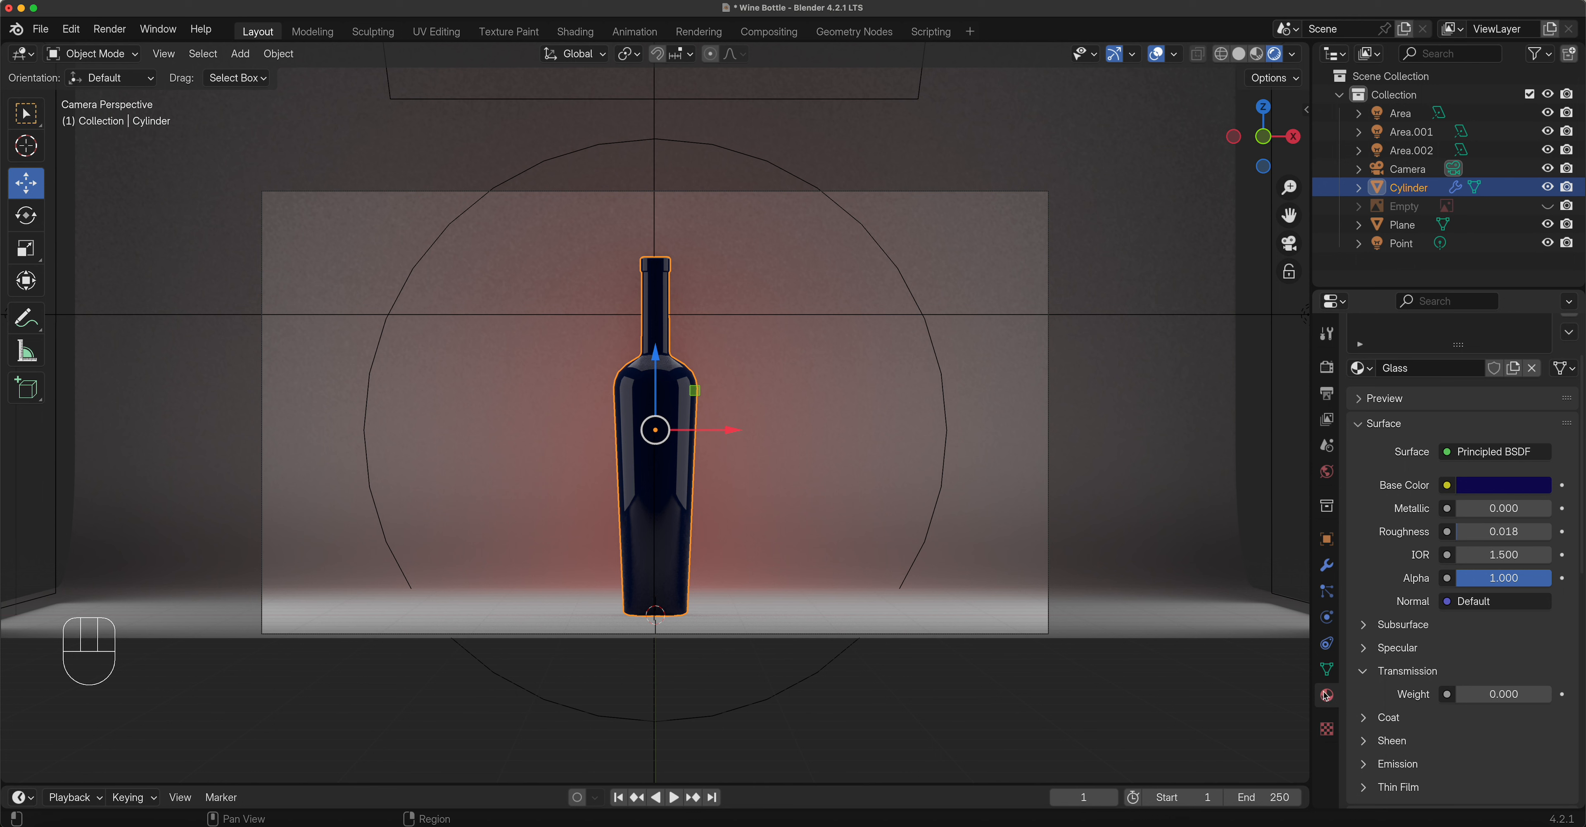
Set the Glass material's Transmission Weight to 1.0.
left_click(1364, 673)
left_click(1365, 674)
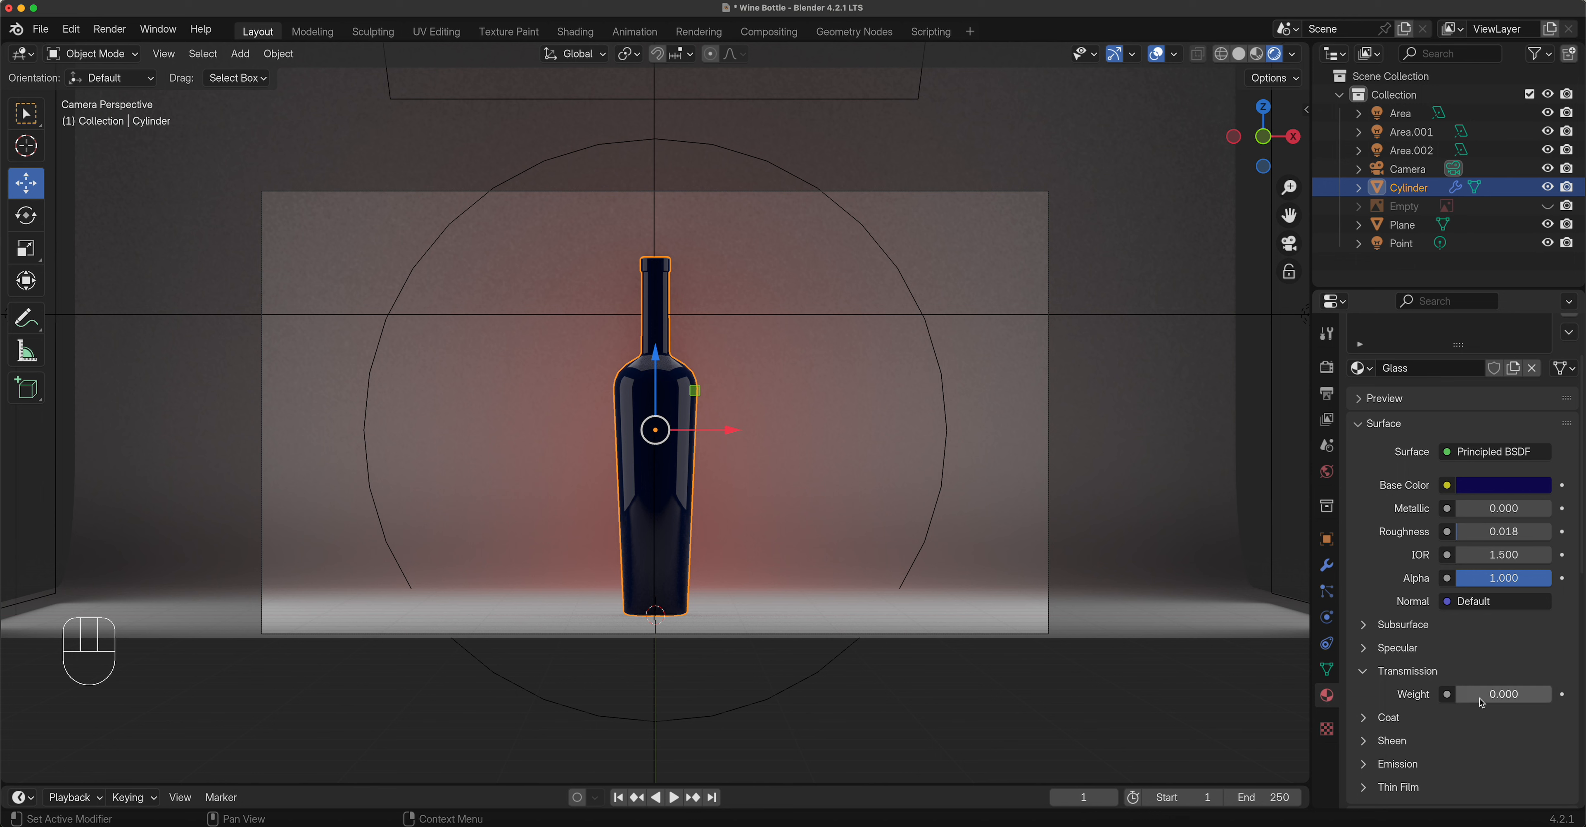
left_click_drag(1470, 695, 1553, 695)
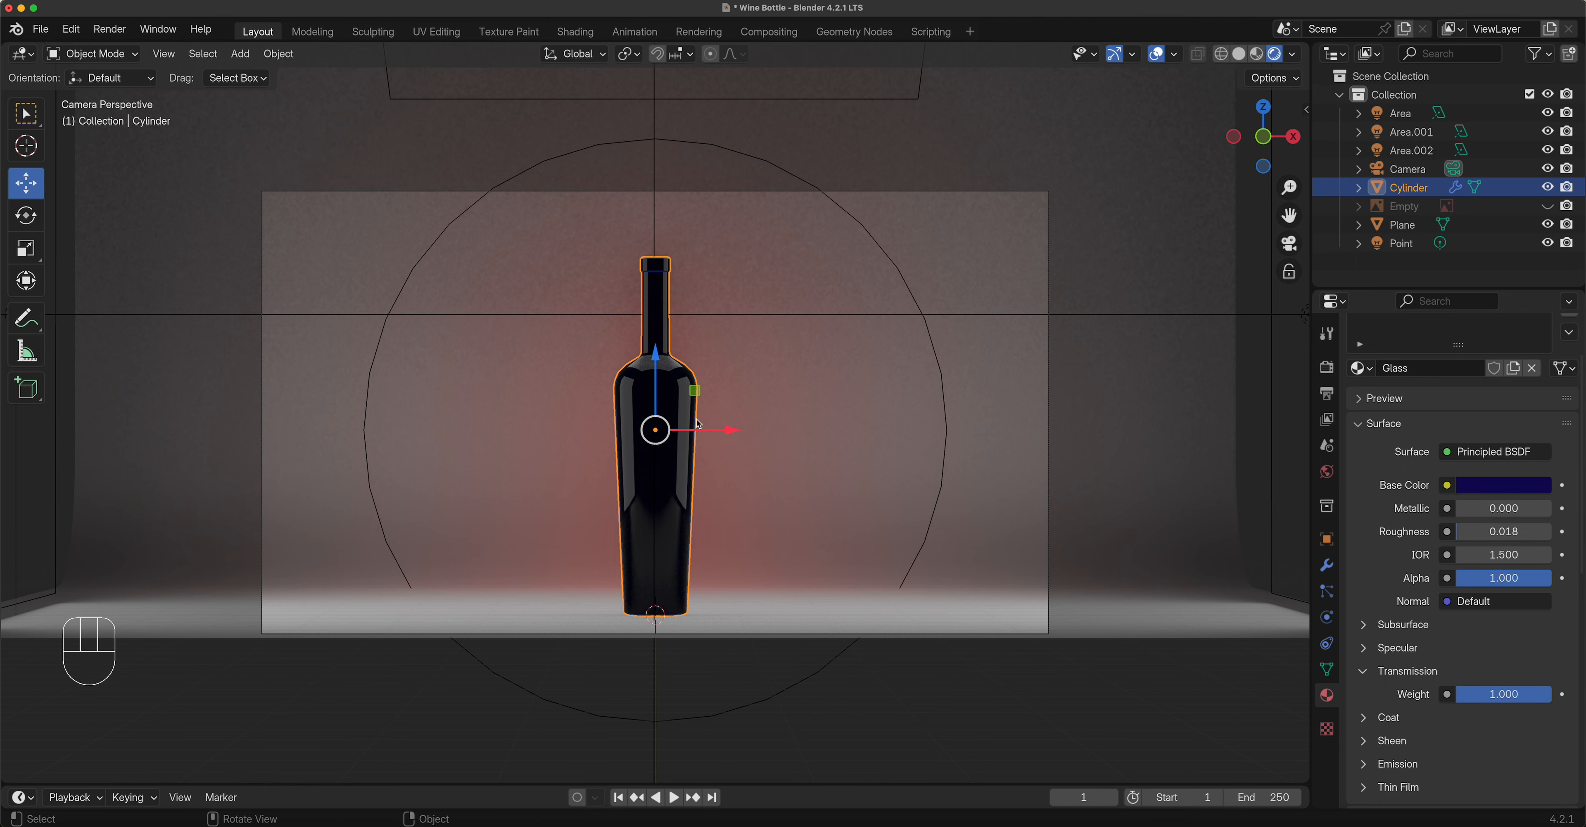
Turn on Raytraced Transmission in the material's Settings.
scroll(701, 425, "down", 2)
scroll(702, 424, "up", 7)
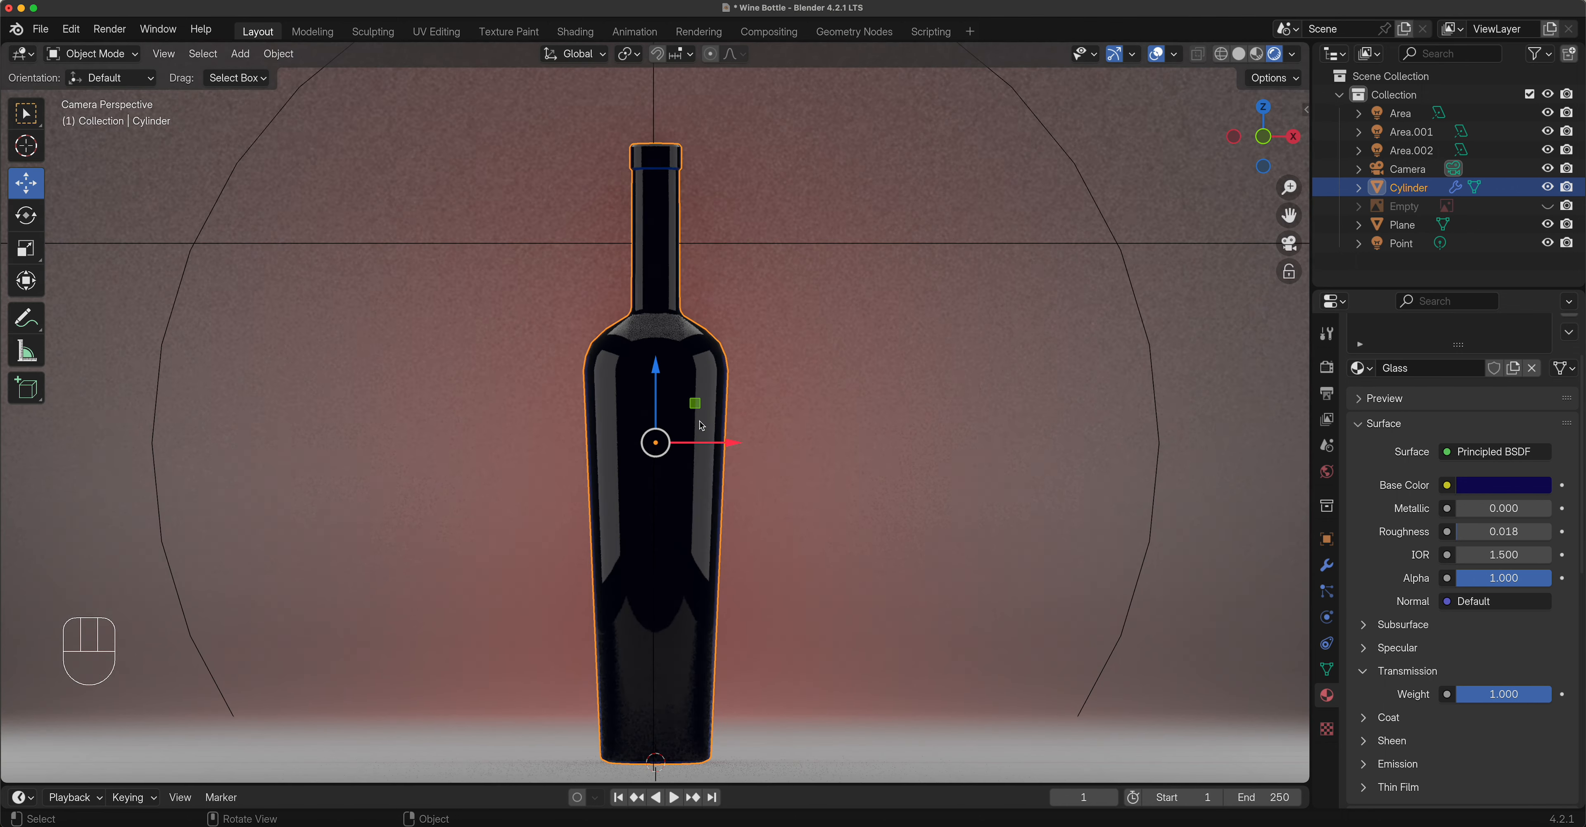
scroll(701, 424, "down", 4)
scroll(1460, 750, "down", 5)
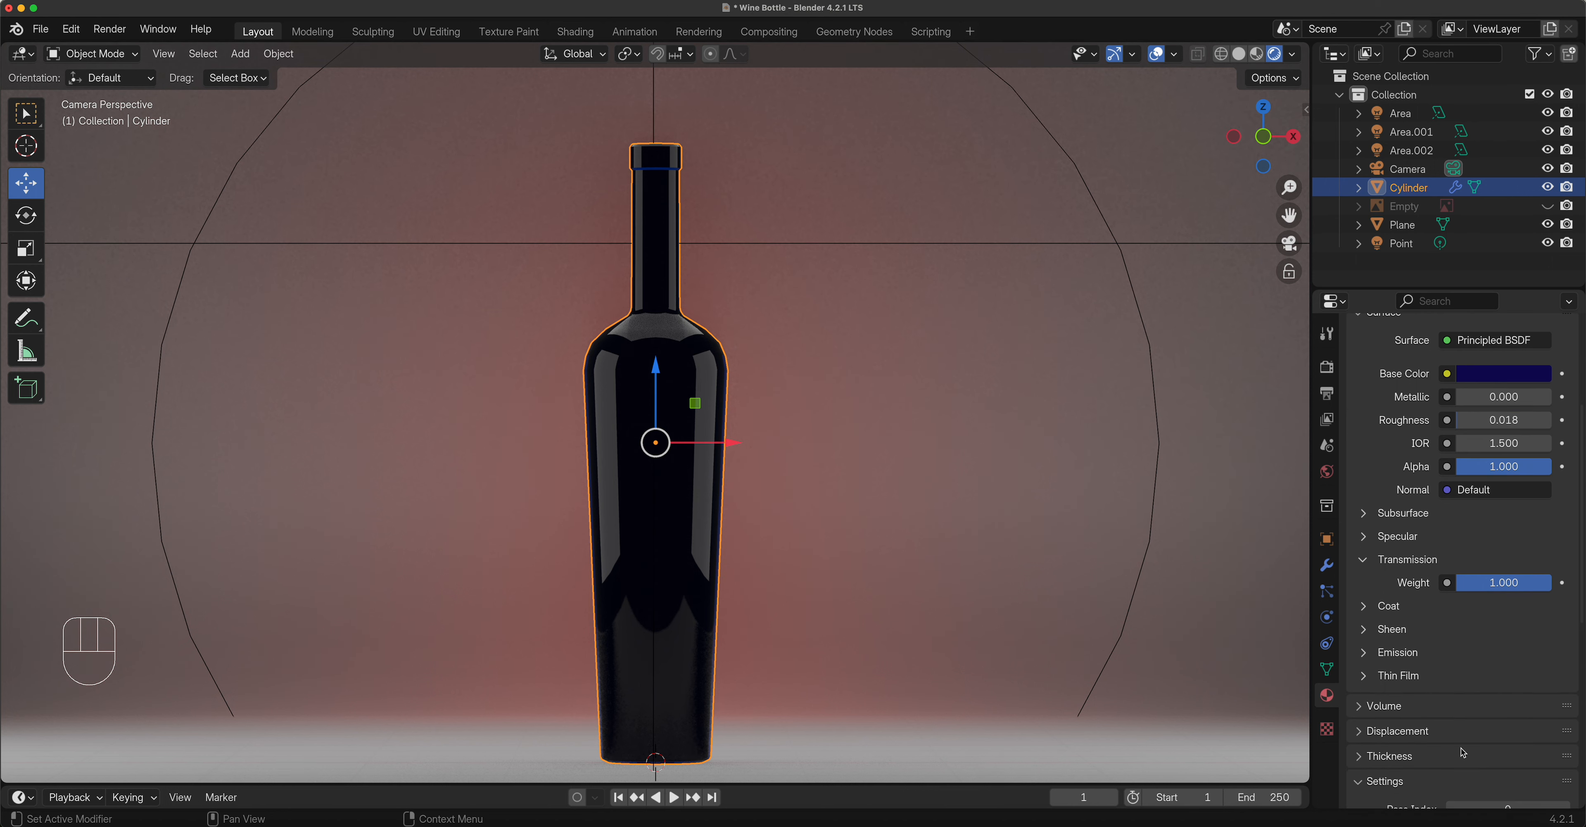
scroll(1458, 744, "down", 7)
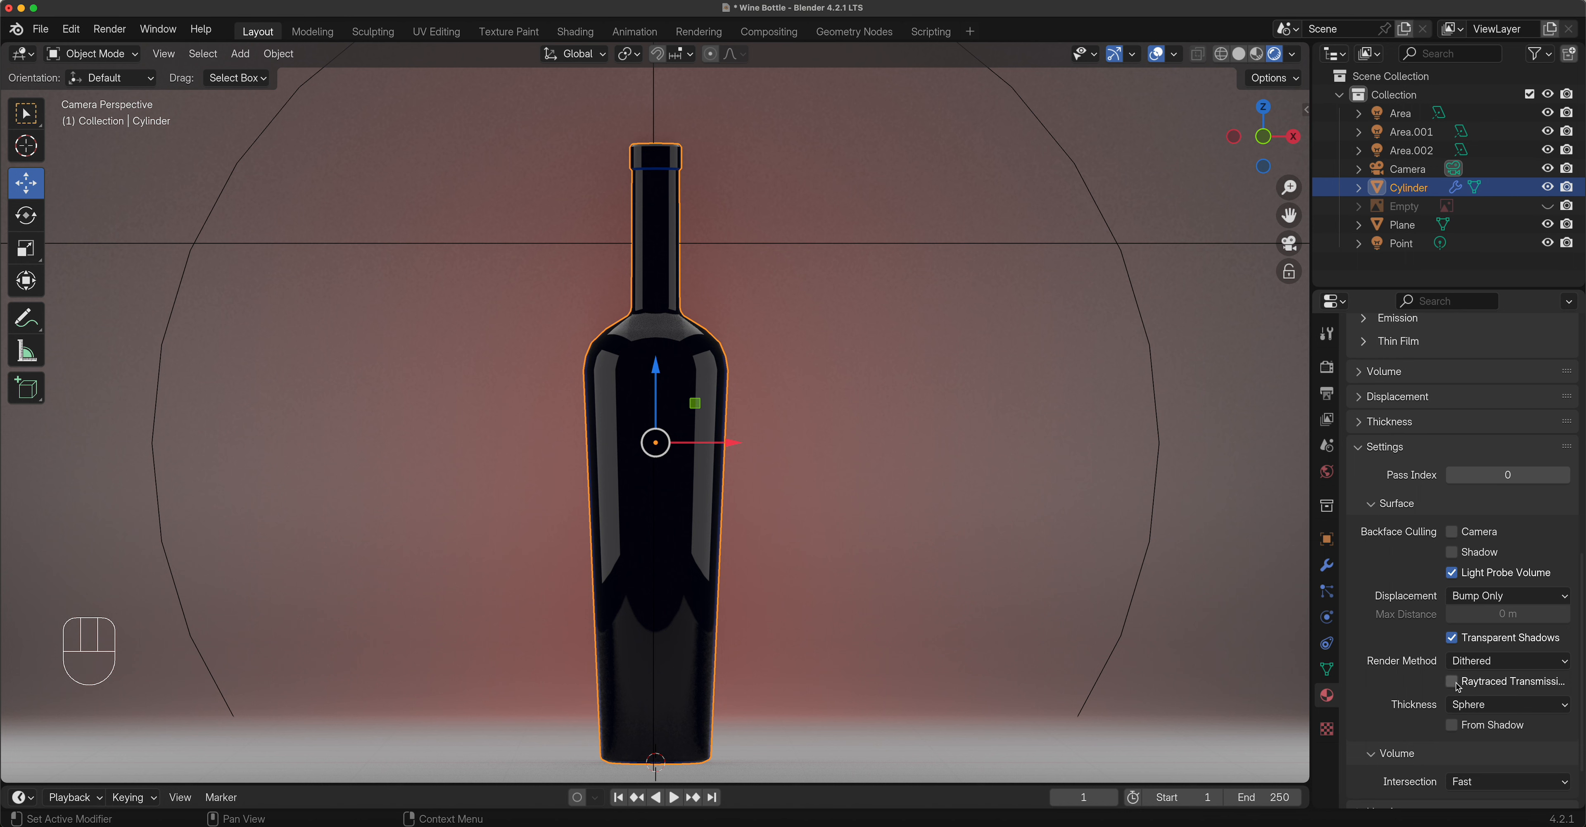
left_click(1452, 681)
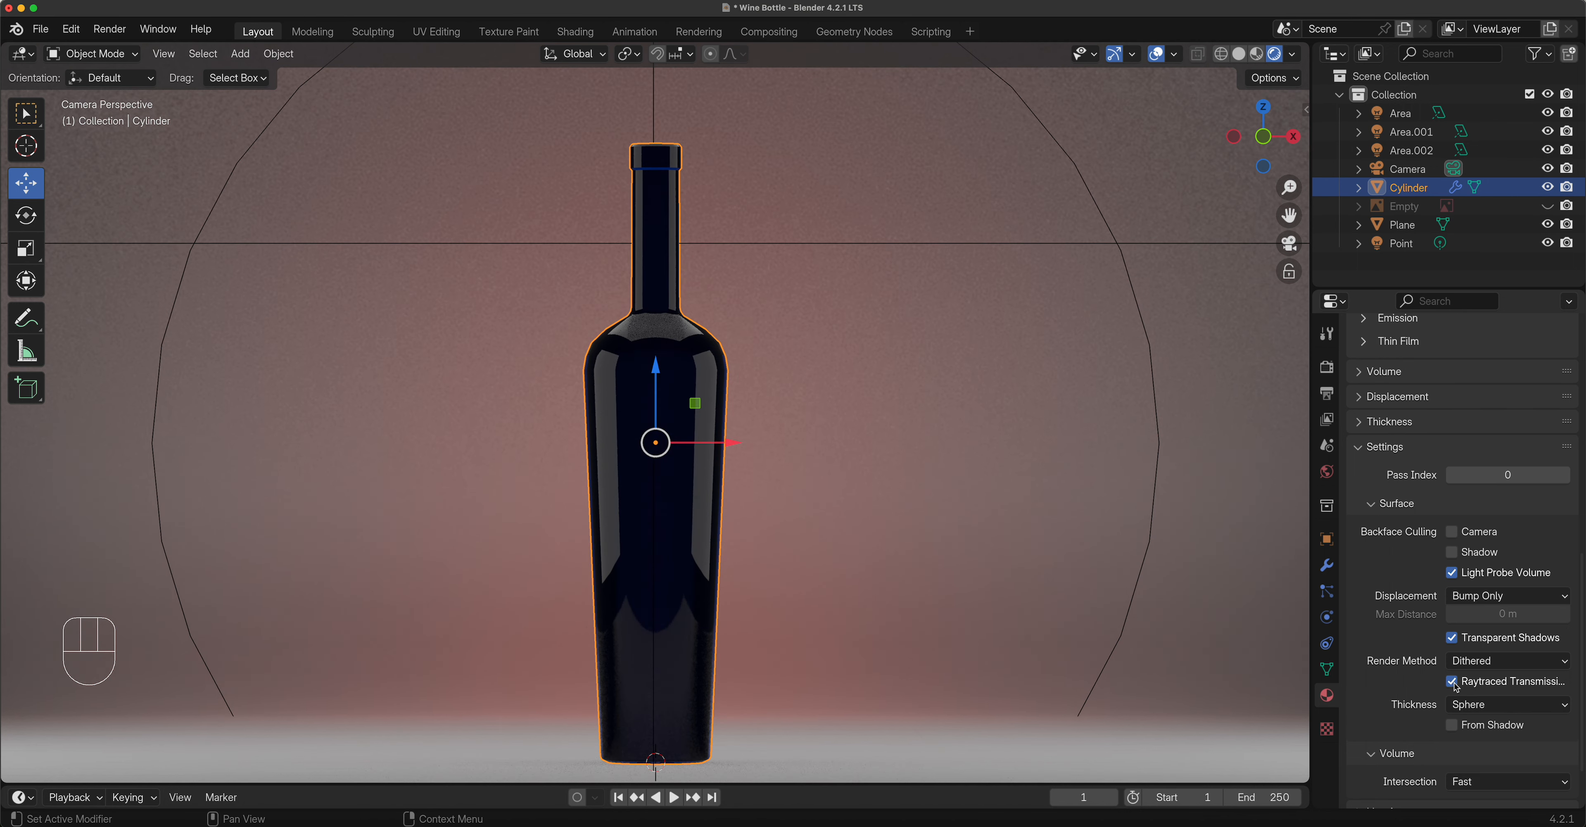
left_click(1452, 681)
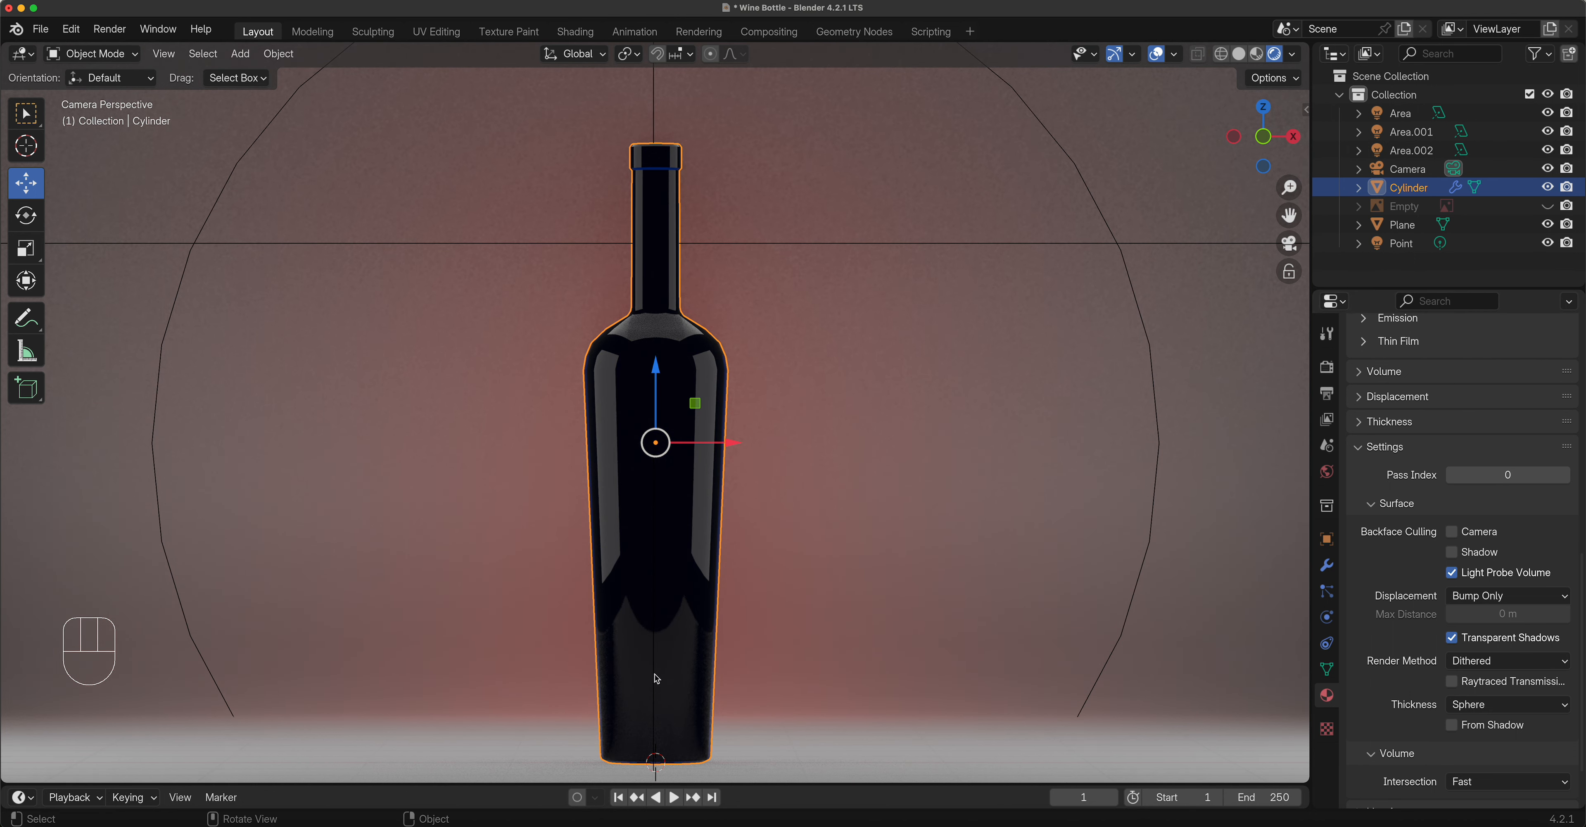
left_click(1453, 682)
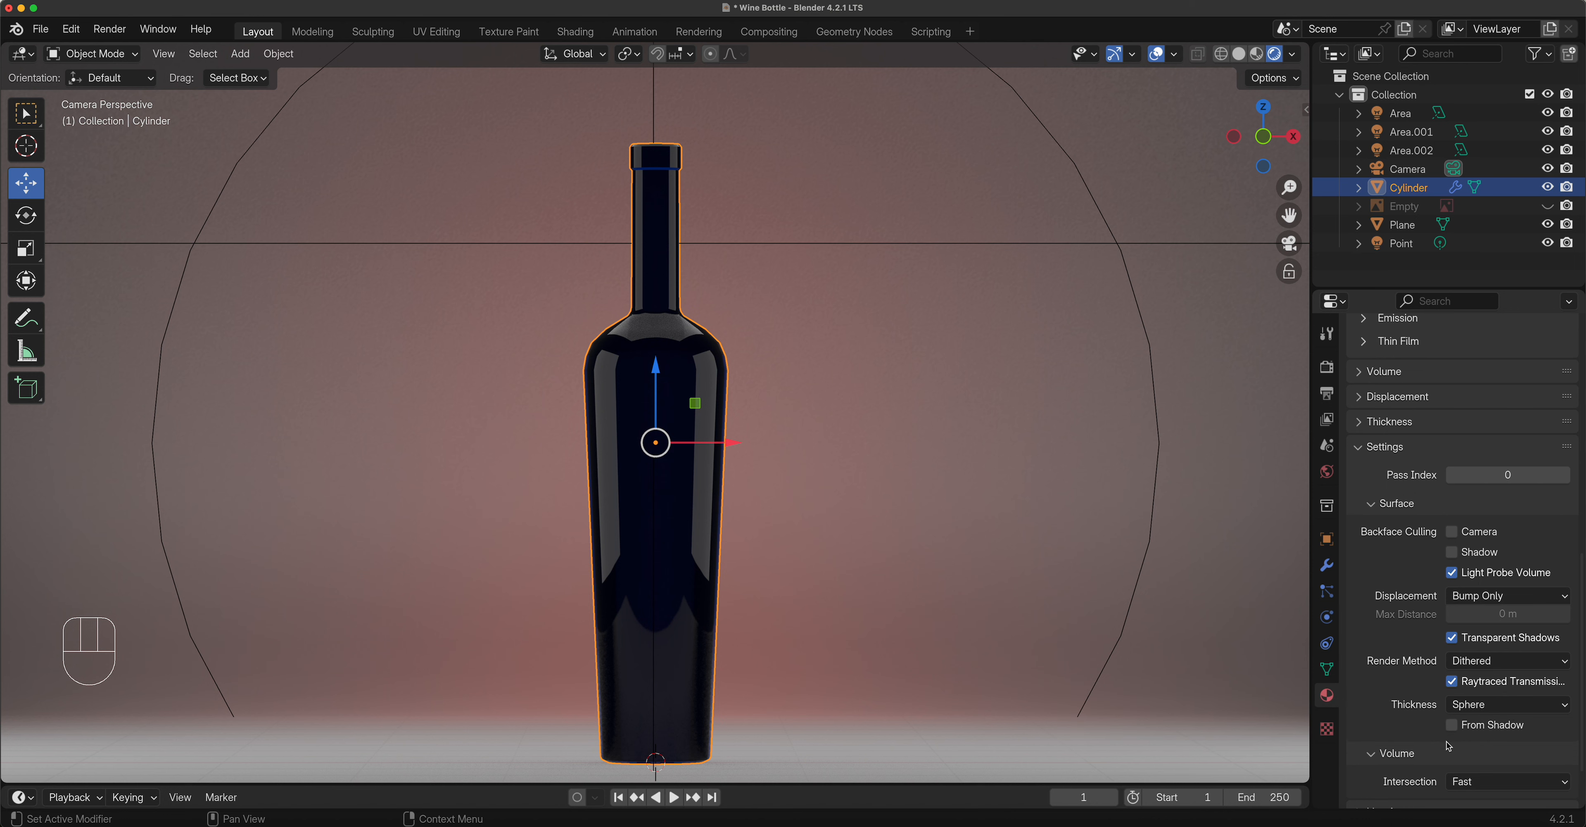
Set the transmission Thickness to Slab.
left_click(1450, 706)
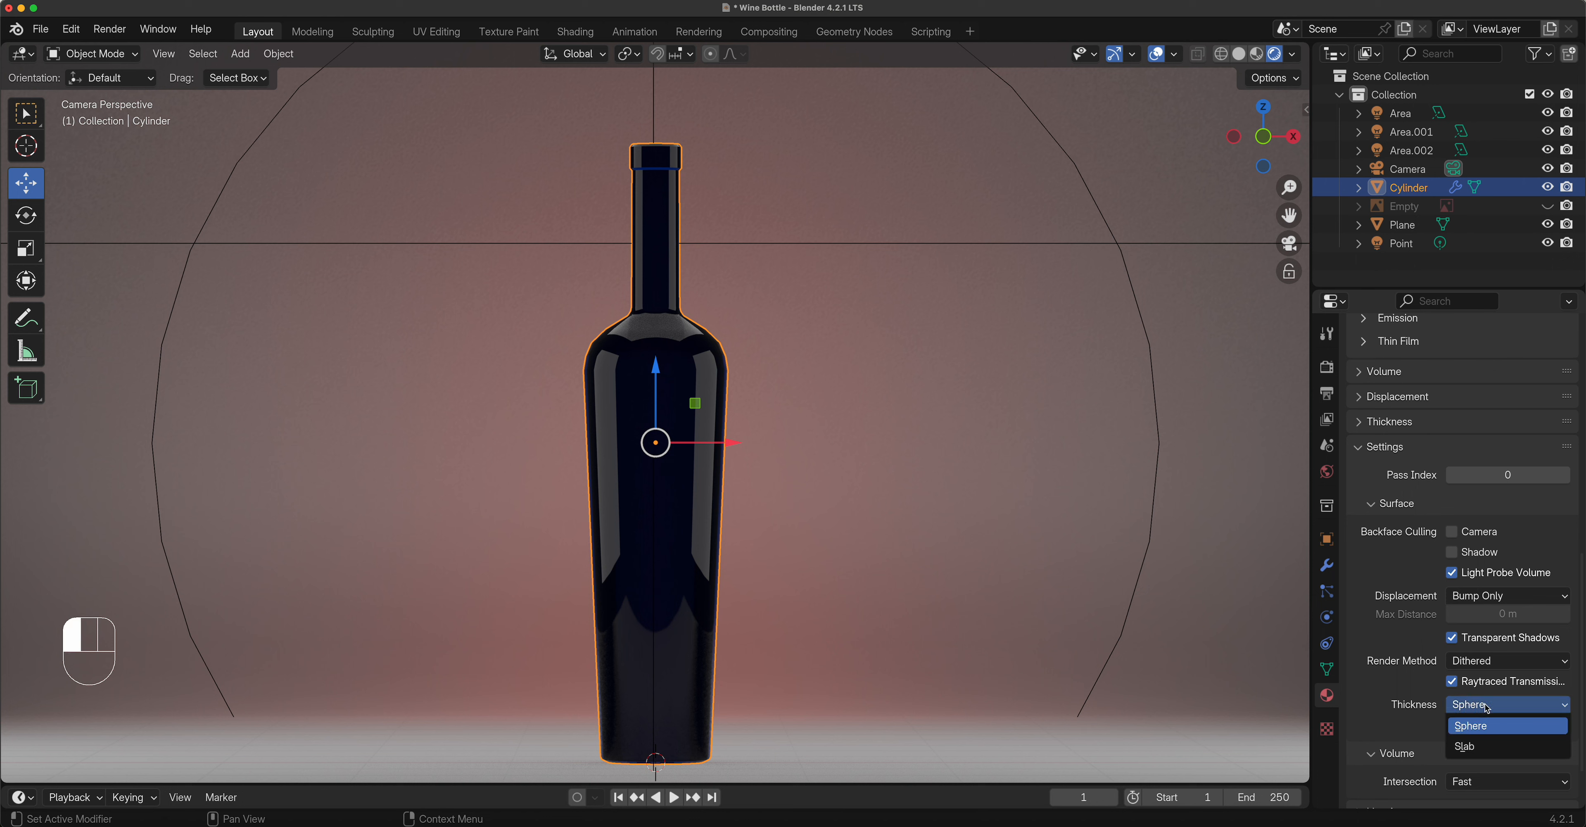
left_click(1484, 747)
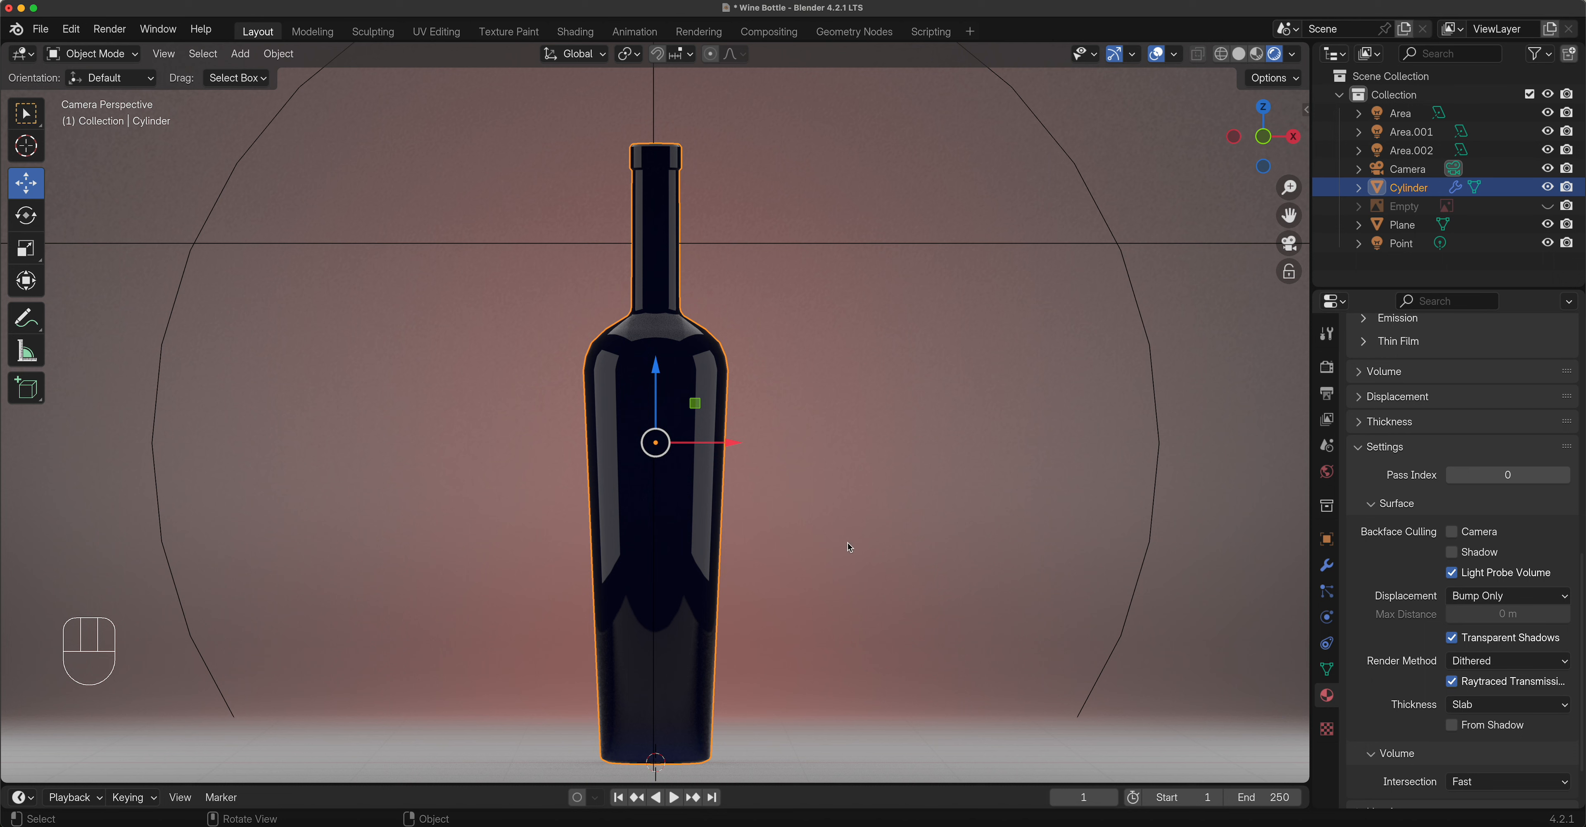
scroll(1376, 571, "down", 4)
scroll(1375, 573, "up", 4)
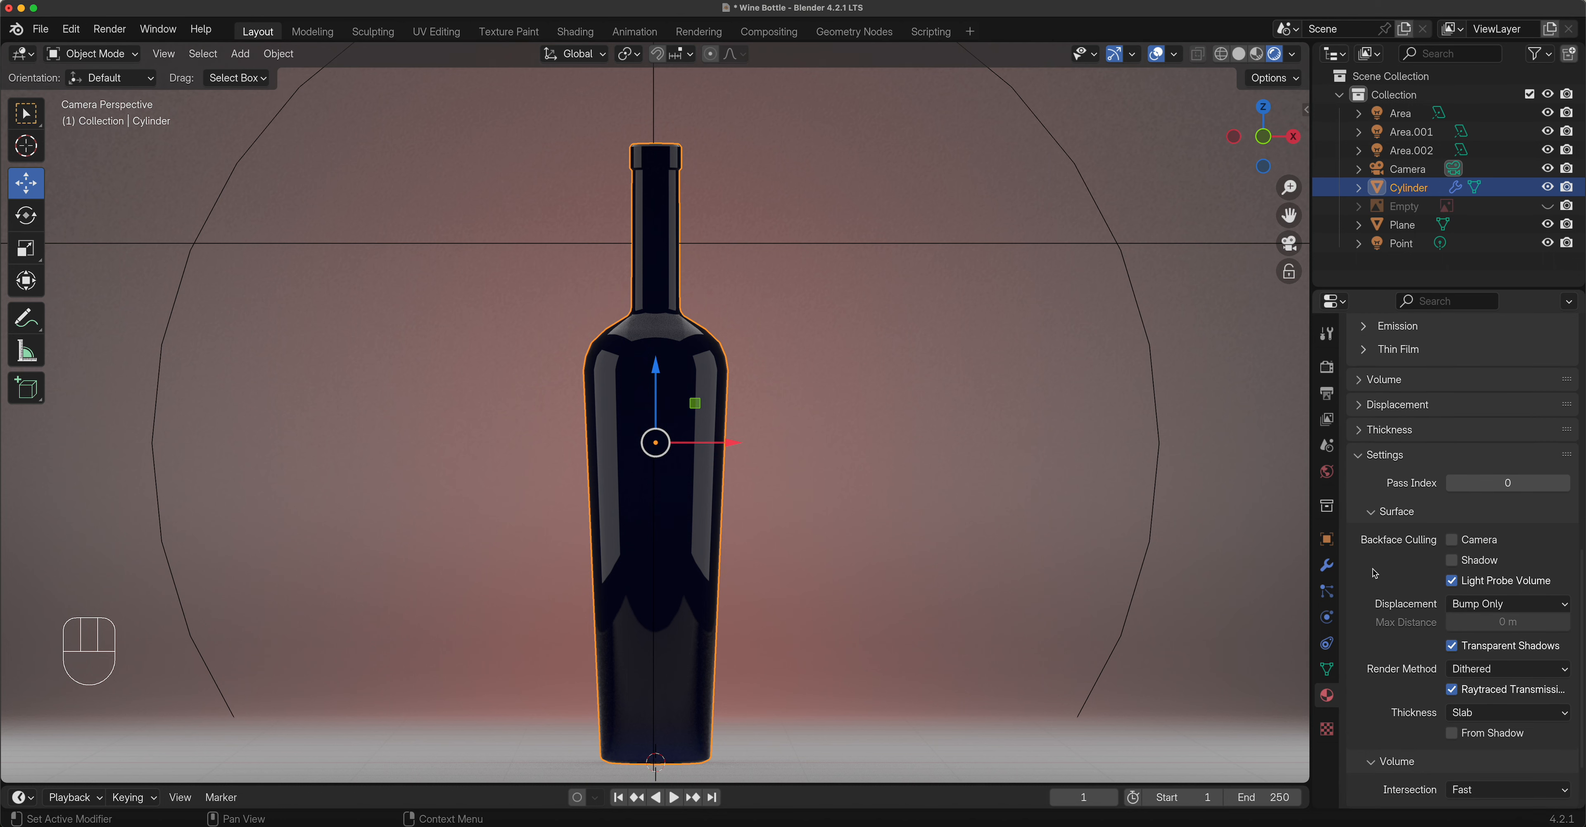
scroll(1375, 574, "up", 10)
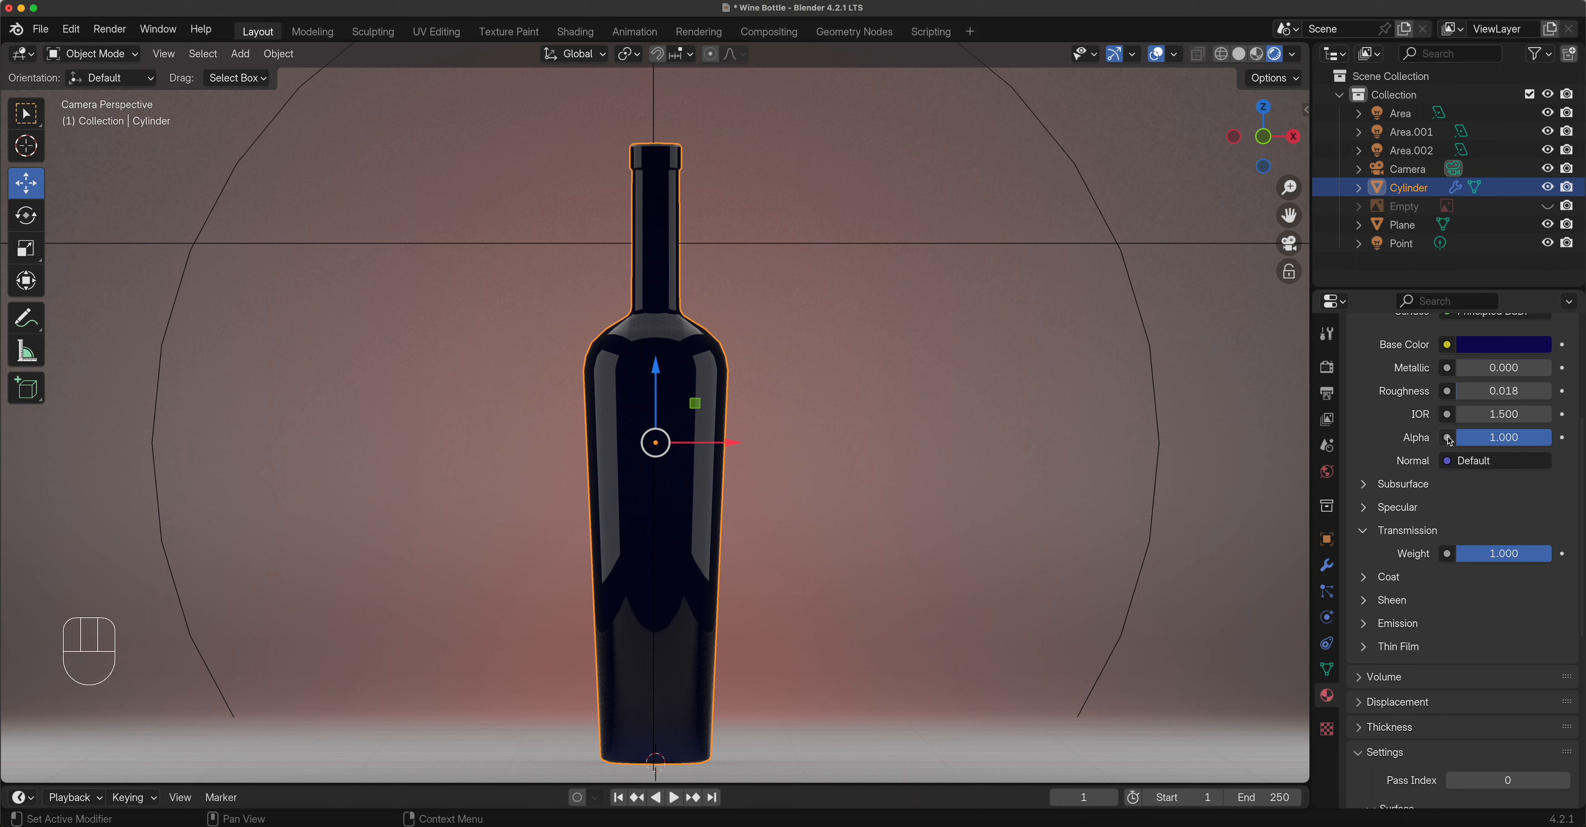
left_click(1544, 443)
mouse_move(1543, 443)
left_mouse_down()
mouse_move(1530, 443)
mouse_move(1546, 442)
left_mouse_up()
left_click(1543, 438)
left_click_drag(1542, 438, 1516, 438)
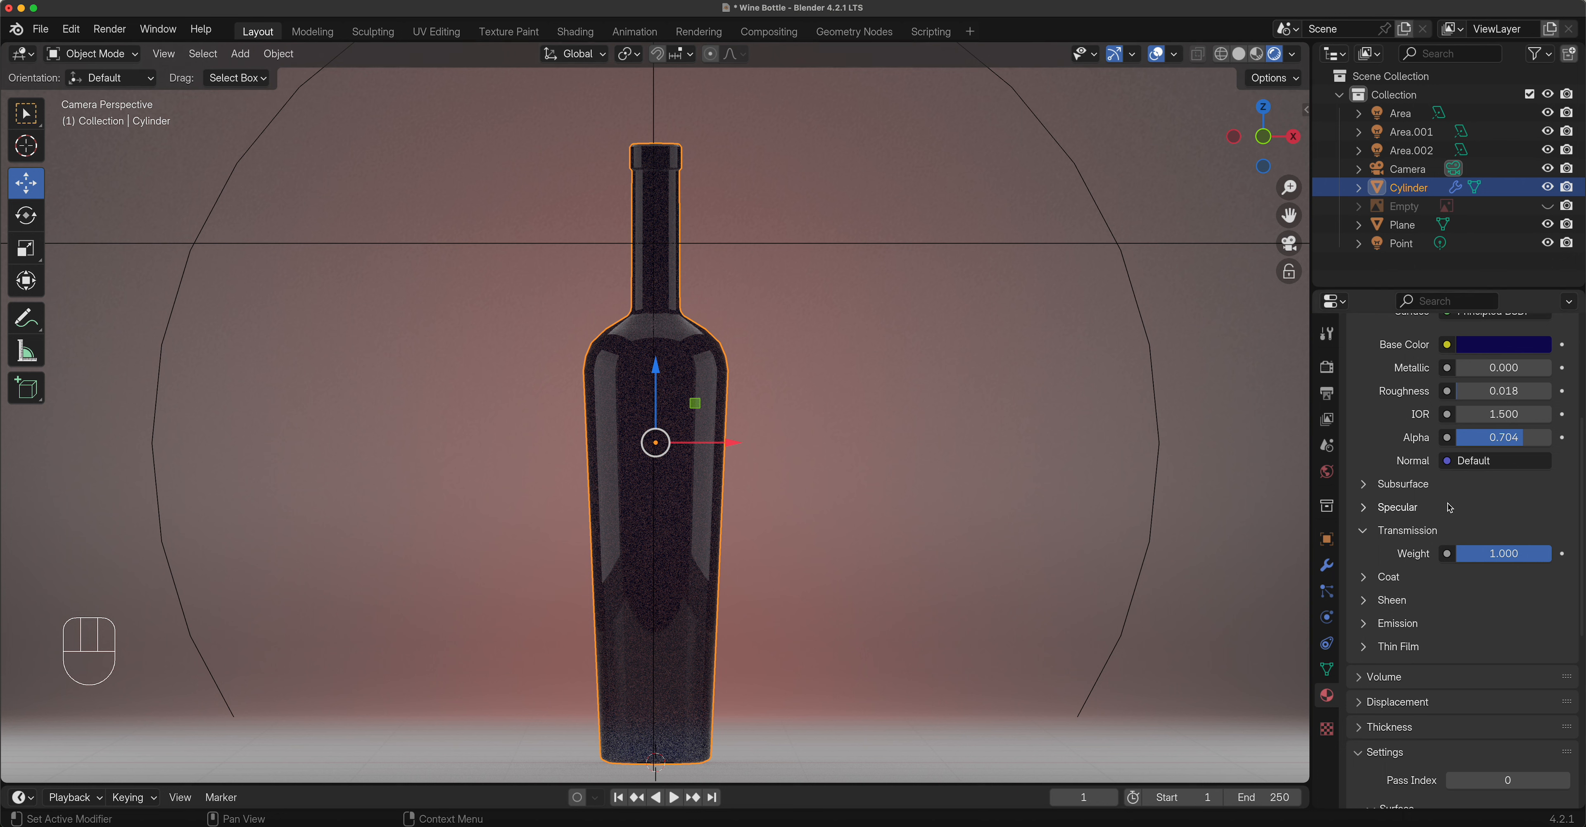
left_click_drag(1510, 440, 1468, 441)
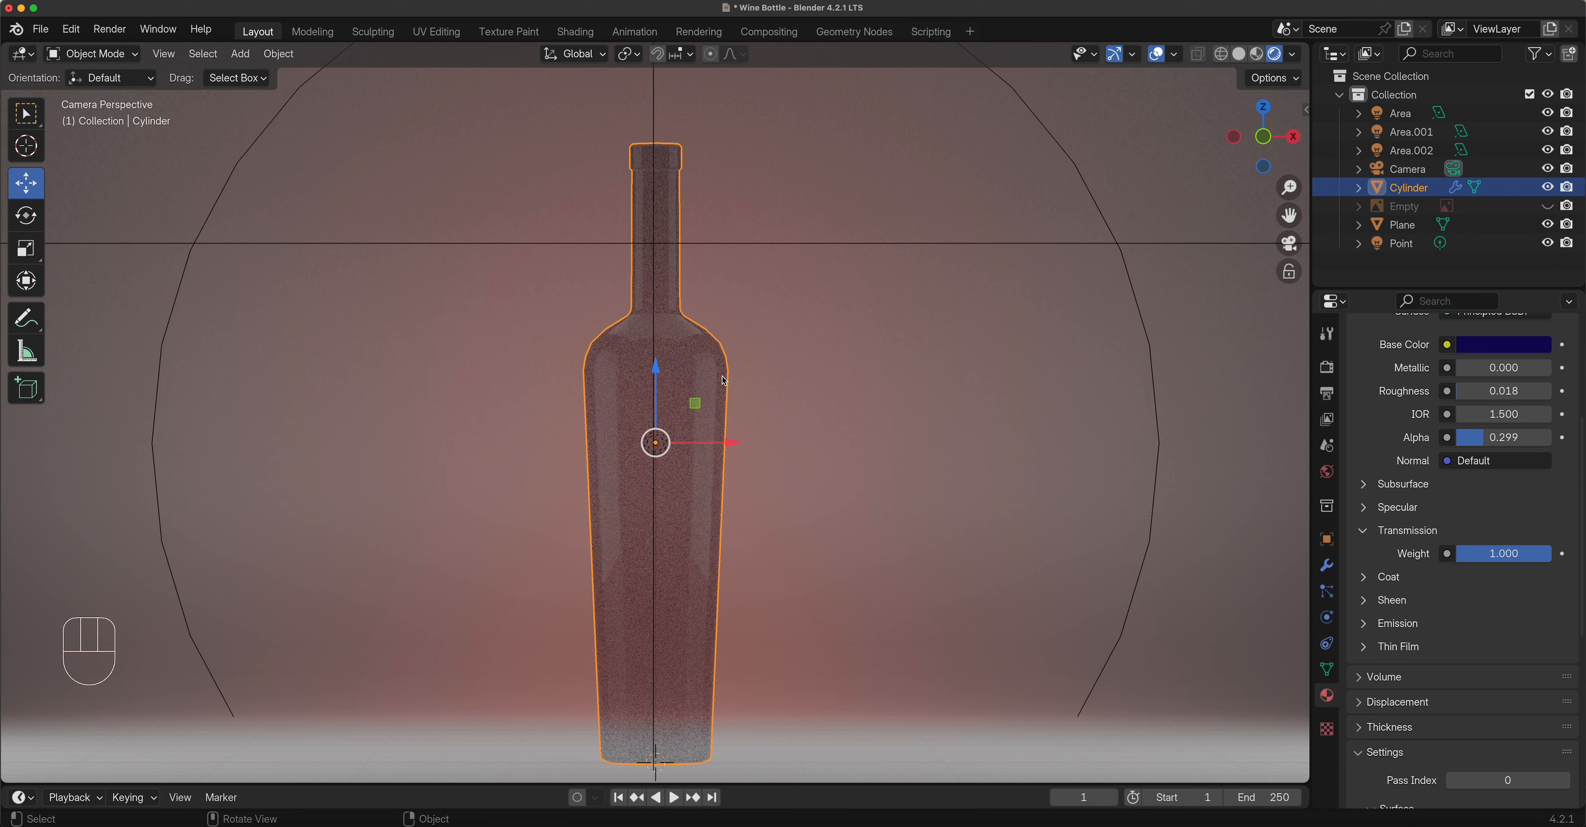
left_click_drag(1497, 442, 1564, 442)
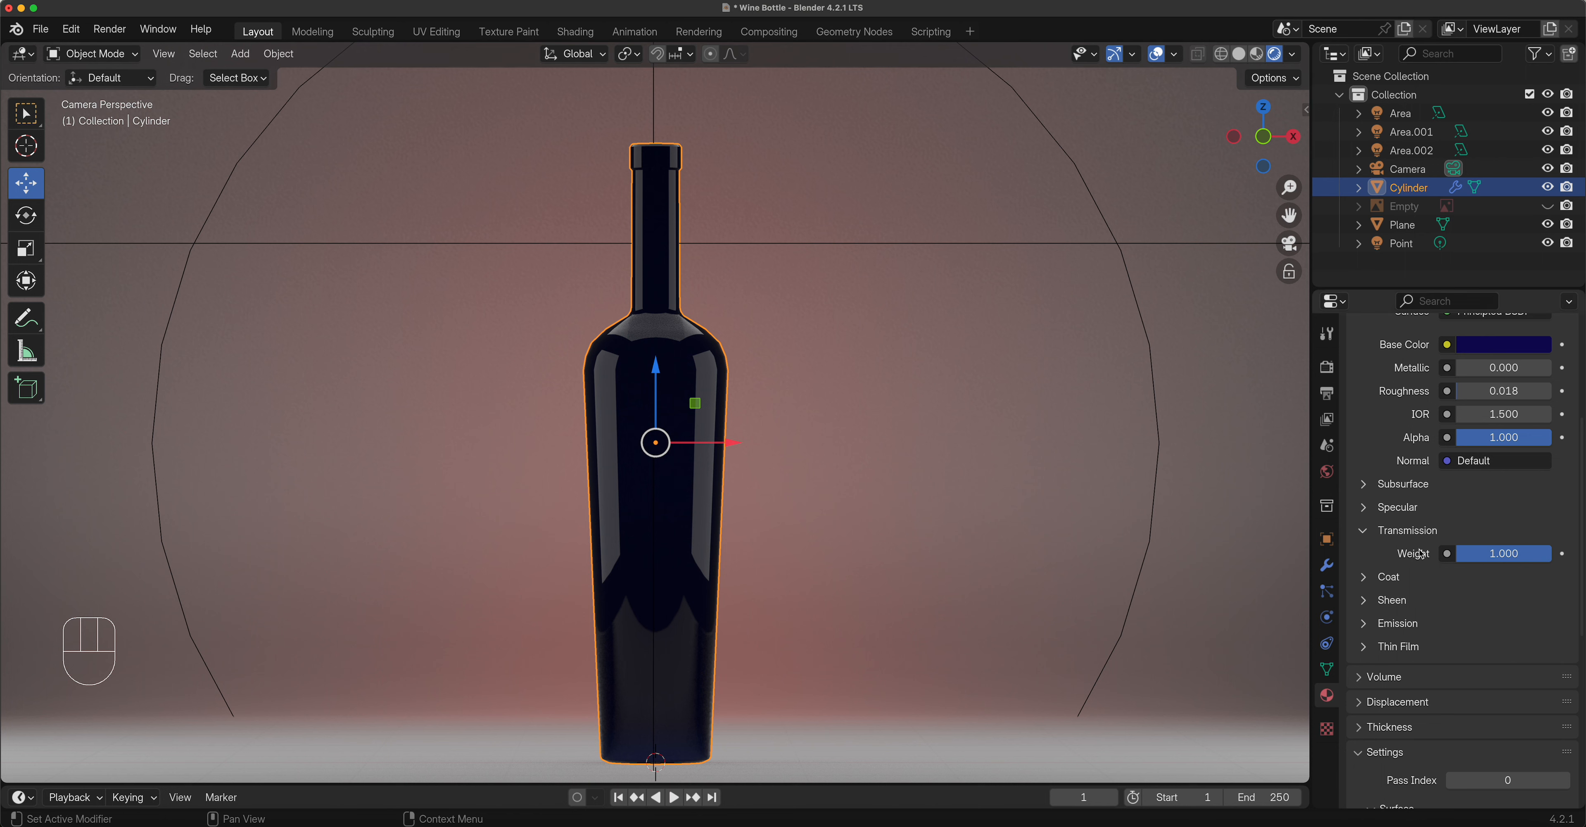
scroll(1487, 574, "down", 7)
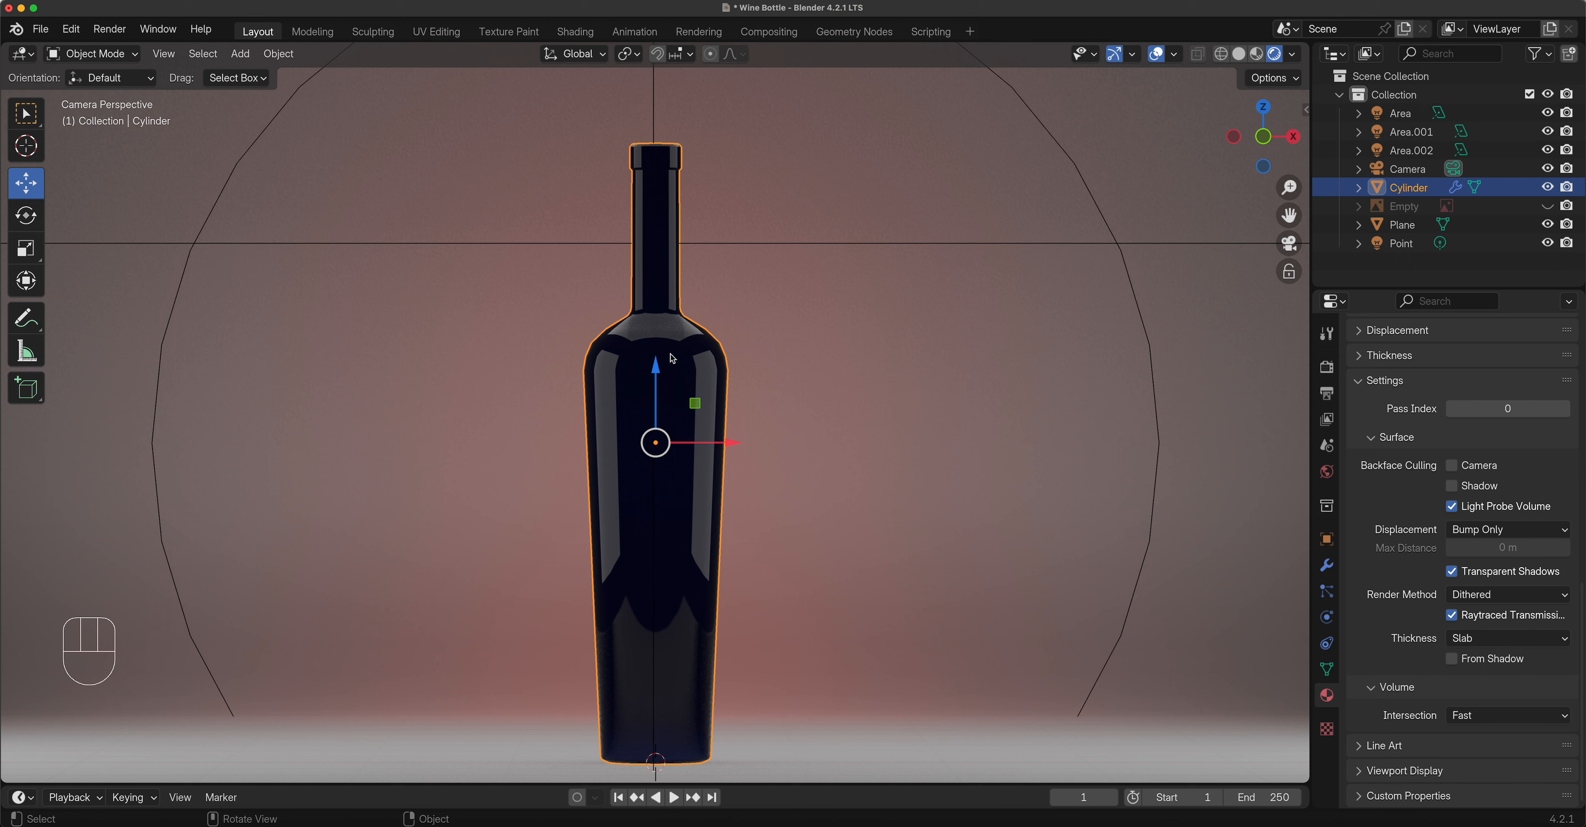
Switch to the Shading workspace, looking through the camera in Rendered shading.
left_click(577, 34)
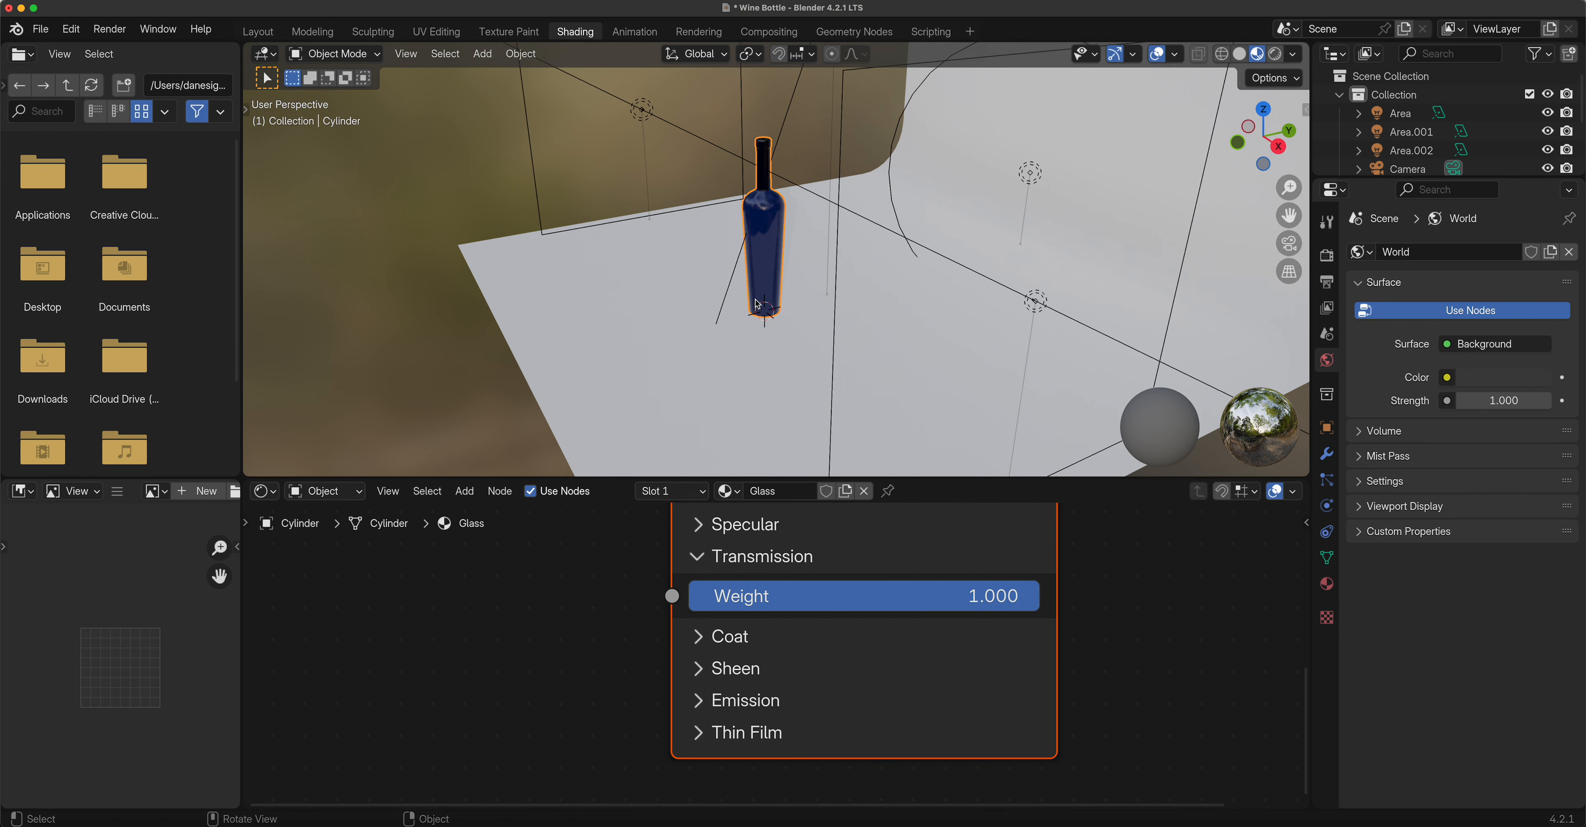
left_click(1289, 243)
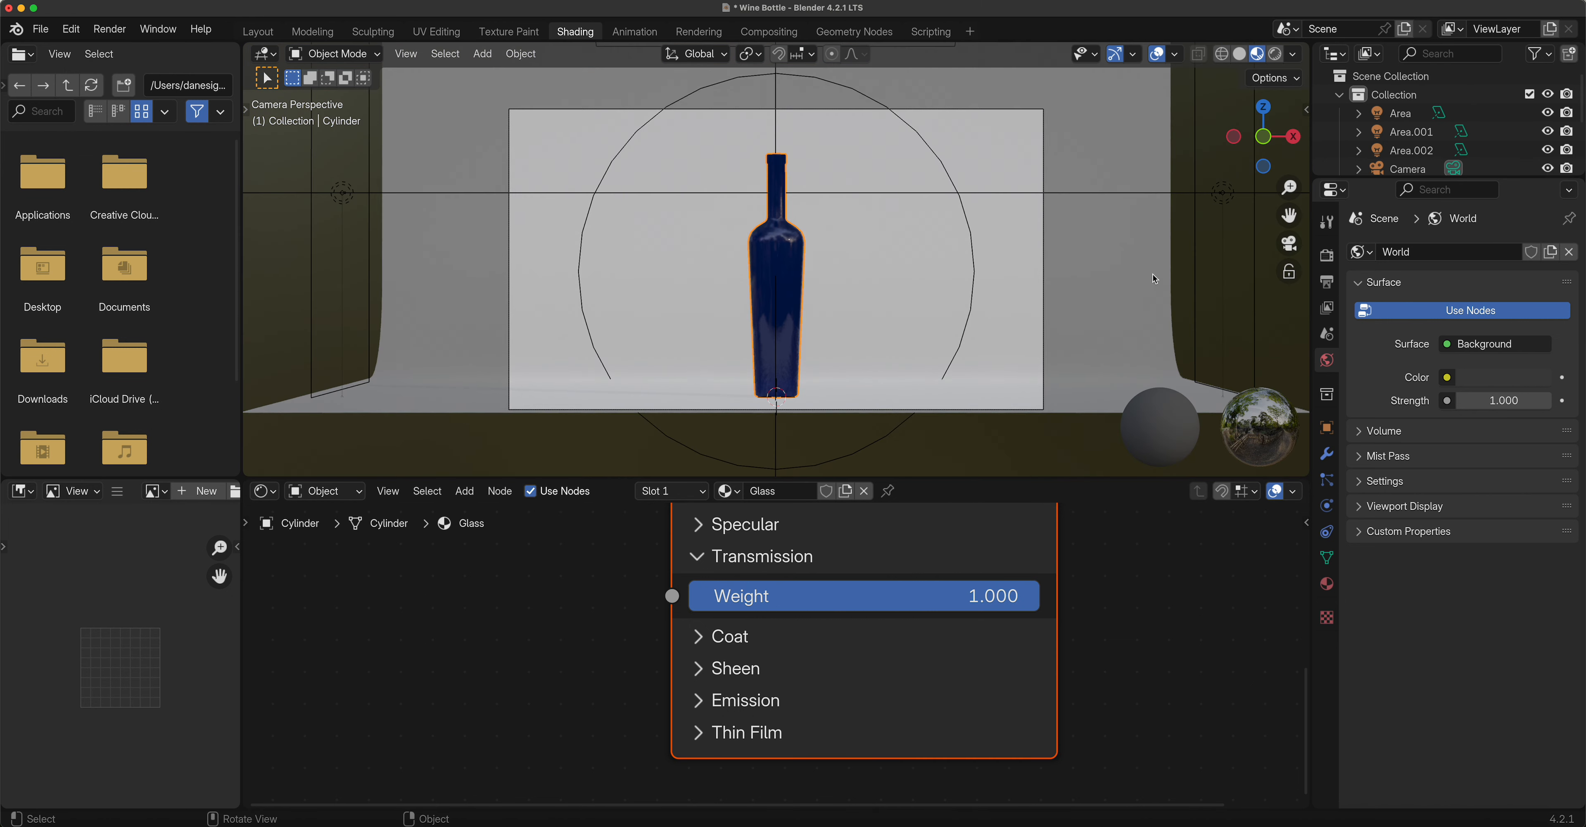
left_click(1275, 55)
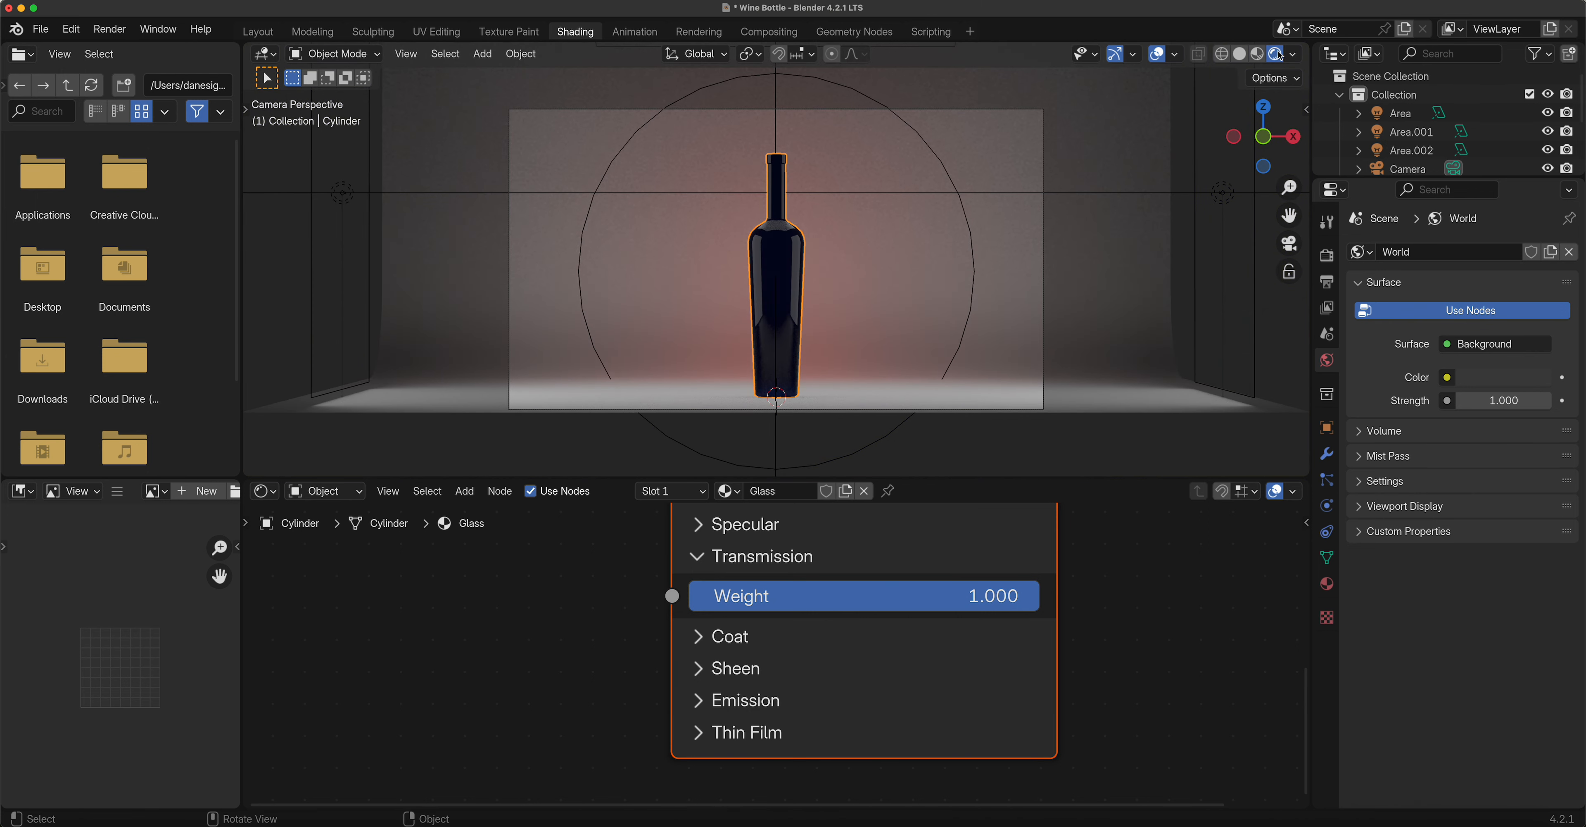
Move Material Output to the right and Principled BSDF slightly up-left in the node editor.
scroll(986, 595, "down", 5)
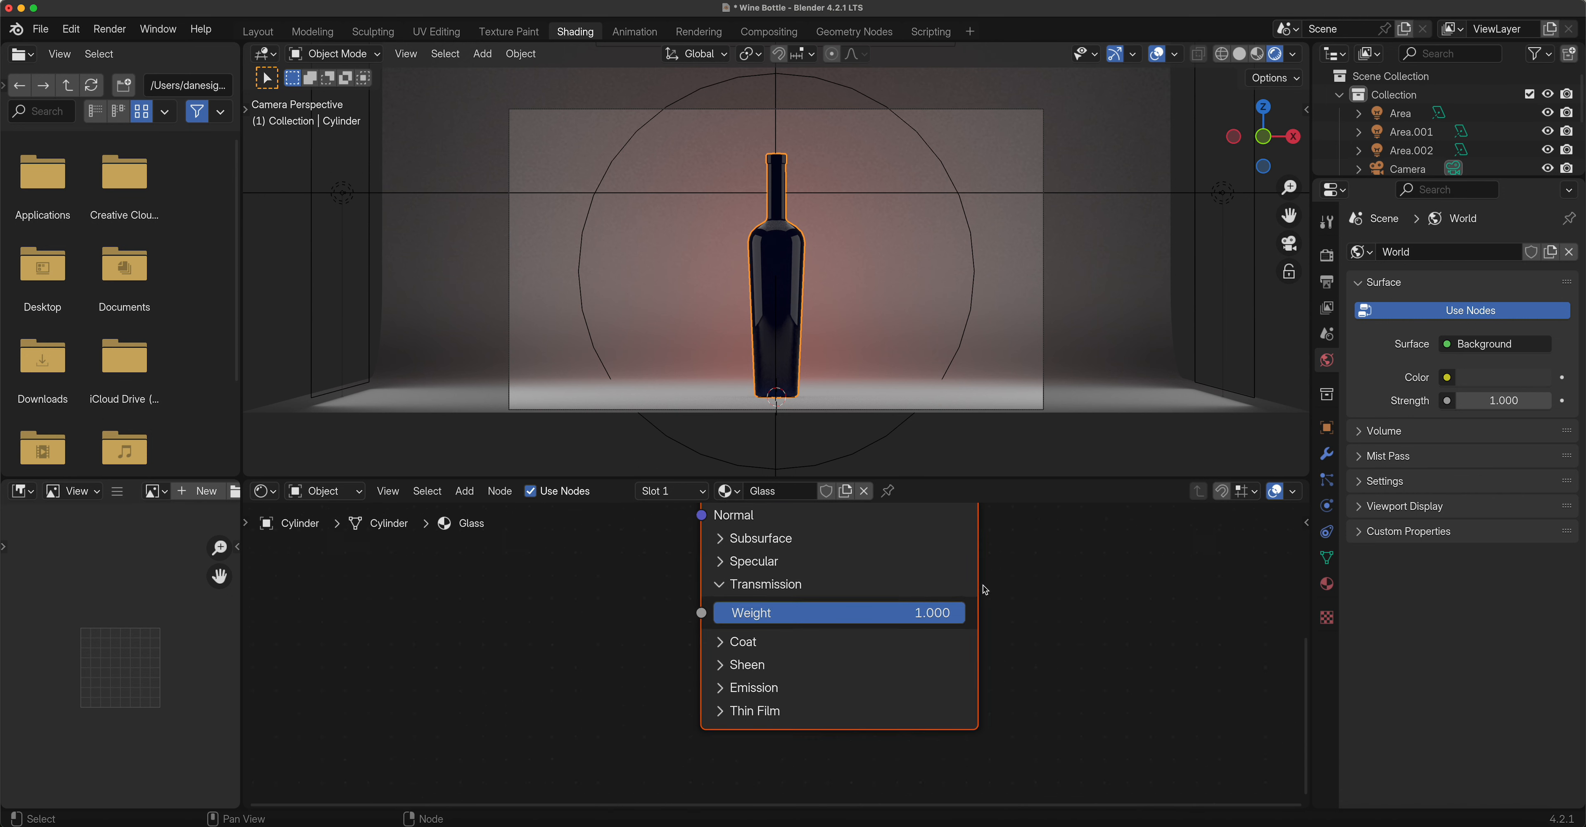
scroll(986, 595, "down", 2)
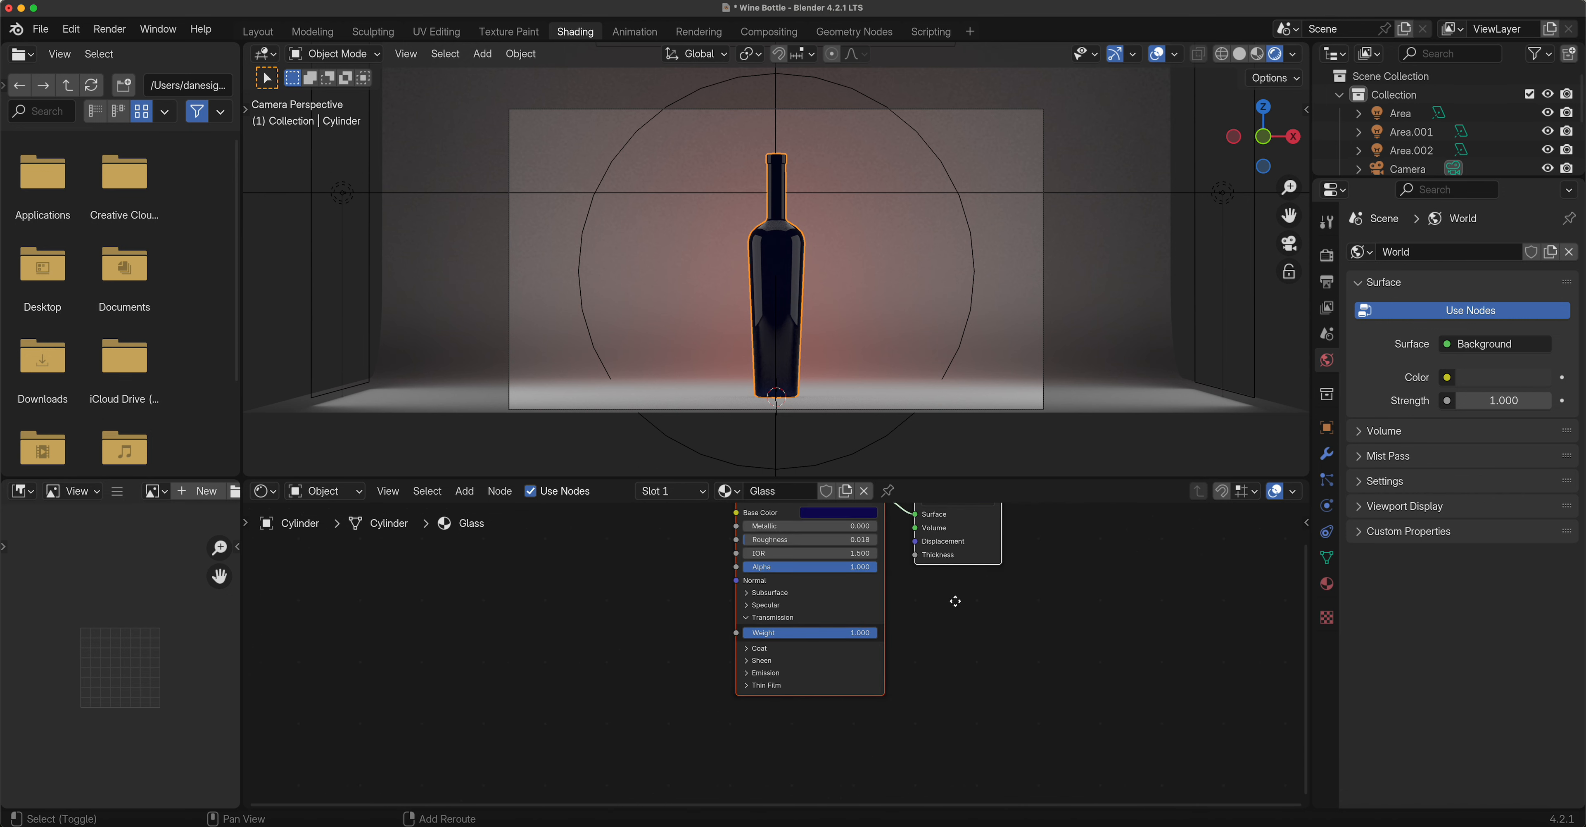
middle_click_drag(968, 606, 754, 700, "shift")
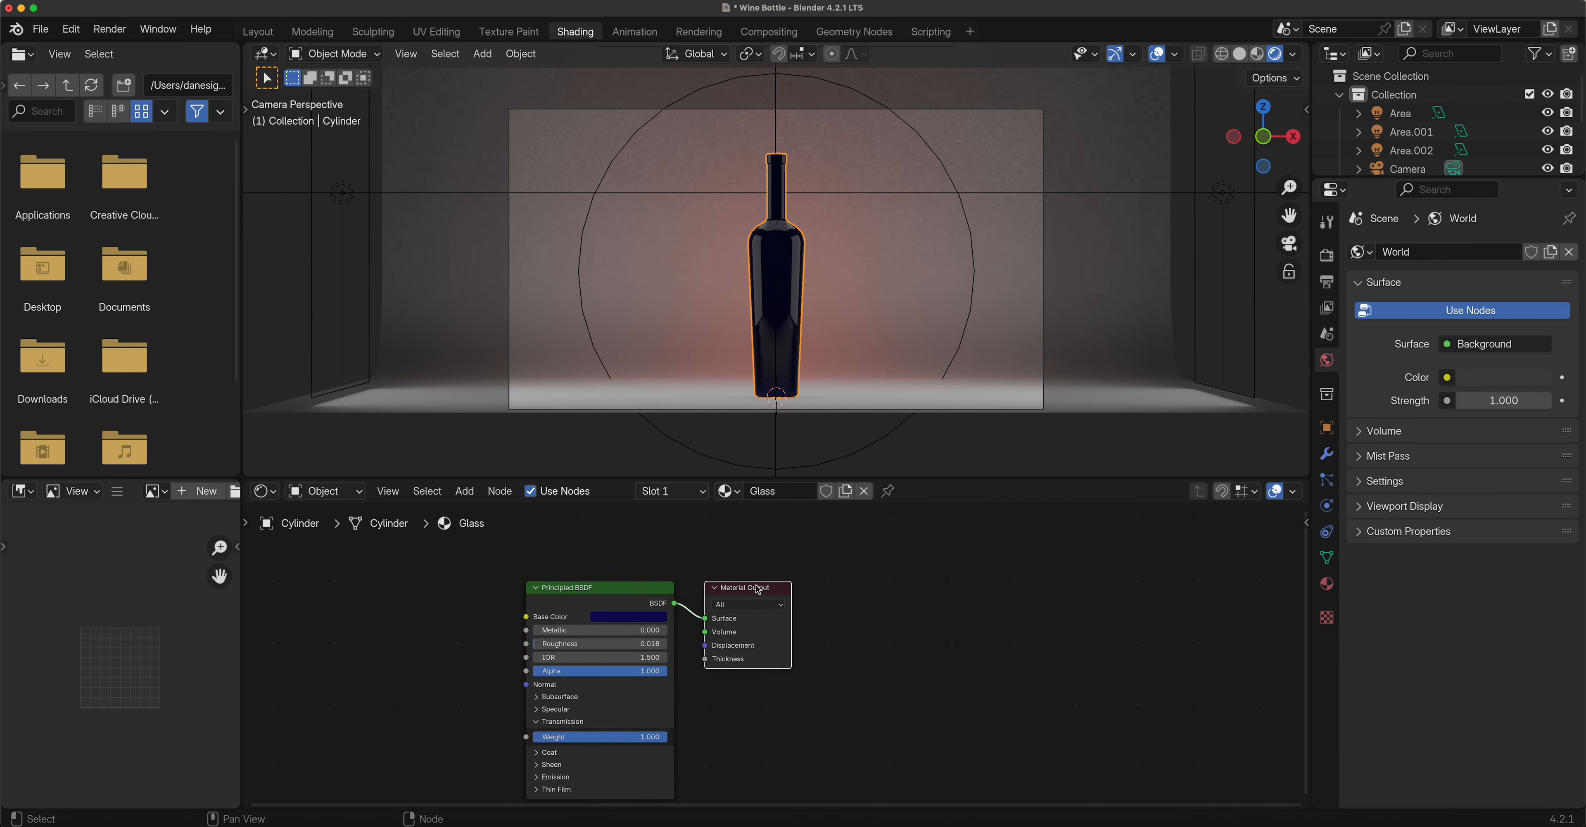
left_click_drag(756, 592, 1009, 577)
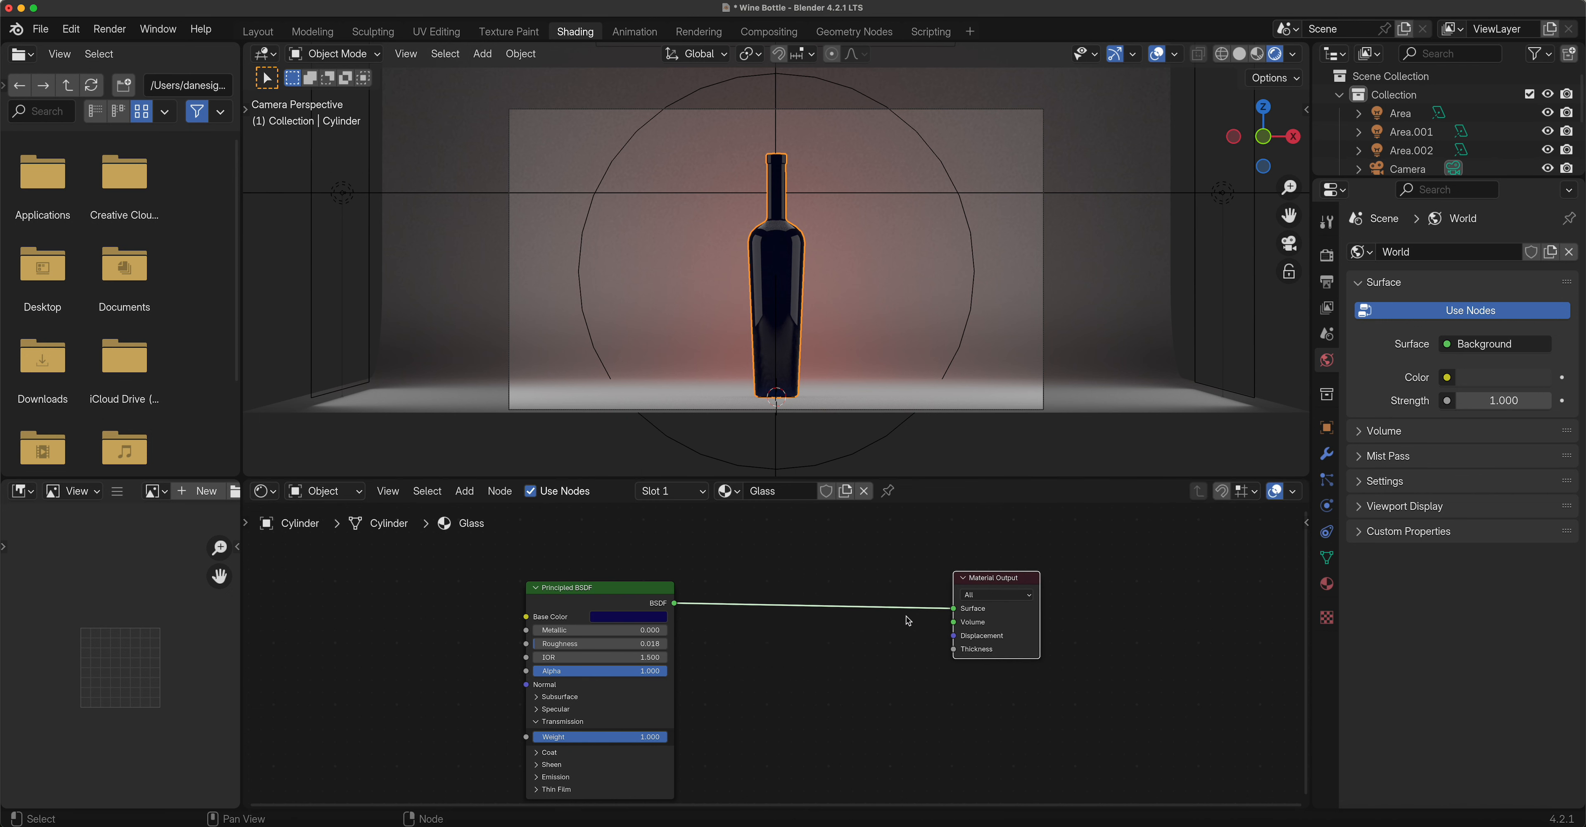
left_click_drag(607, 586, 604, 570)
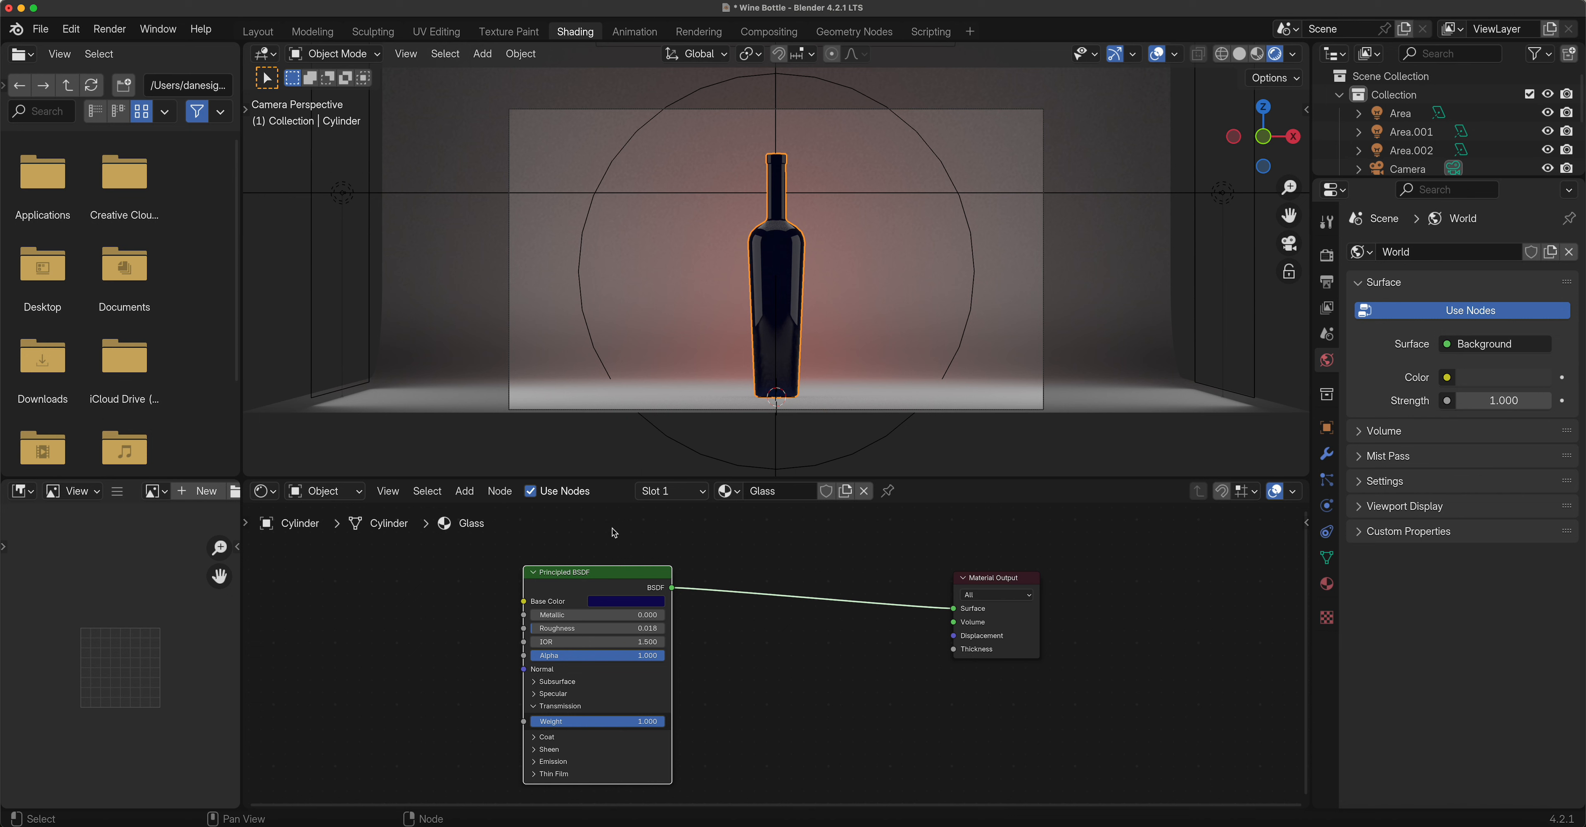
Add a Transparent BSDF node below the existing Glass nodes.
left_click(476, 496)
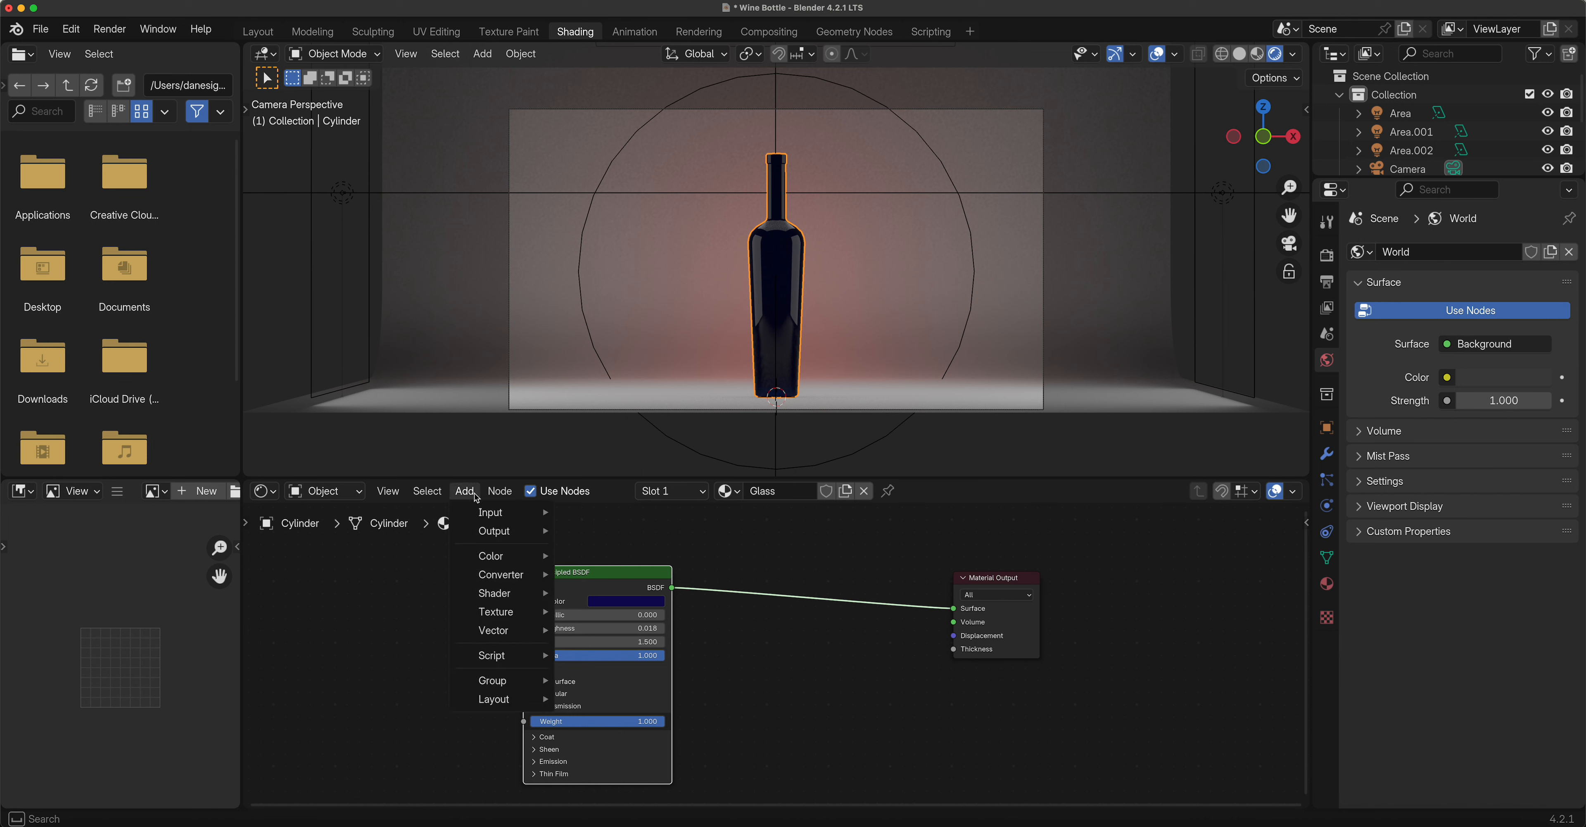
mouse_move(490, 595)
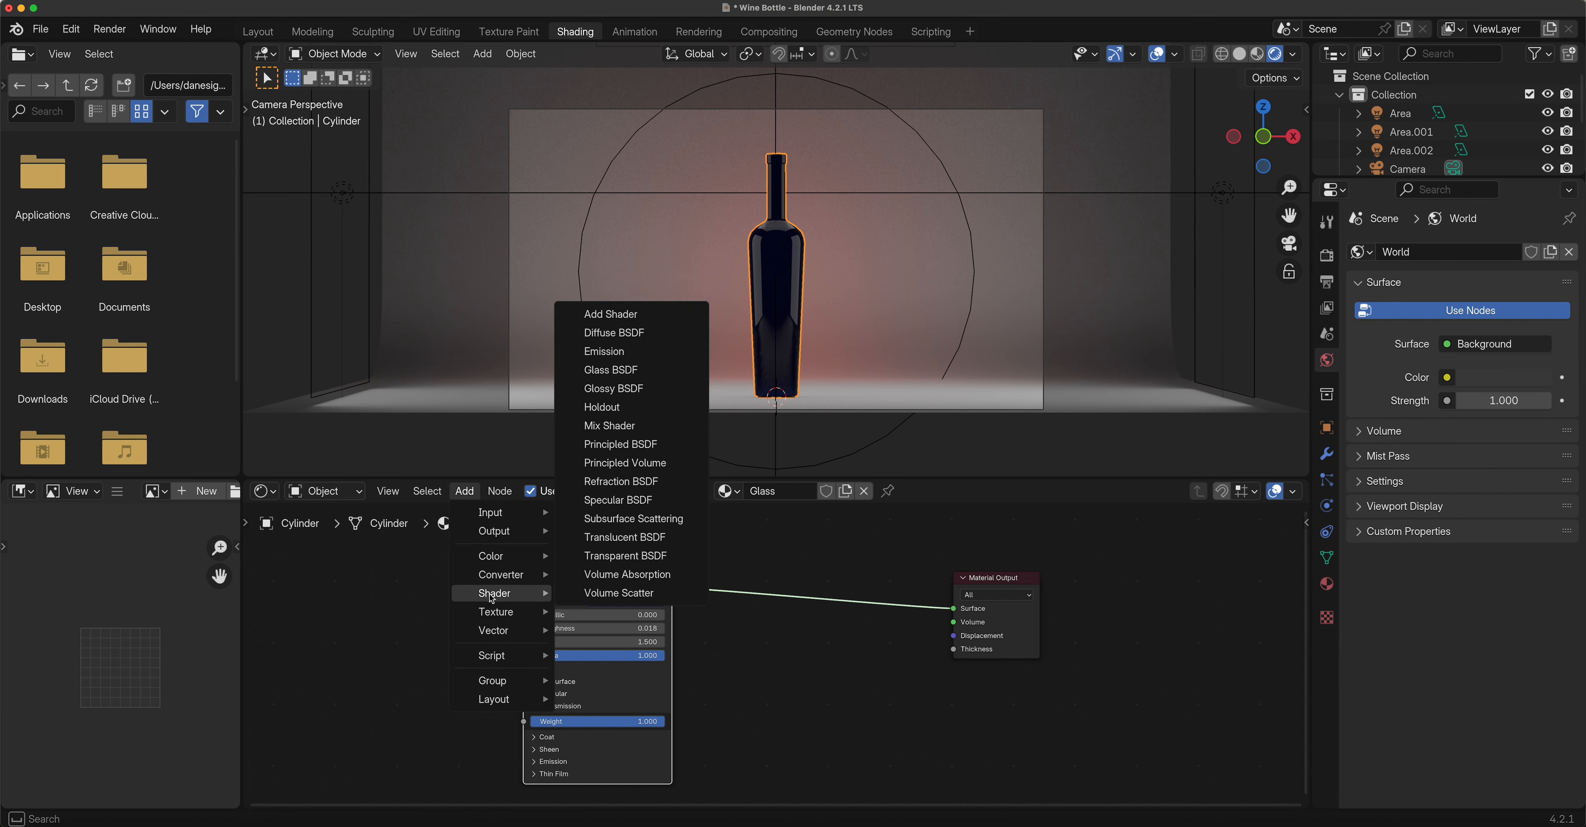
left_click(625, 557)
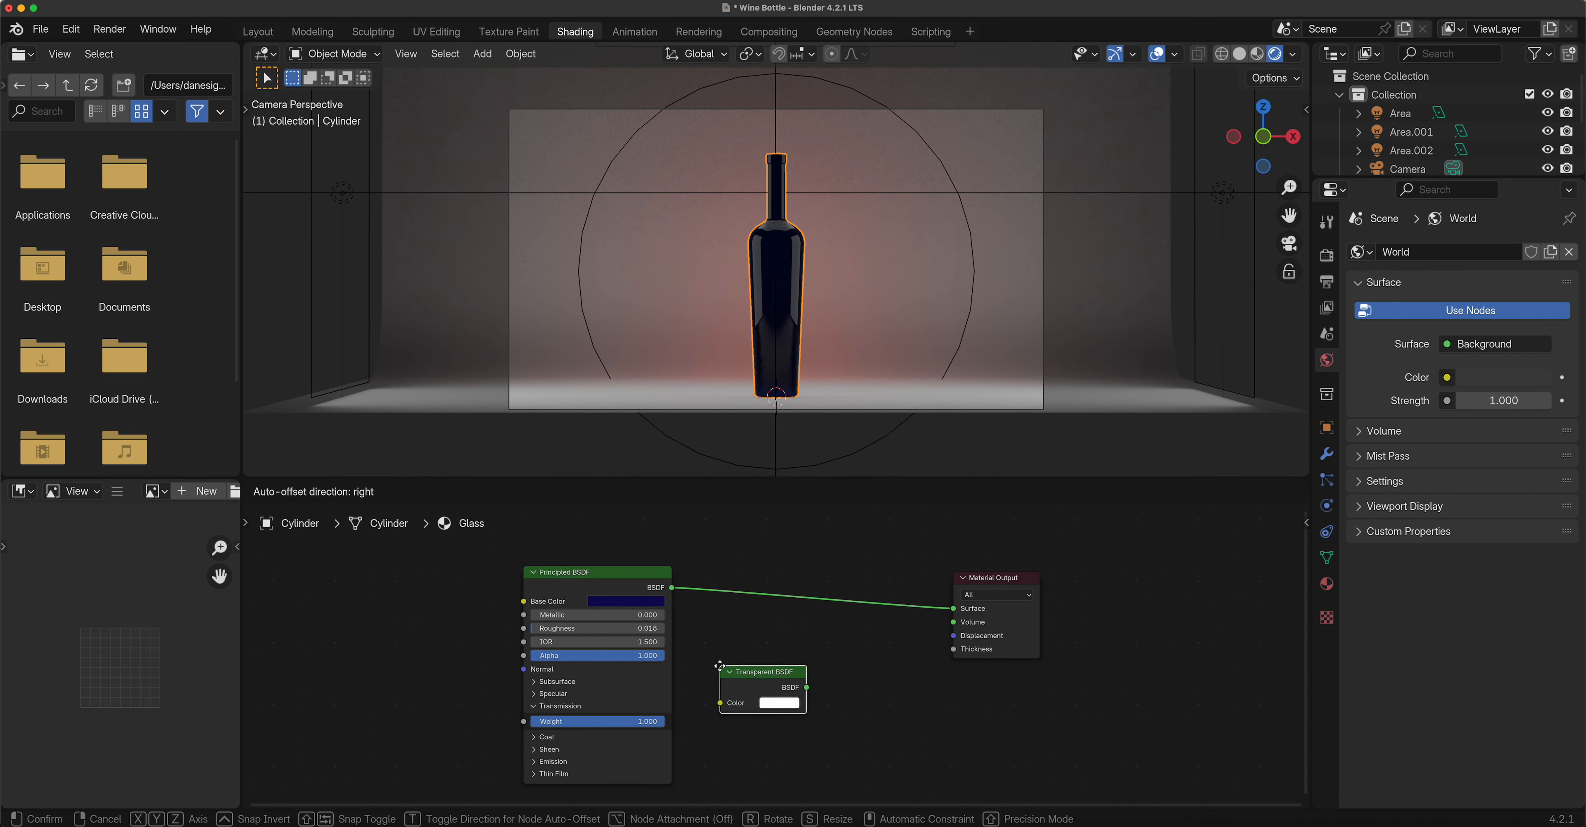
left_click(714, 664)
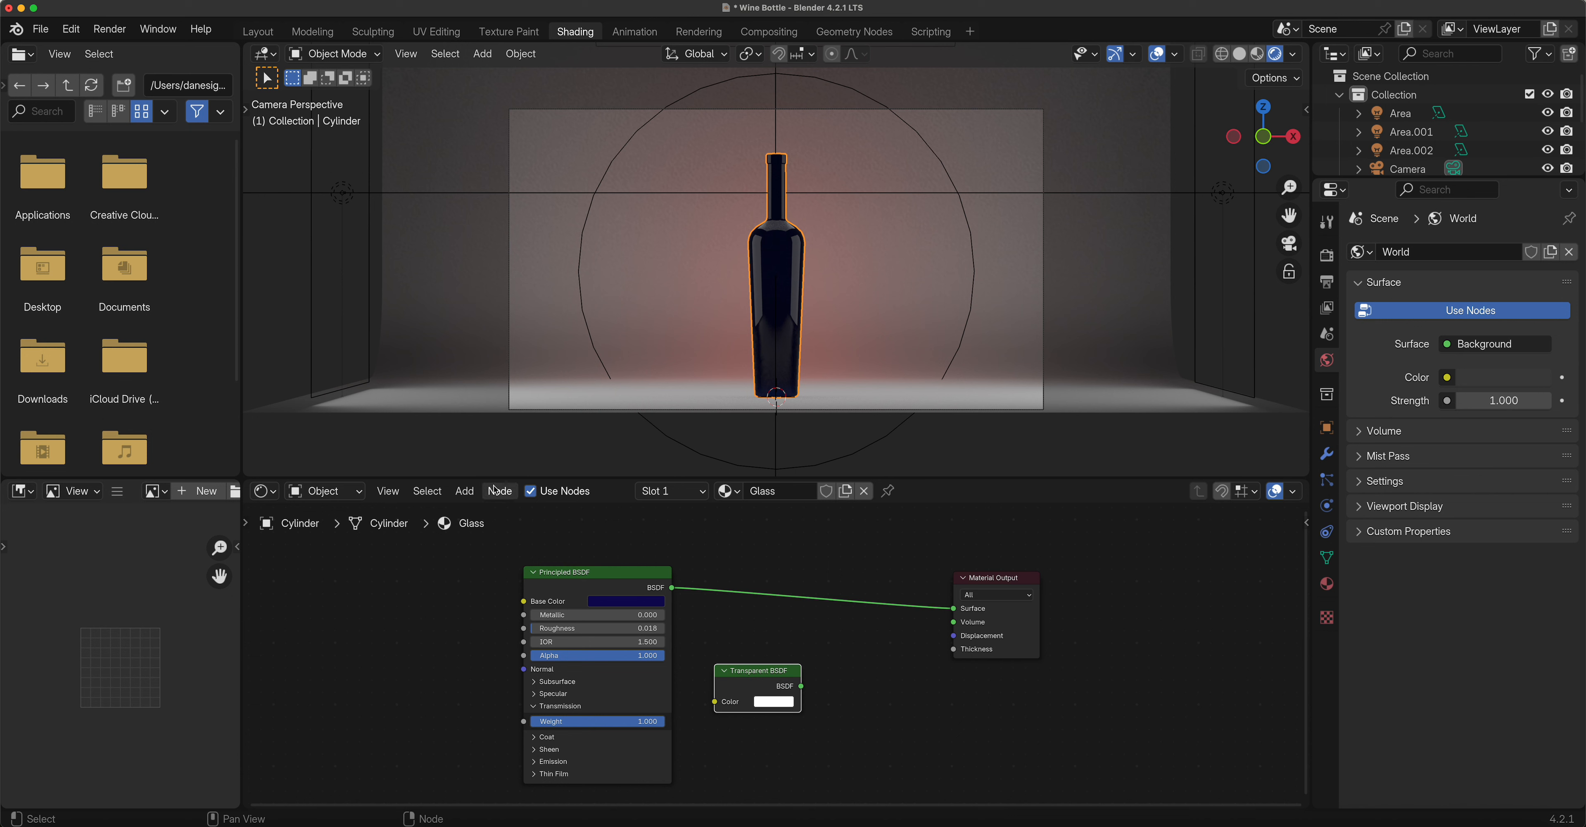
Drop a Mix Shader onto the BSDF-to-Output link and feed Principled BSDF into its first input.
left_click(465, 491)
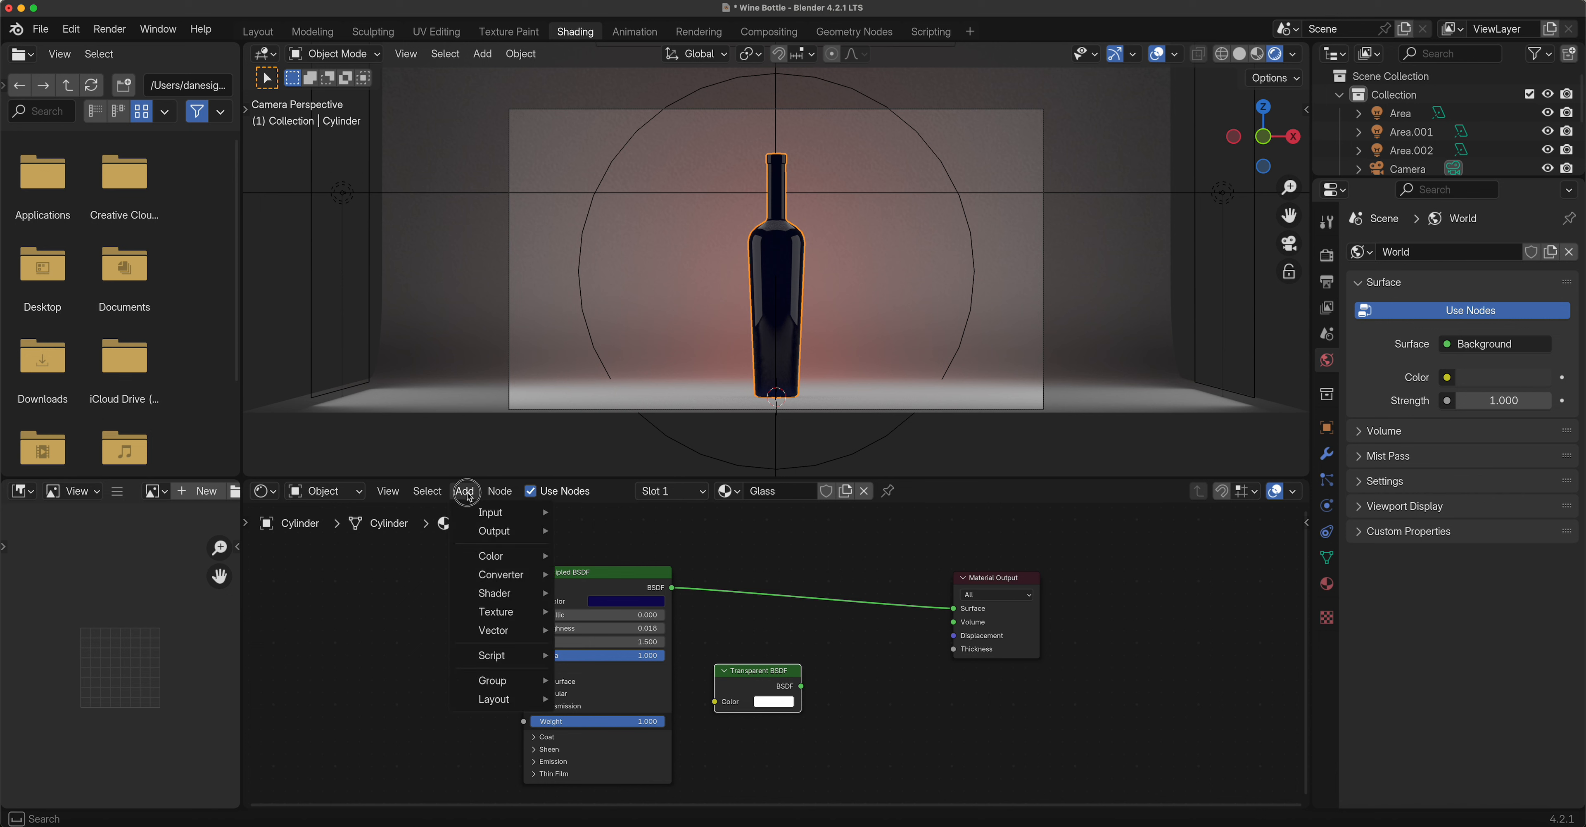
mouse_move(482, 585)
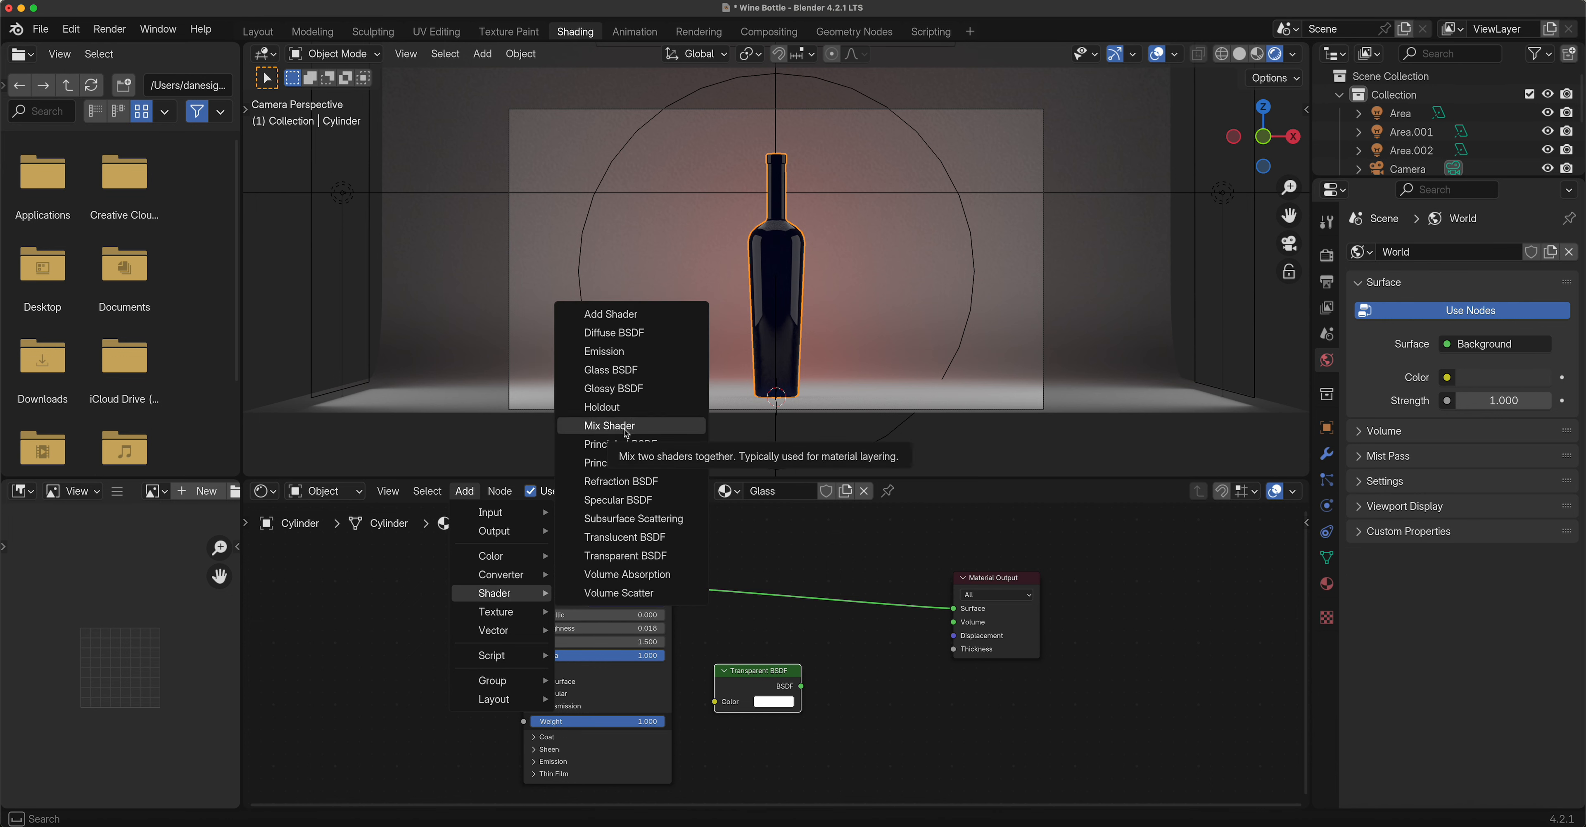
left_click(626, 433)
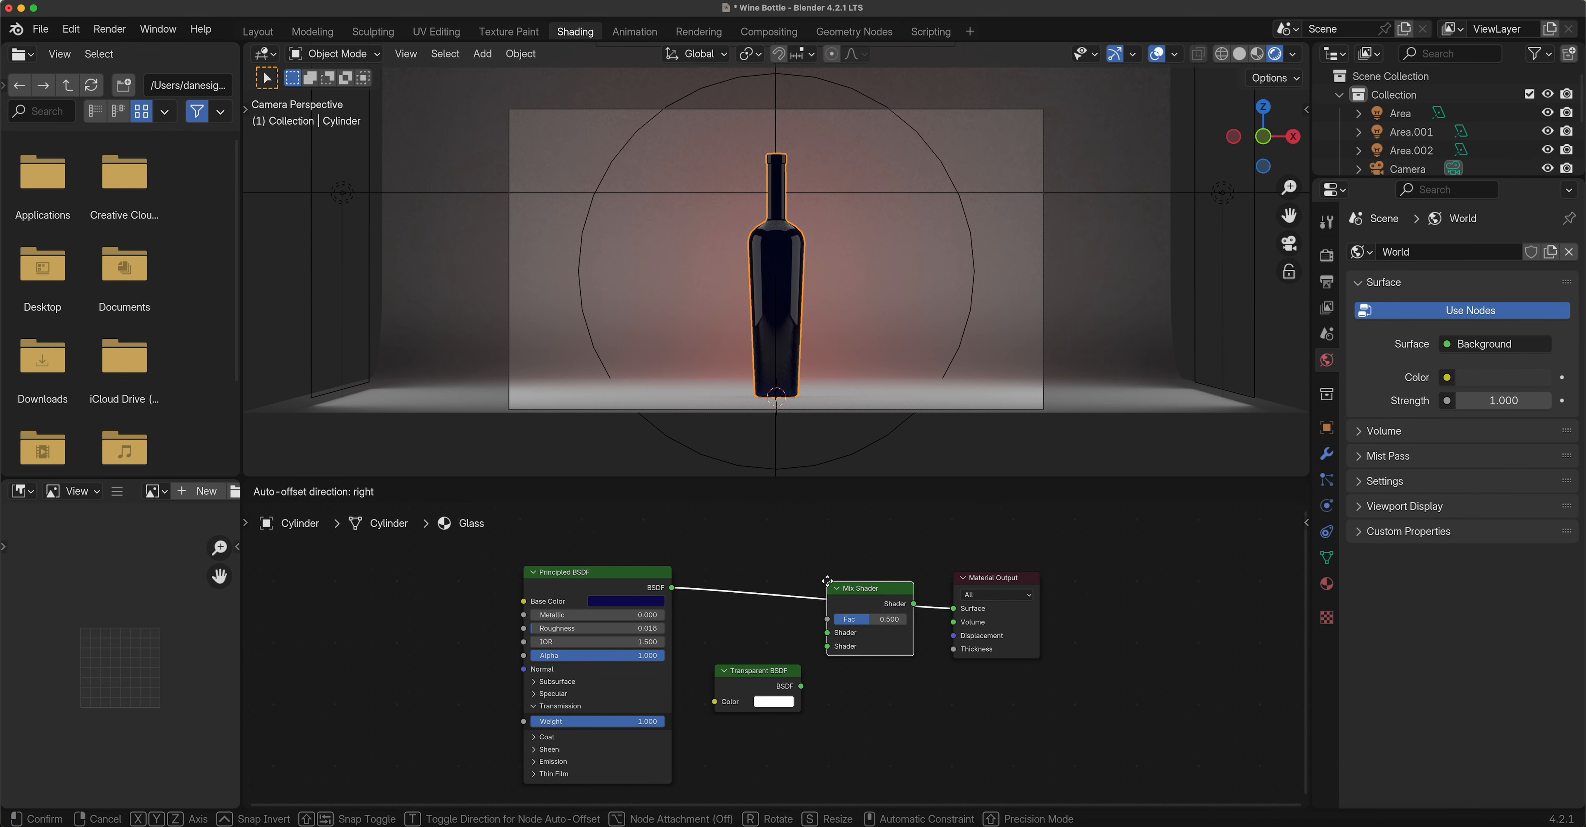
left_click(831, 574)
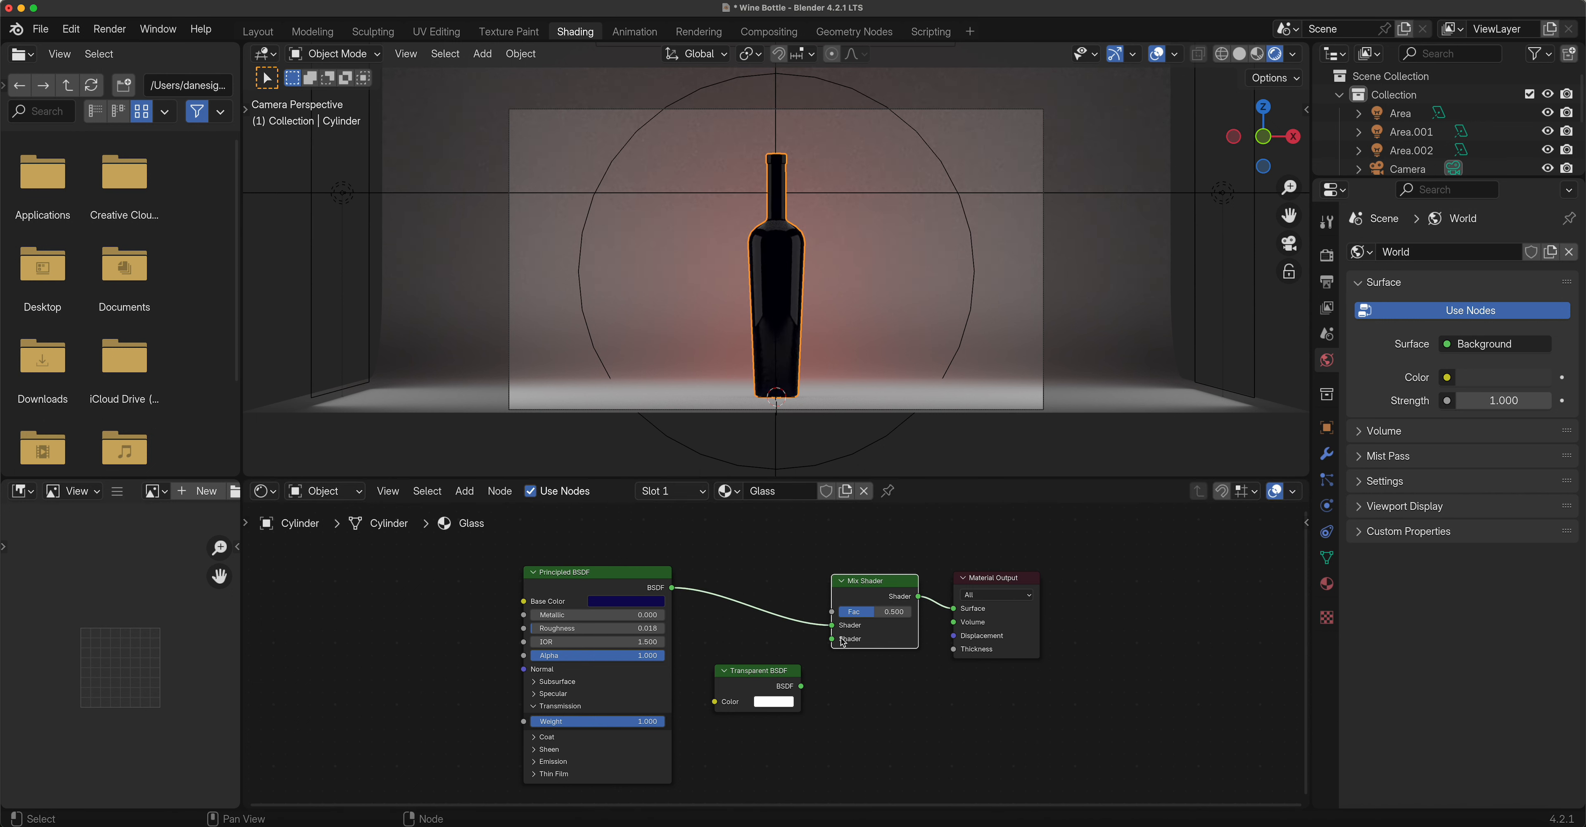
left_click_drag(673, 592, 831, 626)
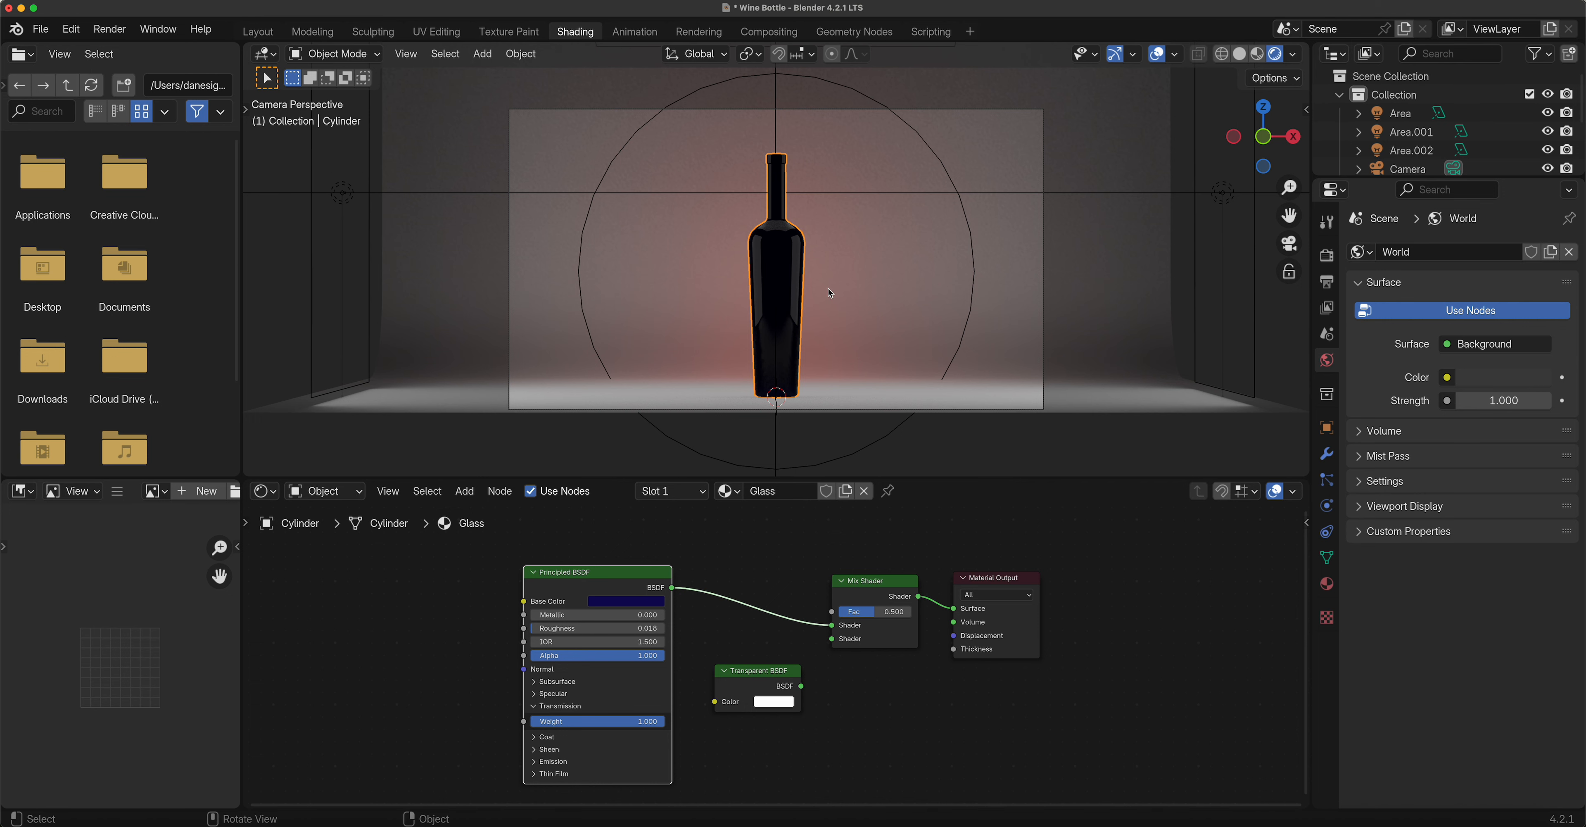
scroll(830, 293, "up", 4)
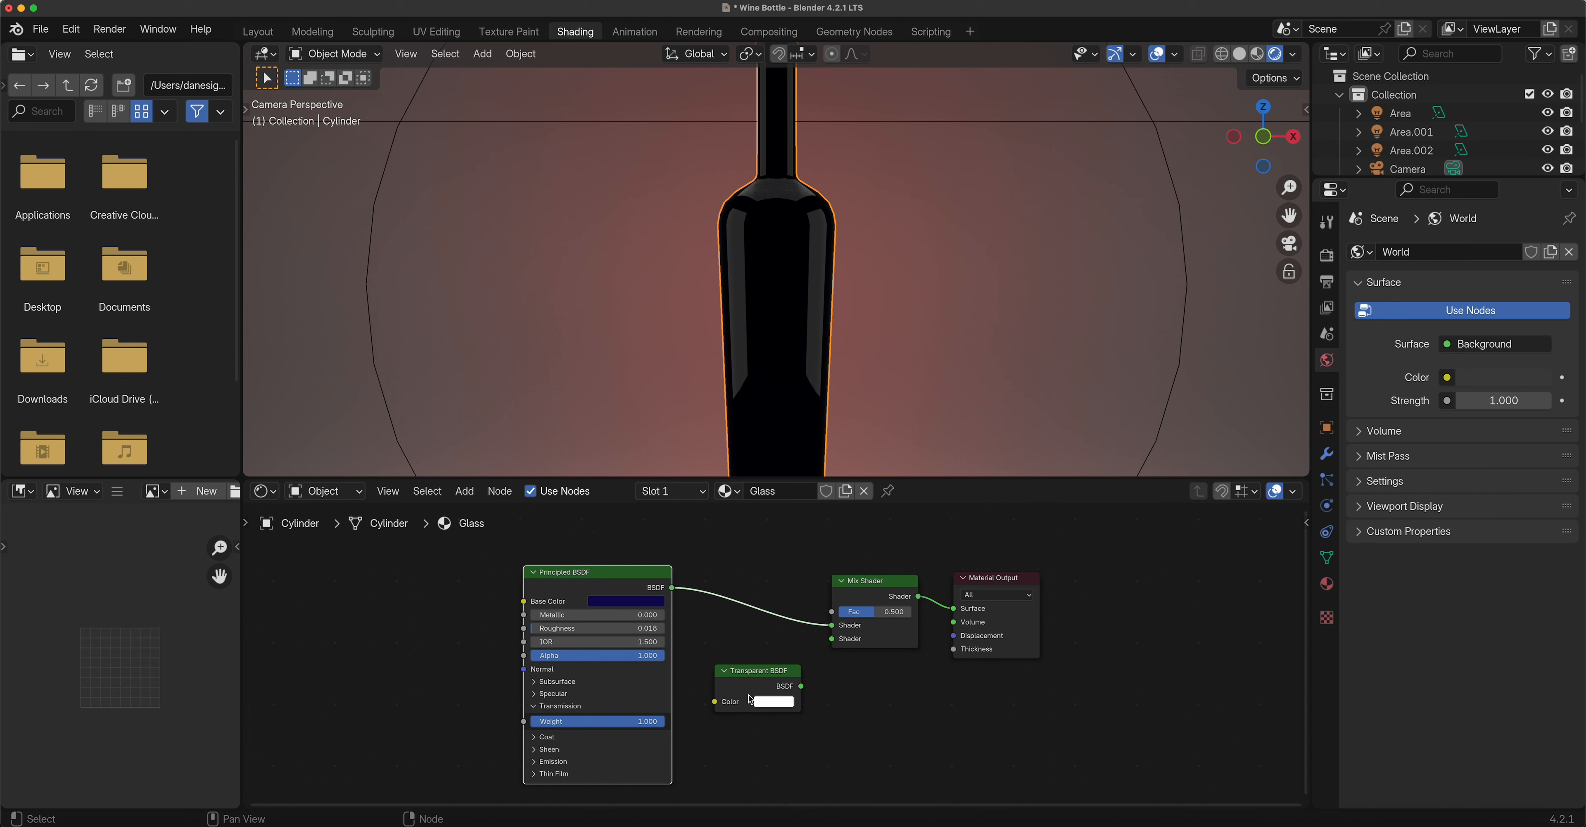
Connect the Transparent BSDF output to the Mix Shader's second Shader socket.
left_click_drag(806, 689, 835, 639)
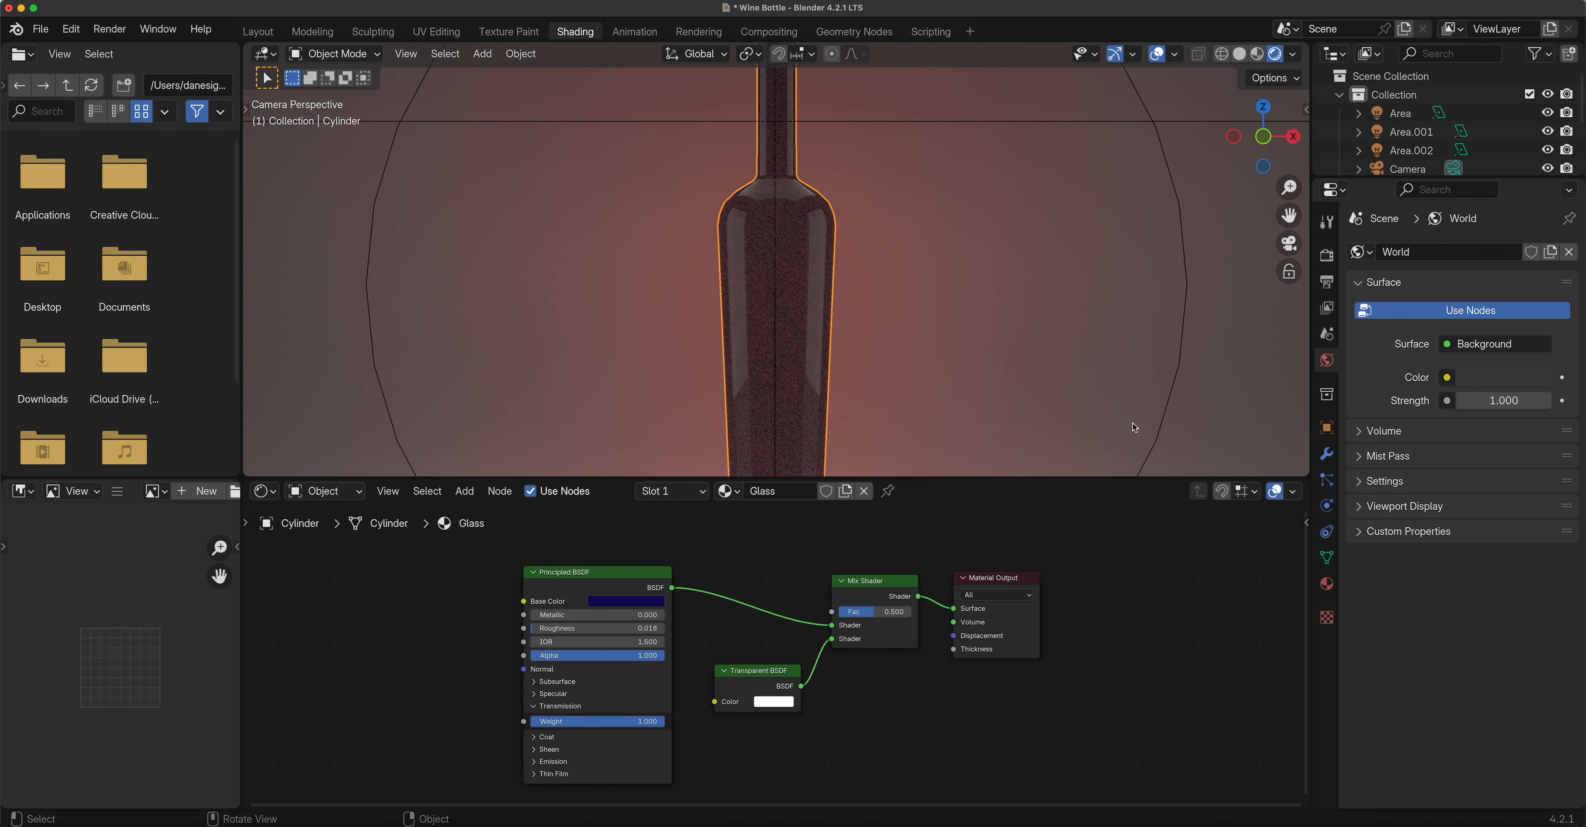
left_click(1326, 583)
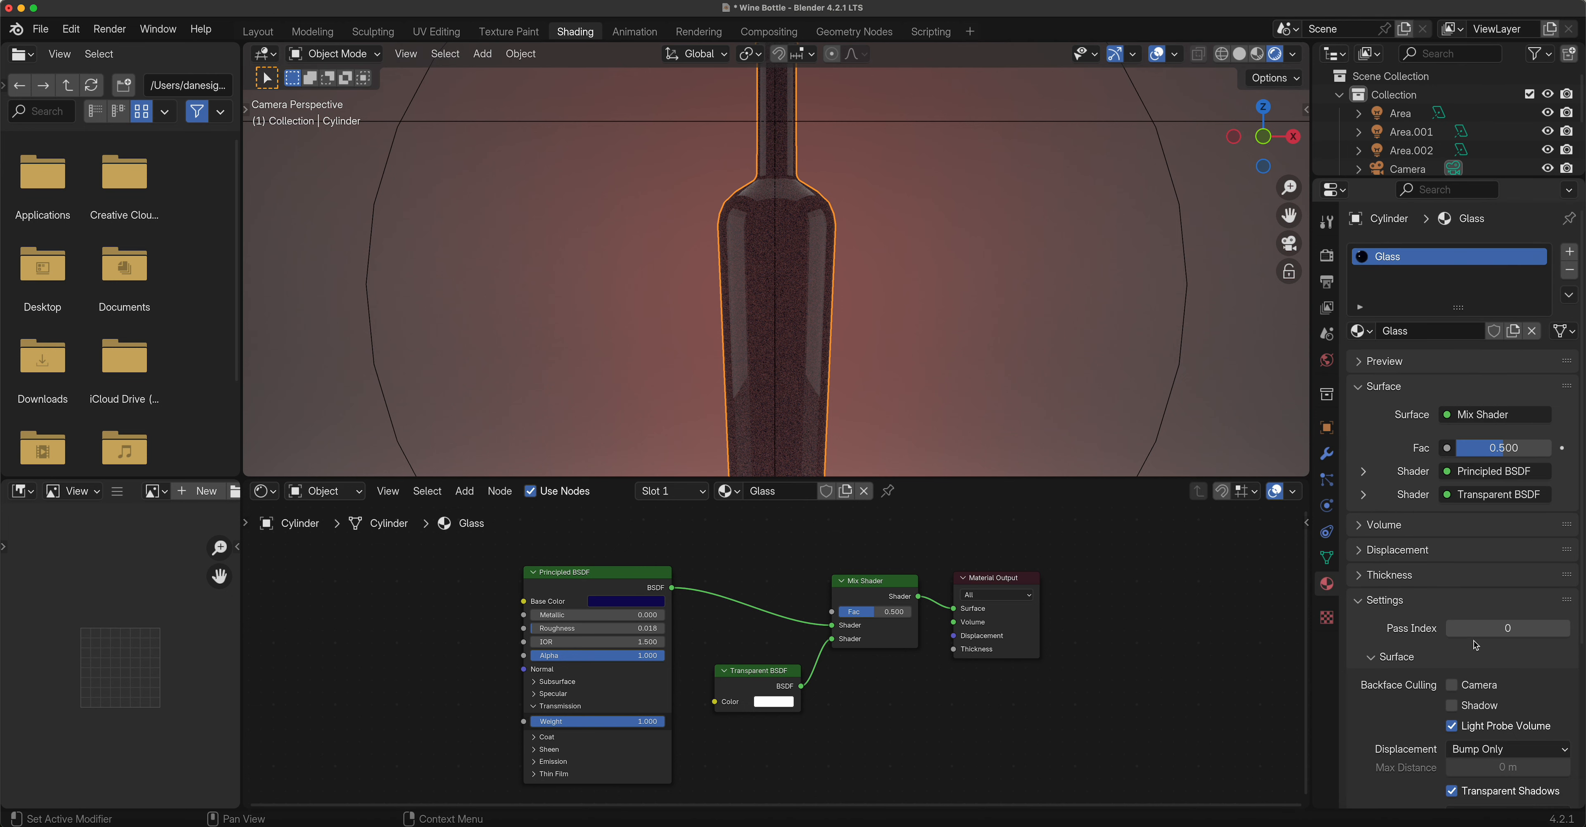
scroll(1412, 549, "down", 3)
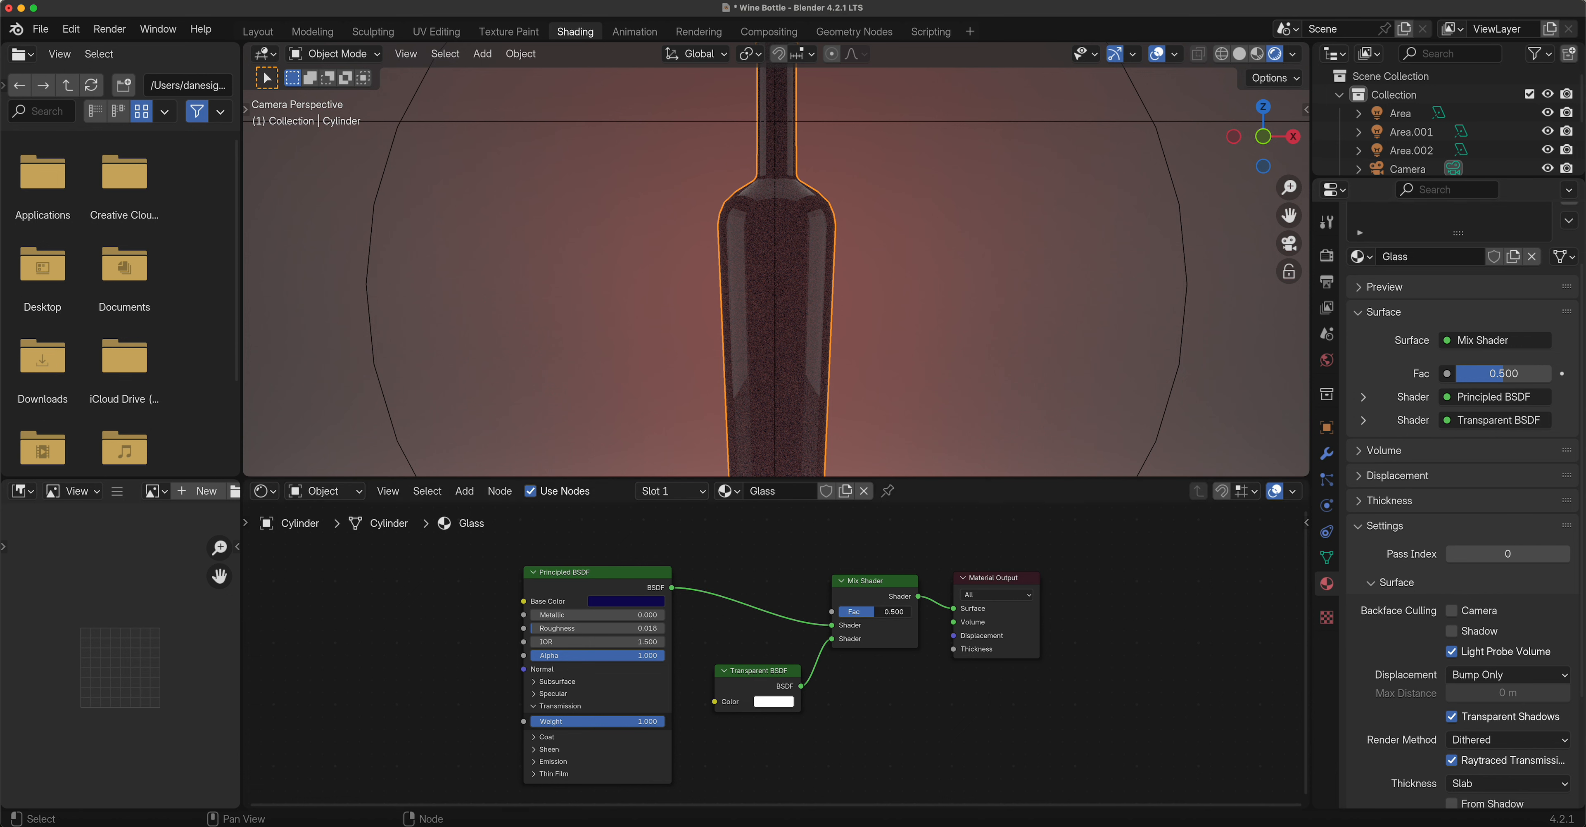
Lower the Mix Shader Fac to about 0.106.
left_click_drag(880, 612, 859, 611)
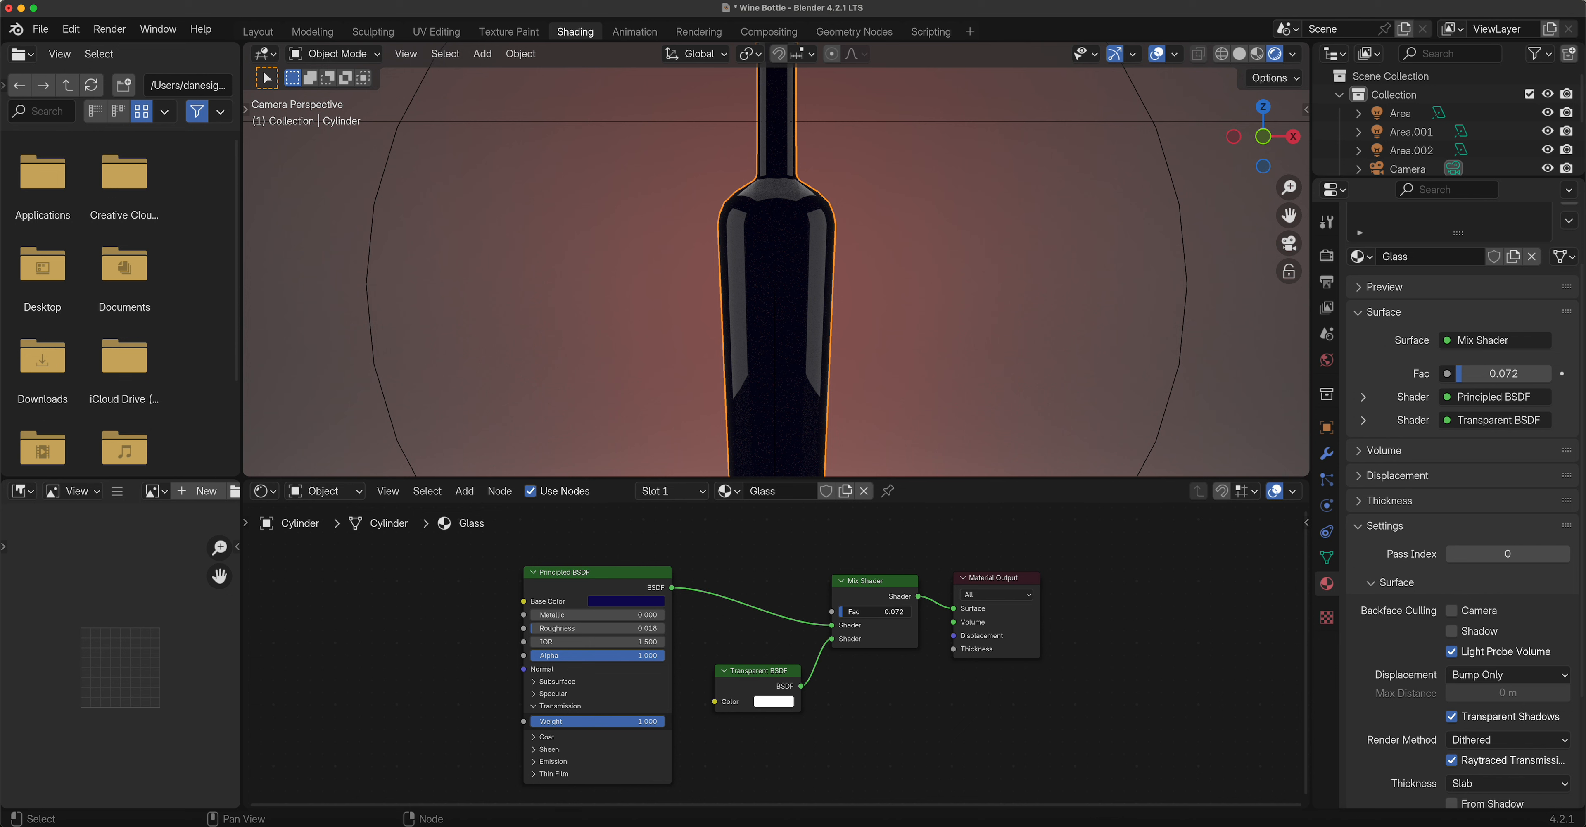
left_click_drag(859, 612, 869, 612)
scroll(825, 400, "down", 2)
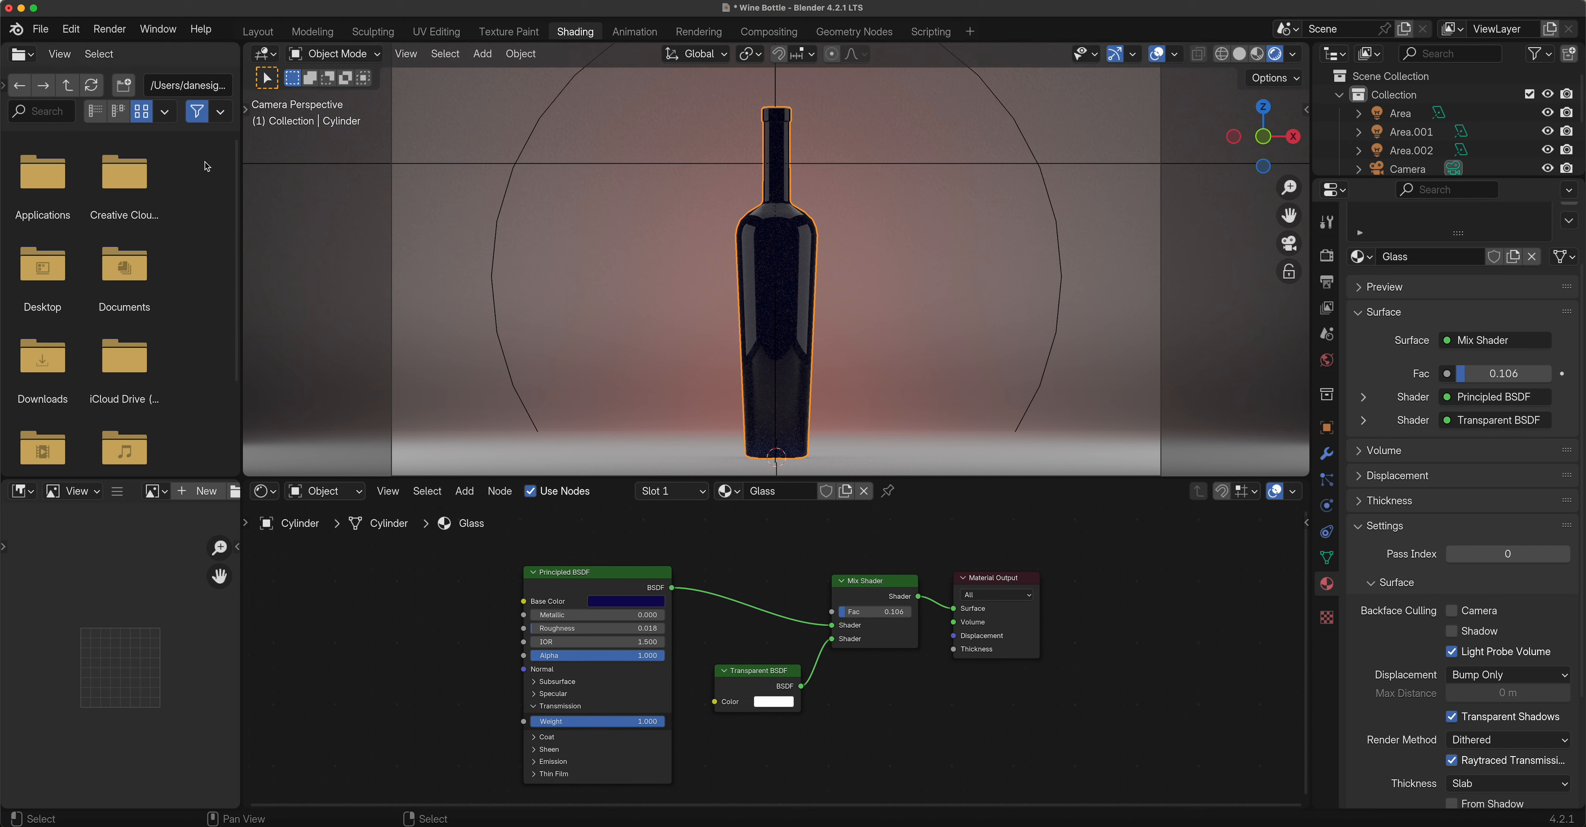
Test-render the bottle, raise the Mix Shader Fac to 0.342, and render again.
left_click(109, 30)
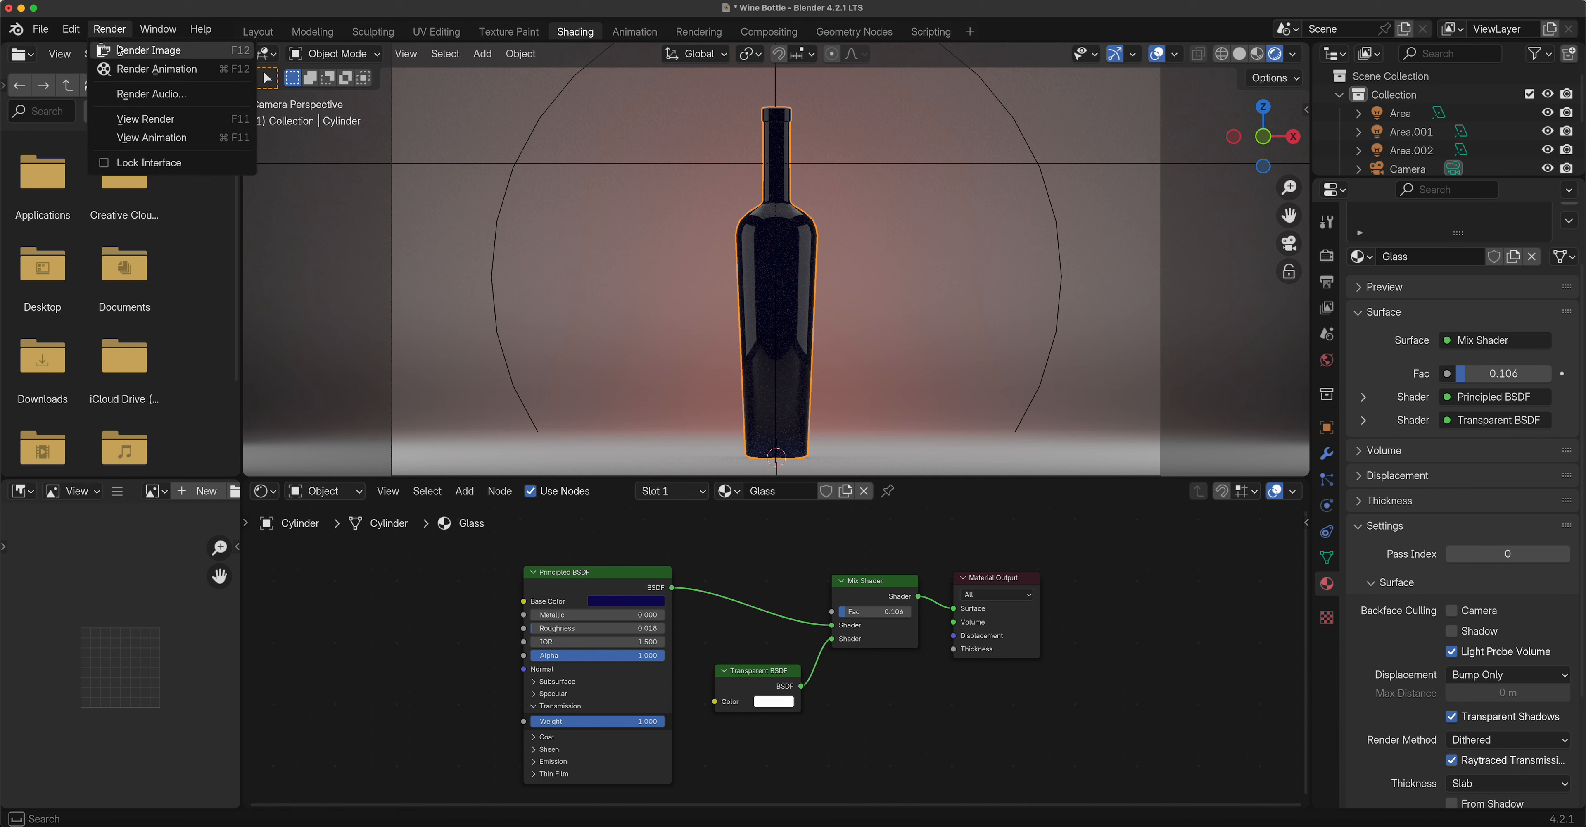
left_click(117, 48)
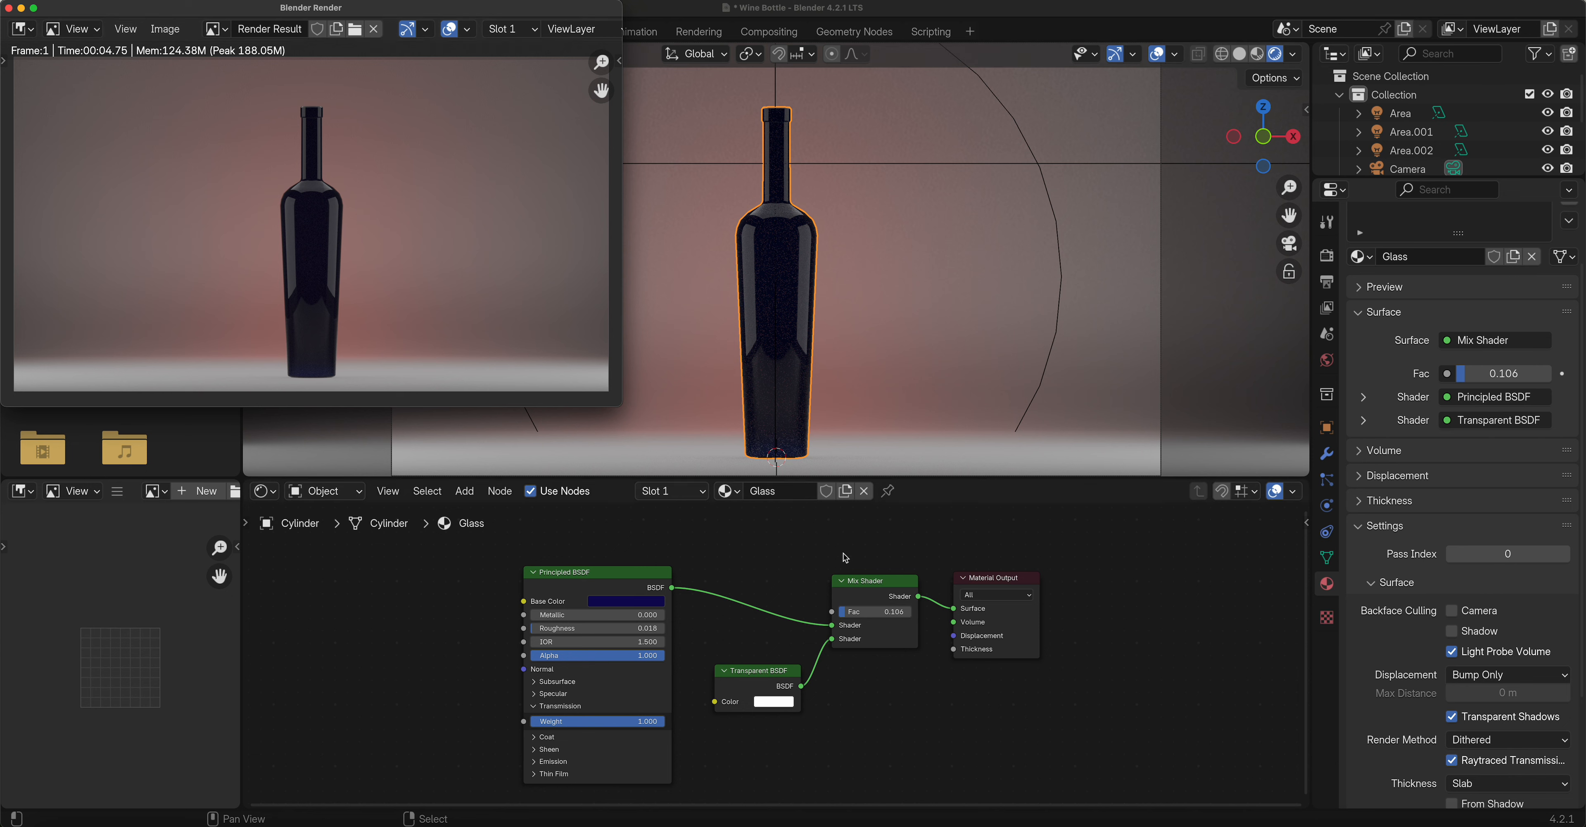
left_click_drag(860, 614, 878, 614)
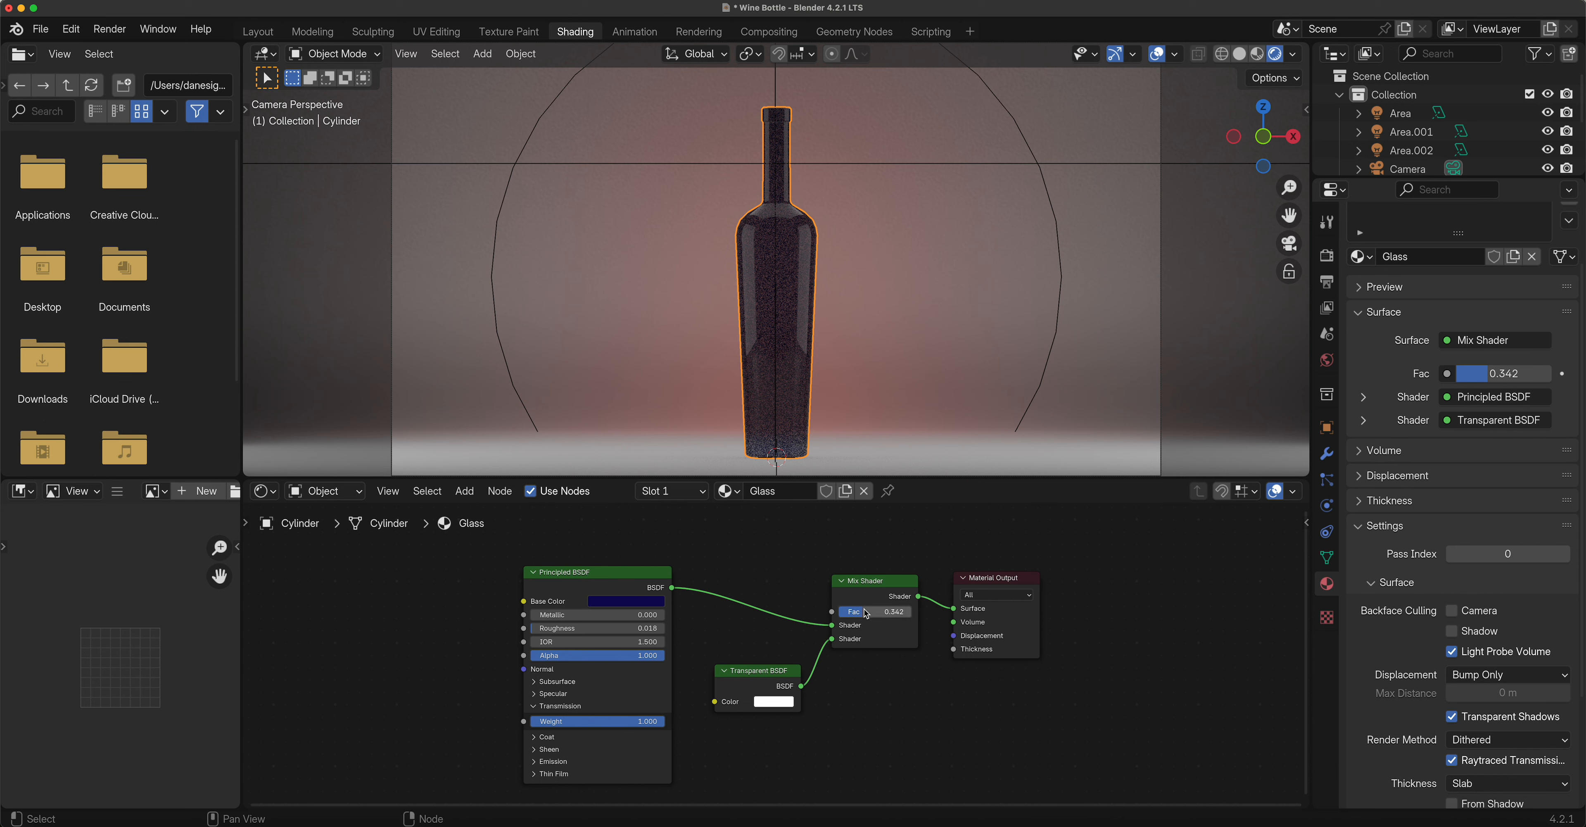
left_click(108, 29)
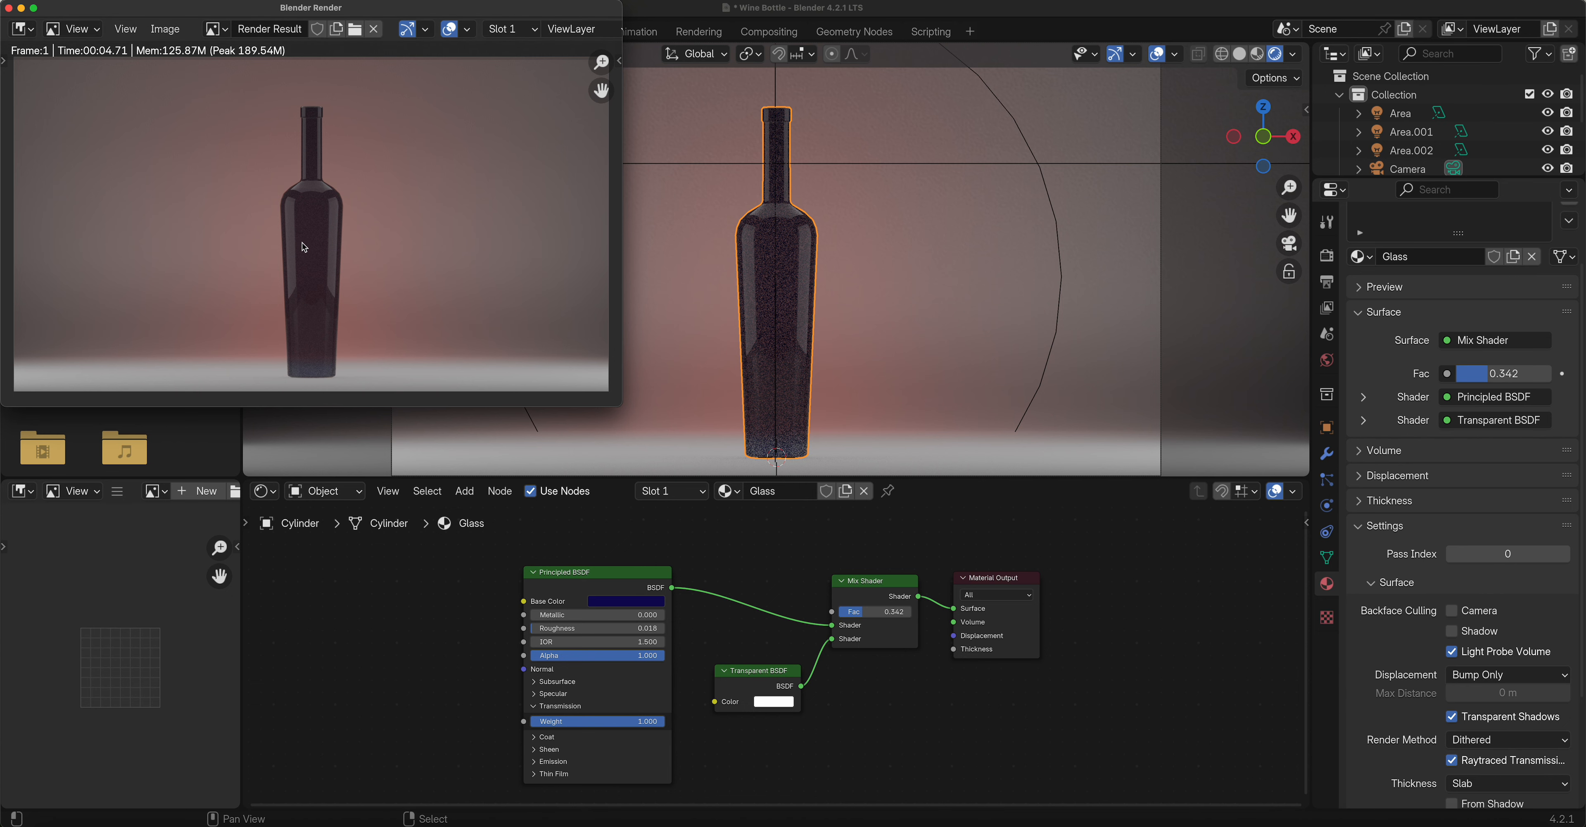
left_click(1327, 256)
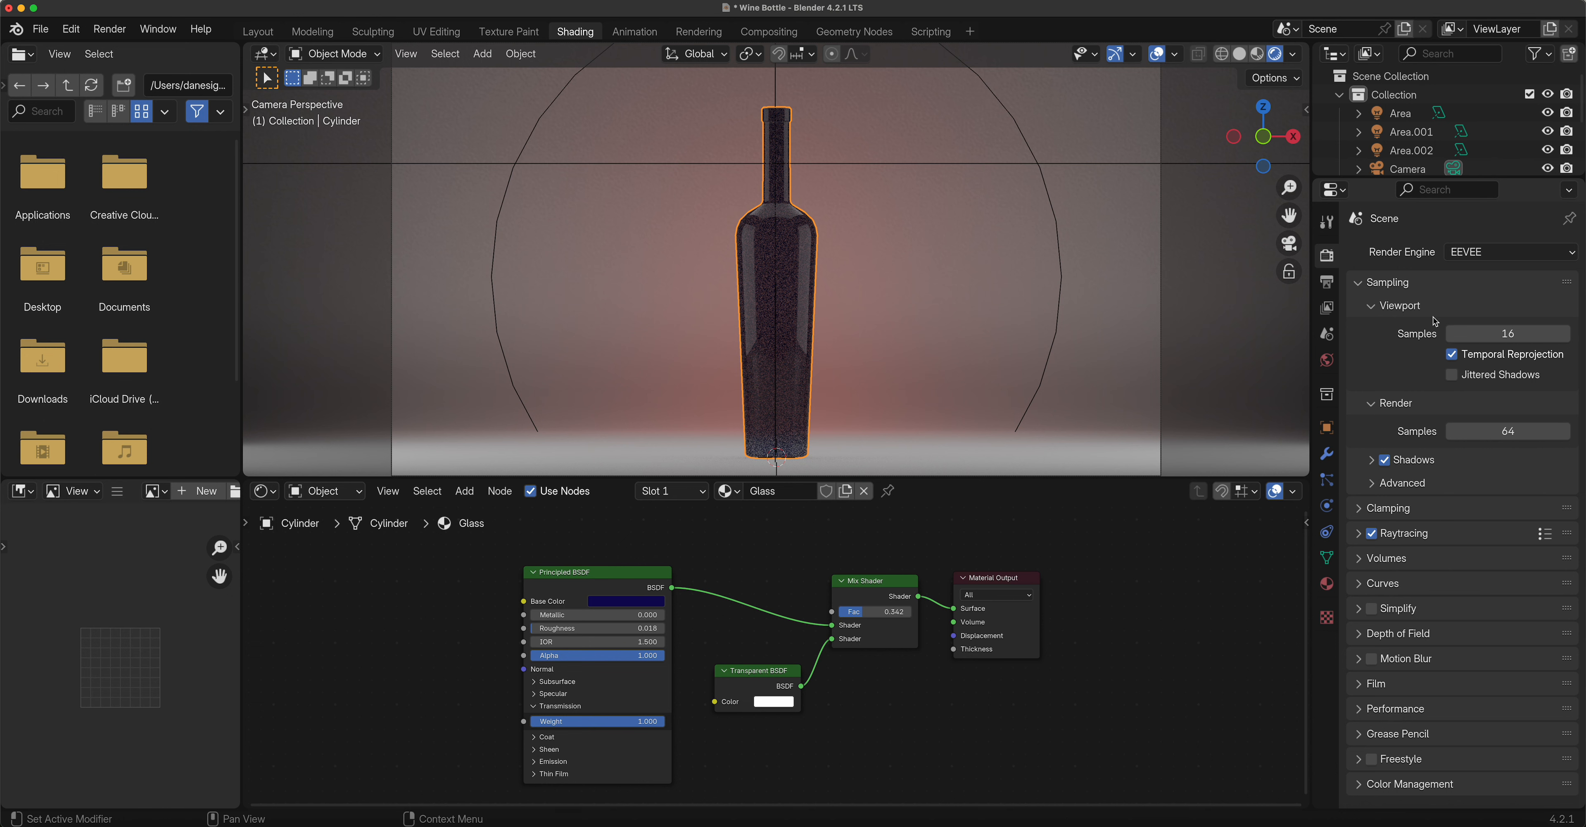
Try 200 viewport samples, then set viewport samples back to 16.
left_click(1522, 333)
type("200")
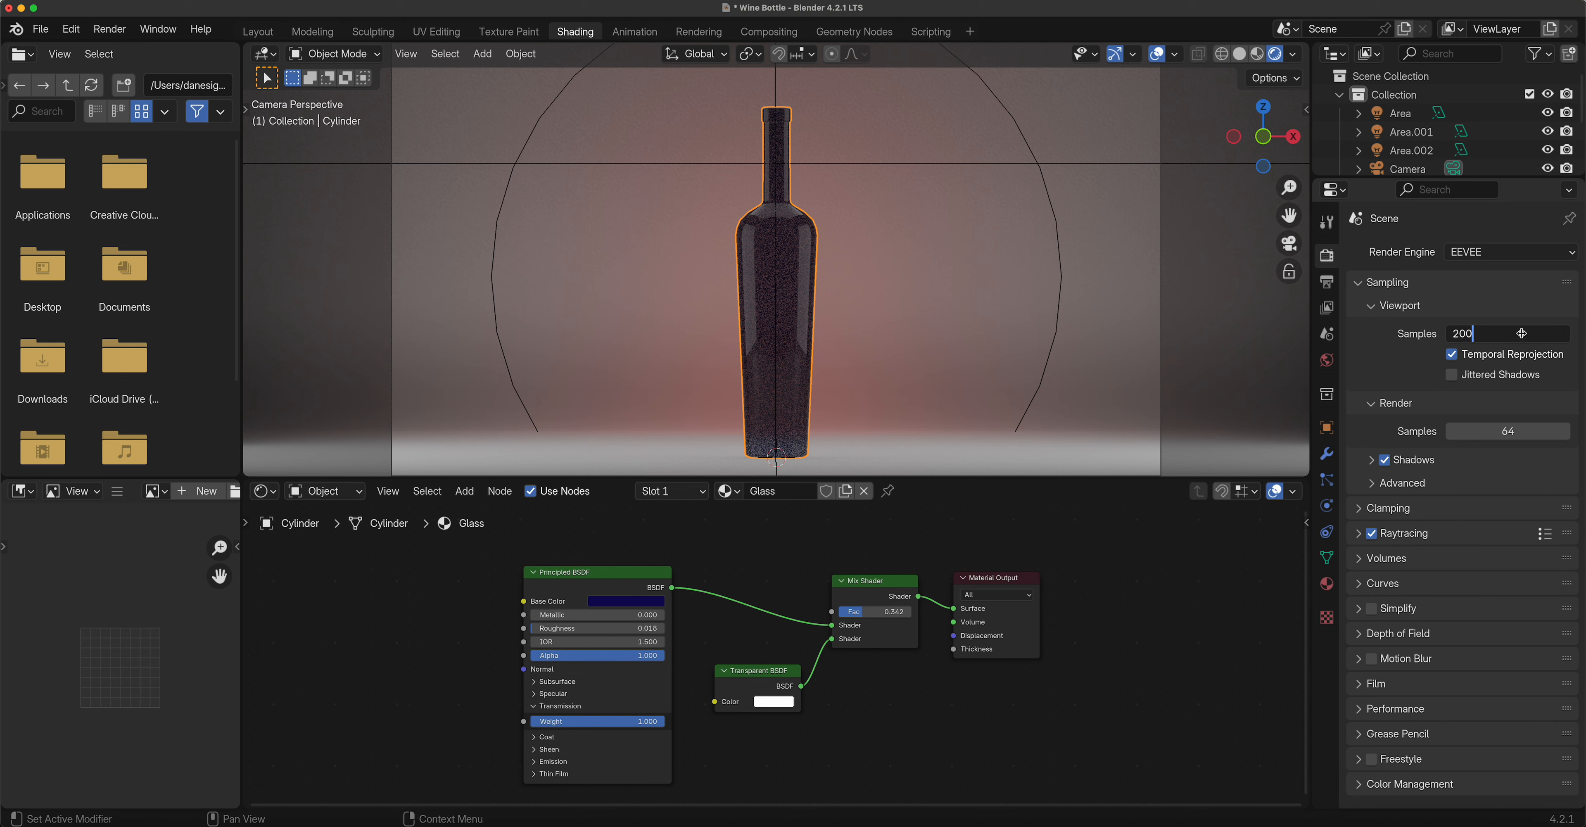
key("Return")
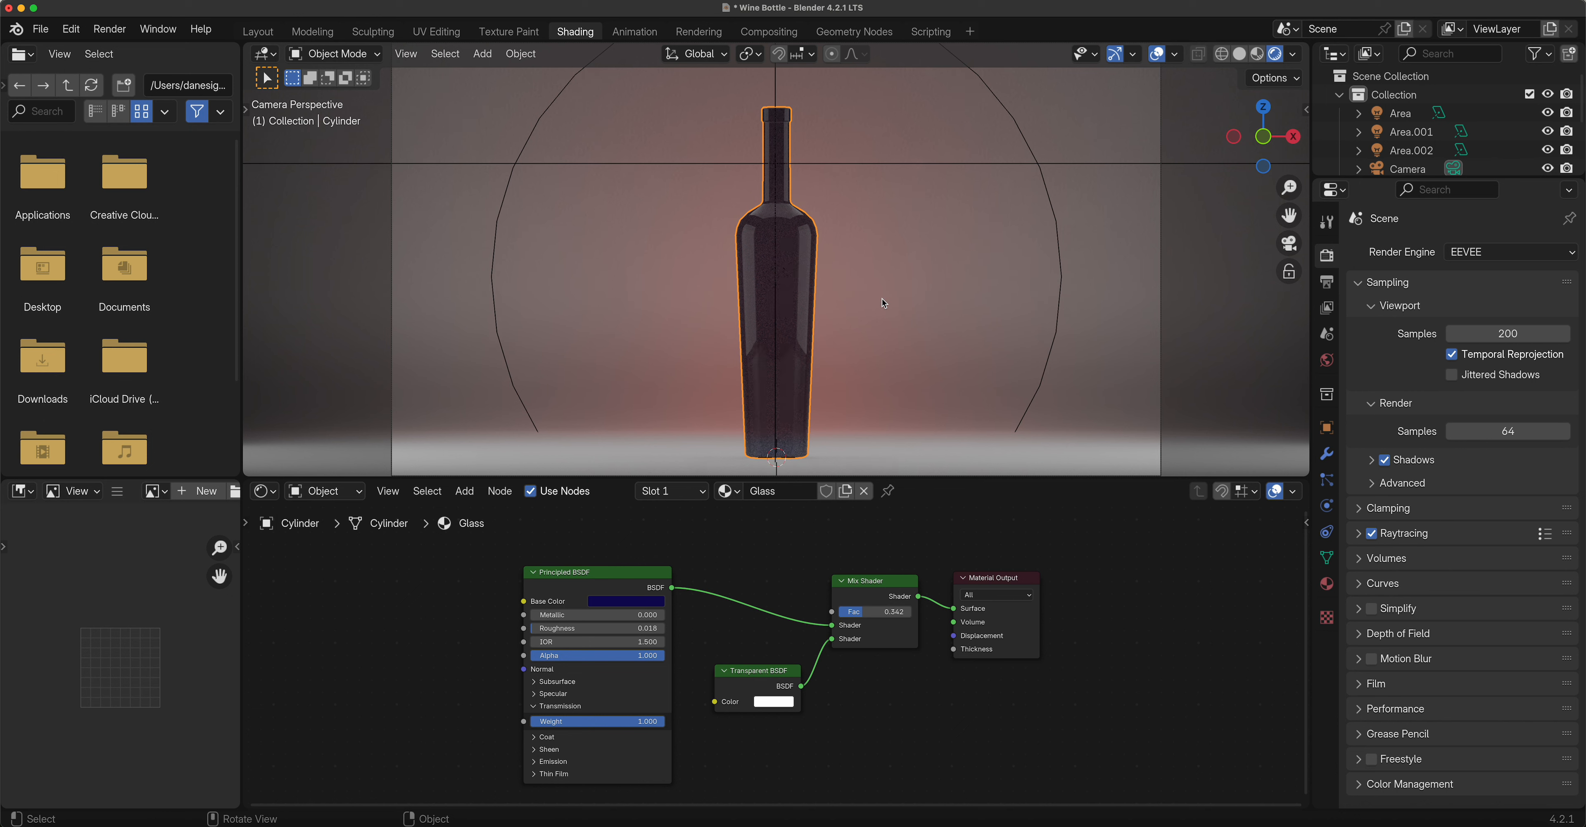
left_click(1517, 333)
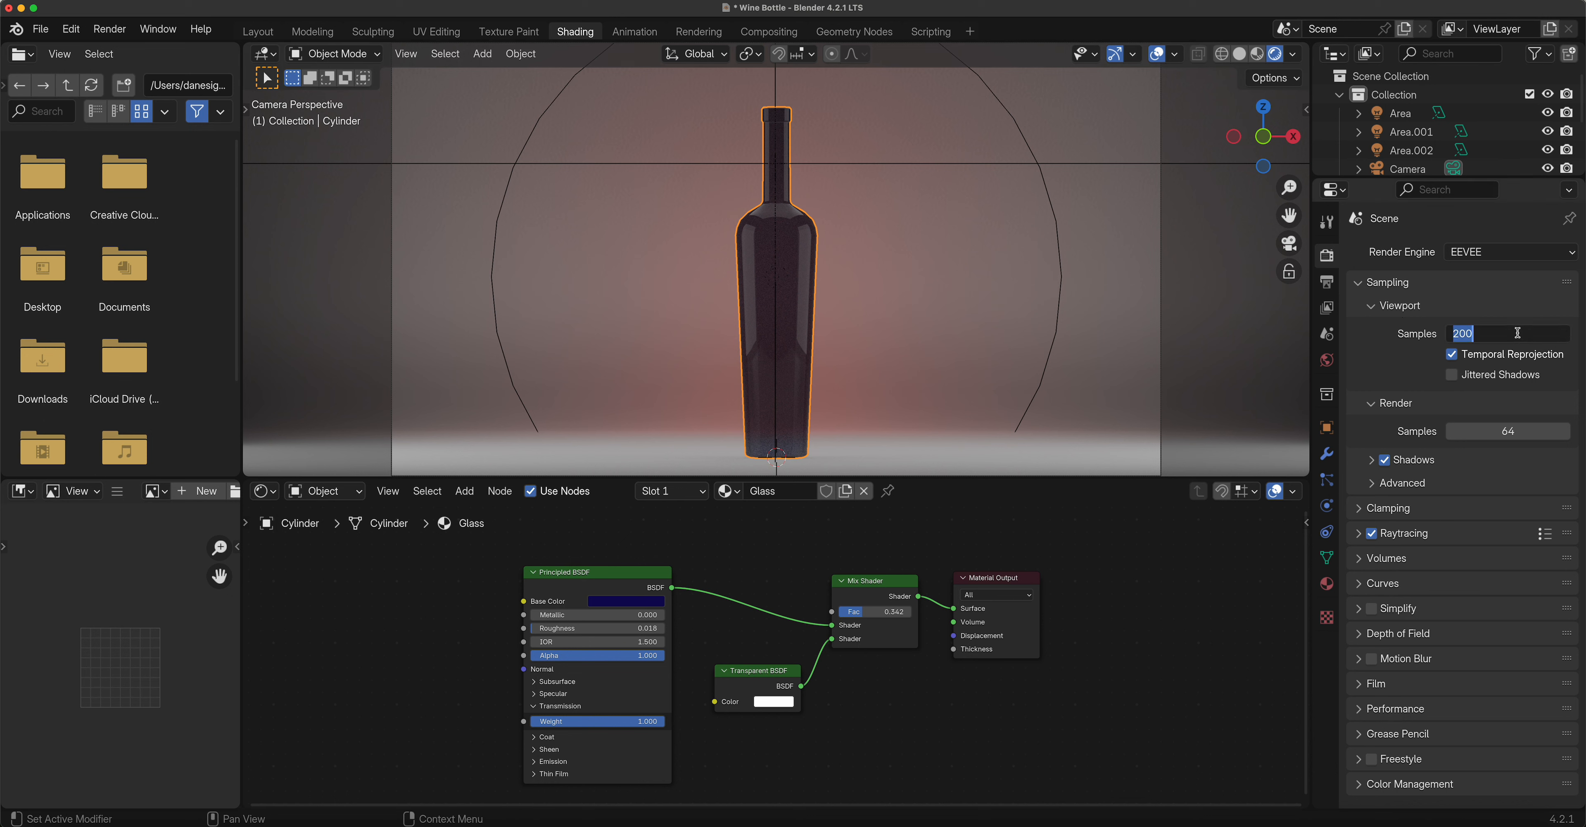
type("16")
key("Return")
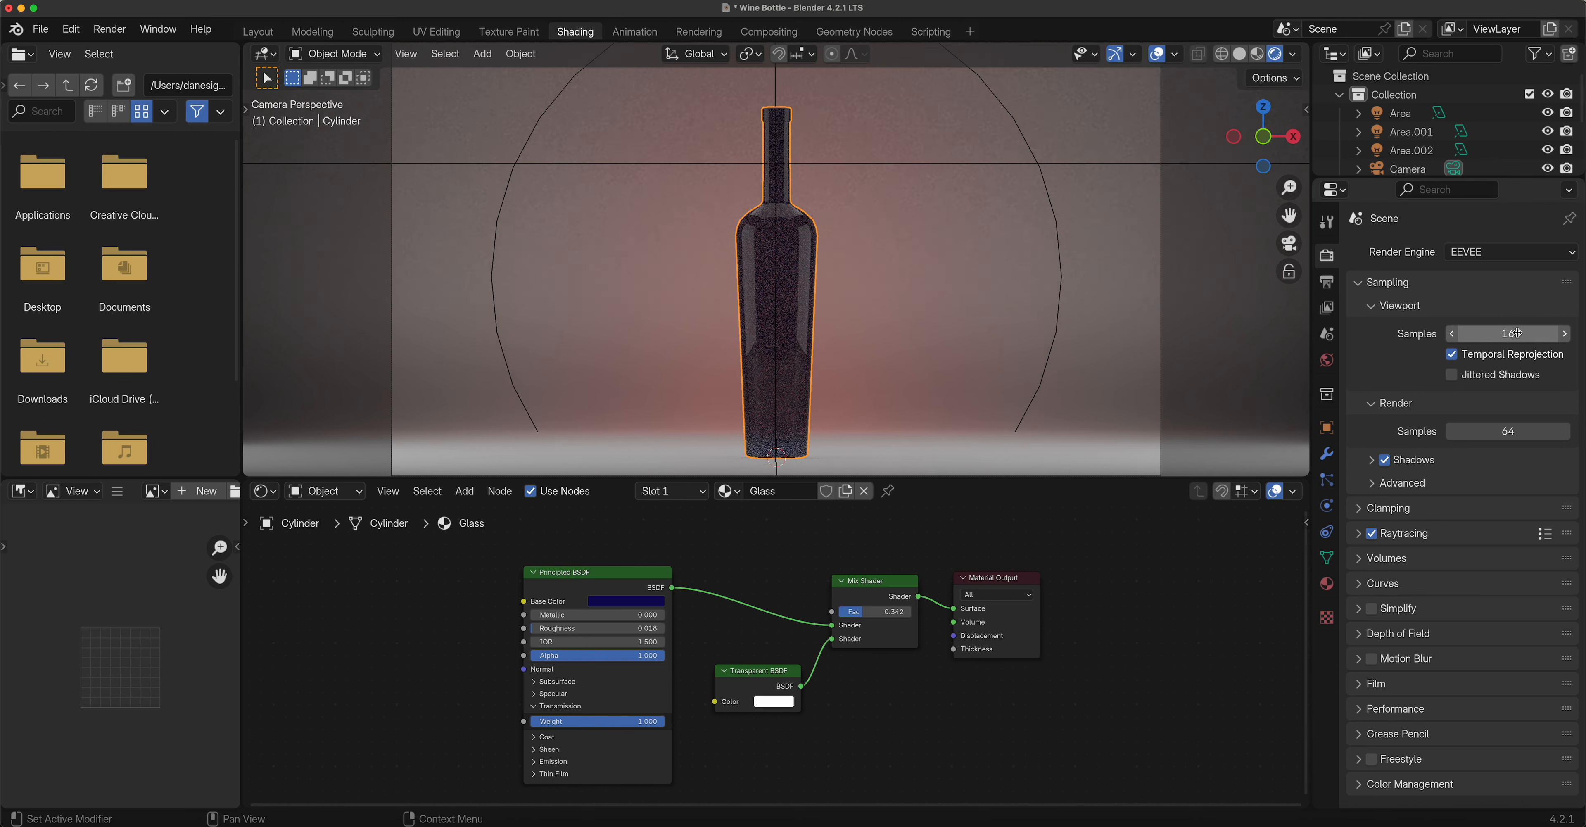
Set the EEVEE render samples to 300.
left_click(1502, 434)
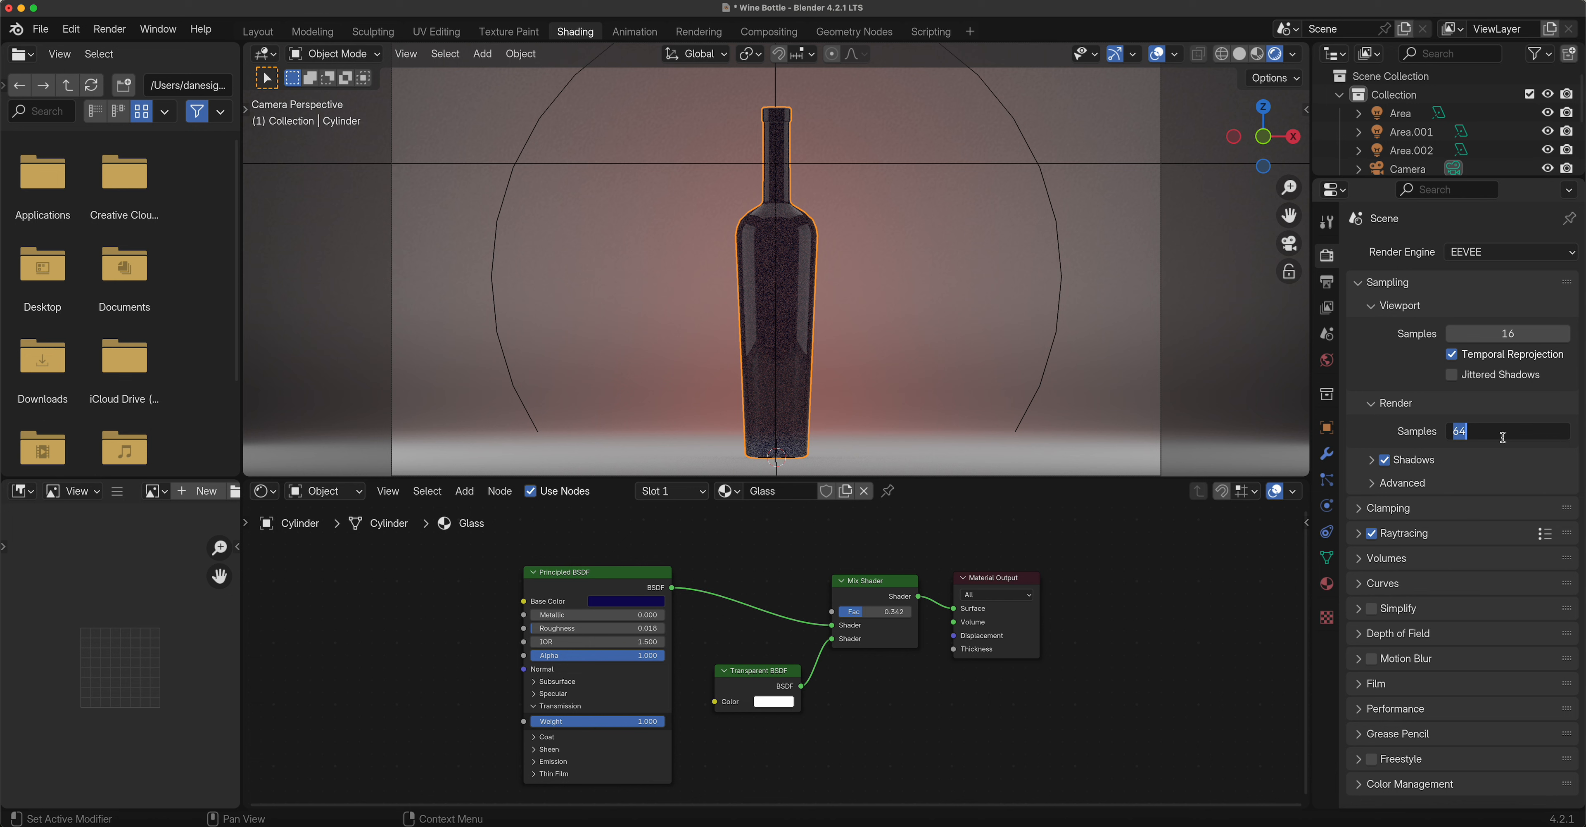
type("300")
key("Return")
left_click(109, 29)
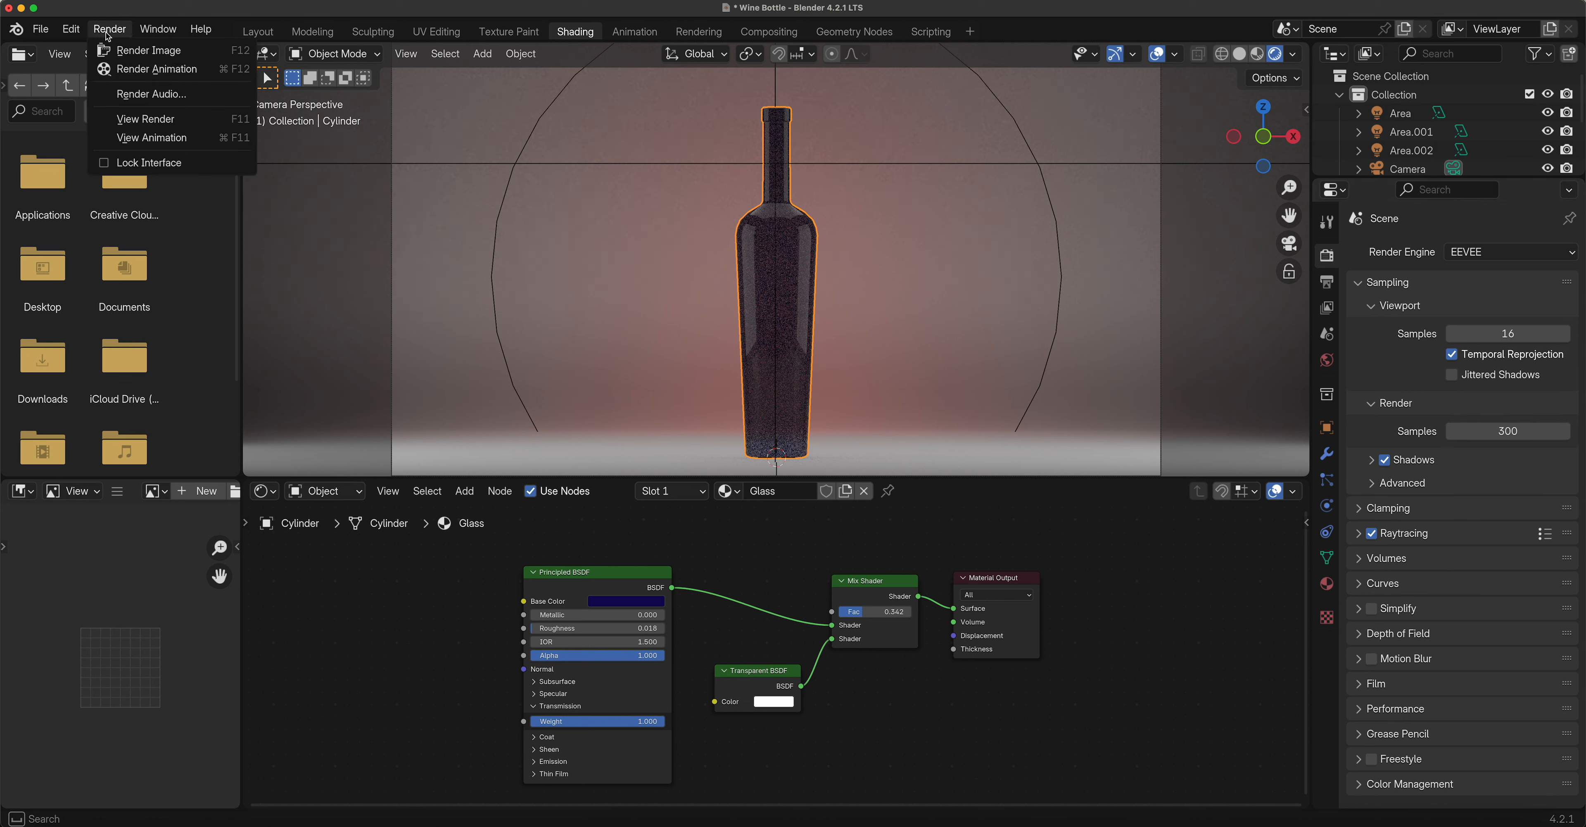
Render the 300-sample bottle image, enlarge the render window to inspect it, then close it.
left_click(128, 50)
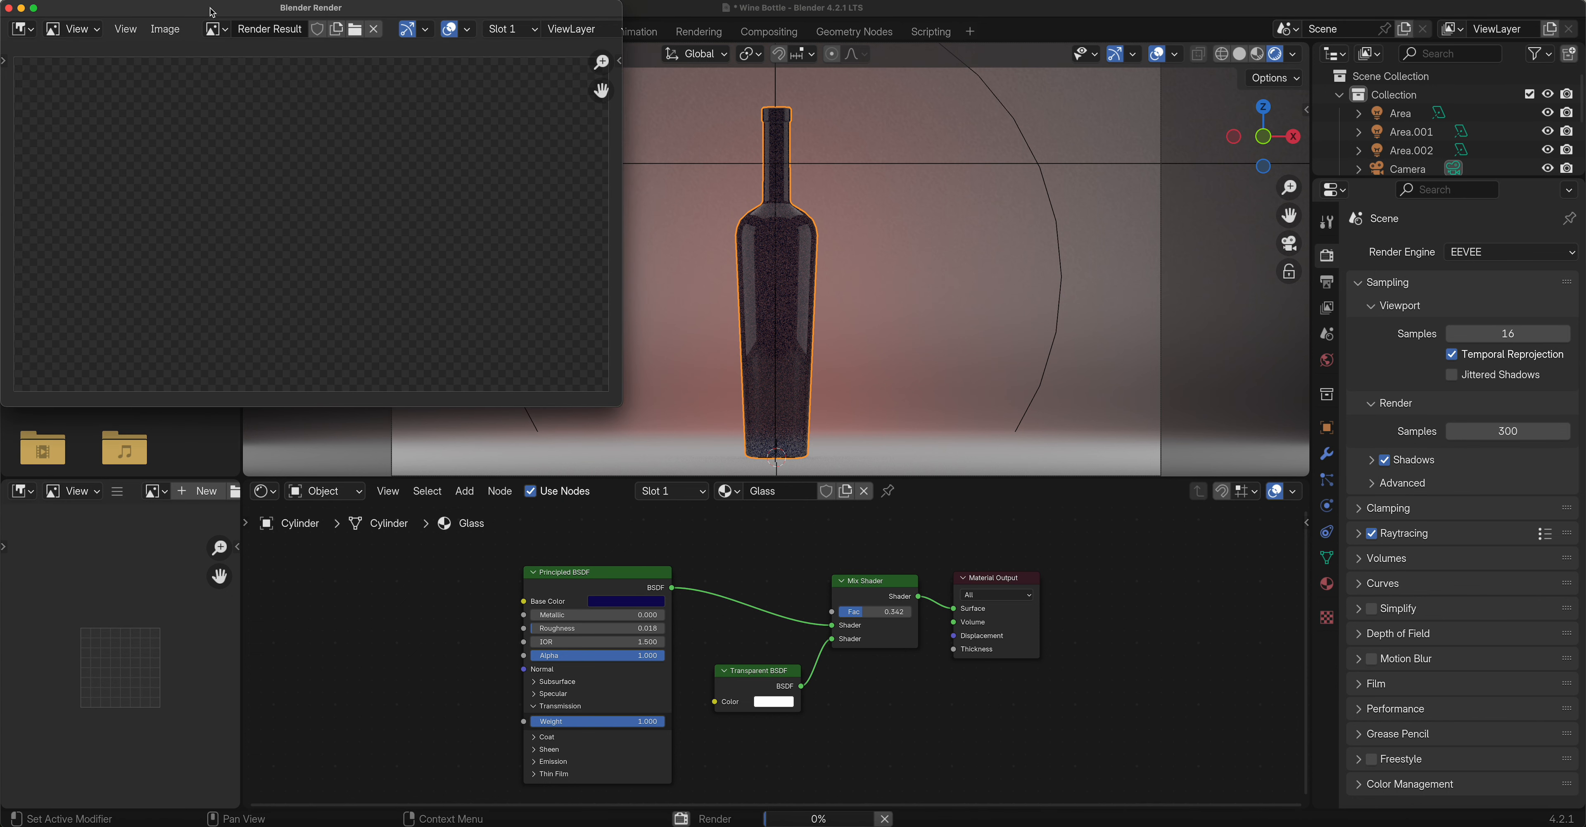
left_click_drag(210, 9, 399, 111)
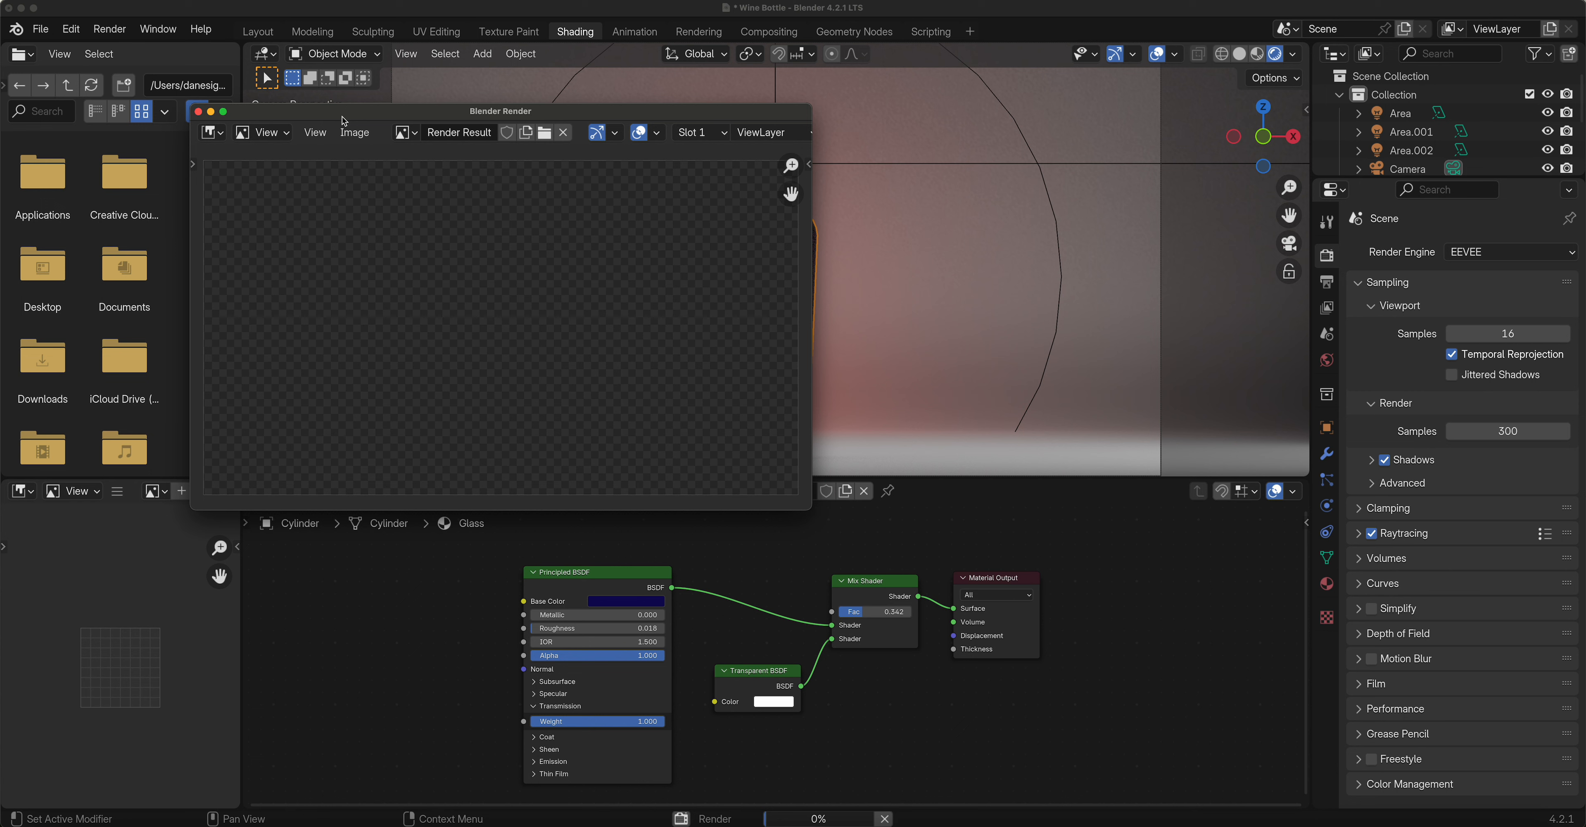
left_click_drag(346, 117, 351, 116)
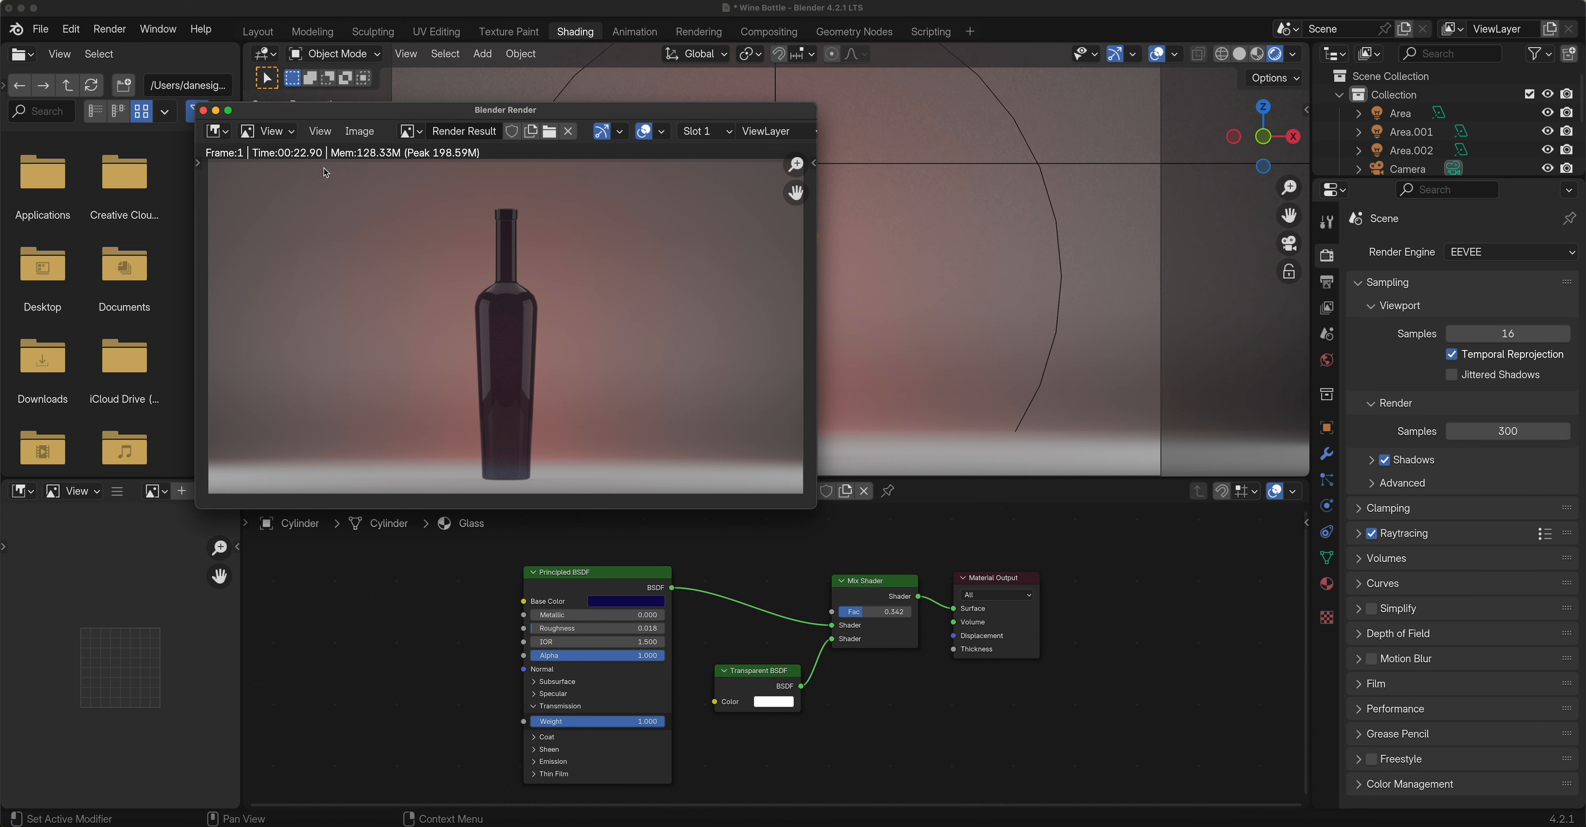
left_click_drag(804, 512, 1153, 764)
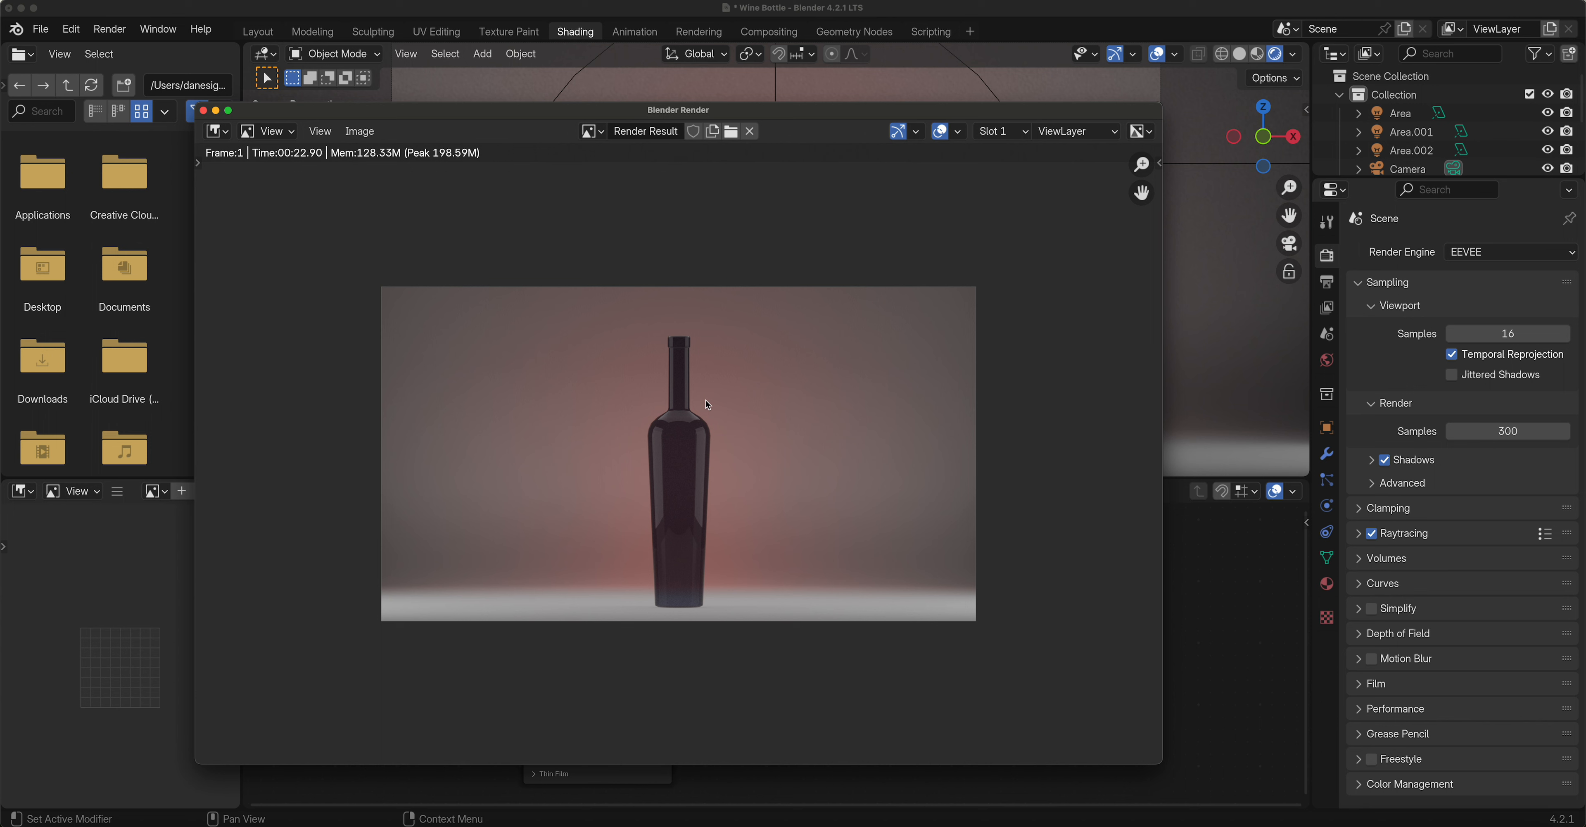
left_click(203, 110)
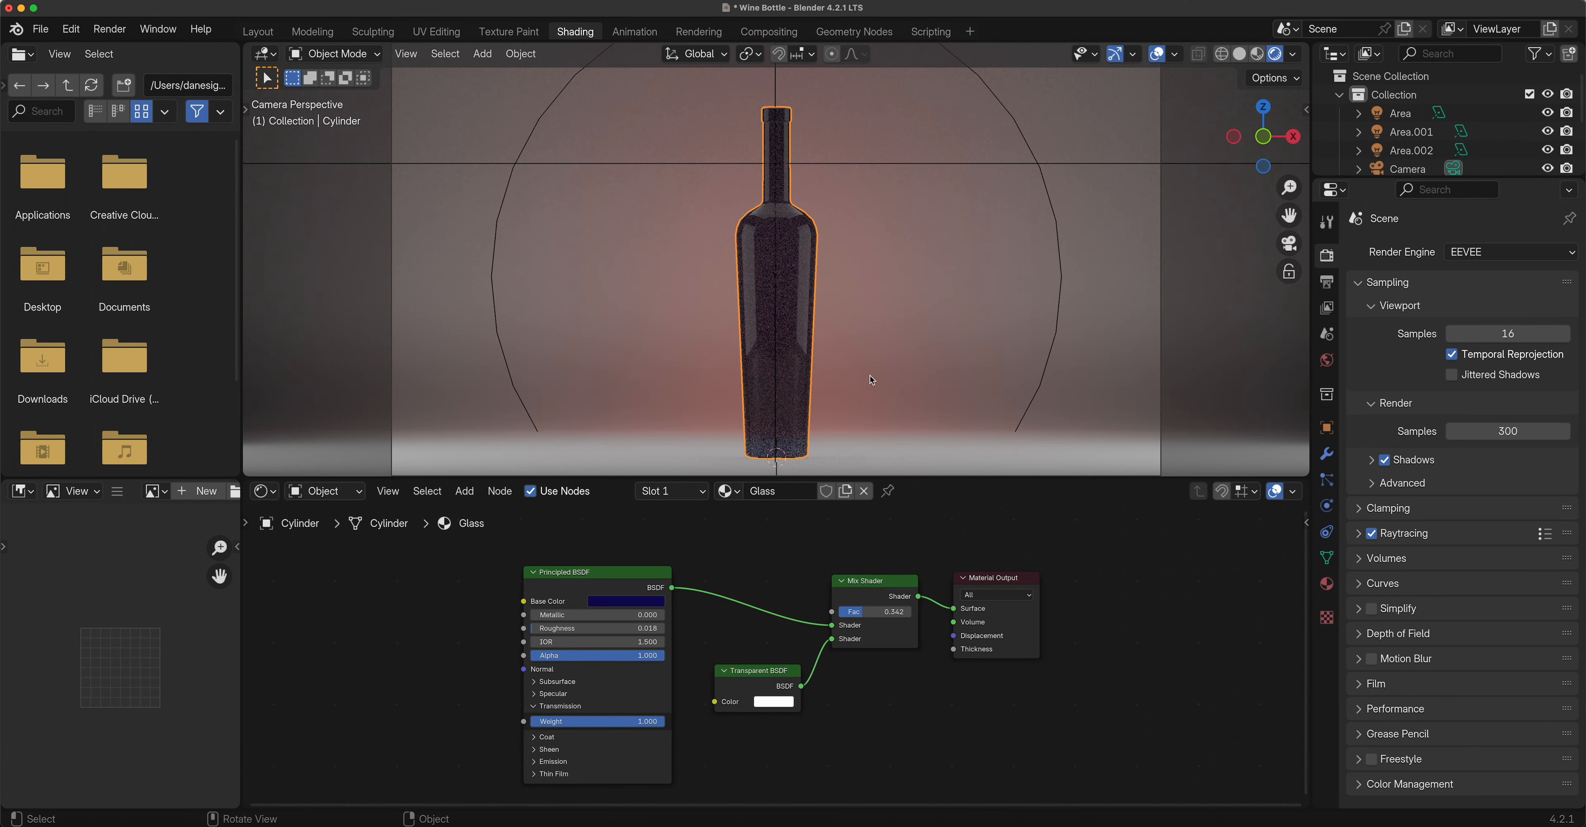